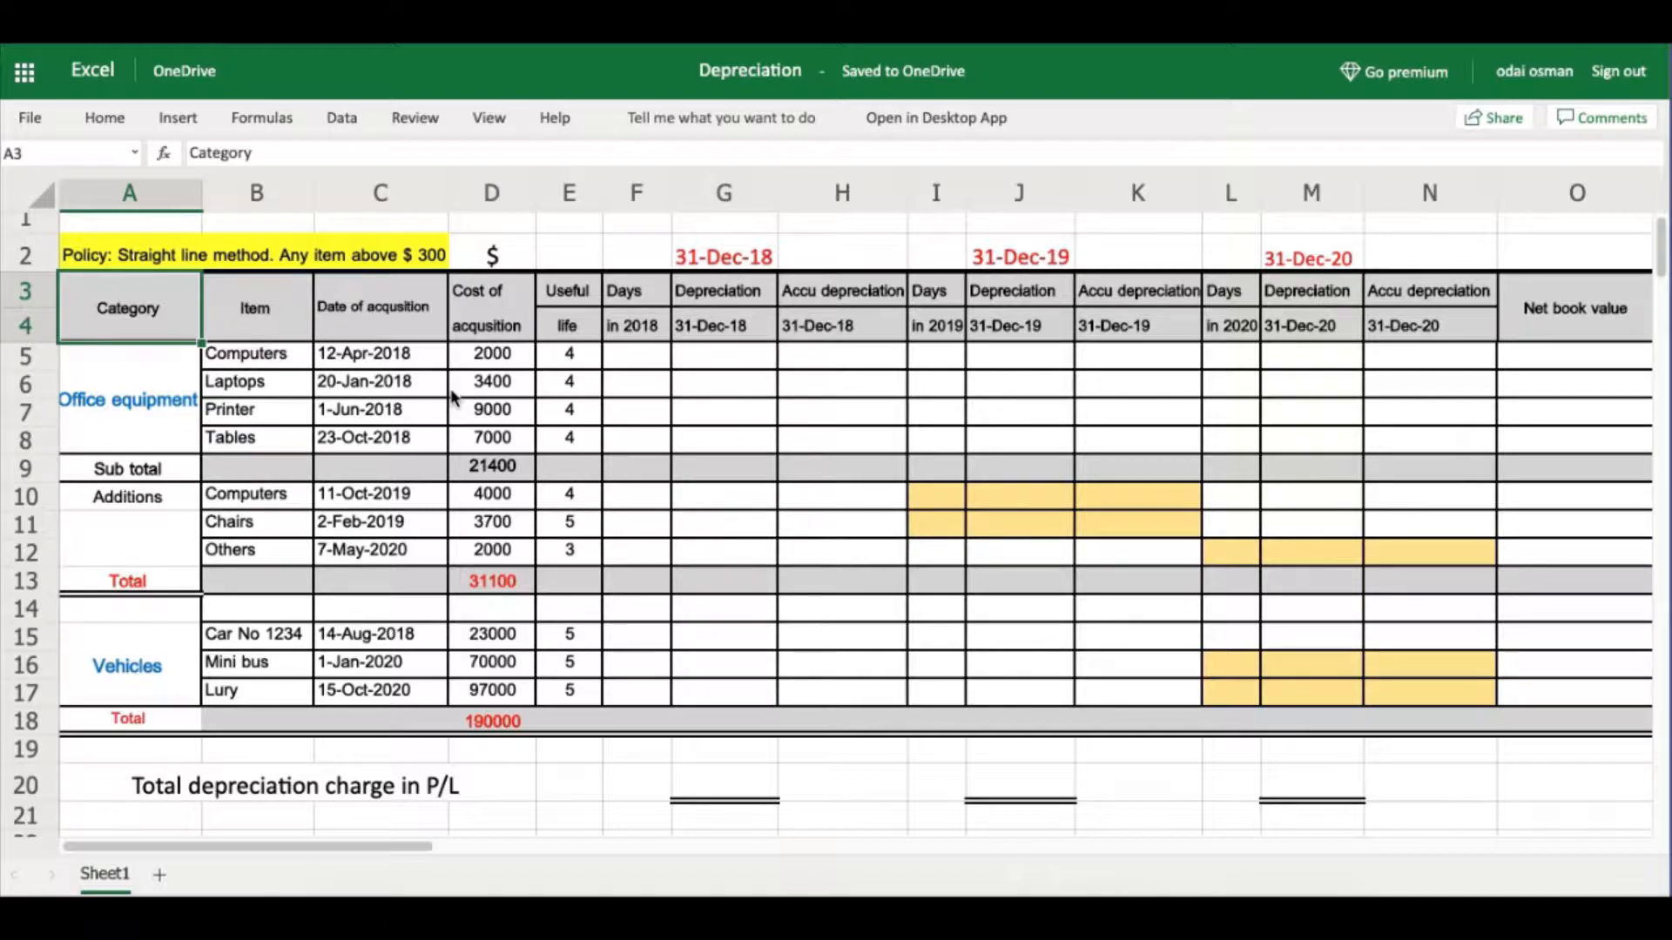
Examine the depreciation policy note and the Office equipment and Vehicles asset categories.
left_click(357, 258)
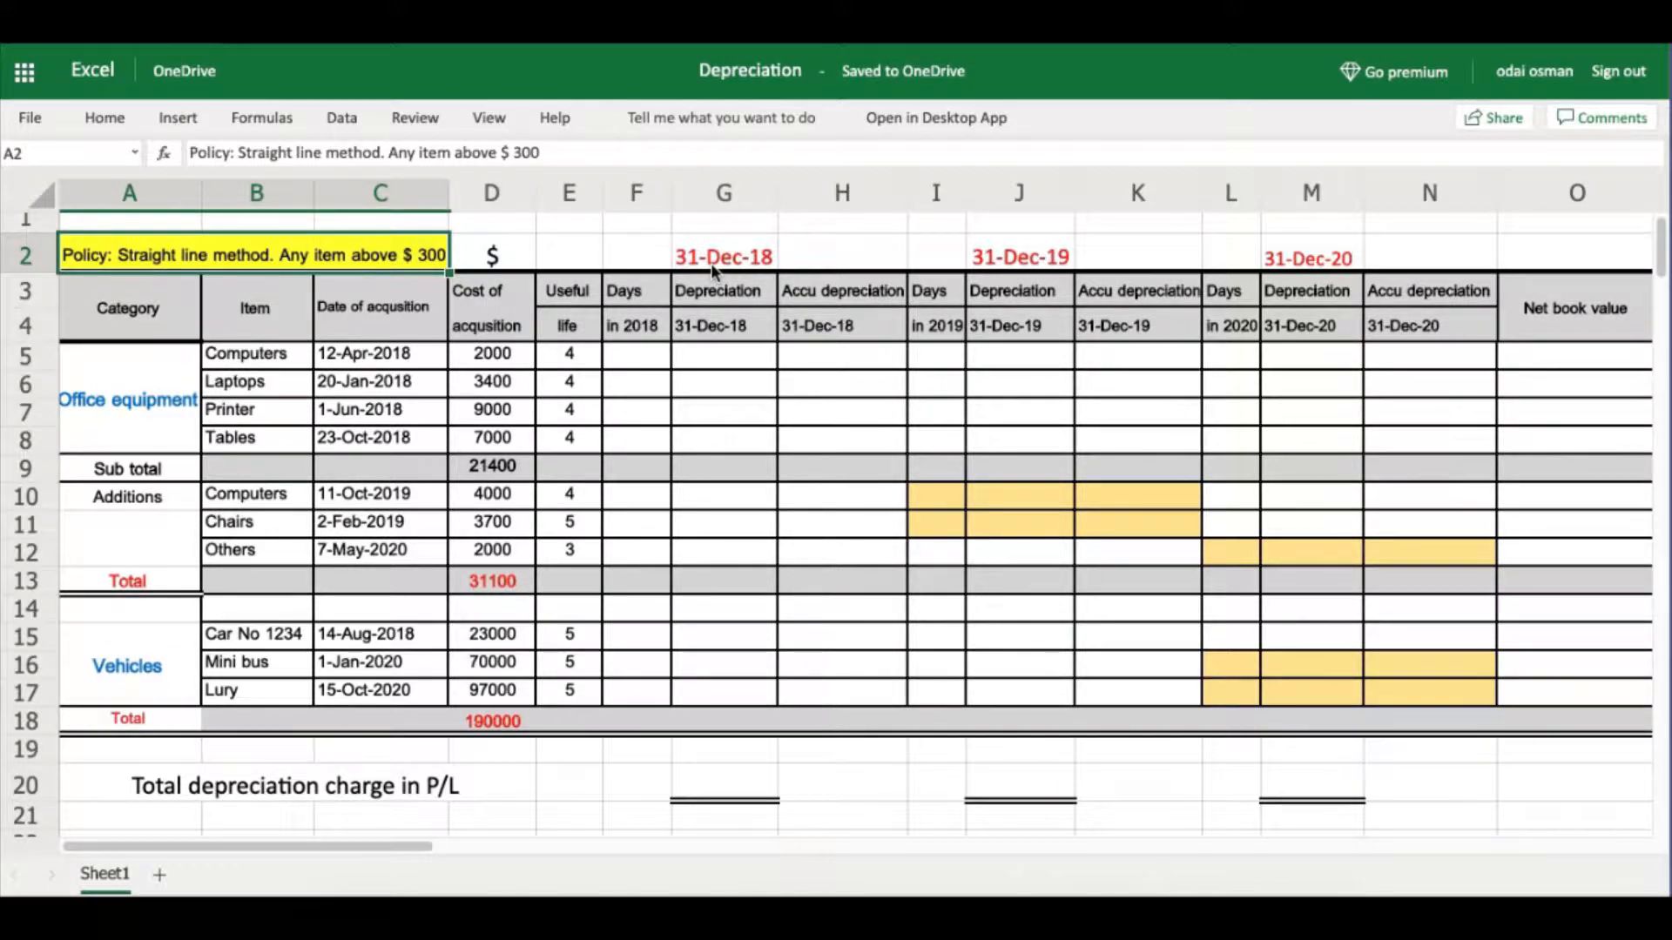
left_click(152, 427)
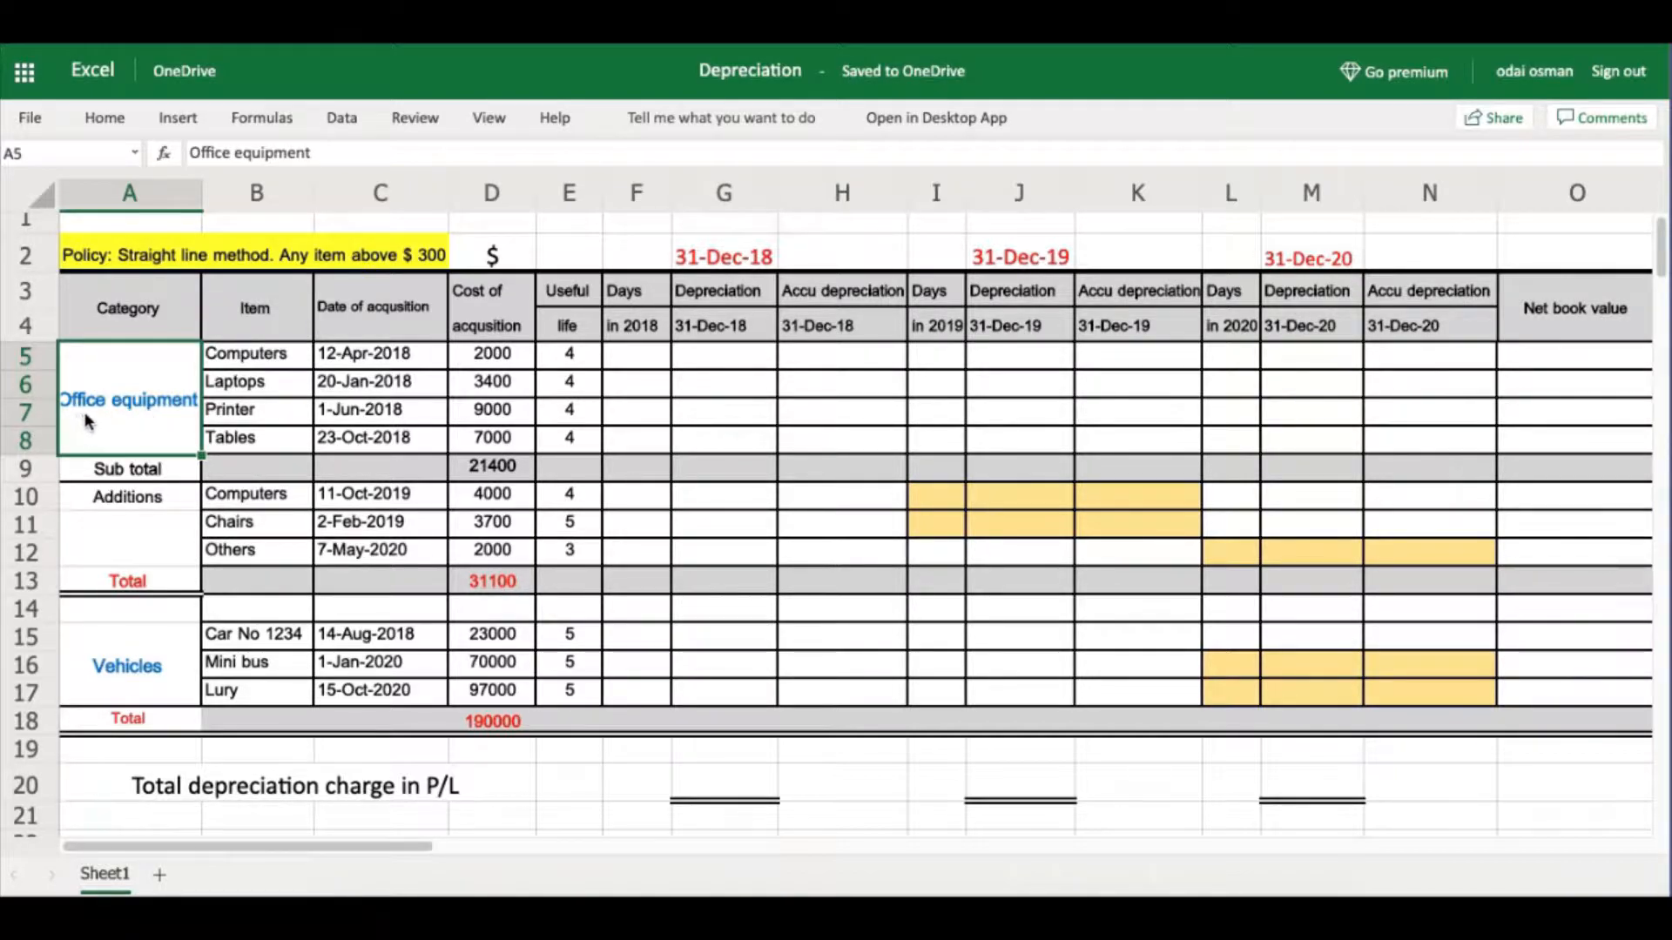
left_click(102, 666)
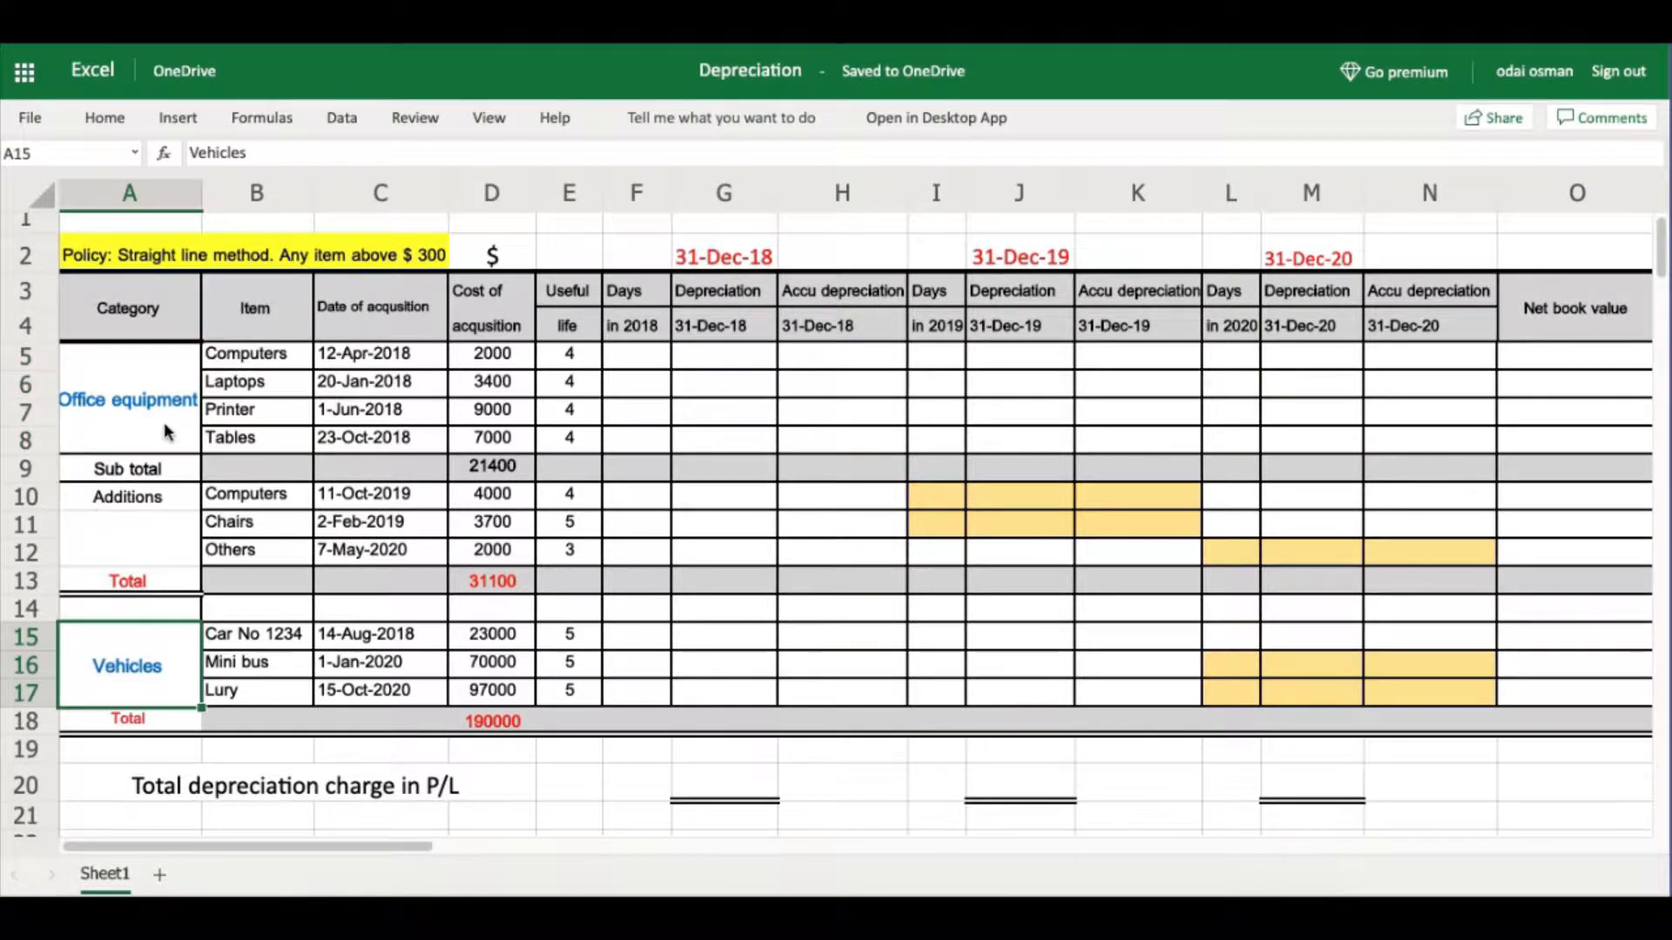
left_click(136, 399)
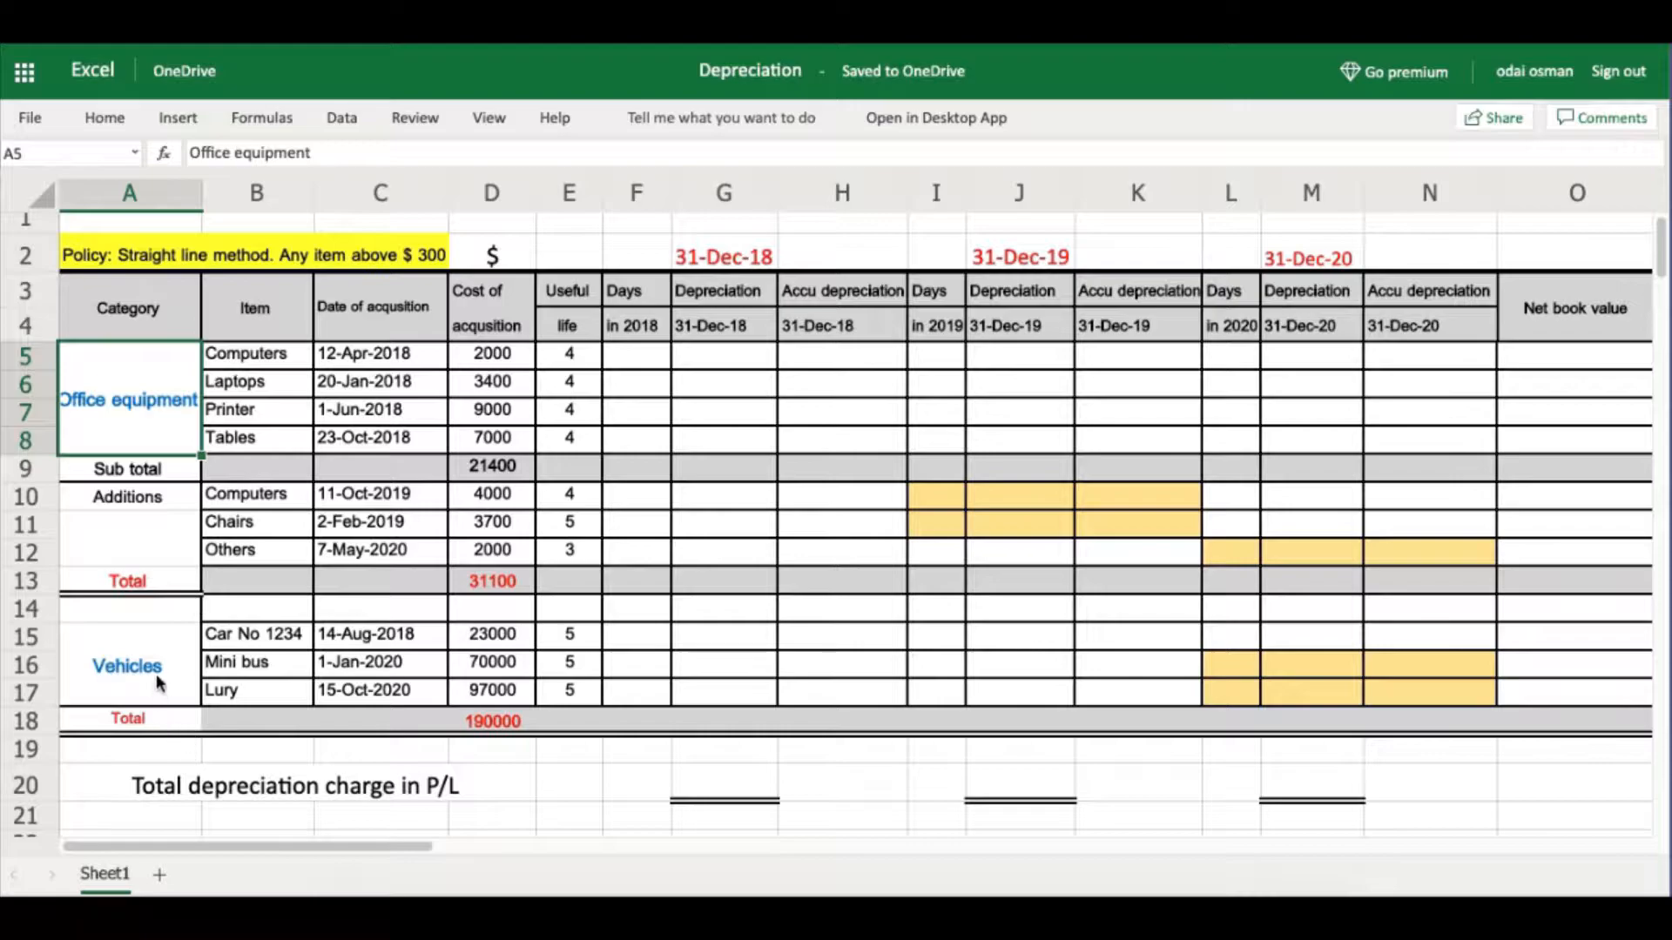
left_click(112, 659)
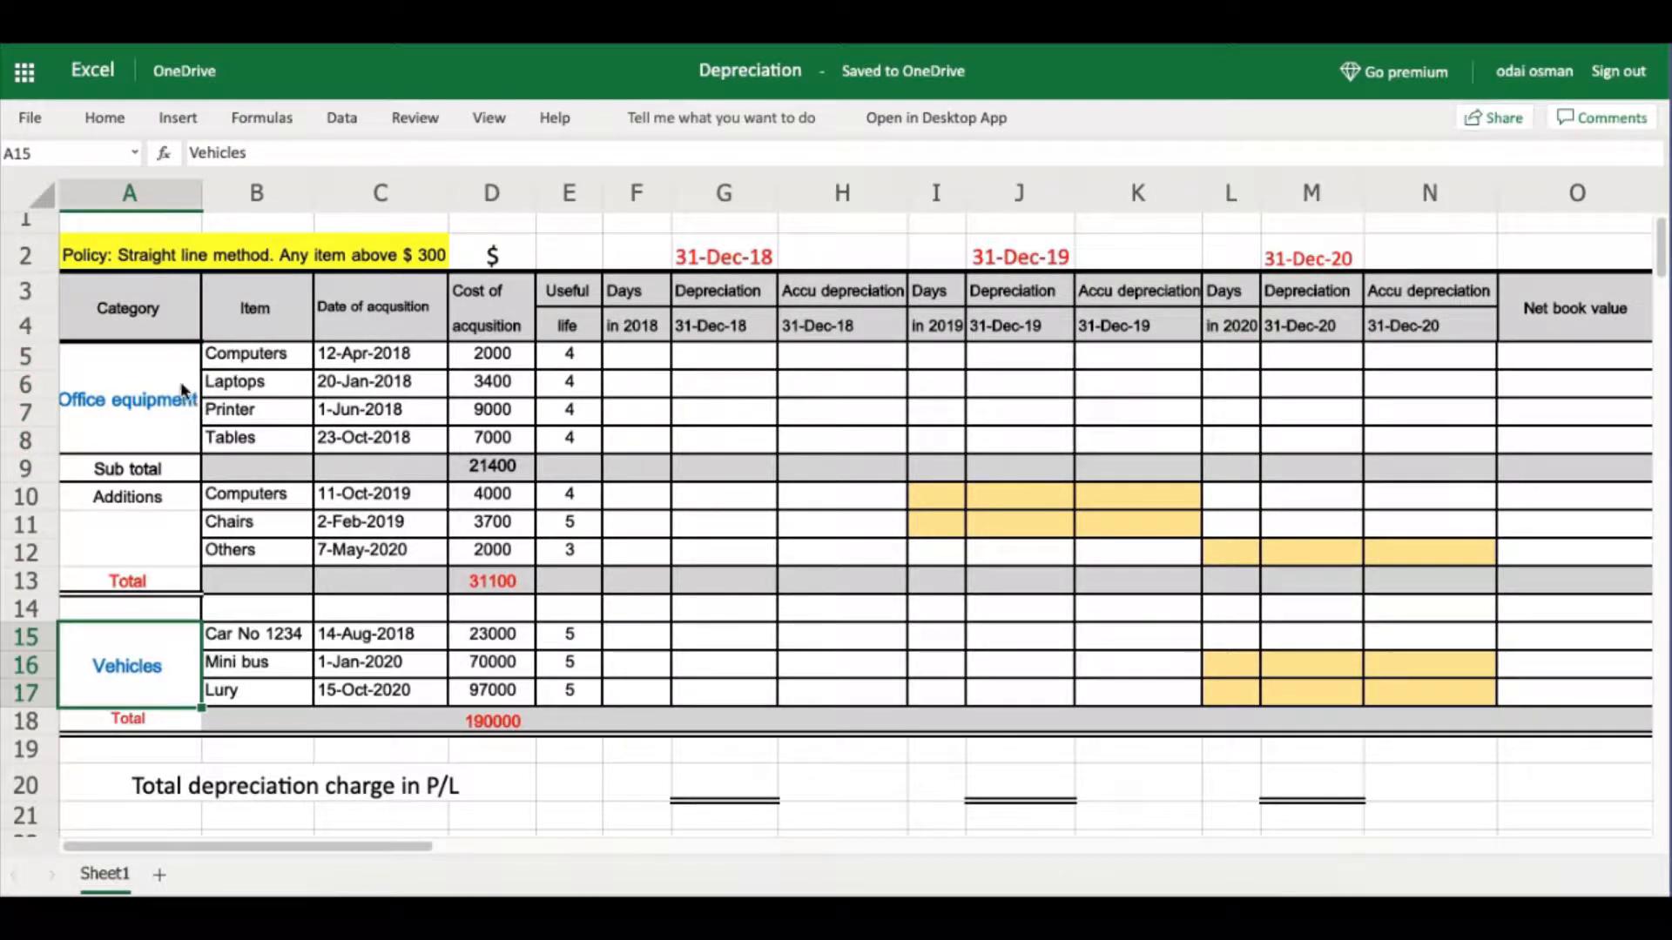
Review the original office equipment items together with their acquisition dates, costs and useful lives.
left_click(273, 357)
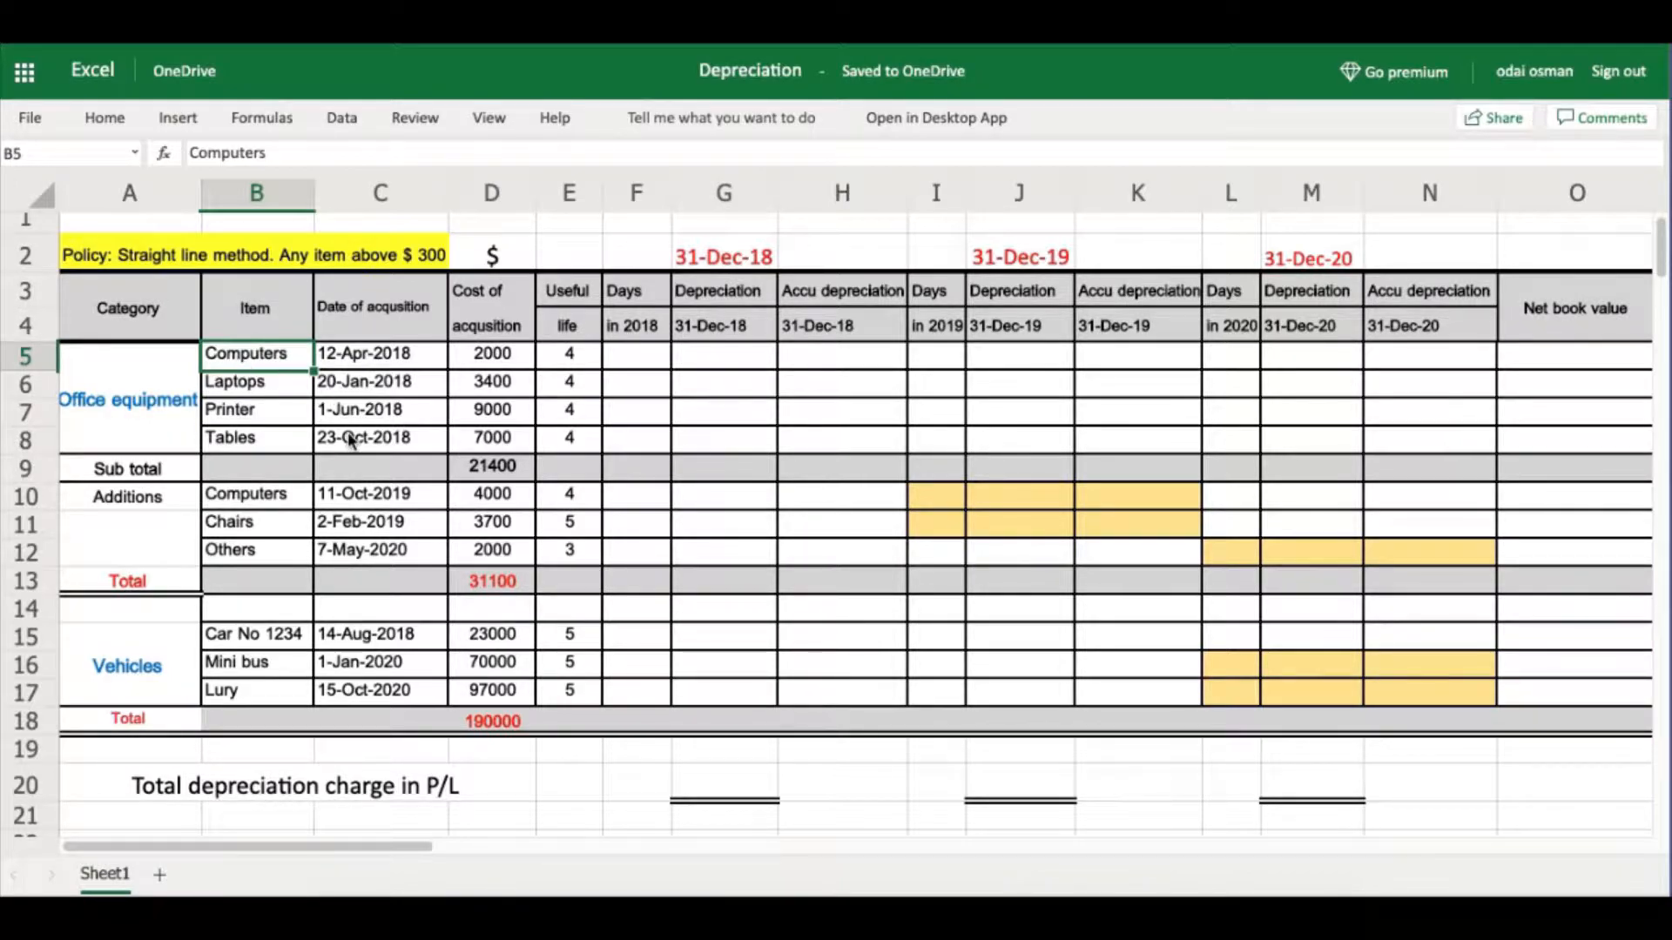
left_click(270, 387)
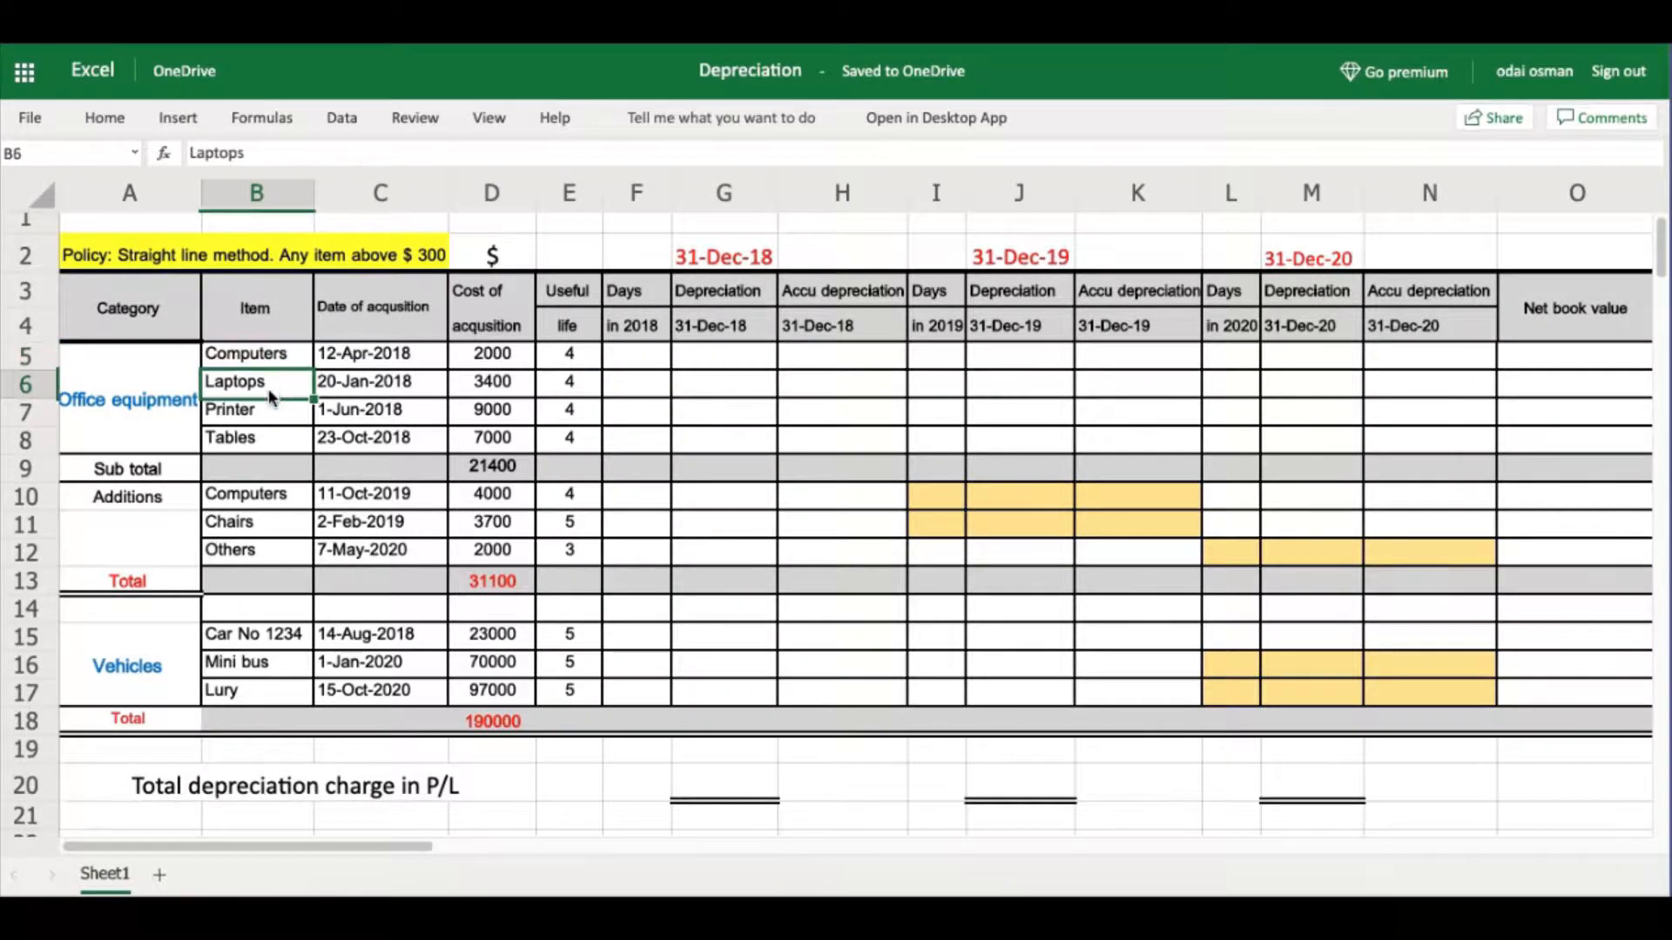
left_click(256, 439)
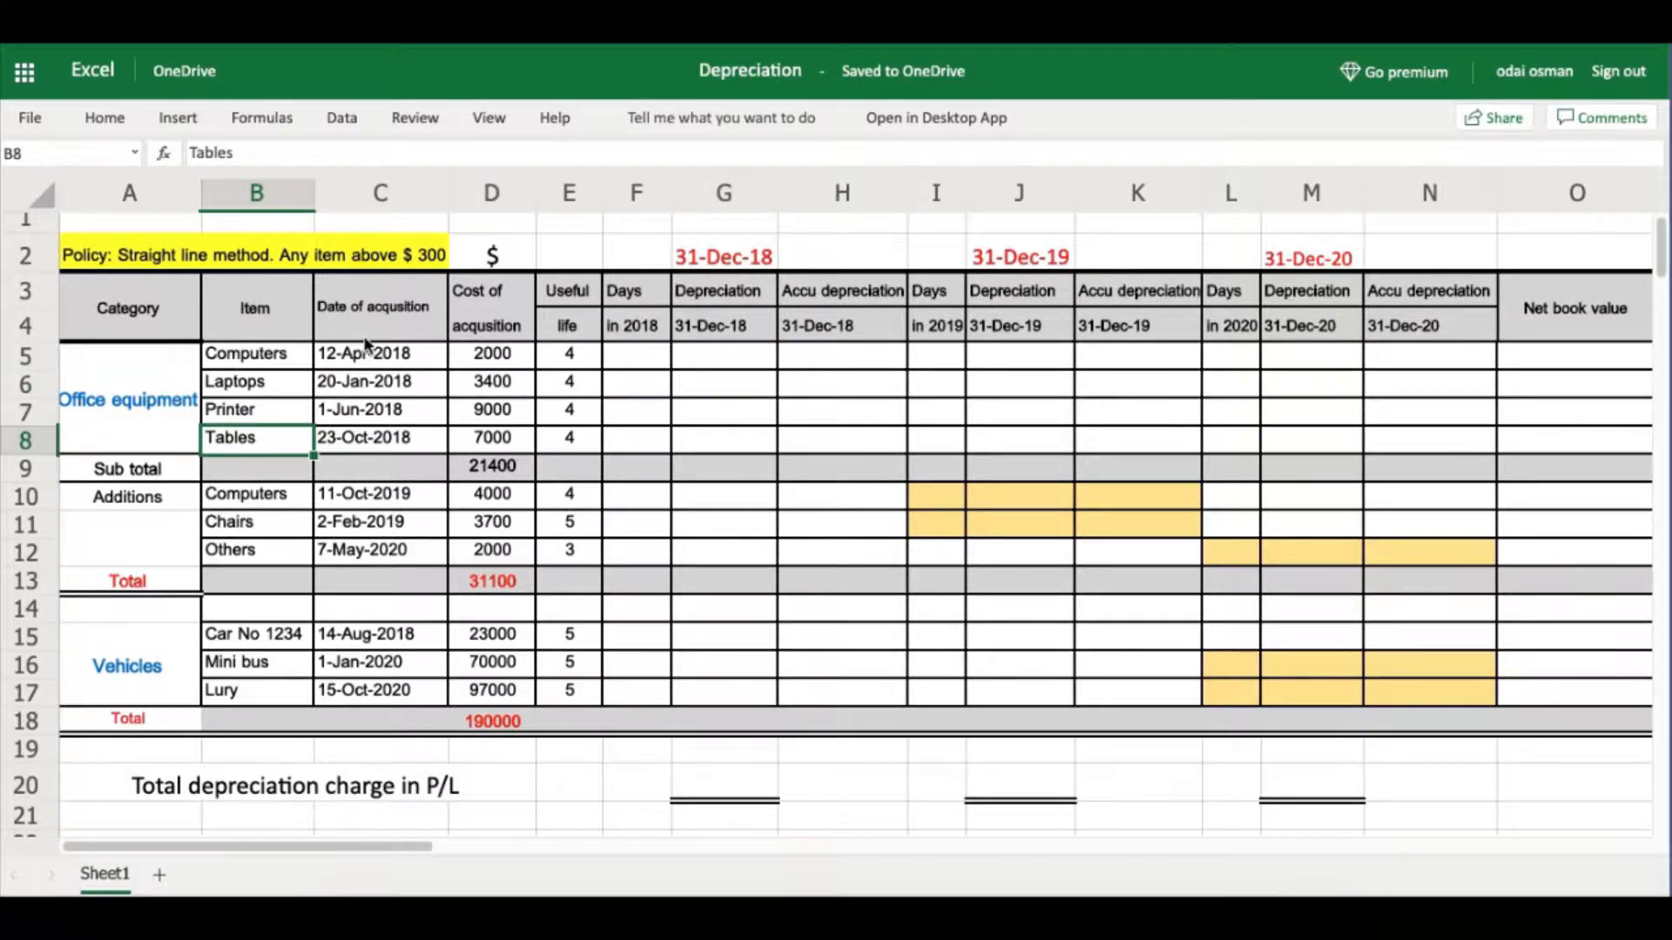
left_click(398, 306)
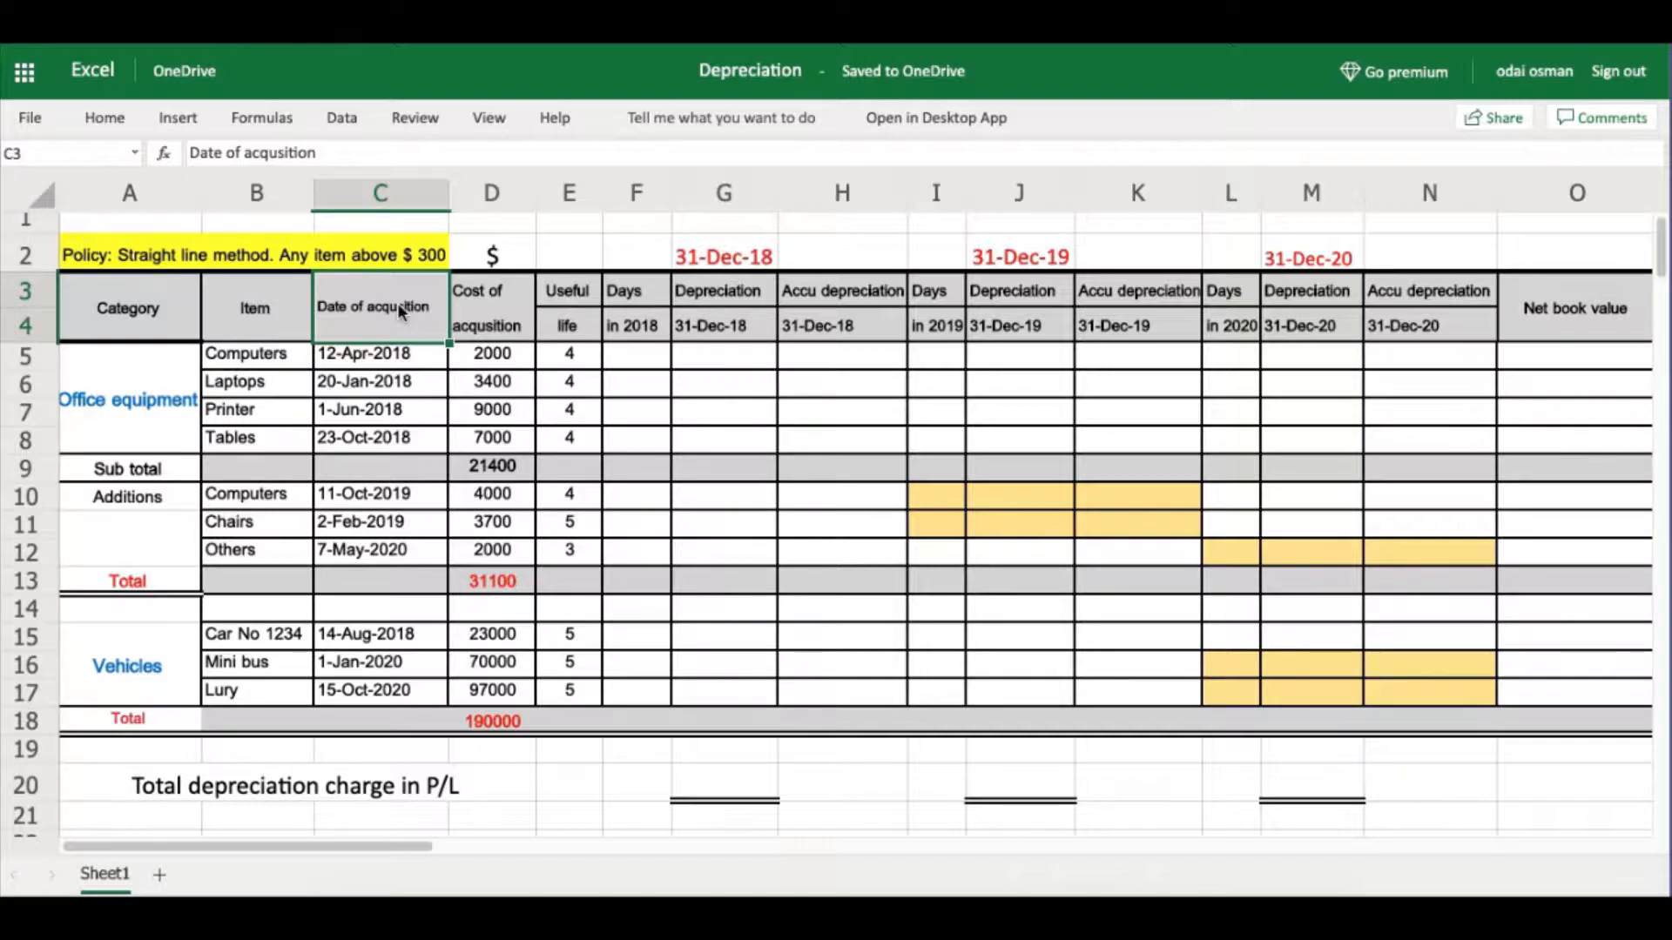
left_click(394, 391)
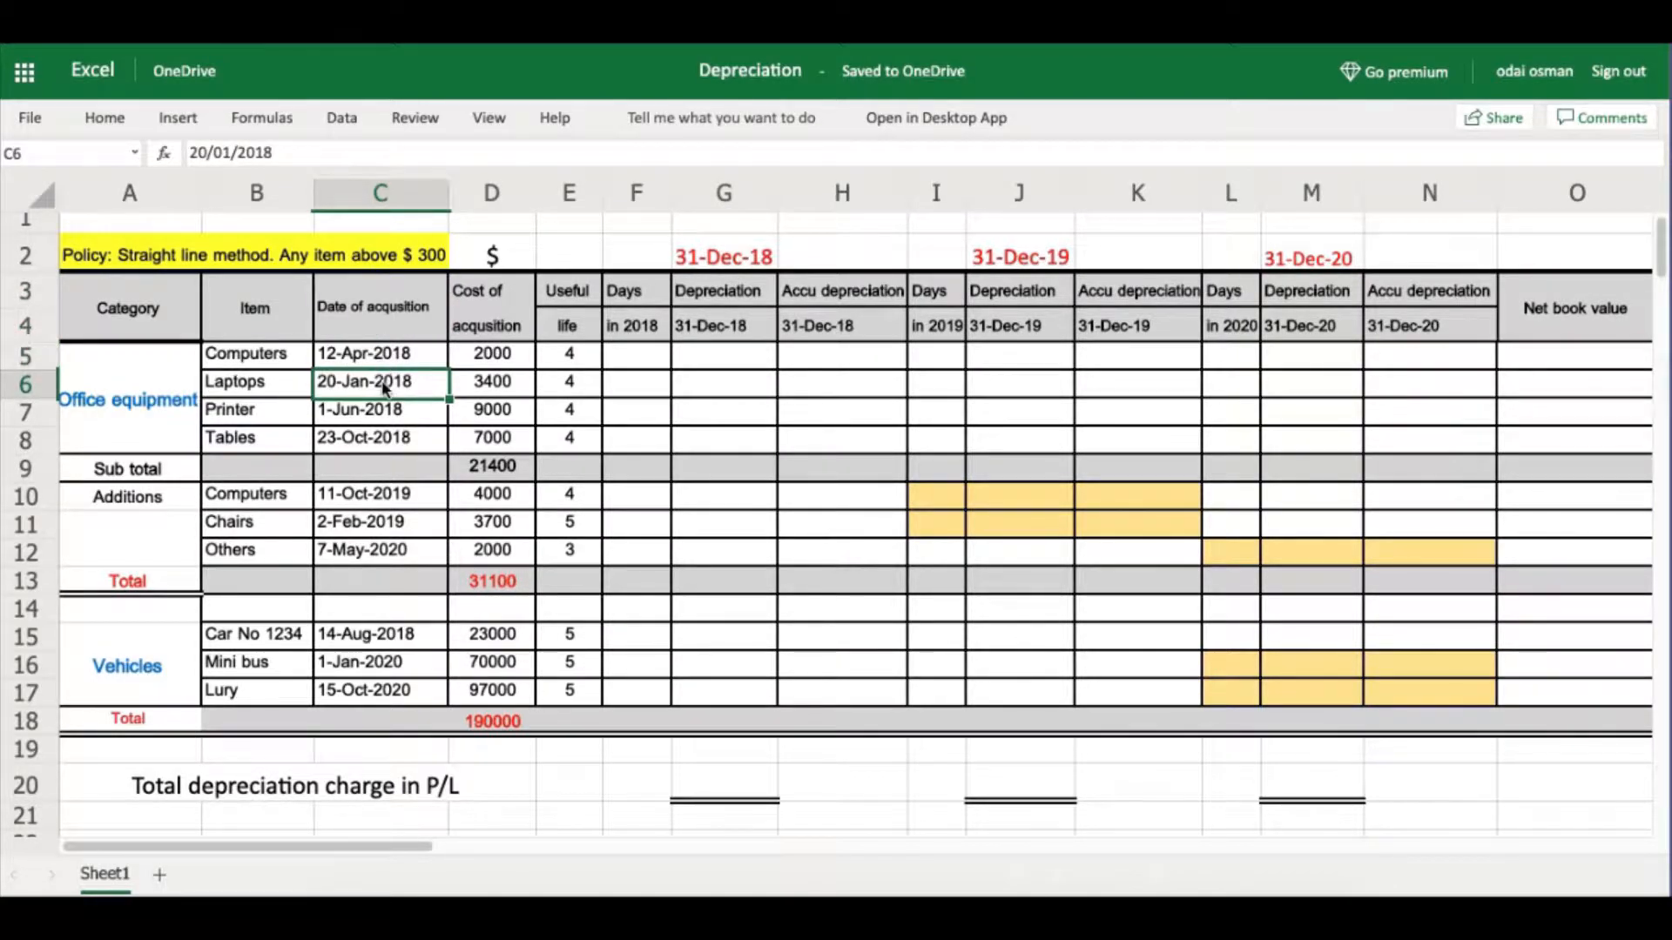
left_click(489, 367)
left_click(482, 420)
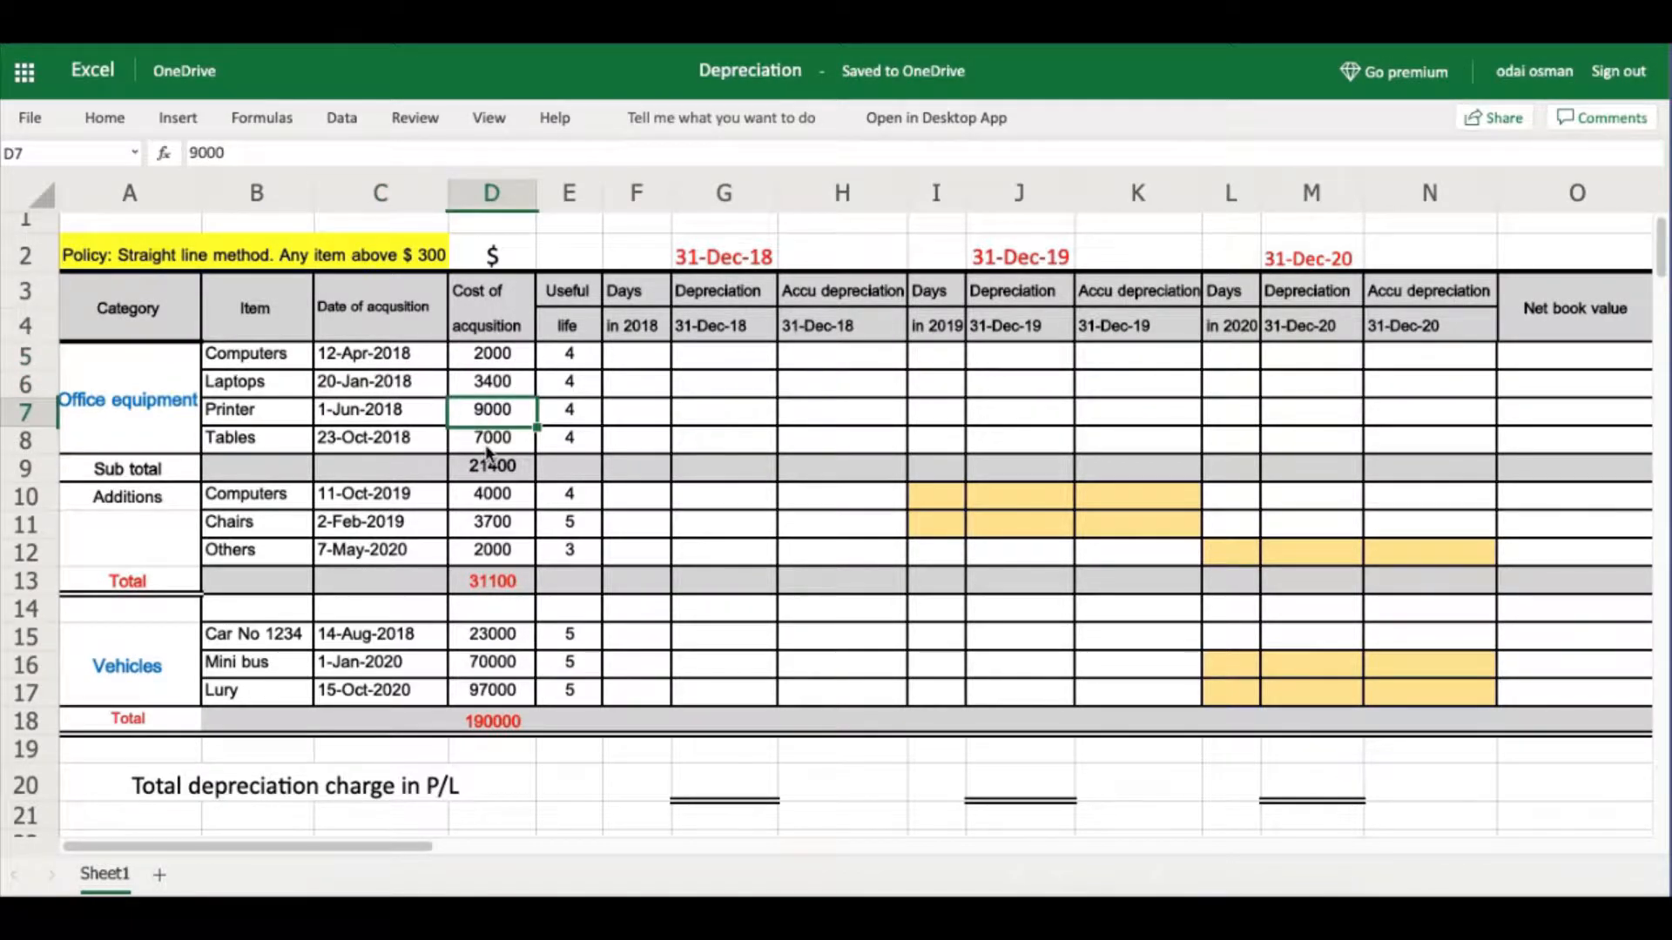
left_click(573, 359)
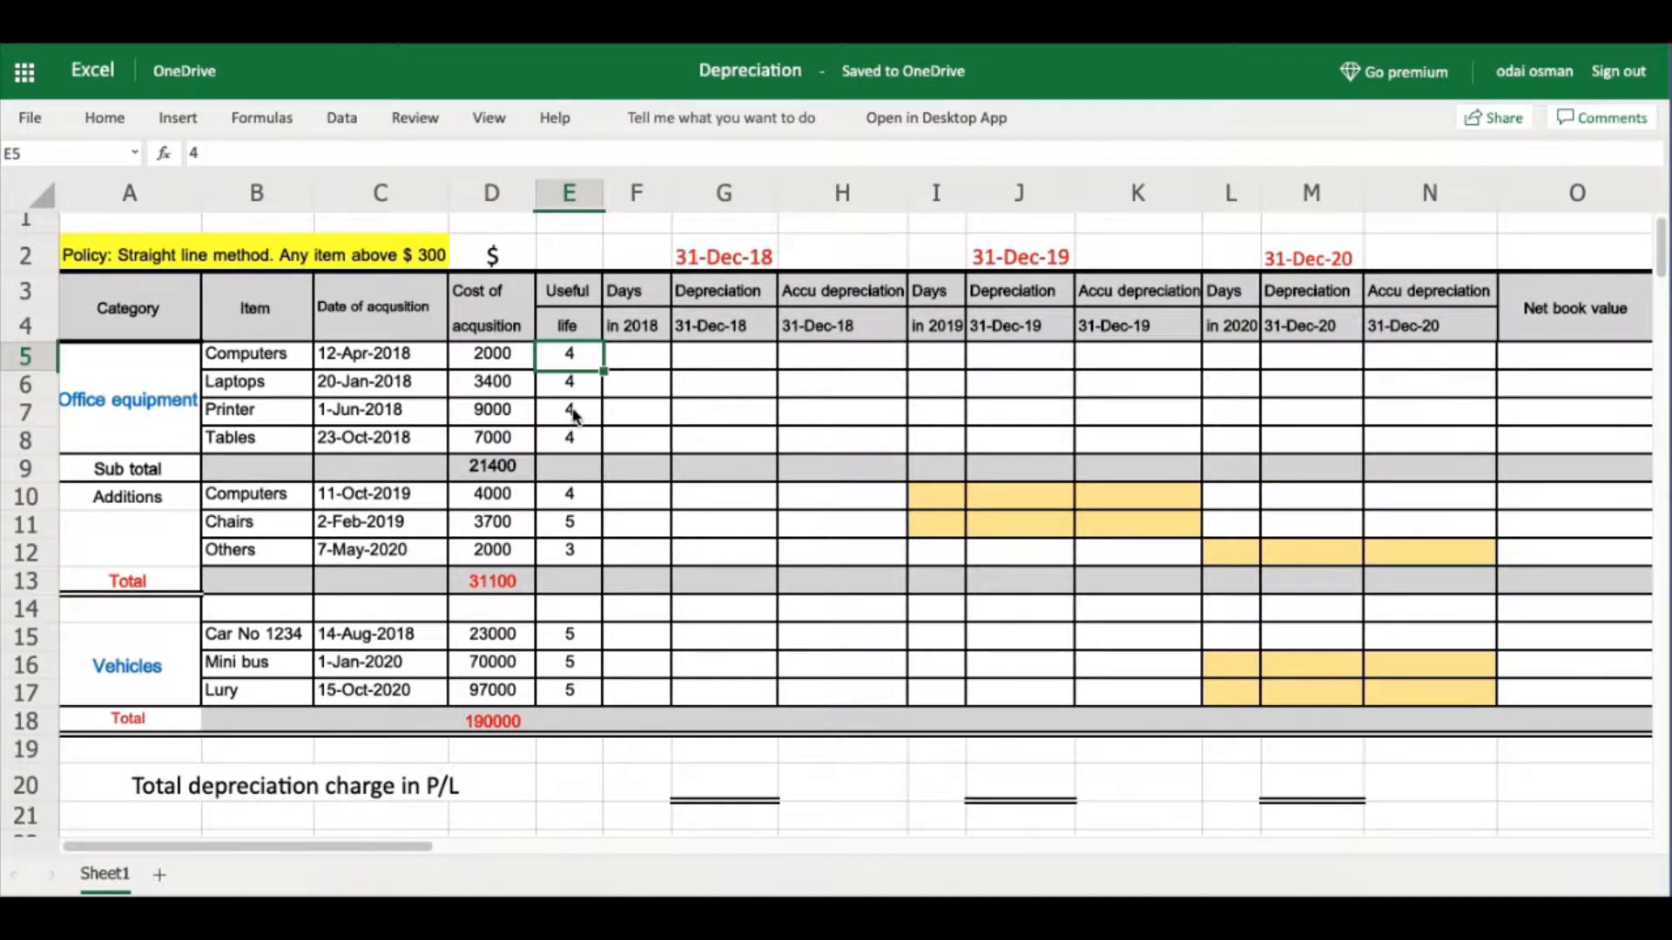
Review the items listed as additions to the office equipment category and their acquisition dates.
left_click(160, 409)
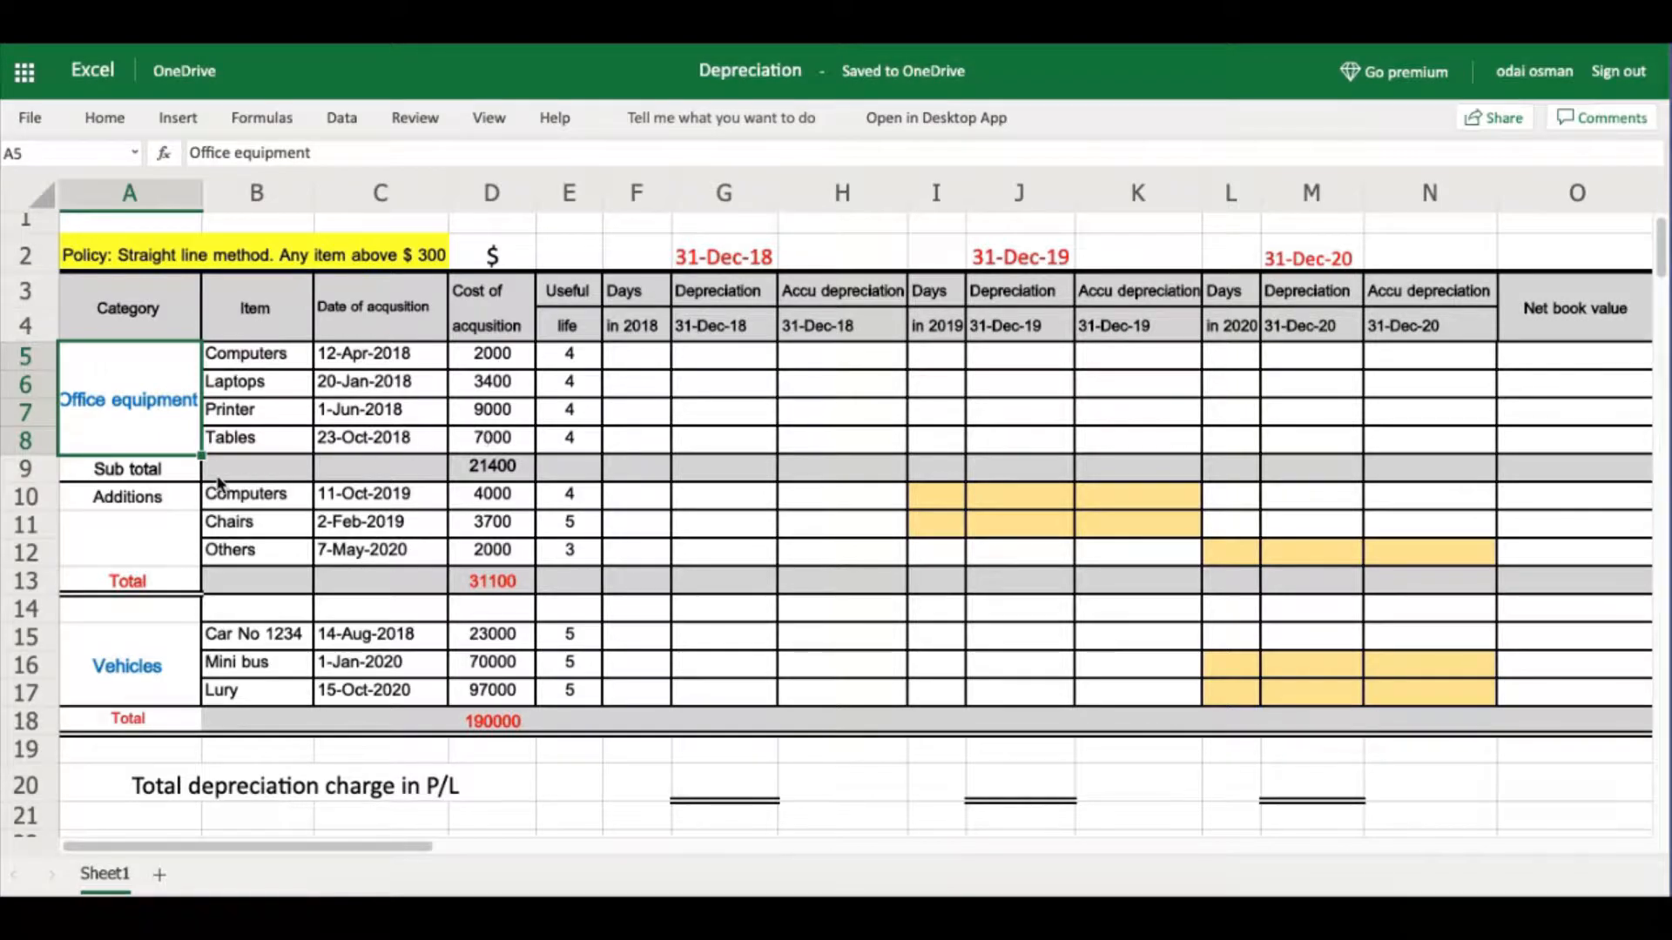
left_click(140, 494)
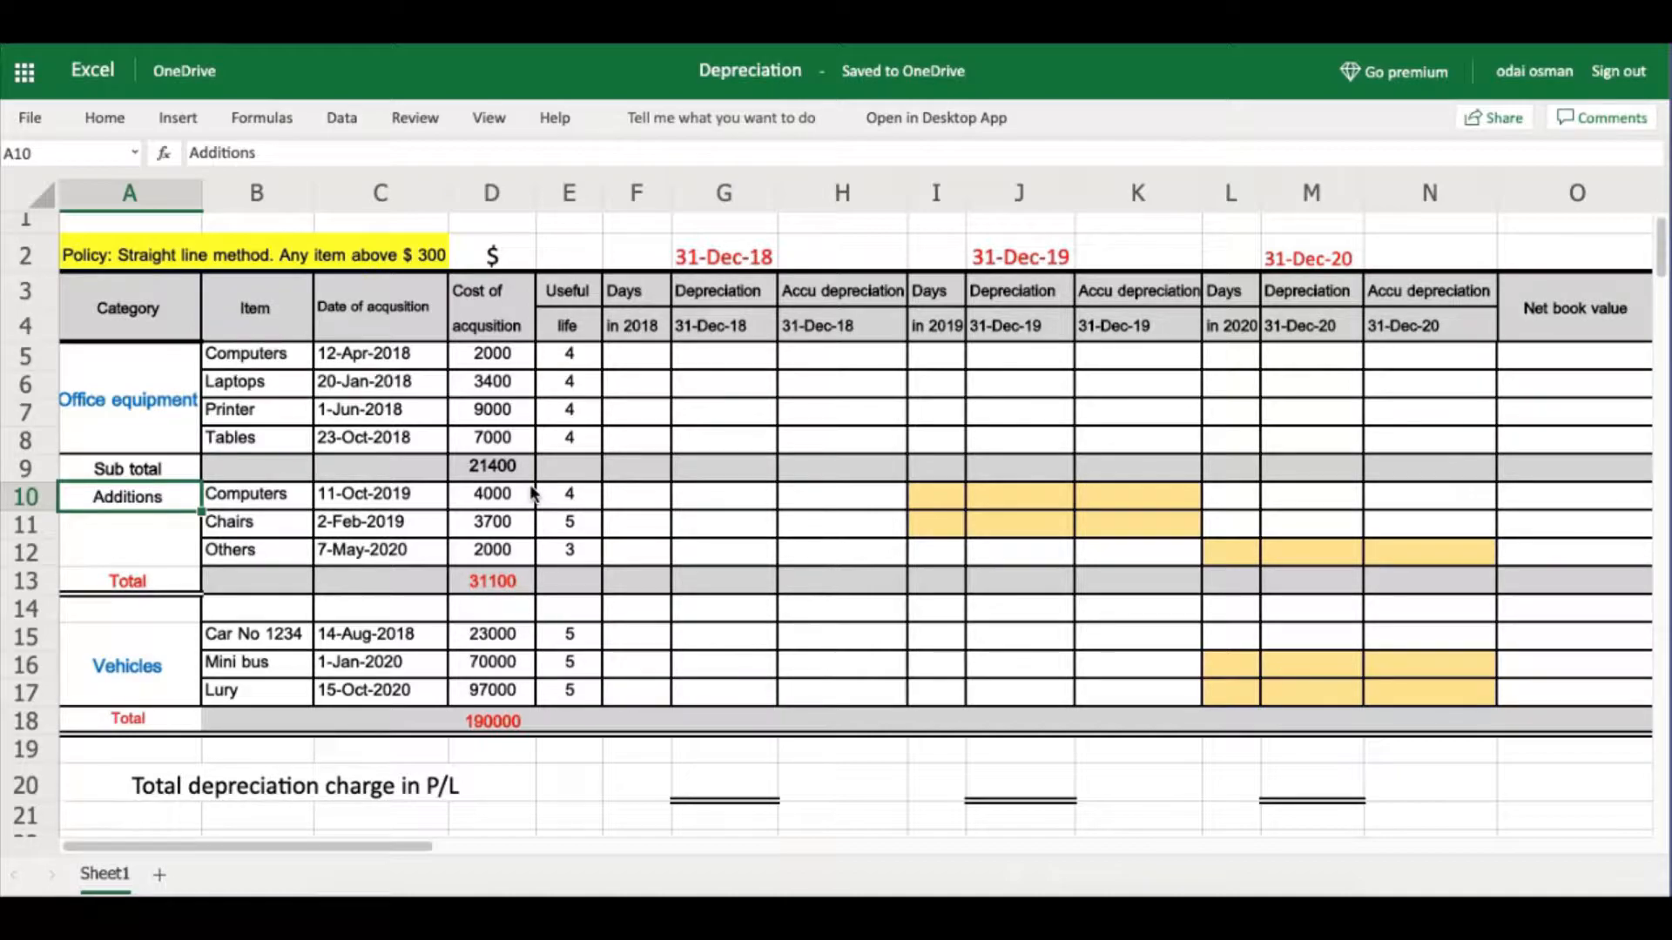
left_click(263, 497)
left_click(263, 519)
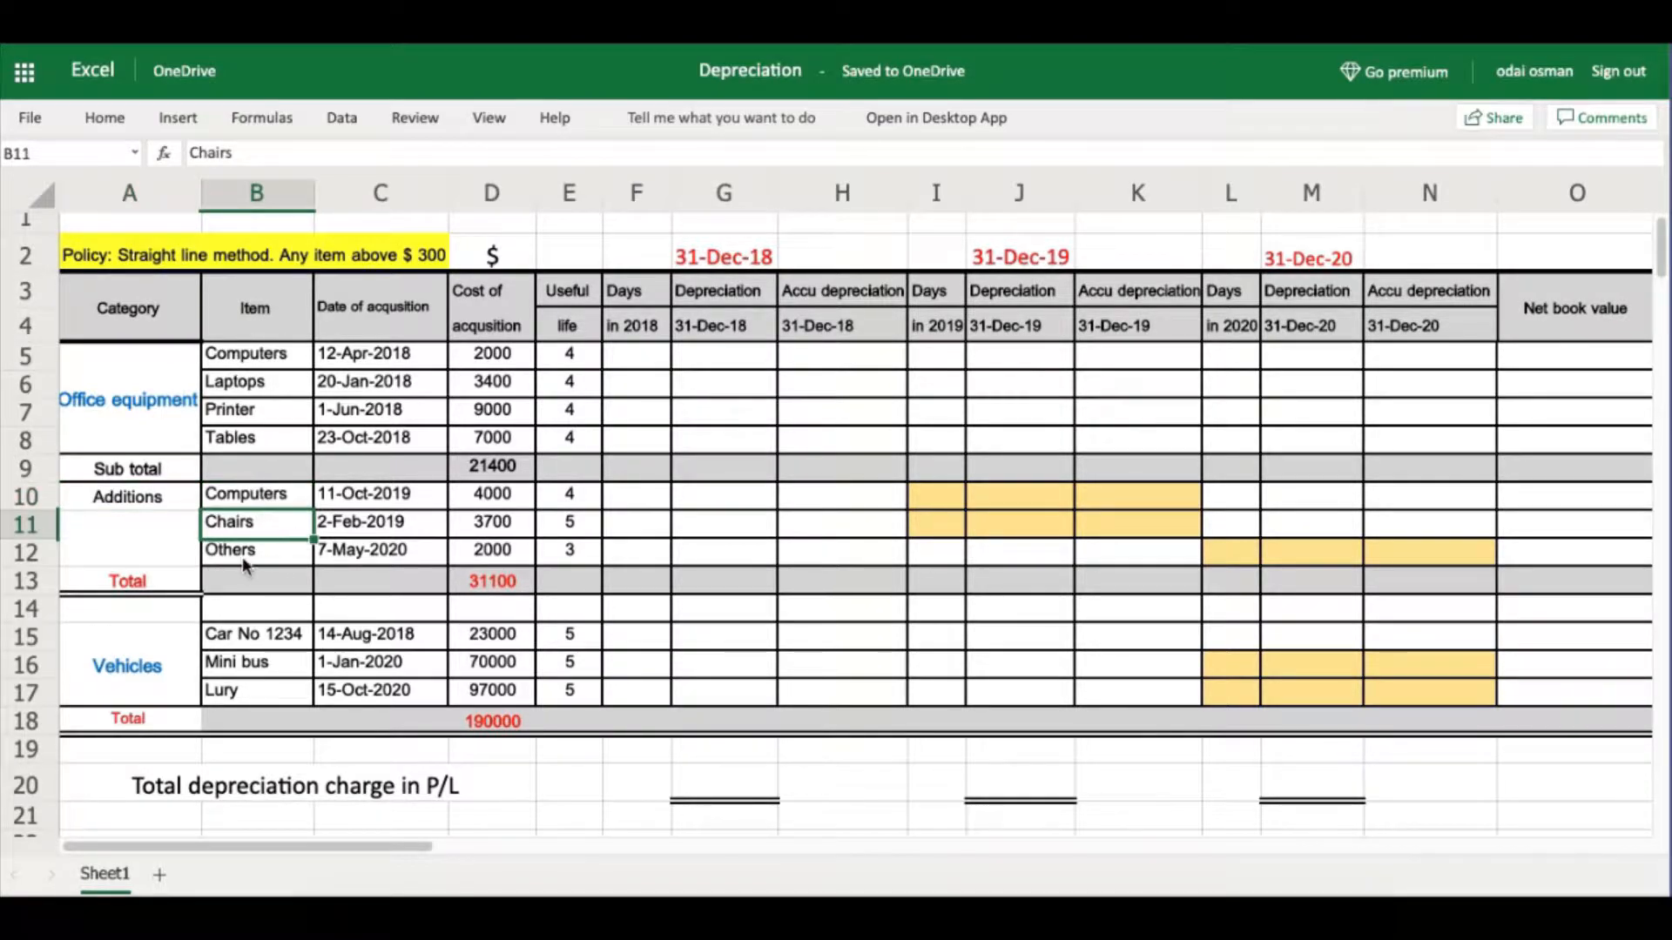
left_click(243, 551)
left_click(399, 493)
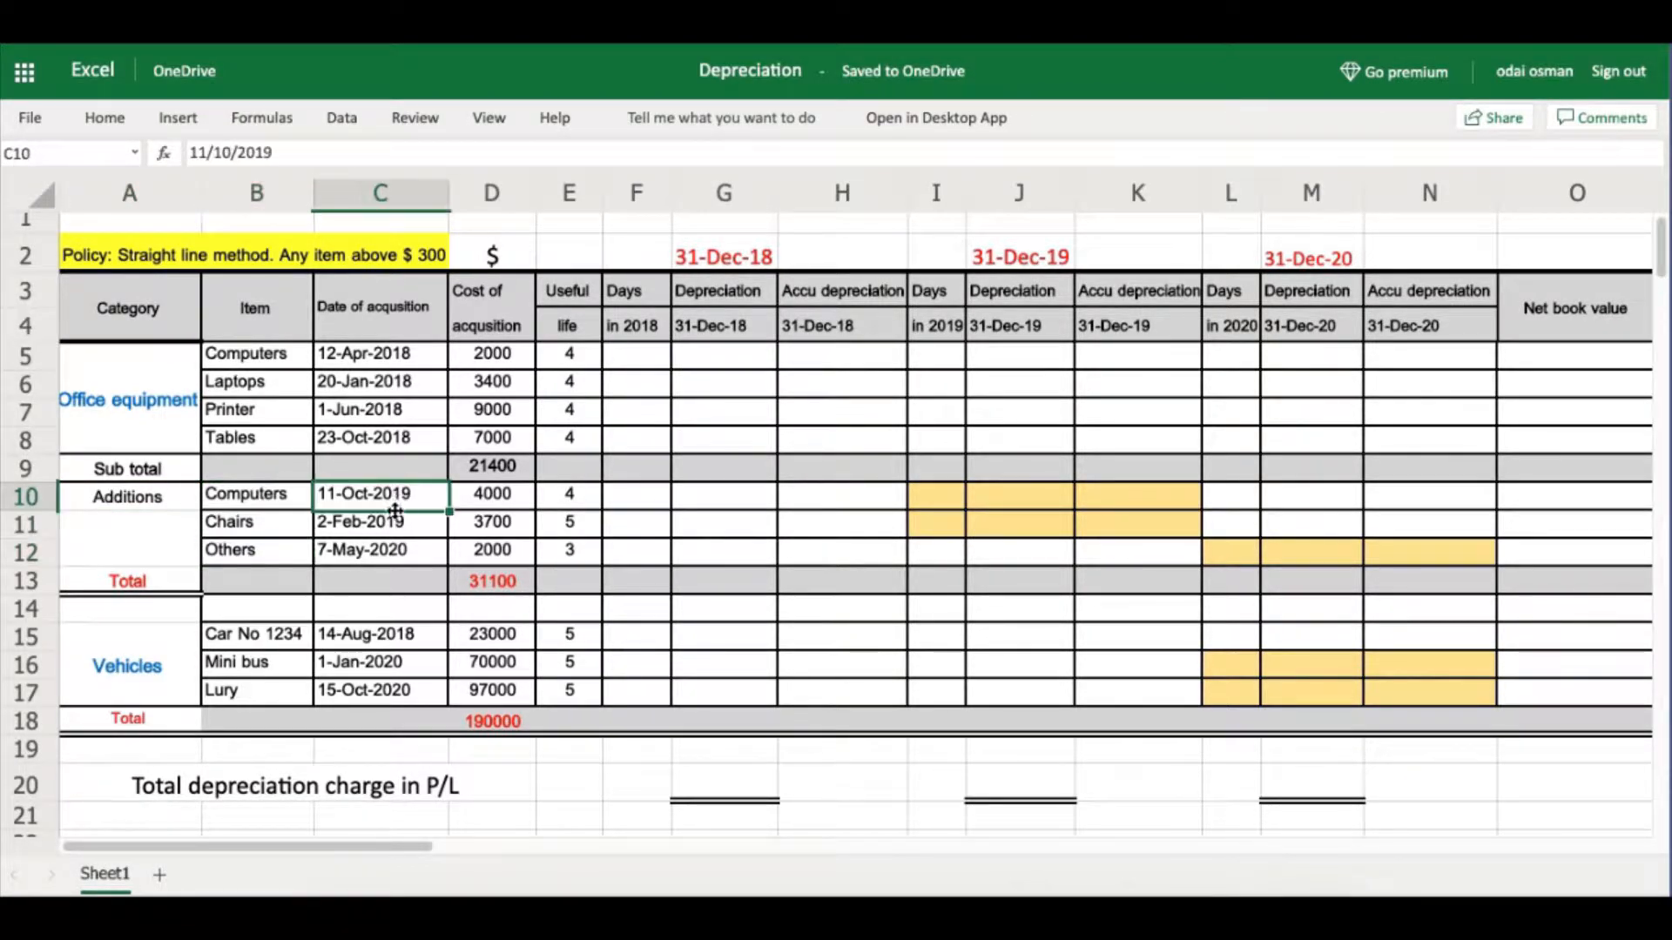
Review the three items listed in the Vehicles category.
left_click(175, 672)
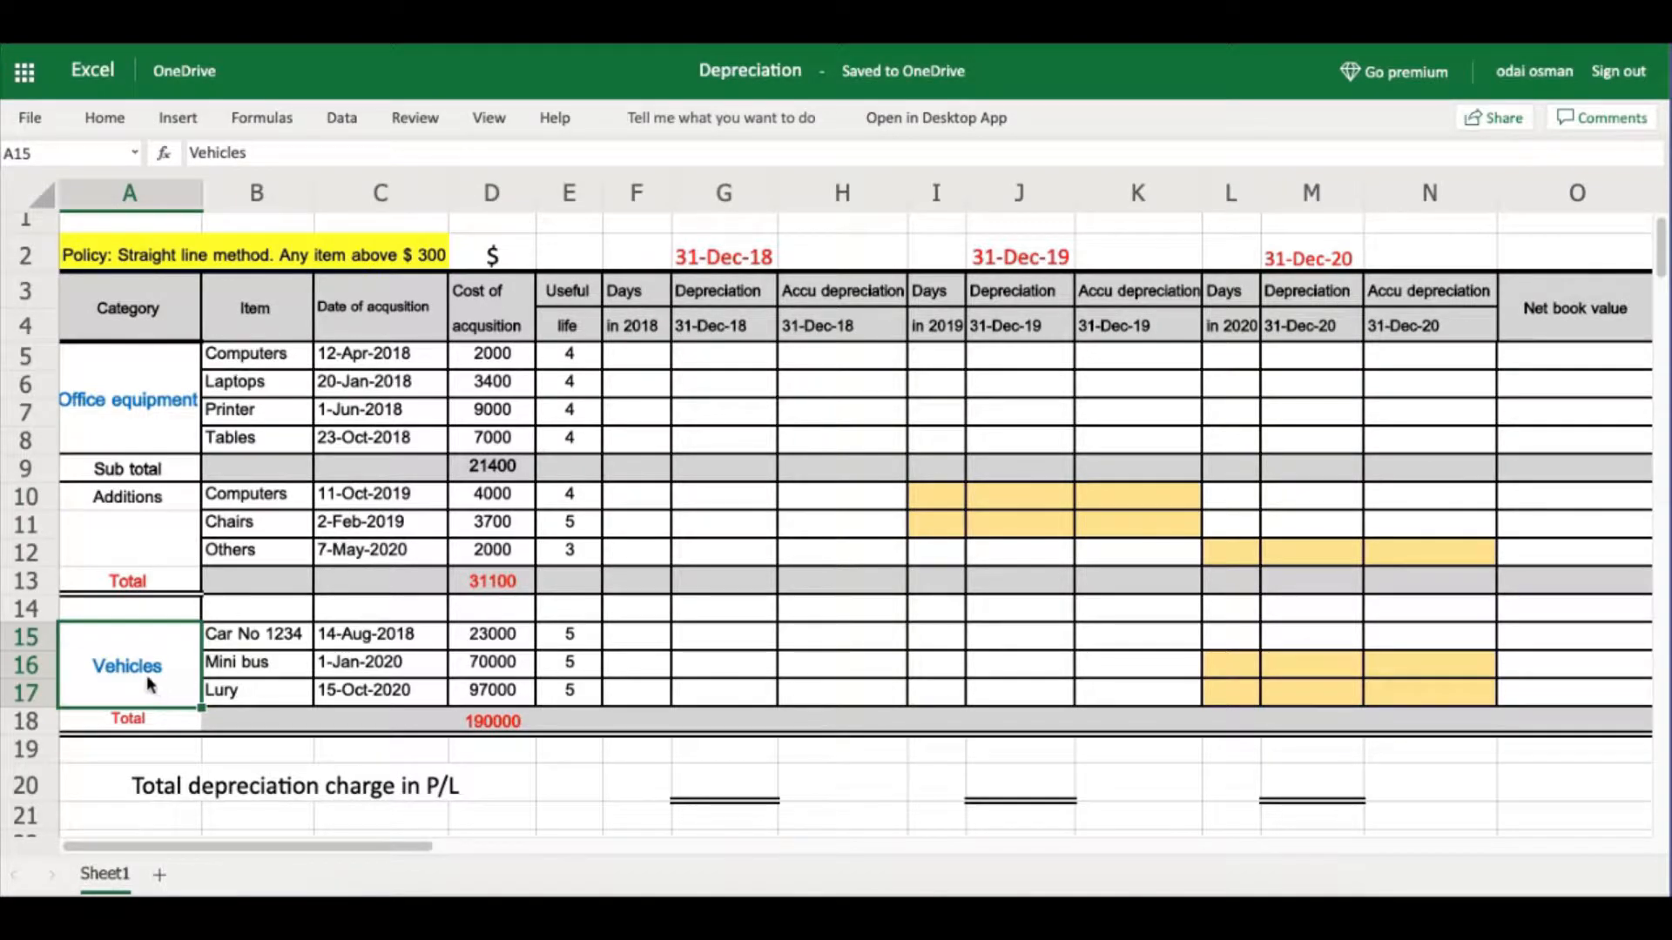
left_click(254, 642)
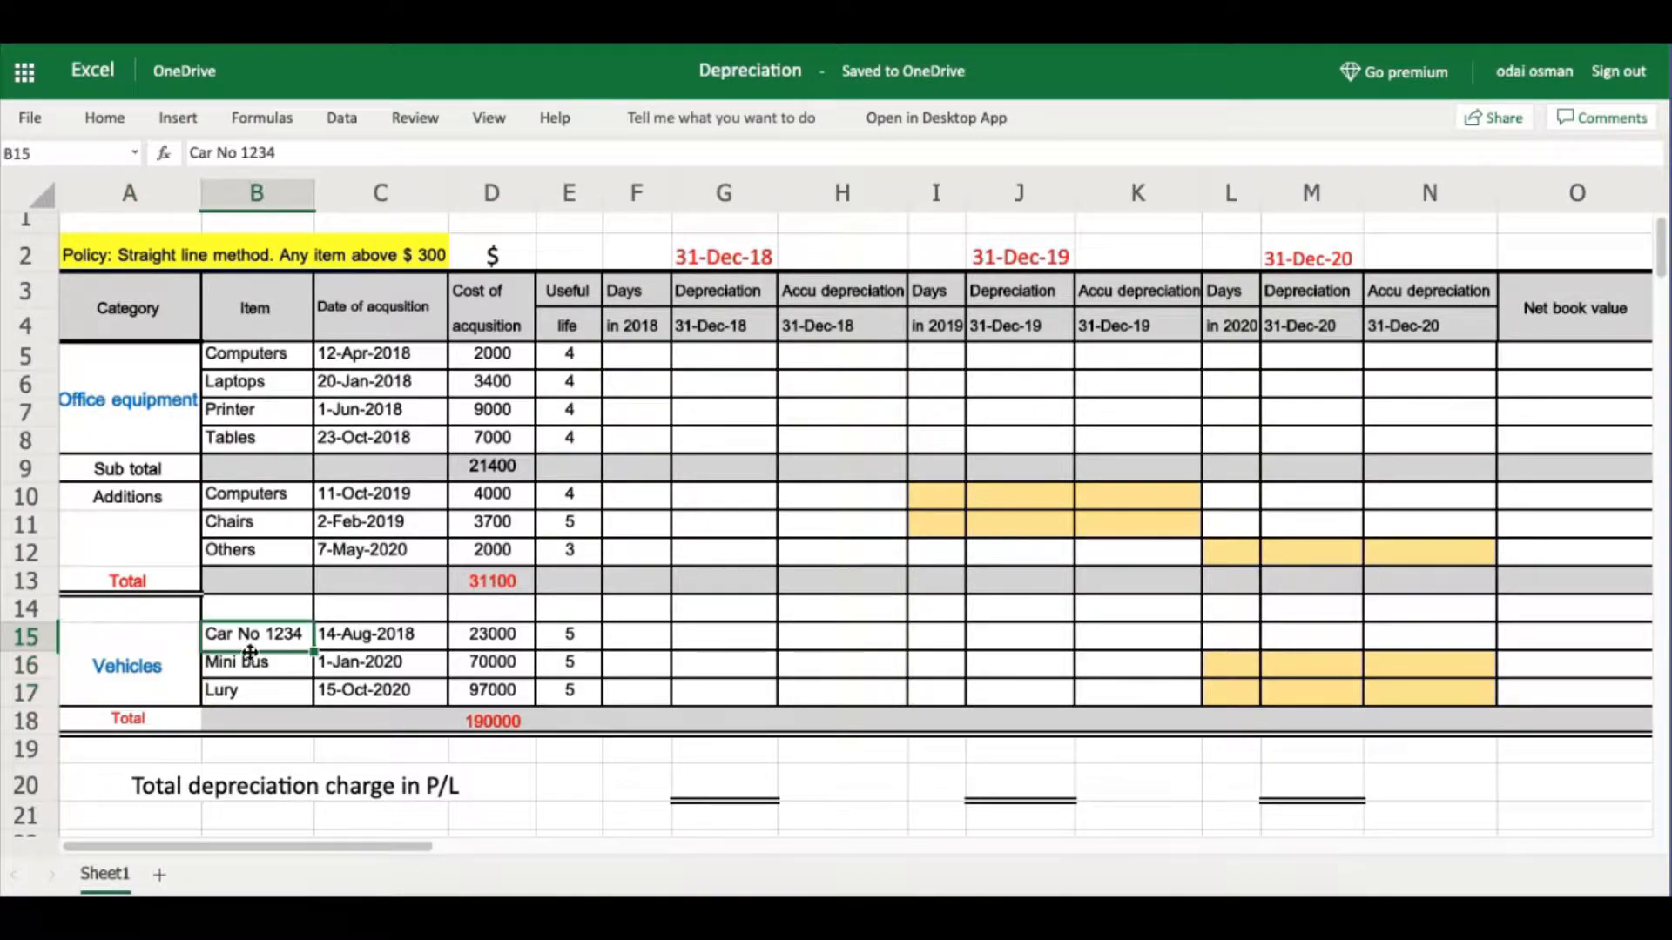
left_click(264, 669)
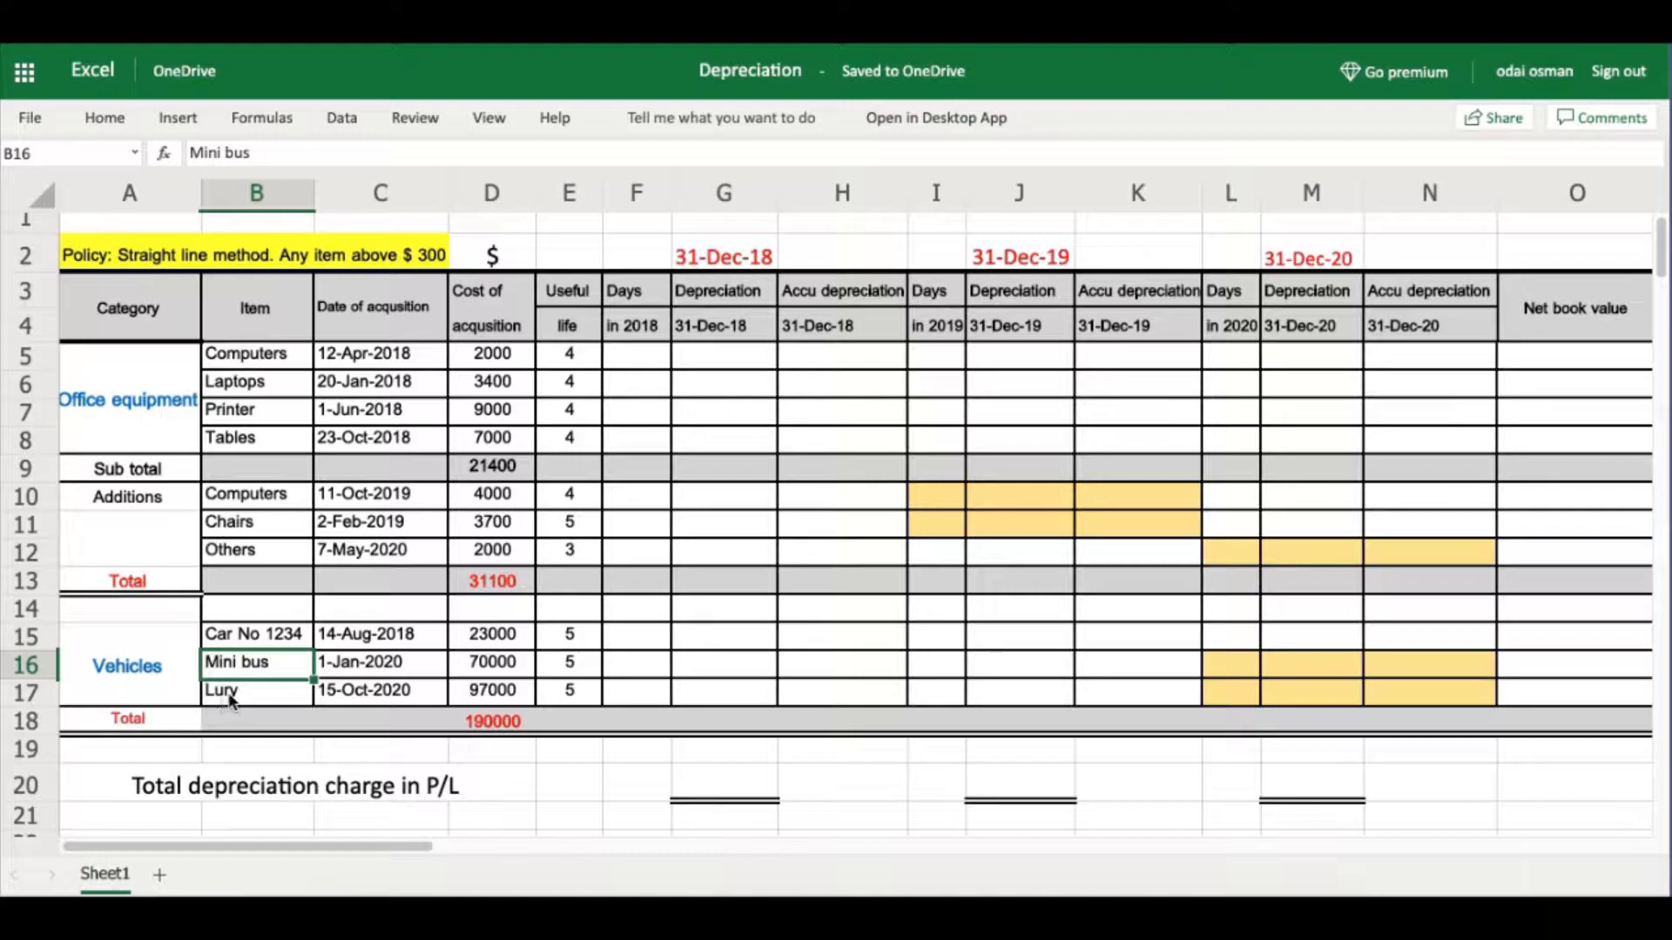
left_click(231, 695)
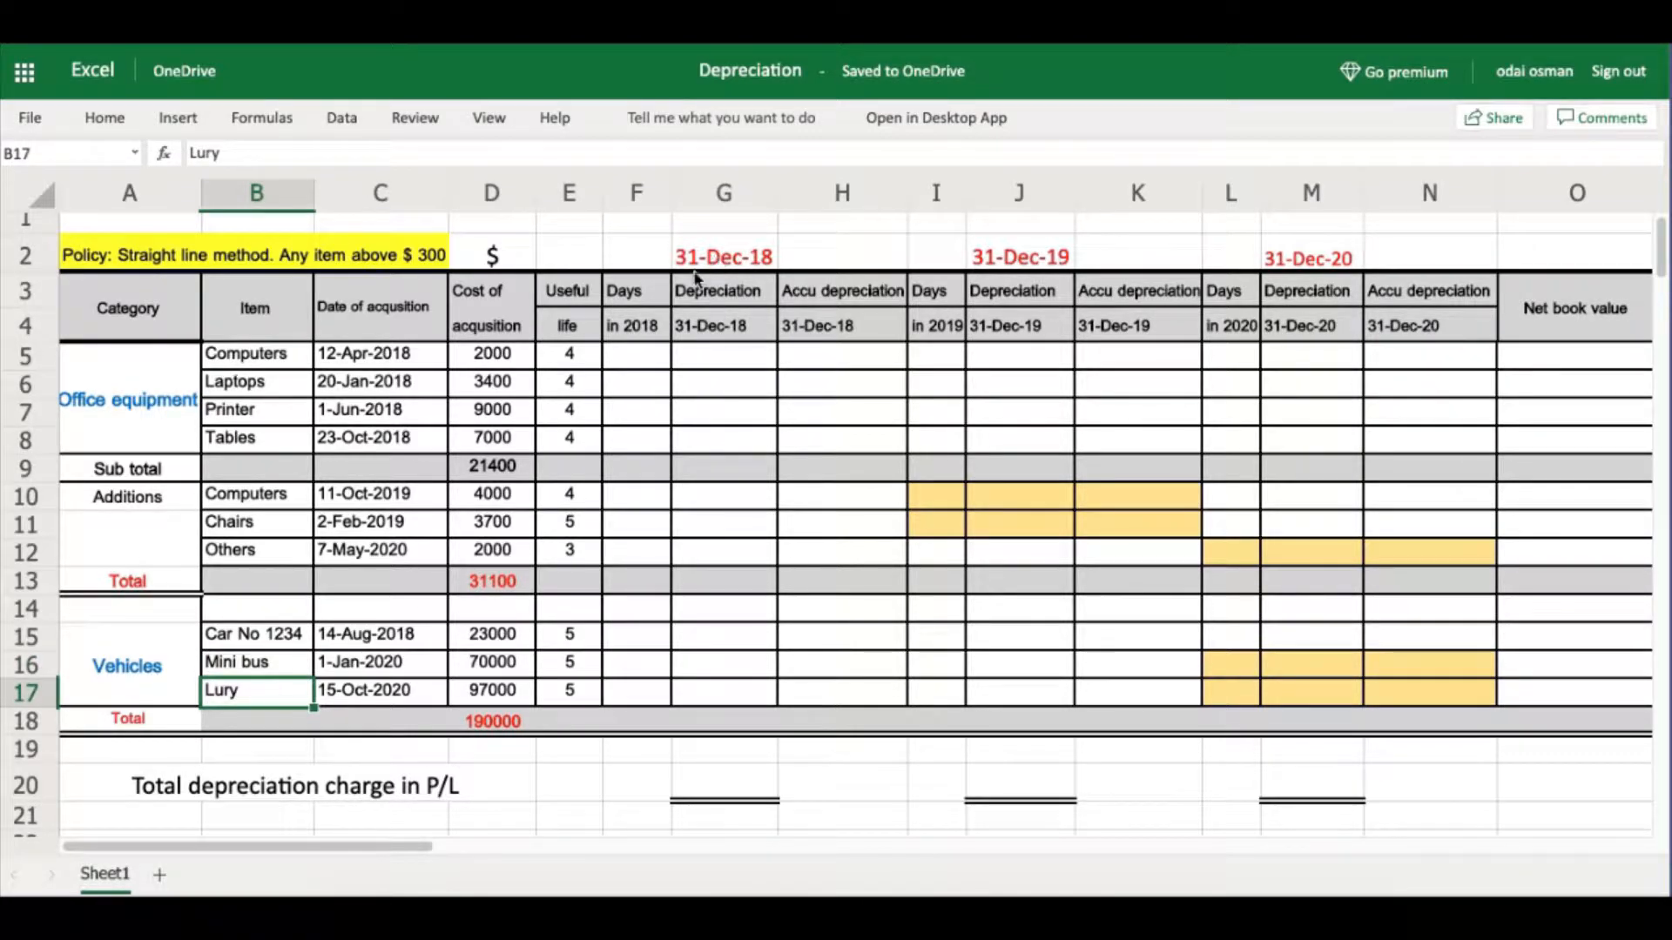
Check the three year-end dates above the depreciation columns and the useful life column.
left_click(731, 261)
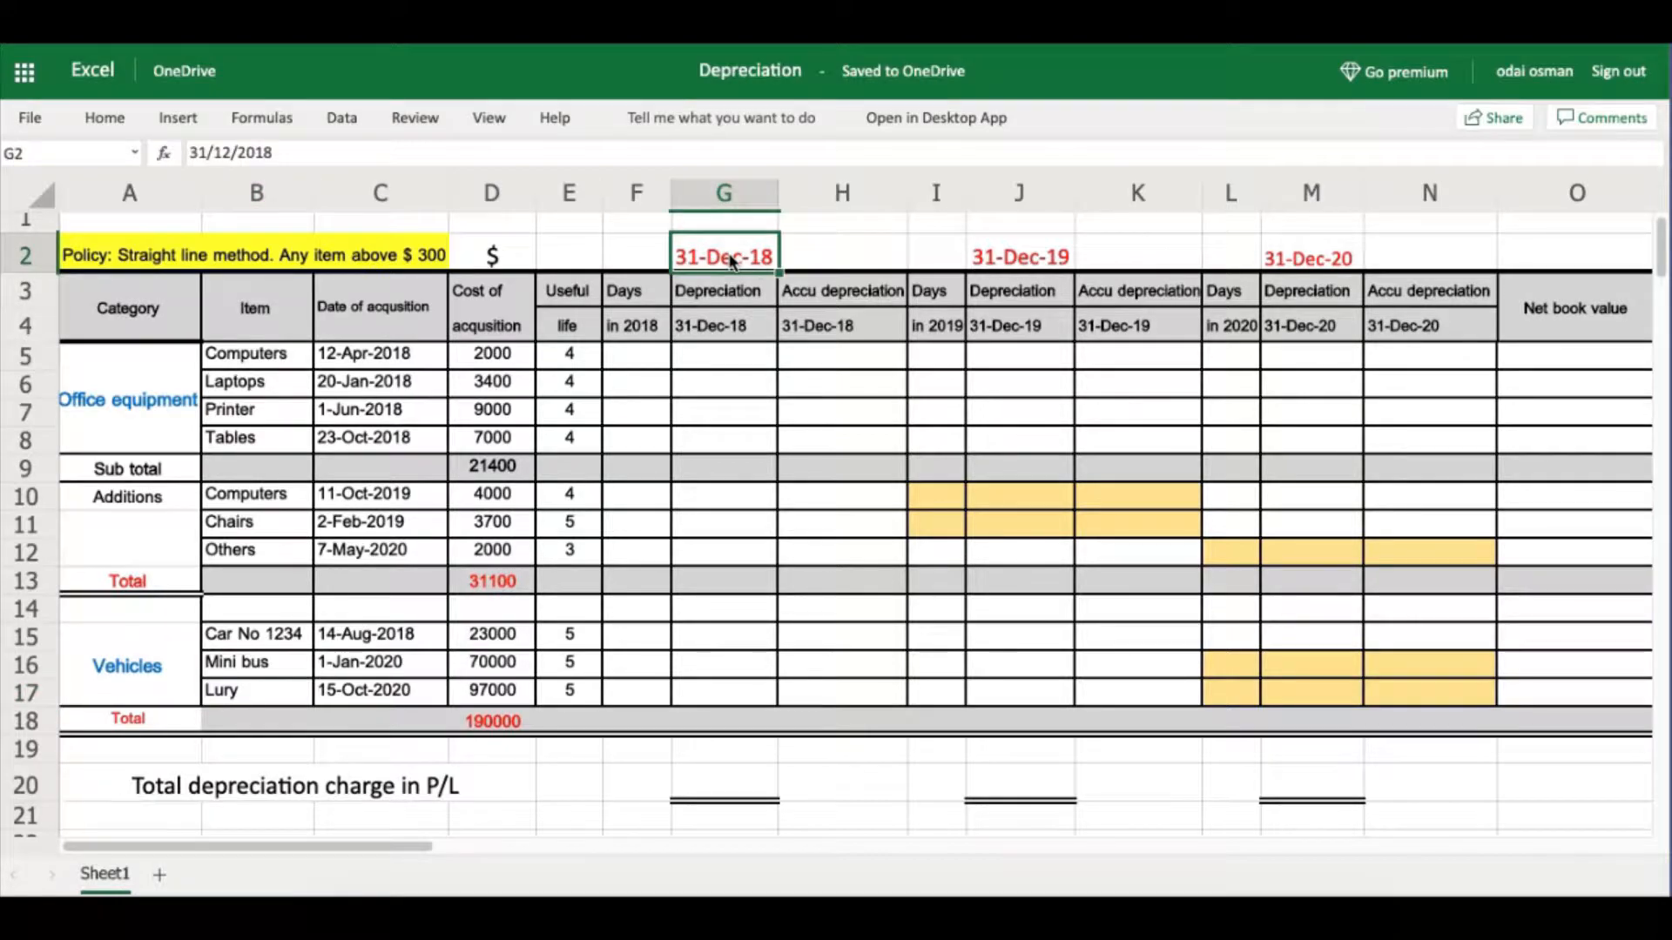
left_click(1033, 260)
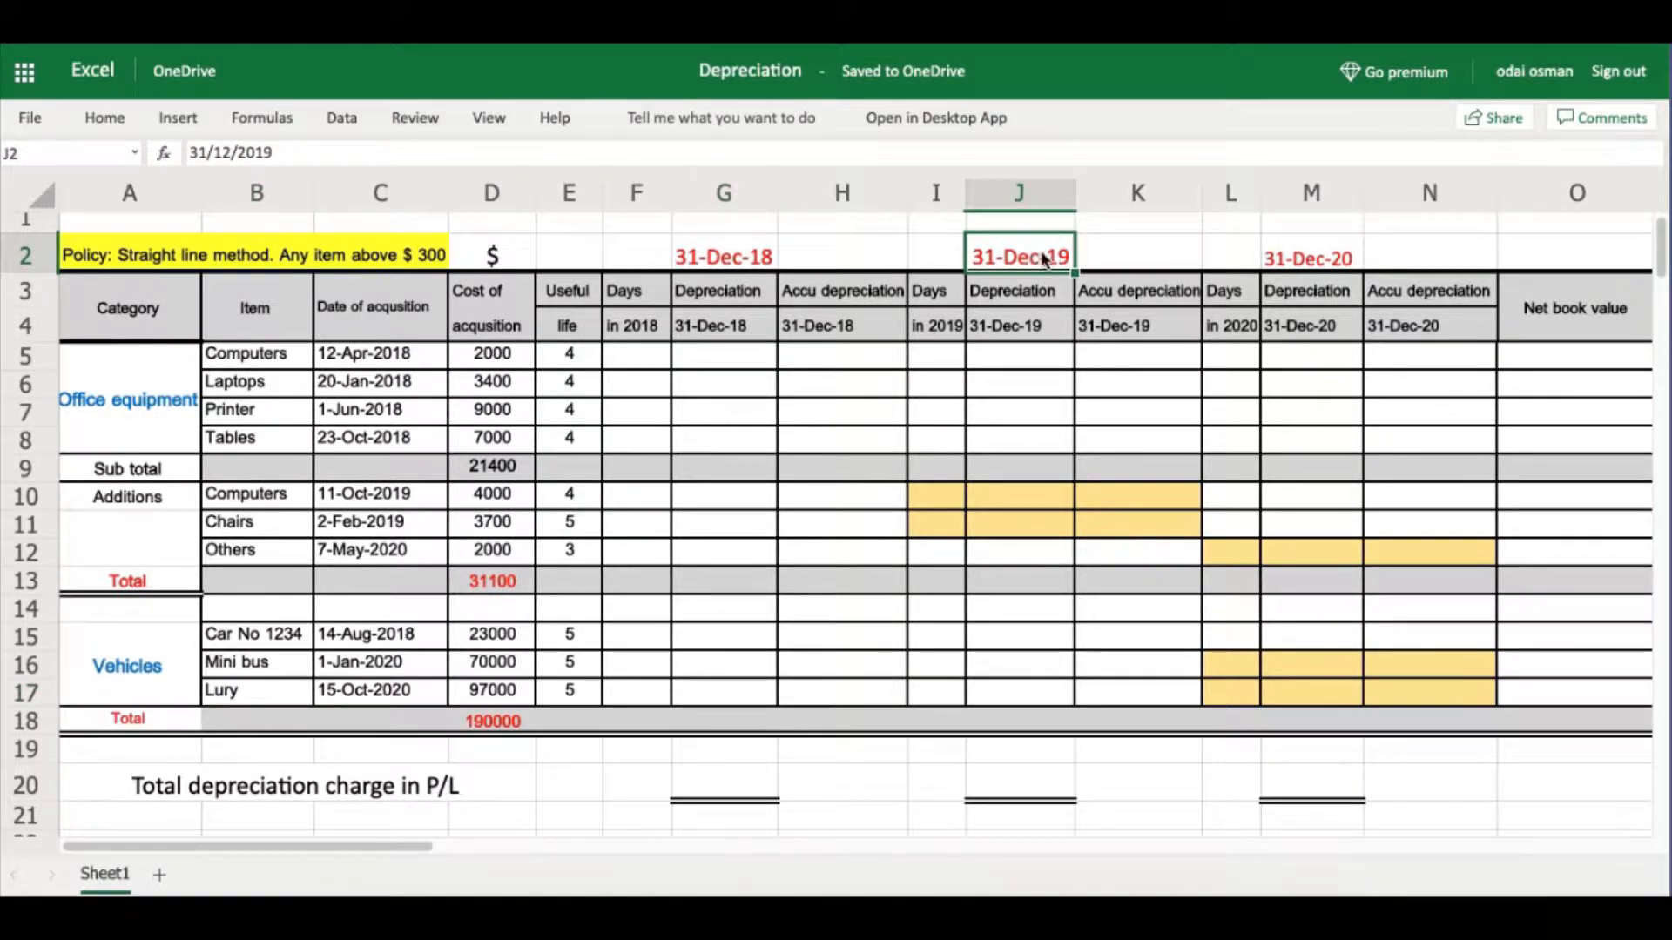
left_click(1301, 259)
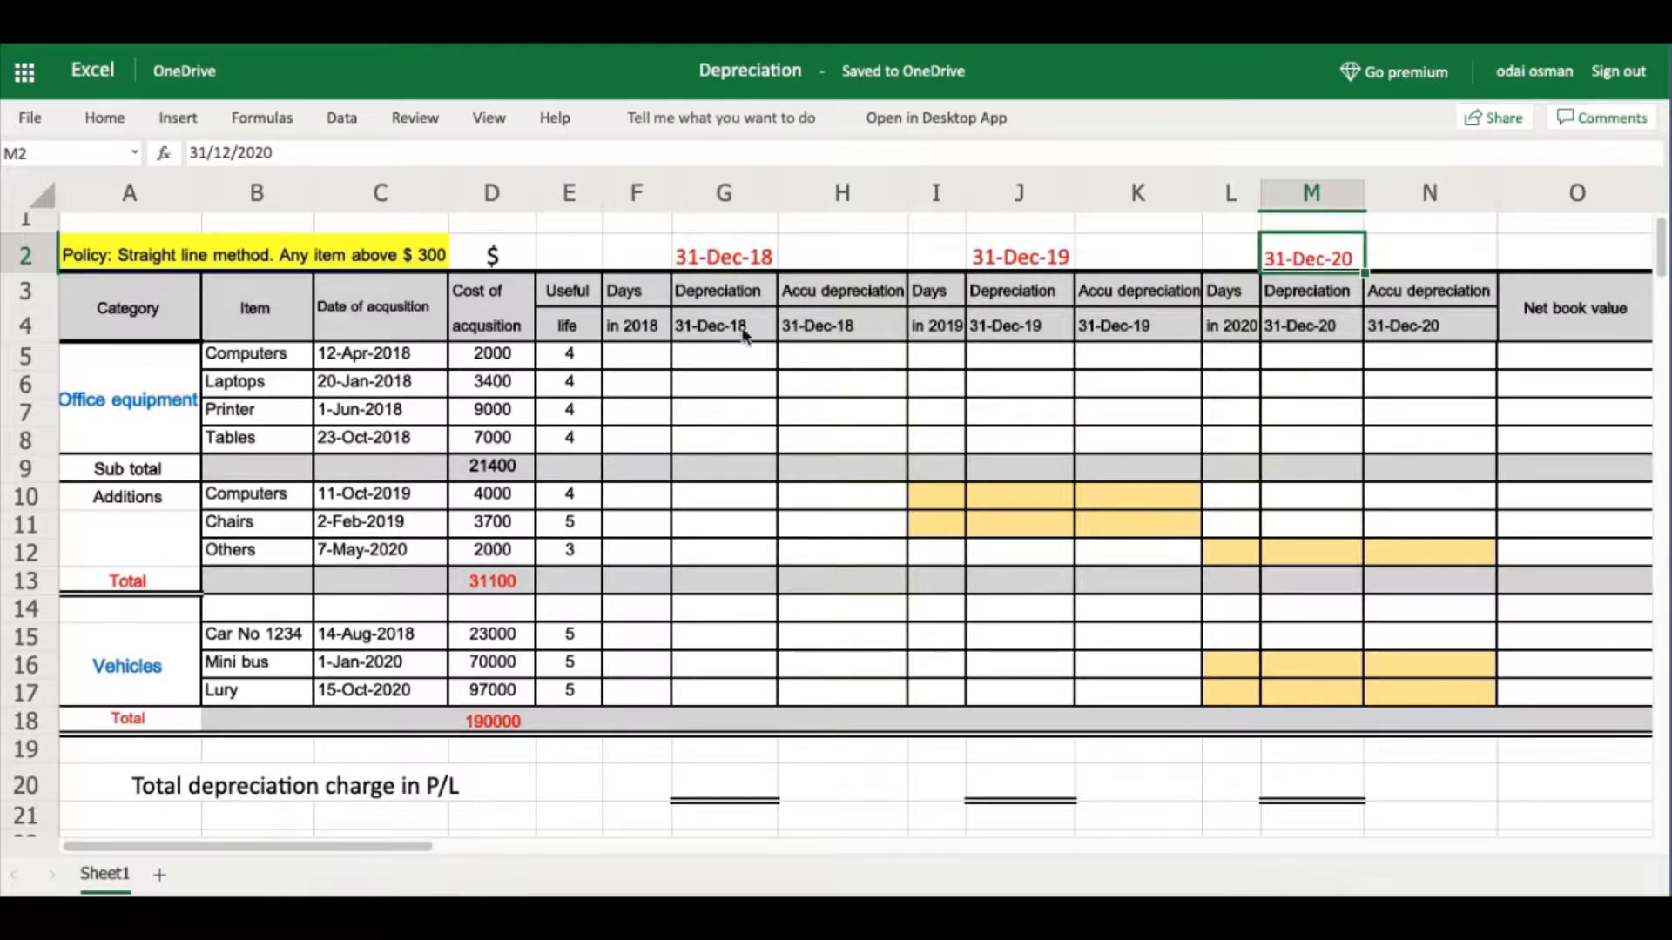
left_click(579, 287)
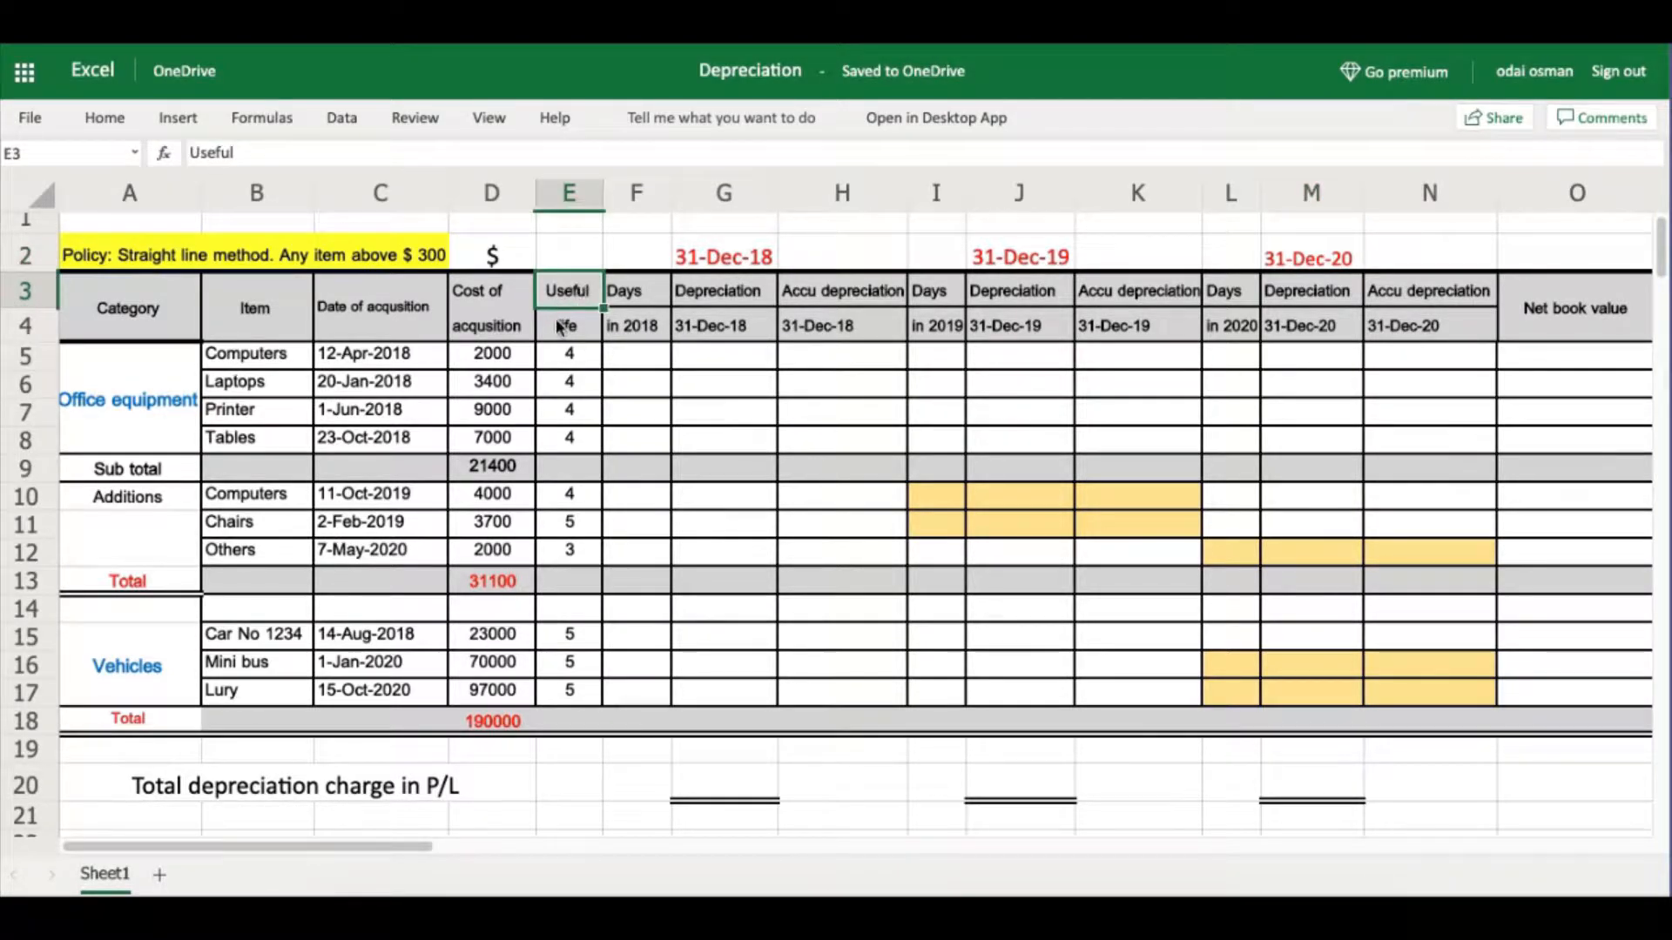
left_click(559, 329)
left_click(565, 359)
left_click(628, 435)
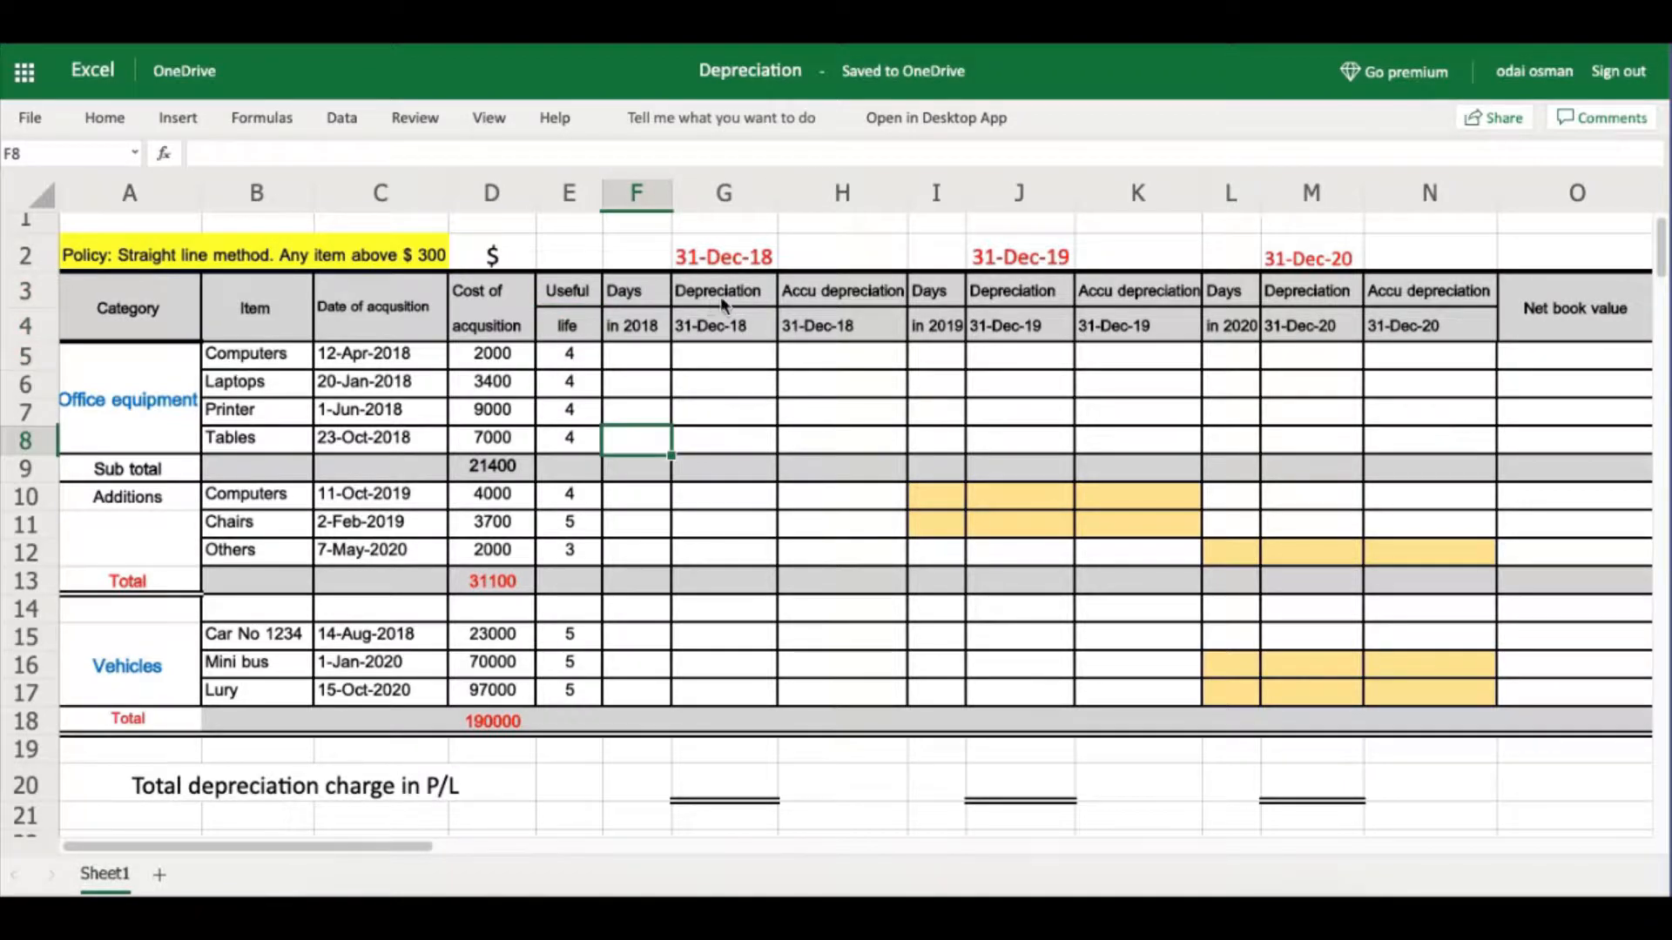
Examine the depreciation and accumulated depreciation headings for 2018 and 2019, including the 2019 days column.
left_click(754, 296)
left_click(729, 329)
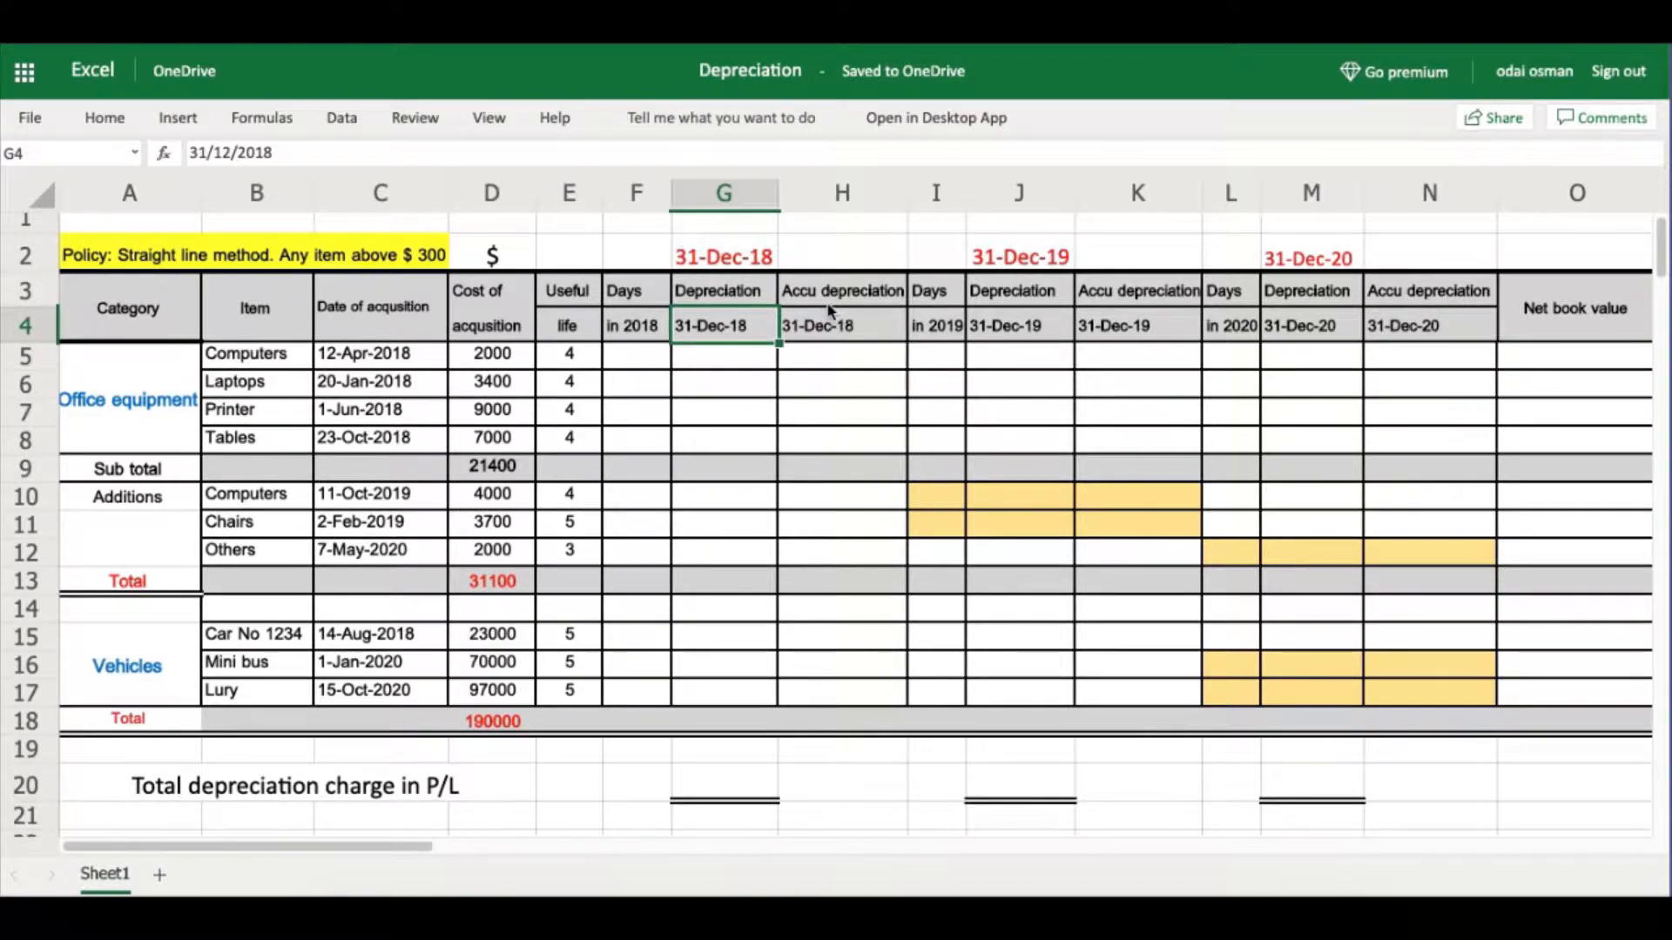
left_click(852, 299)
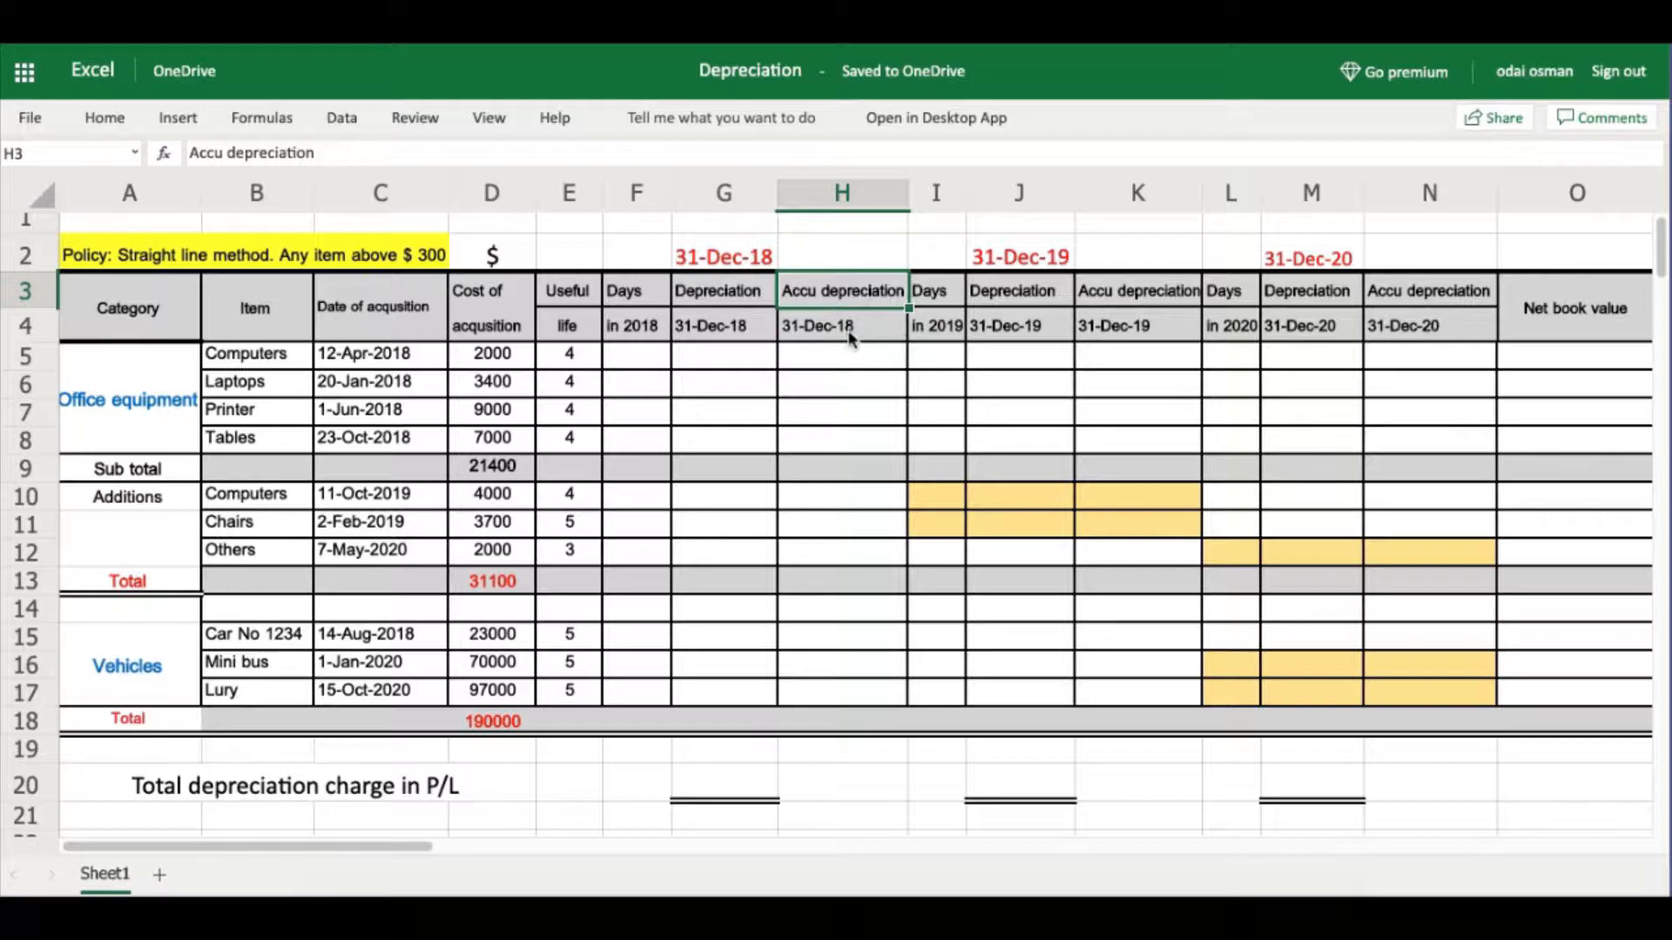
left_click(832, 331)
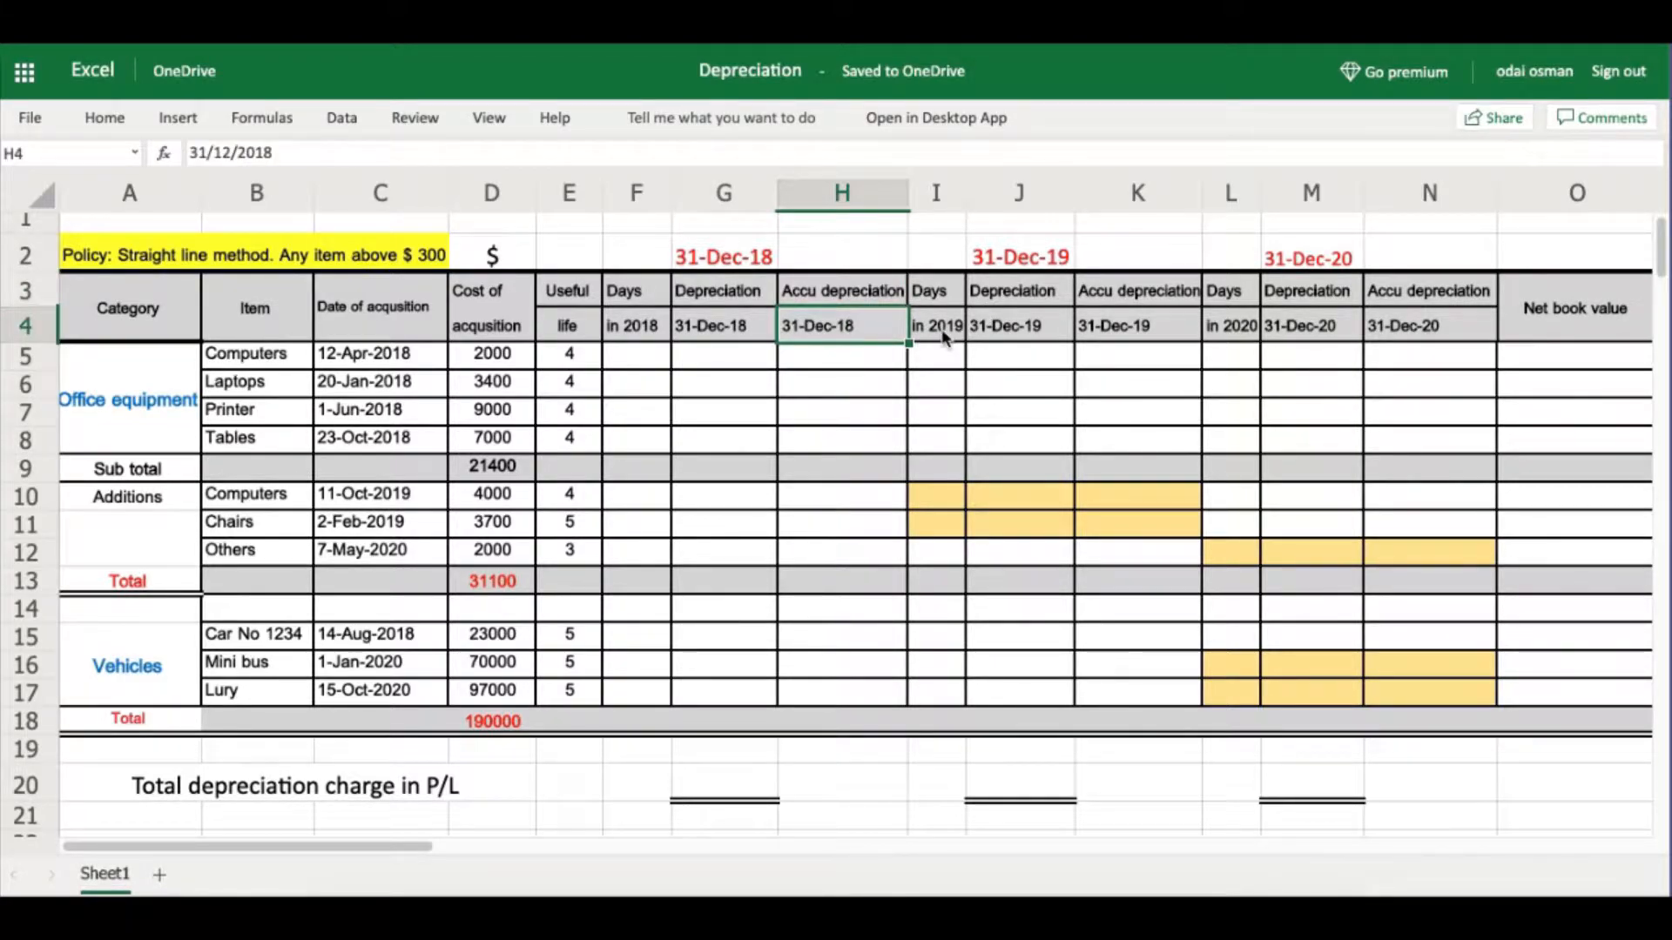
left_click(943, 336)
left_click(940, 300)
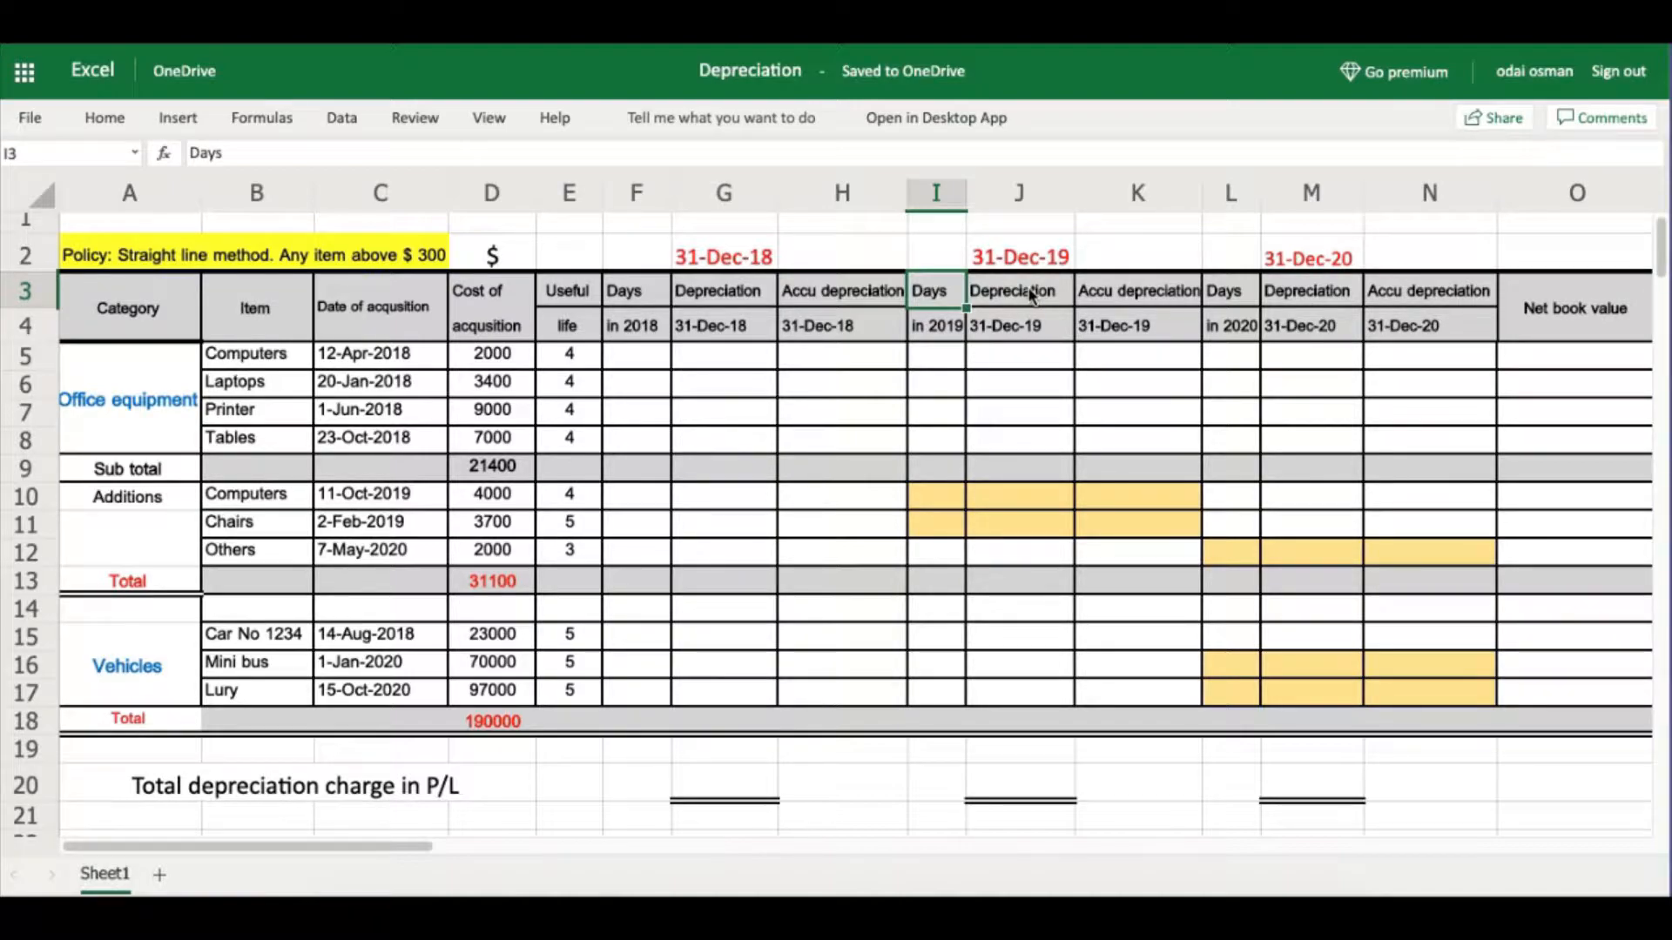
left_click(1010, 325)
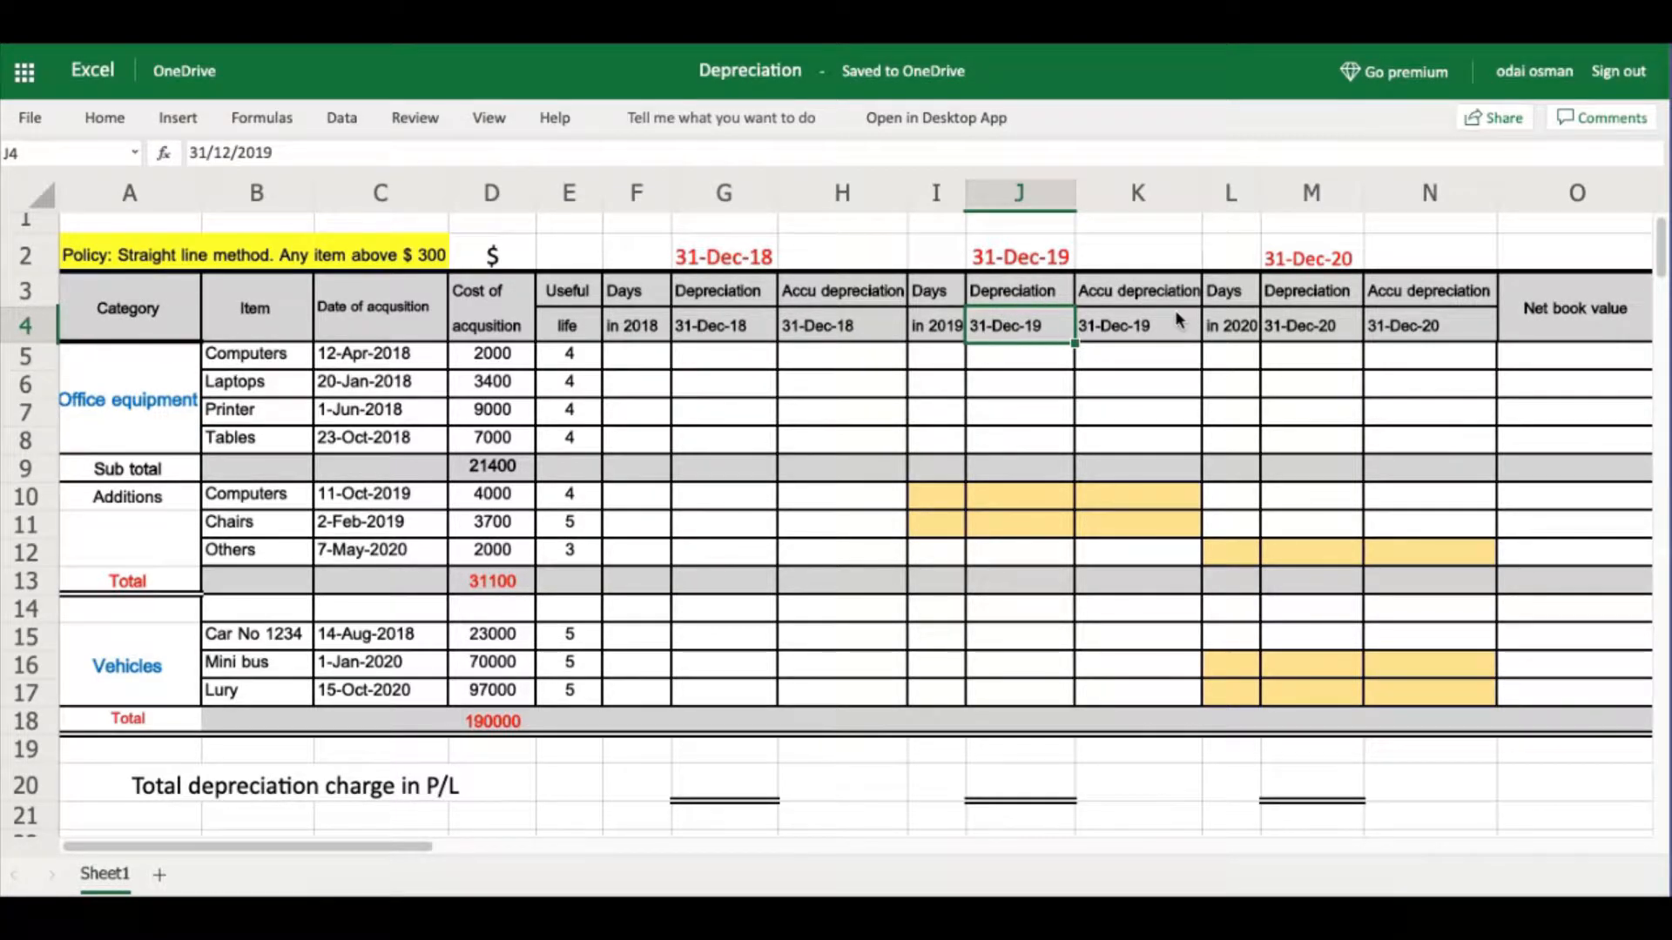
left_click(1133, 331)
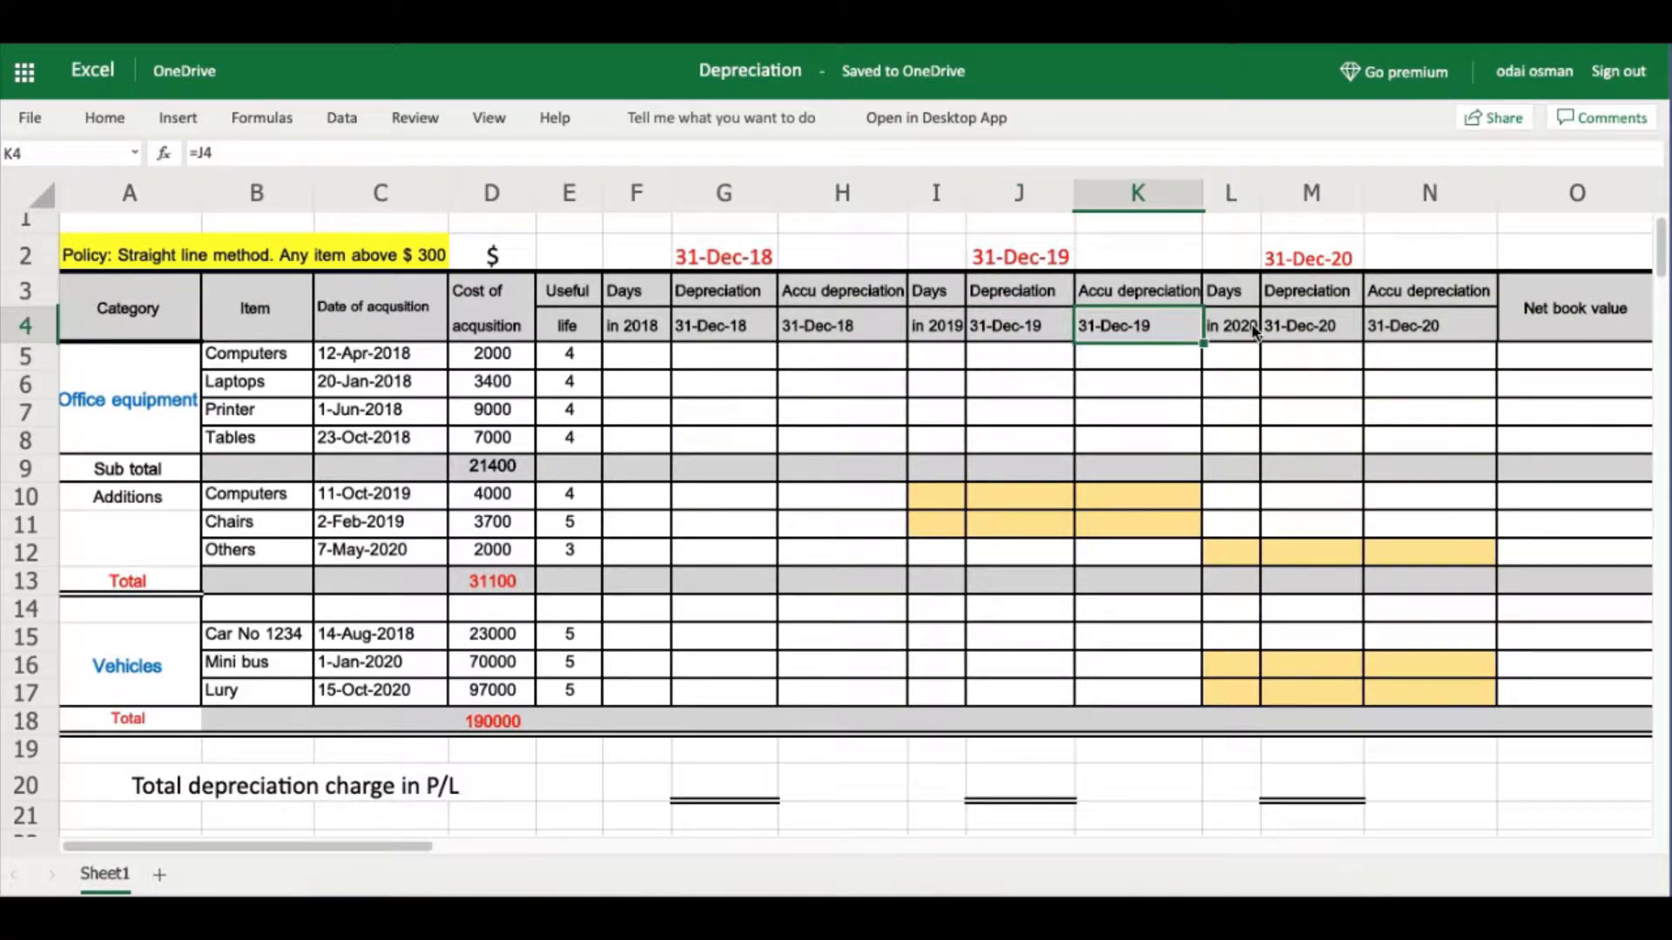
Inspect the net book value heading, the 2020 year-end date, and the first computers row's 2020 accumulated depreciation and 2018 days cells.
left_click(1554, 323)
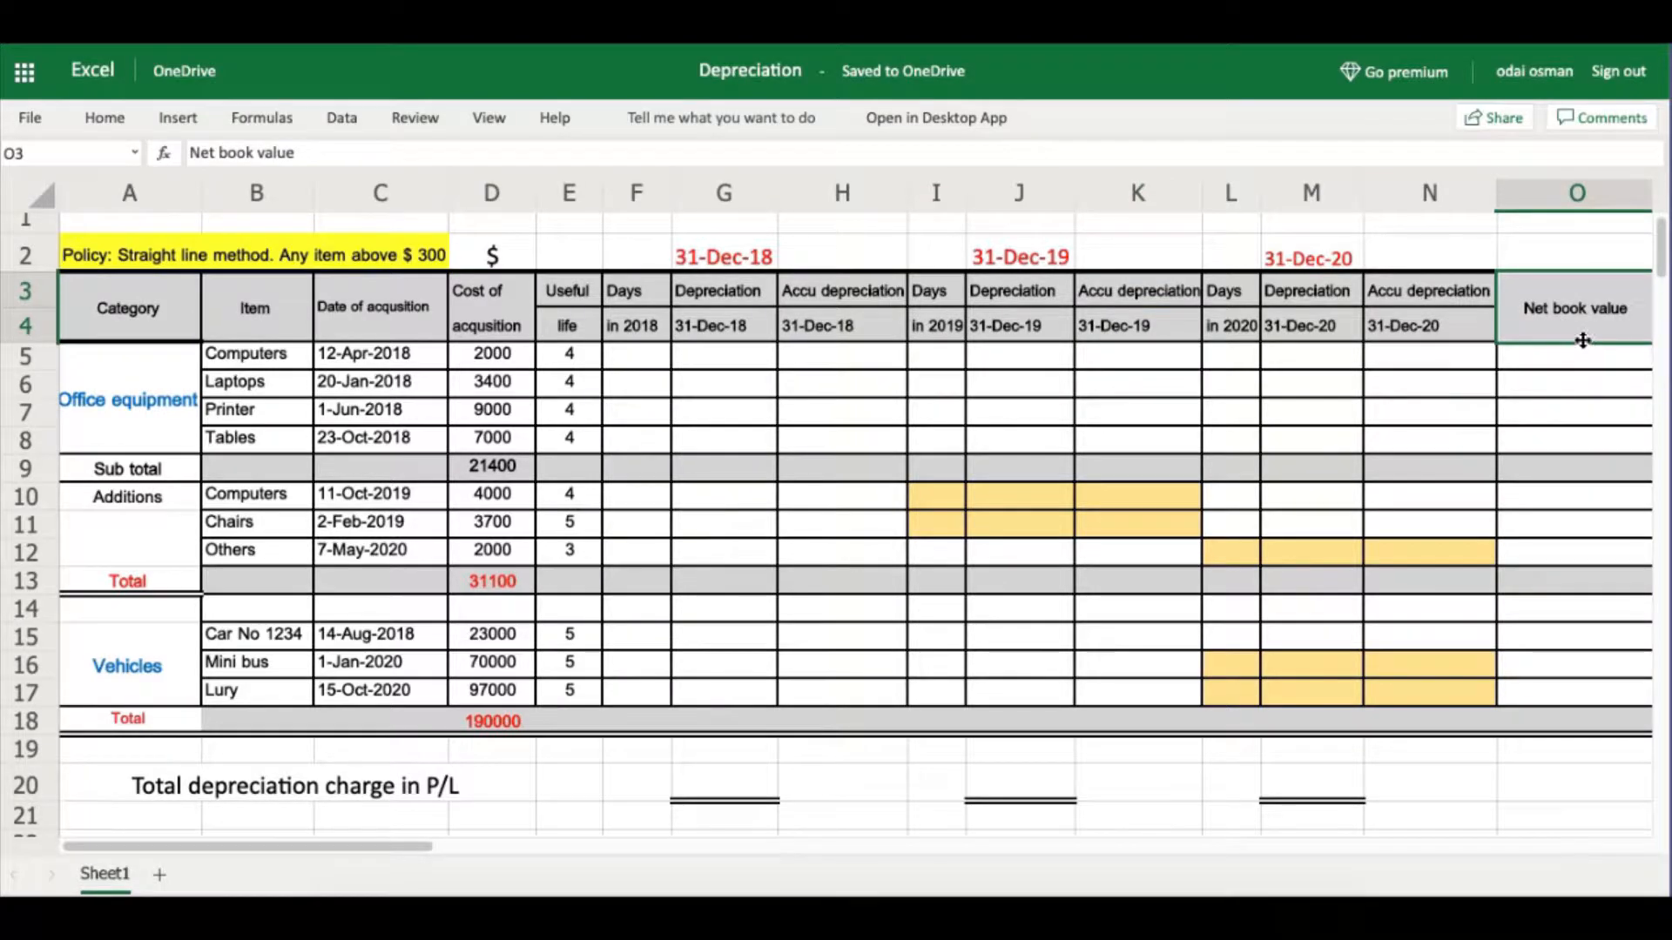
left_click(1314, 256)
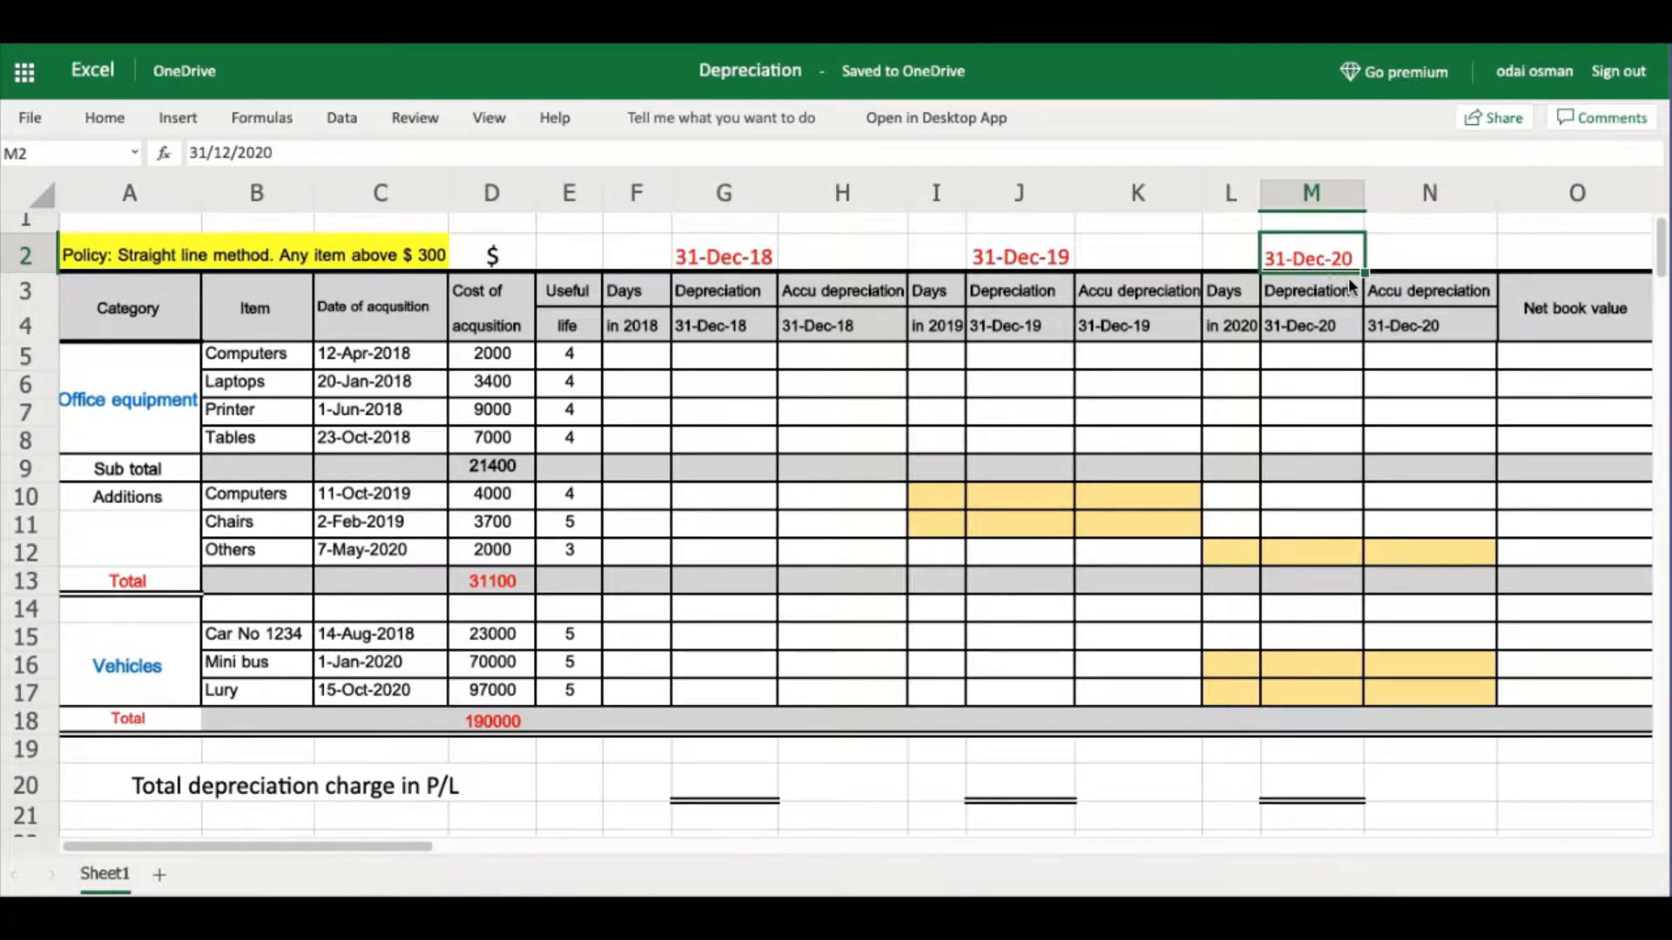
left_click(1428, 359)
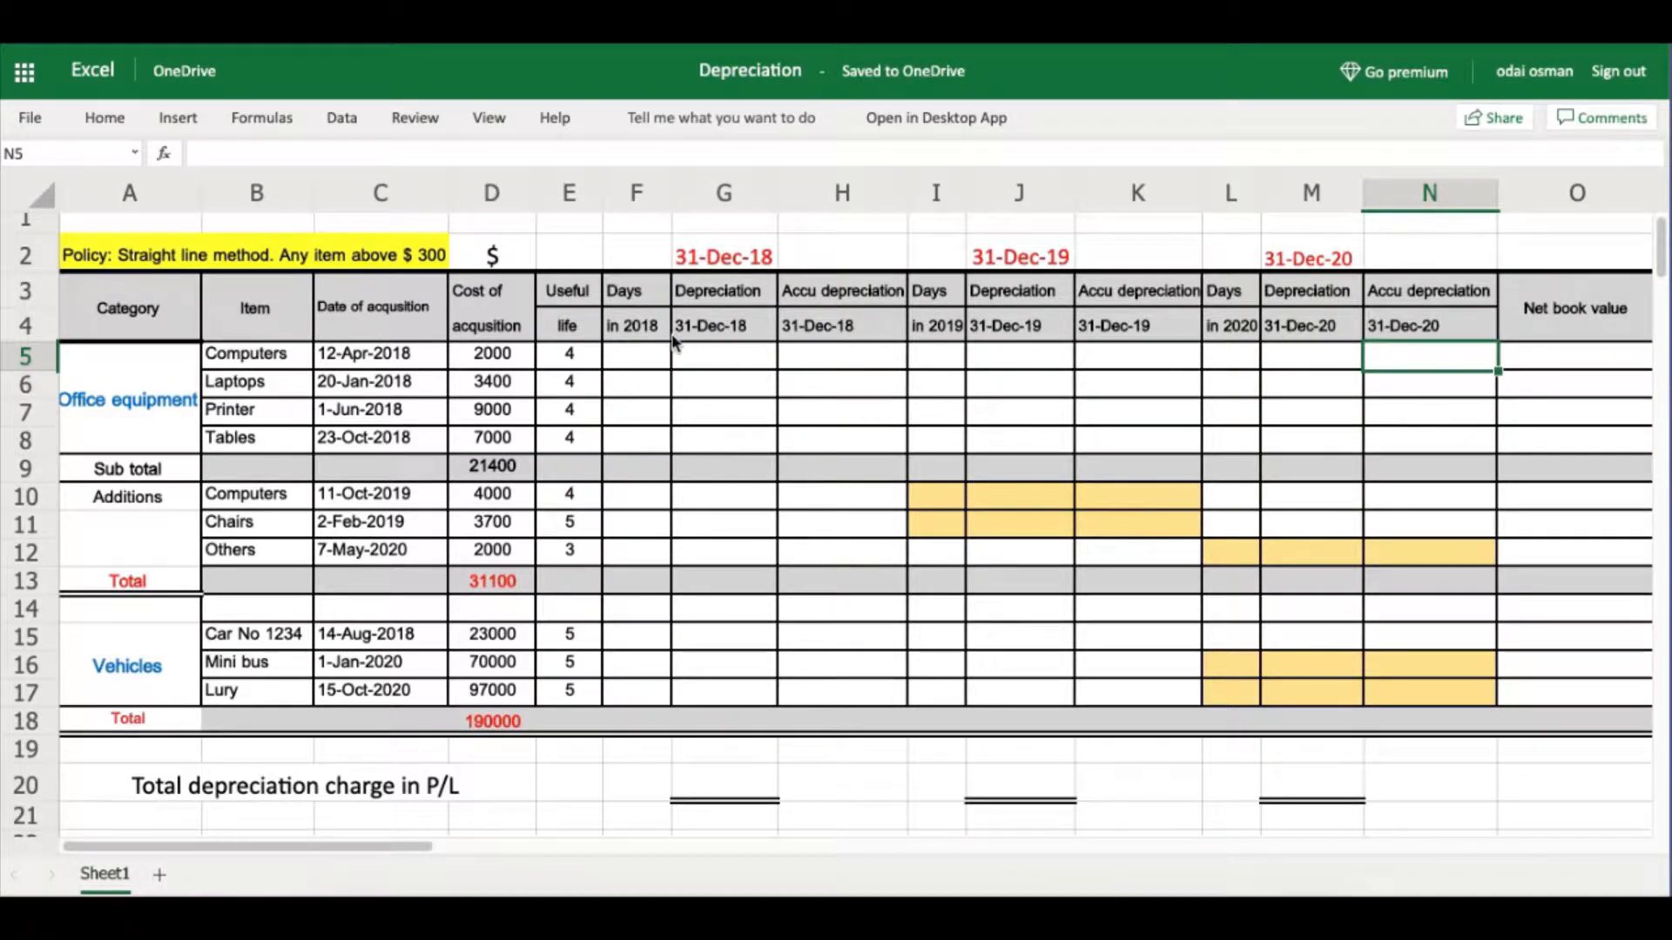
left_click(645, 353)
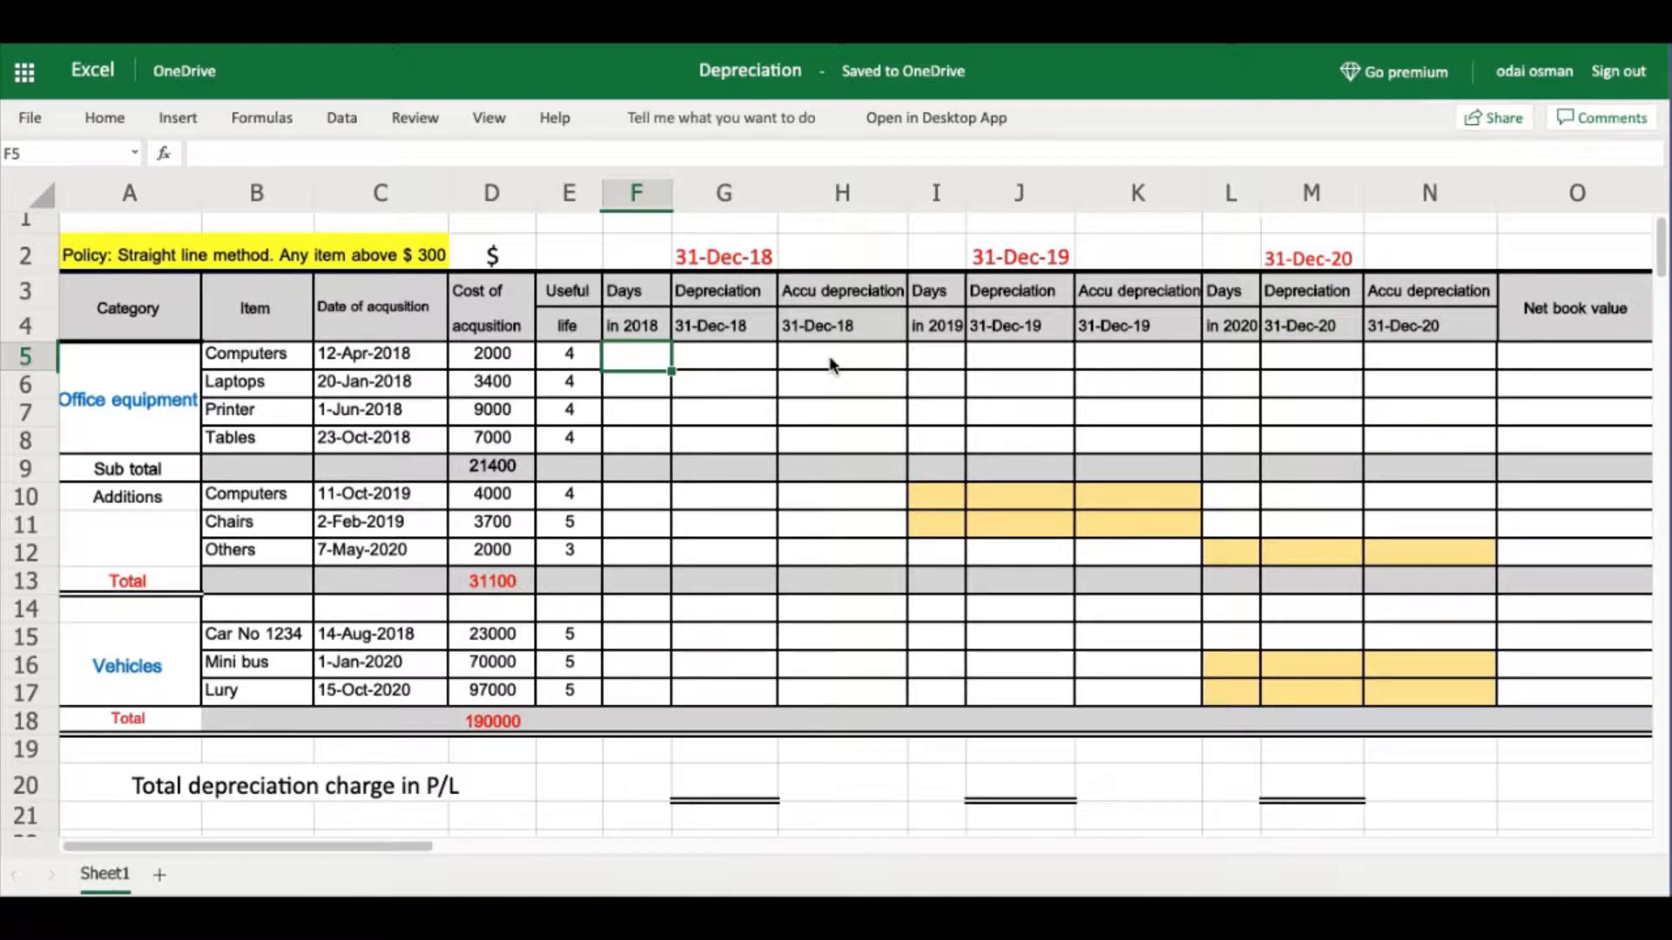
Calculate the 2018 days for the first computers row with =$G$2-C5 in F5 and fill the formula through F8.
type("=")
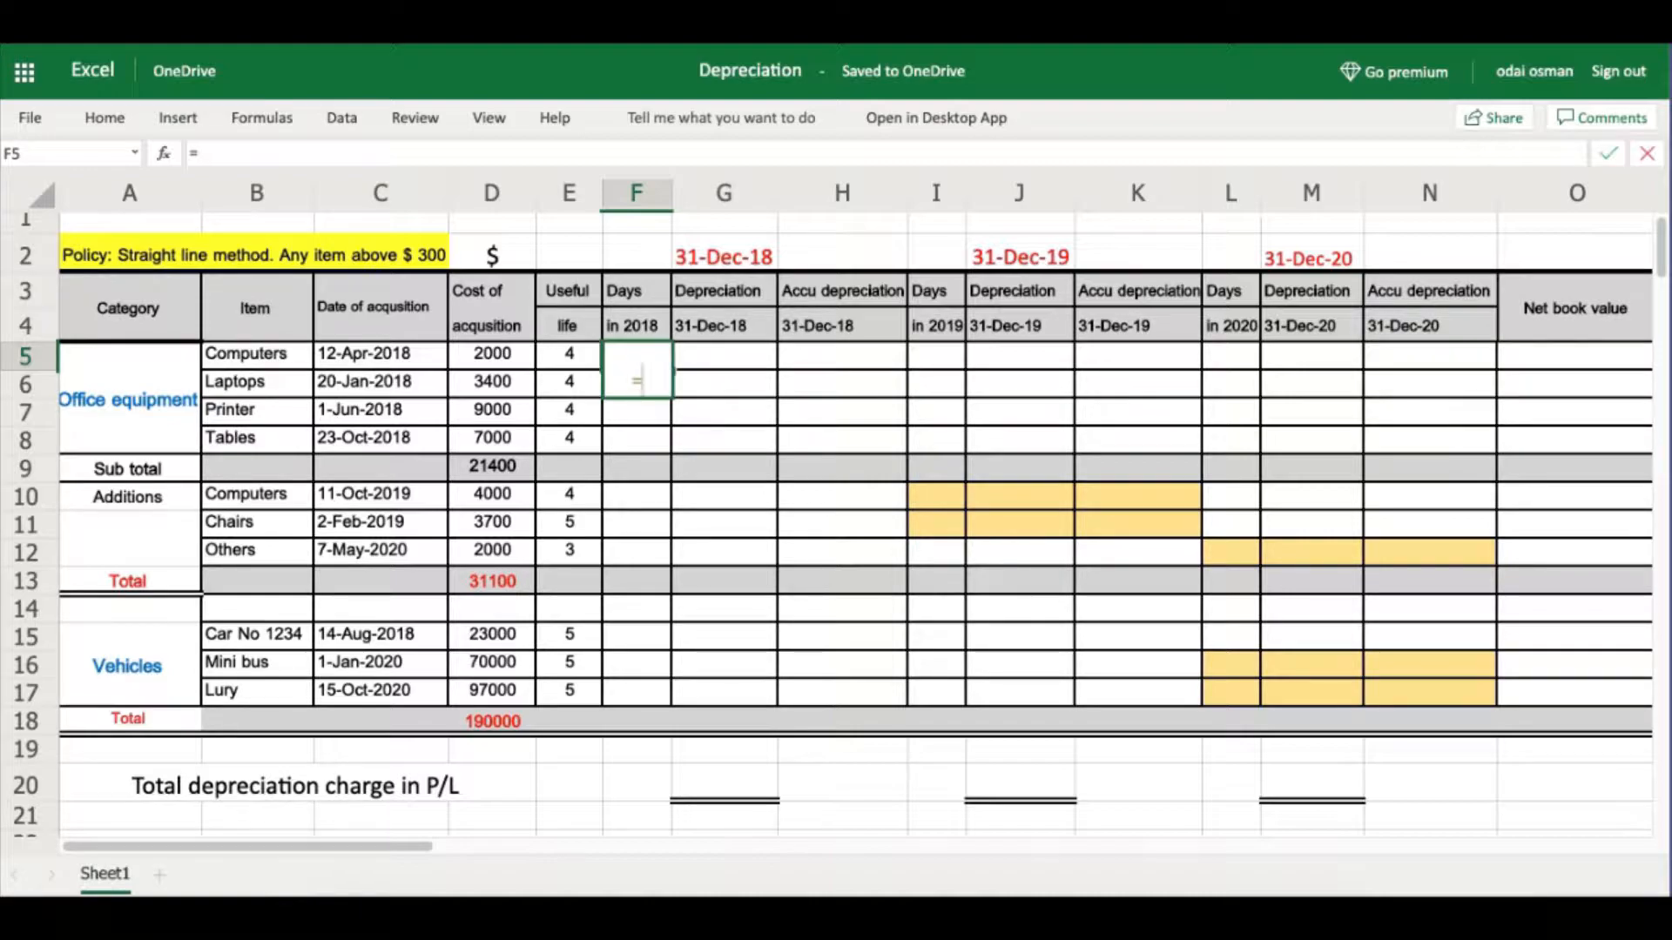
type("$G$2")
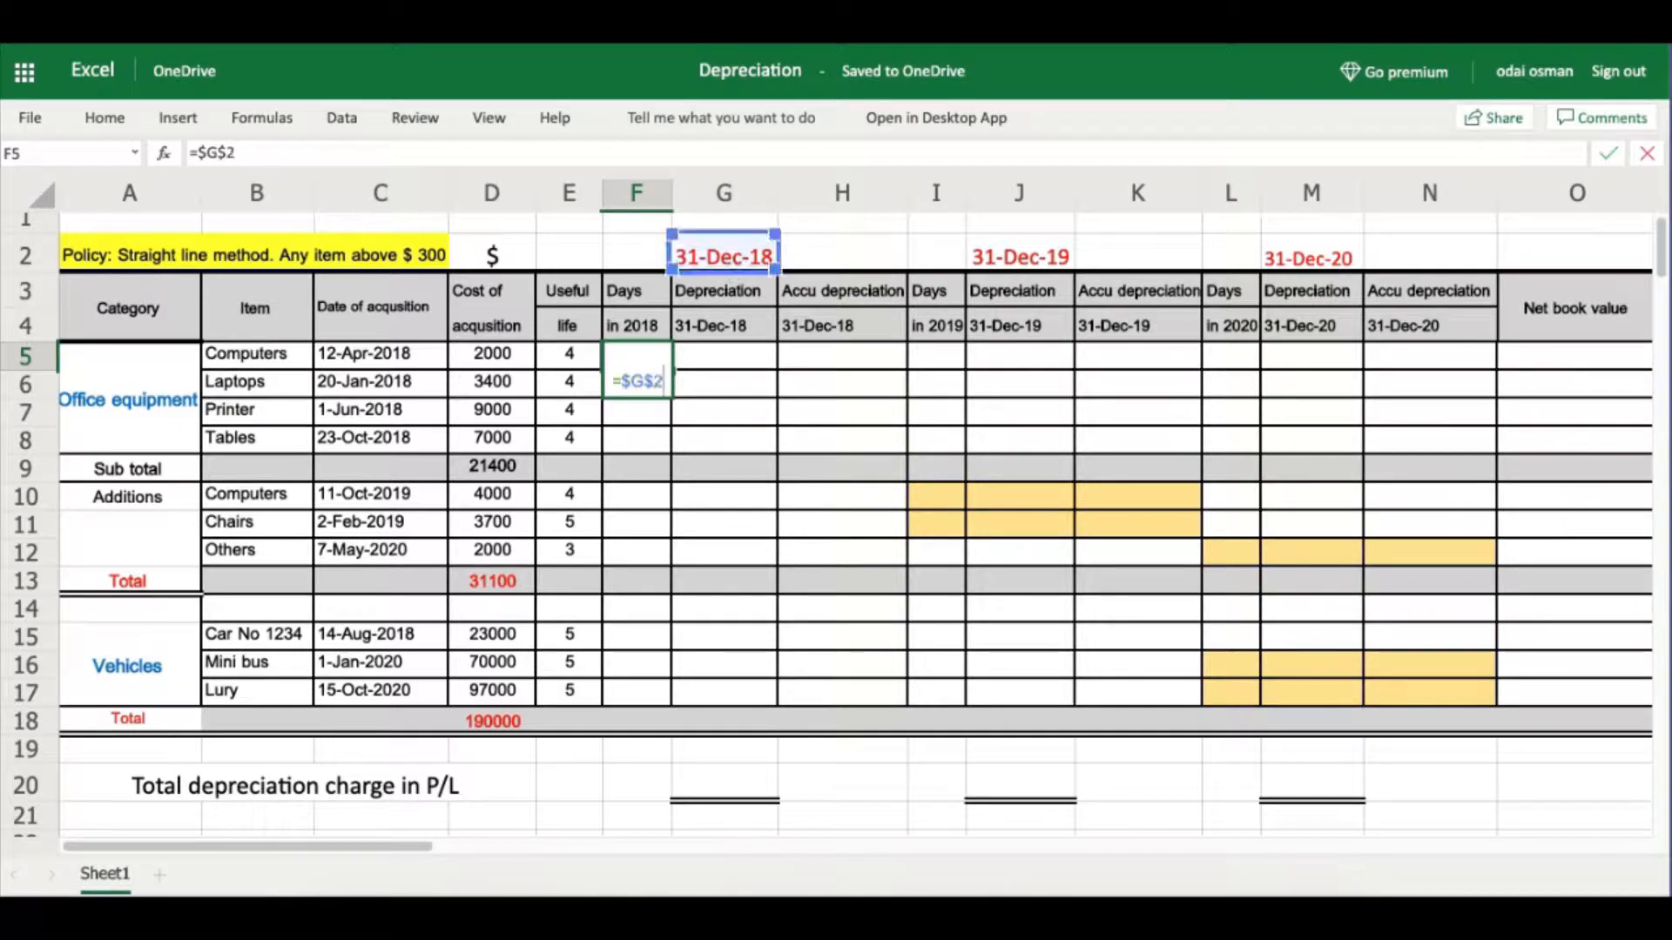
type("-")
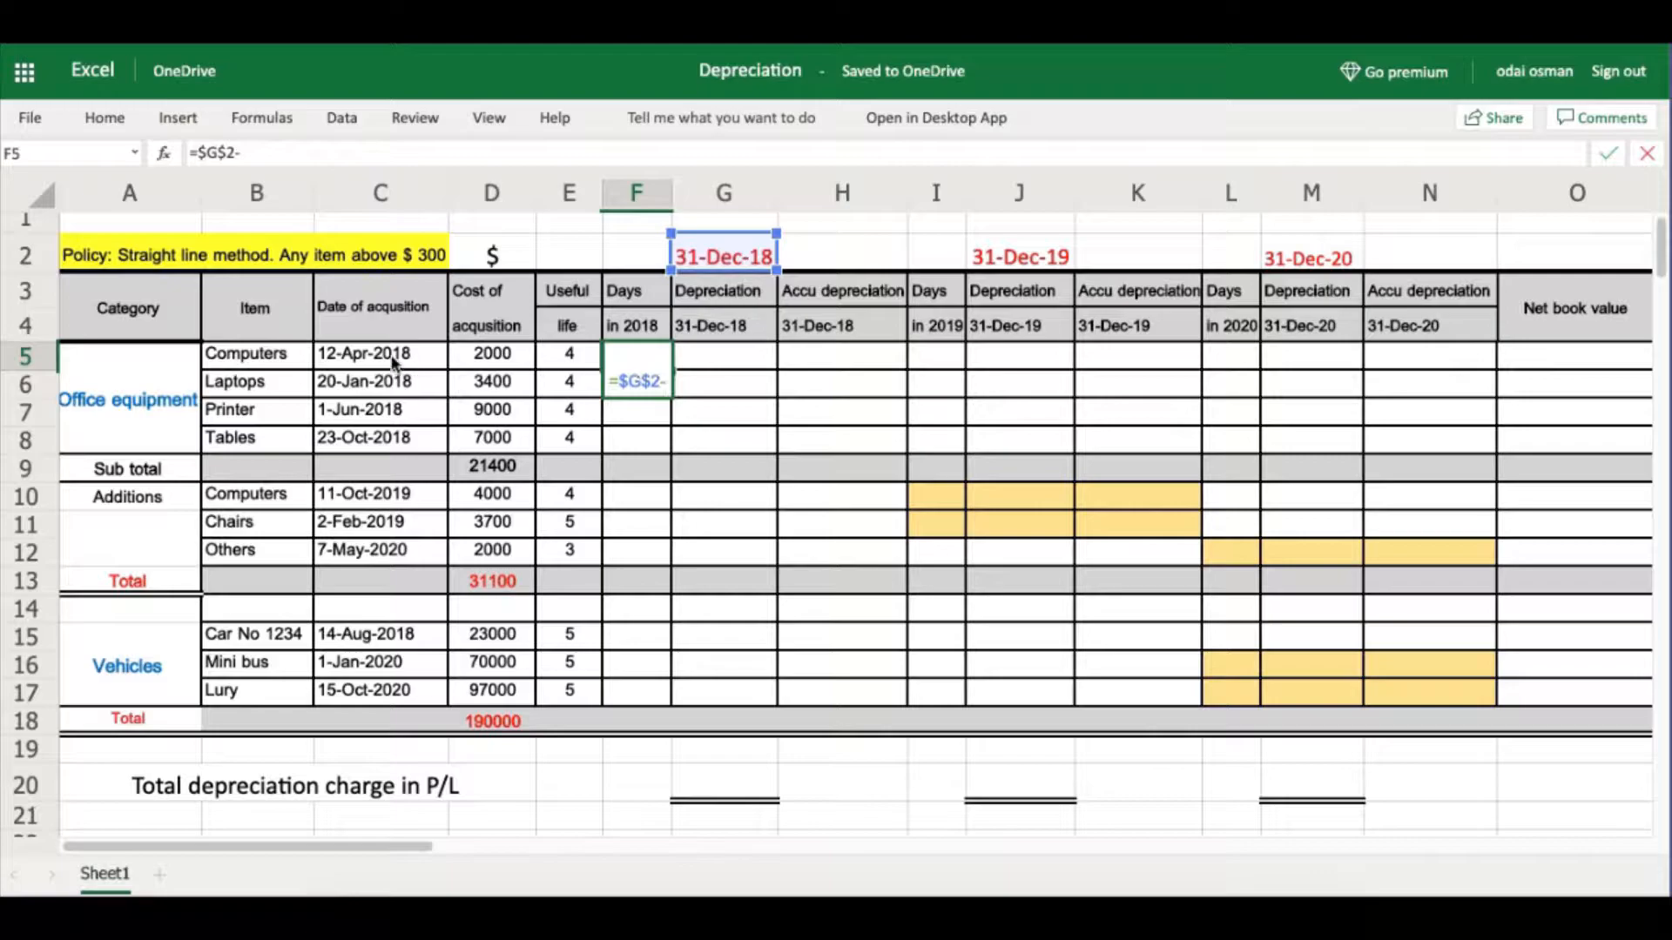
left_click(367, 357)
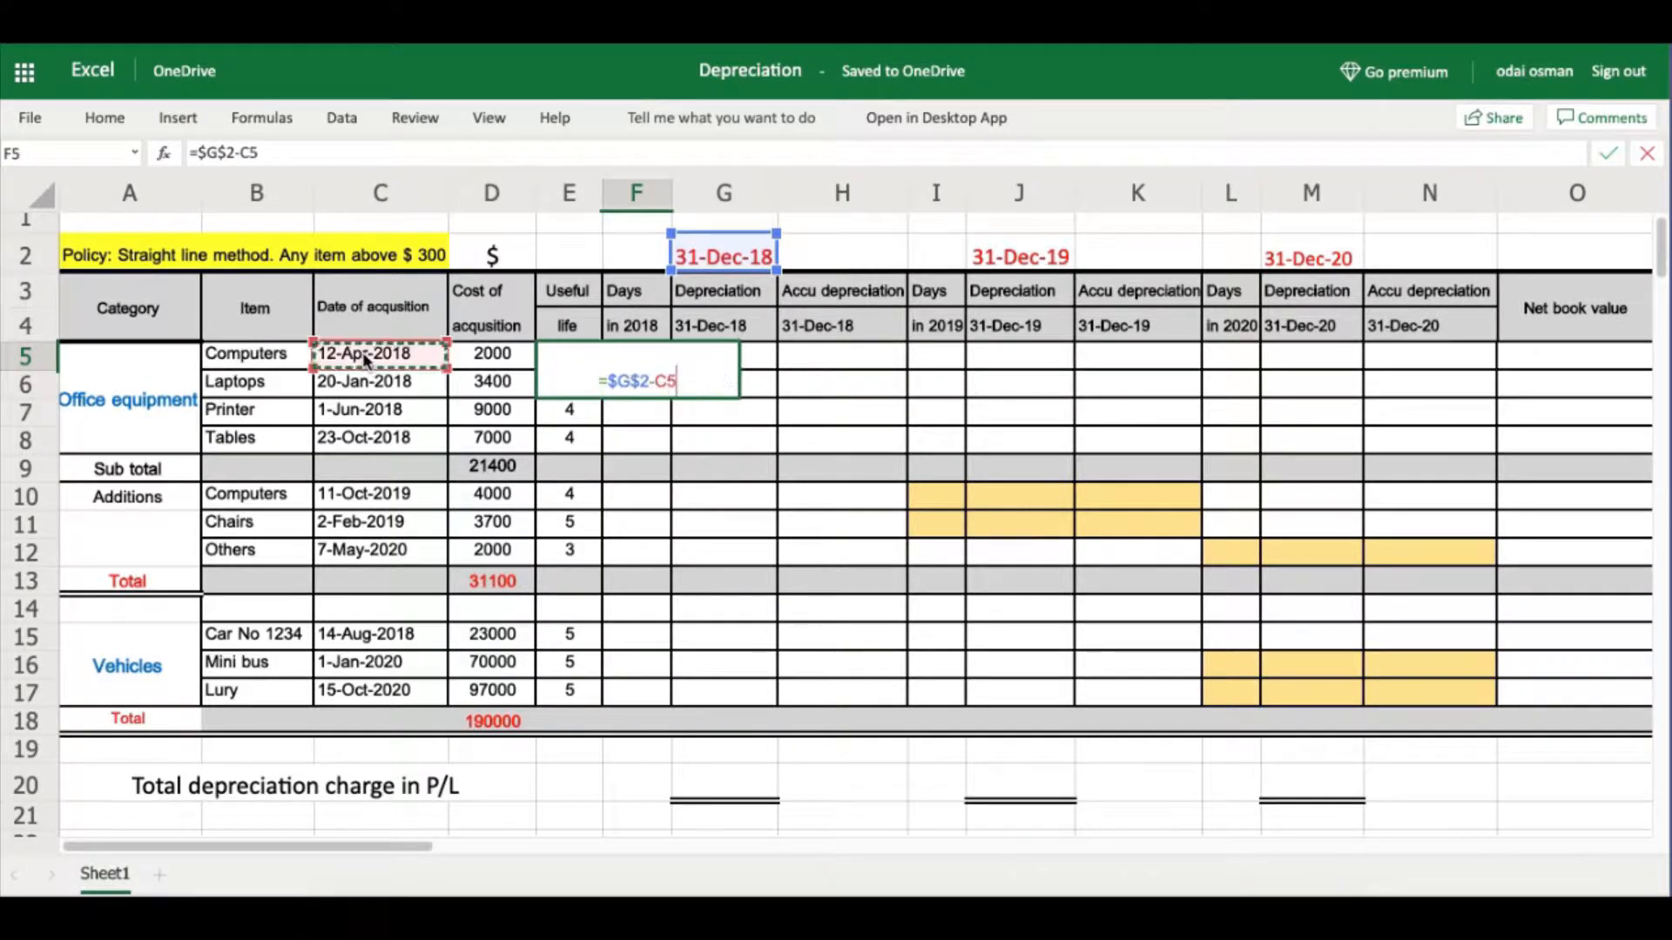
key("Return")
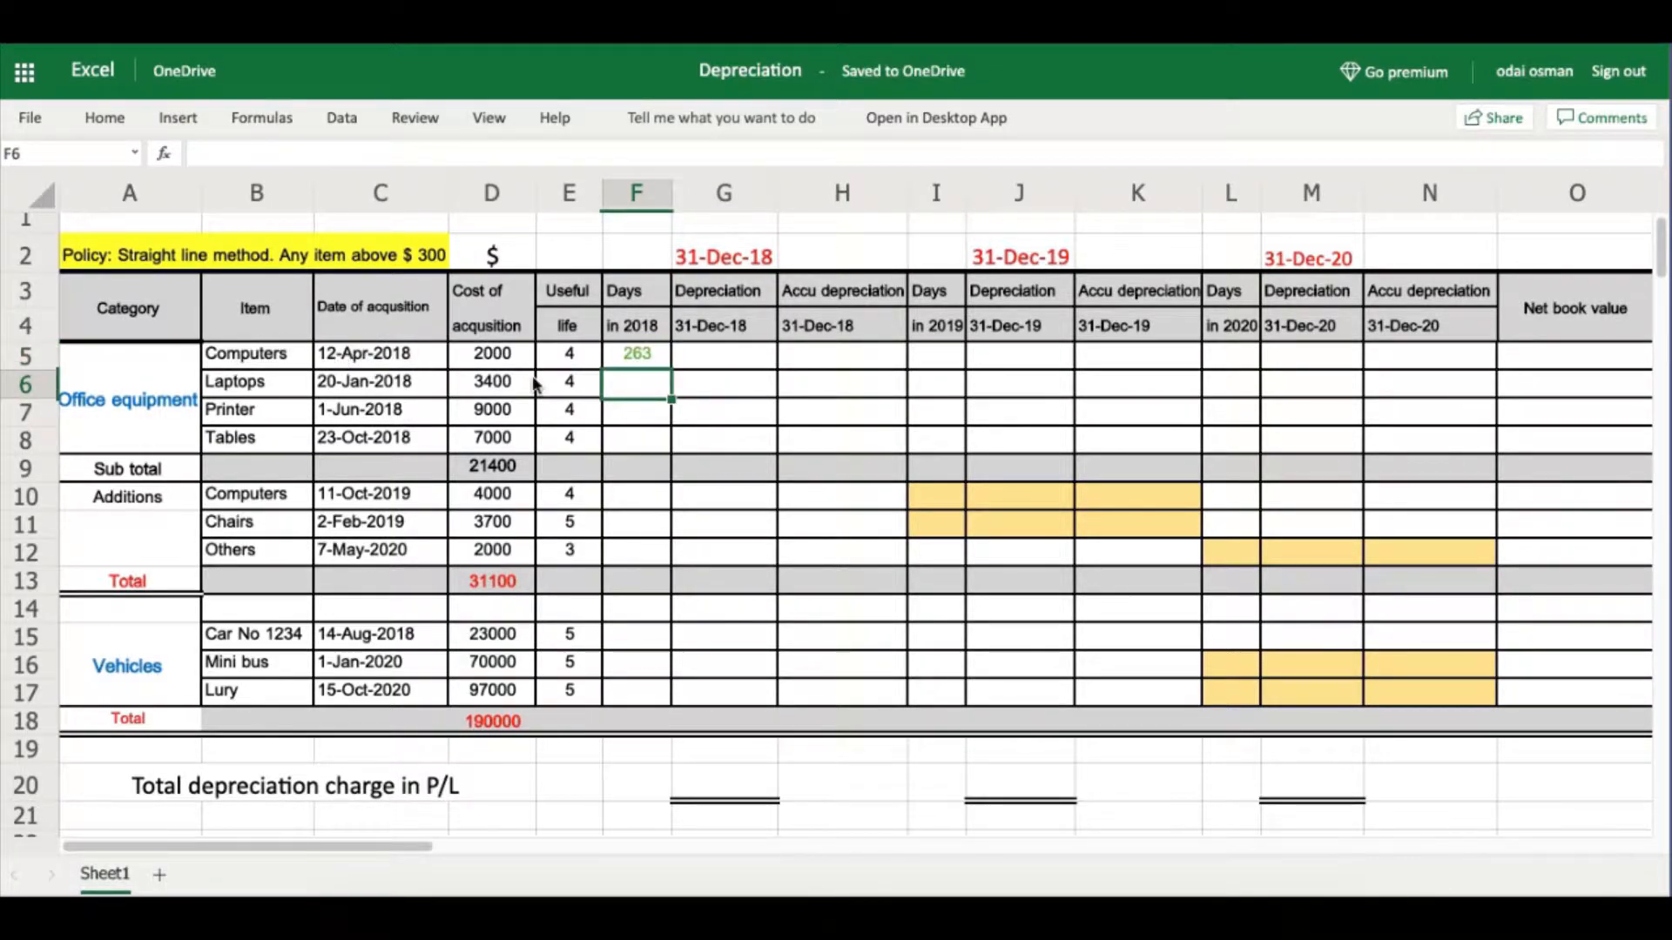
left_click(649, 359)
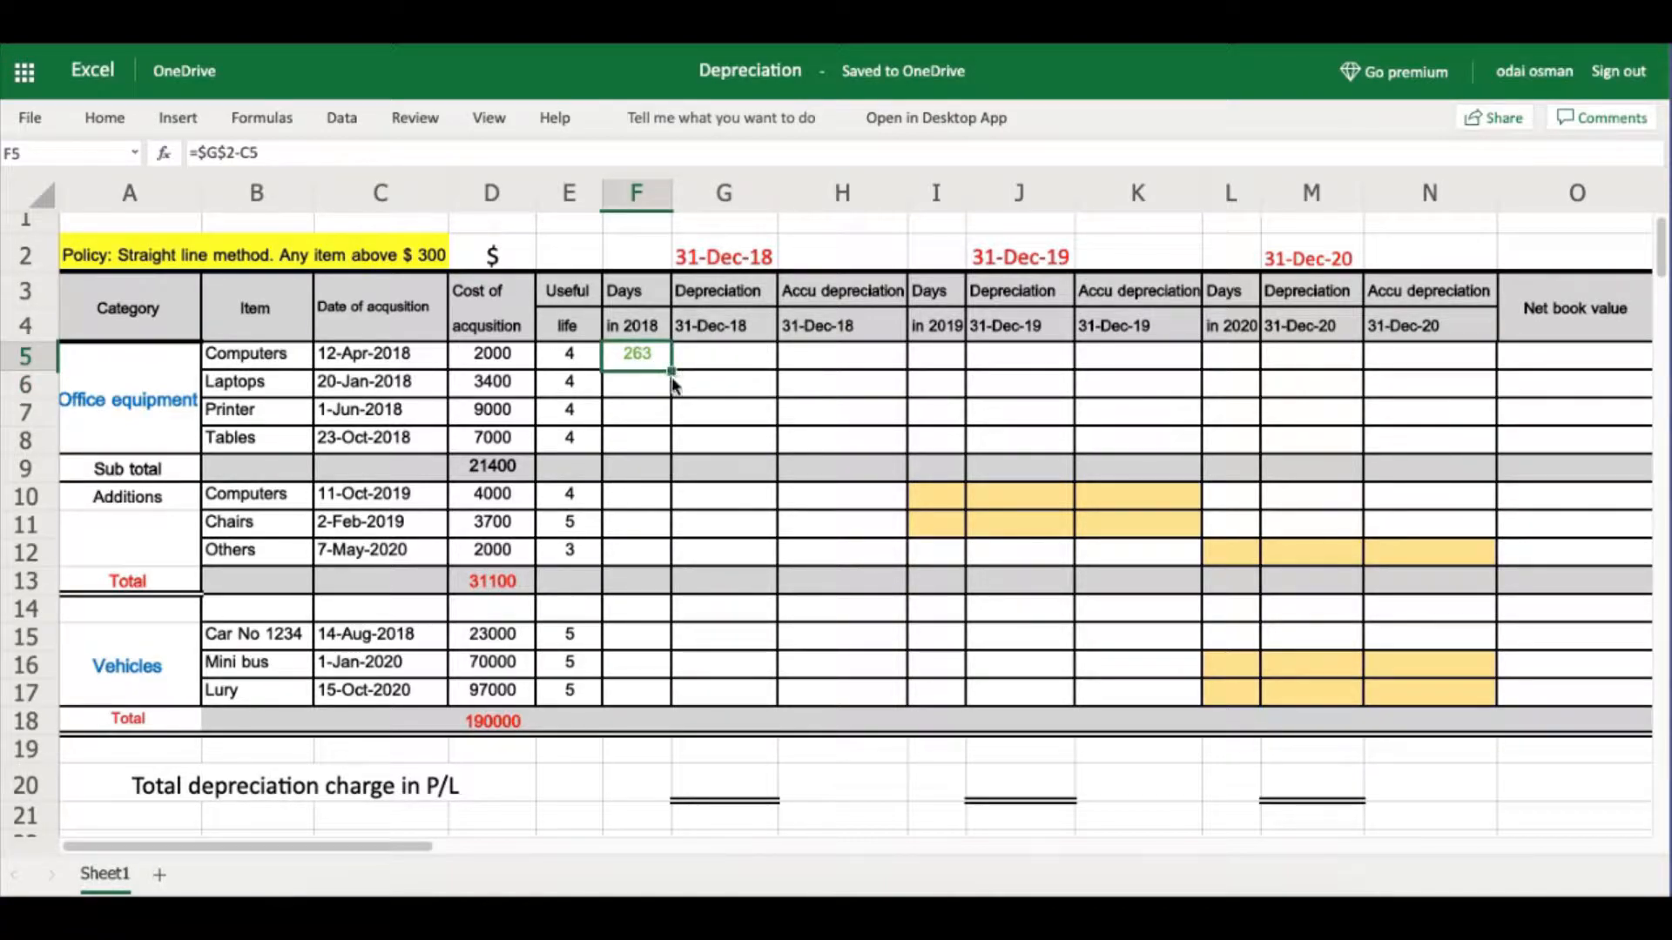
left_click_drag(671, 371, 667, 440)
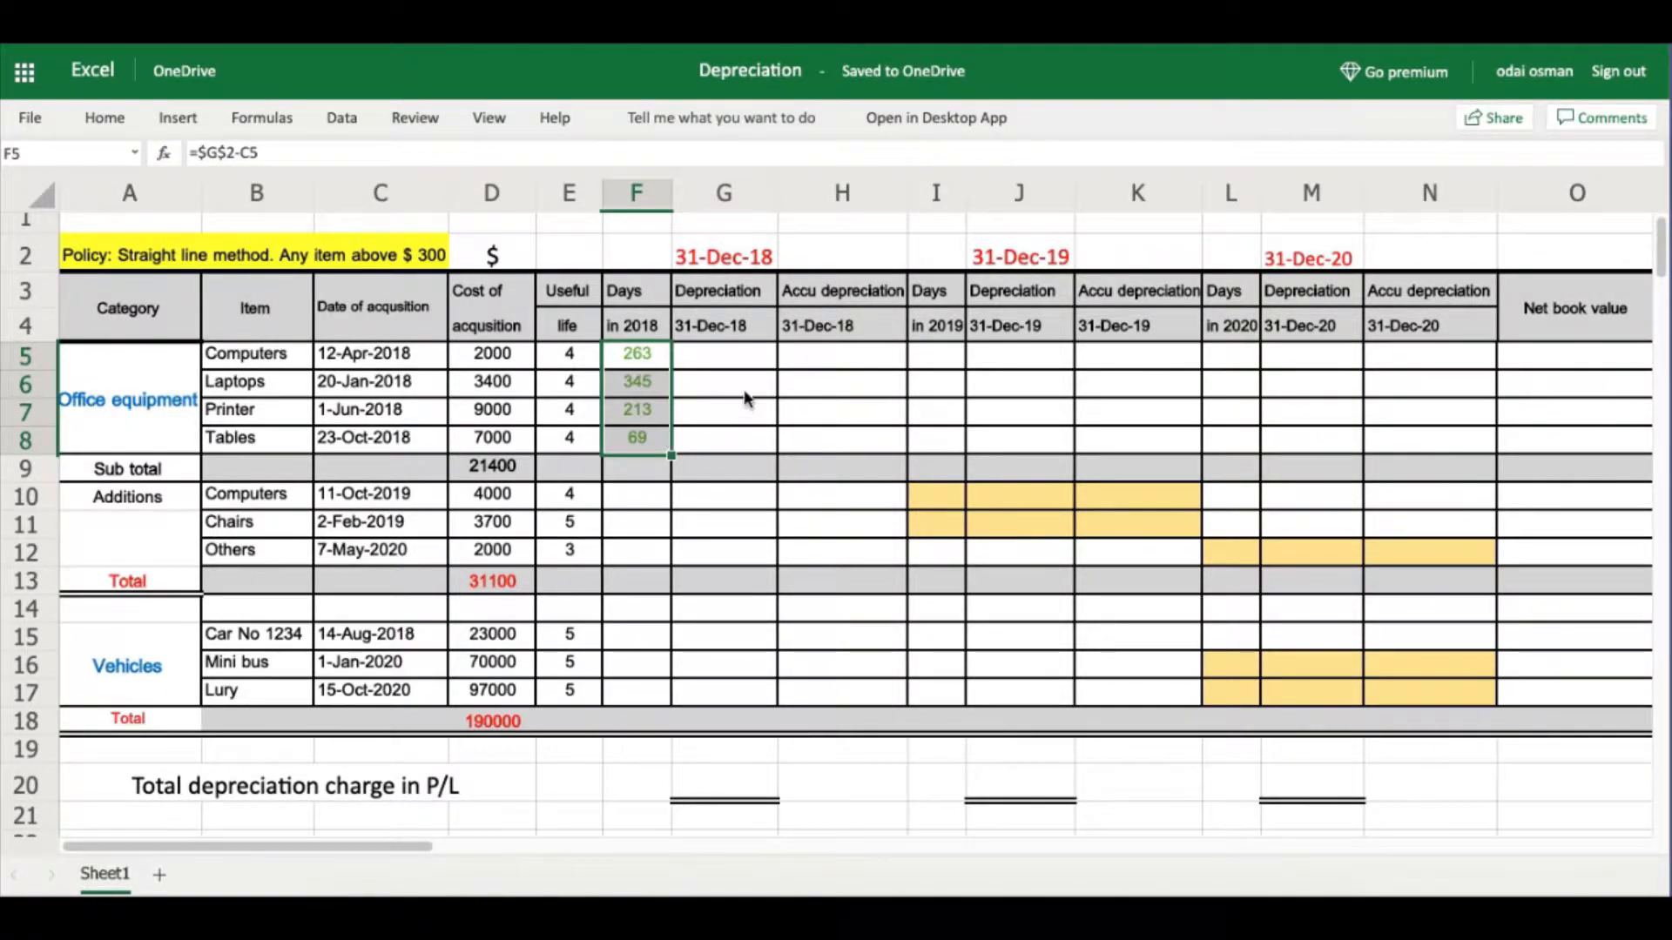
Calculate the 2018 depreciation in G5 with =(D5/E5)*F5/365 and fill the formula through the tables row, G8.
left_click(712, 360)
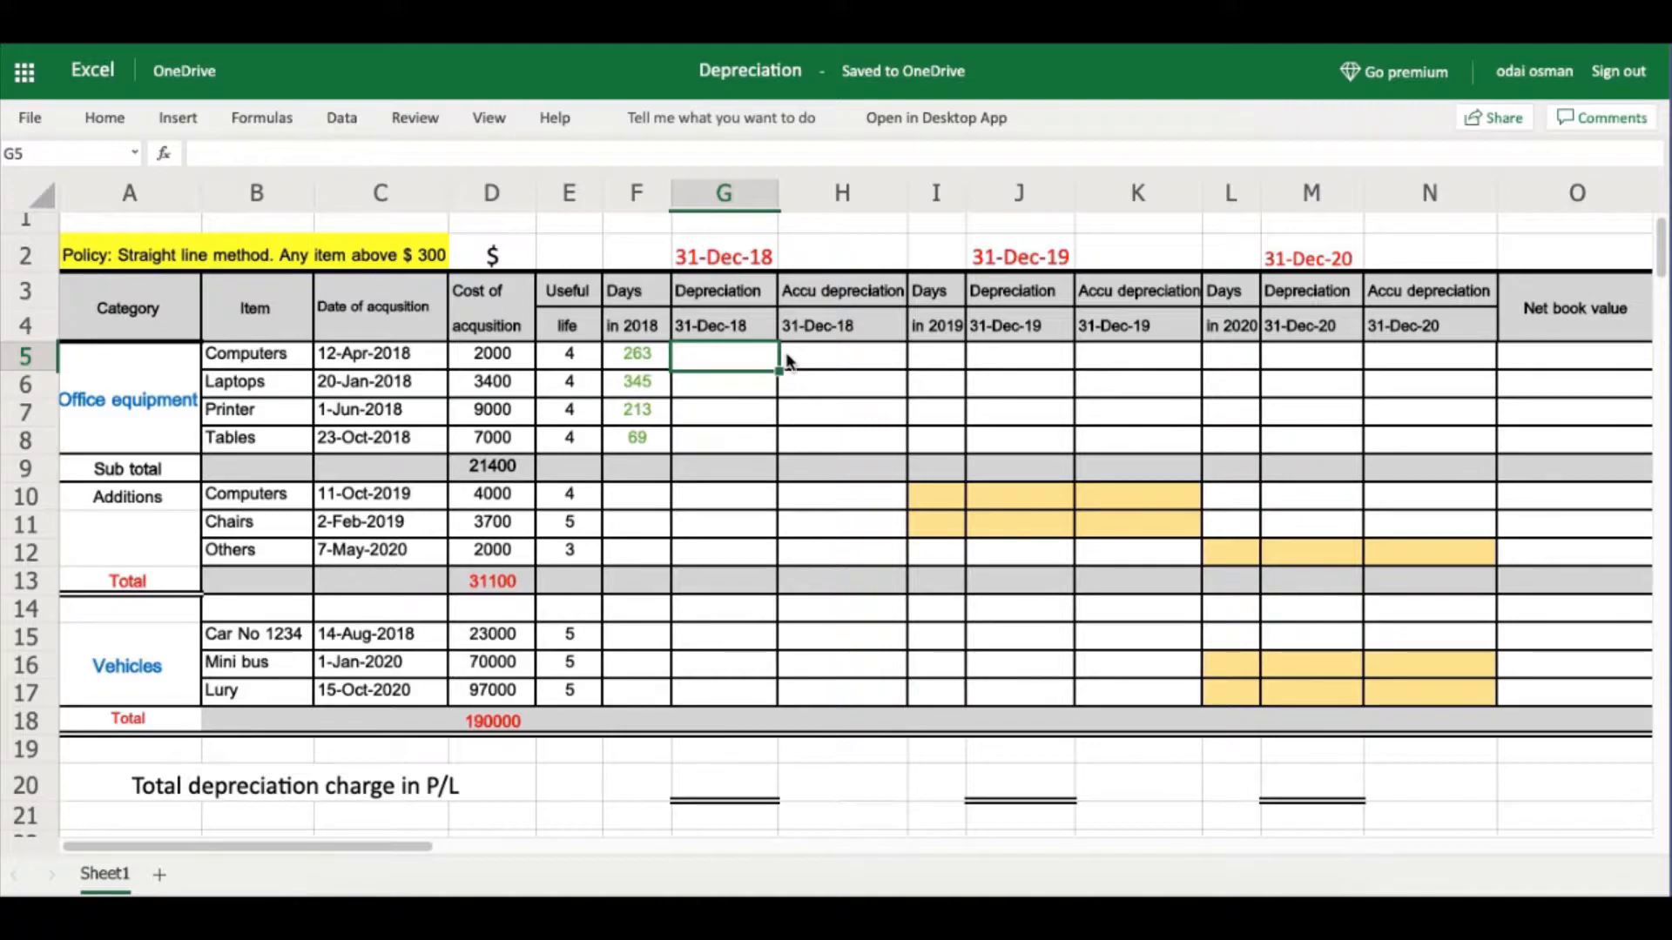
type("=")
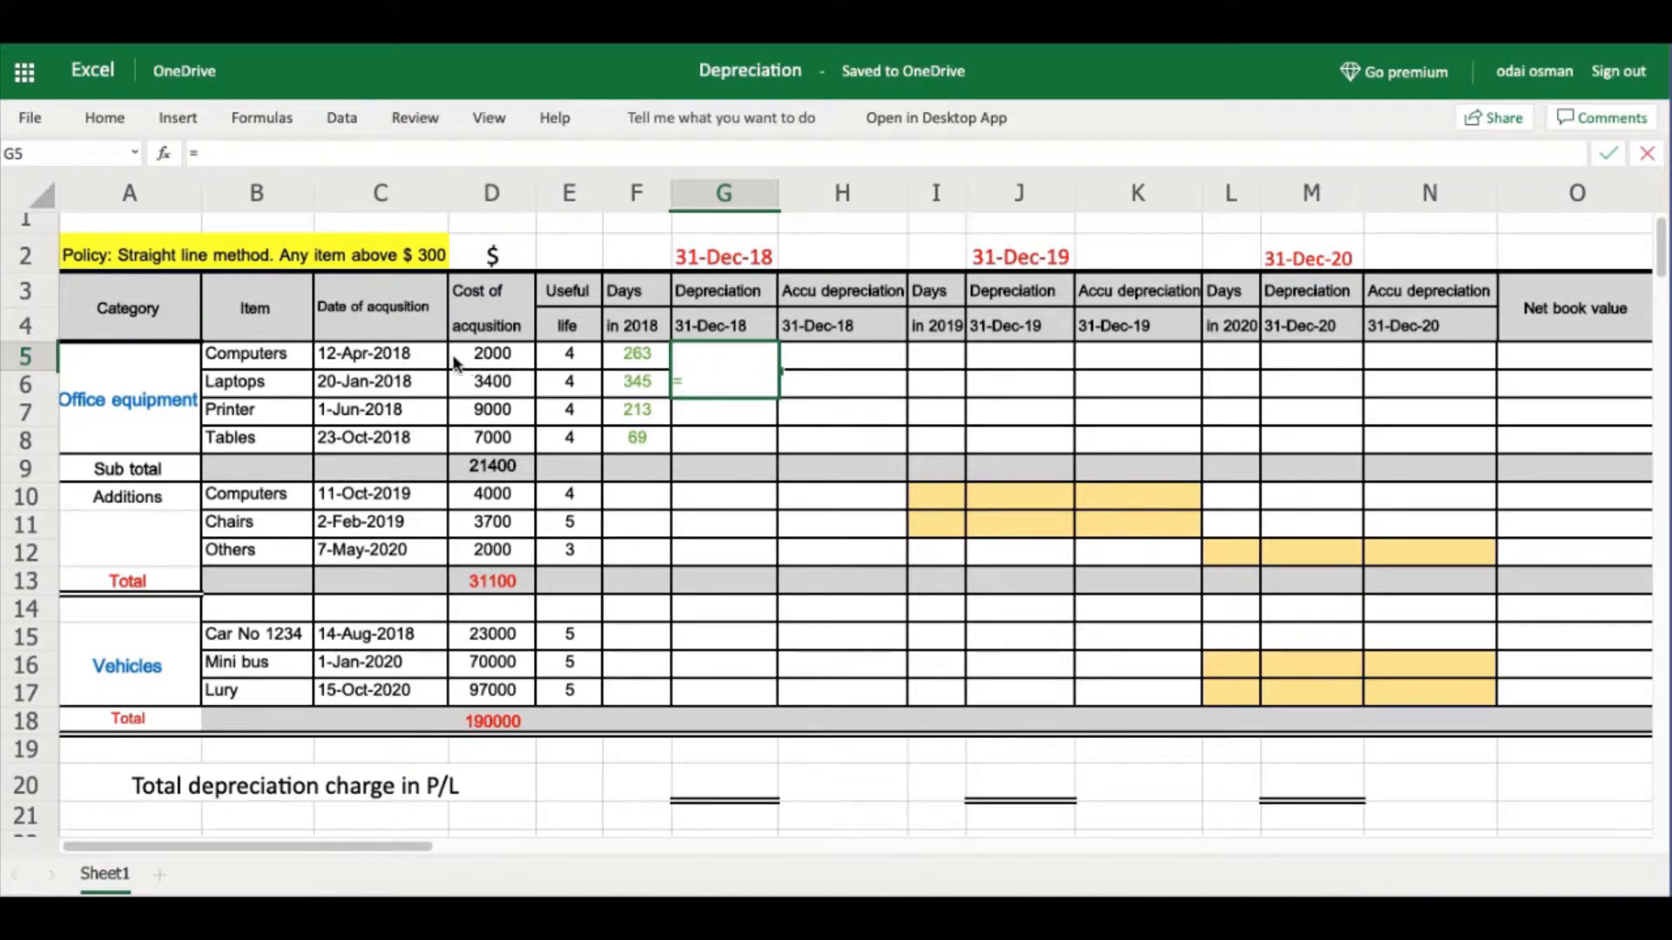
type("(")
left_click(481, 356)
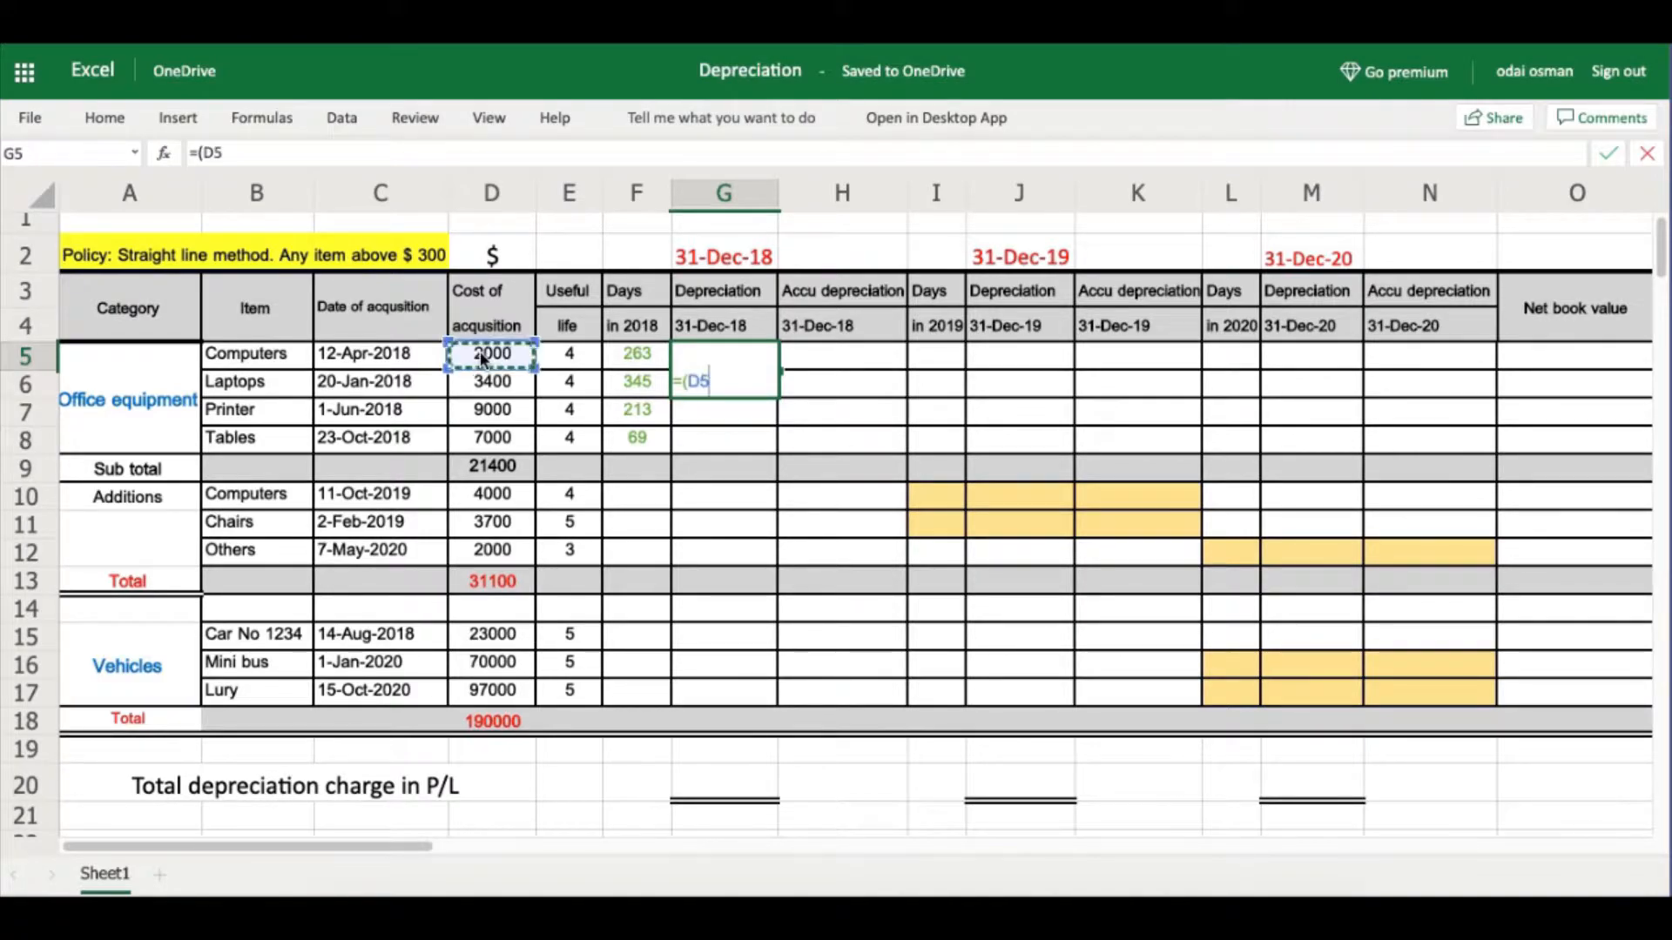
type("/")
left_click(577, 359)
type(")")
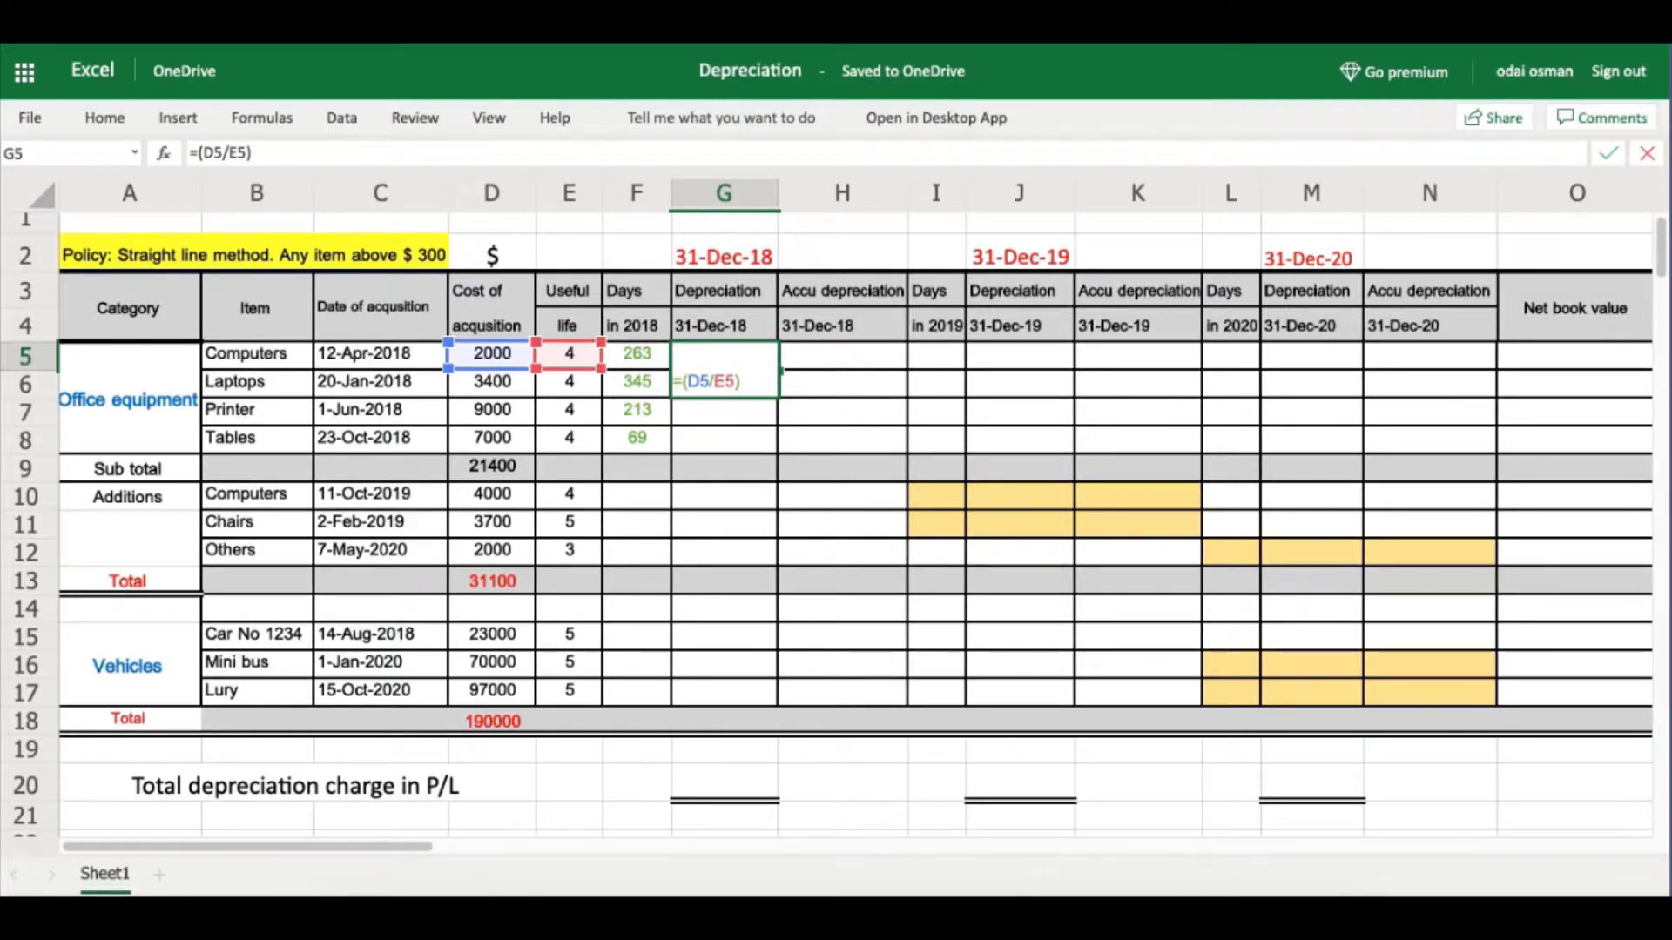
type("*")
left_click(644, 357)
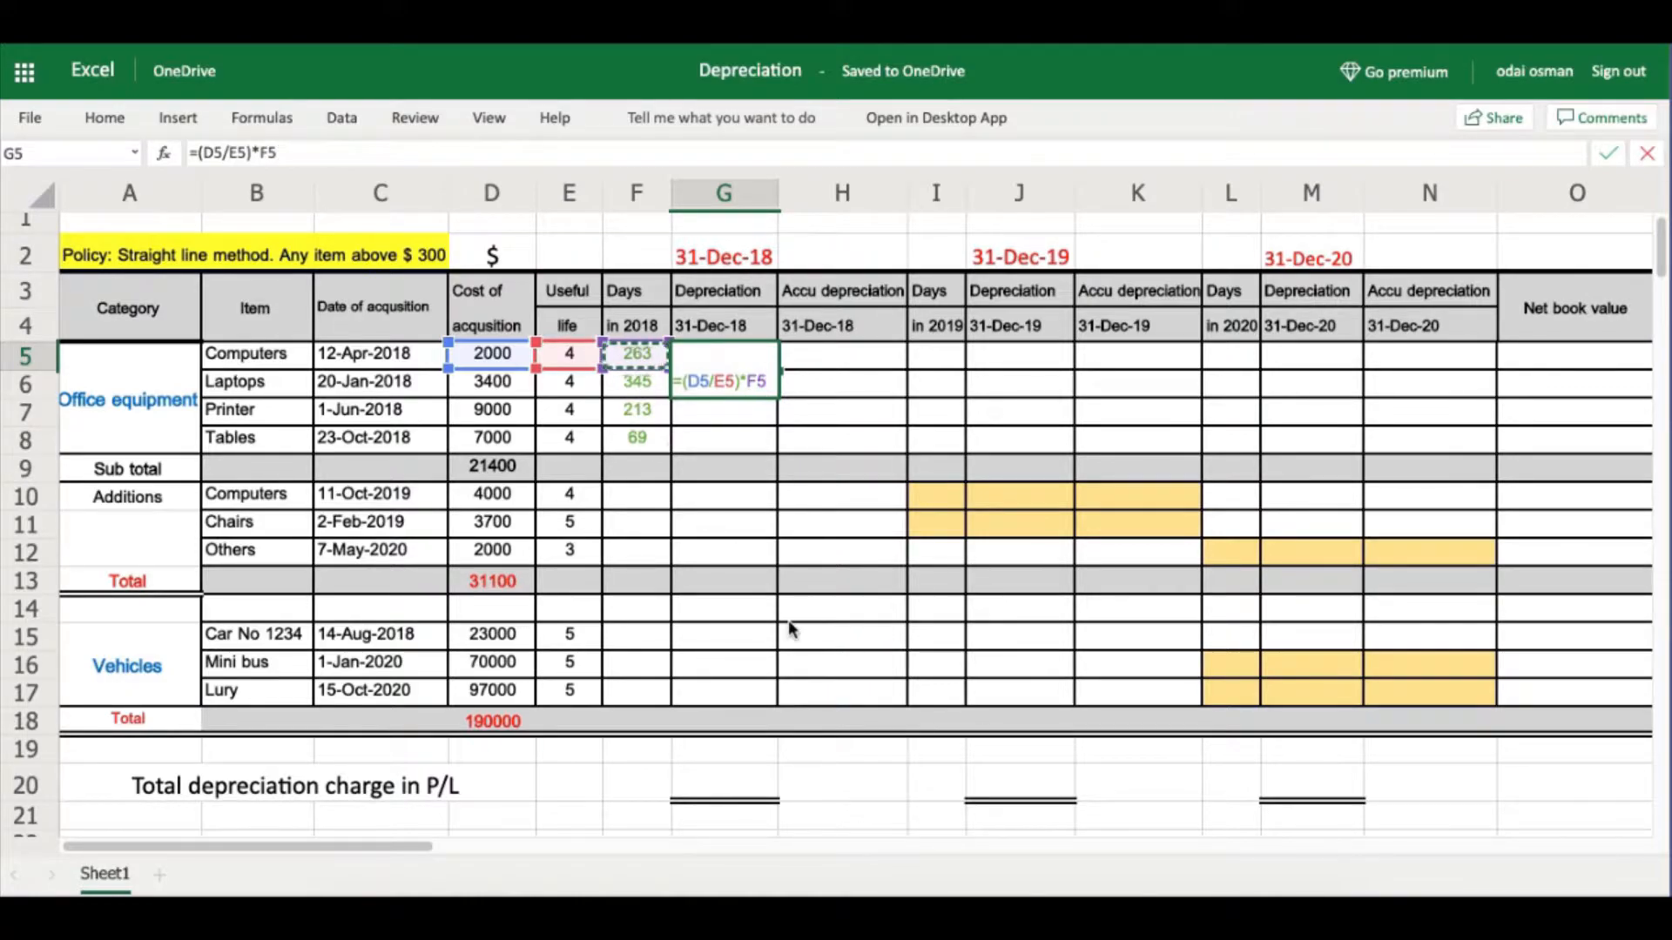
type("/365")
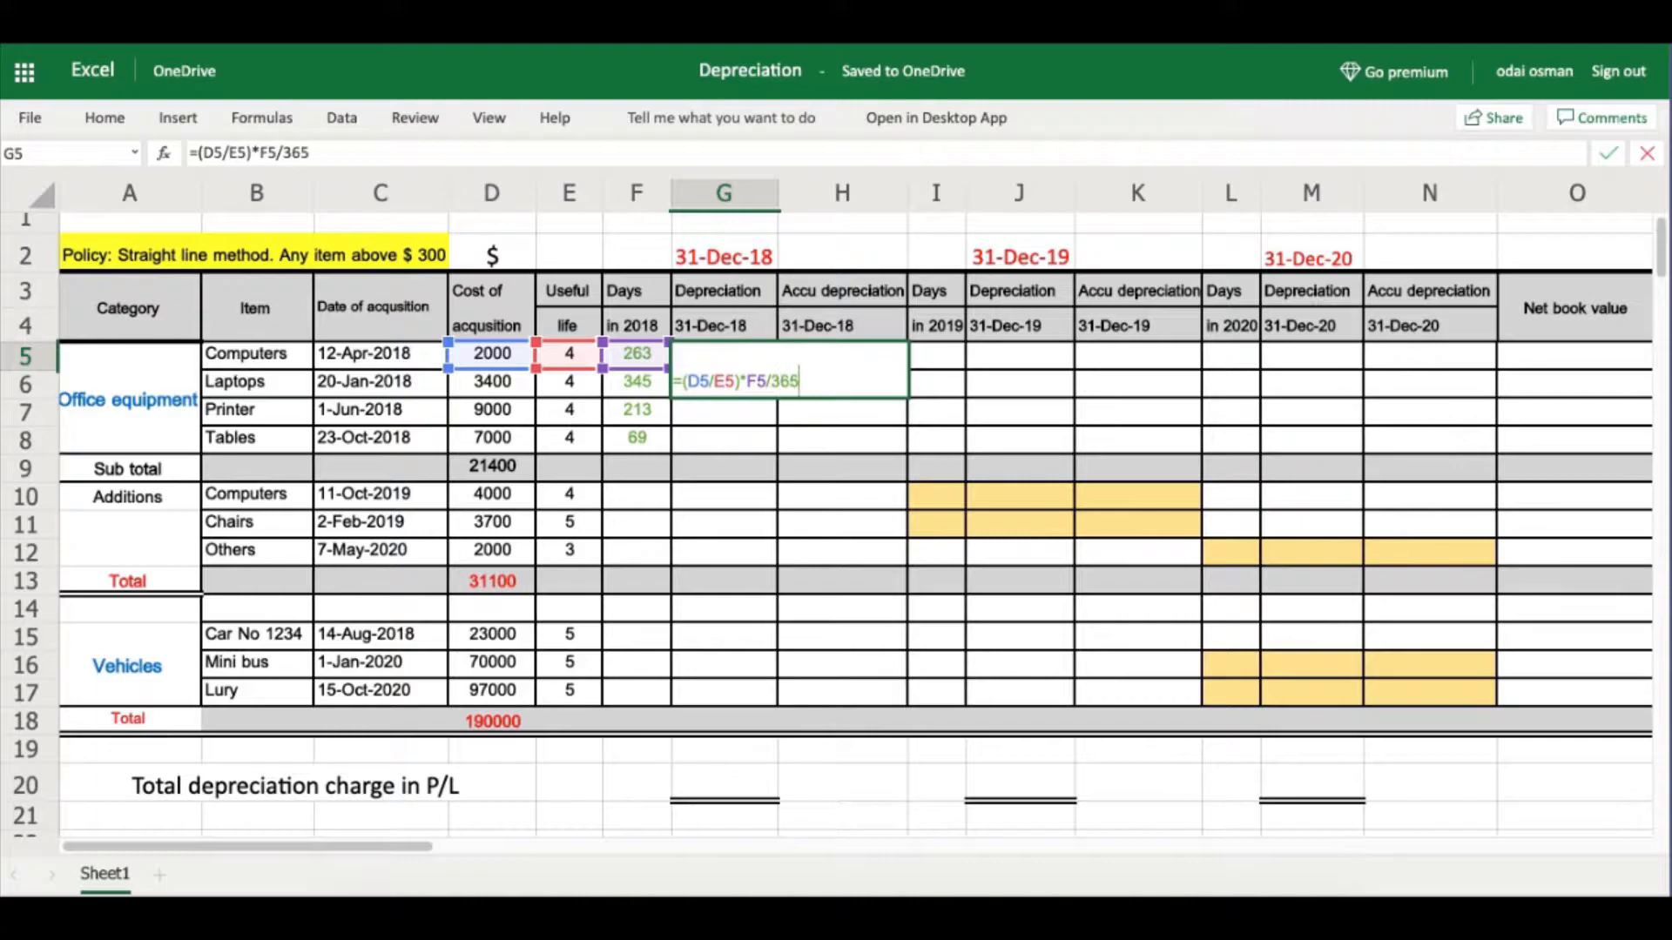
key("ctrl+Return")
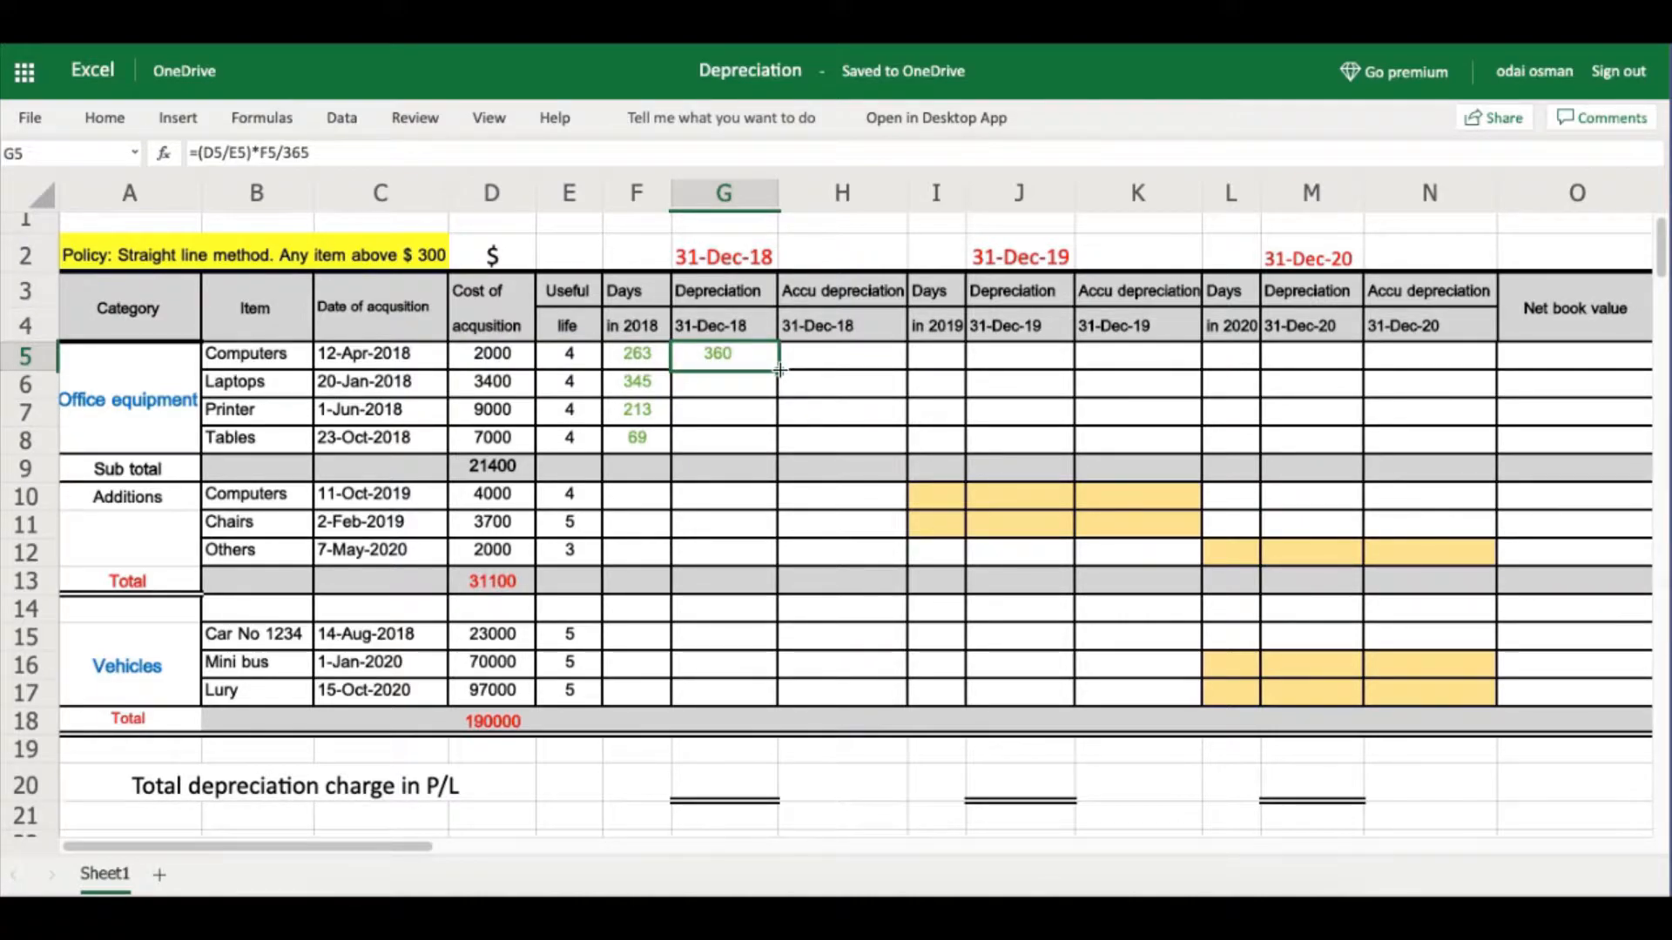
left_click_drag(779, 370, 775, 446)
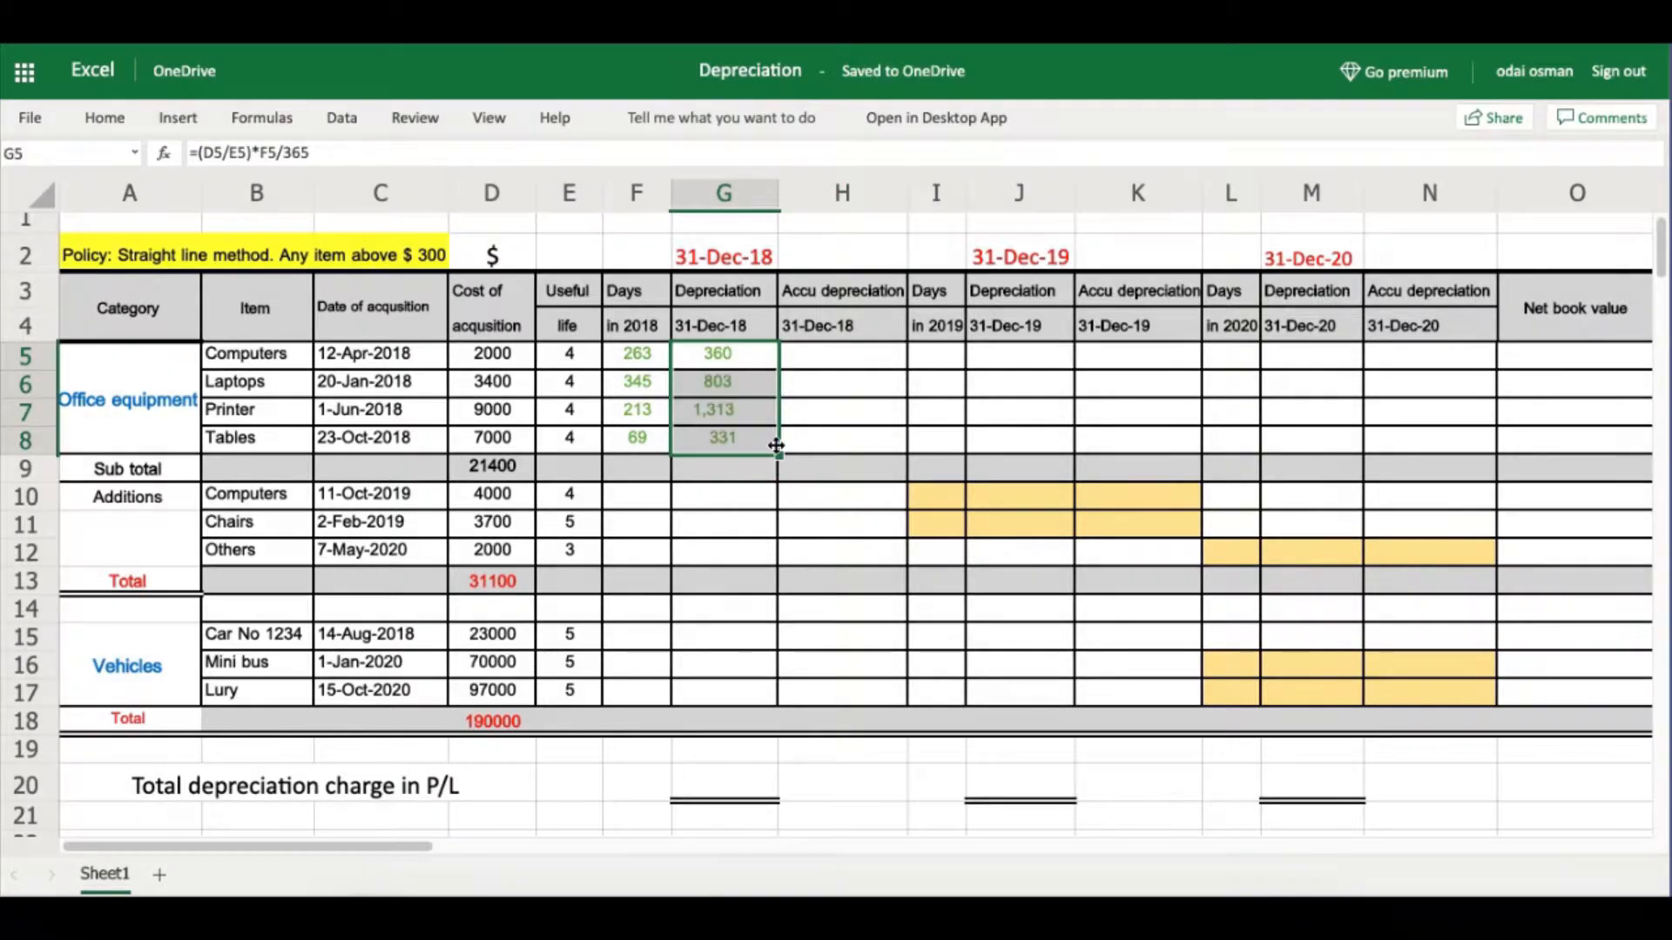
left_click(701, 440)
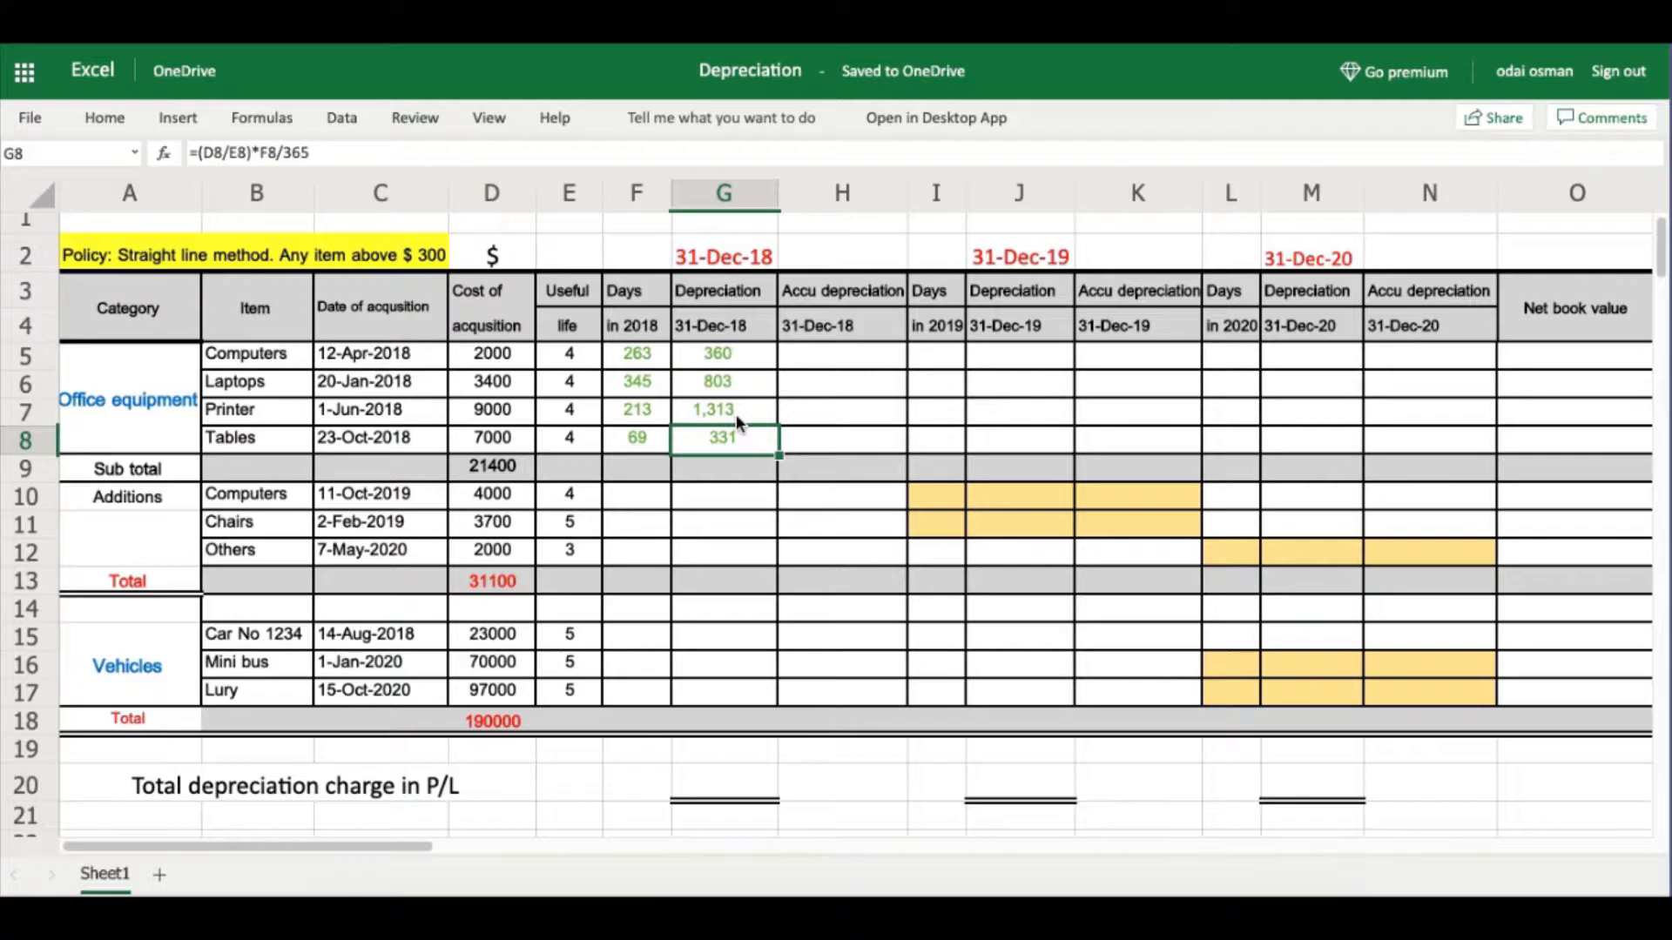
Set the 2018 accumulated depreciation in H5 to =G5 and fill the formula down to H8.
left_click(829, 353)
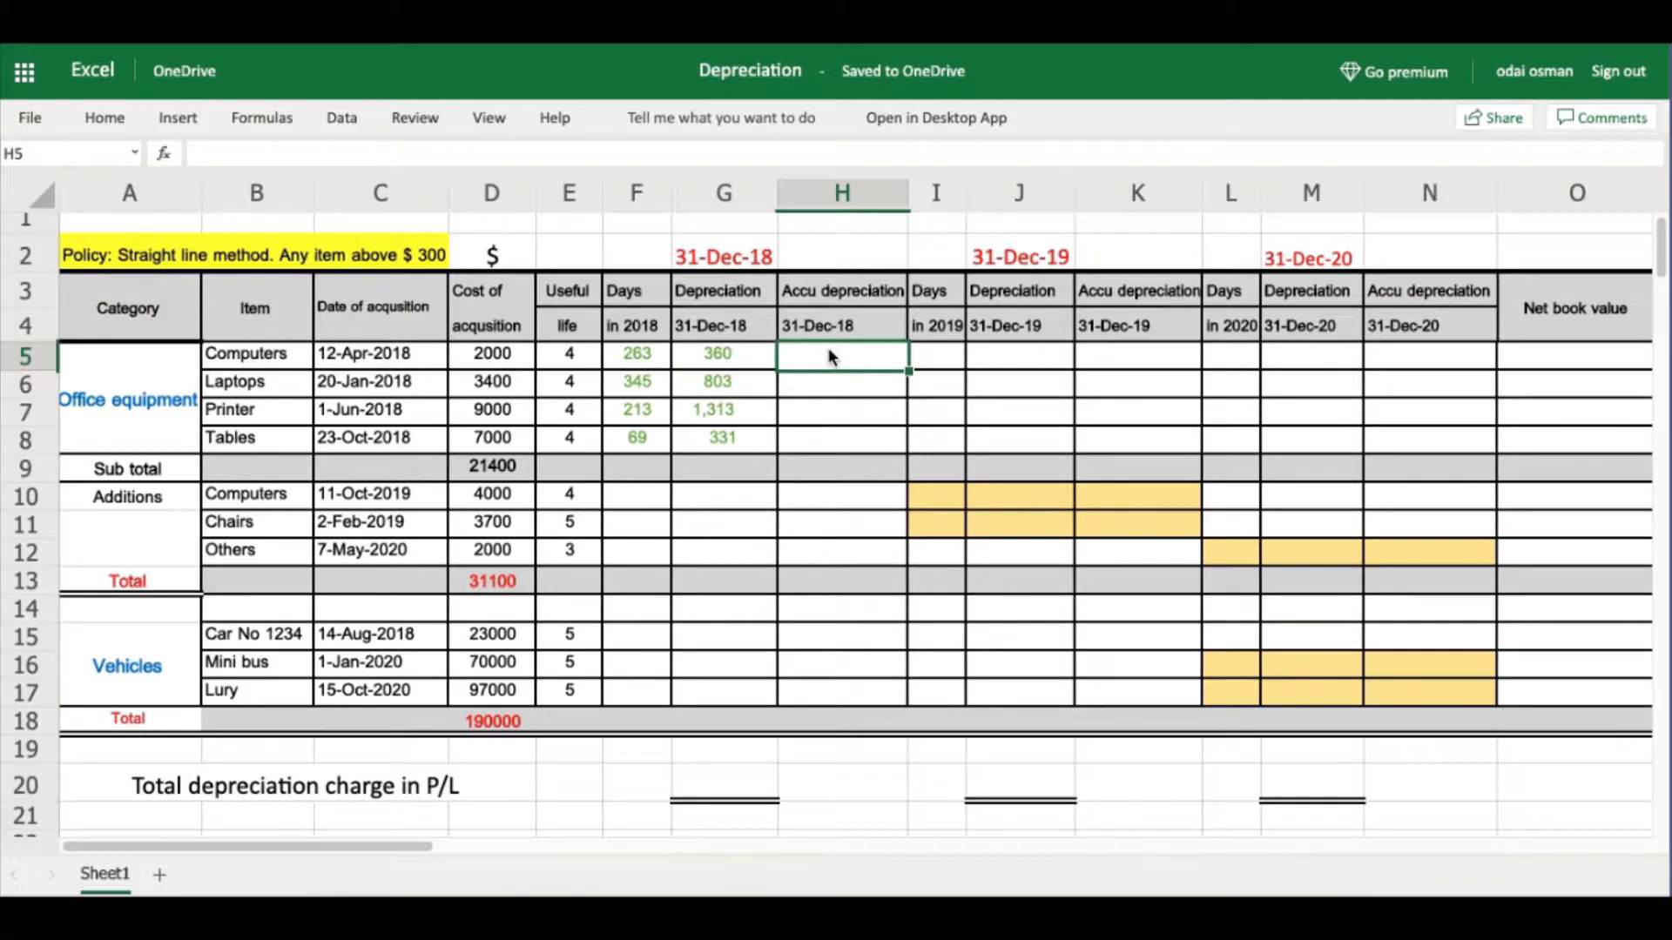
type("=")
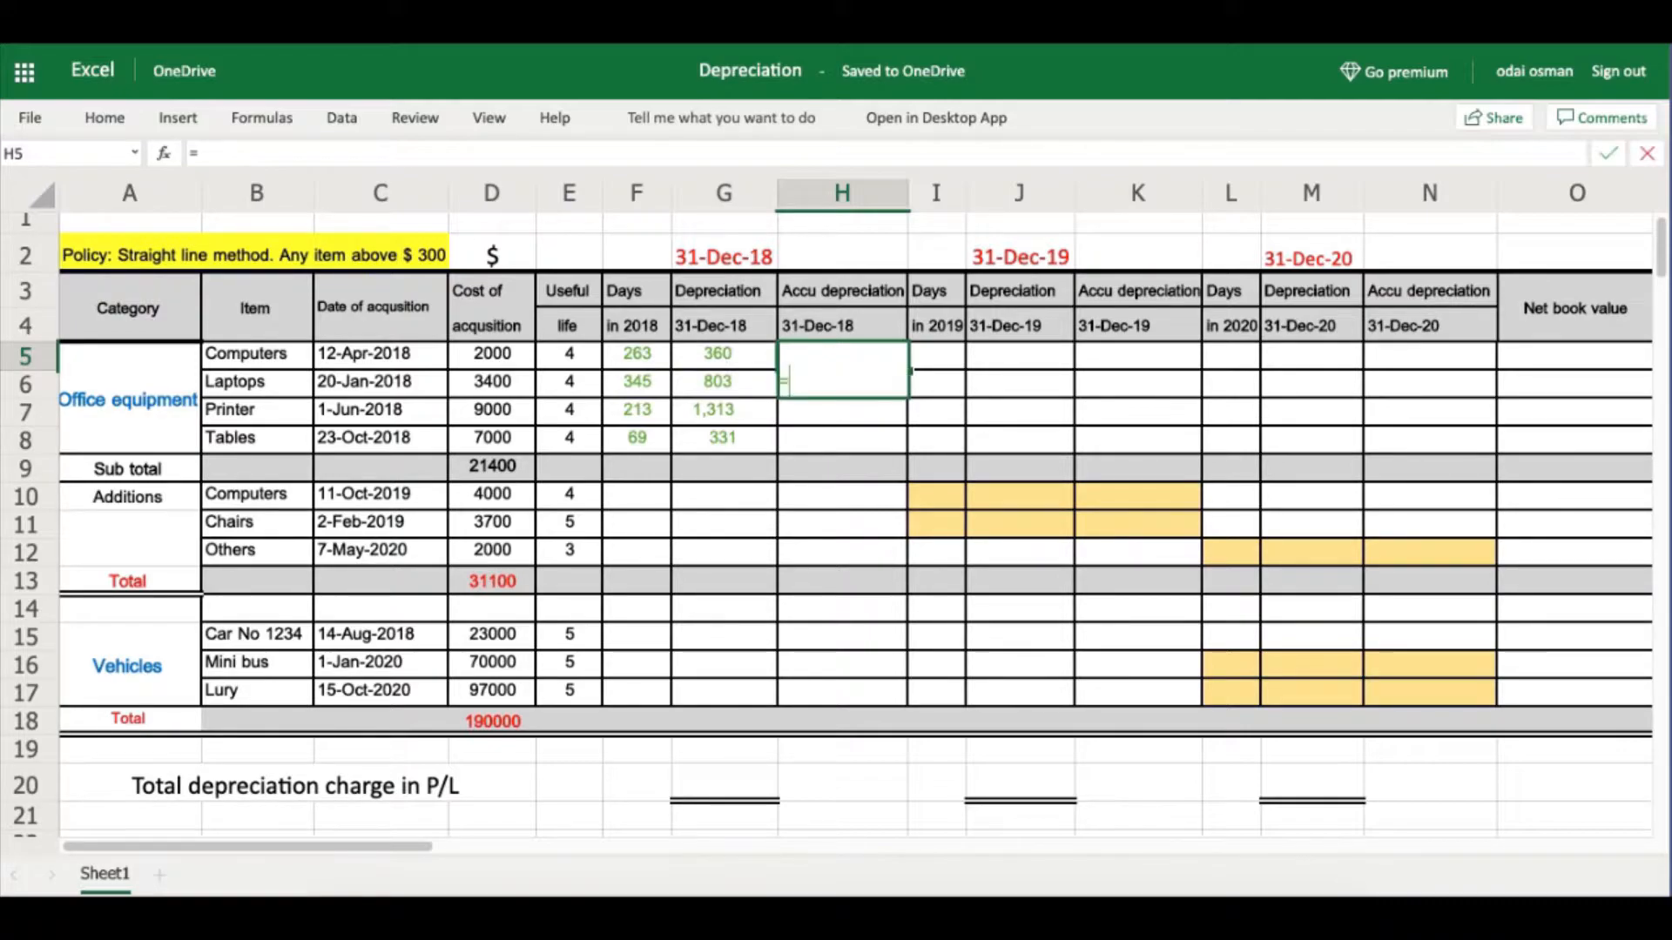
left_click(721, 354)
key("Return")
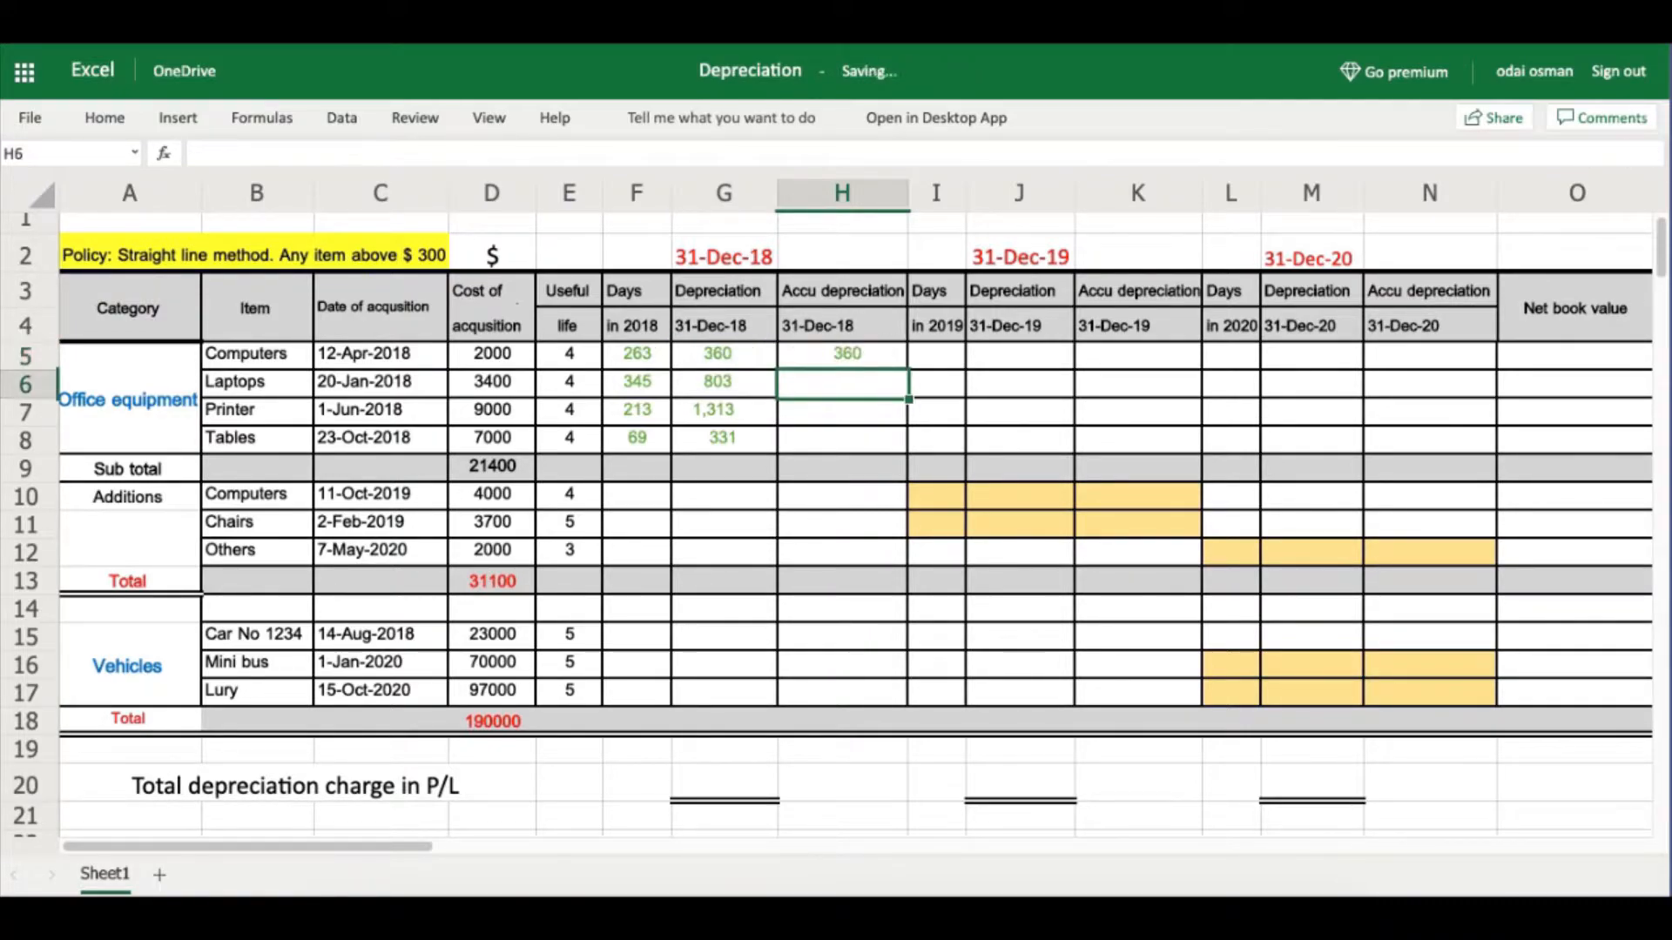
left_click(884, 361)
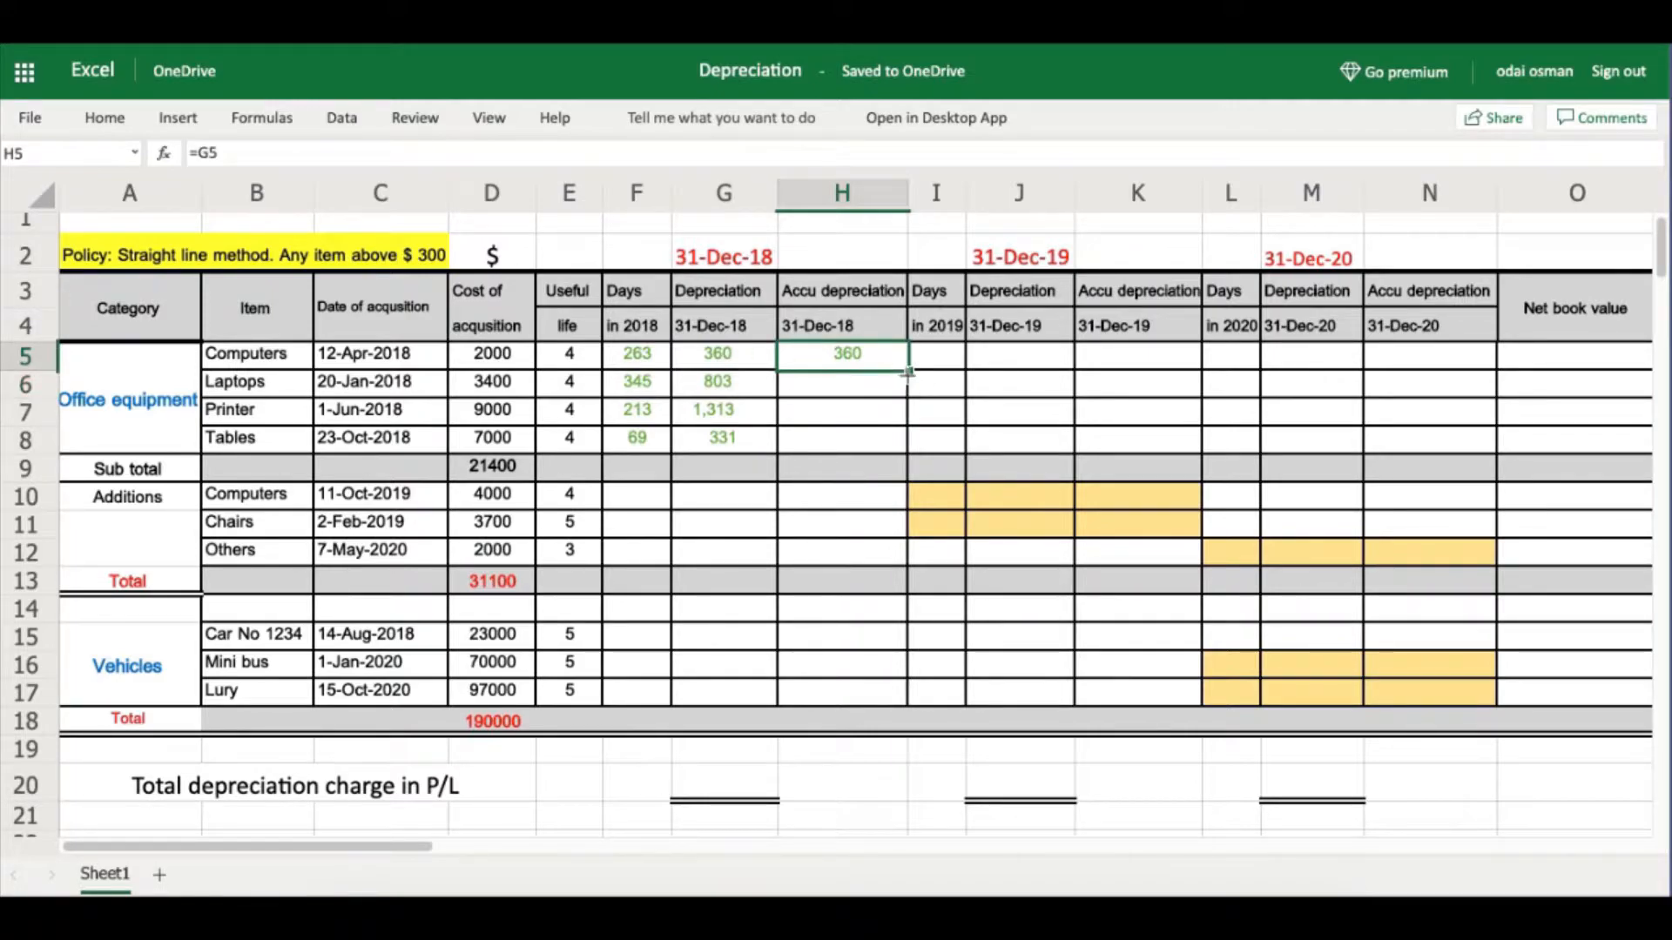
left_click_drag(908, 370, 906, 435)
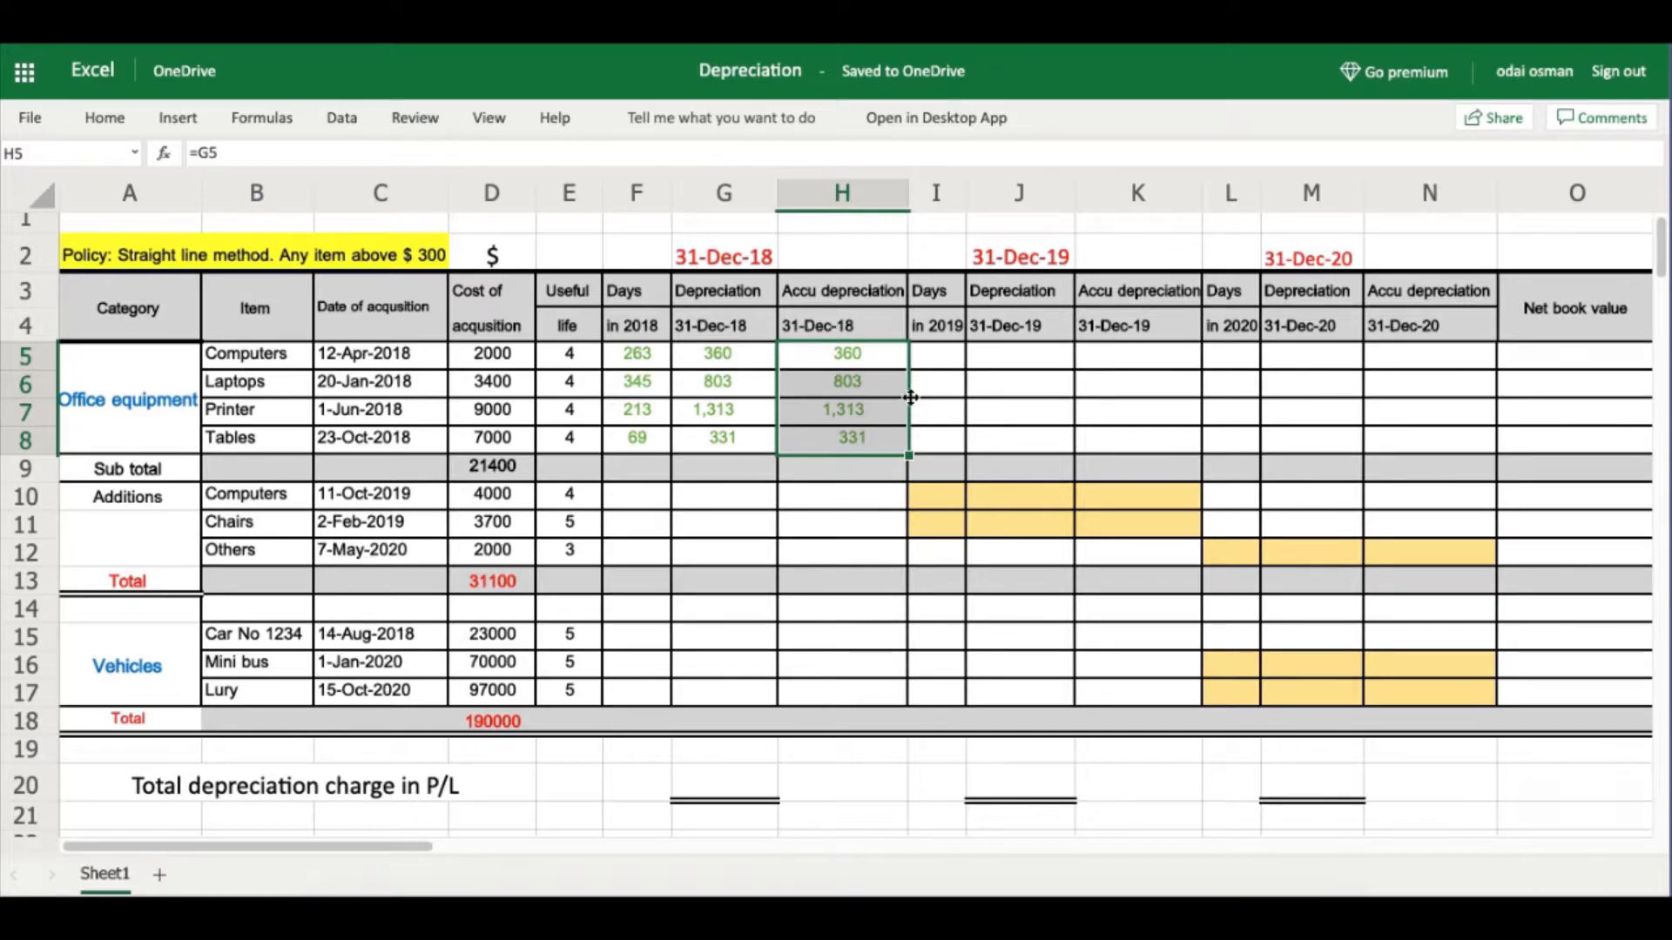
Enter 365 as the 2019 days in I5 and copy it down to I8 for the original office equipment.
left_click(925, 357)
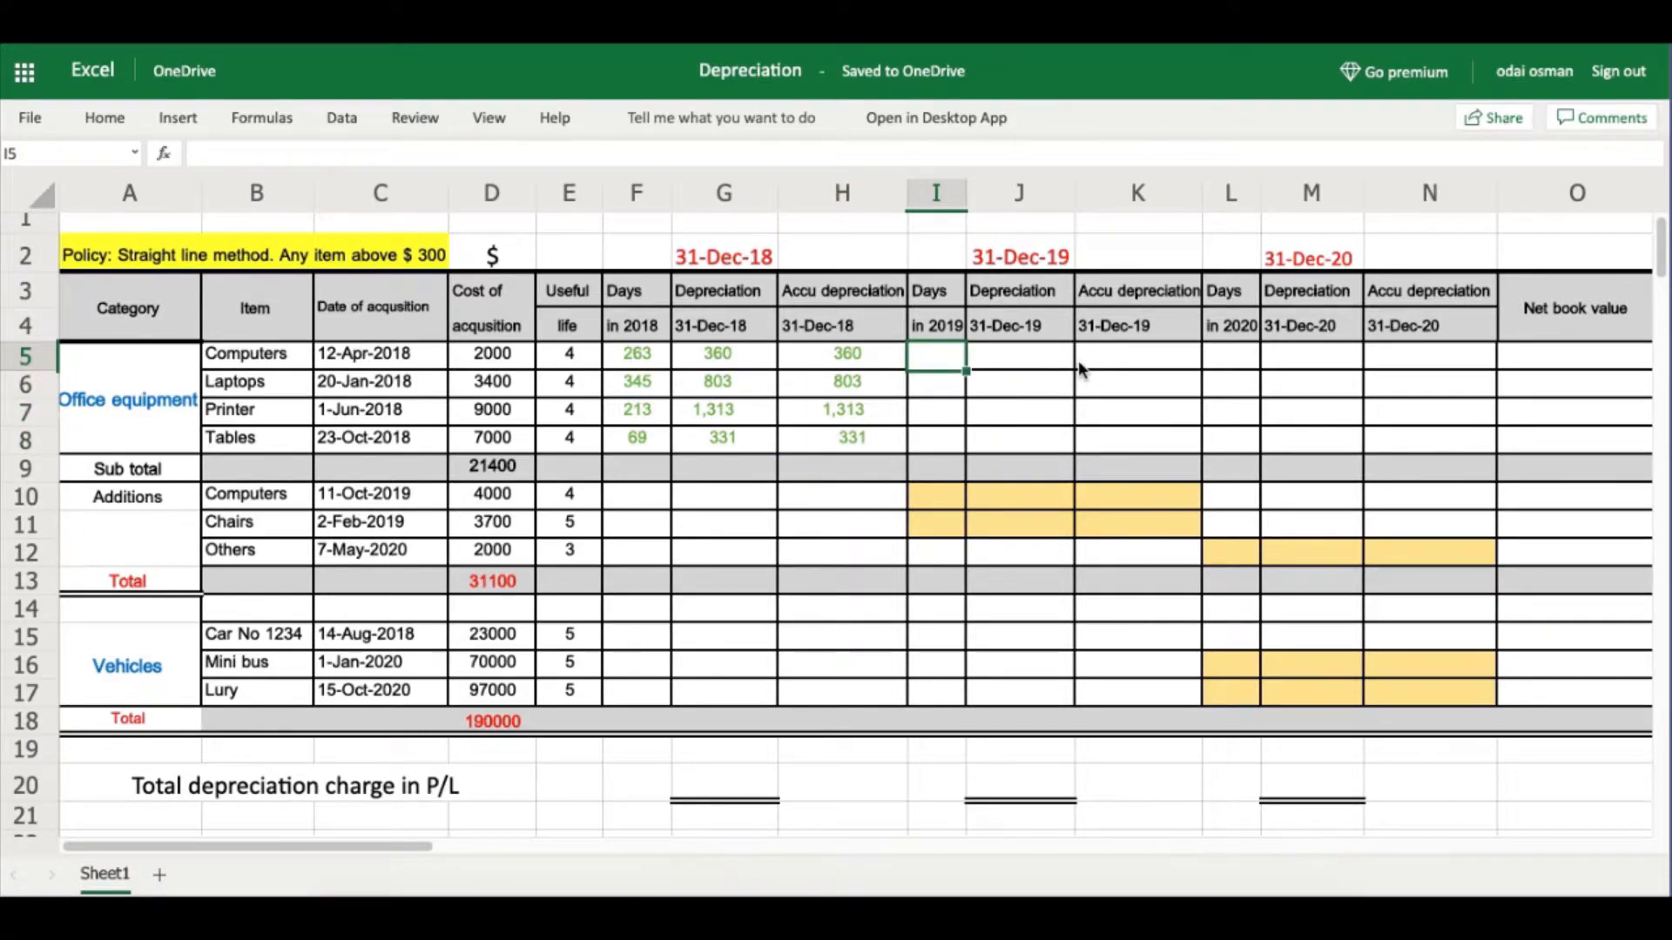
left_click(1036, 261)
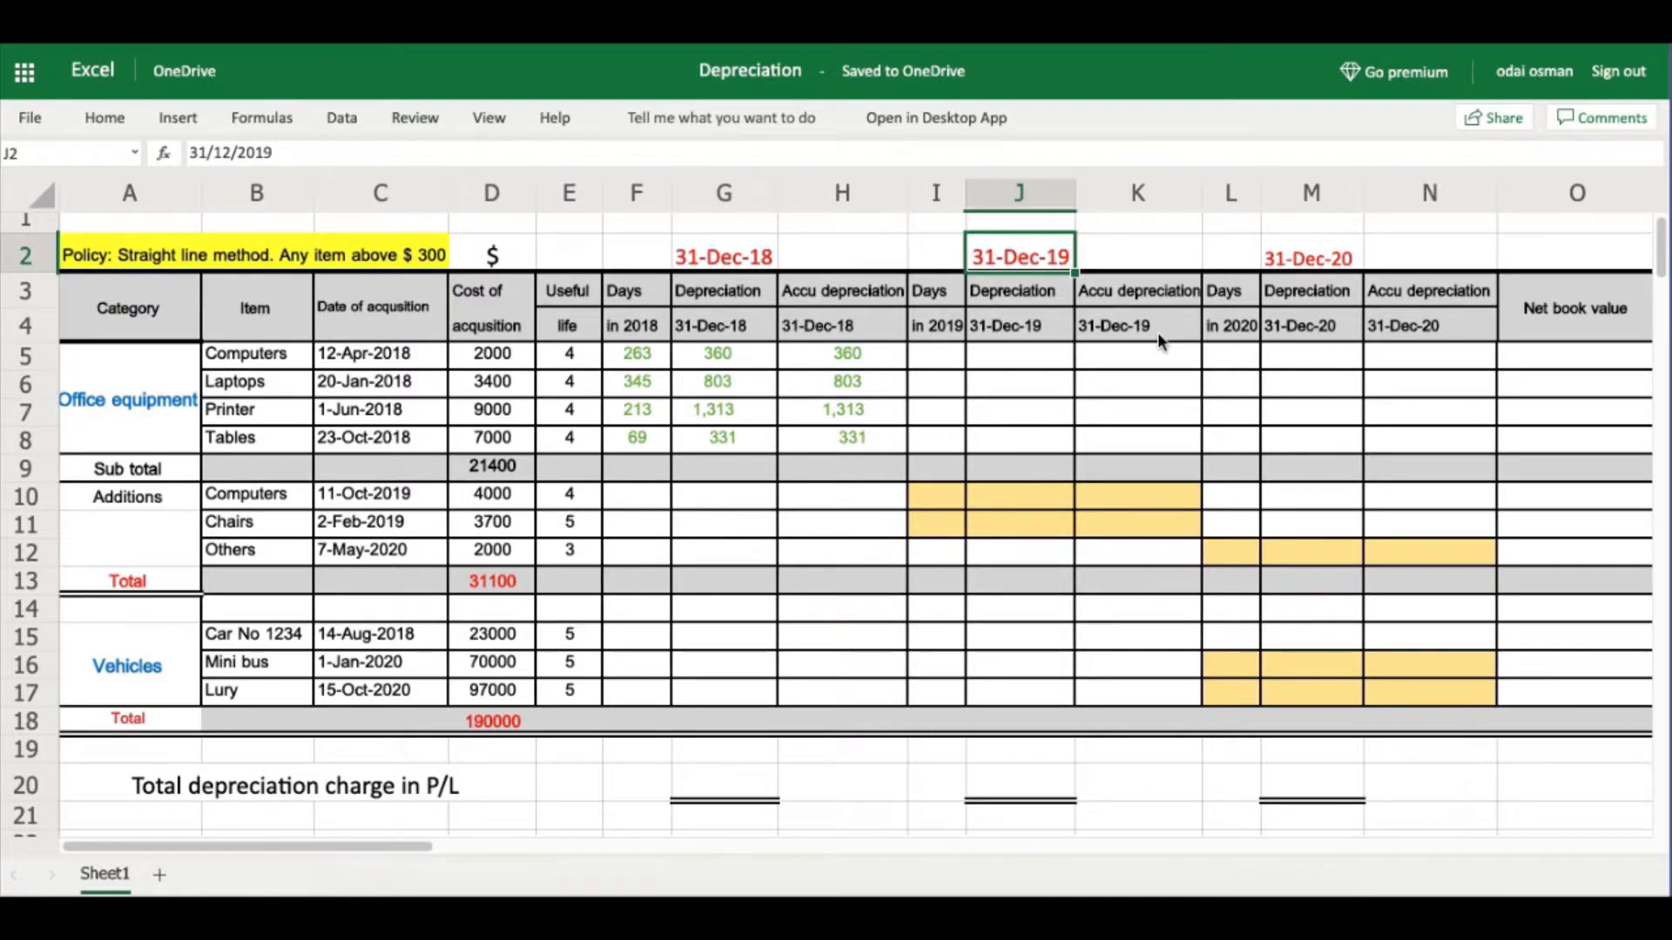
left_click(924, 359)
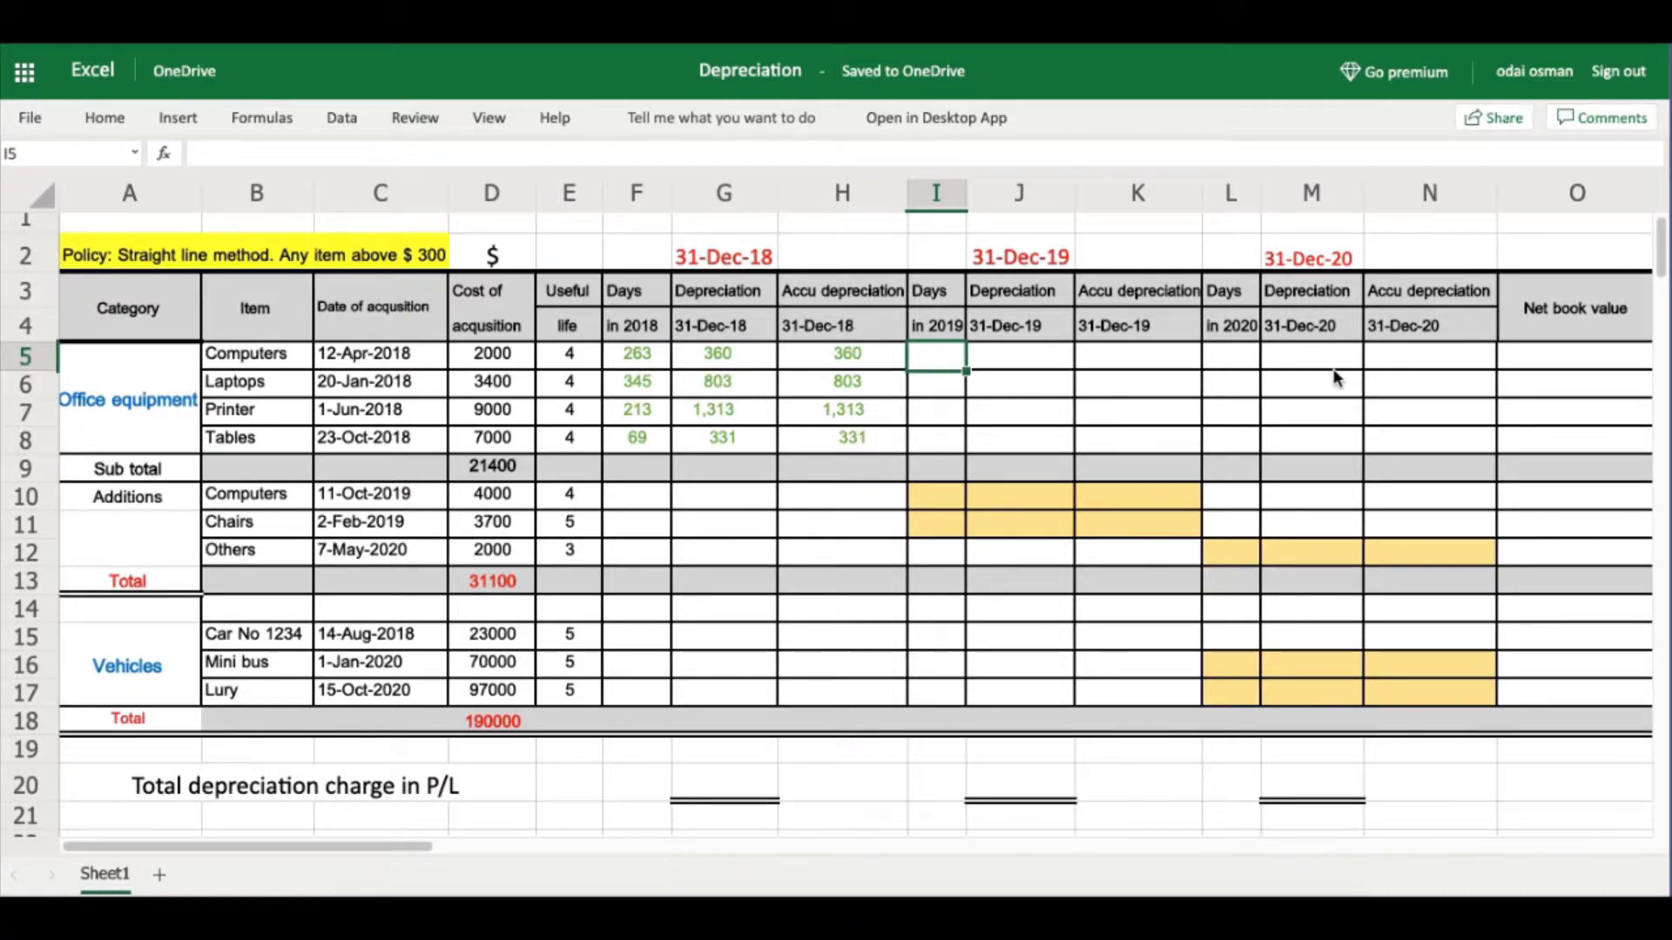
type("3")
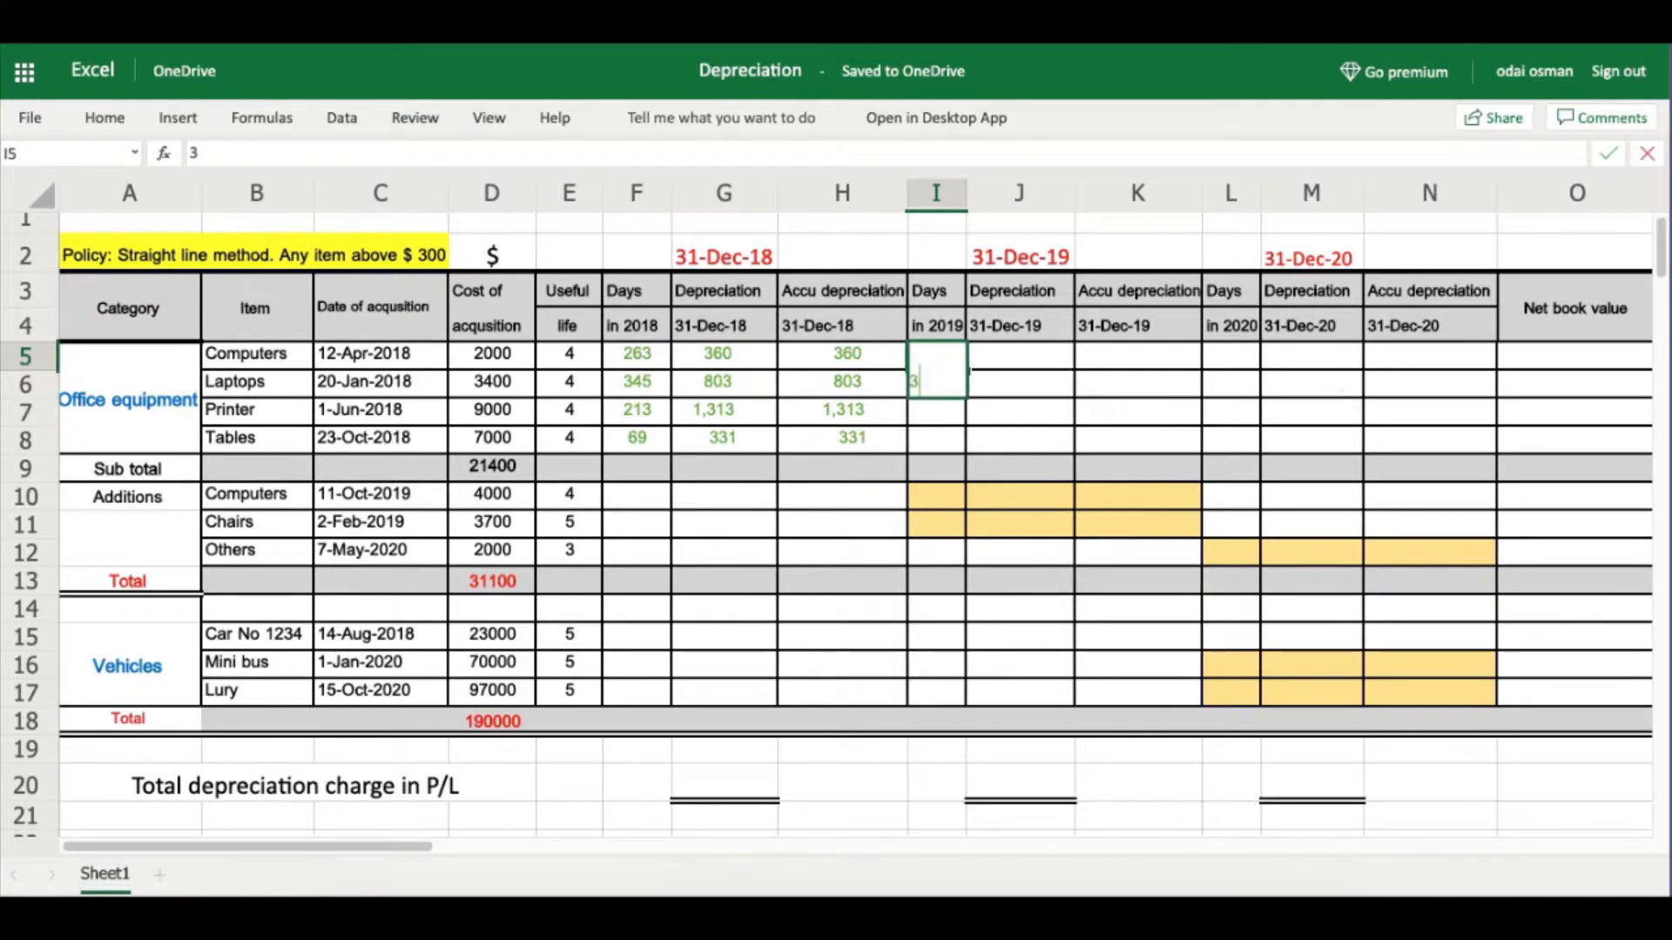
type("65")
key("Return")
left_click(932, 354)
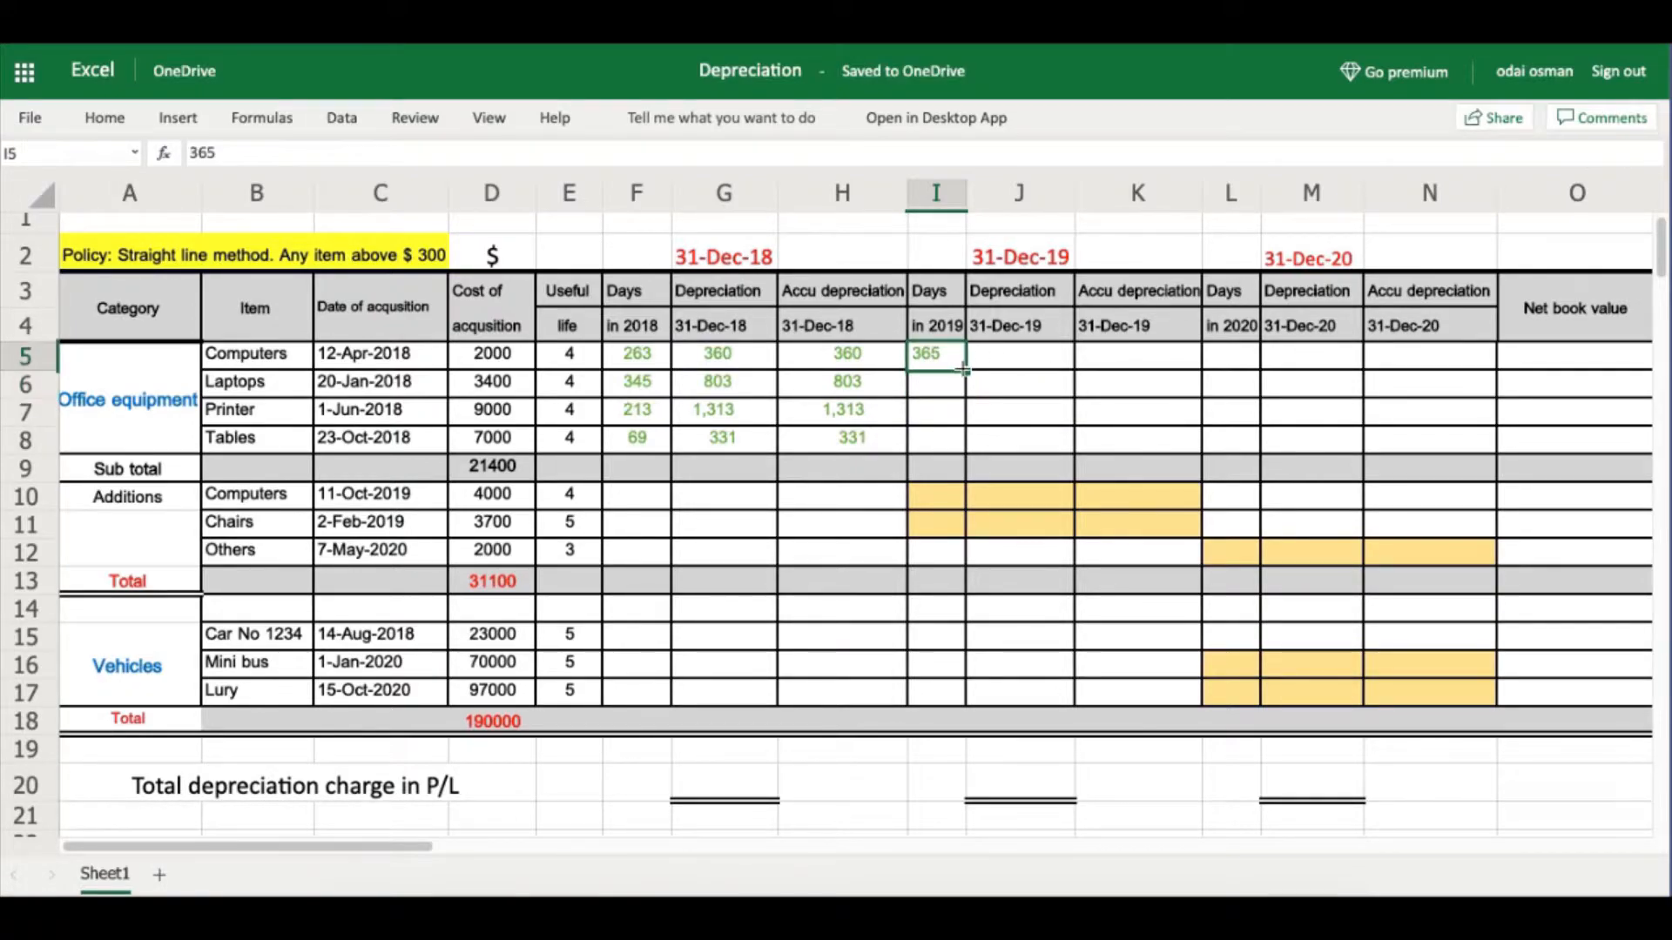
left_click_drag(967, 370, 964, 449)
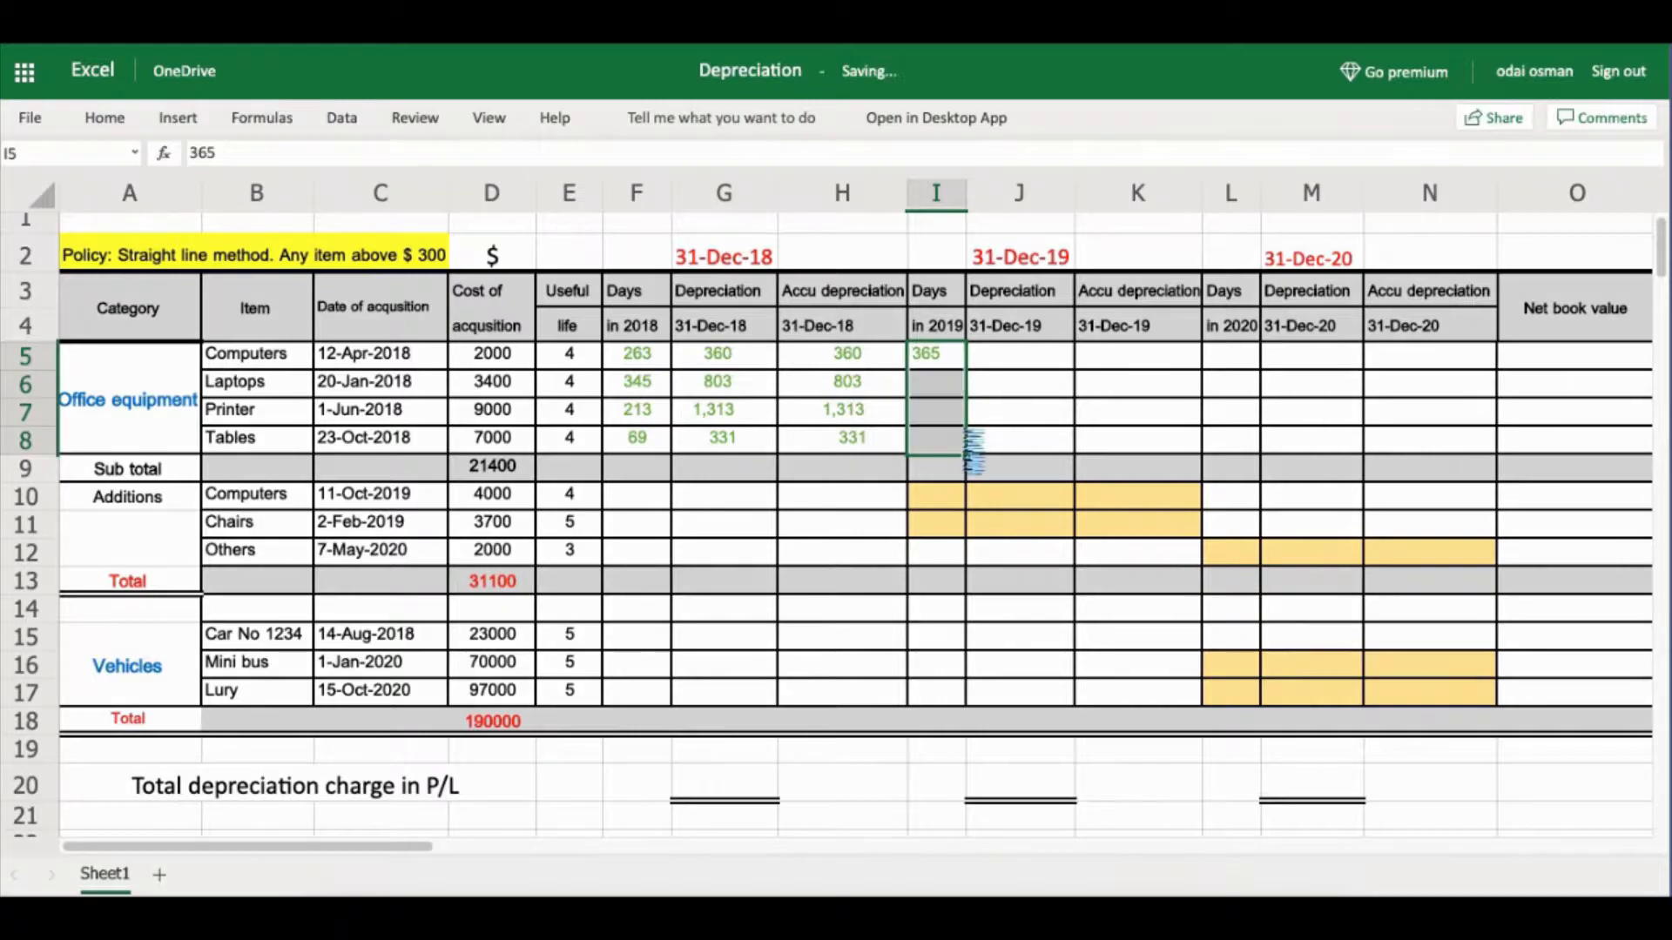
Calculate the full-year 2019 depreciation in J5 with =(D5/E5) and fill the formula down to J8.
left_click(1034, 360)
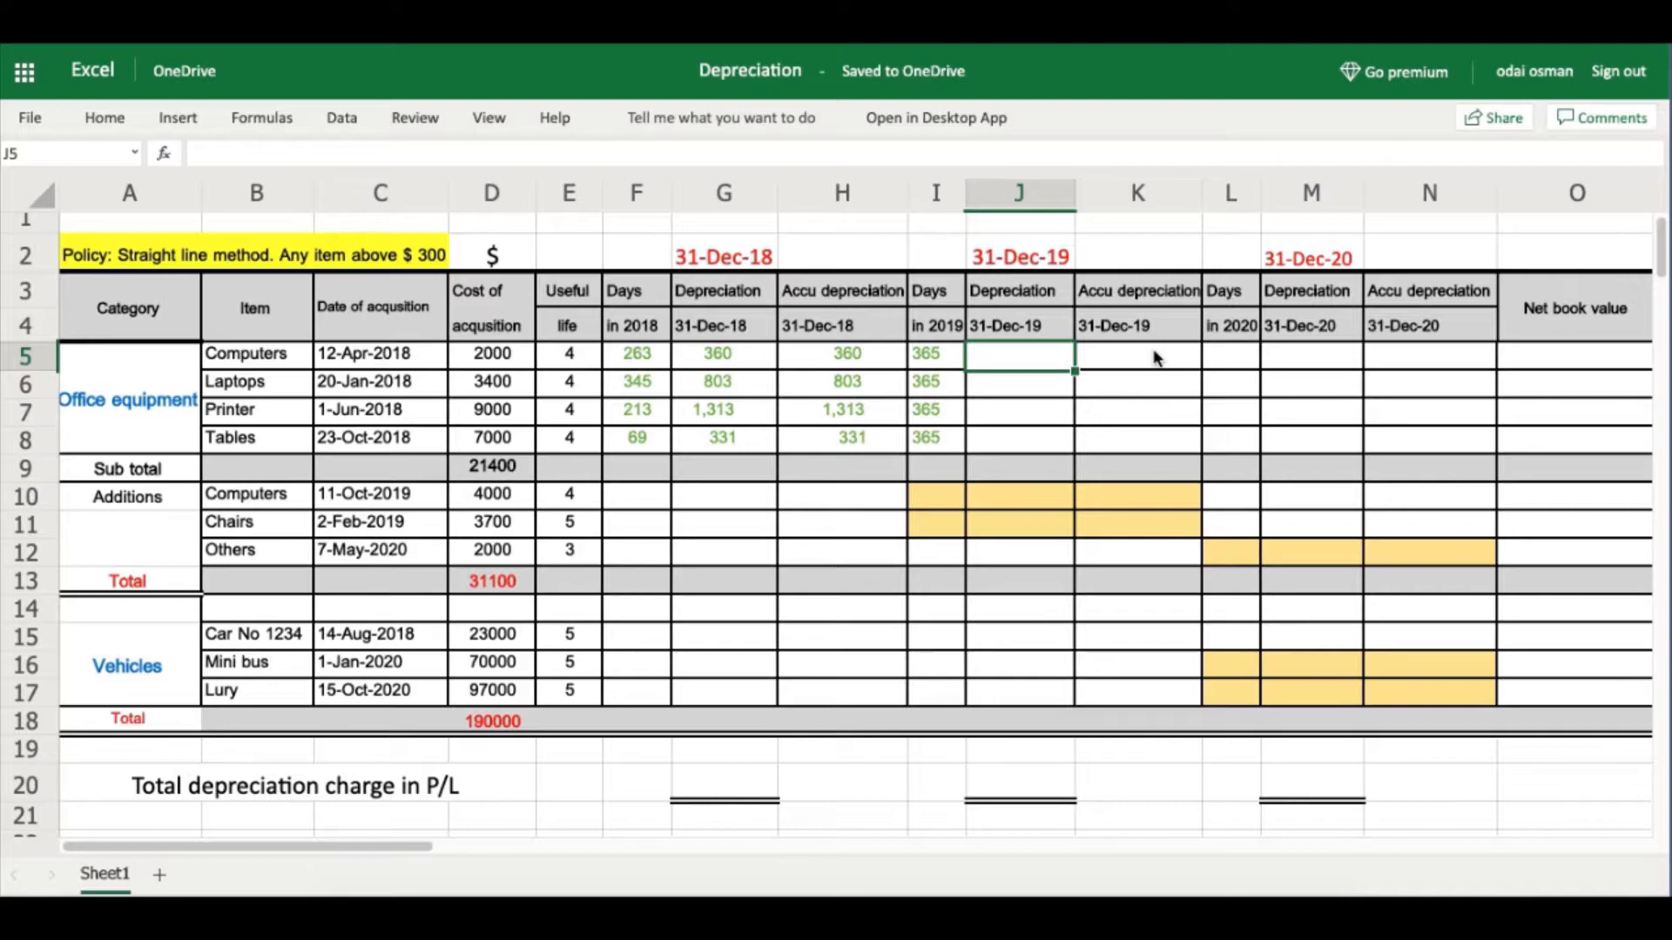
type("=(")
left_click(482, 353)
type("/")
left_click(574, 357)
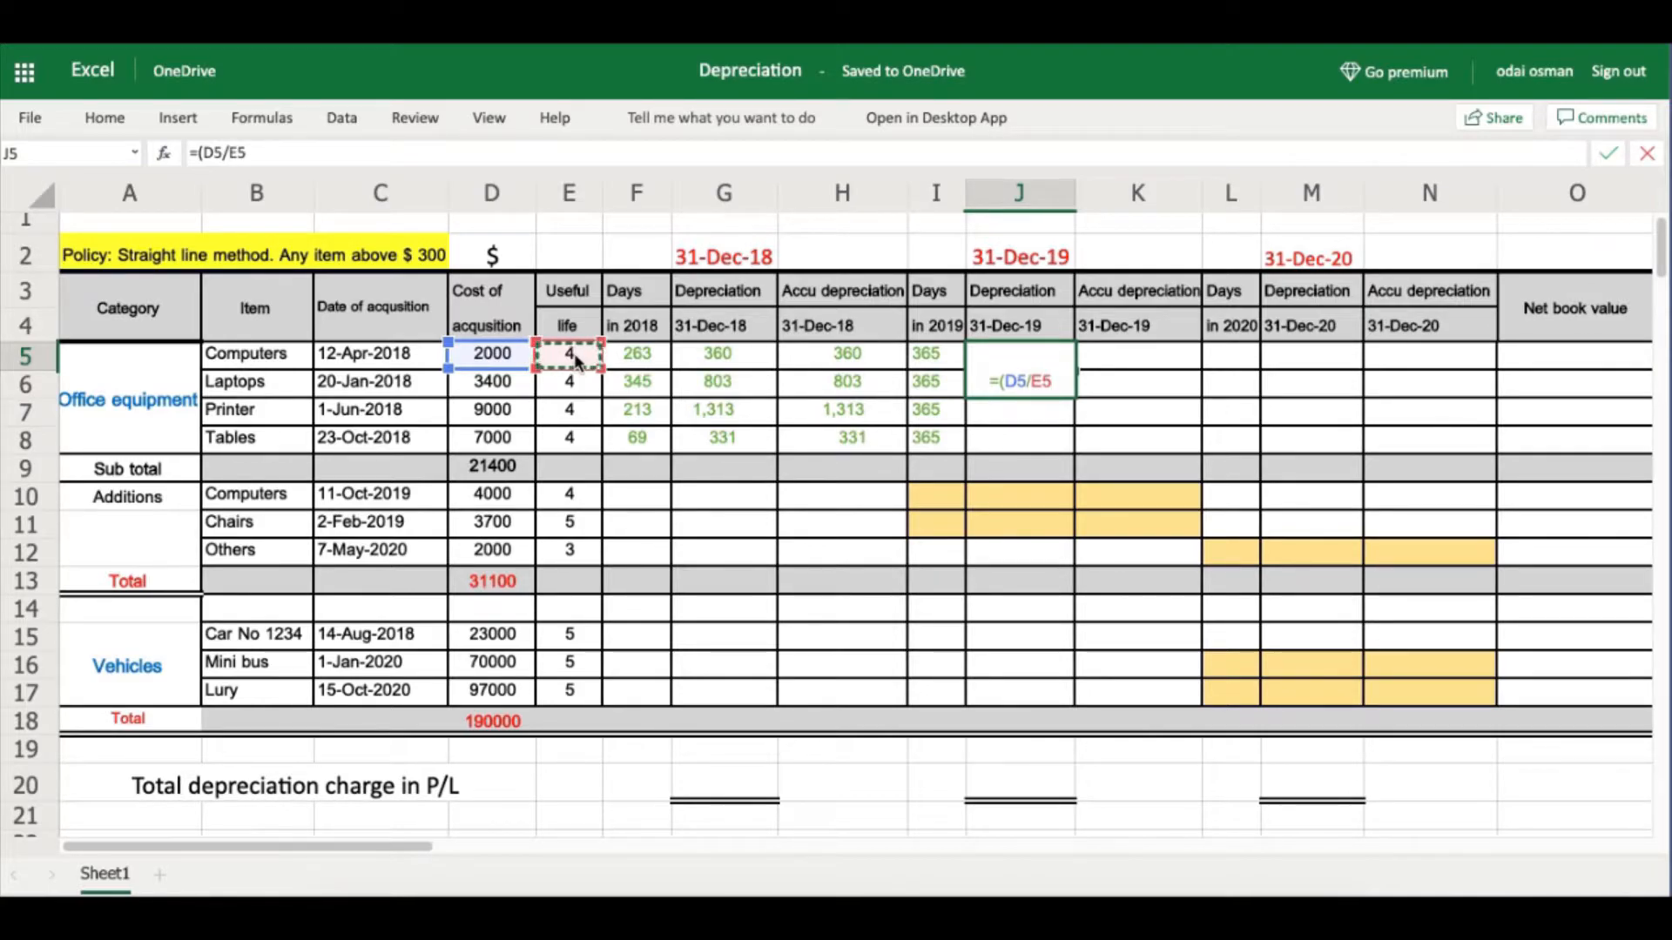
type(")")
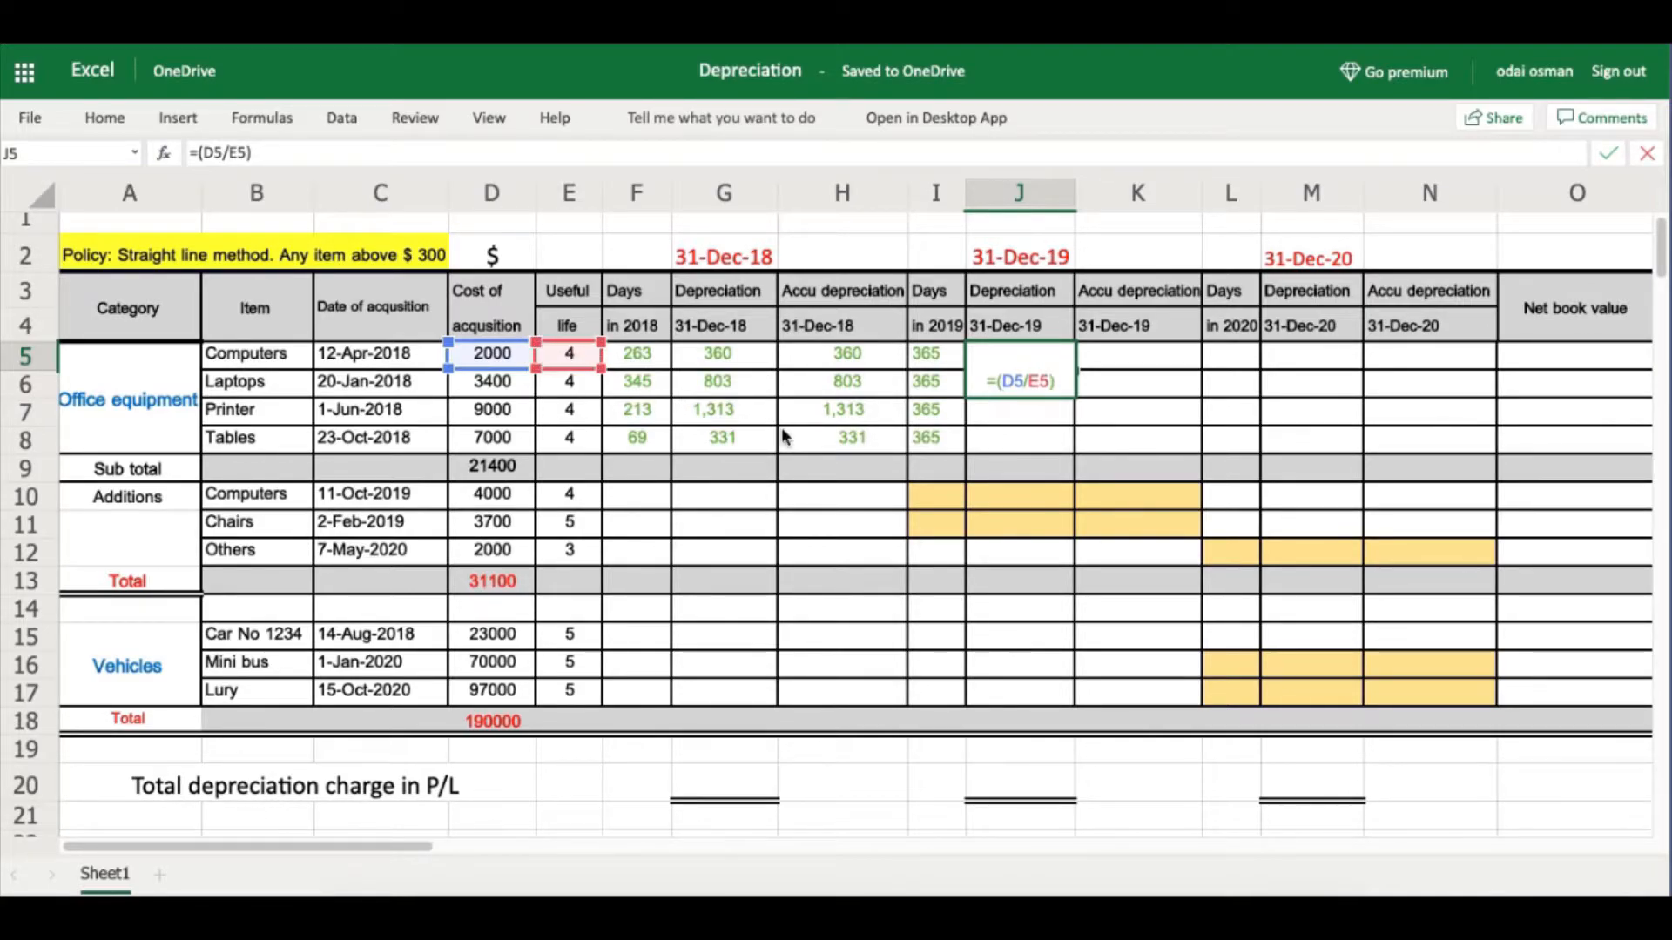
key("Return")
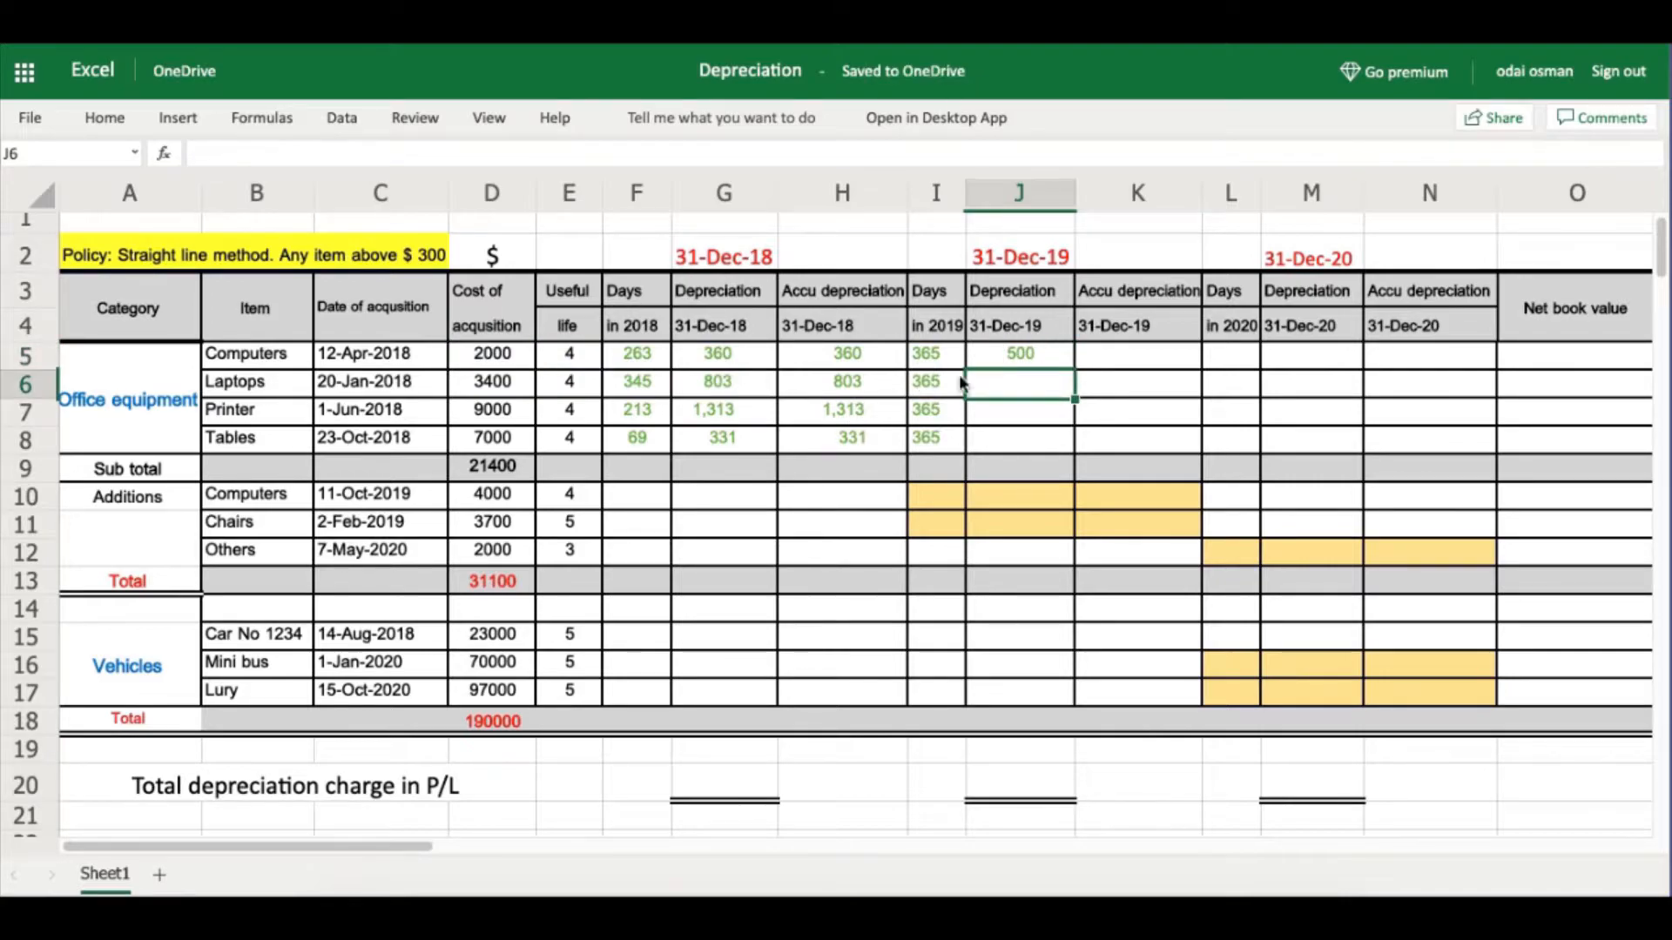
left_click(1038, 359)
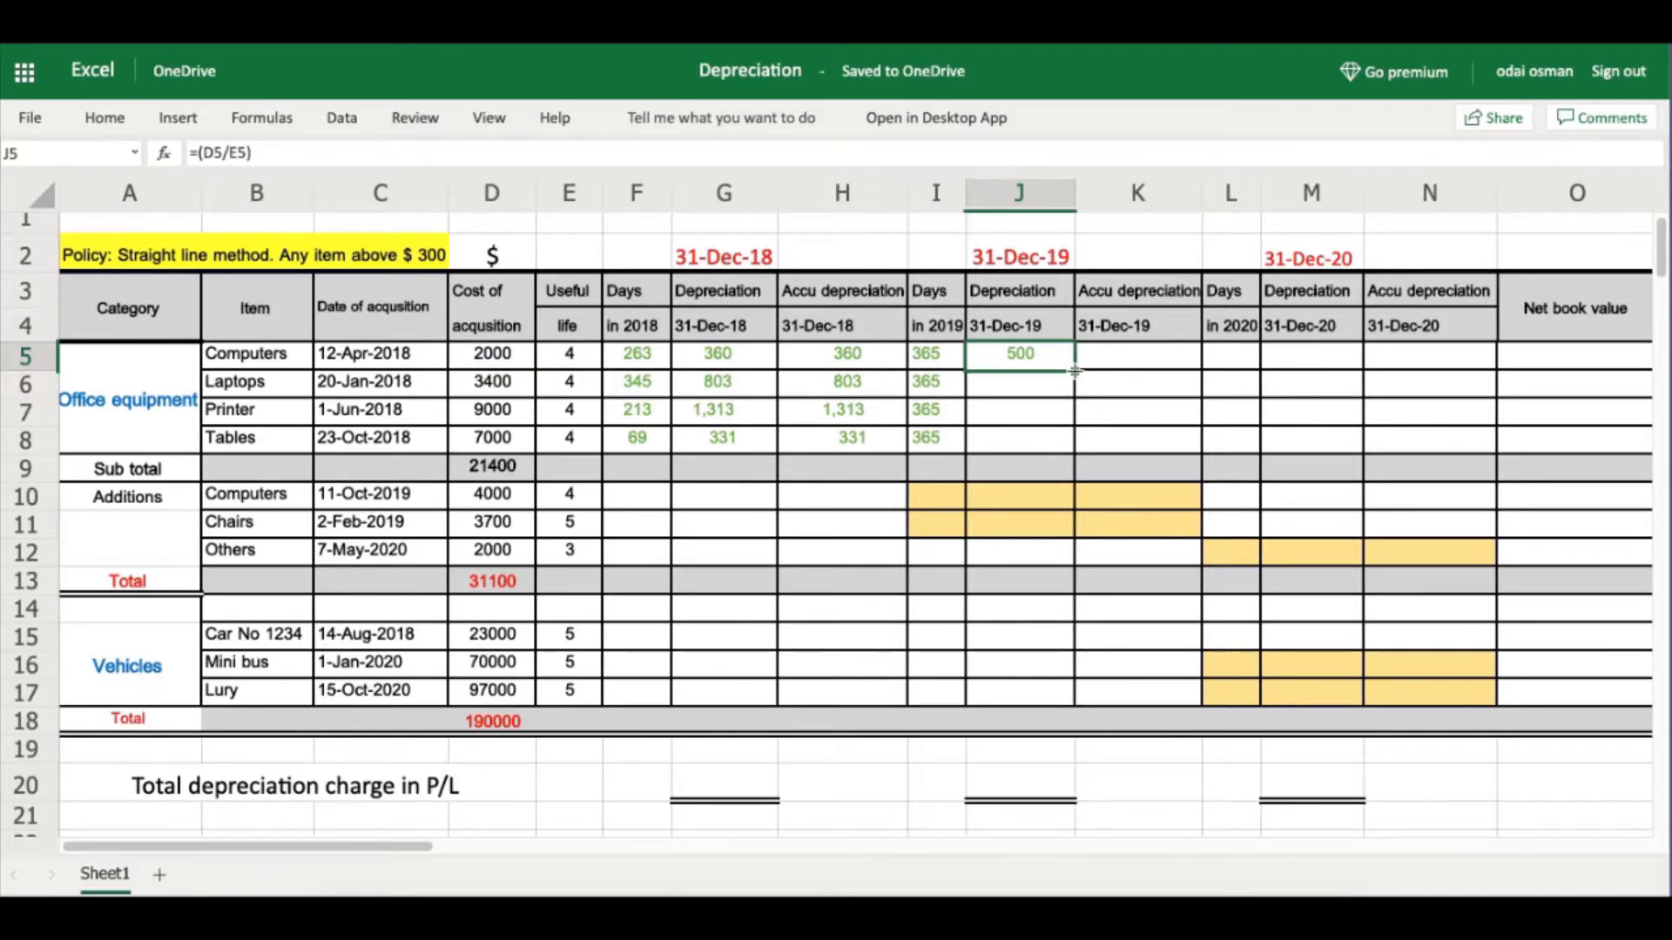
left_click_drag(1076, 373, 1077, 443)
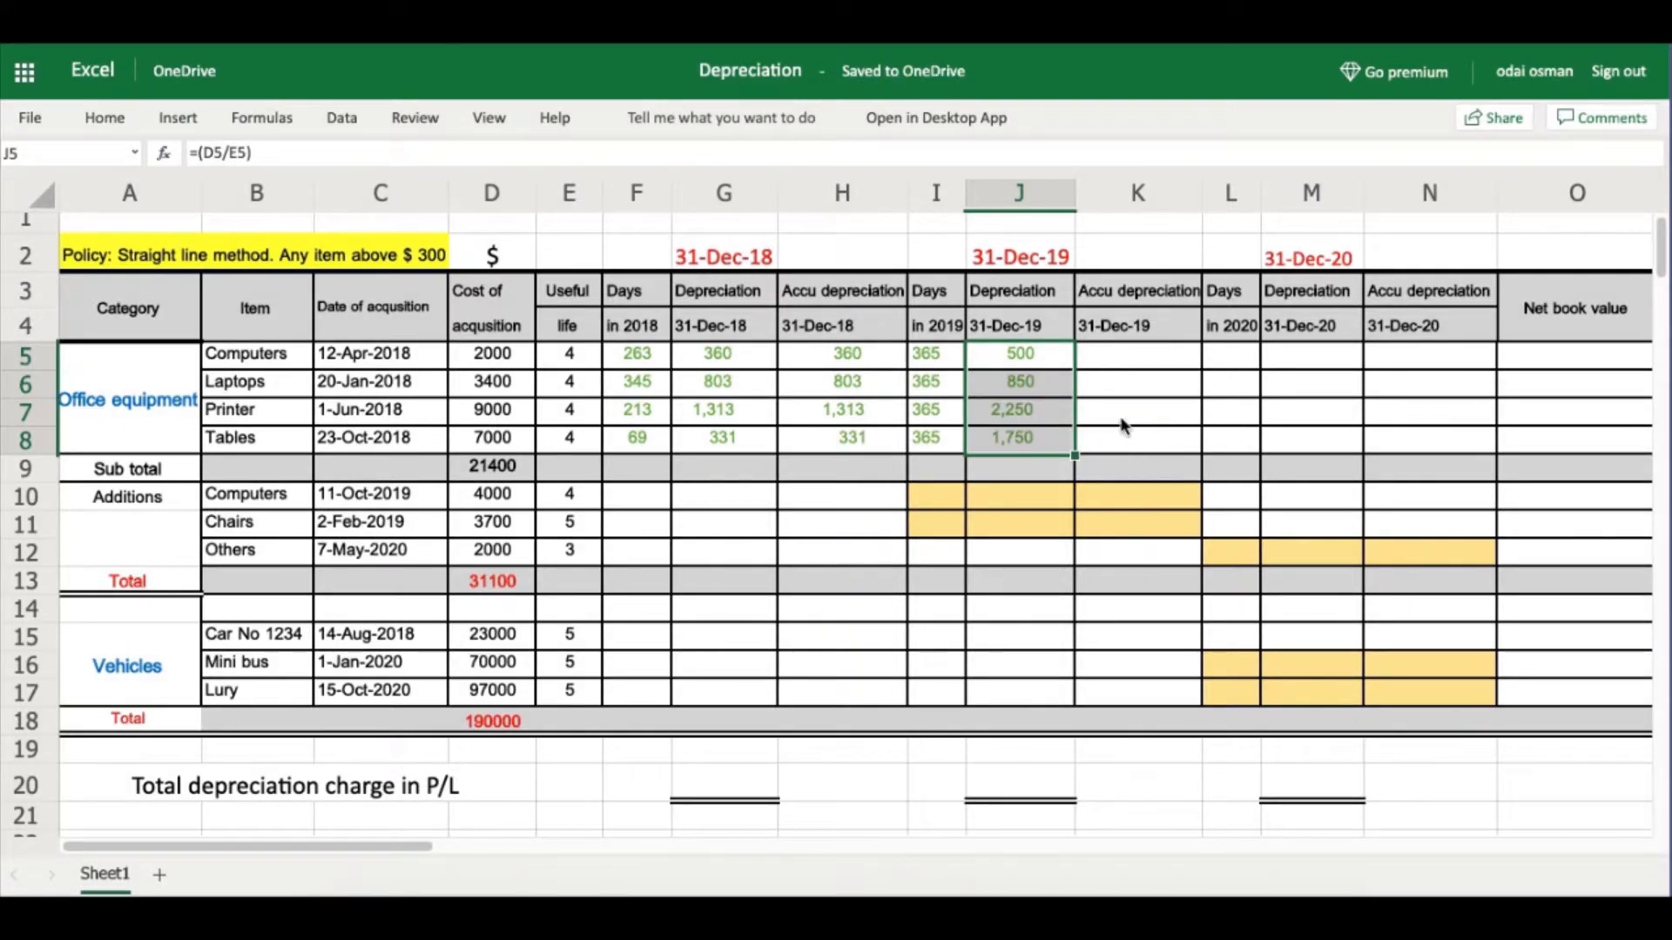
Calculate the 2019 accumulated depreciation in K5 with =H5+J5 and fill the formula down to K8.
left_click(1126, 364)
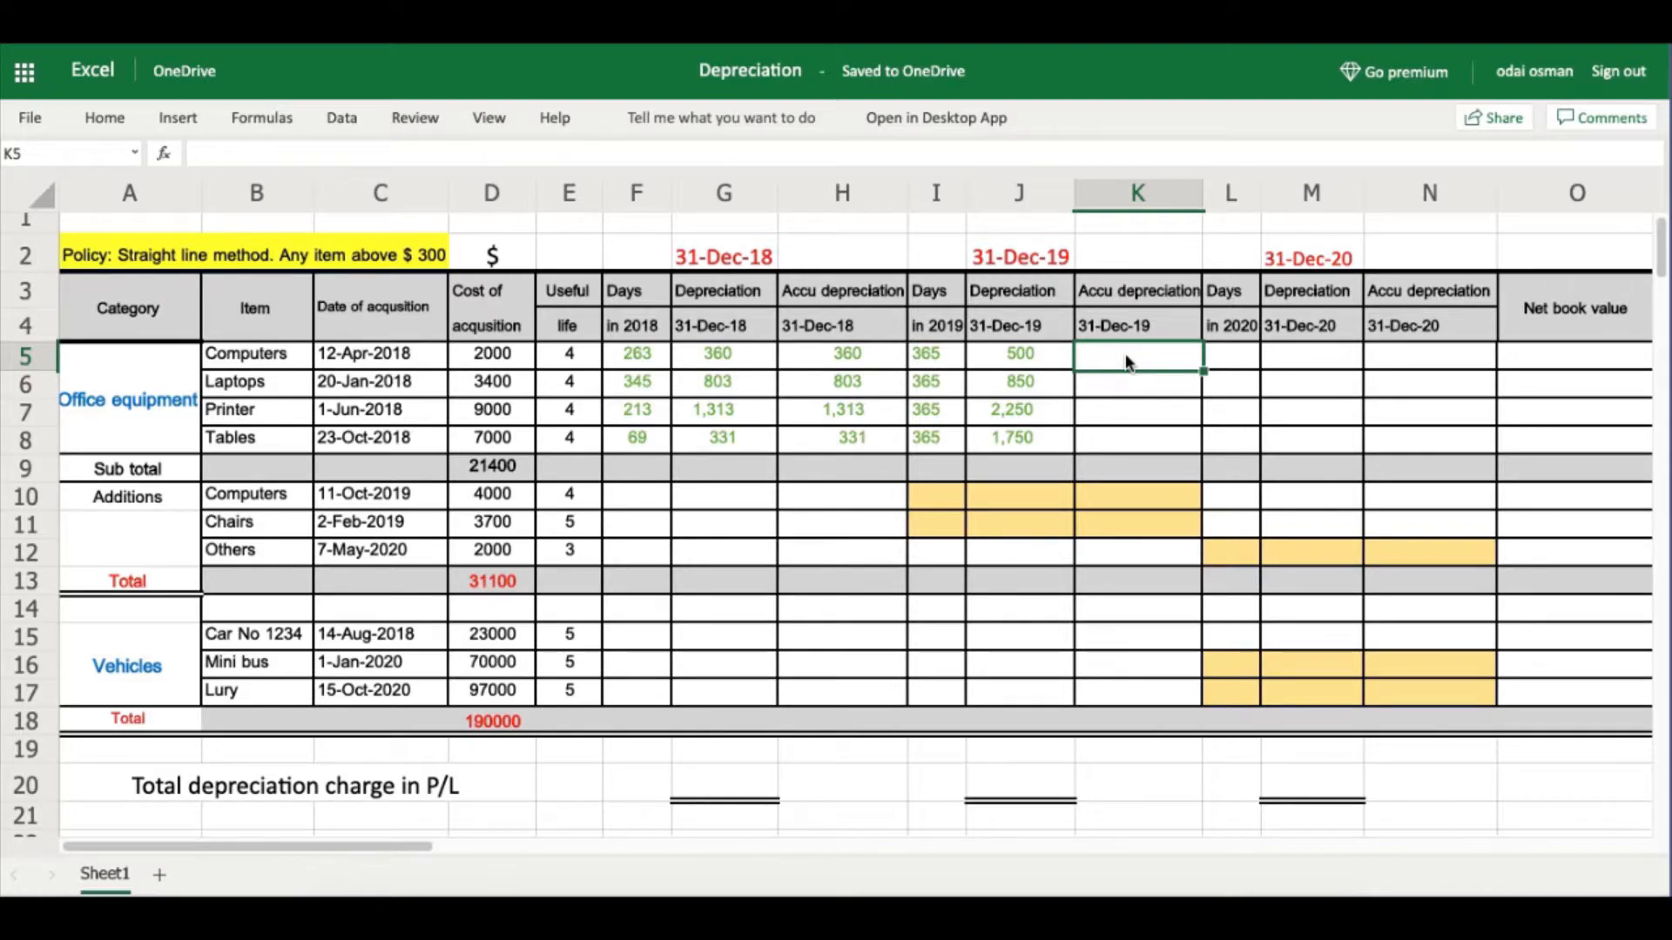
type("=")
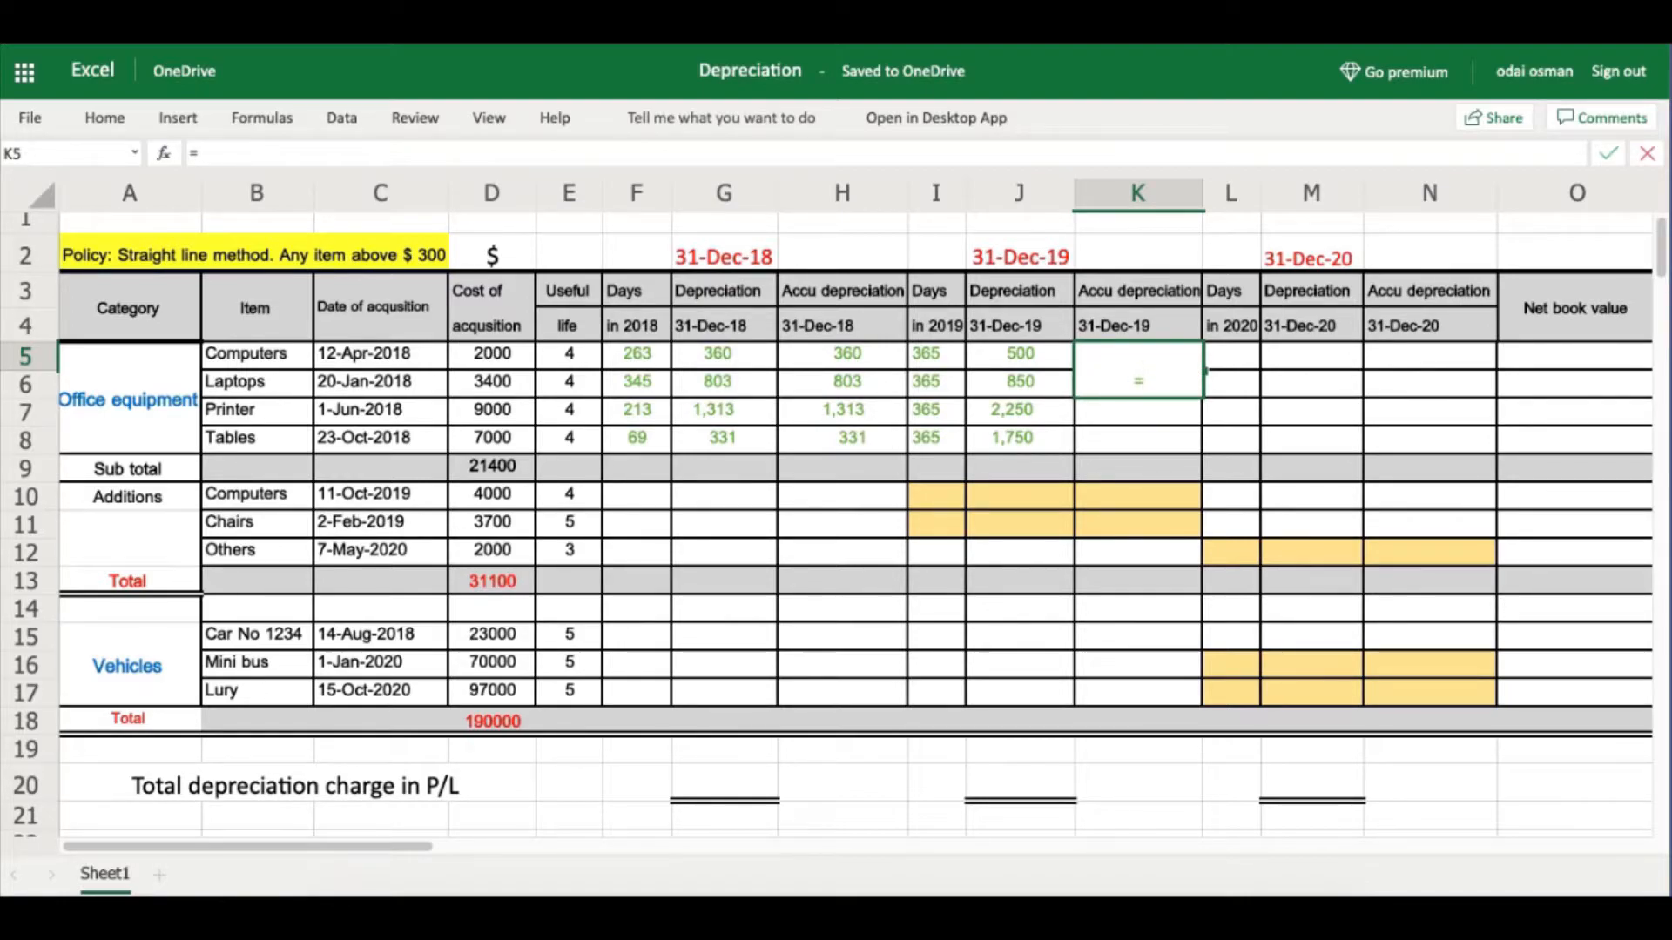
left_click(853, 357)
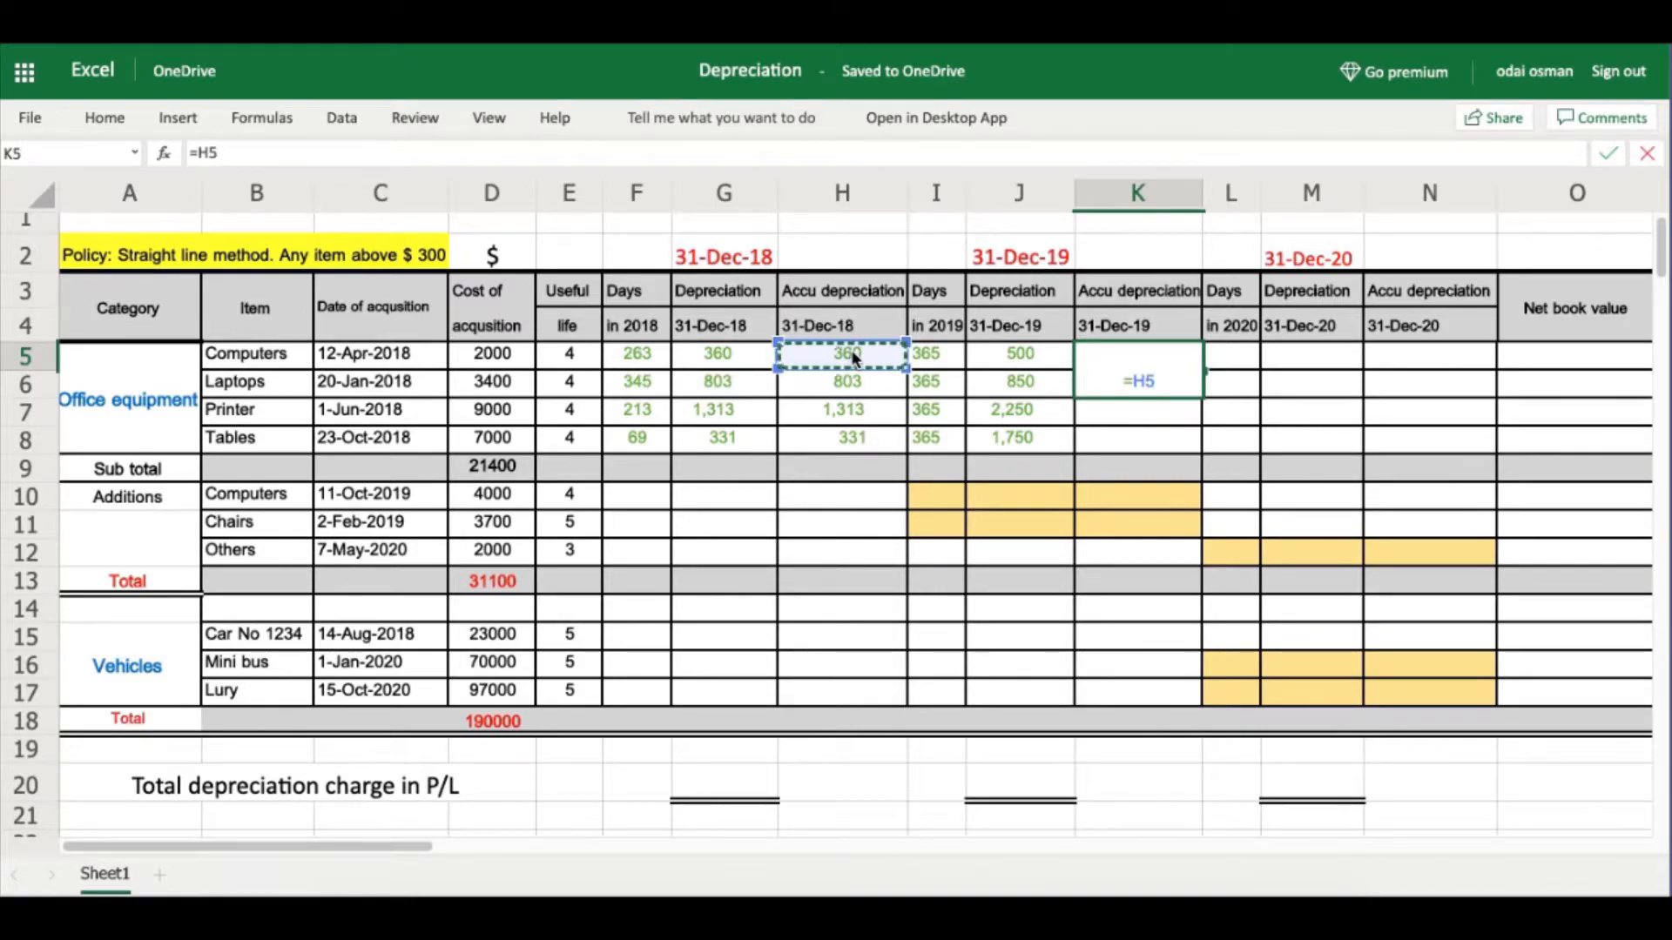
type("+")
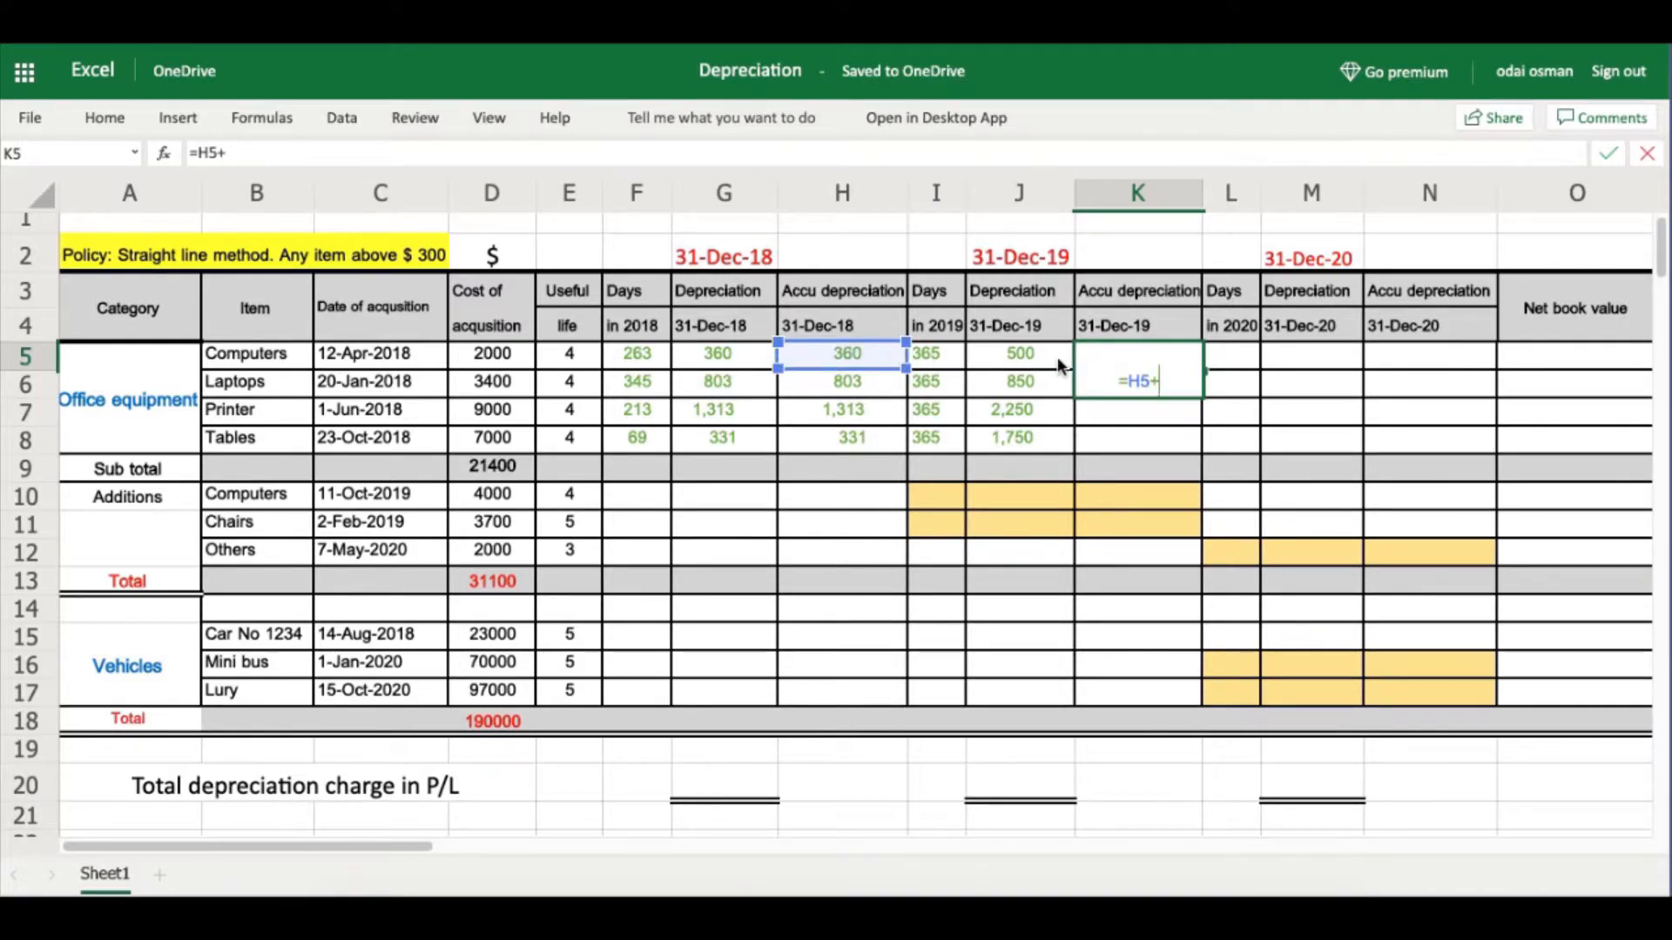
left_click(1035, 357)
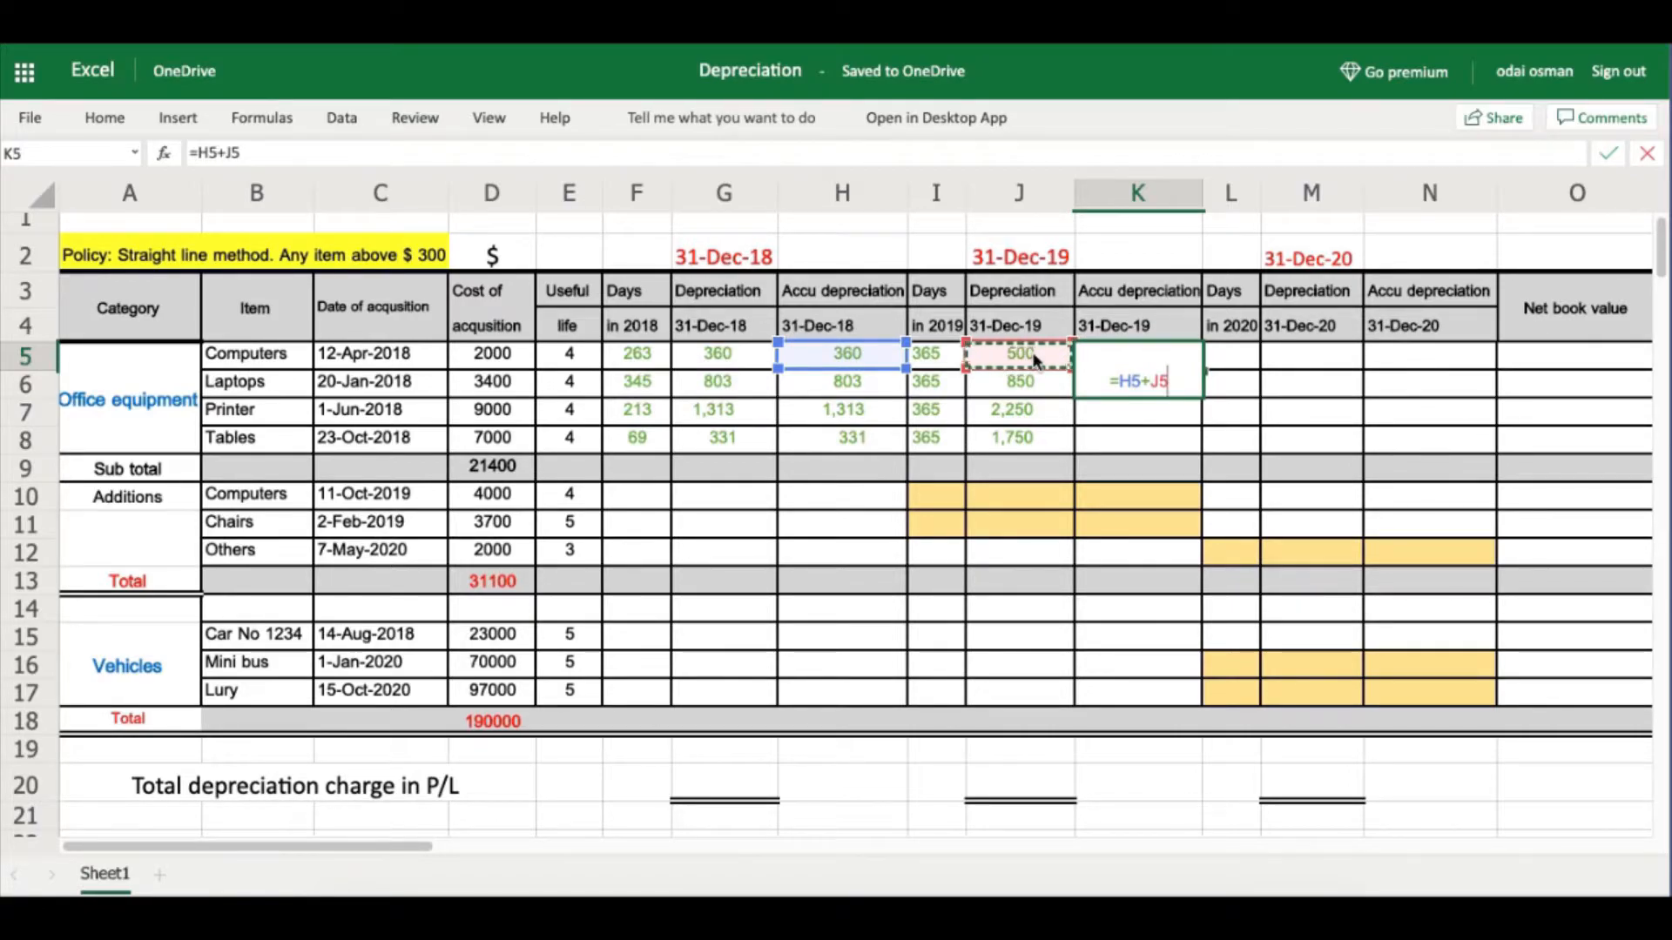
key("Return")
left_click(1163, 358)
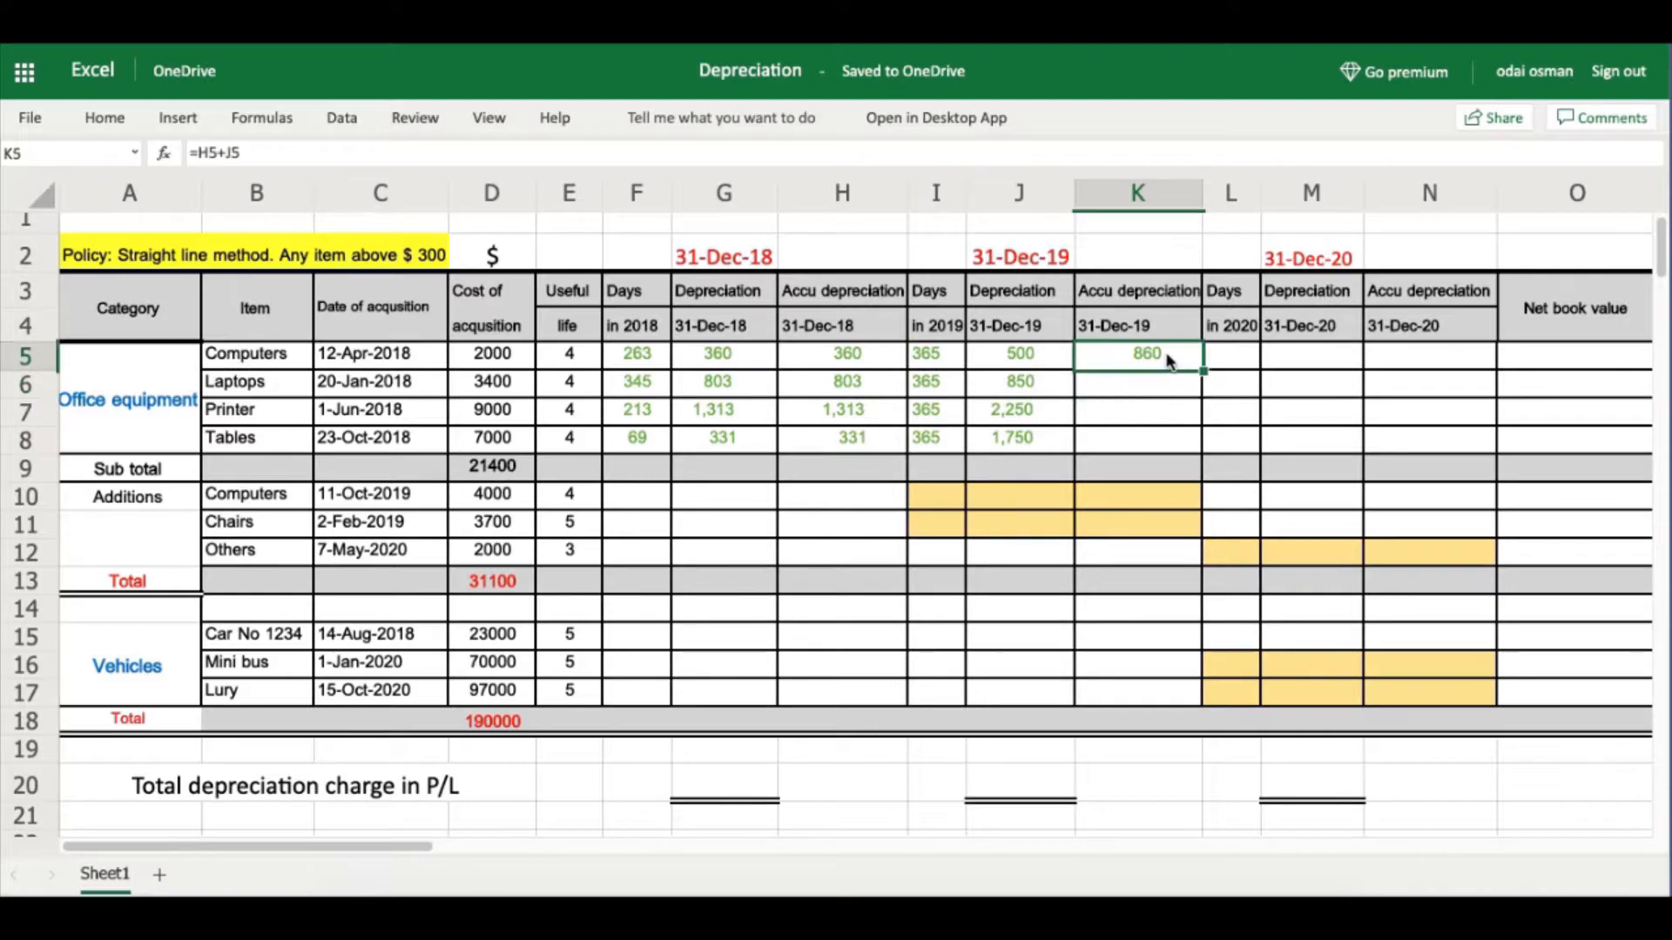
left_click_drag(1202, 371, 1202, 435)
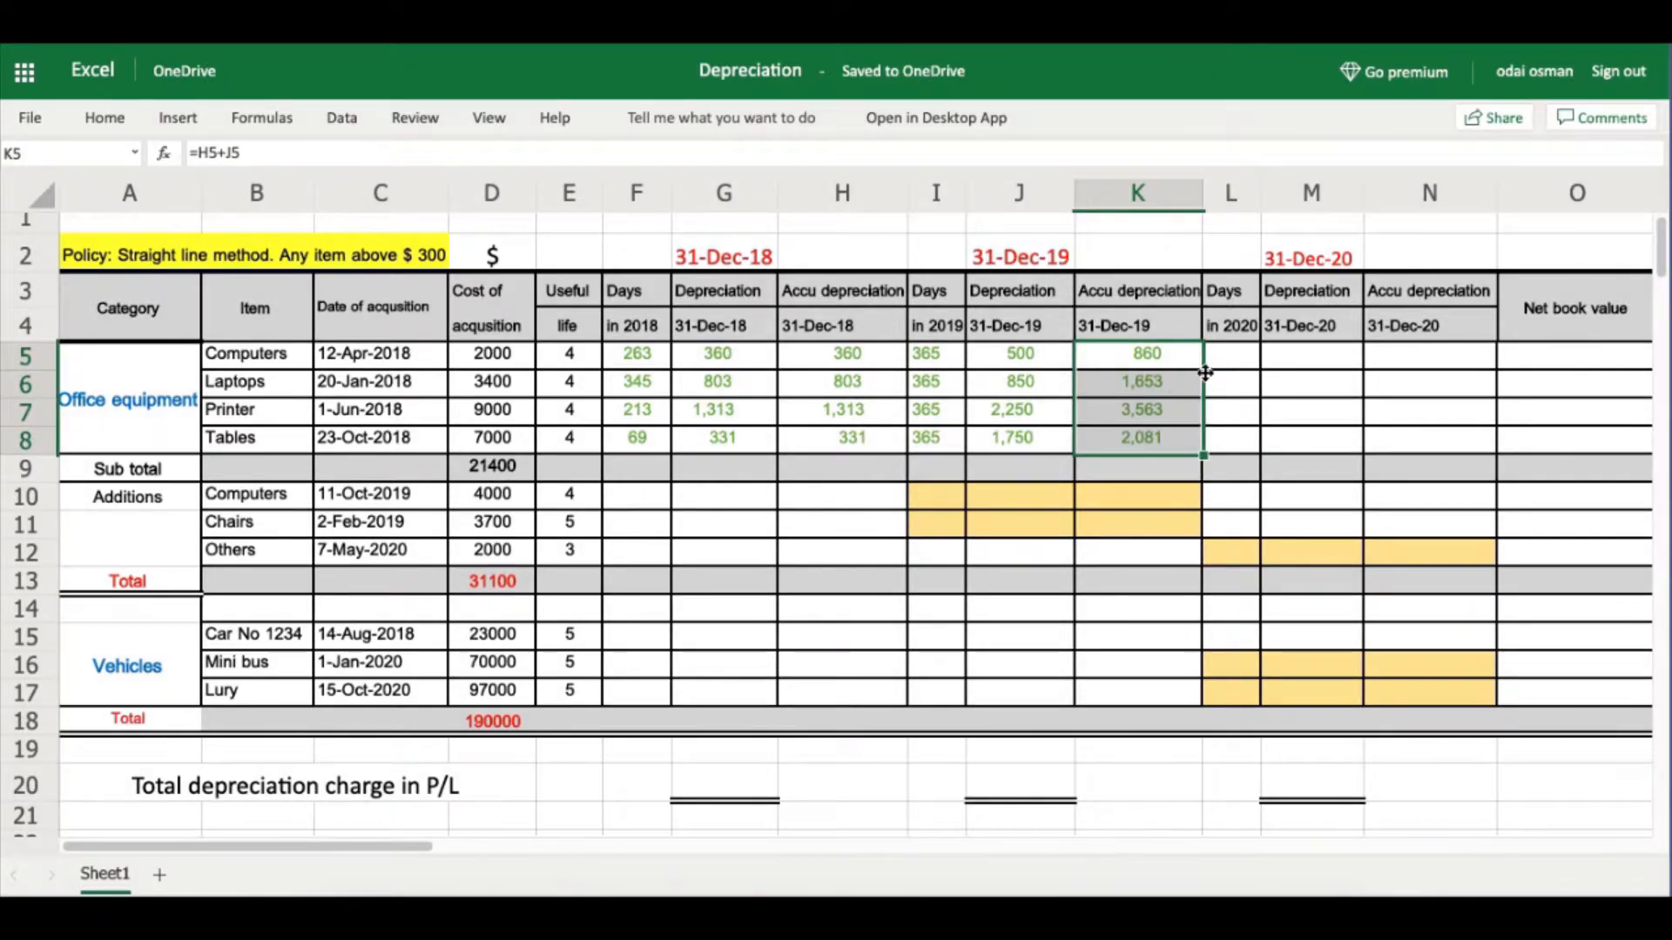
Enter 365 as the 2020 days in L5 and copy it down to L8 for the original office equipment.
left_click(1226, 364)
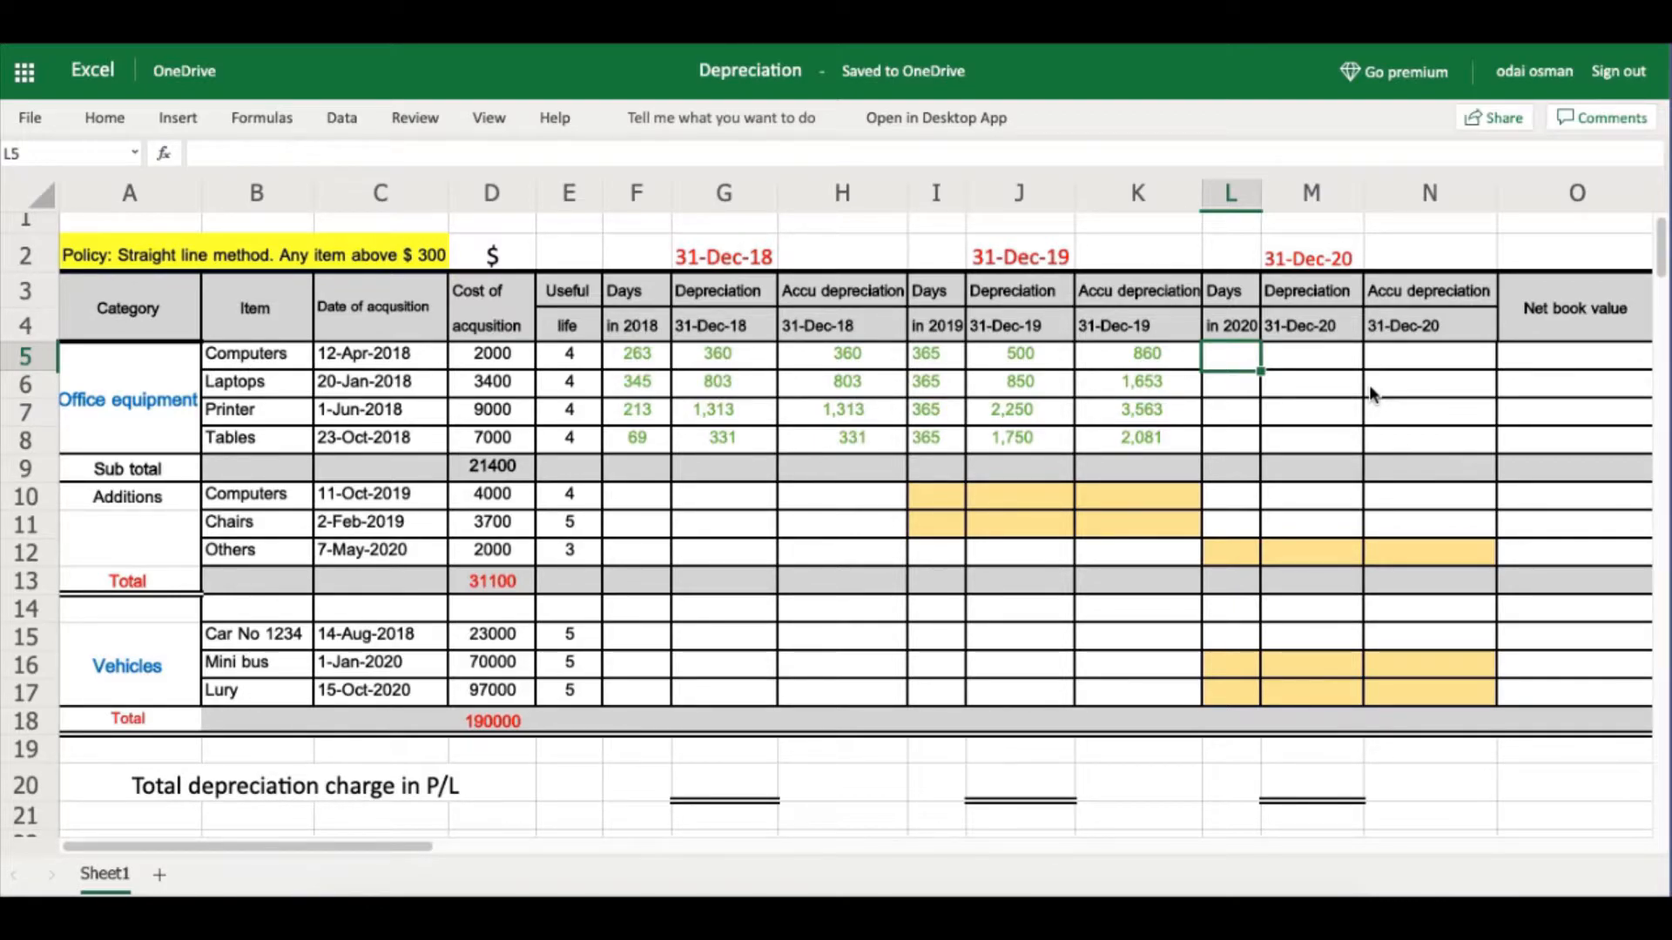
type("3")
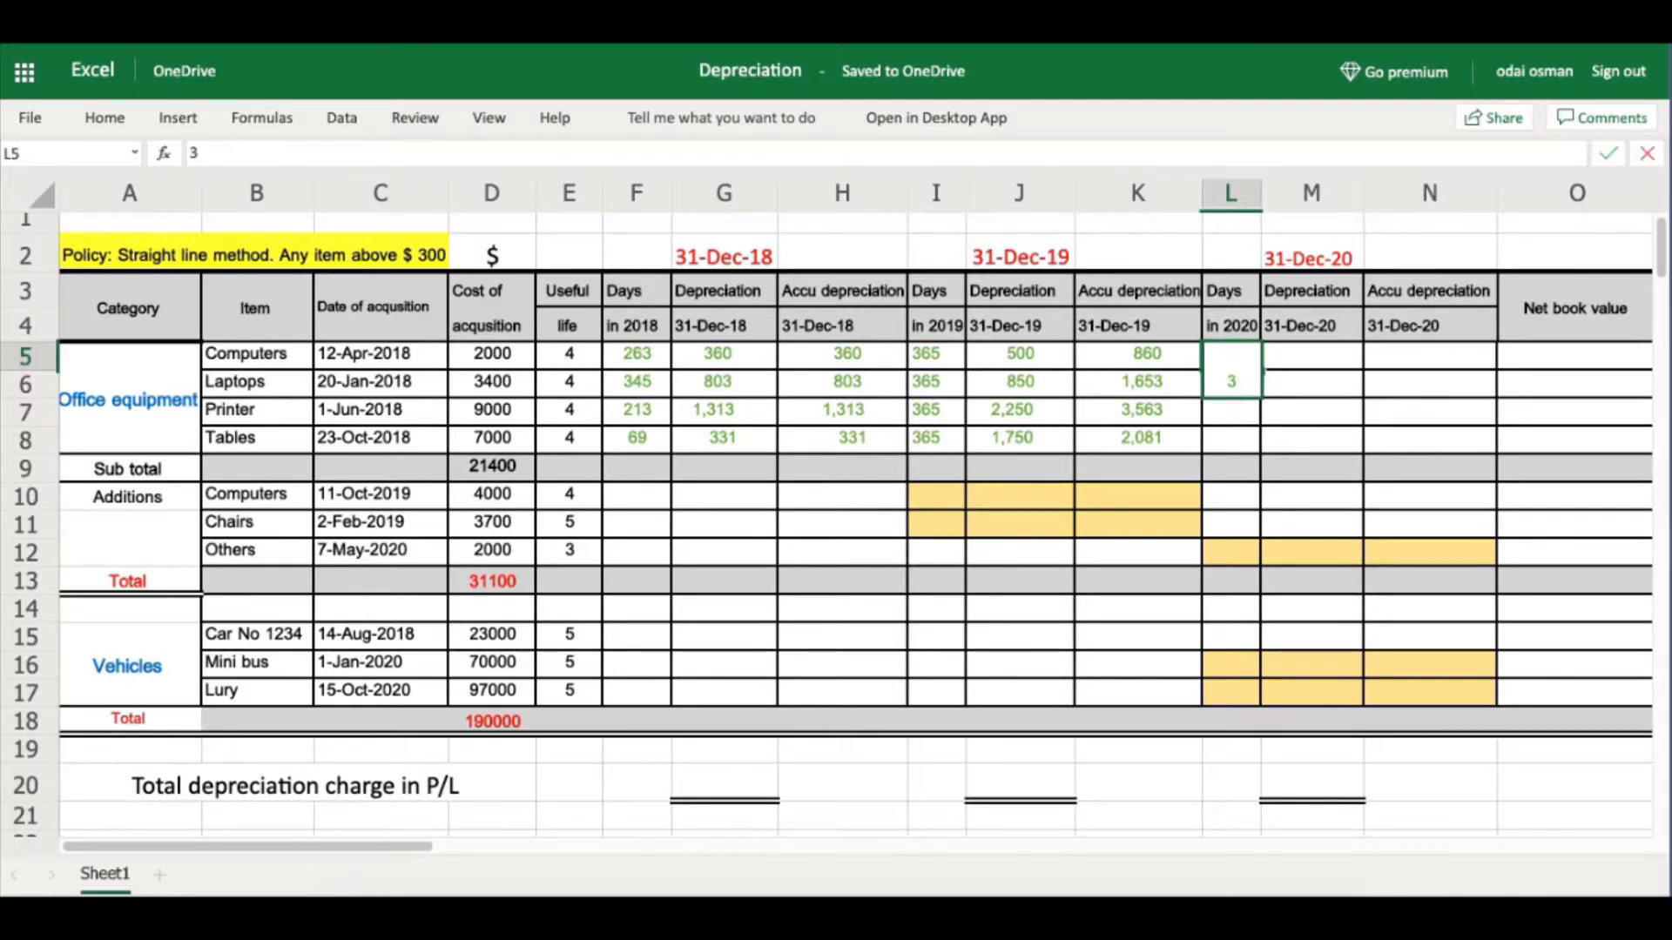
type("65")
key("Return")
left_click(1227, 351)
left_click_drag(1261, 371, 1263, 455)
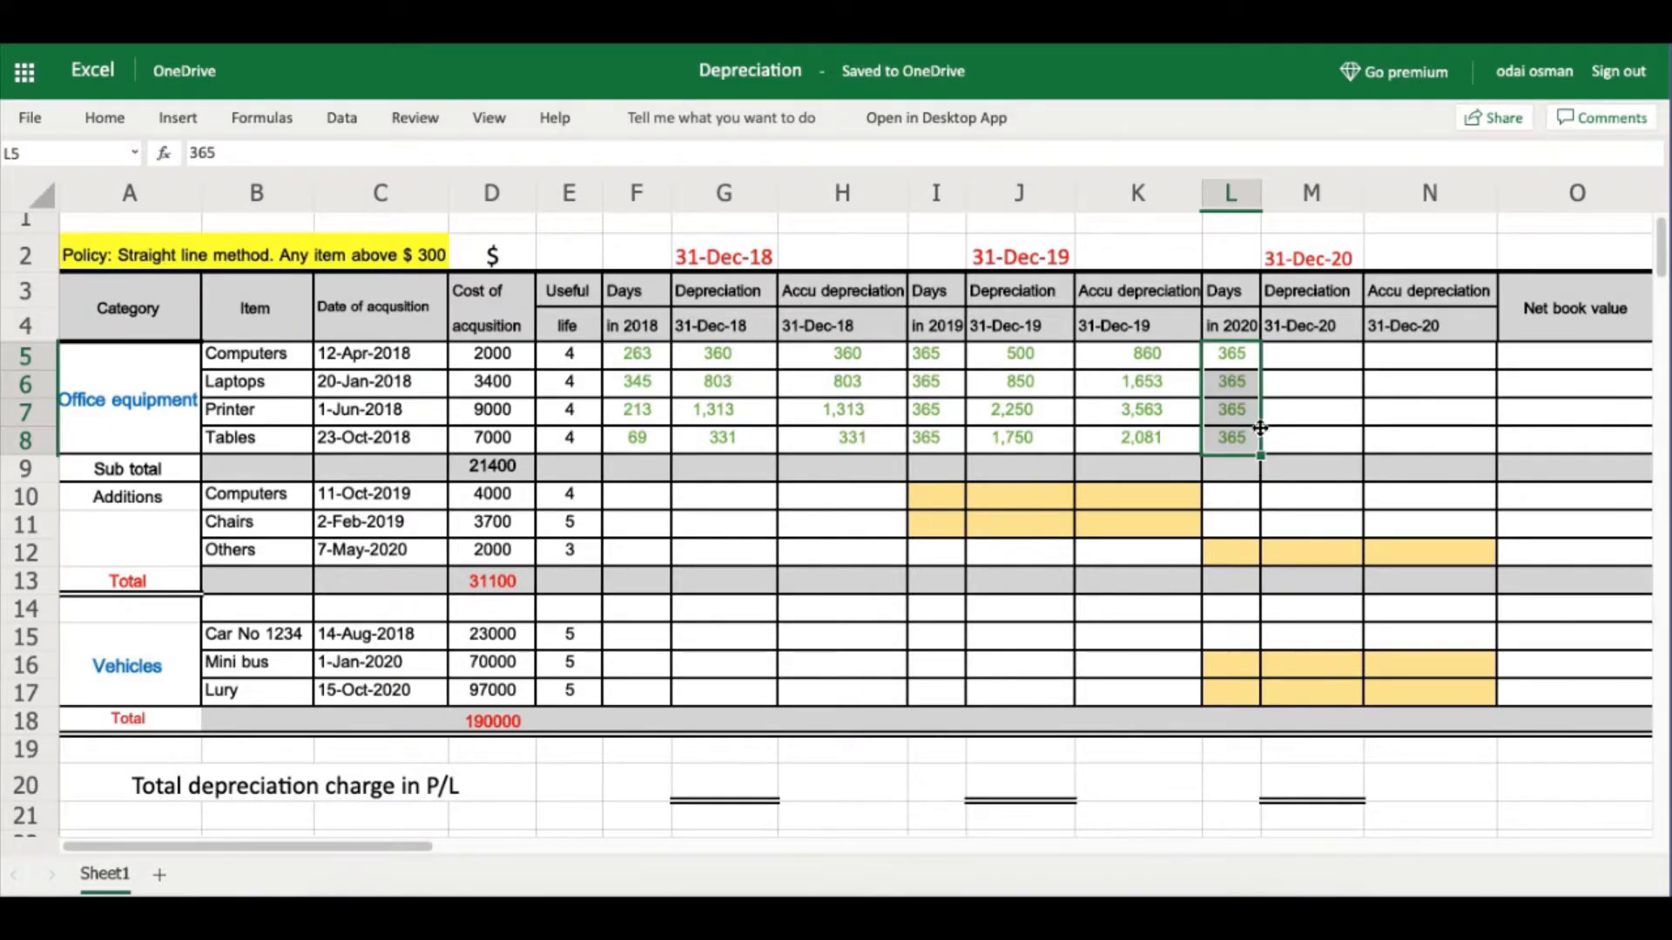
Calculate the full-year 2020 depreciation in M5 with =D5/E5 and fill the formula down to M8.
left_click(1311, 357)
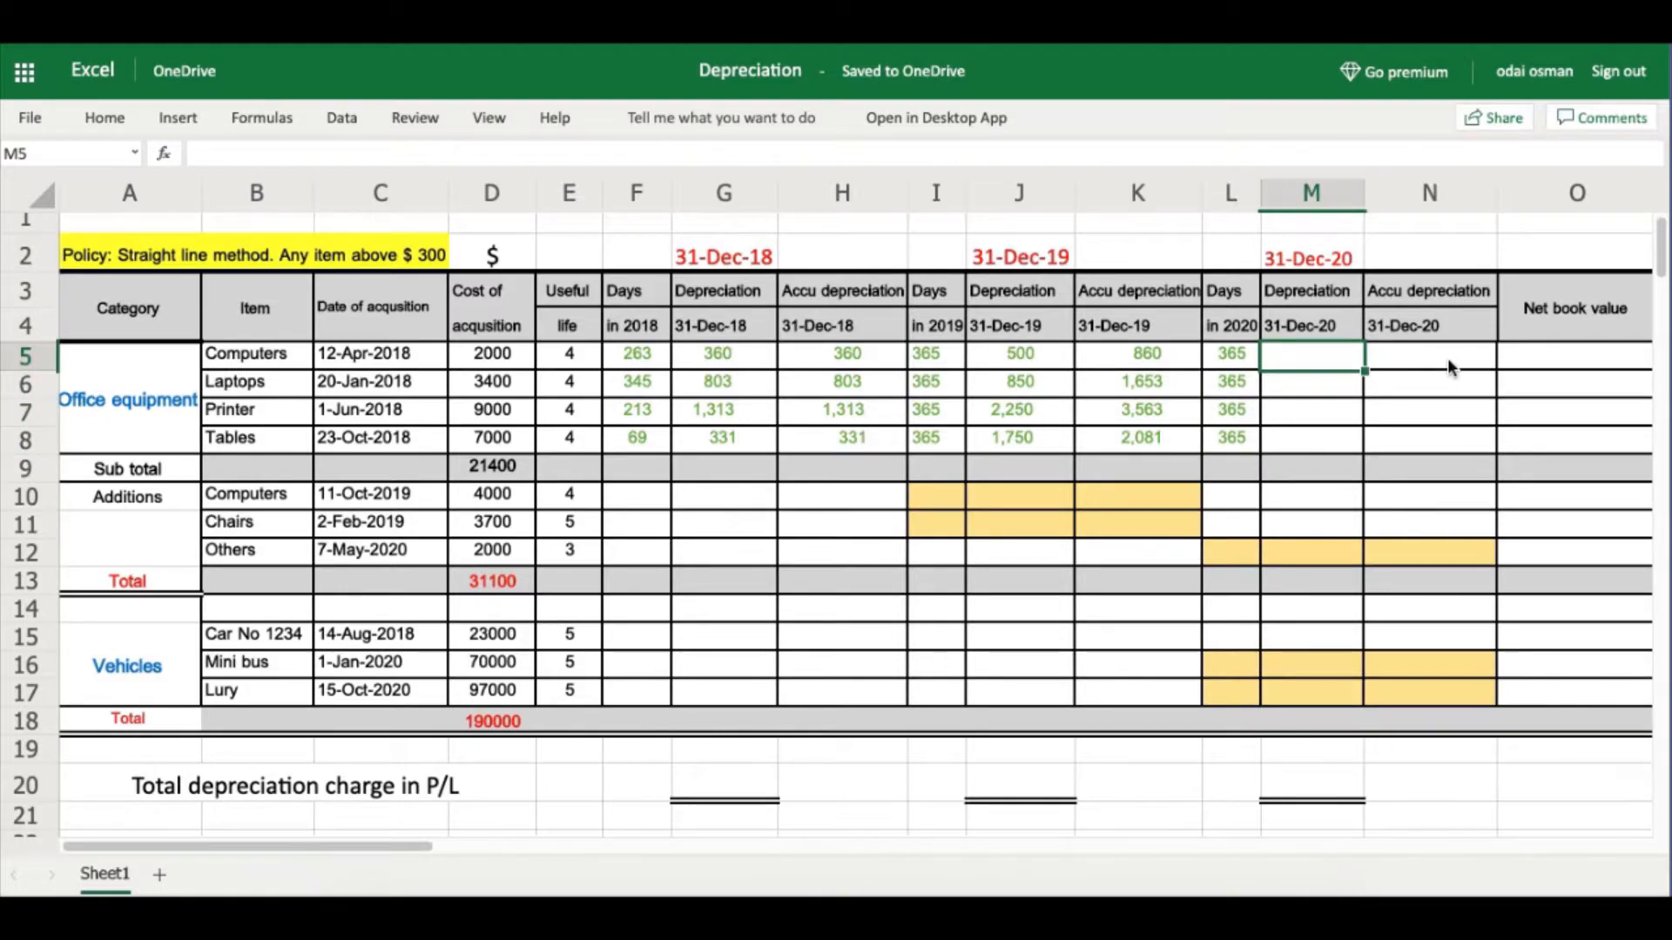
type("=")
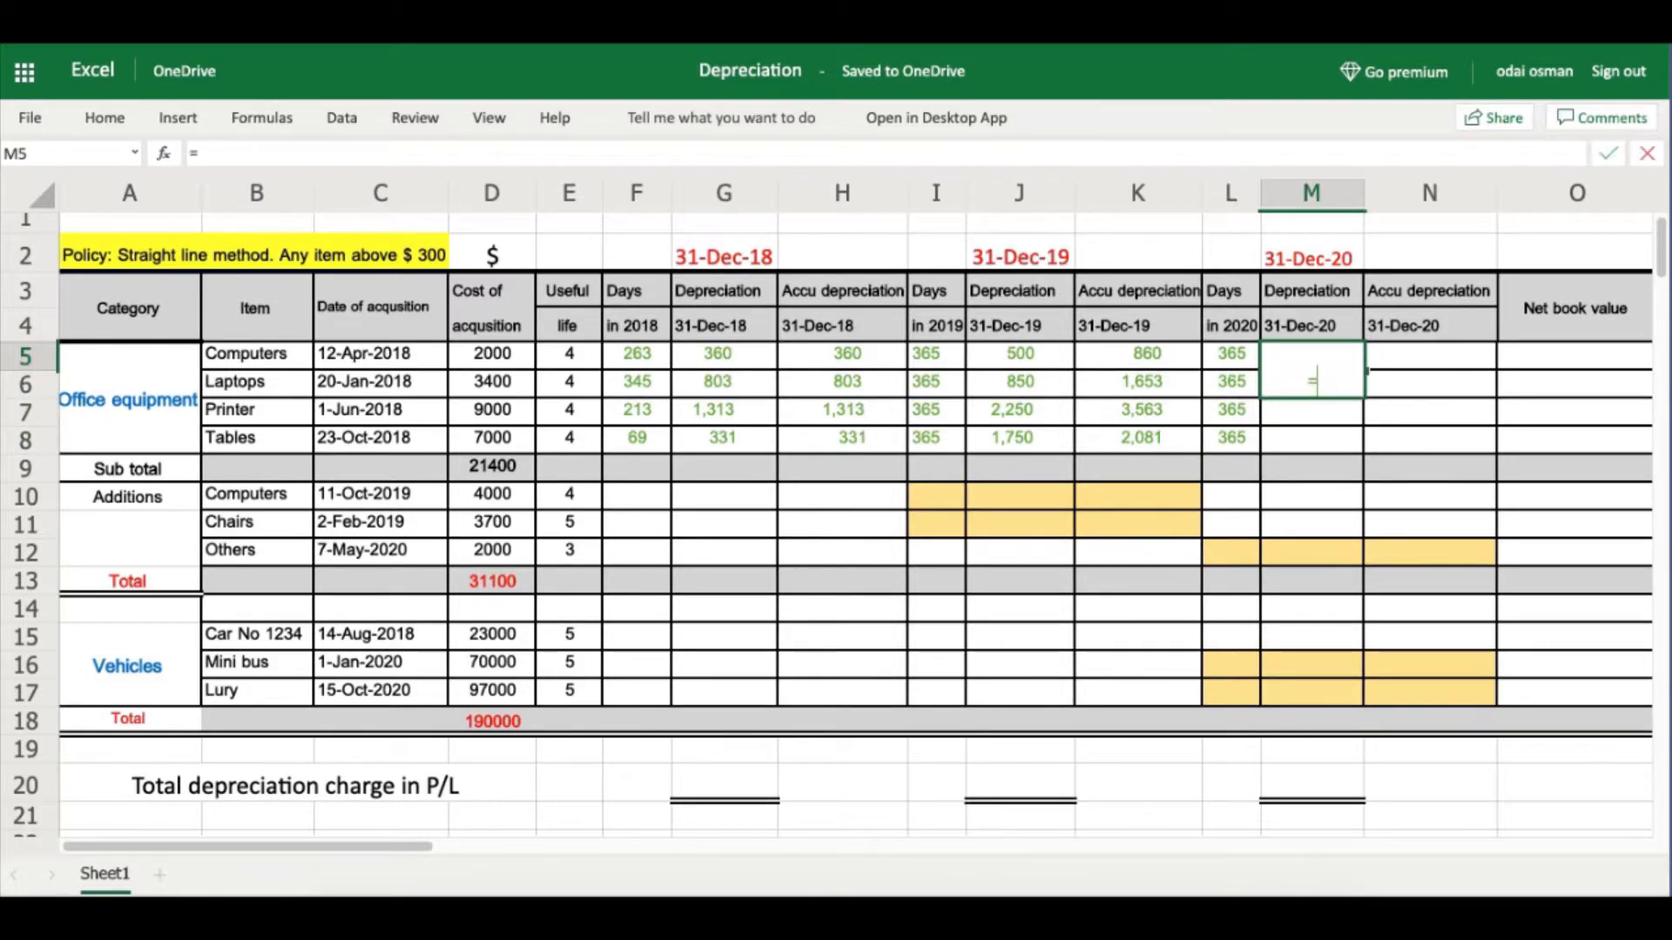
left_click(495, 355)
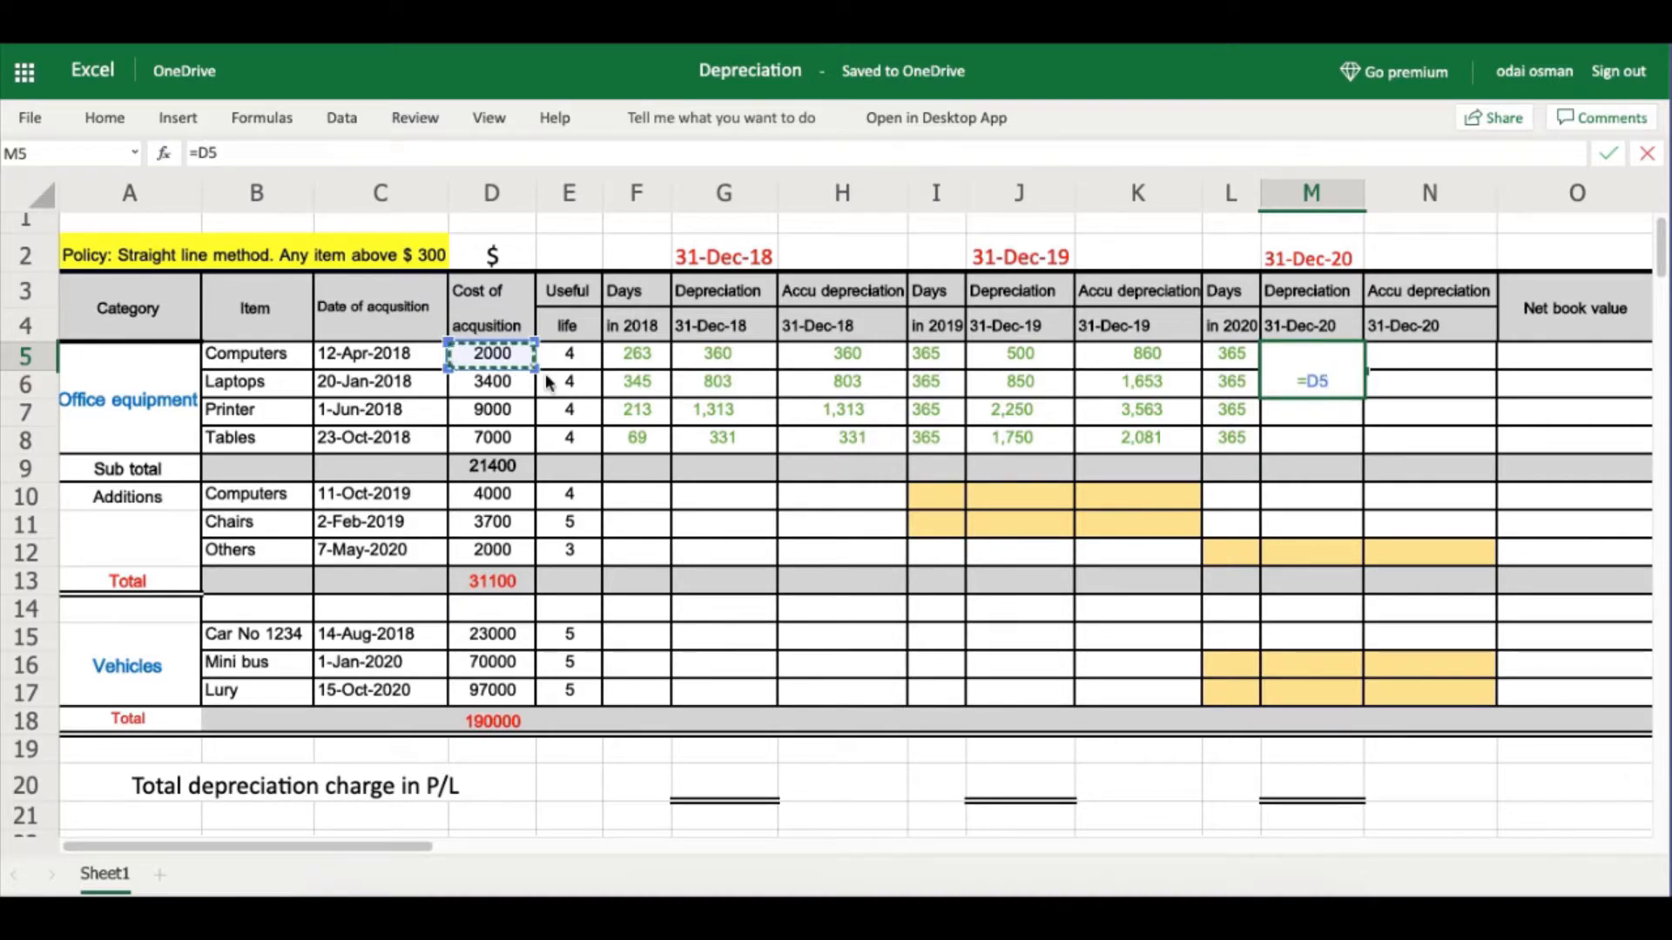
type("/")
left_click(562, 356)
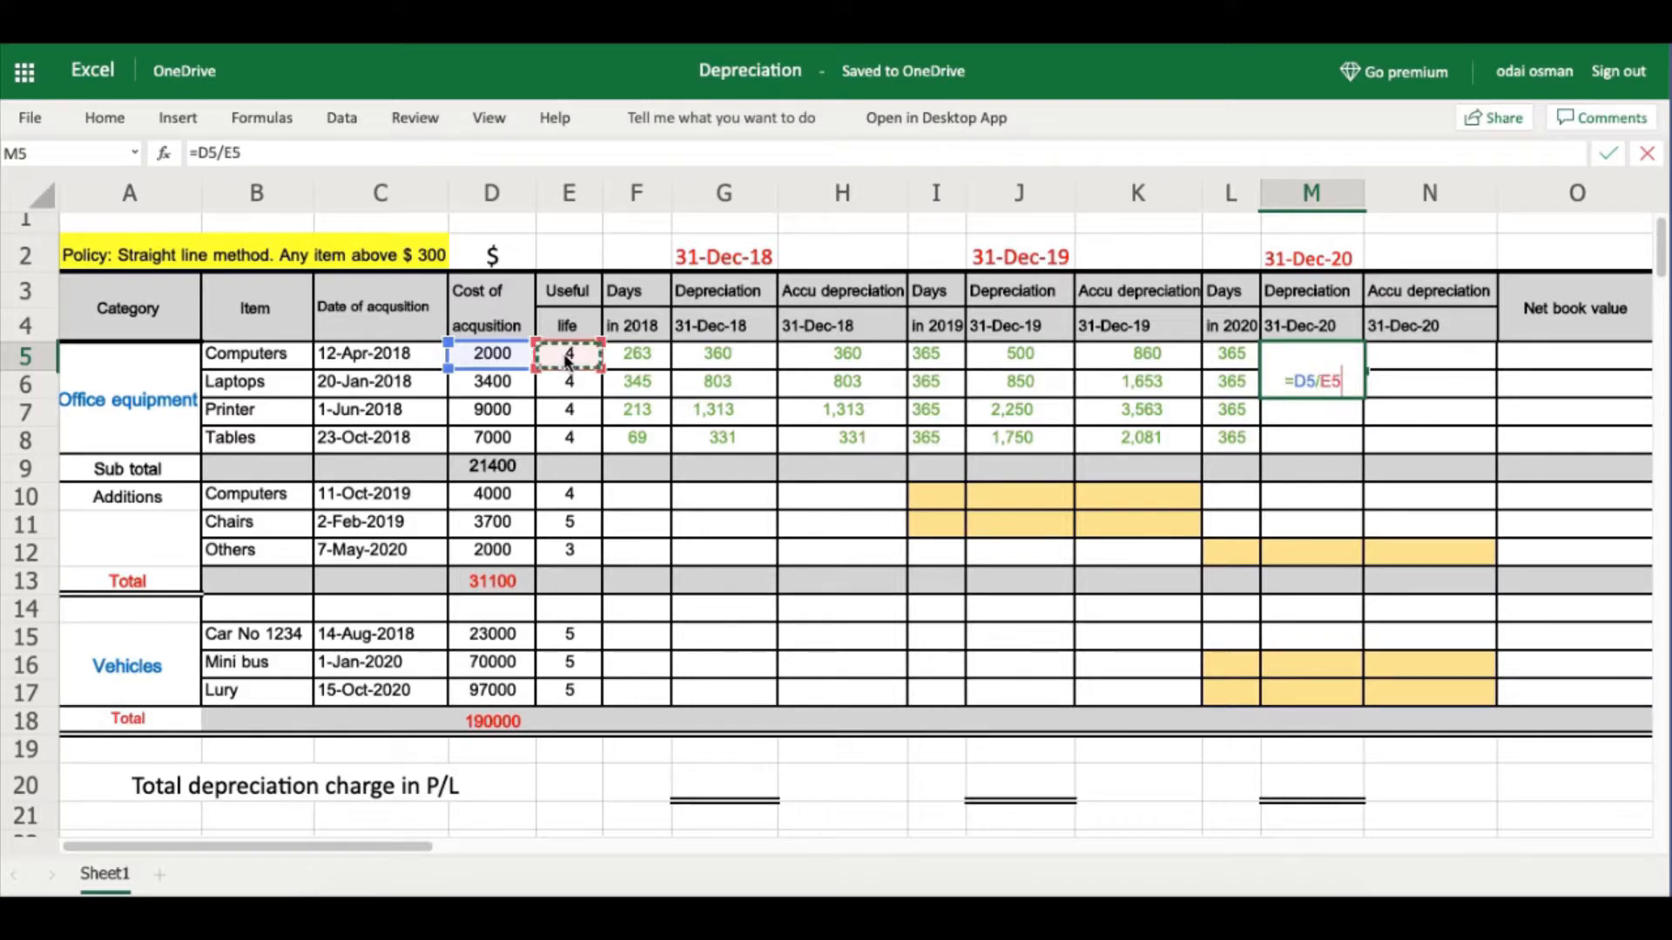
key("Return")
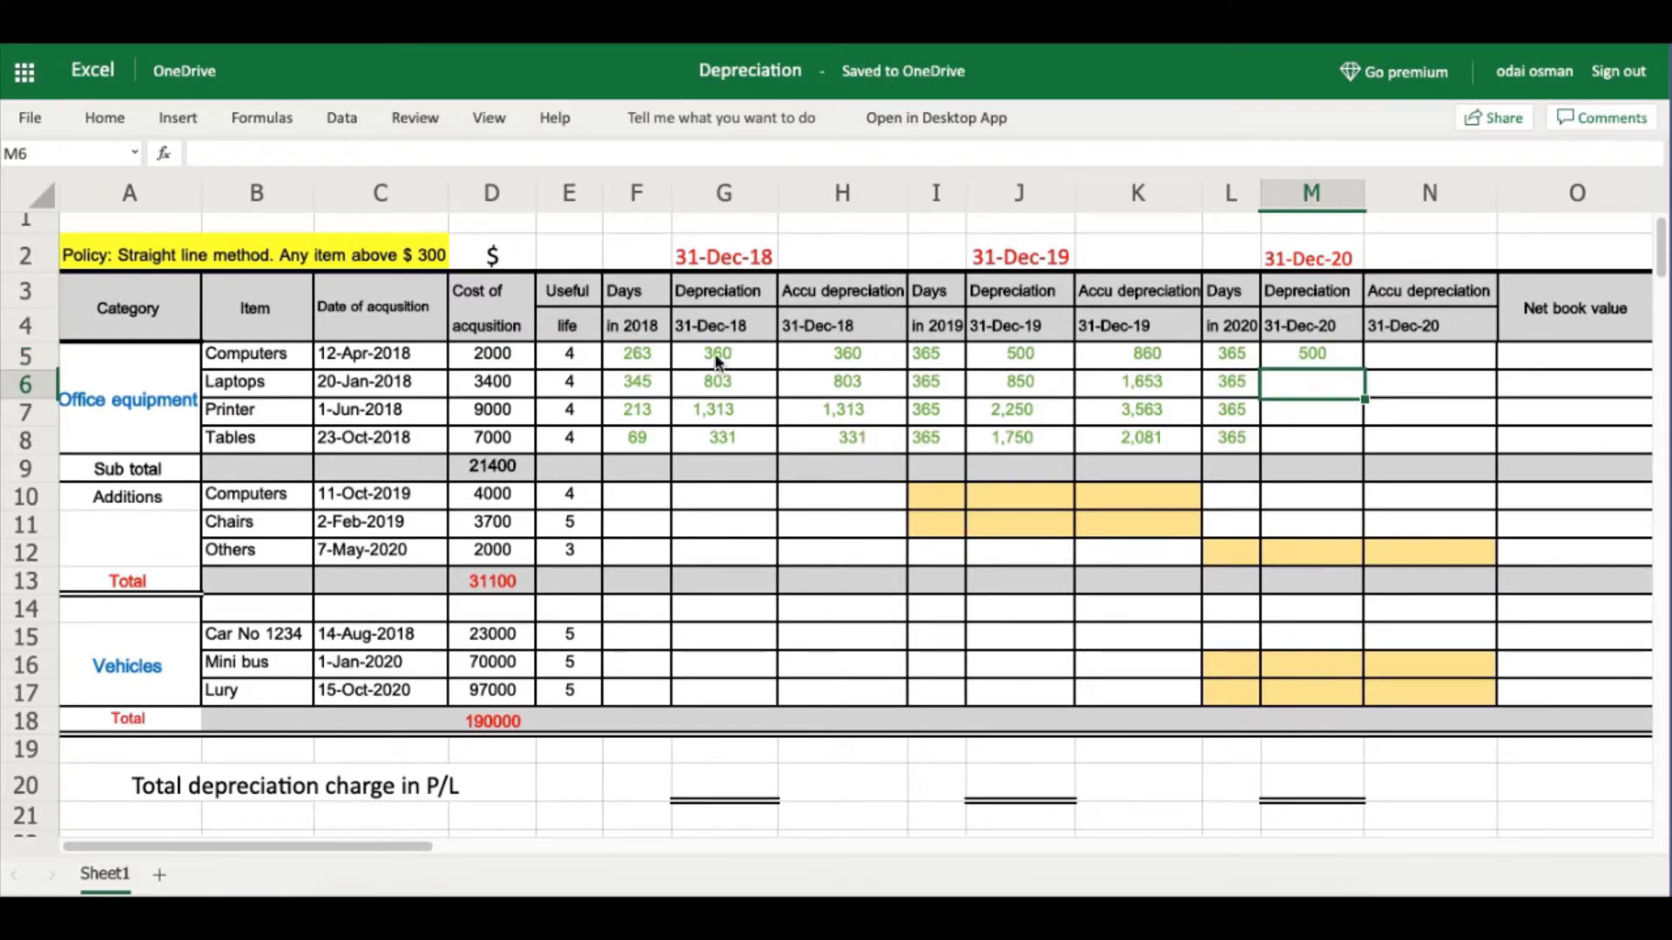
left_click(1282, 360)
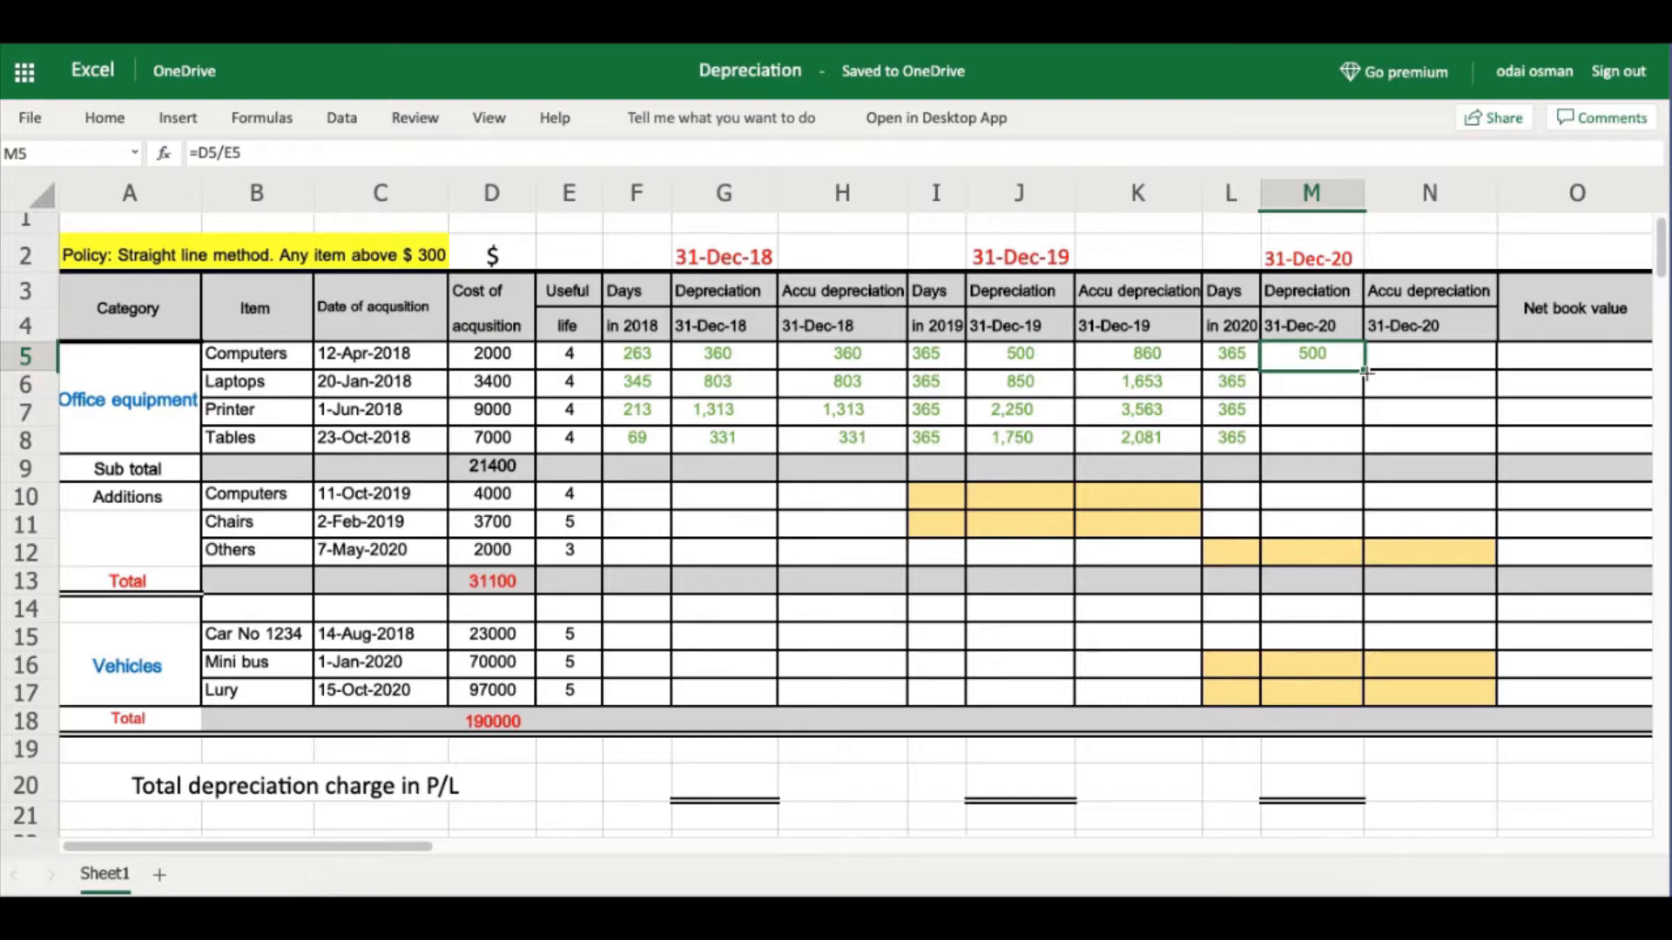
left_click_drag(1363, 371, 1358, 436)
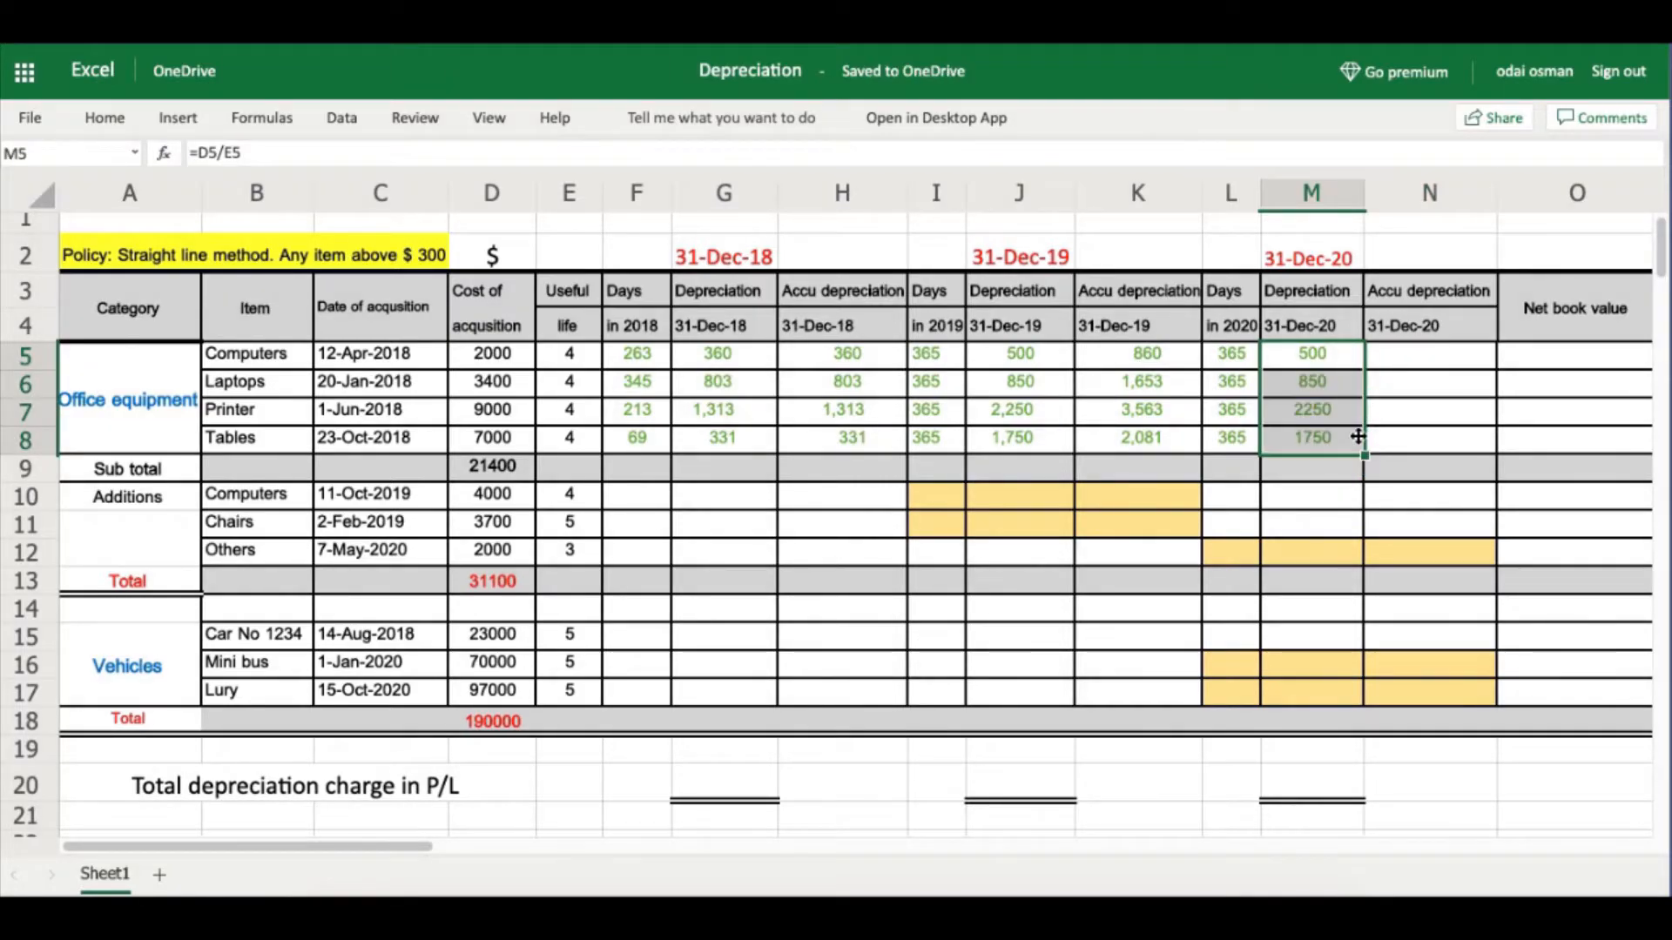
Calculate the 2020 accumulated depreciation in N5 with =K5+M5 and fill the formula down to N8.
left_click(1313, 366)
left_click(1428, 364)
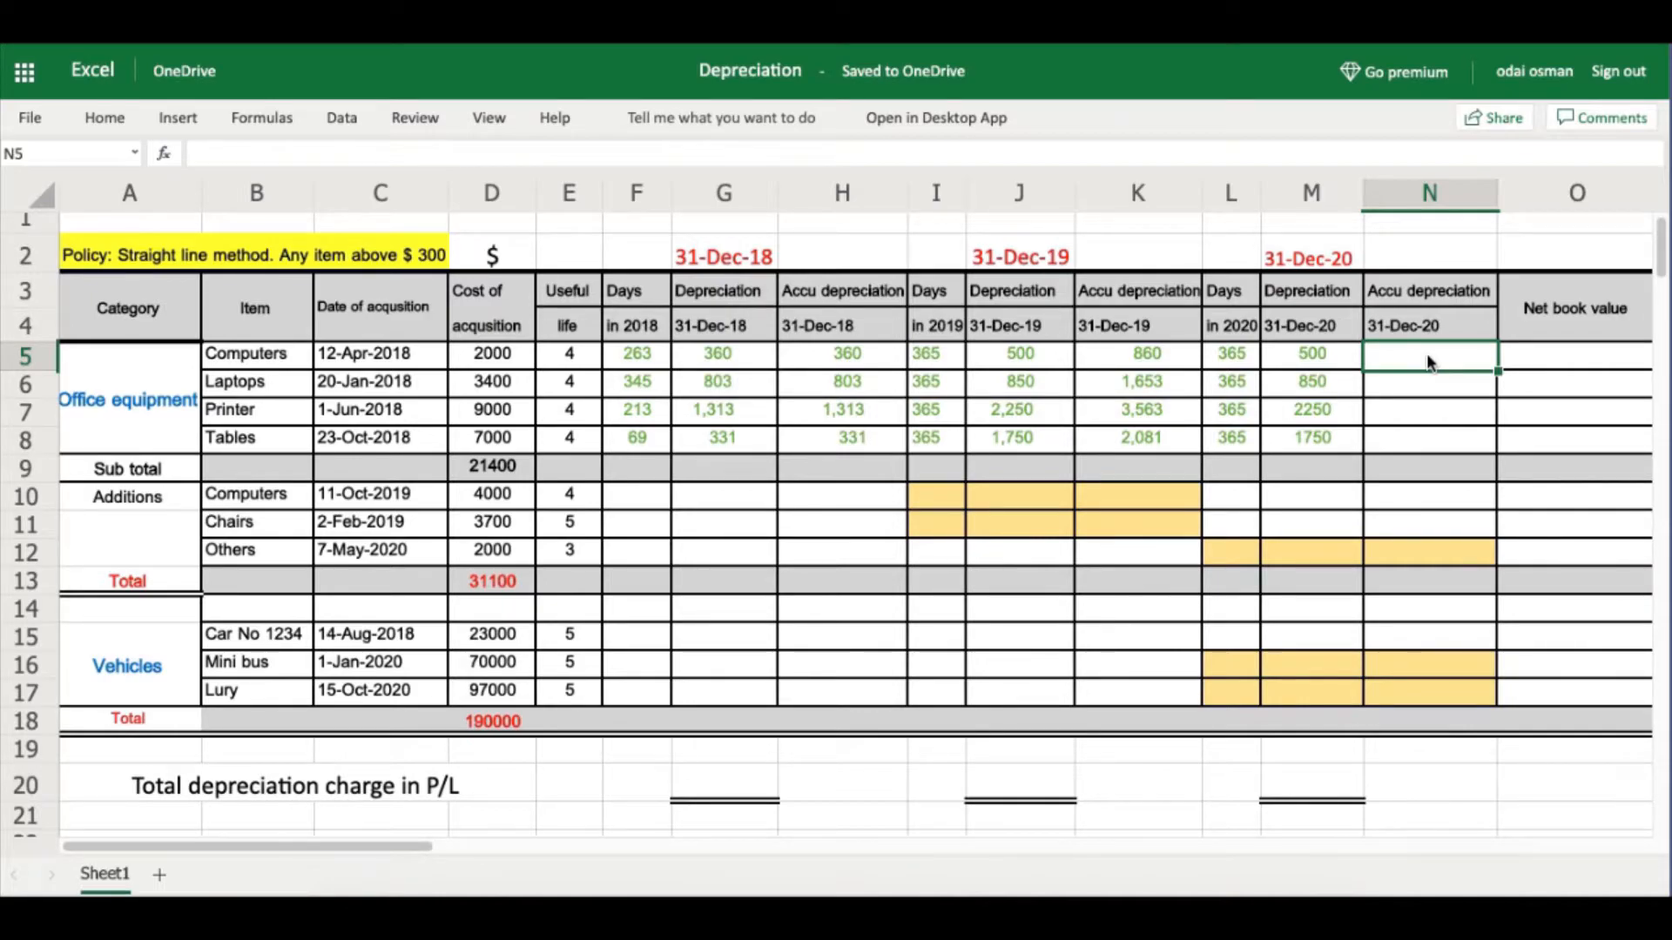
type("=")
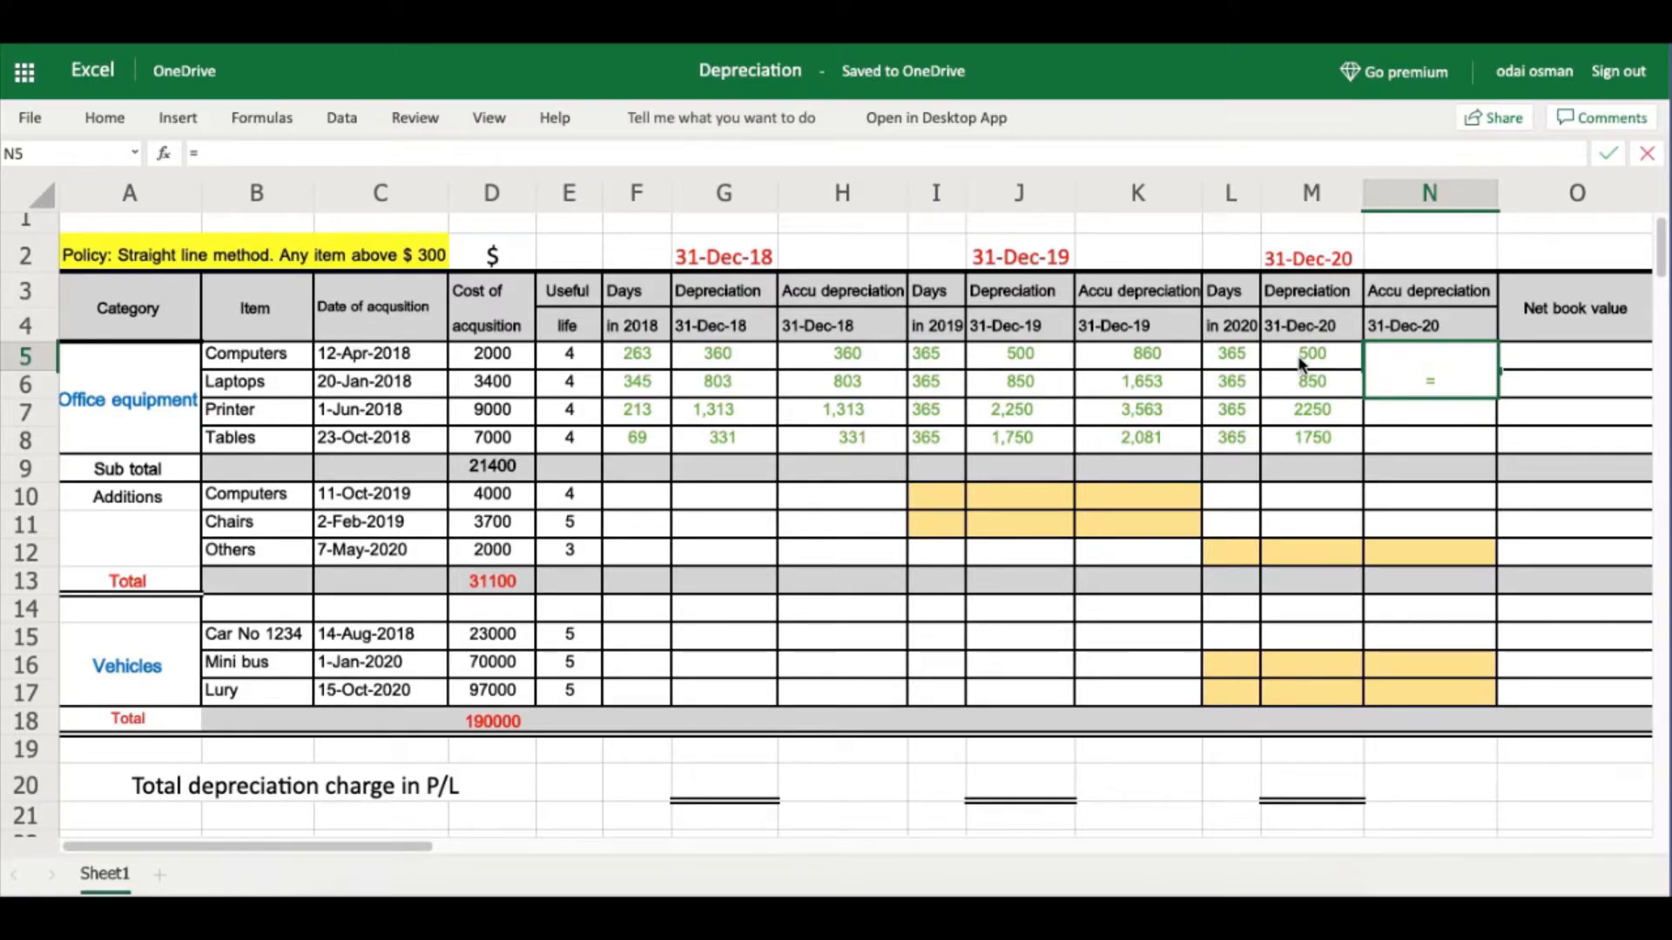
left_click(1135, 352)
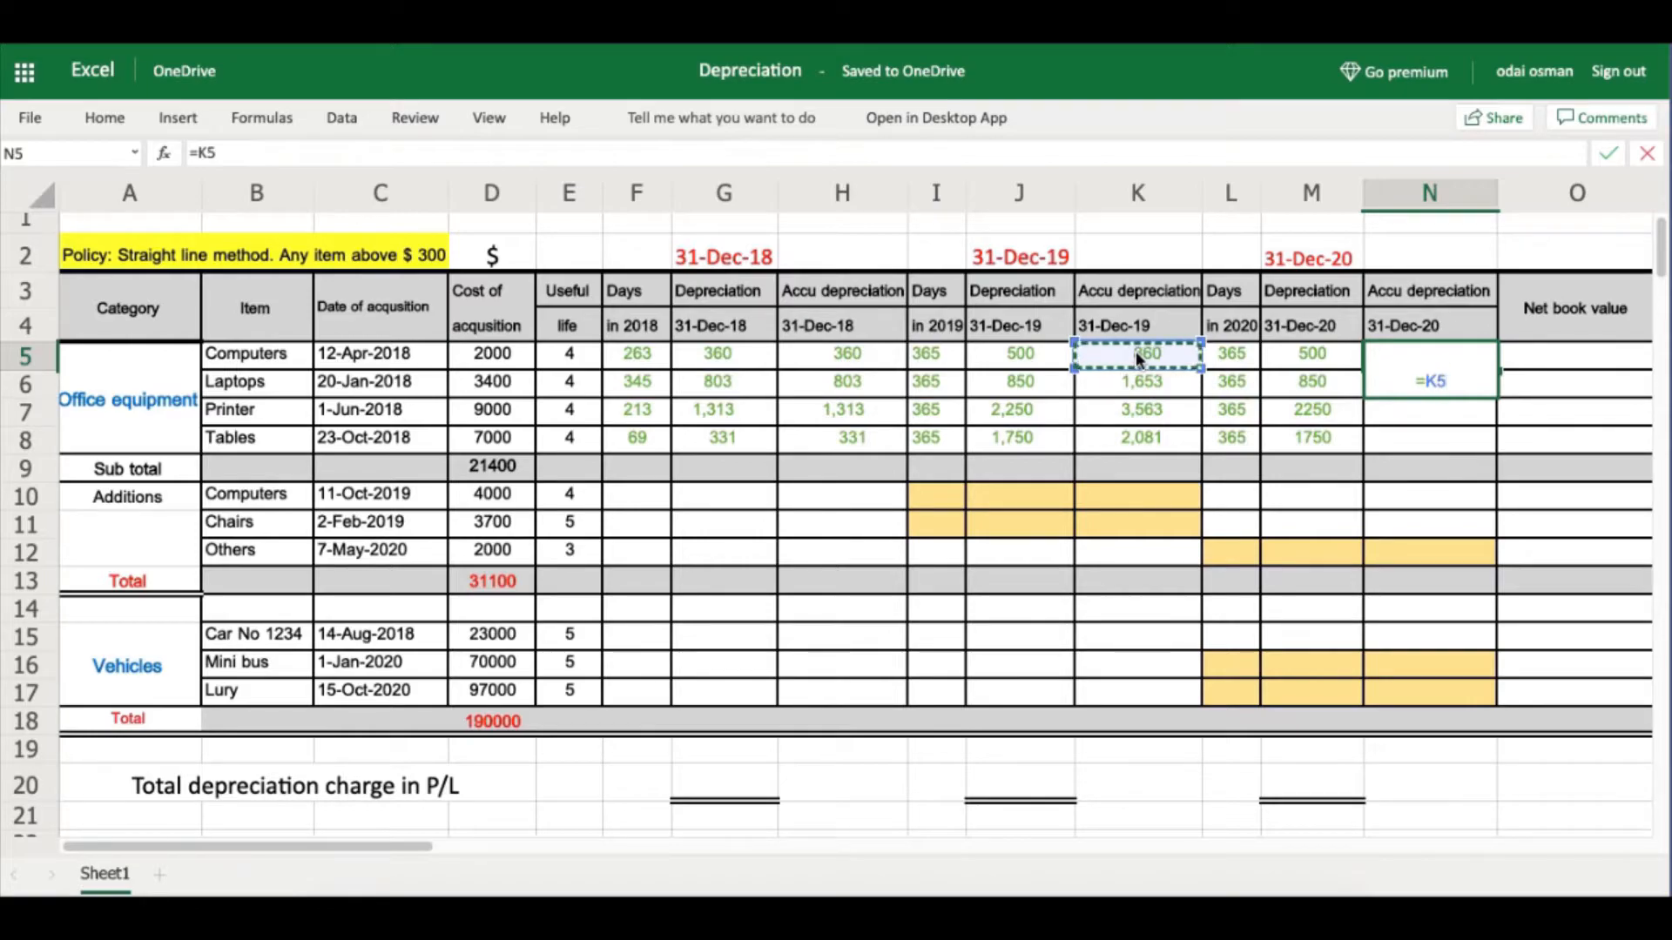
type("+")
left_click(1304, 354)
key("Return")
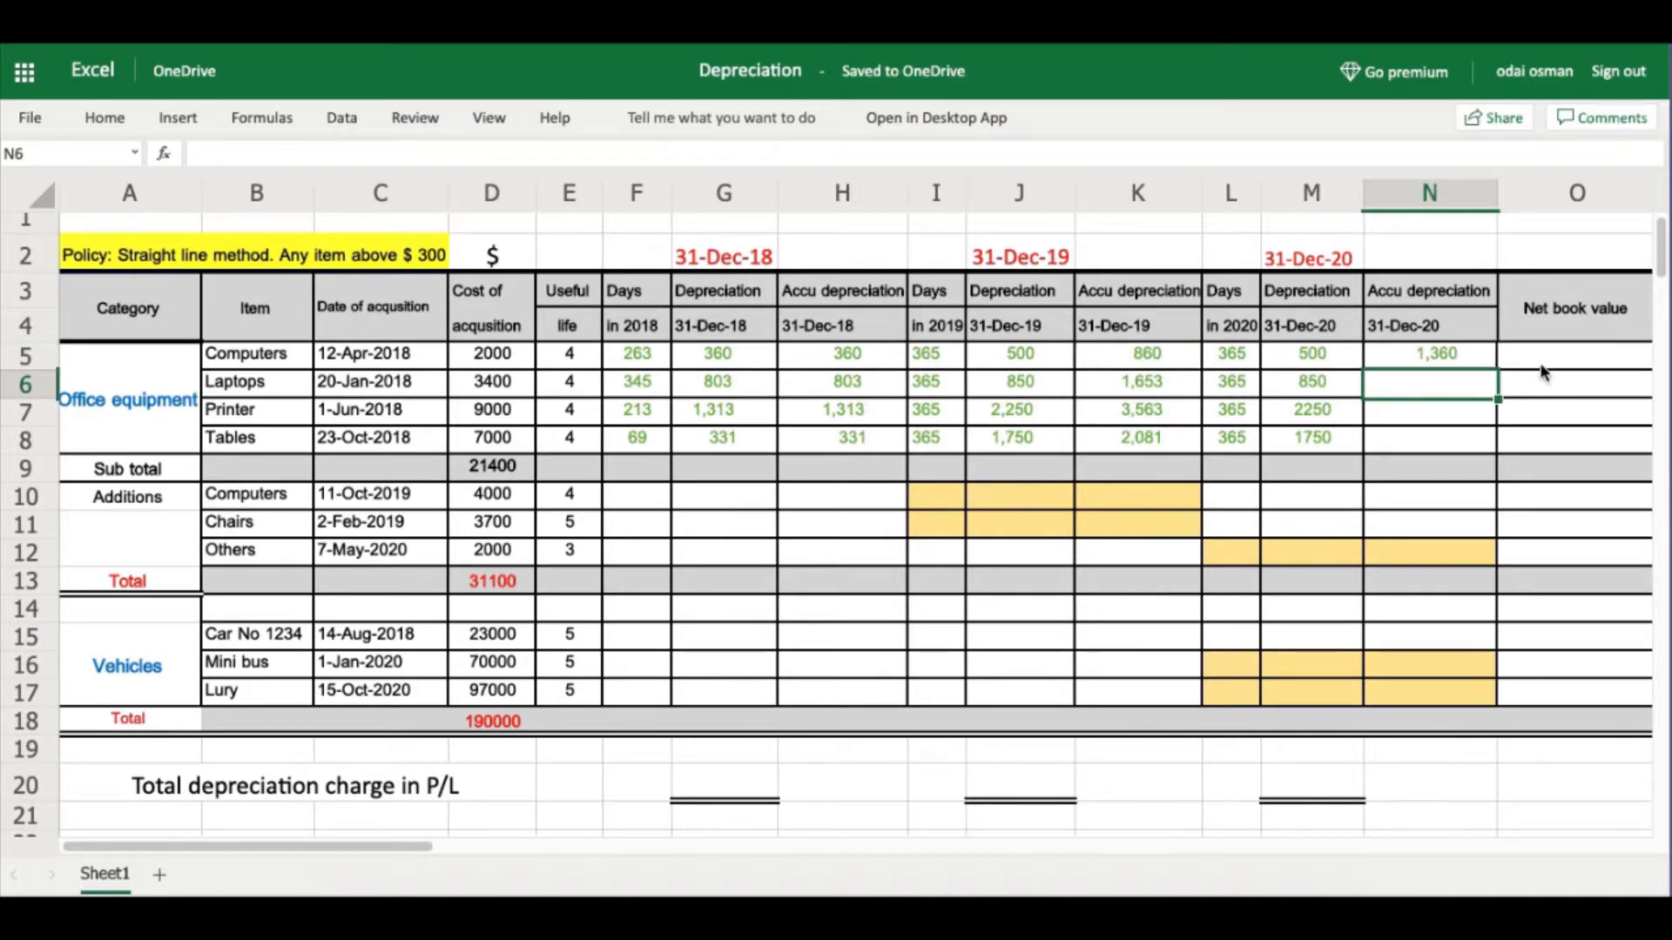
left_click(1446, 351)
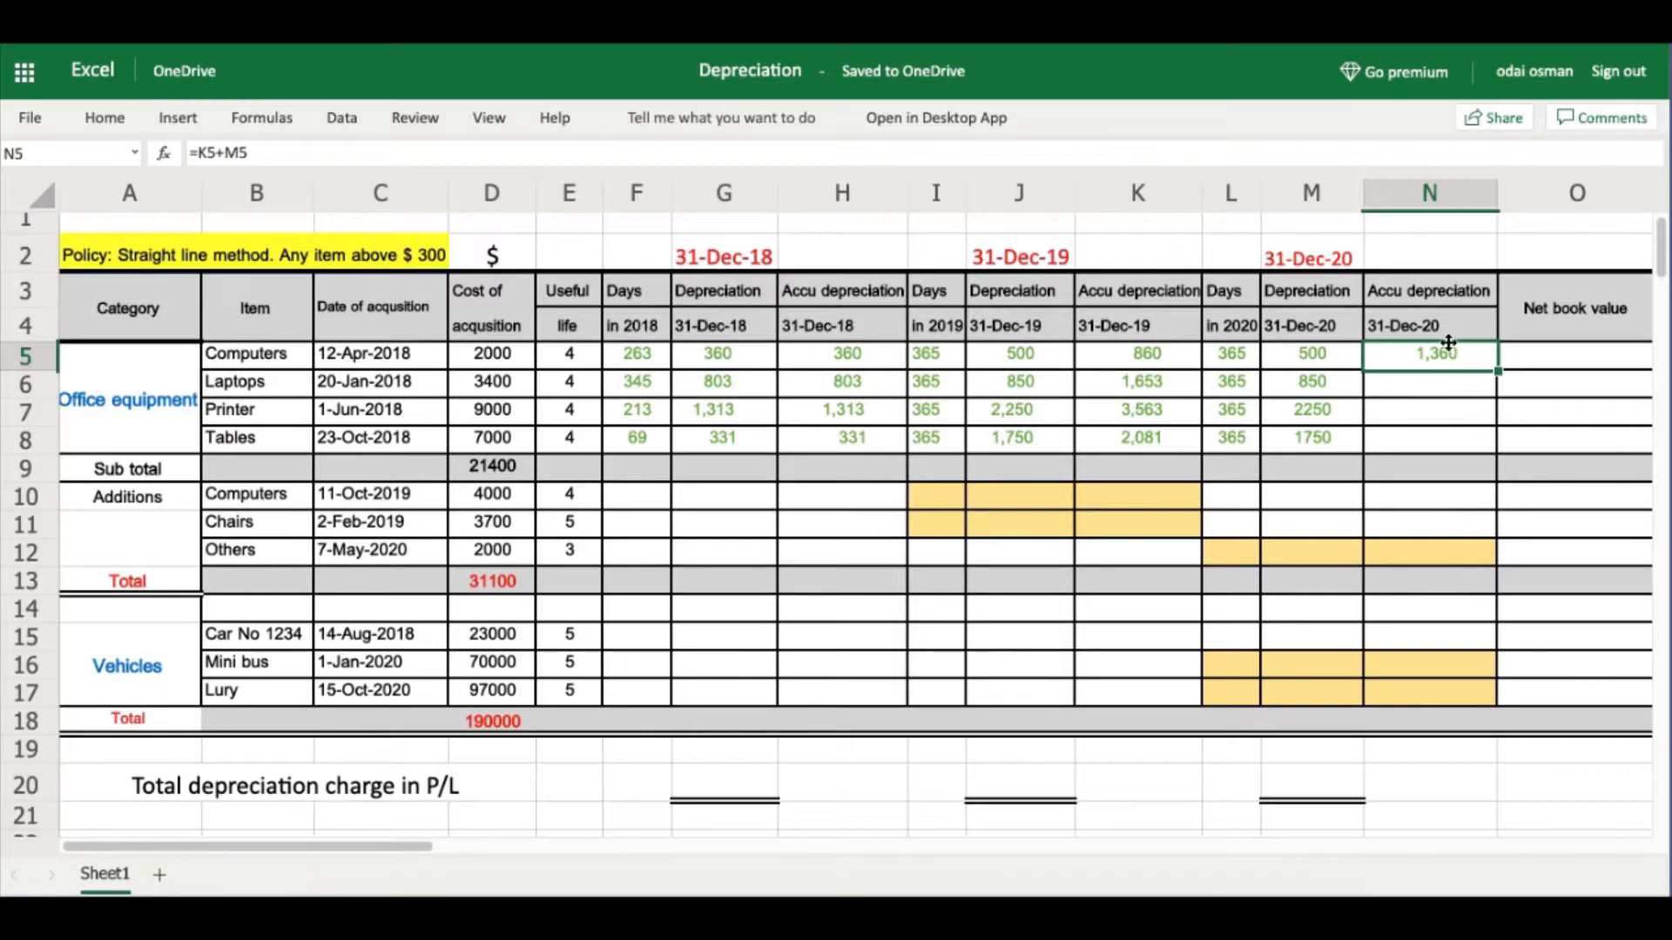
left_click_drag(1498, 370, 1490, 434)
Calculate the net book value in O5 with =D5-N5 and fill the formula down to O8.
left_click(1563, 362)
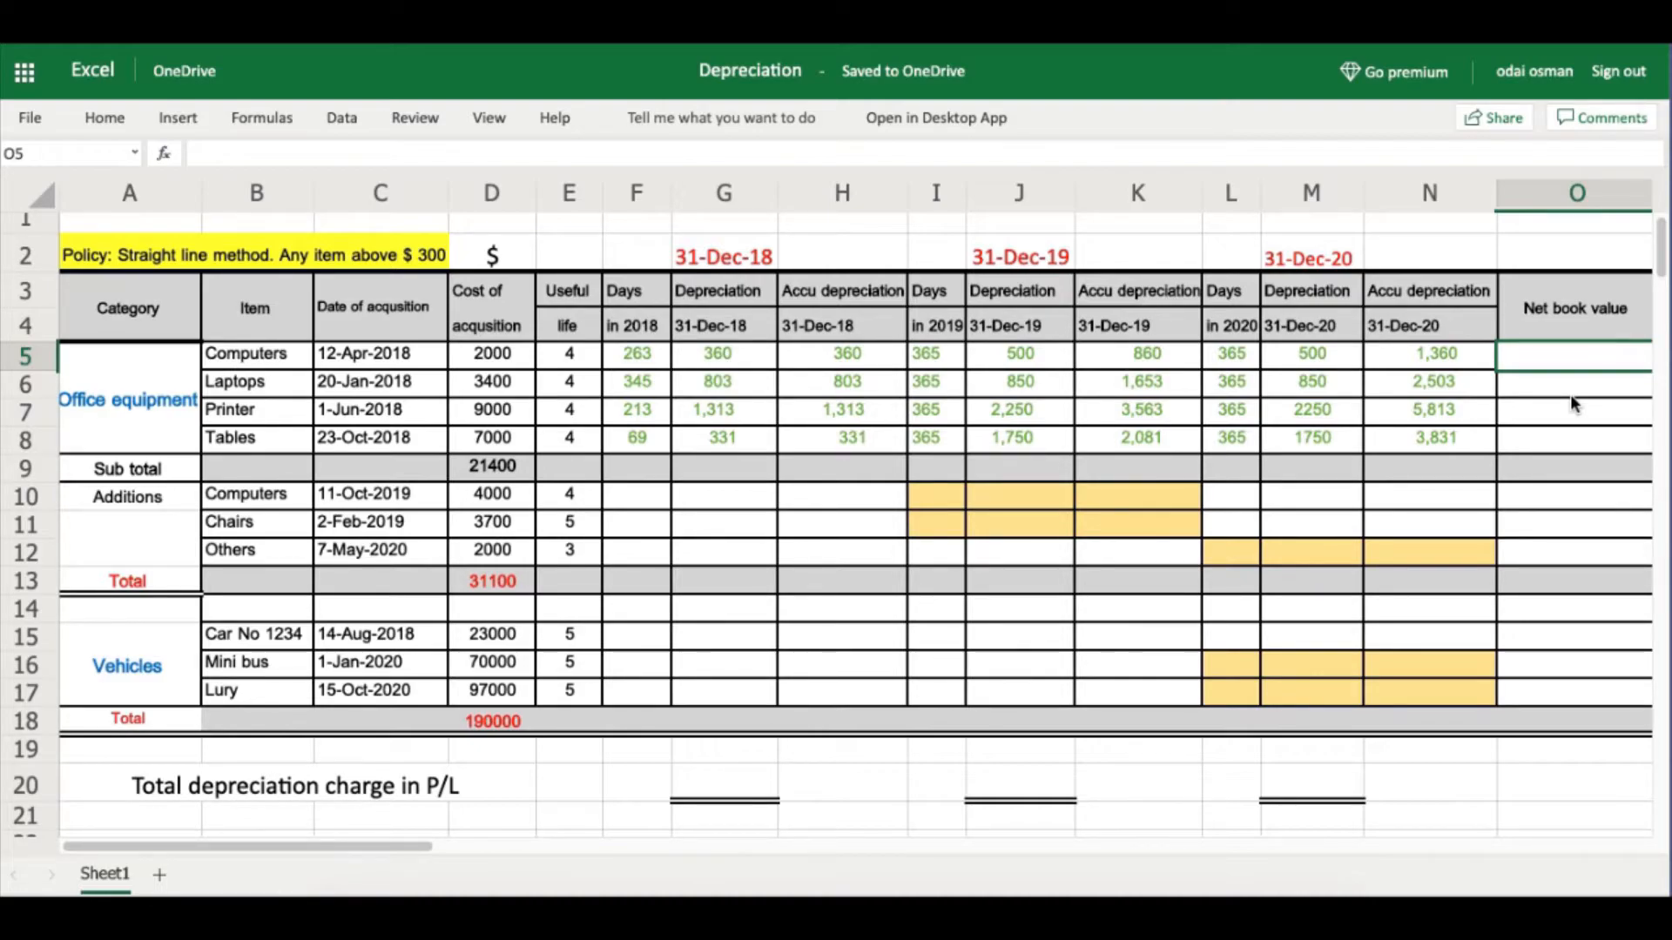
type("=")
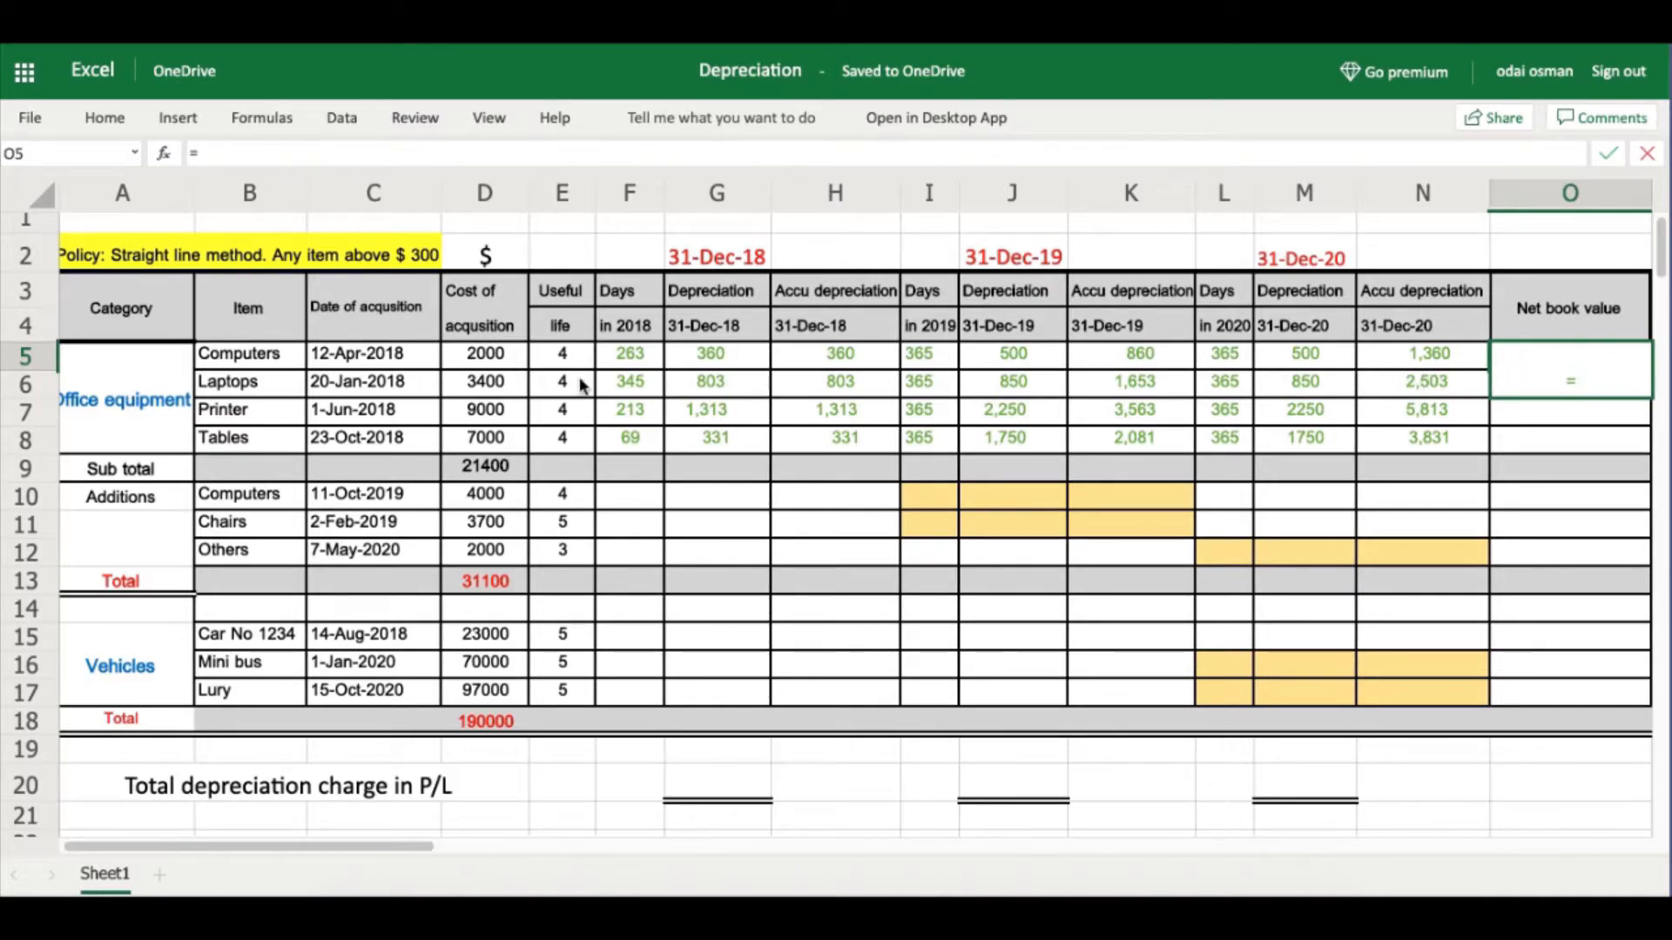
left_click(478, 357)
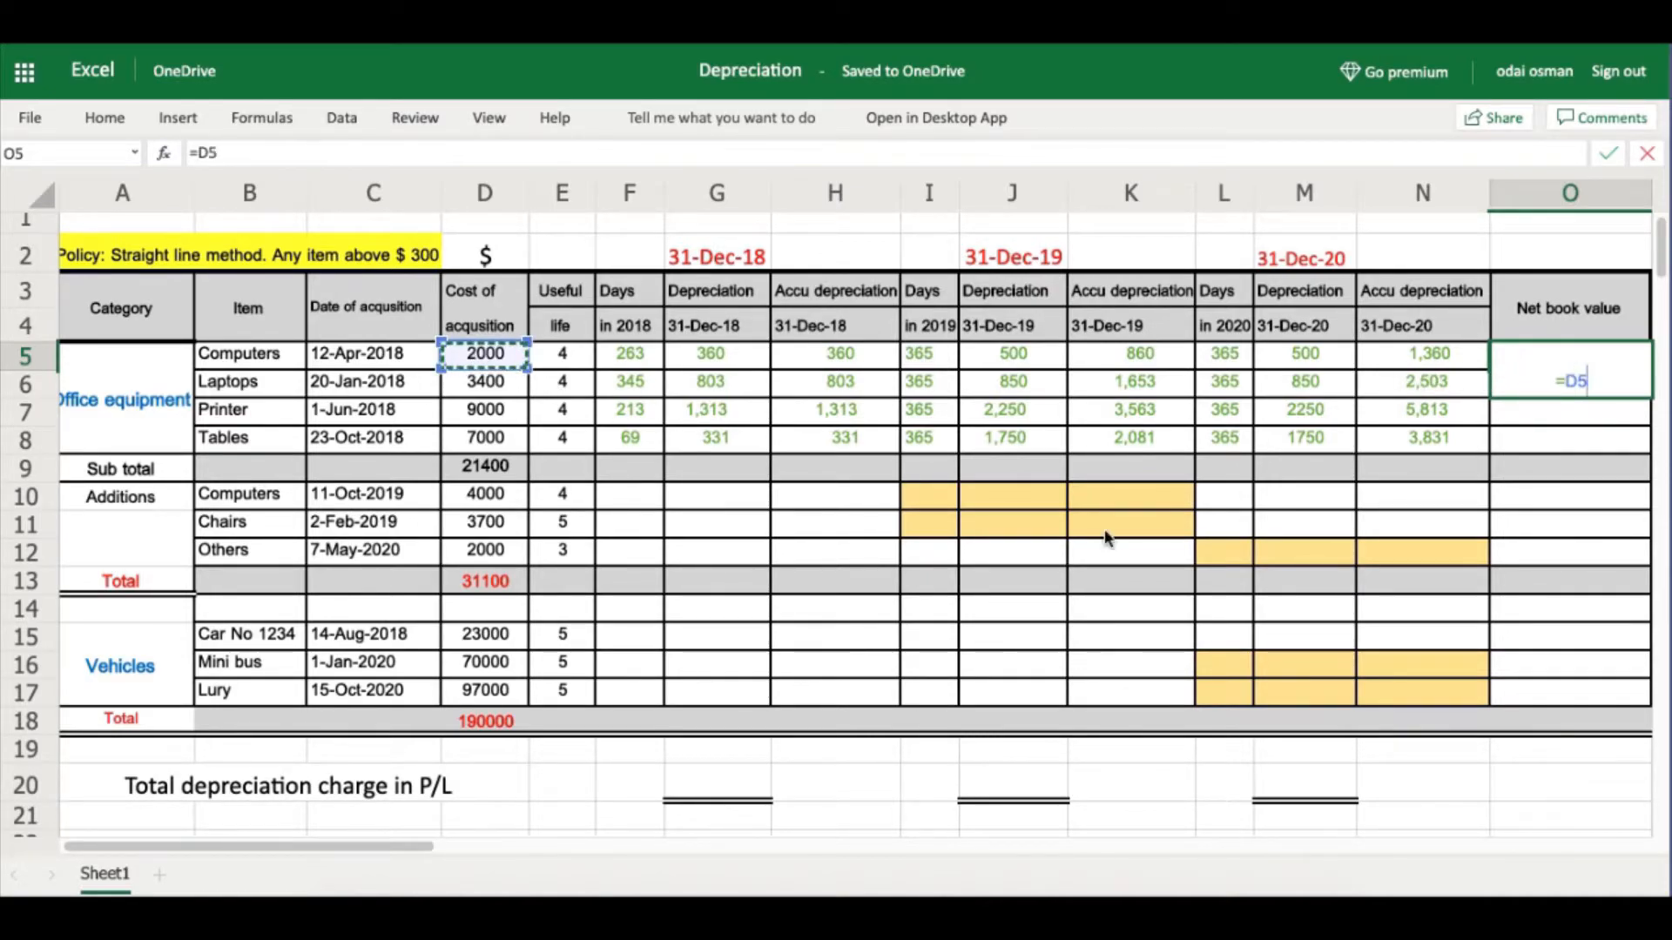
type("-")
left_click(1408, 357)
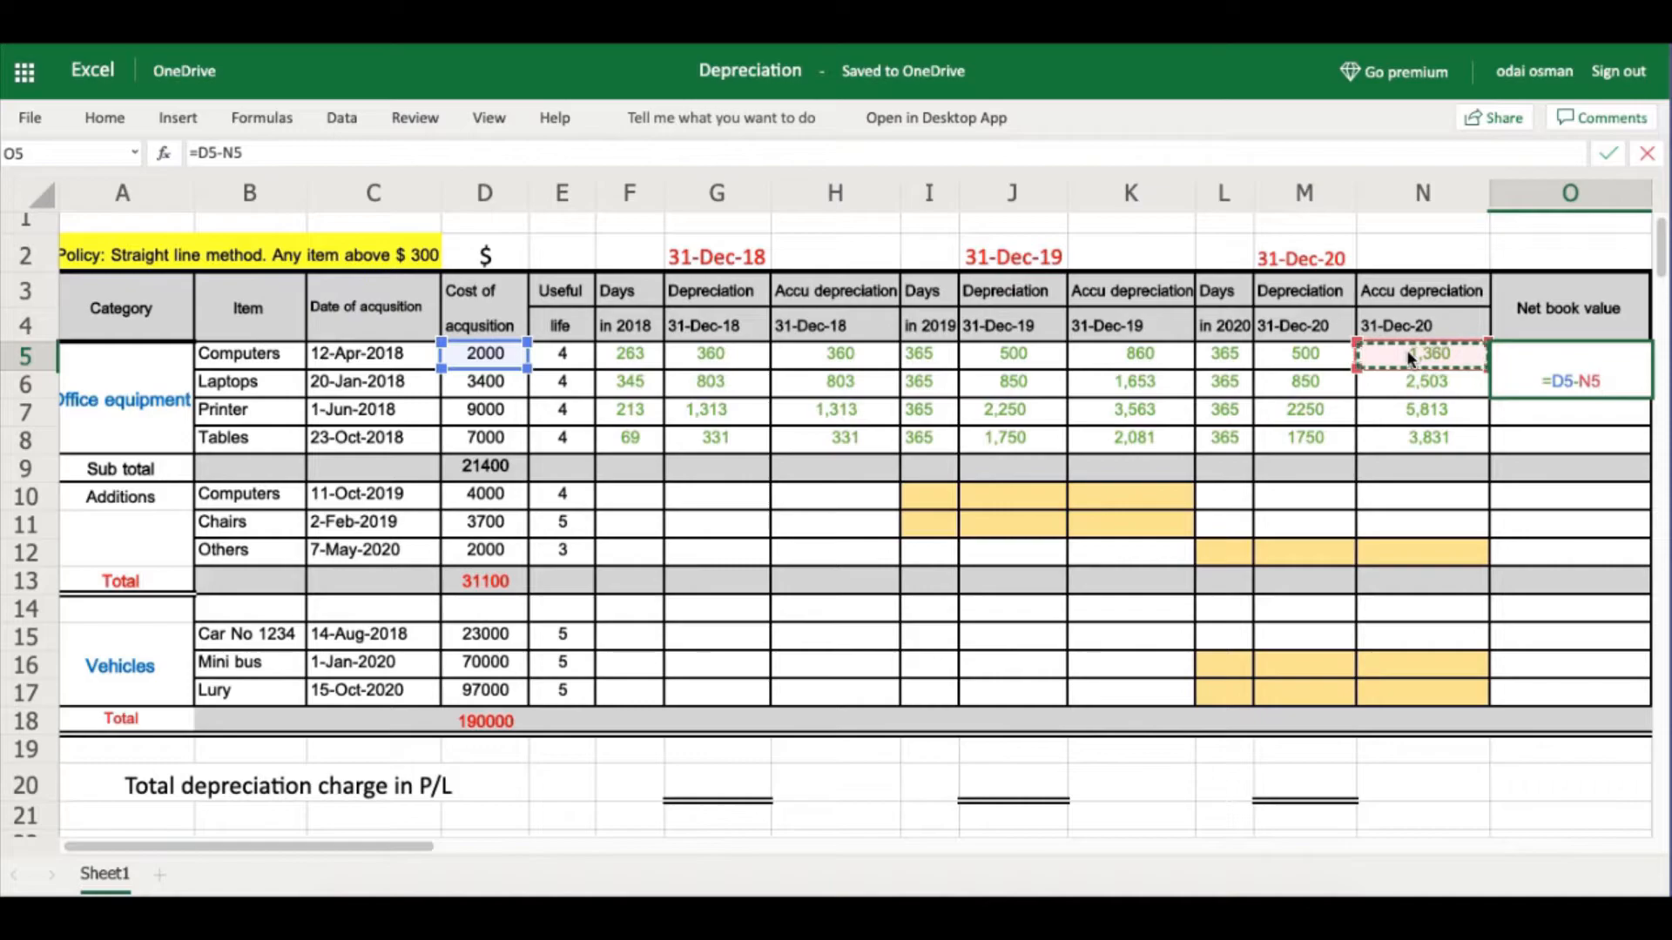
key("Return")
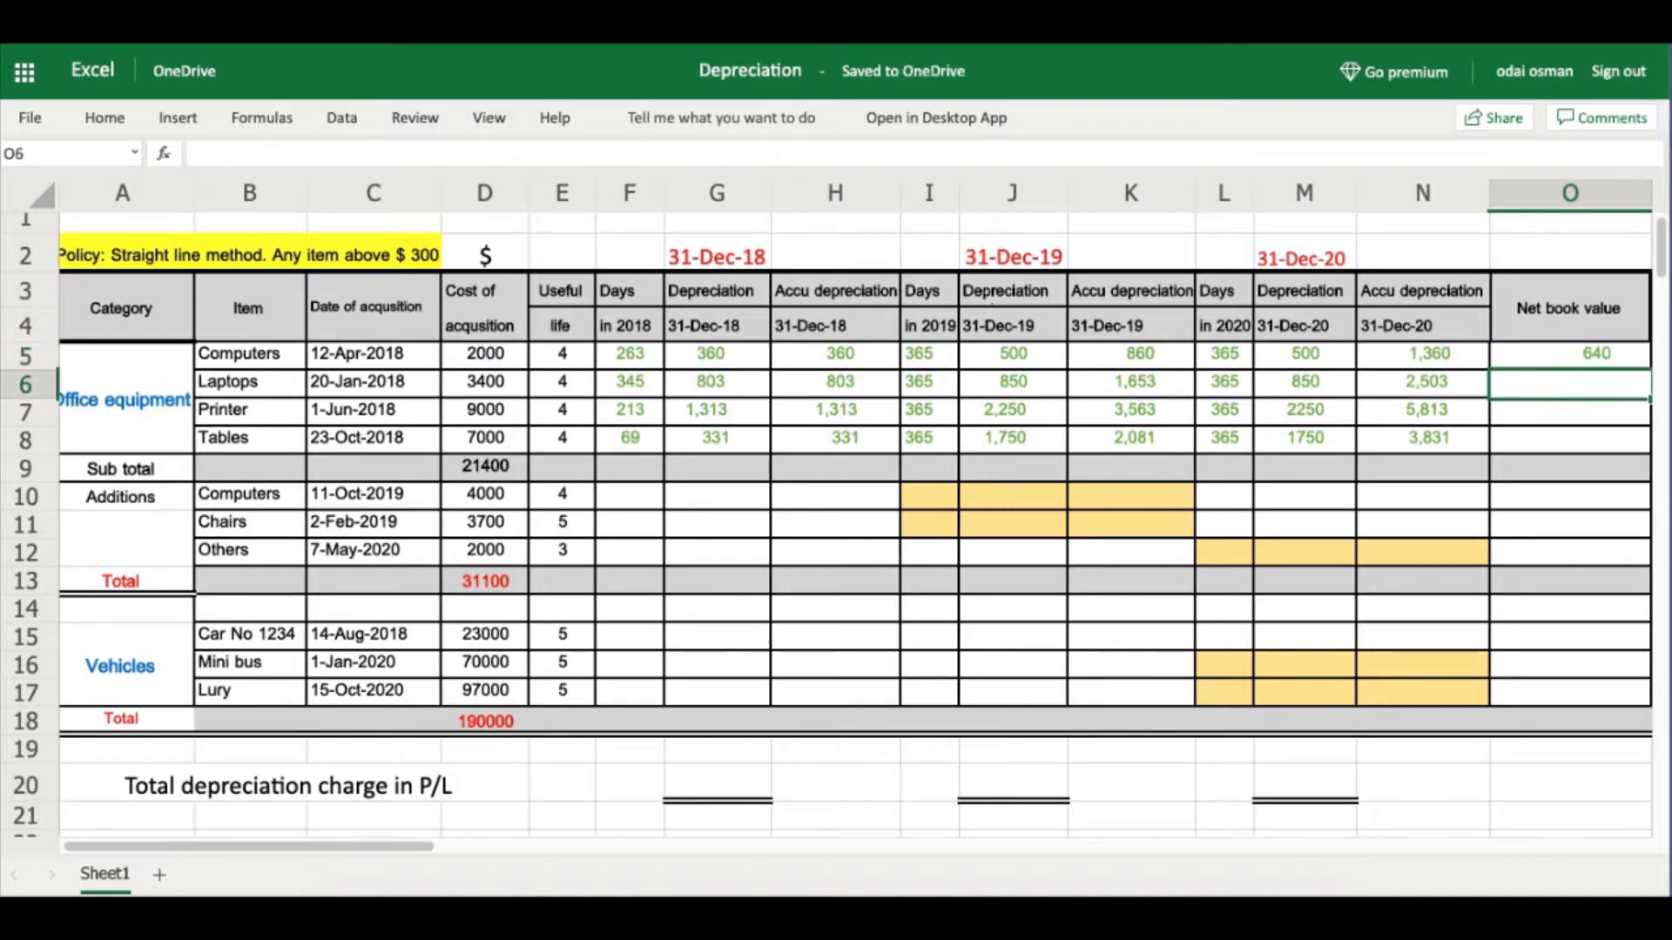
left_click(1581, 360)
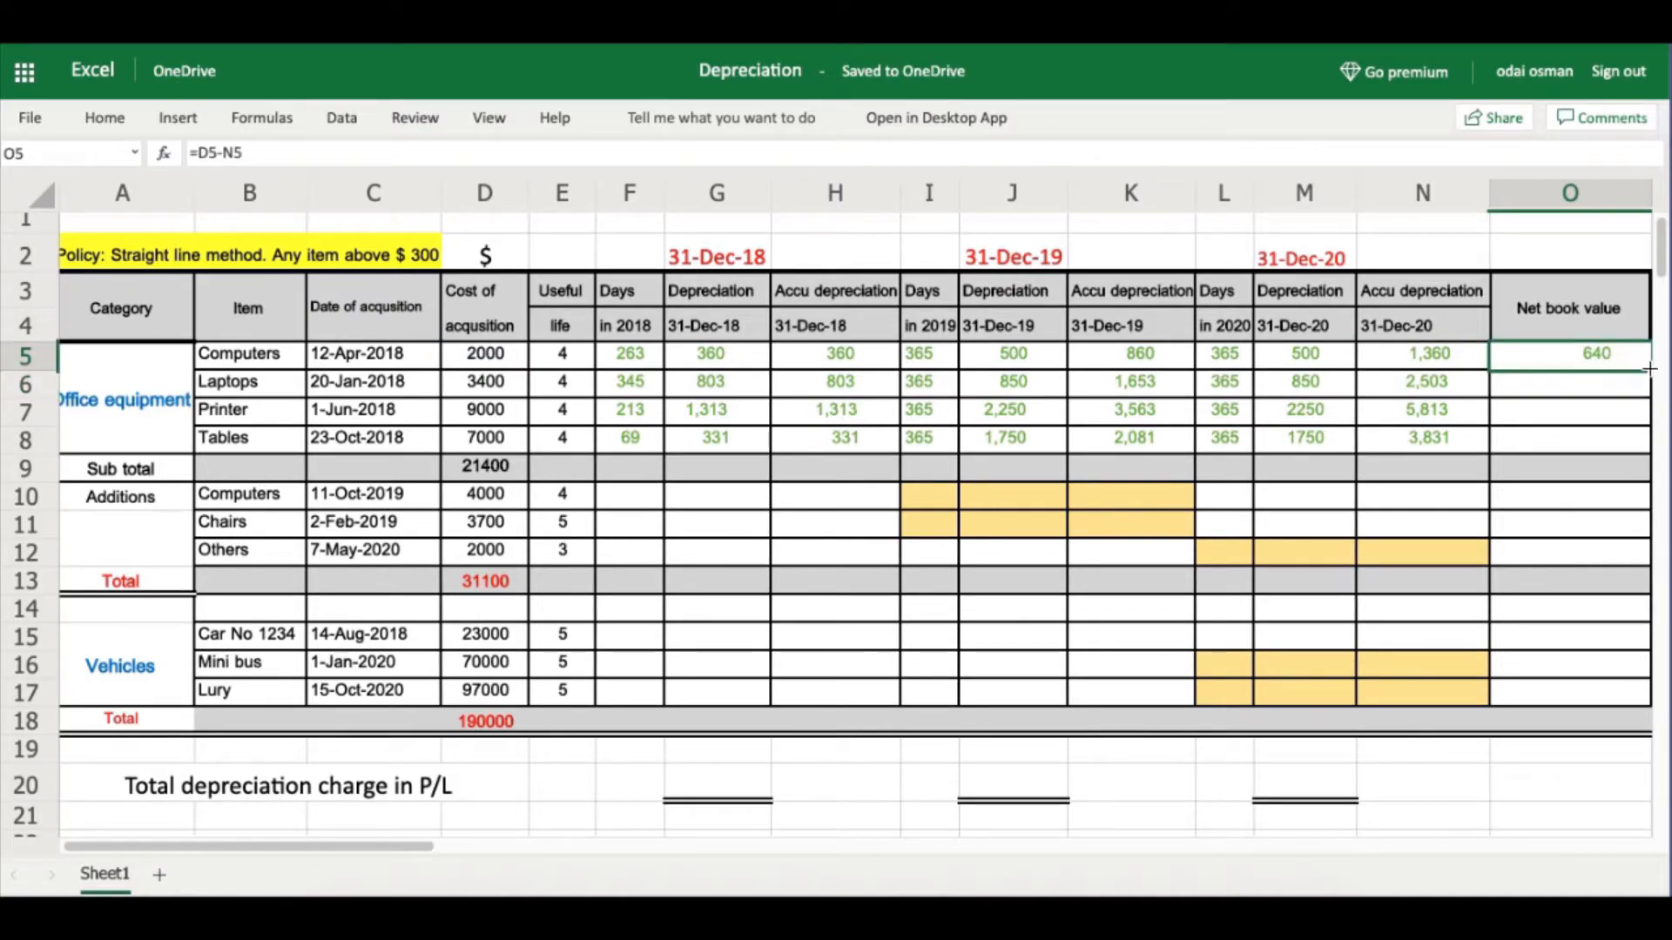
left_click_drag(1648, 369, 1644, 438)
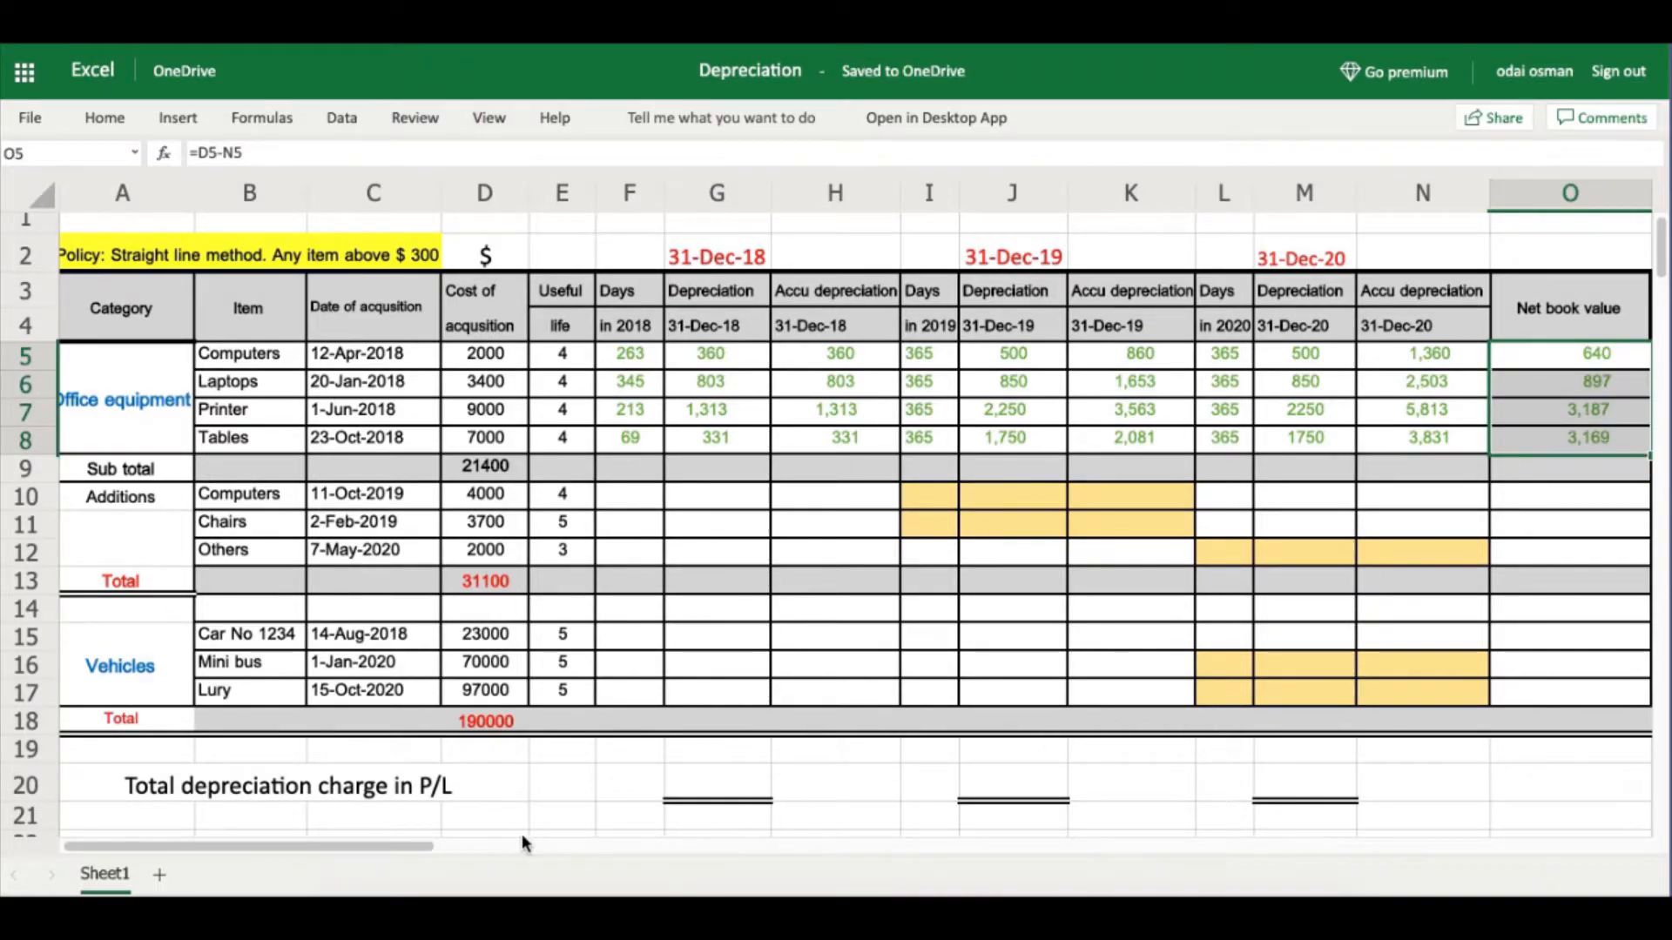
left_click_drag(400, 846, 342, 844)
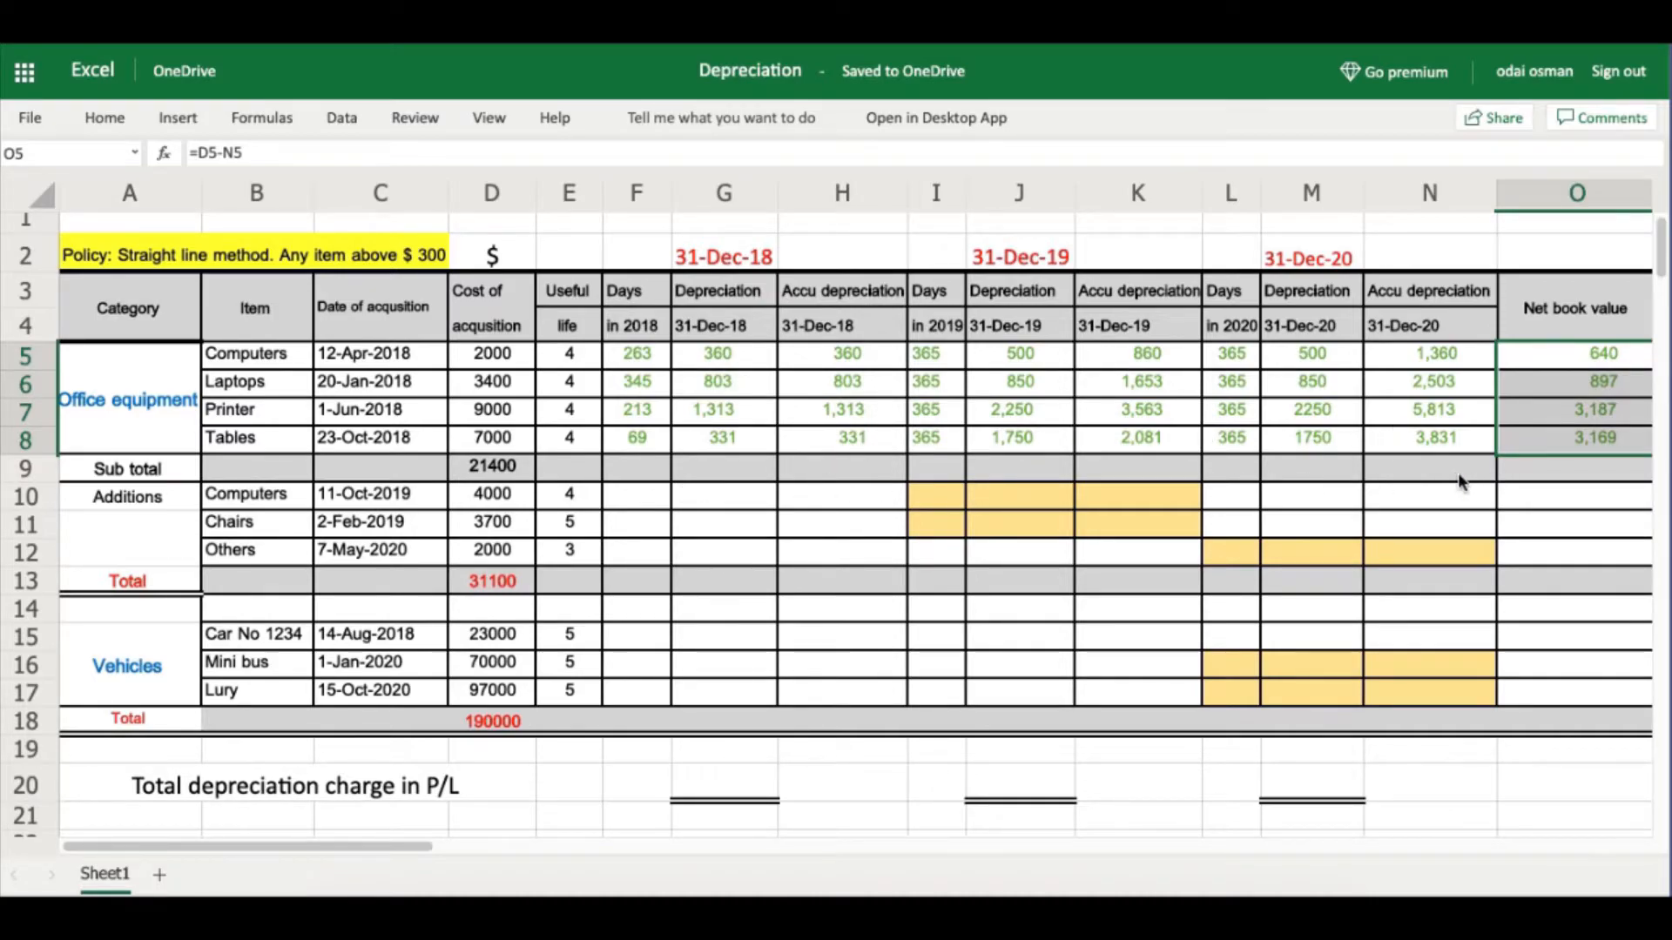
Subtotal the 2018 depreciation in G9 with =SUM(G5:G8) and fill the formula across to H9.
left_click(1566, 475)
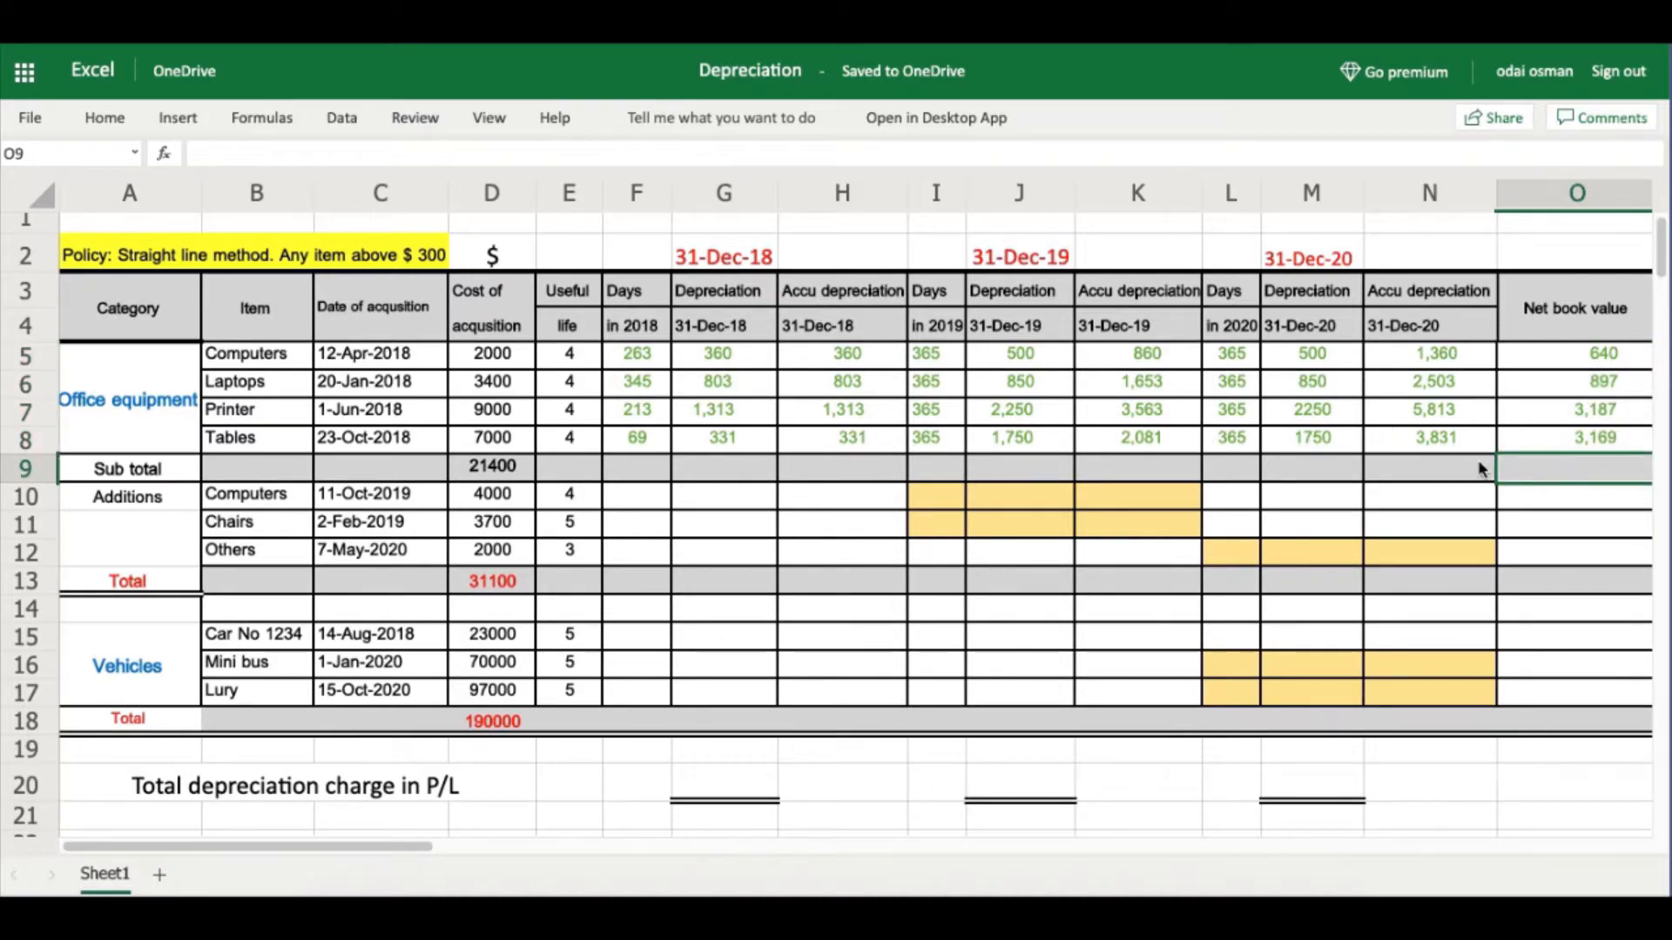
left_click(727, 474)
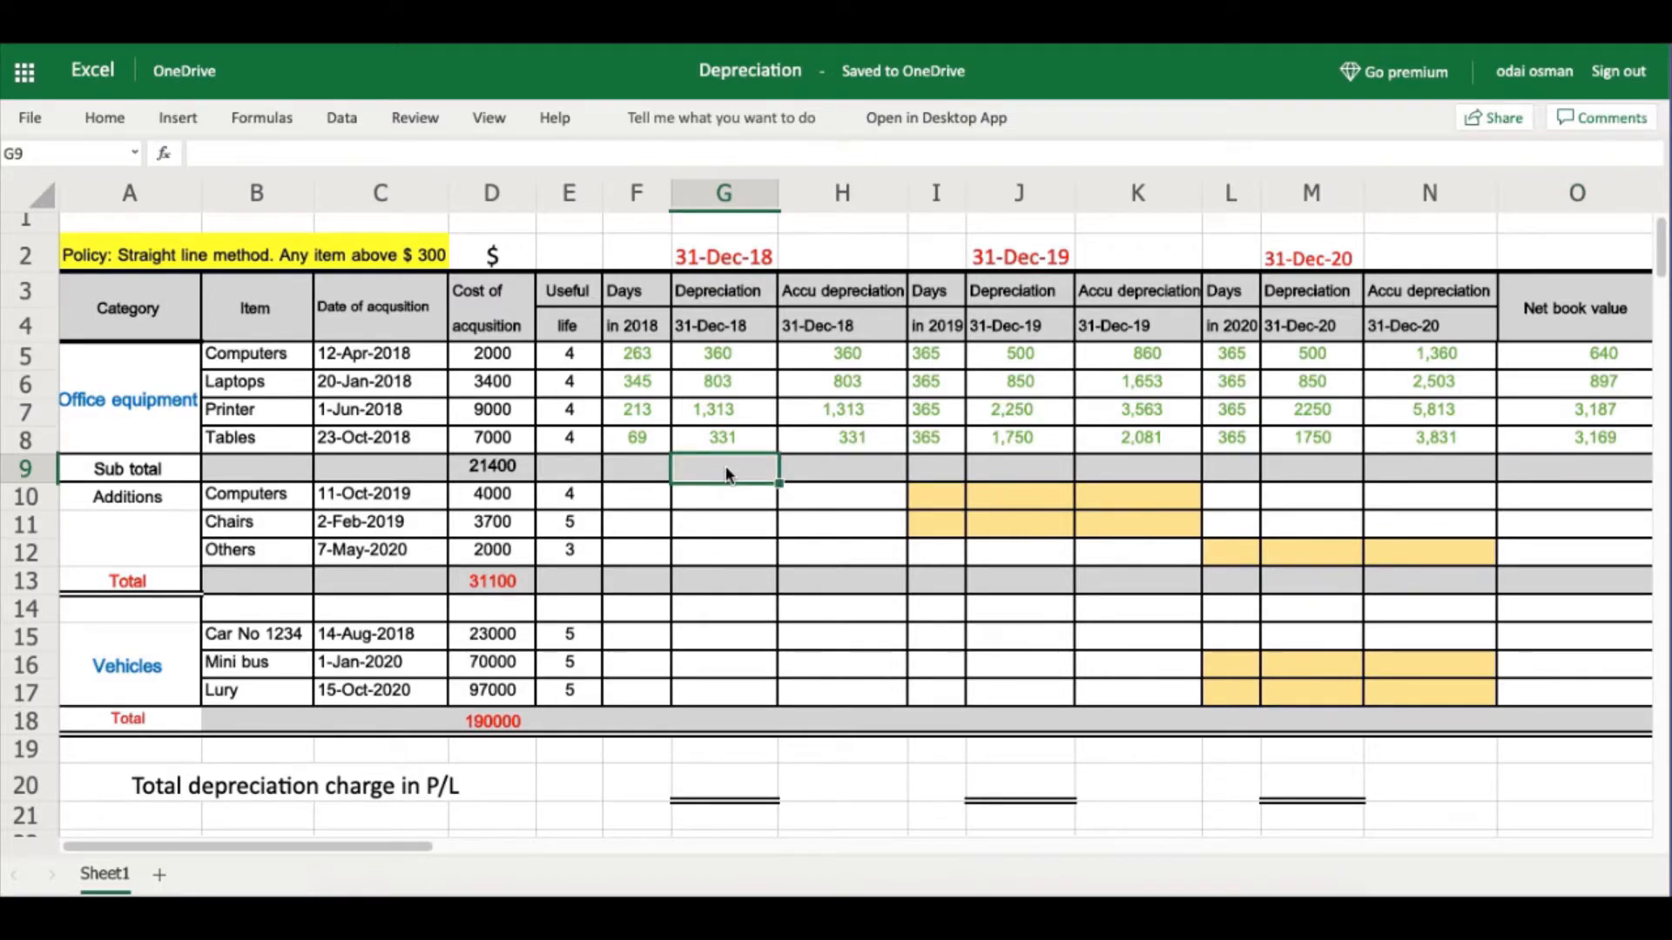
type("=su")
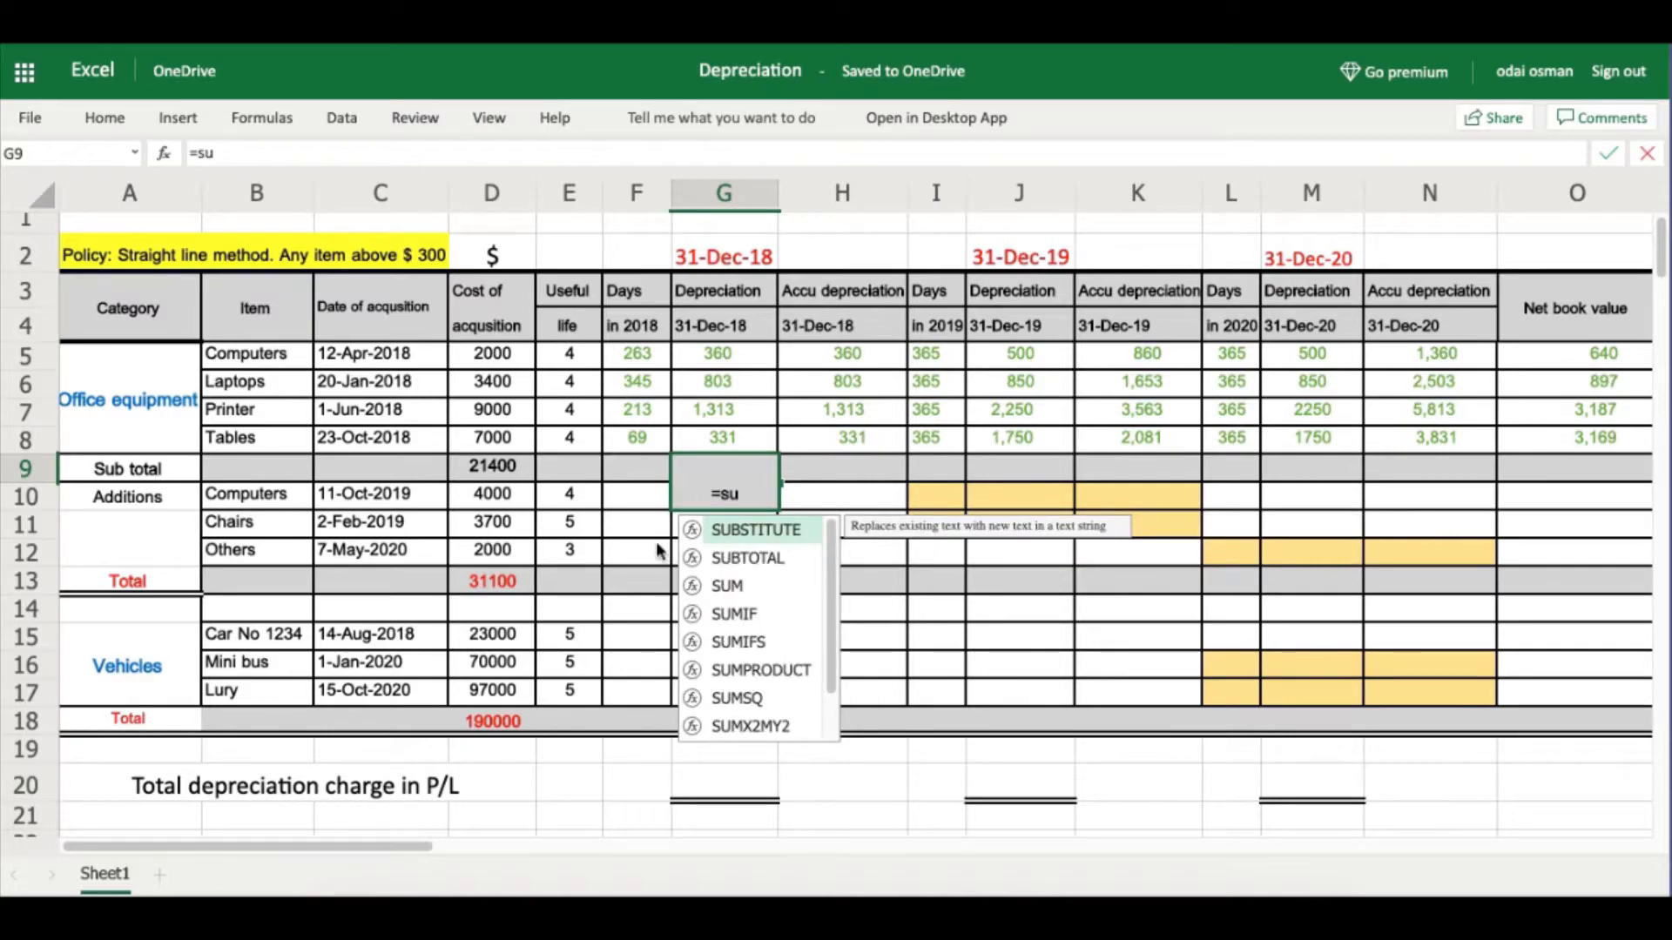
double_click(739, 587)
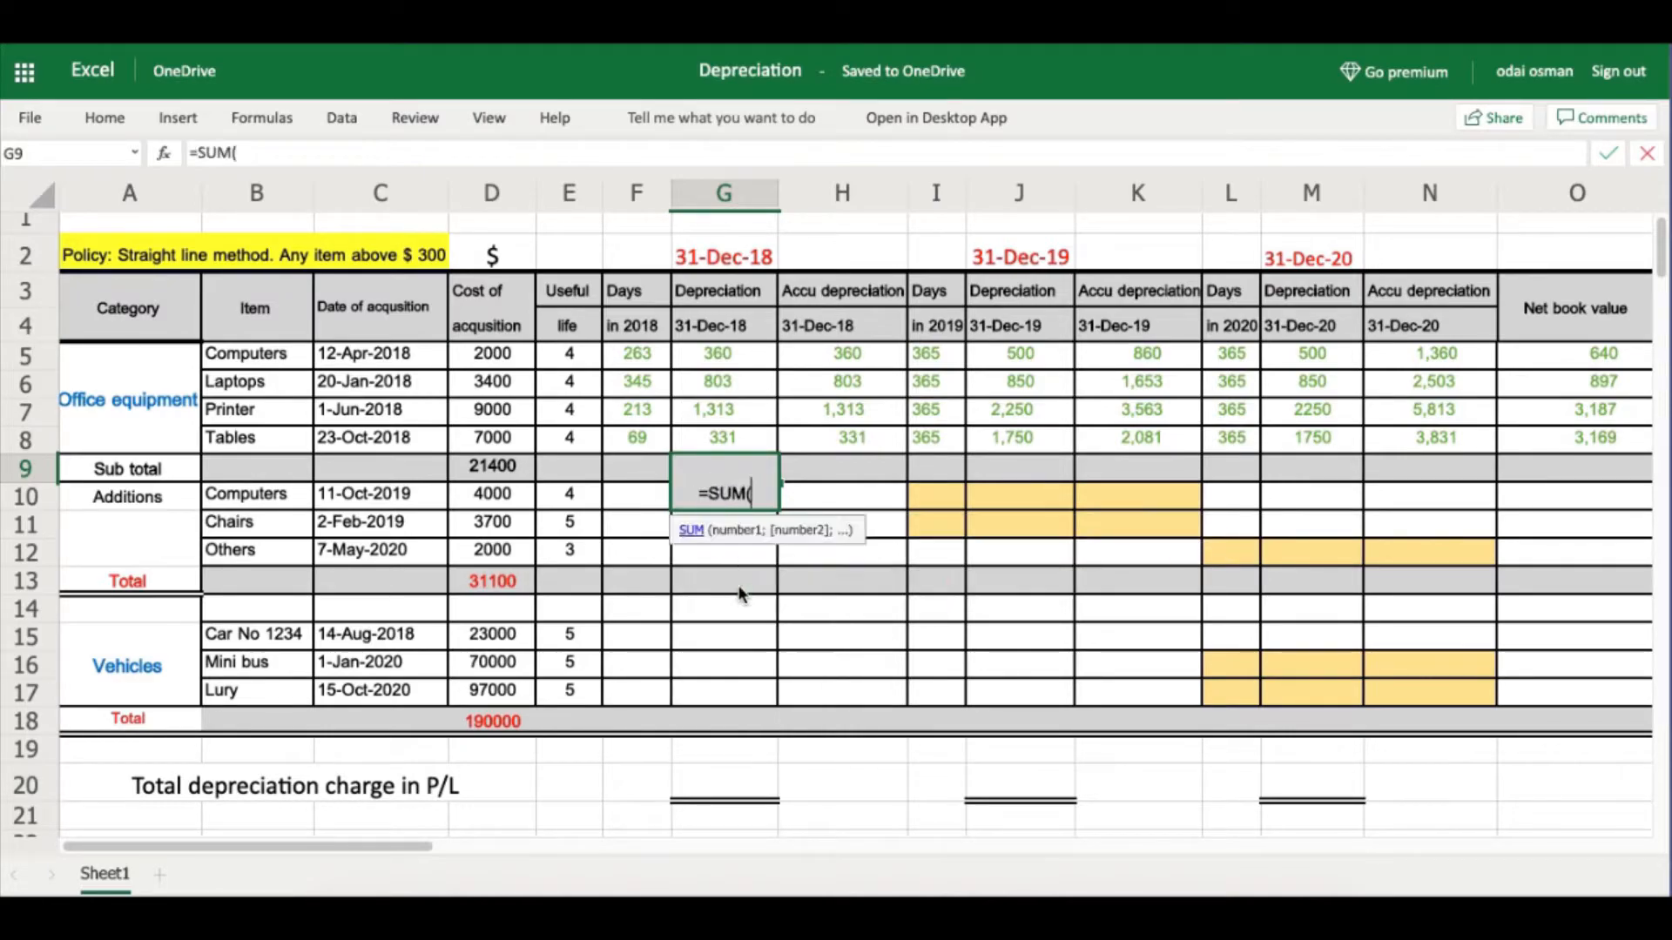
left_click_drag(723, 345, 722, 434)
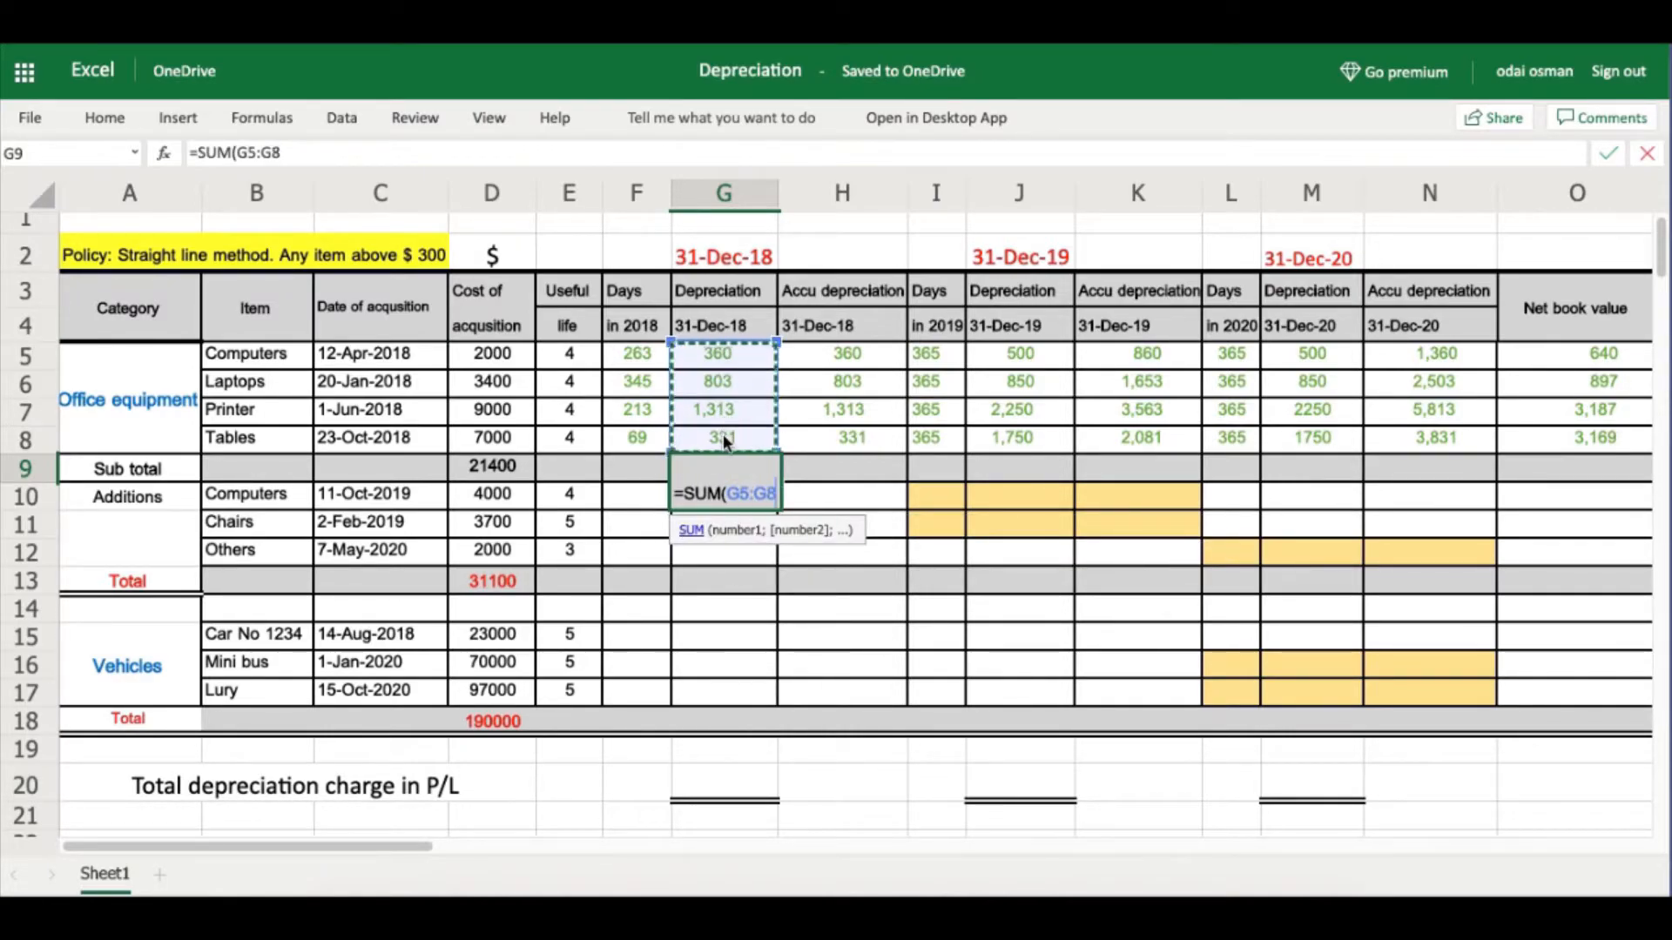
key("Return")
left_click(841, 475)
left_click(723, 475)
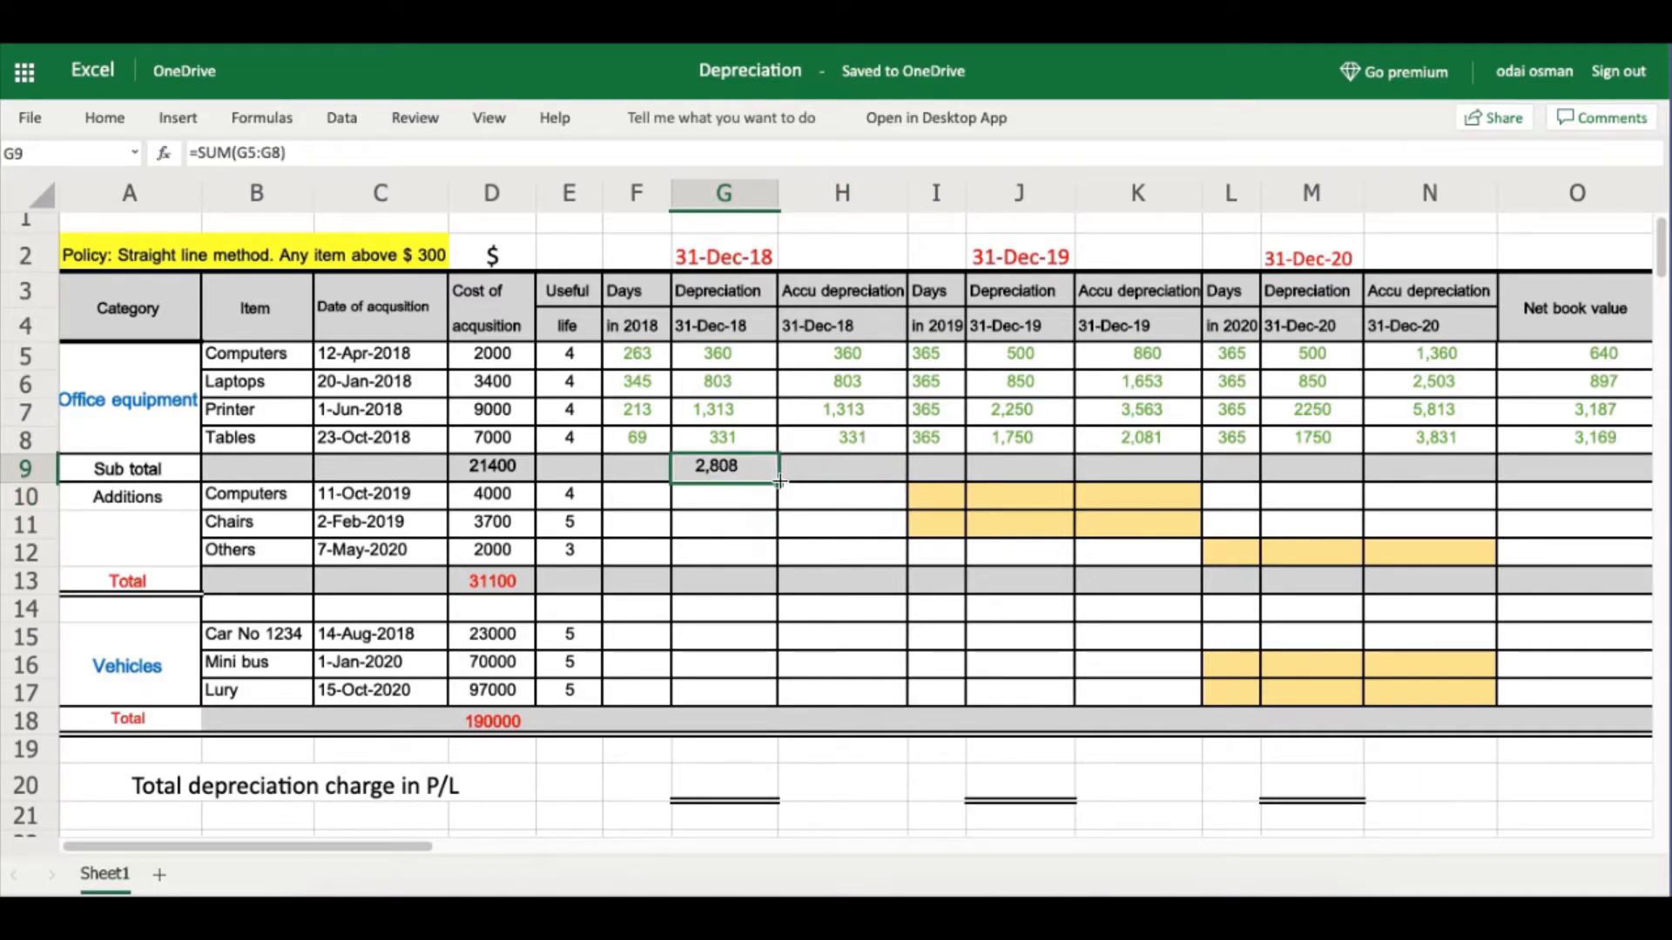
left_click_drag(780, 484, 827, 478)
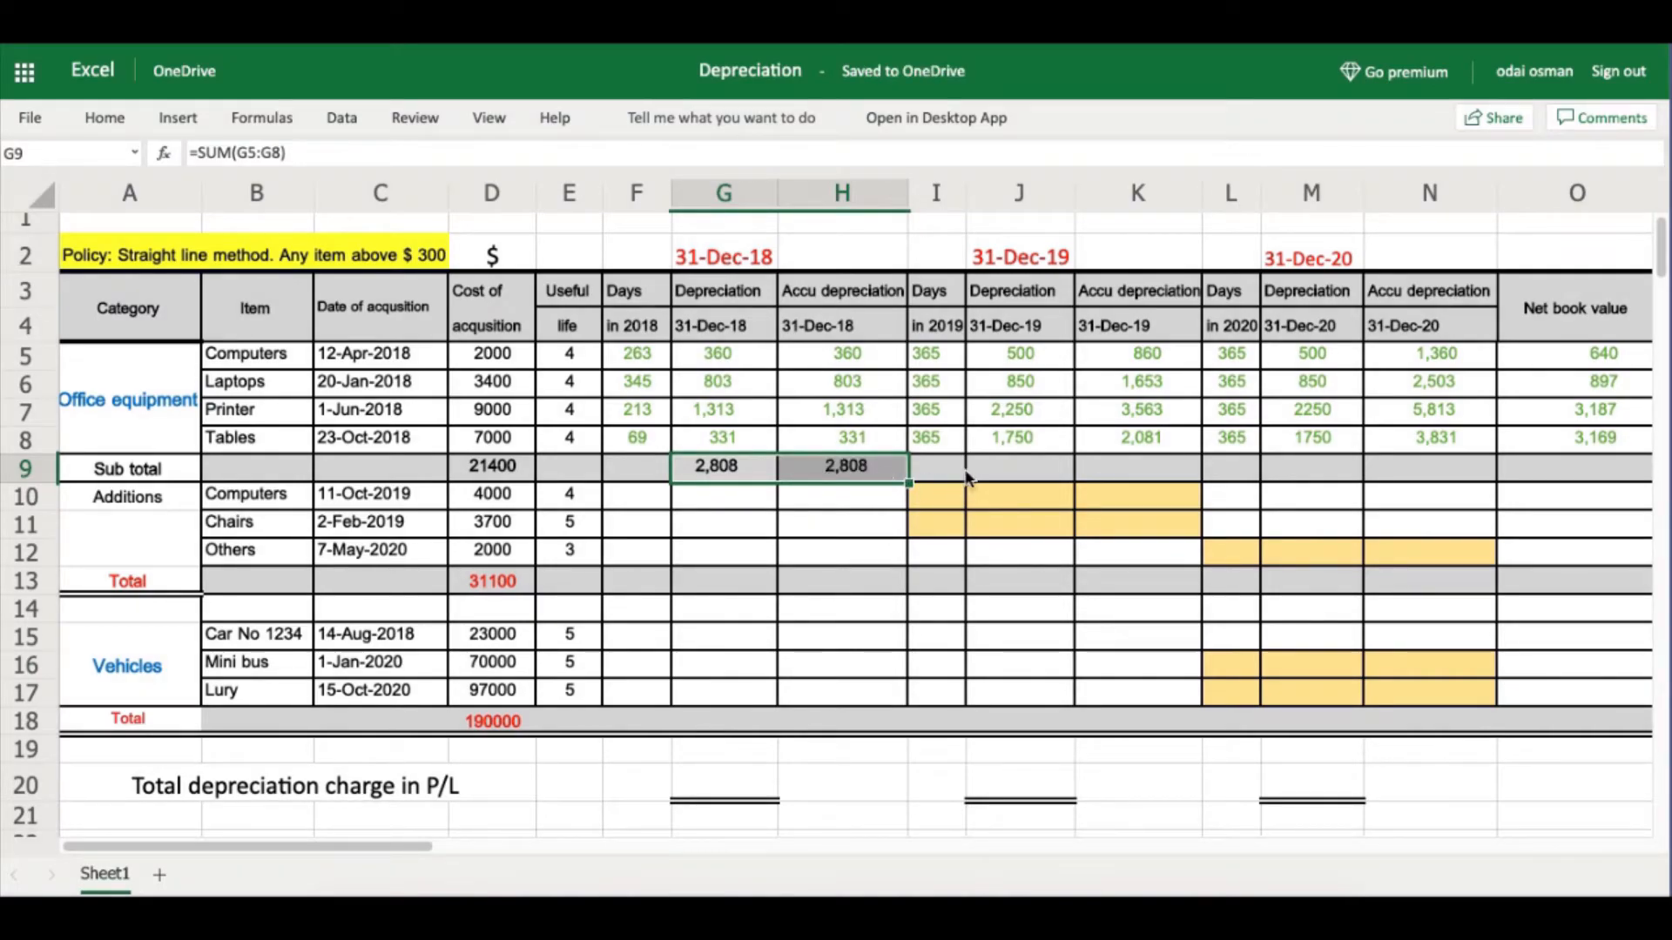
Subtotal the 2019 depreciation in J9 with =SUM(J5:J8) and fill the formula across to K9.
left_click(1038, 468)
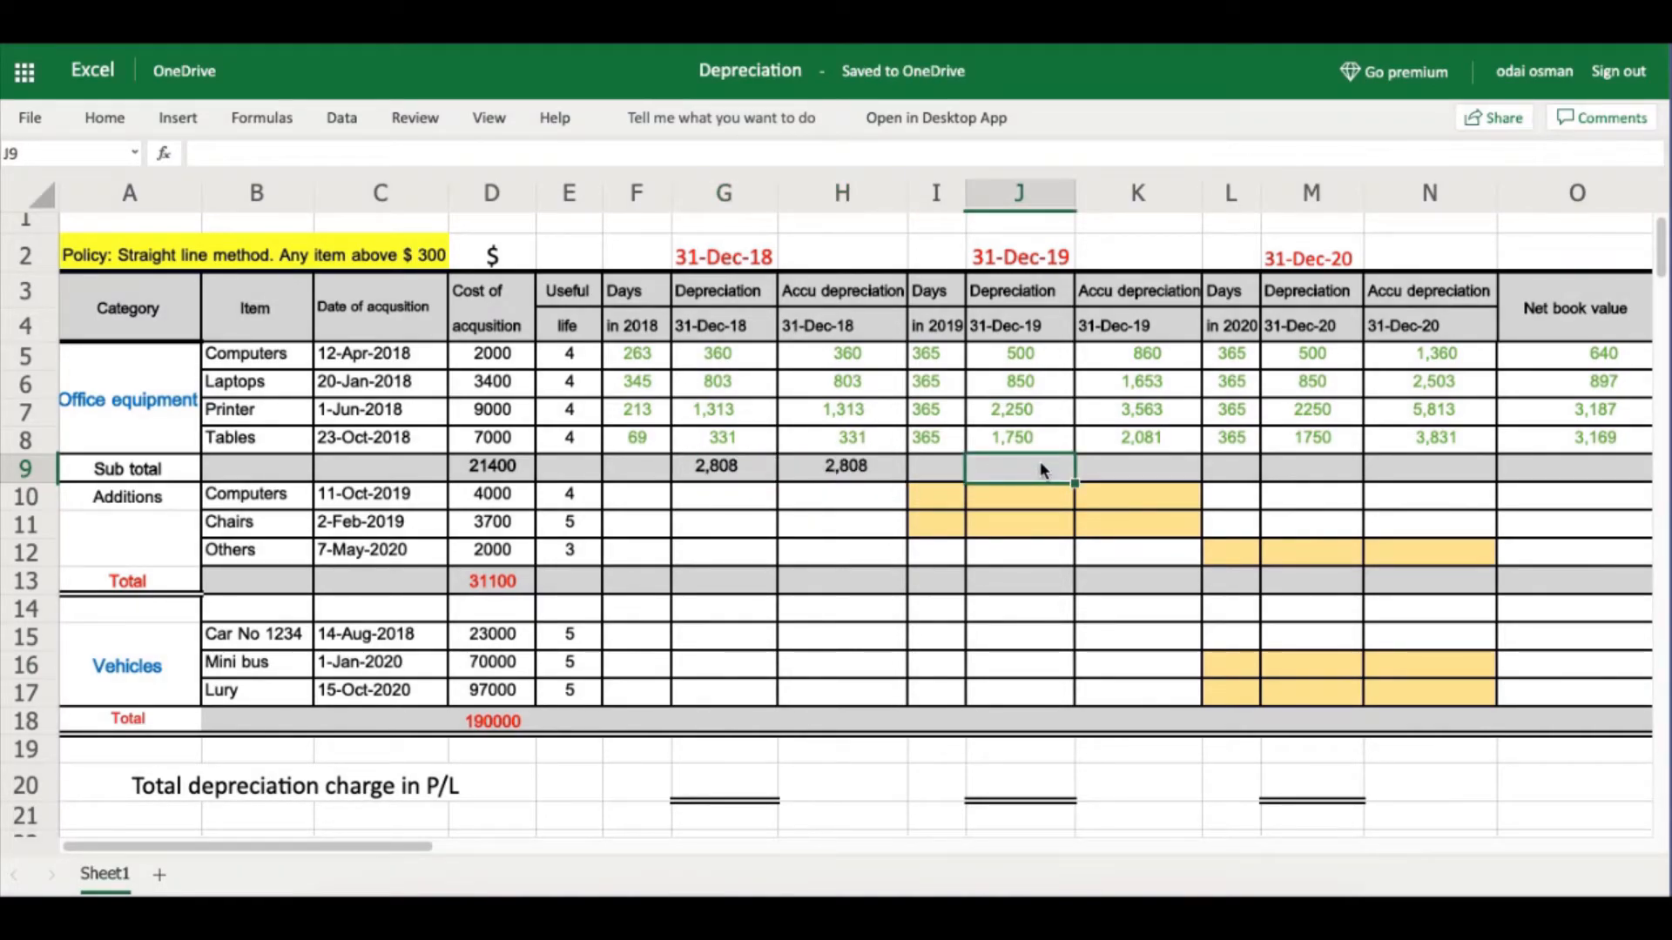
type("=su")
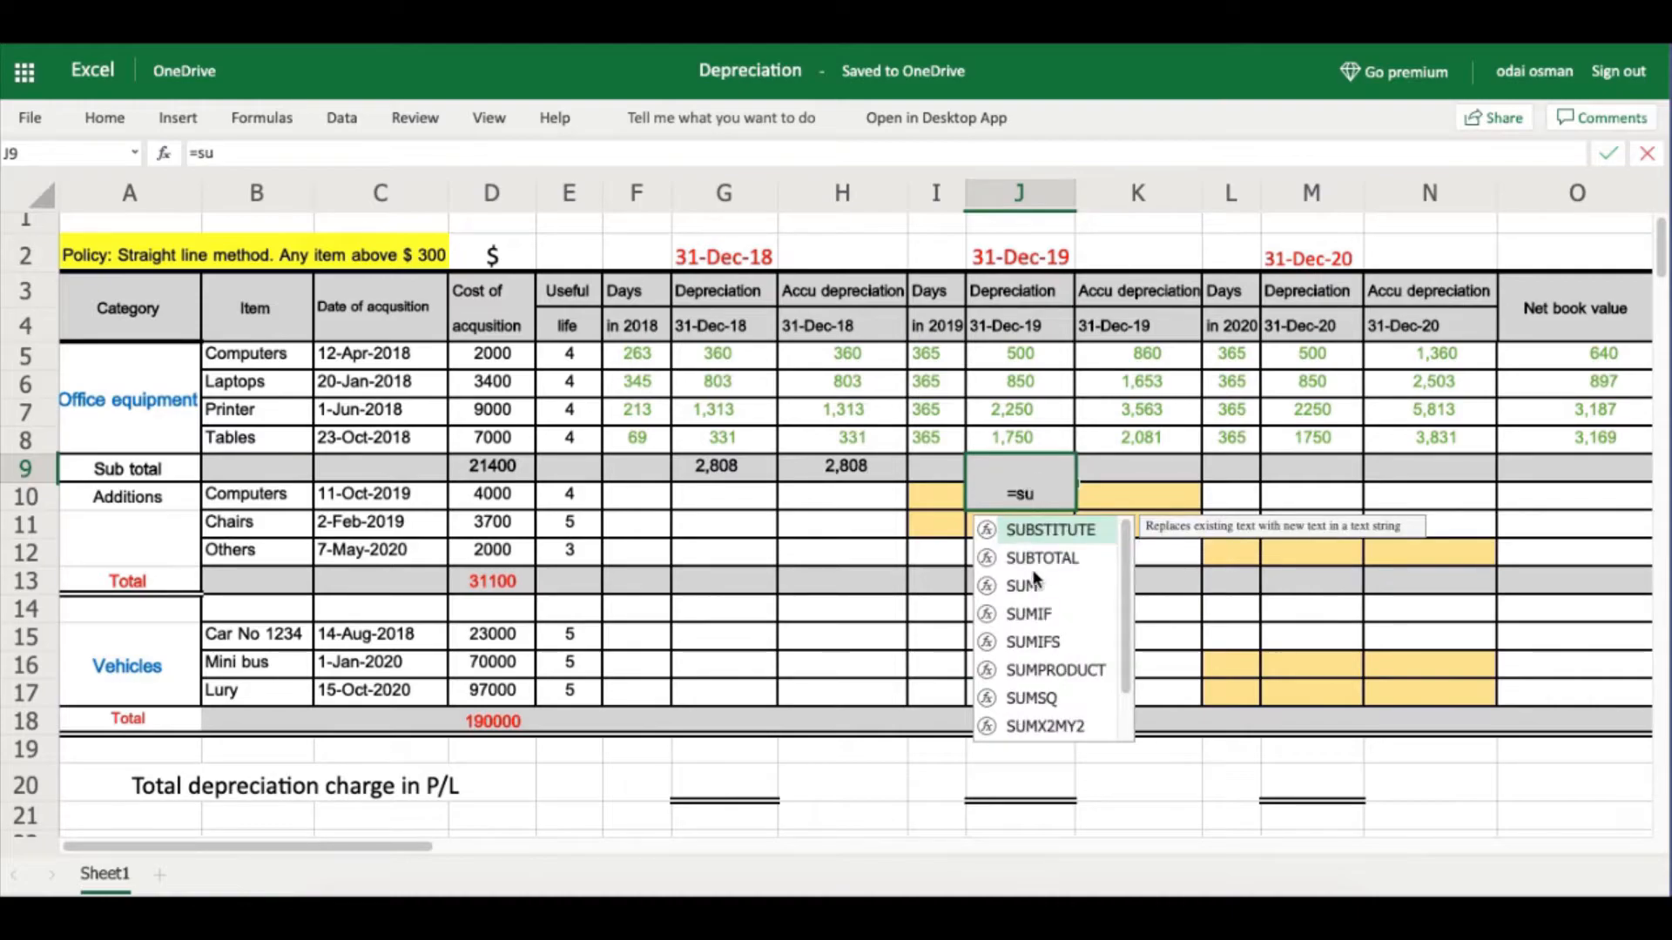
double_click(1031, 592)
left_click_drag(1029, 354, 1147, 484)
key("Return")
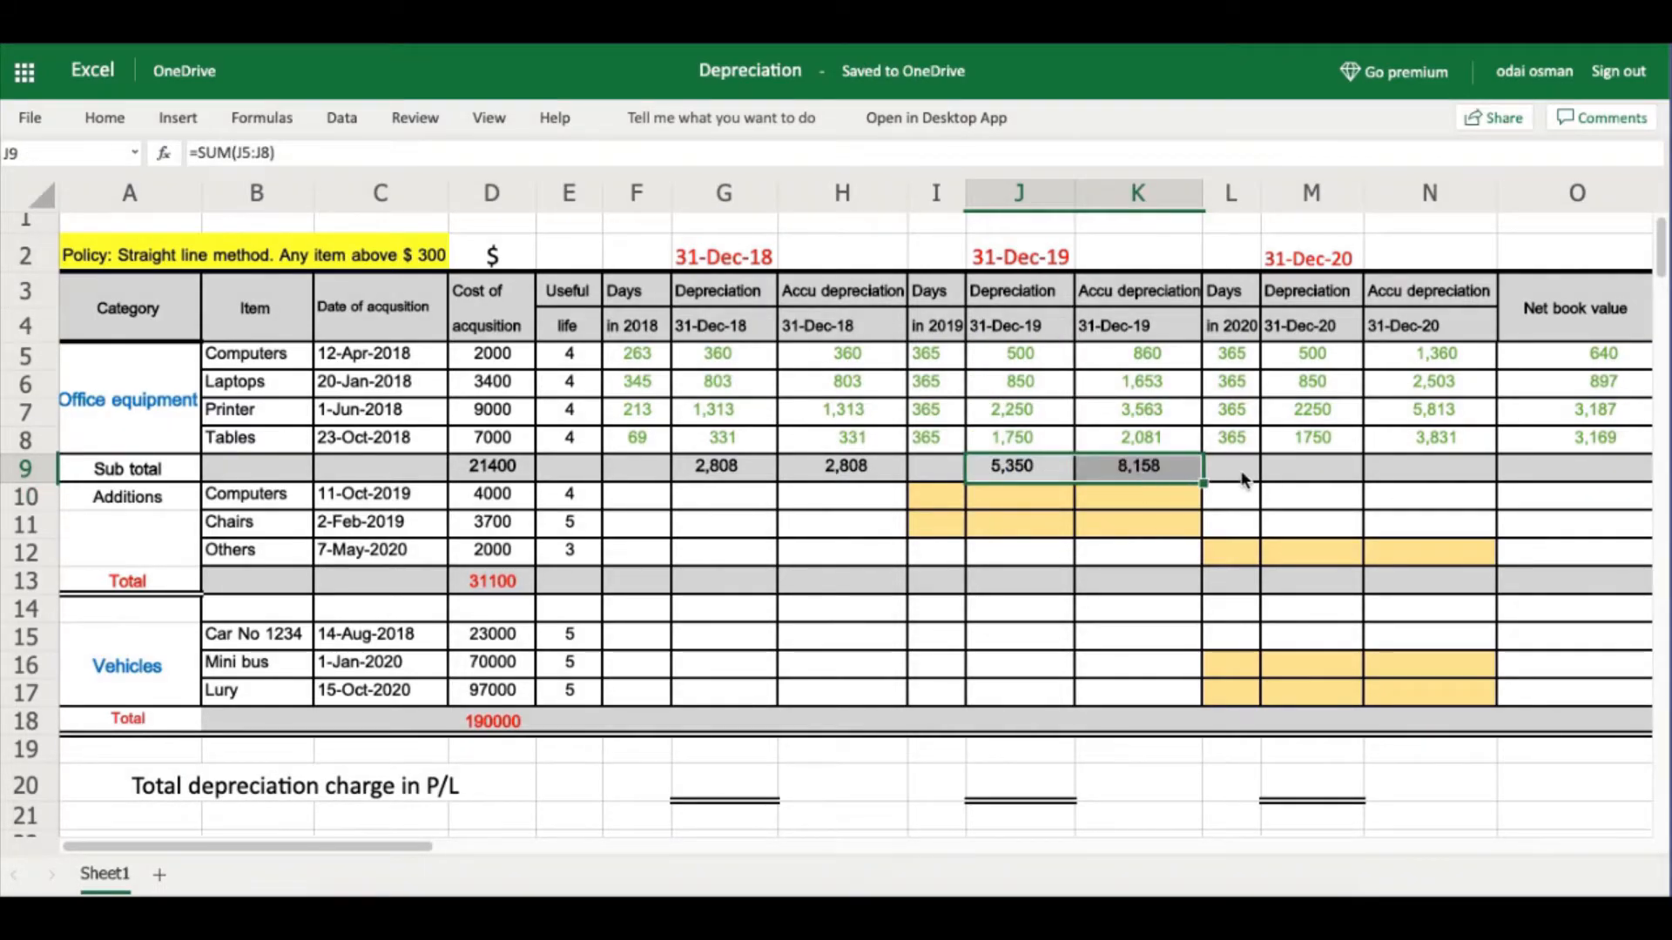
Subtotal the 2020 depreciation in M9 with =SUM(M5:M8) and fill the formula across to O9.
left_click(1315, 467)
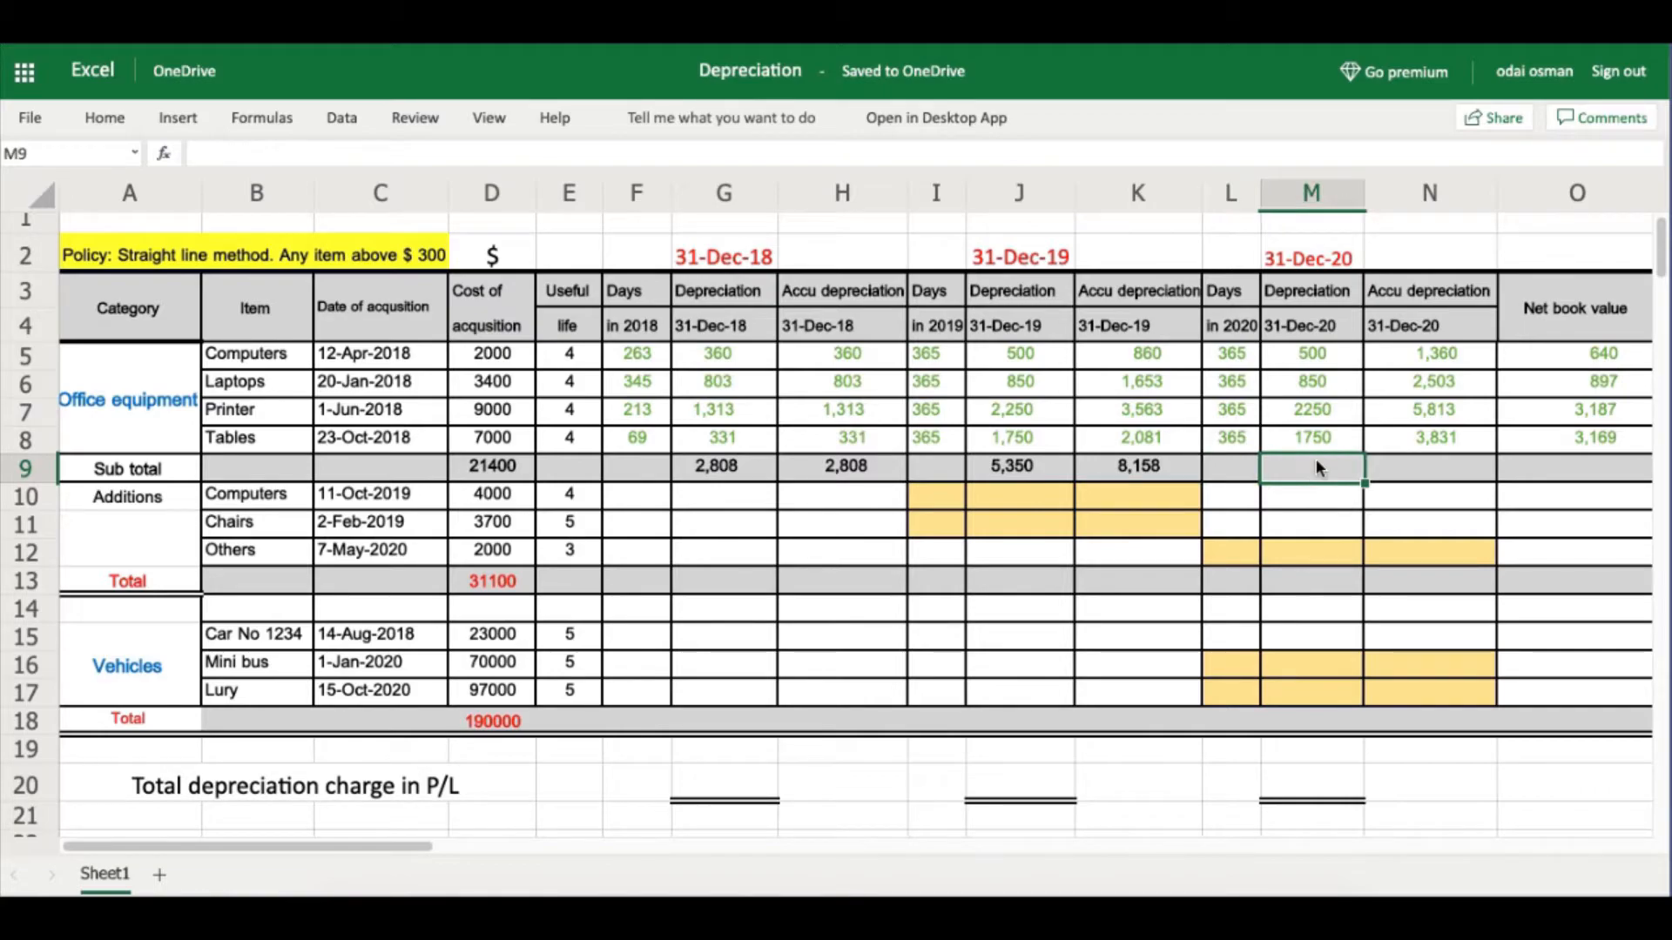
type("su")
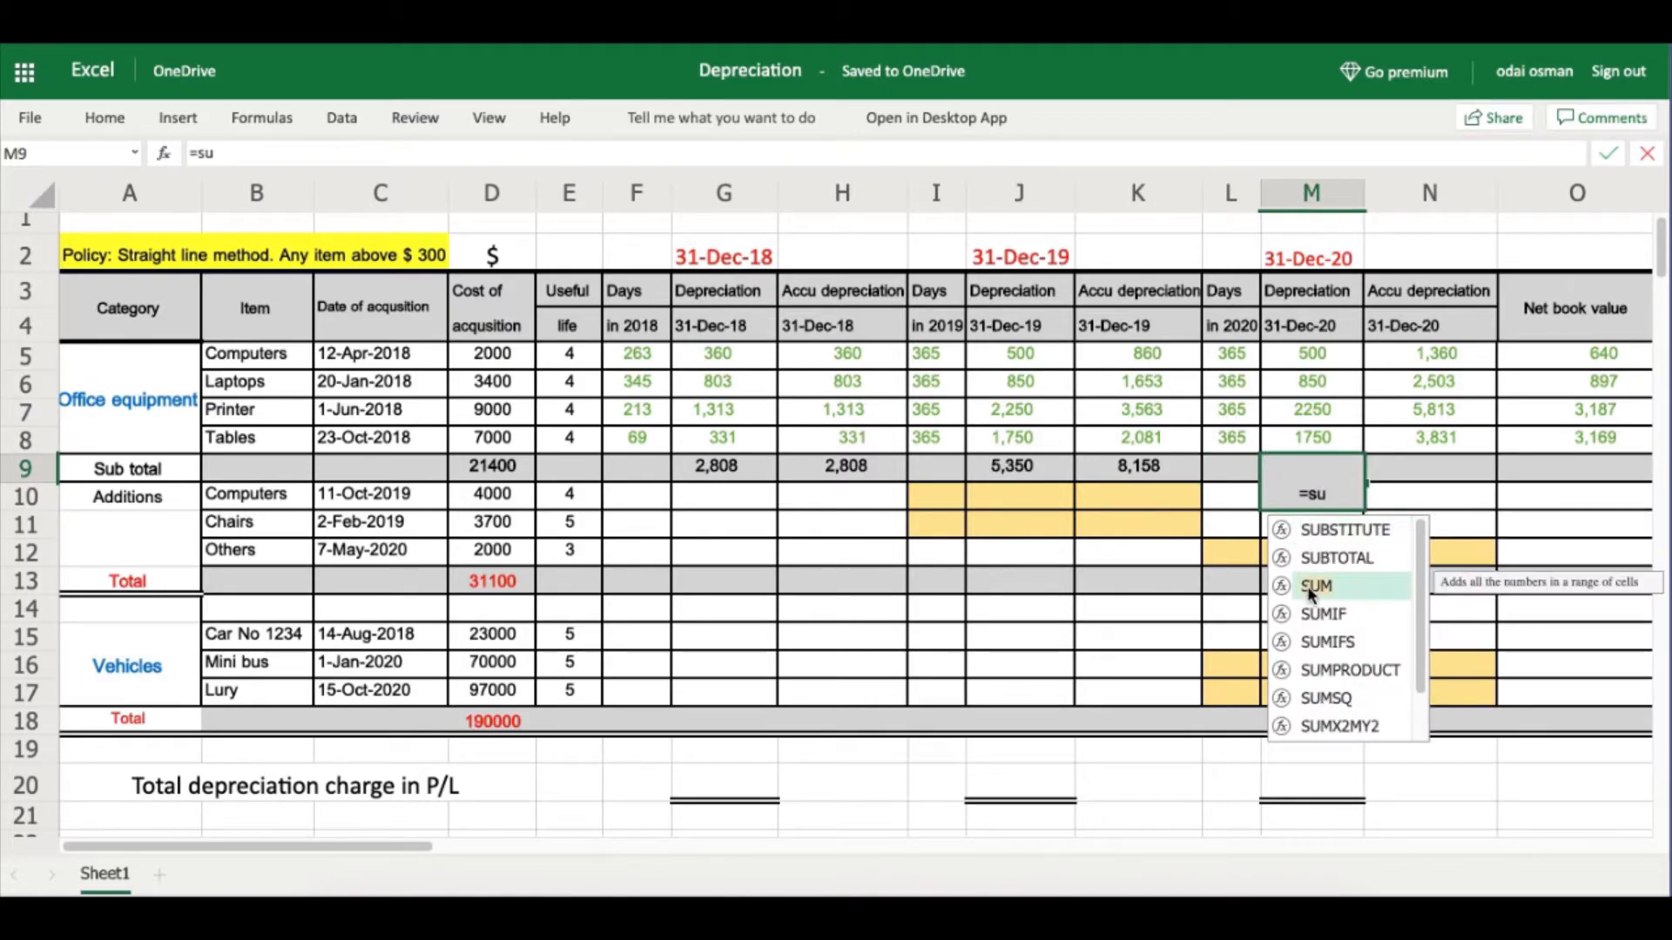
double_click(1315, 585)
left_click_drag(1312, 355, 1312, 430)
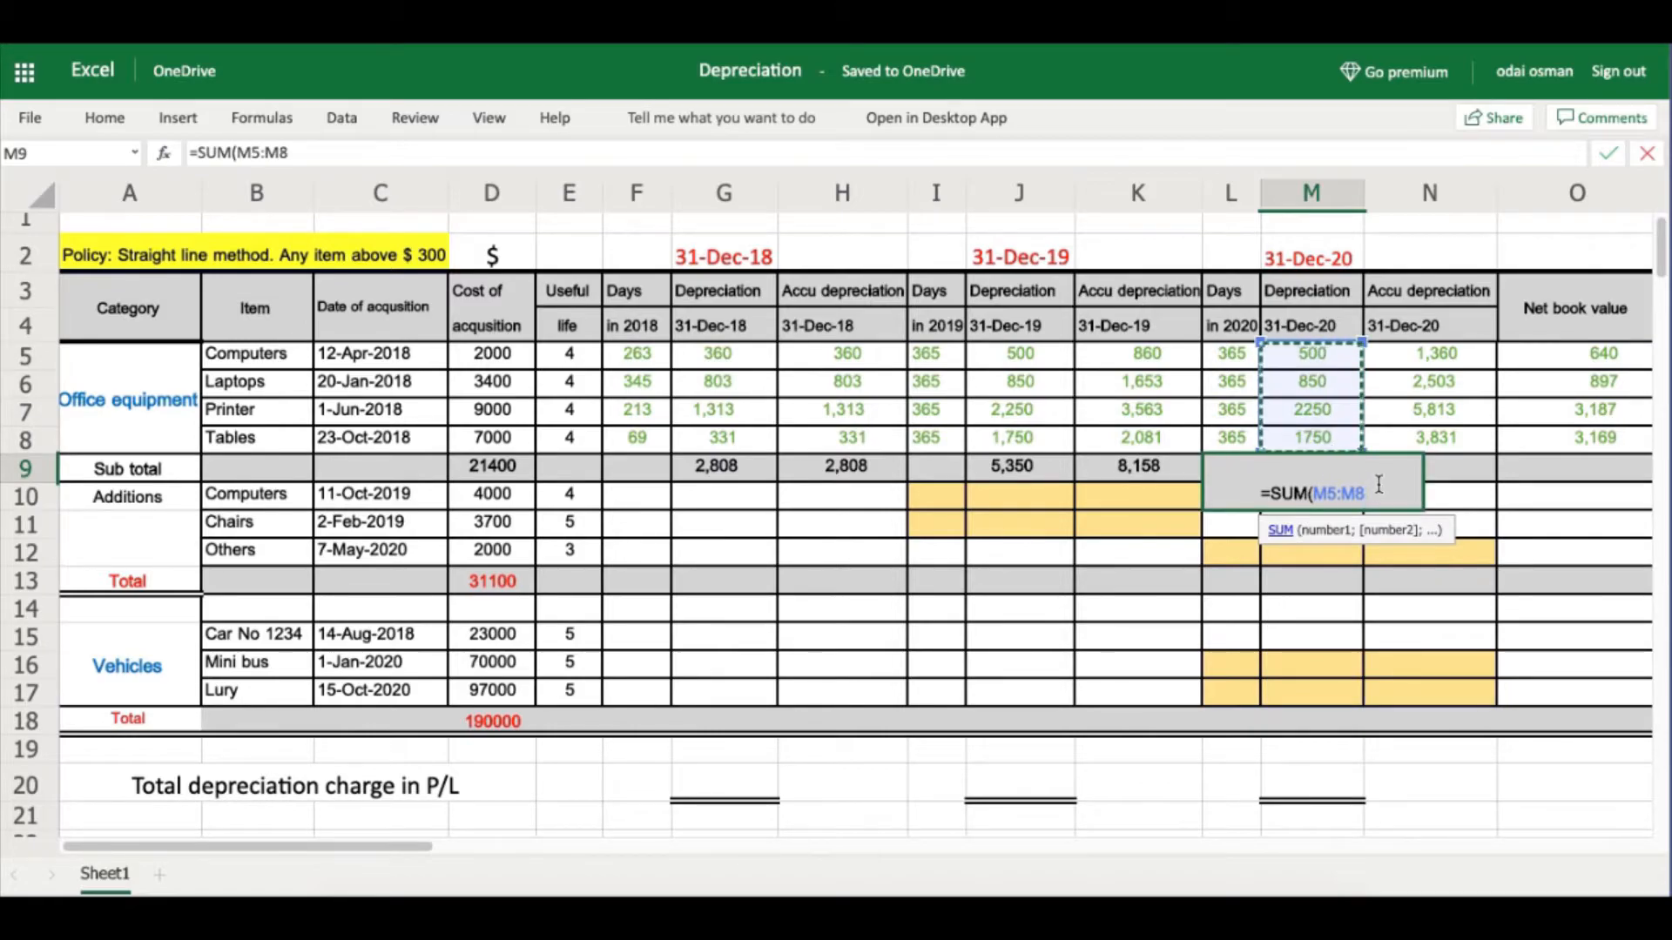
key("Return")
left_click(1324, 468)
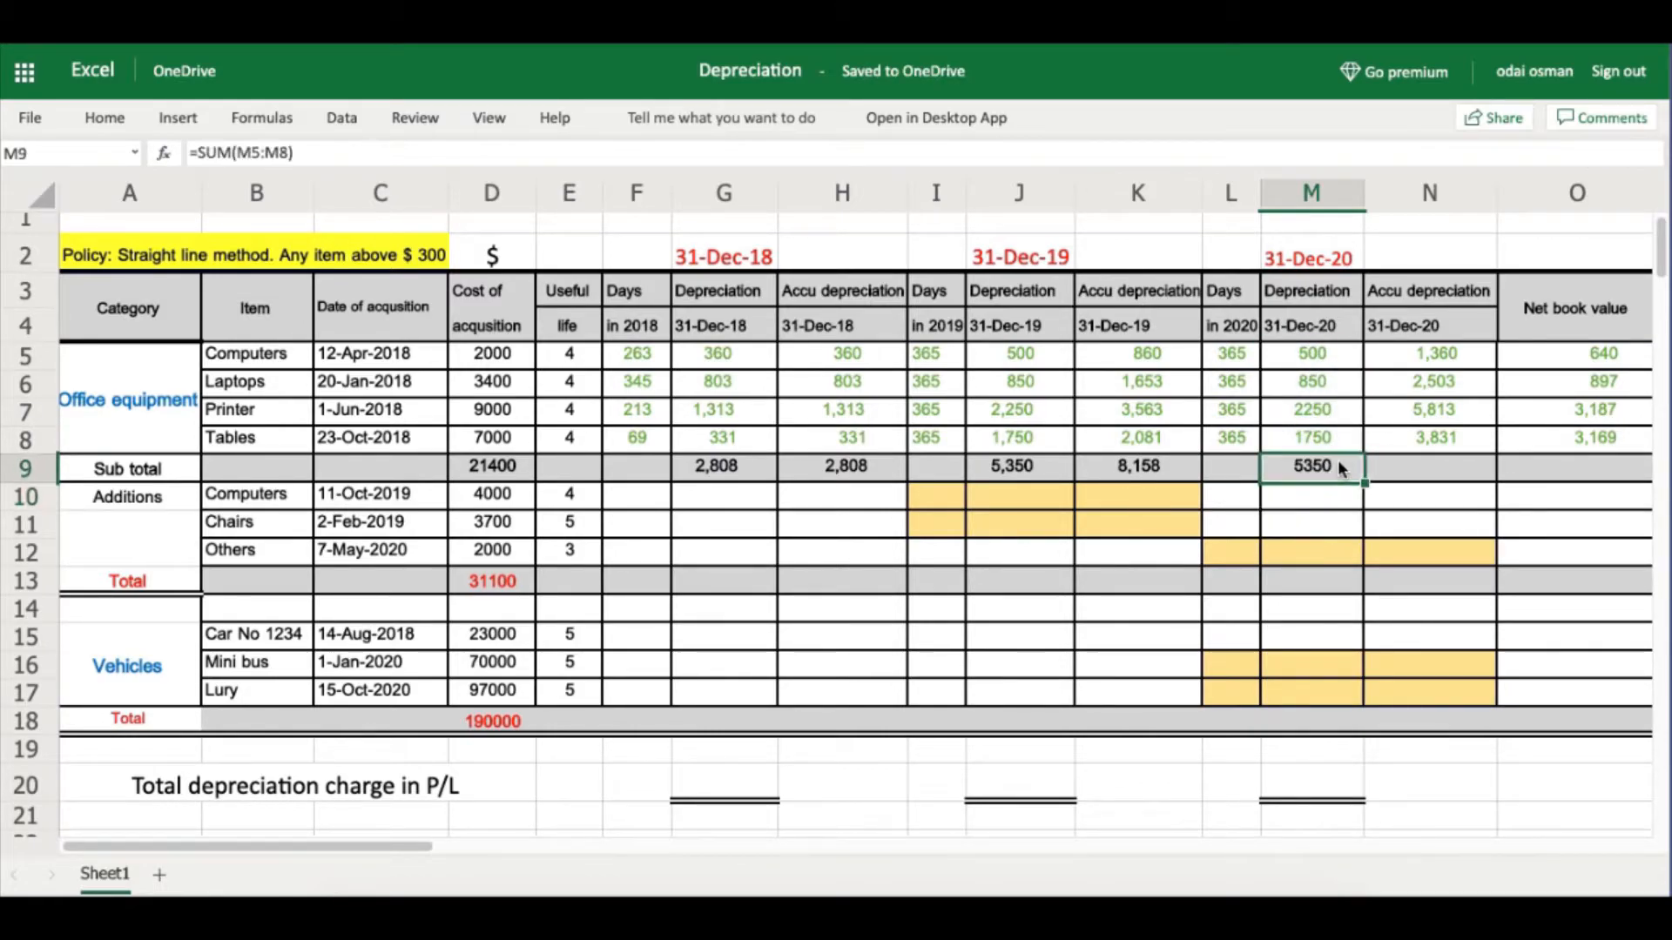
left_click_drag(1365, 479, 1423, 481)
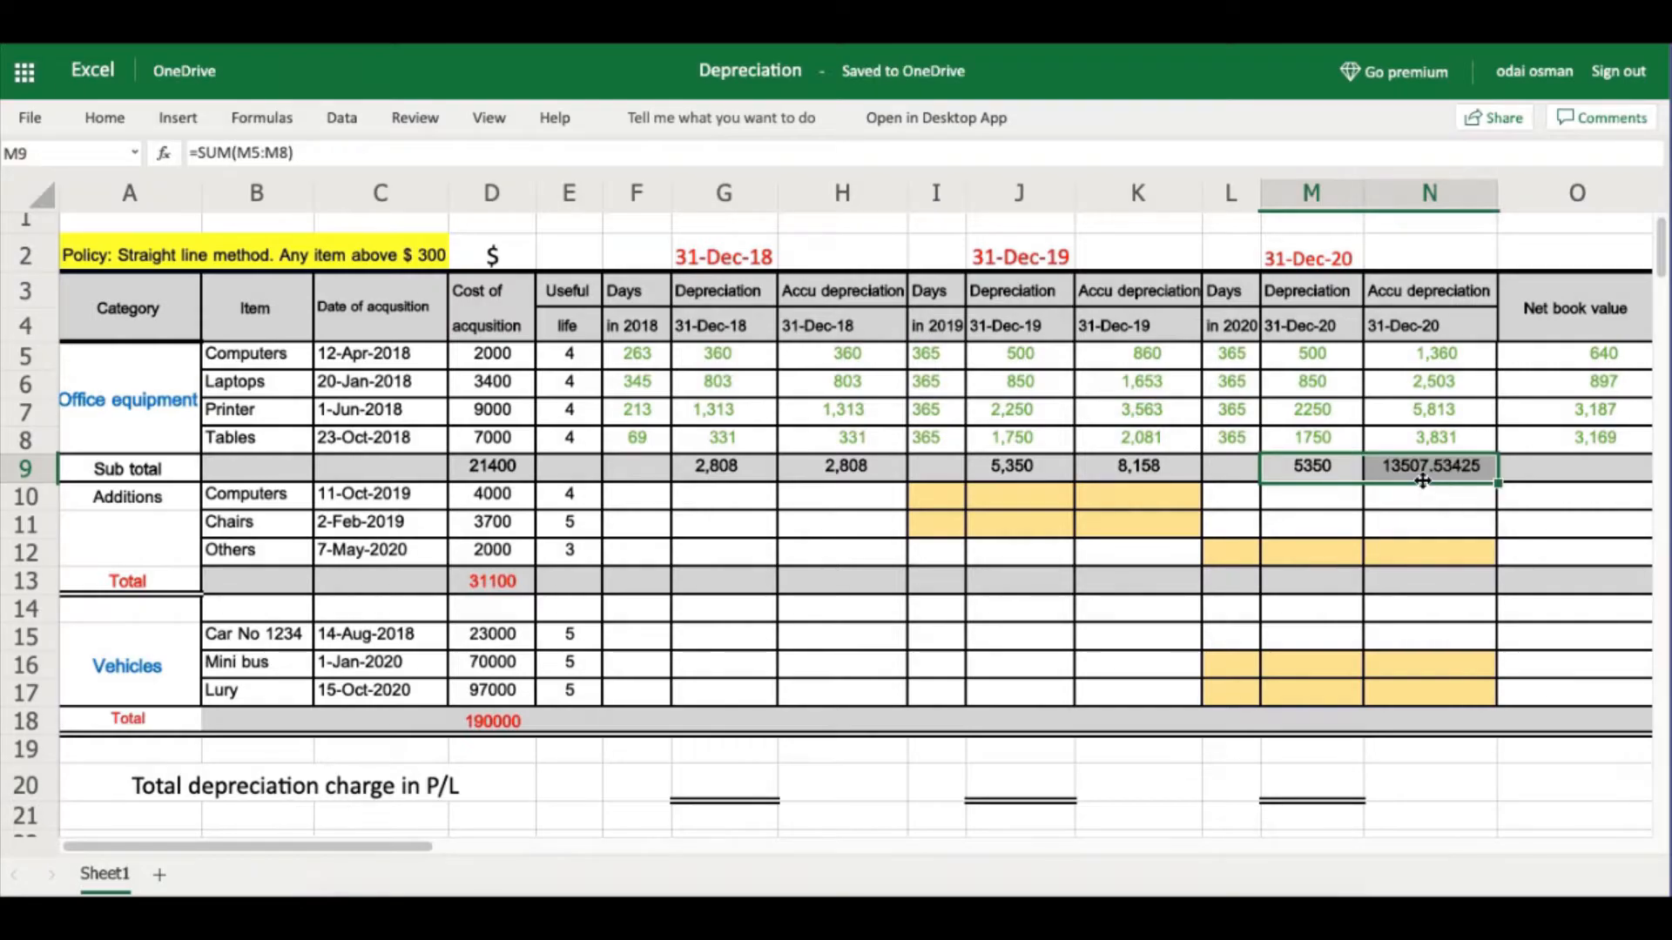
left_click(348, 520)
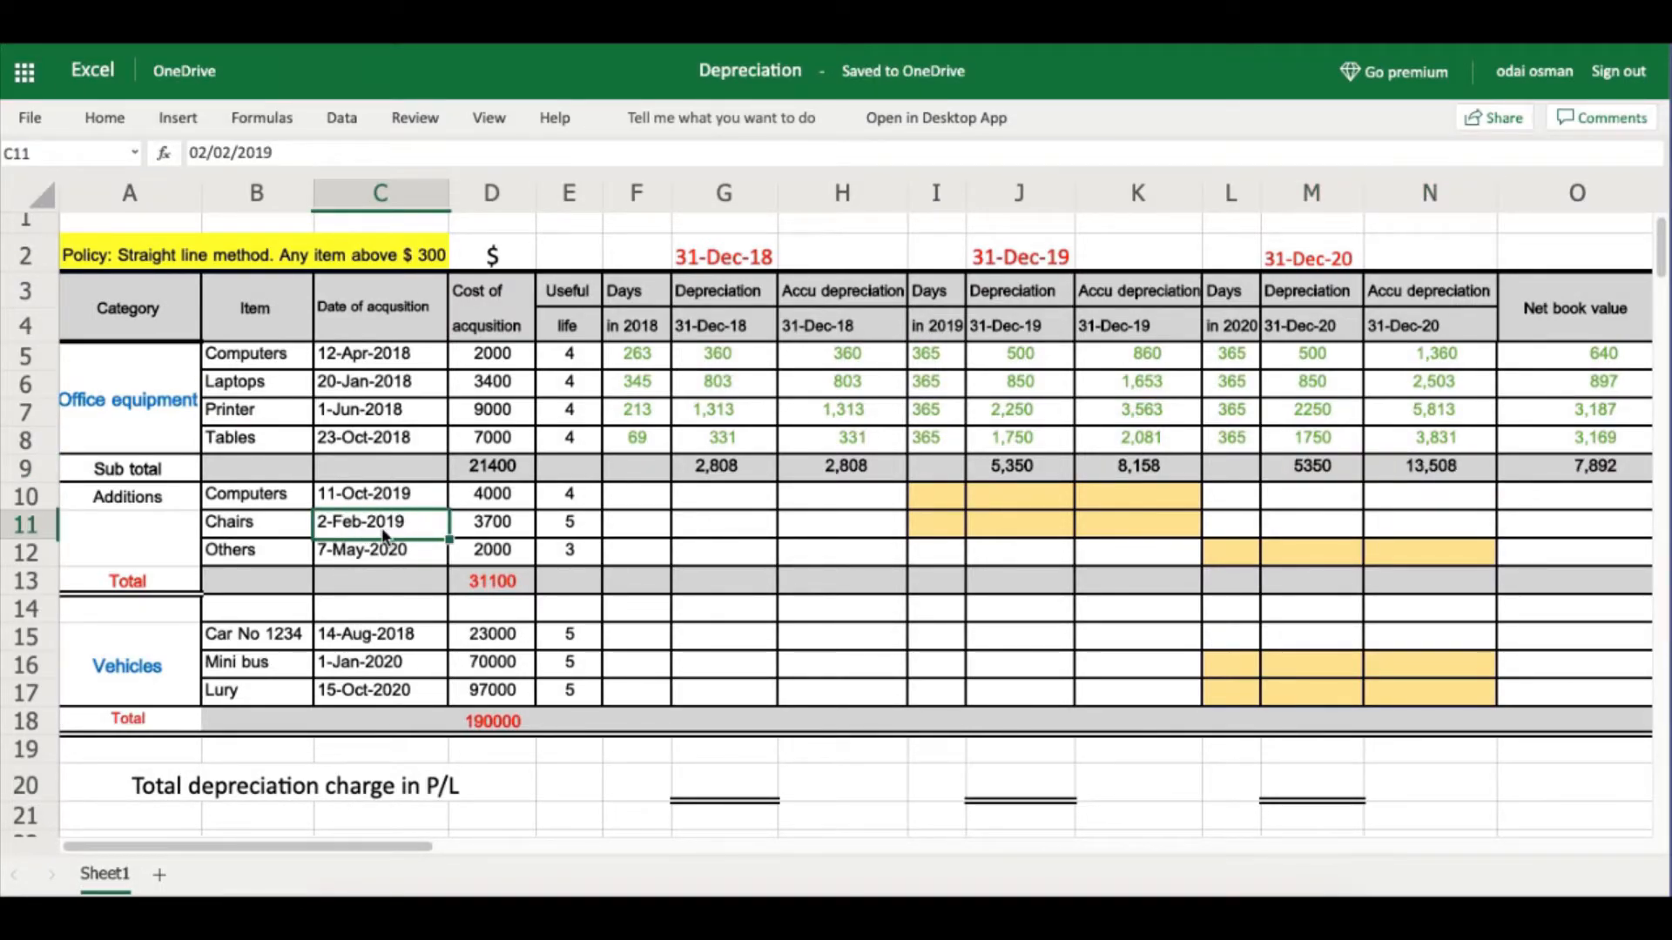
left_click(388, 557)
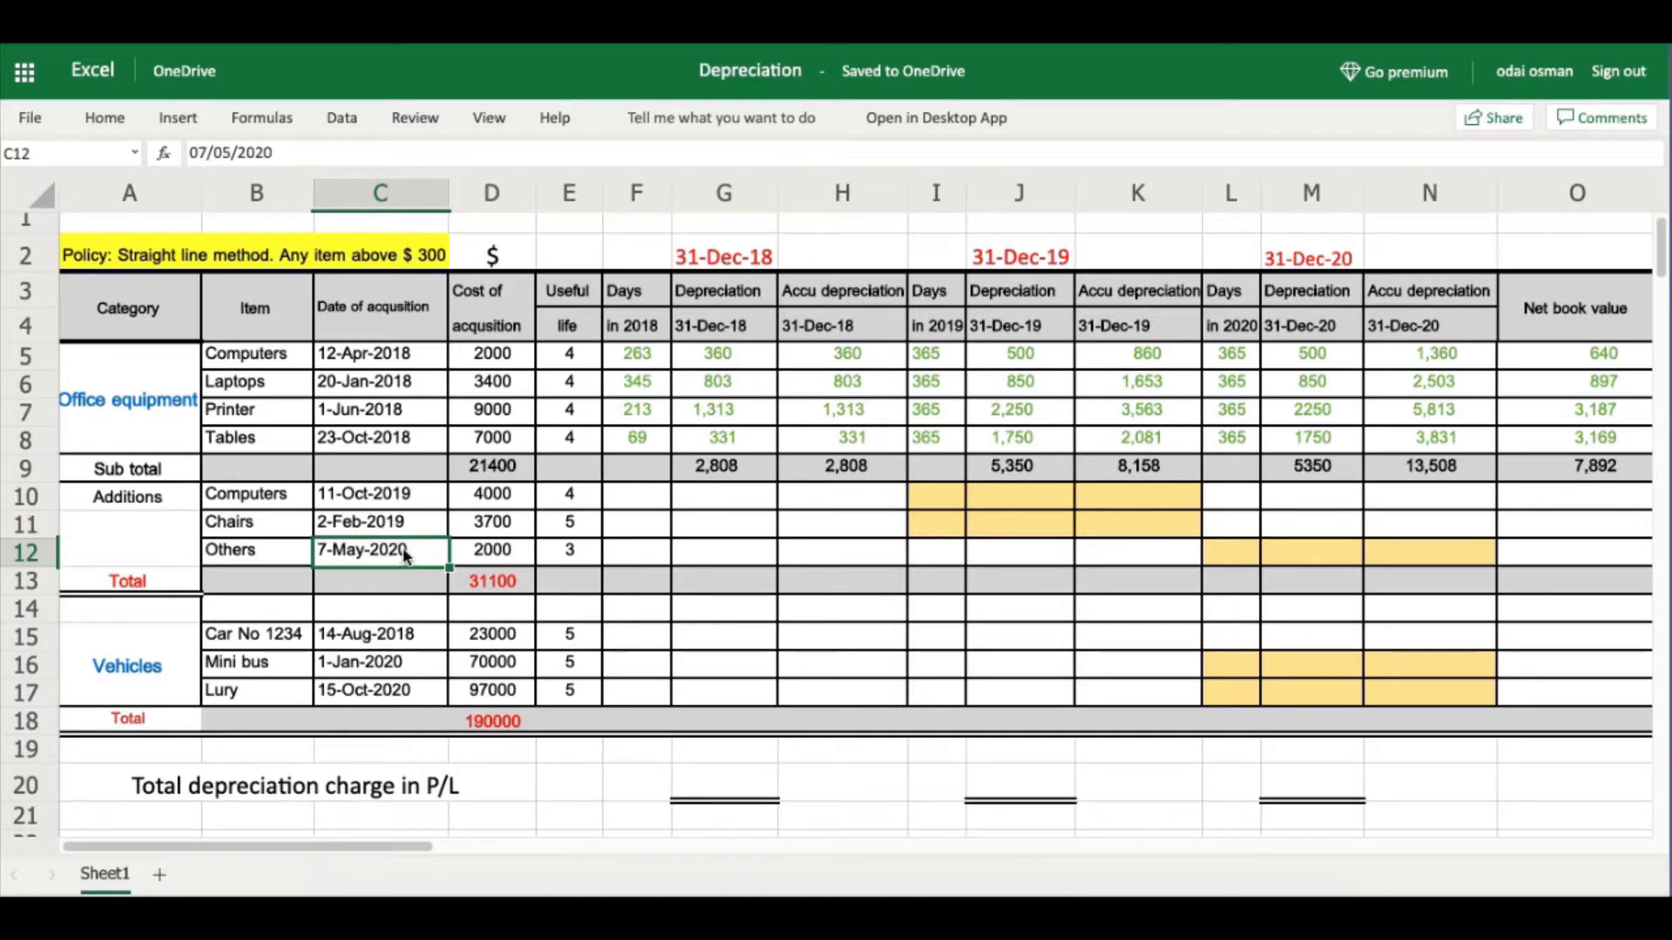
left_click(577, 499)
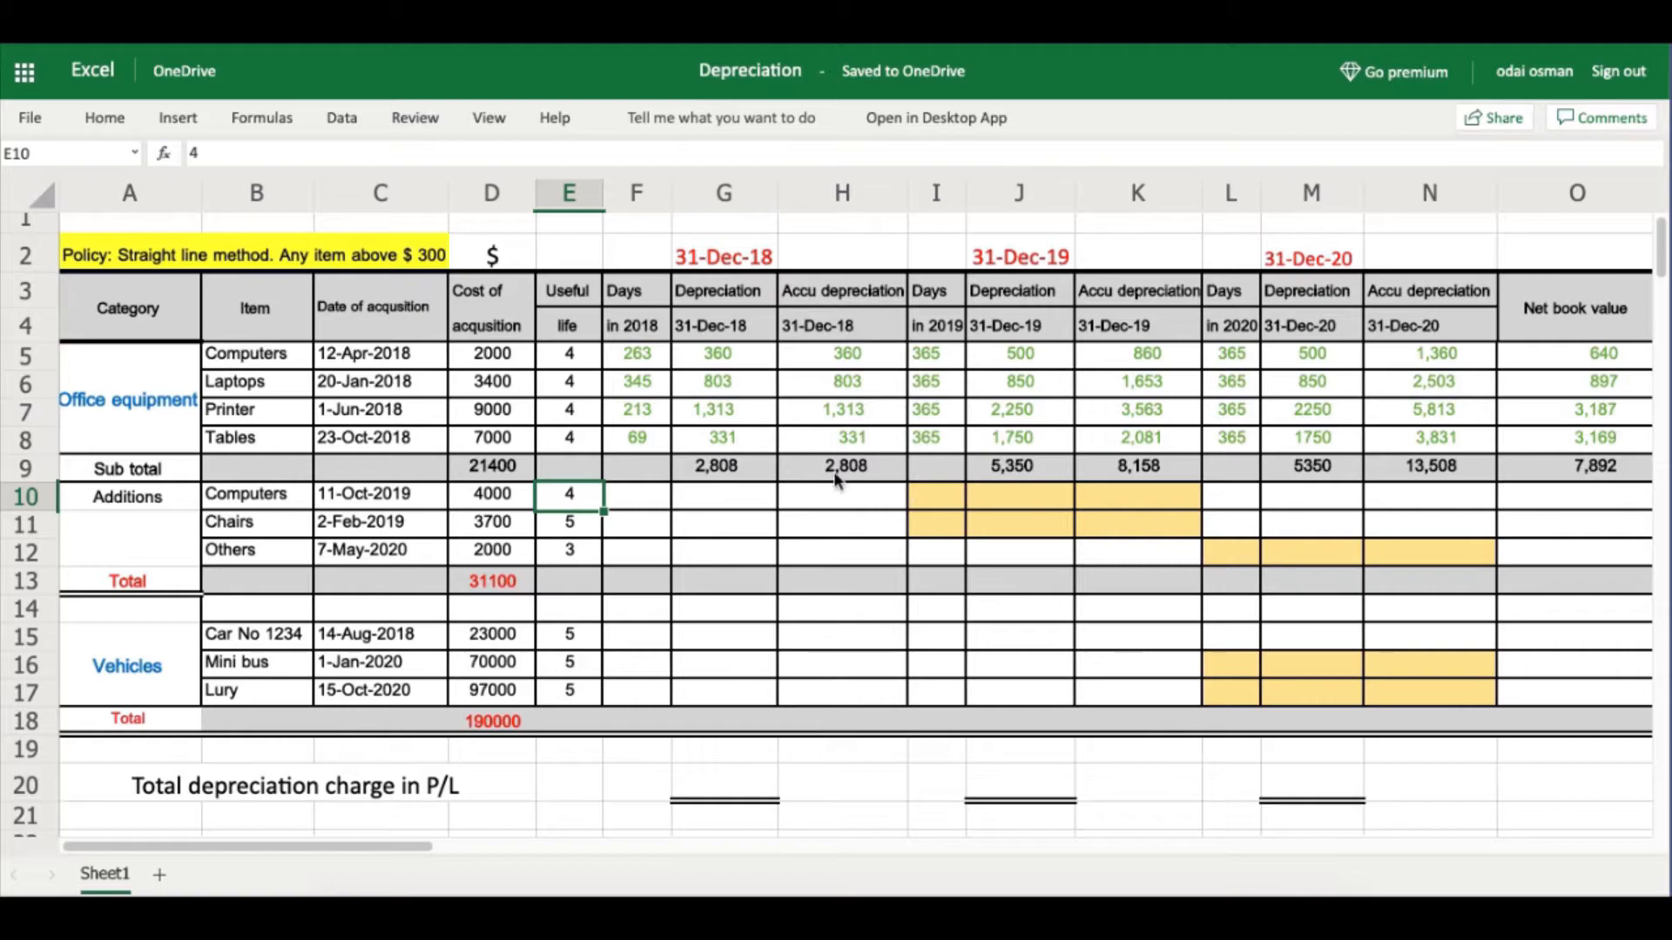
left_click(388, 500)
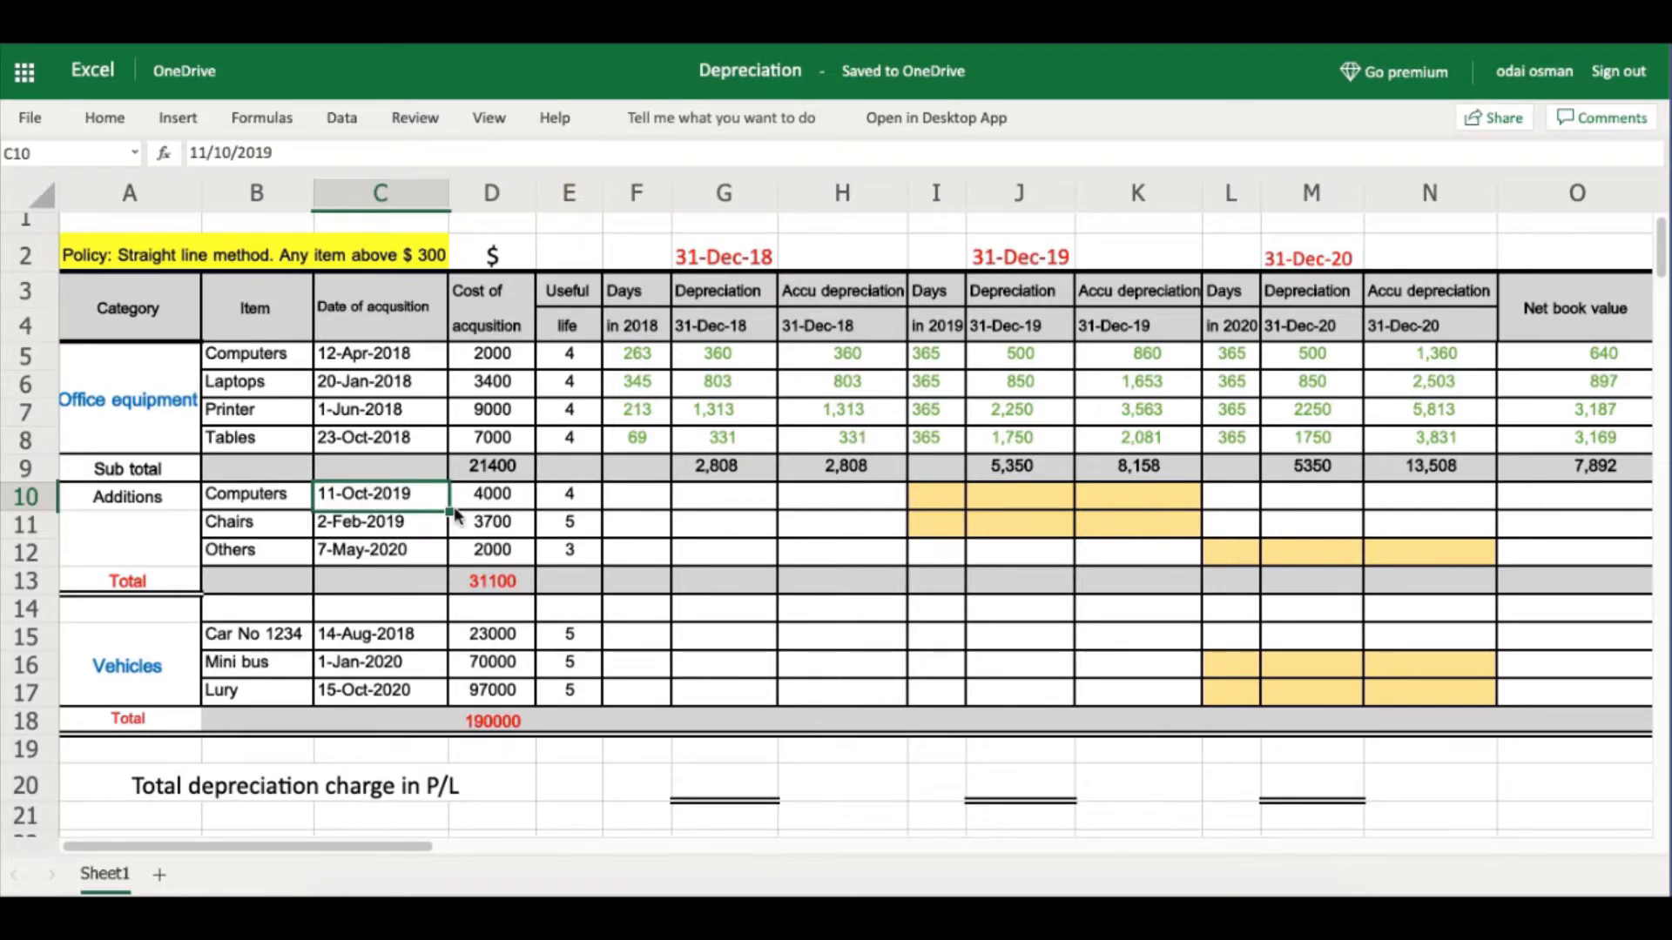
Calculate the 2019 days for the added computers in I10 with =$J$2-C10 and fill the formula down to I11.
left_click(948, 498)
type("=")
left_click(1031, 256)
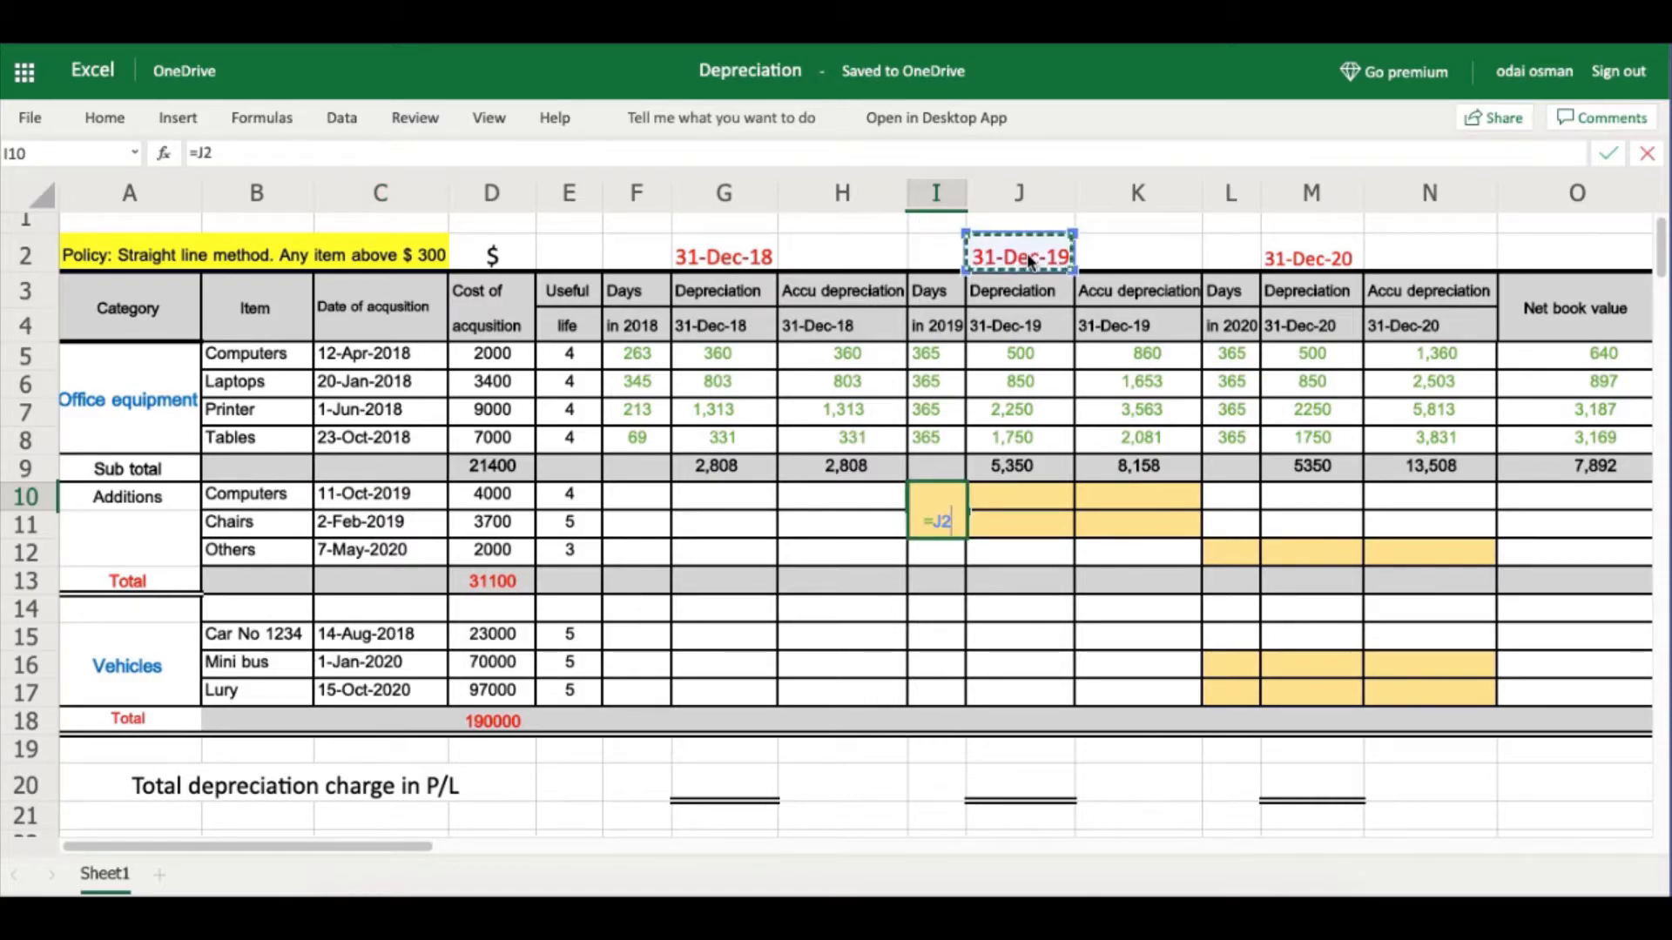
key("BackSpace")
key("BackSpace")
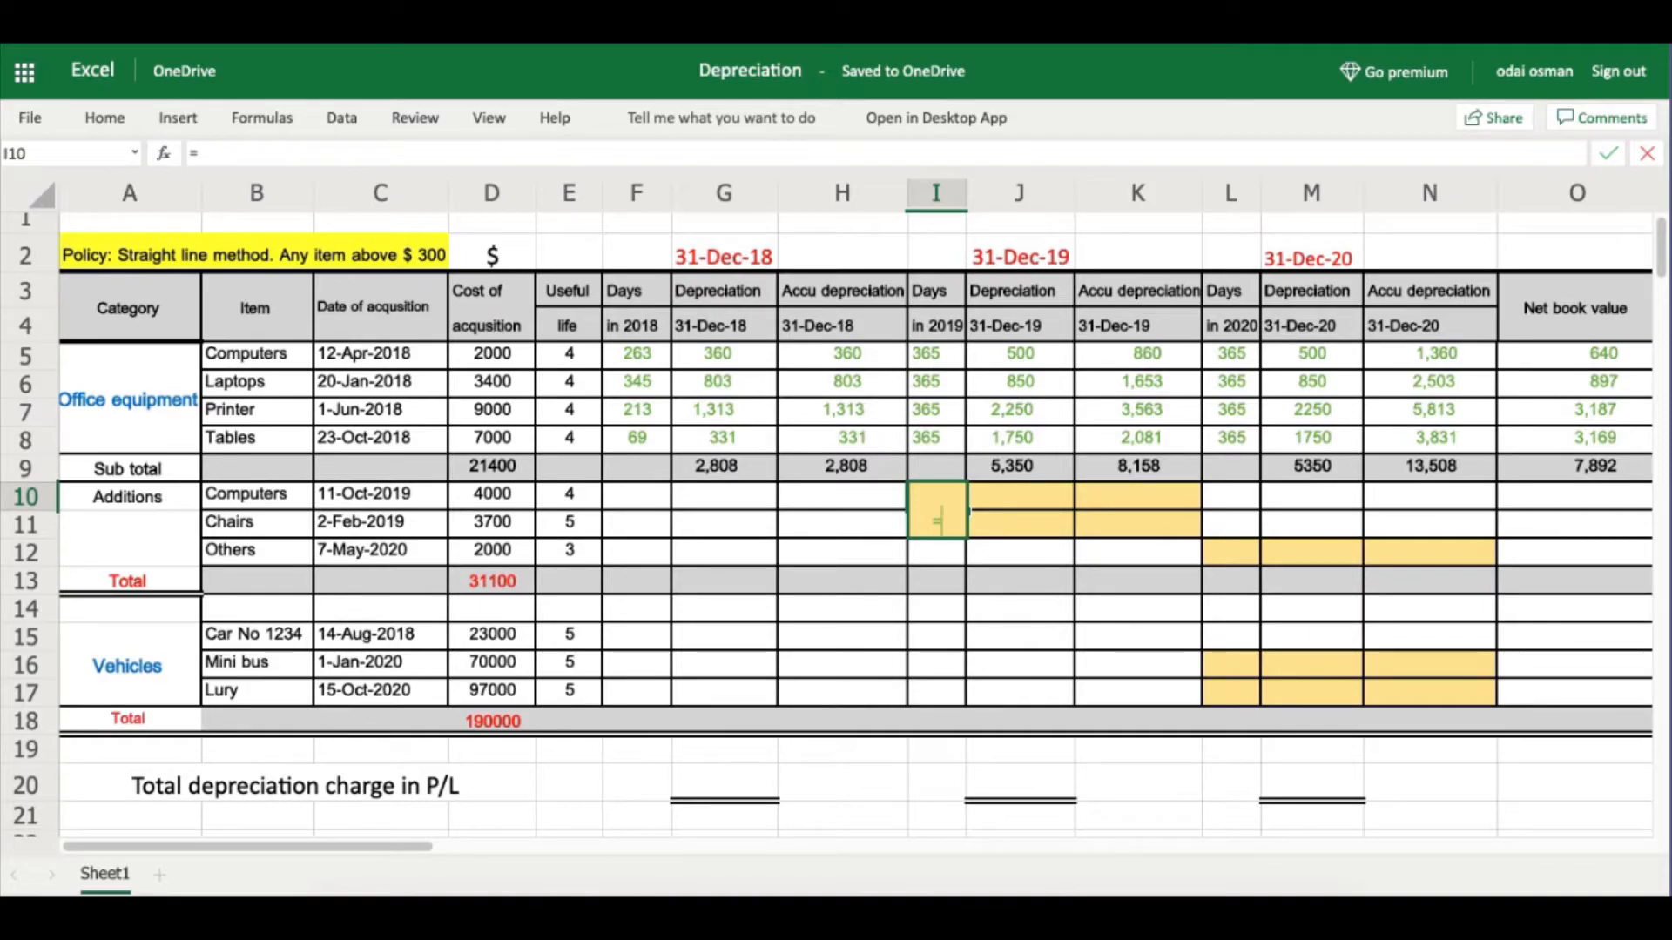
type("$J$2-")
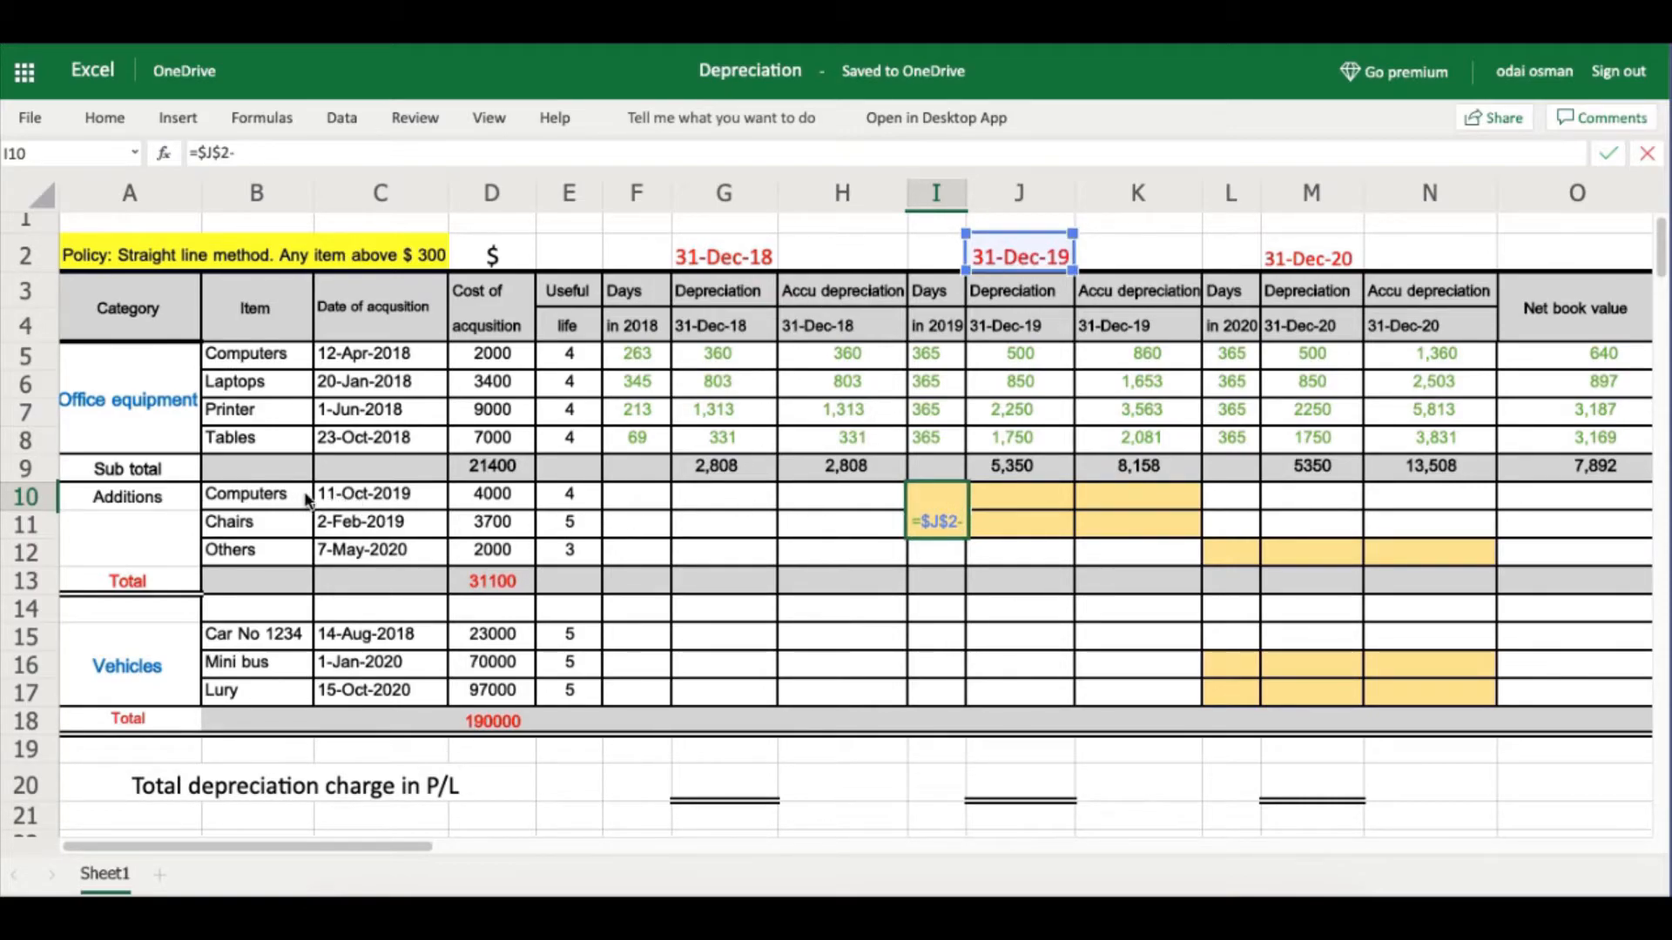
left_click(375, 499)
key("Return")
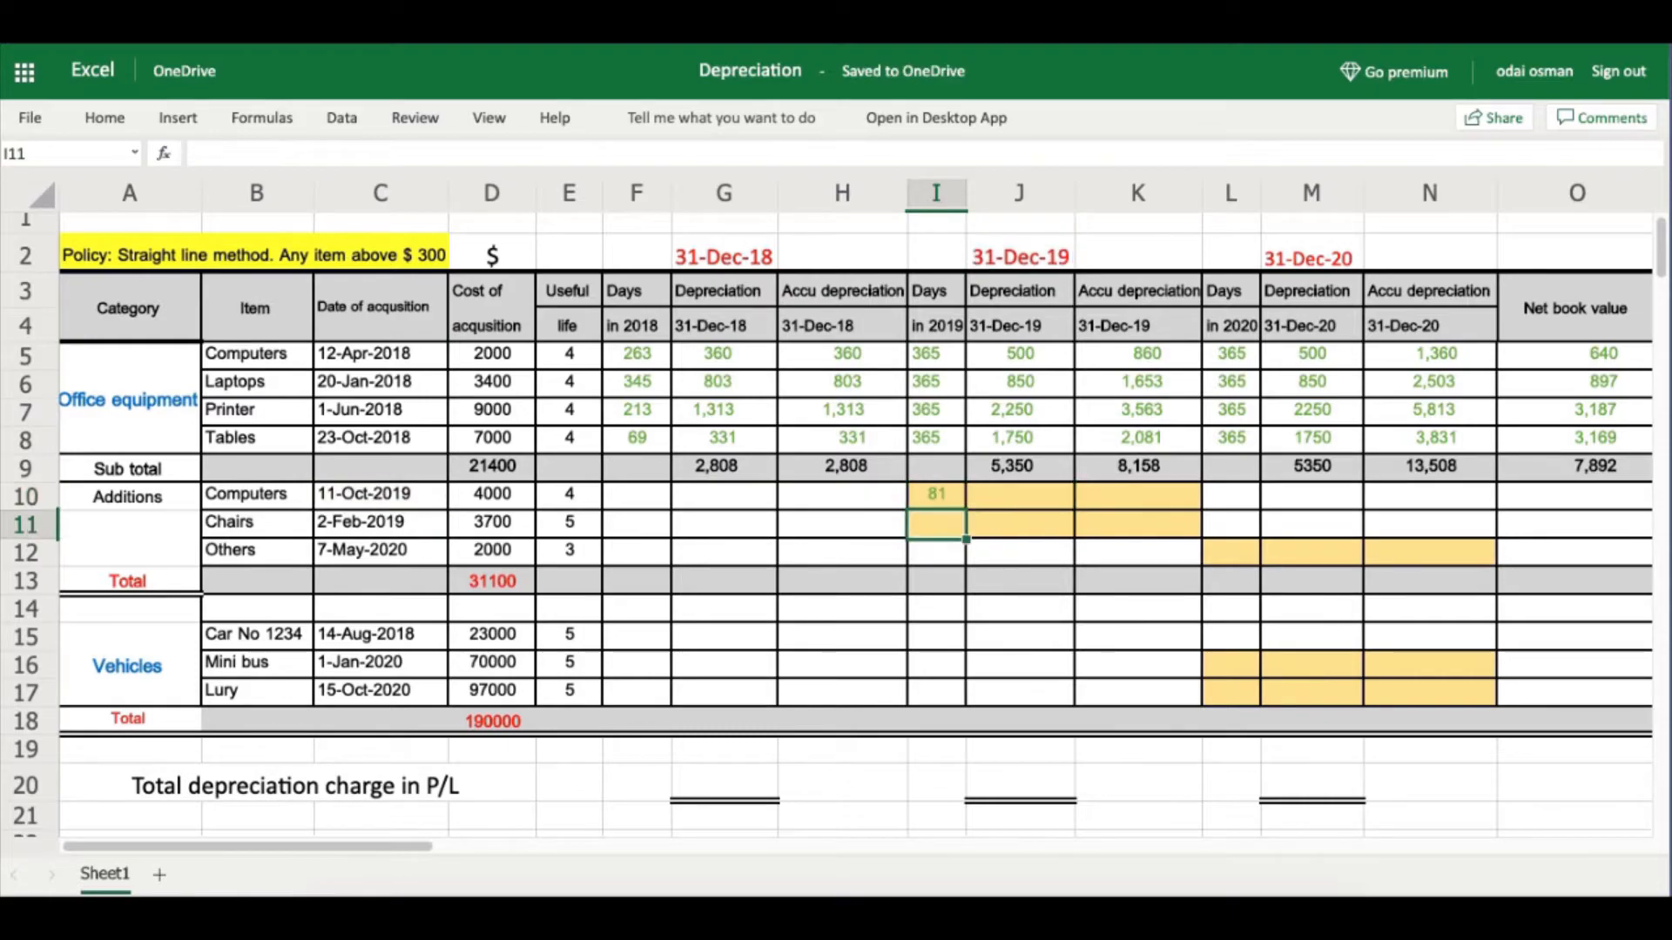
left_click(937, 498)
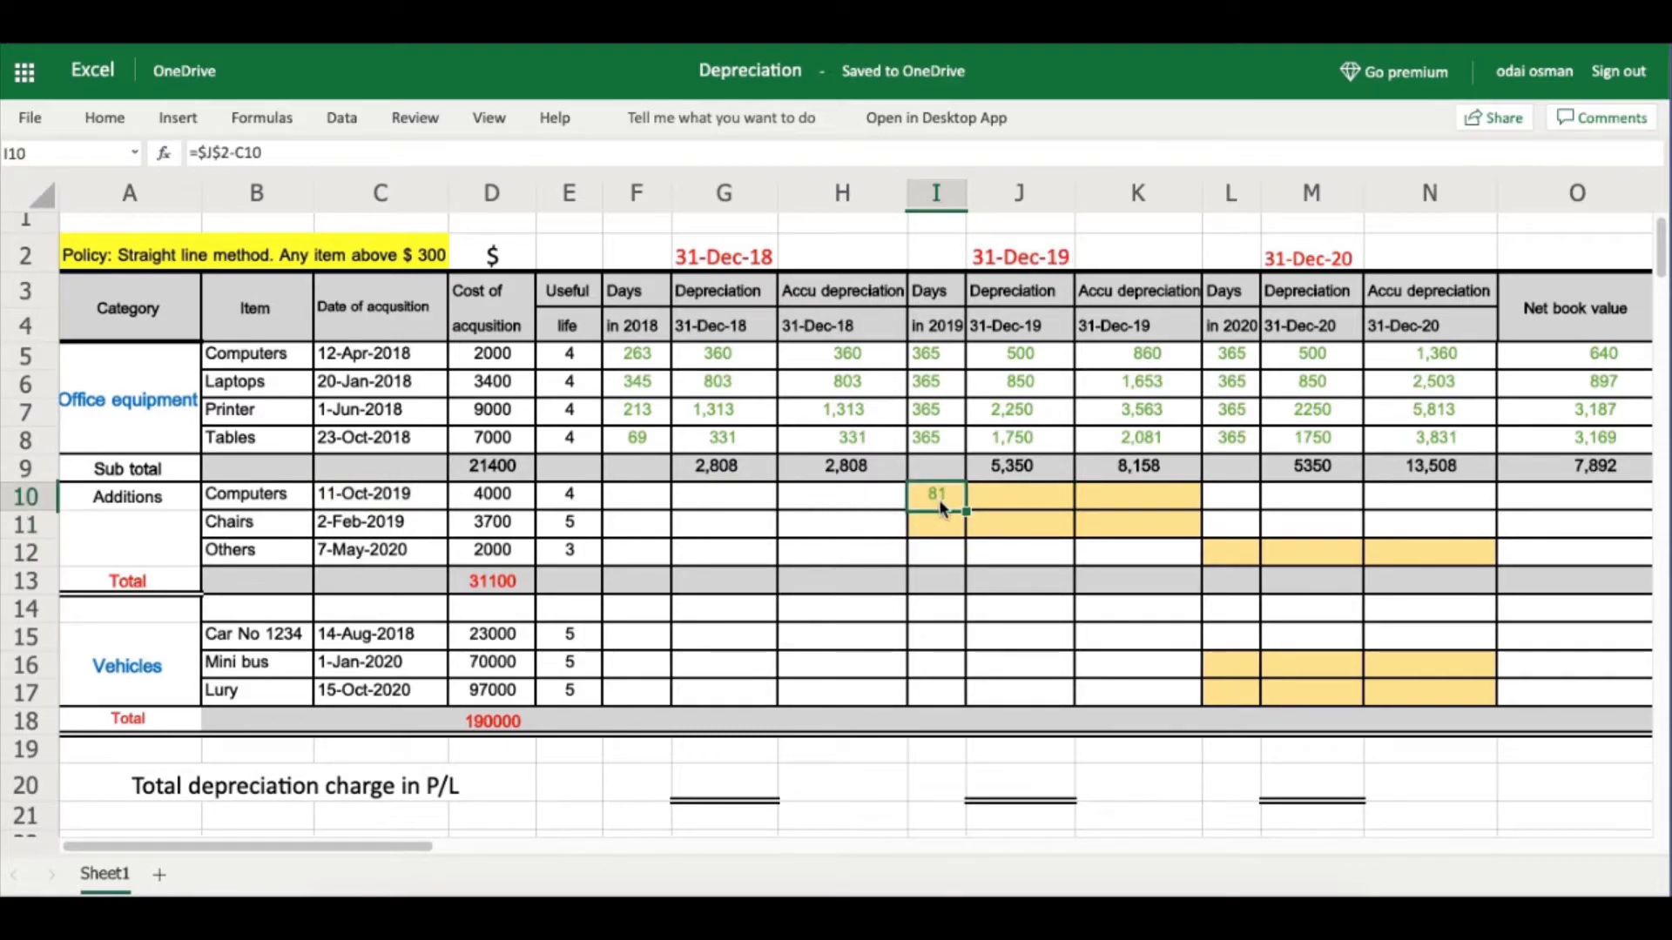
left_click_drag(966, 513, 965, 533)
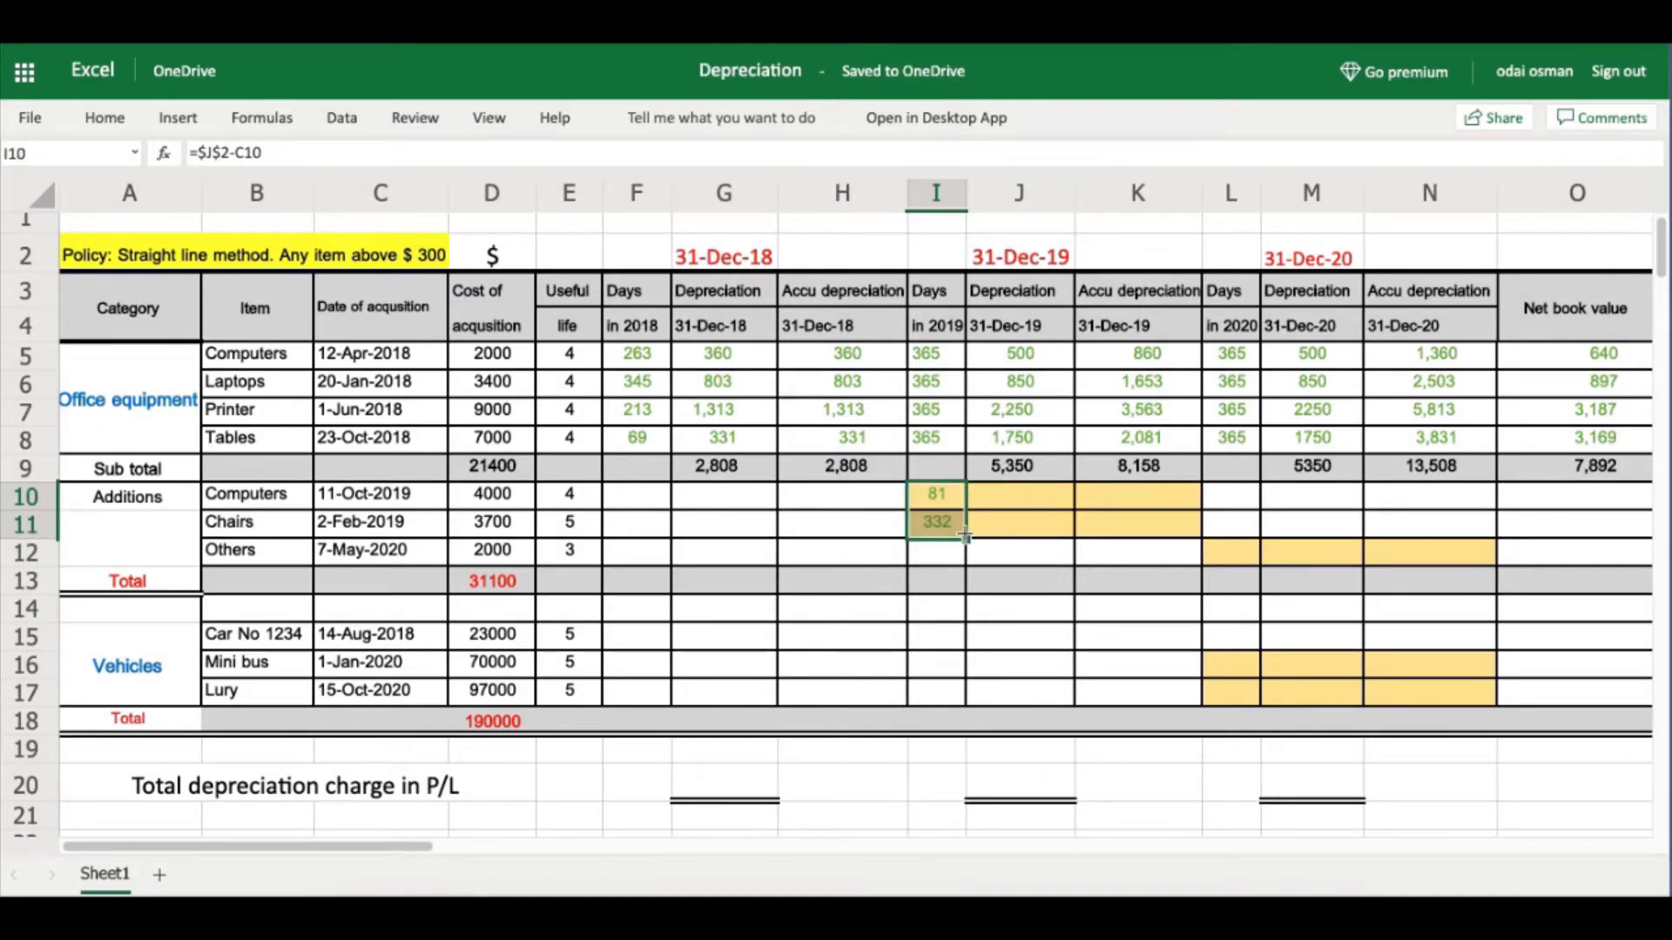
Calculate the 2019 depreciation for the added computers in J10 with =(D10/E10)*I10/365.
left_click(1008, 493)
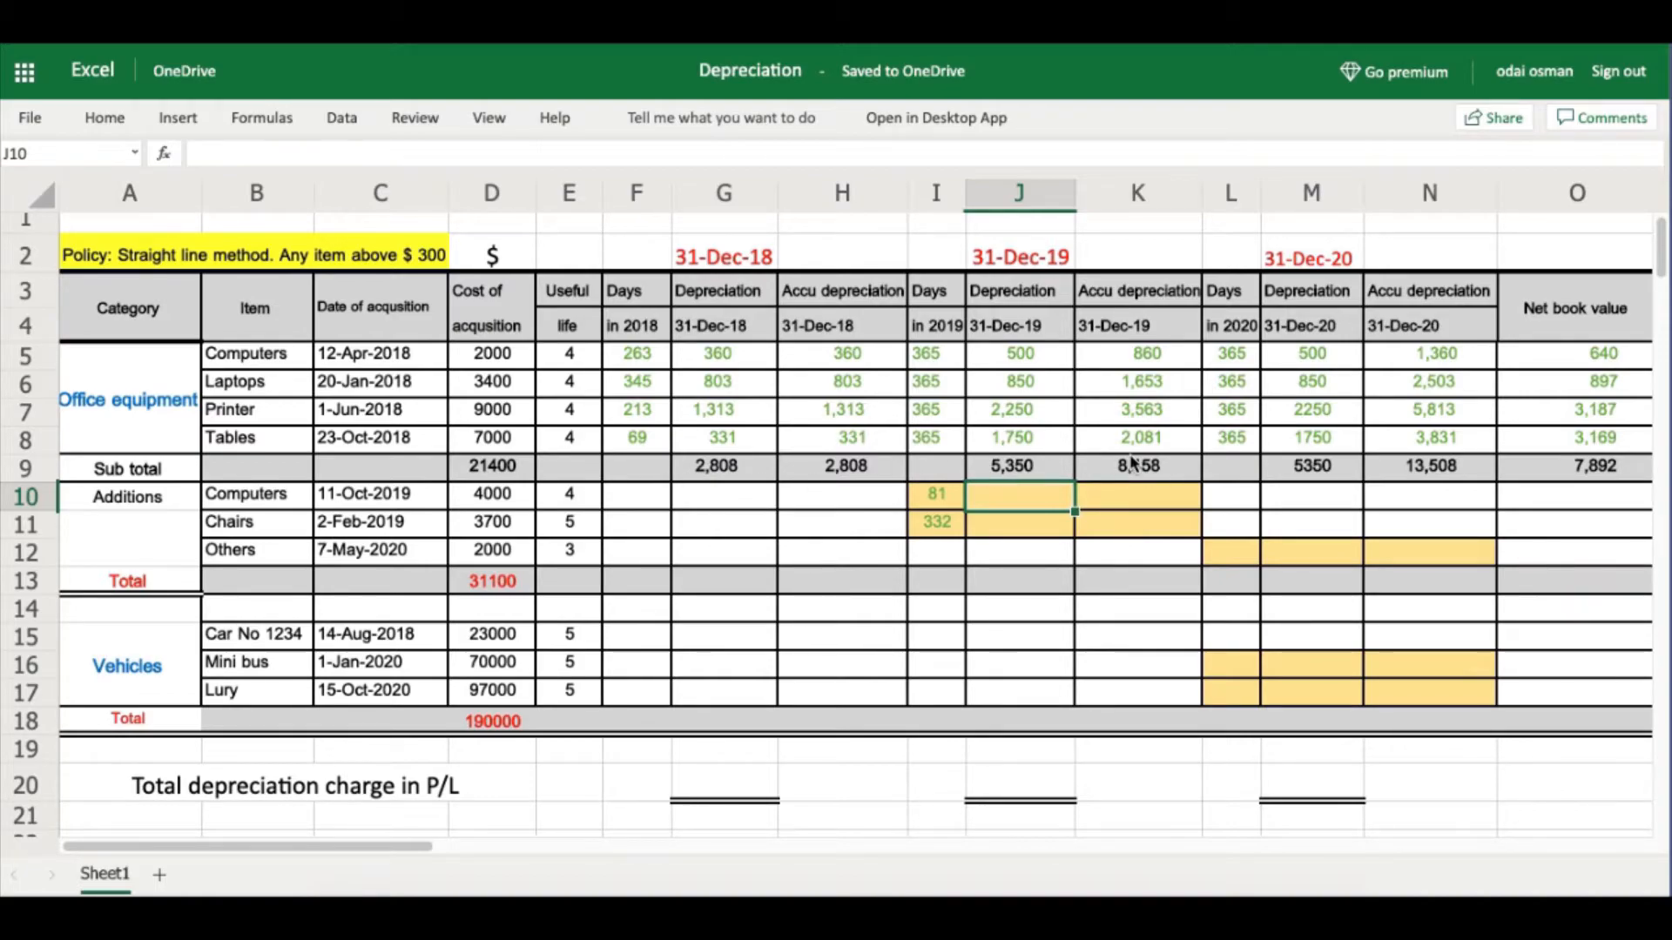
type("=")
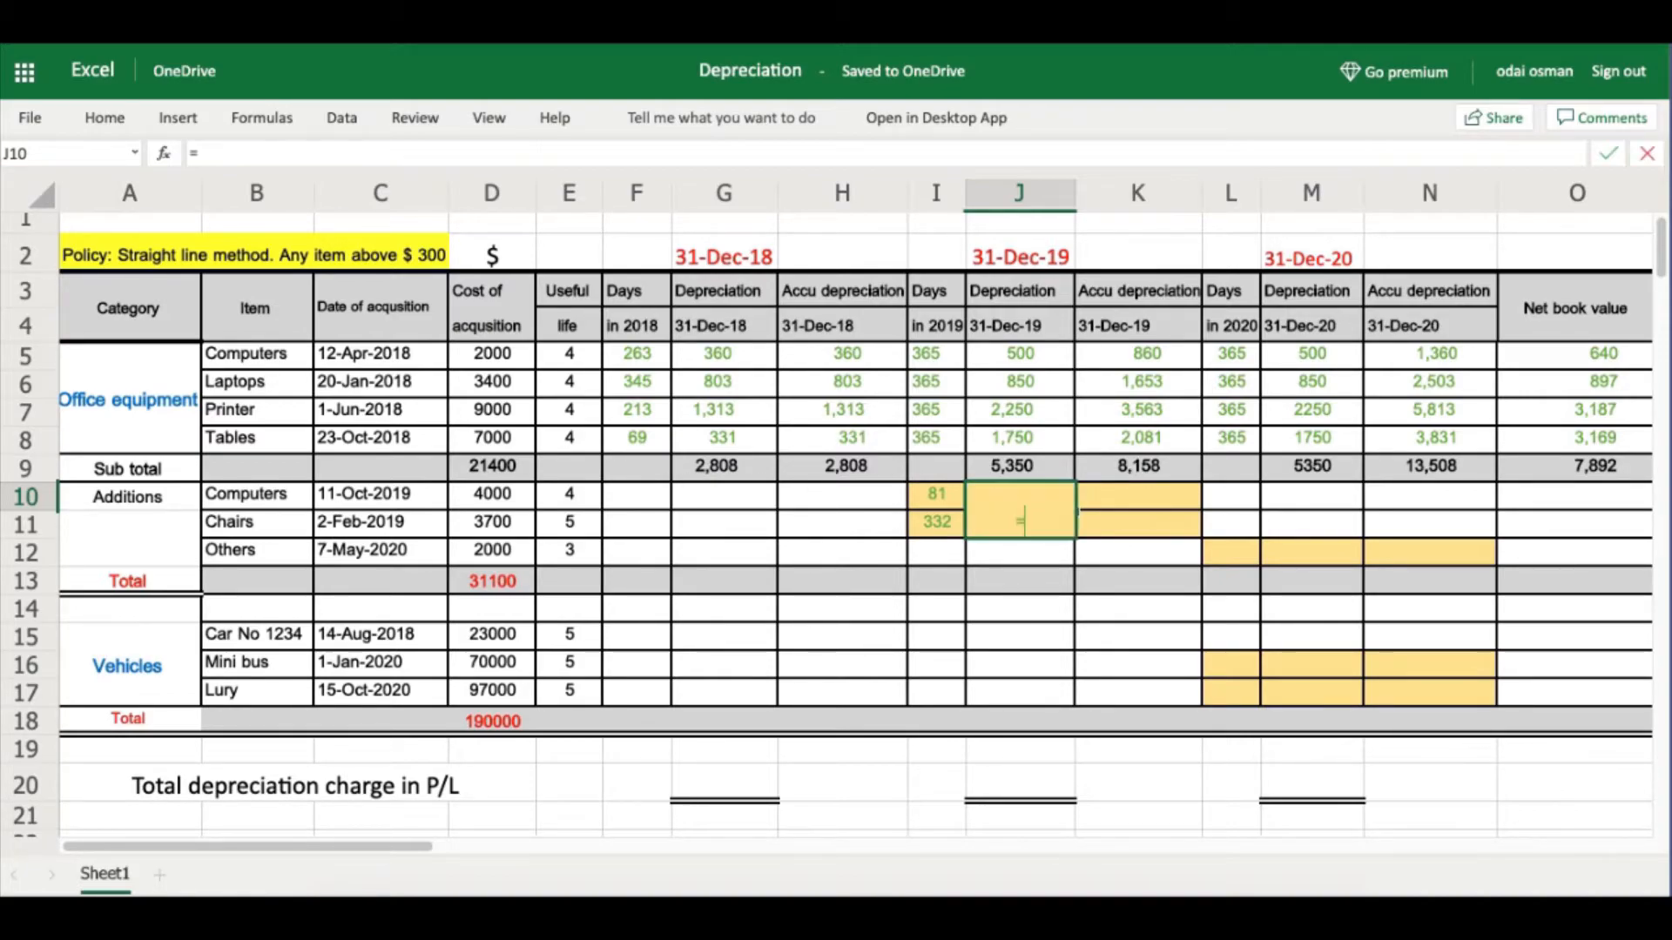
left_click(487, 498)
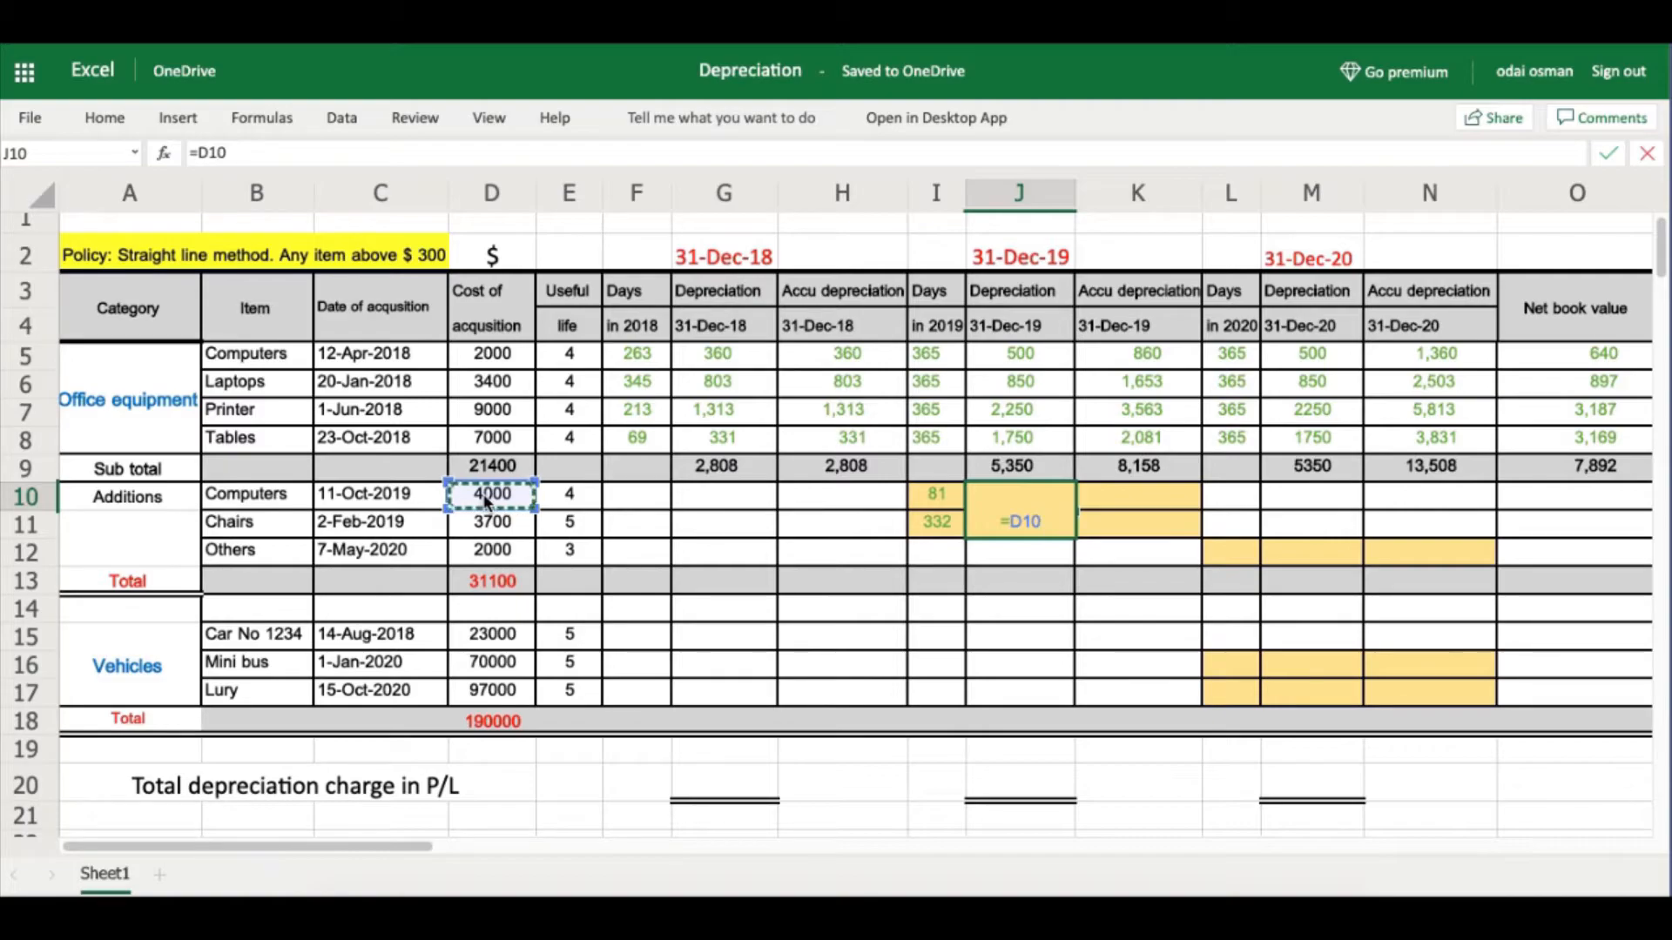
key("BackSpace")
key("BackSpace")
key("BackSpace")
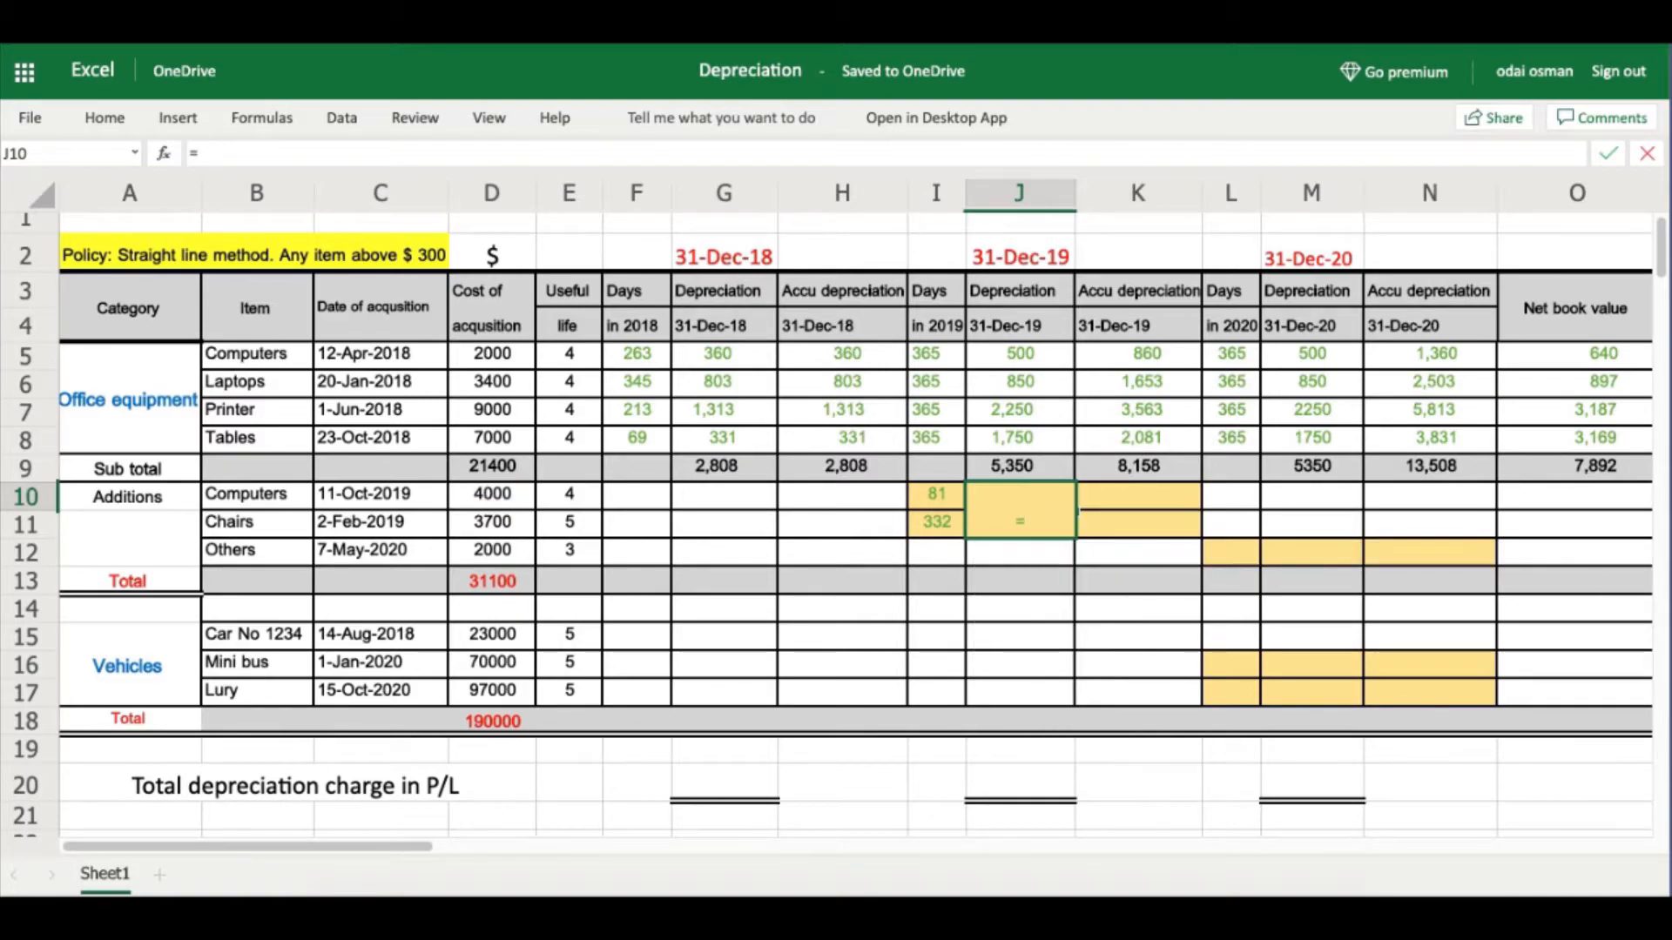
type("(")
left_click(491, 496)
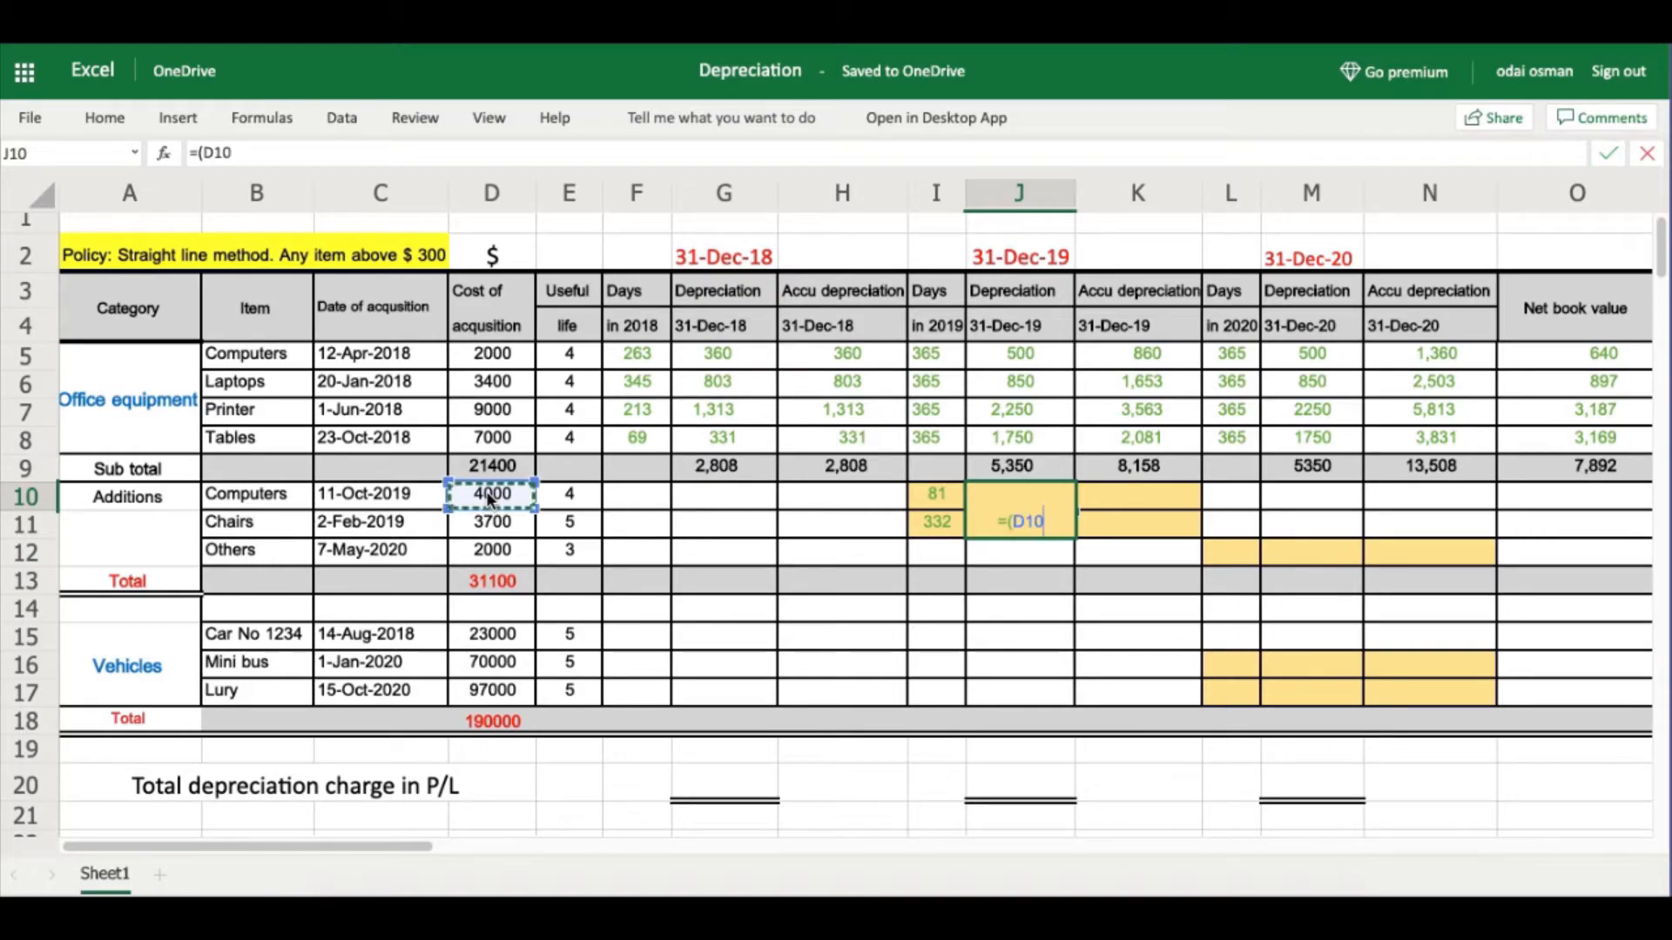
type("/")
left_click(569, 497)
type(")*")
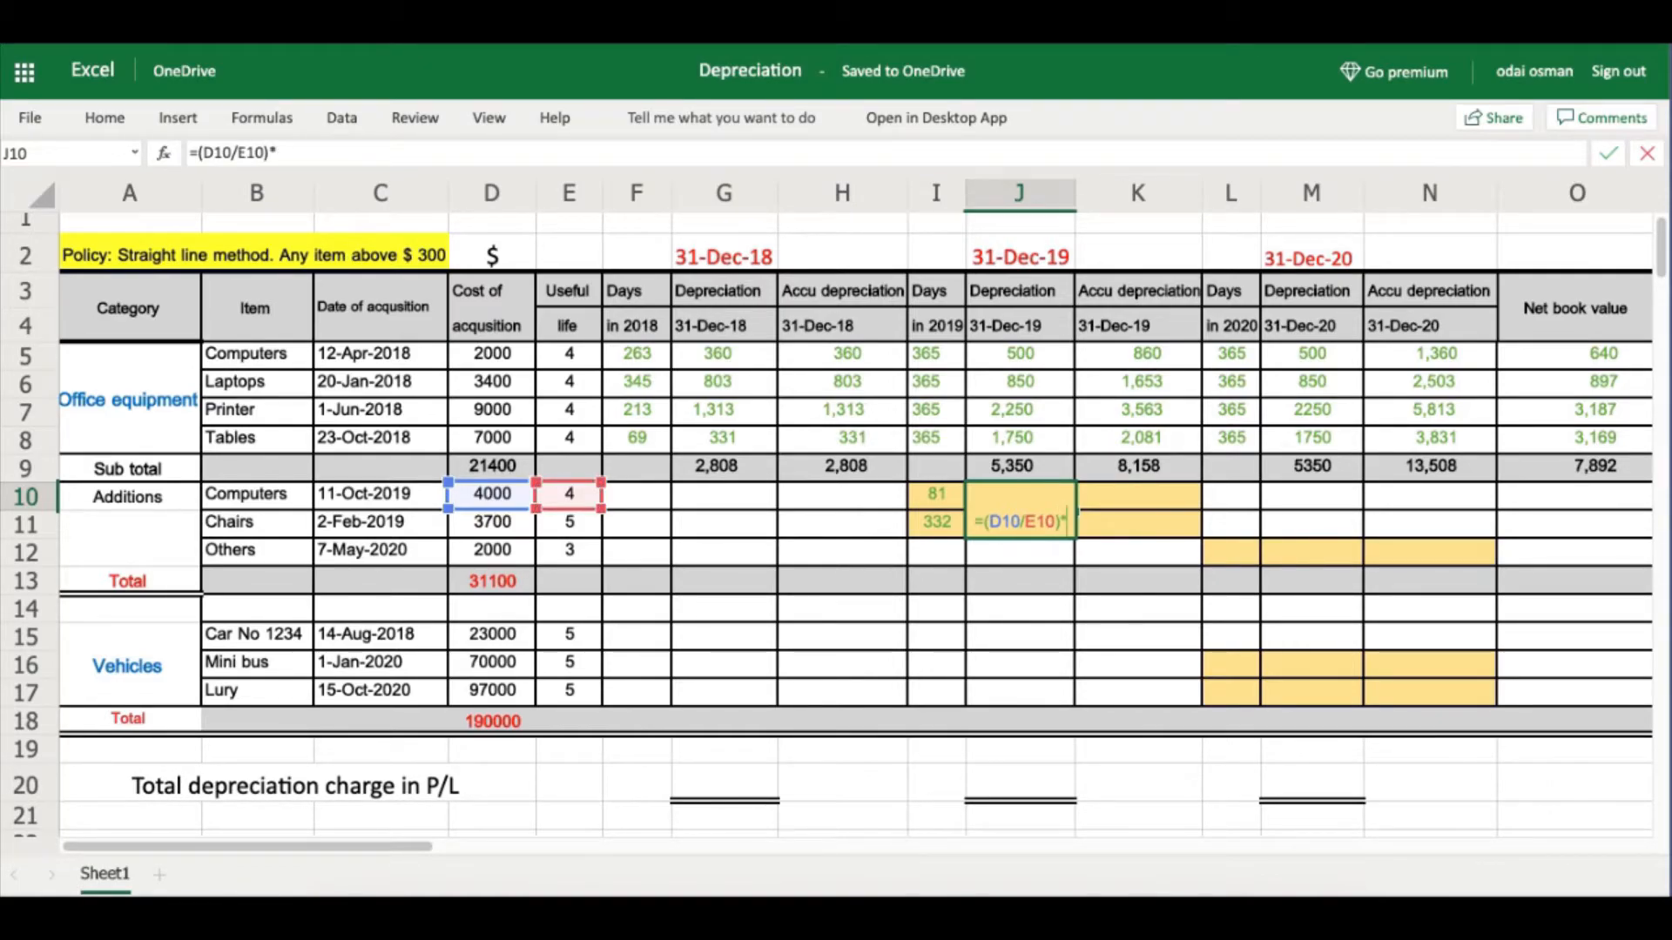
left_click(938, 497)
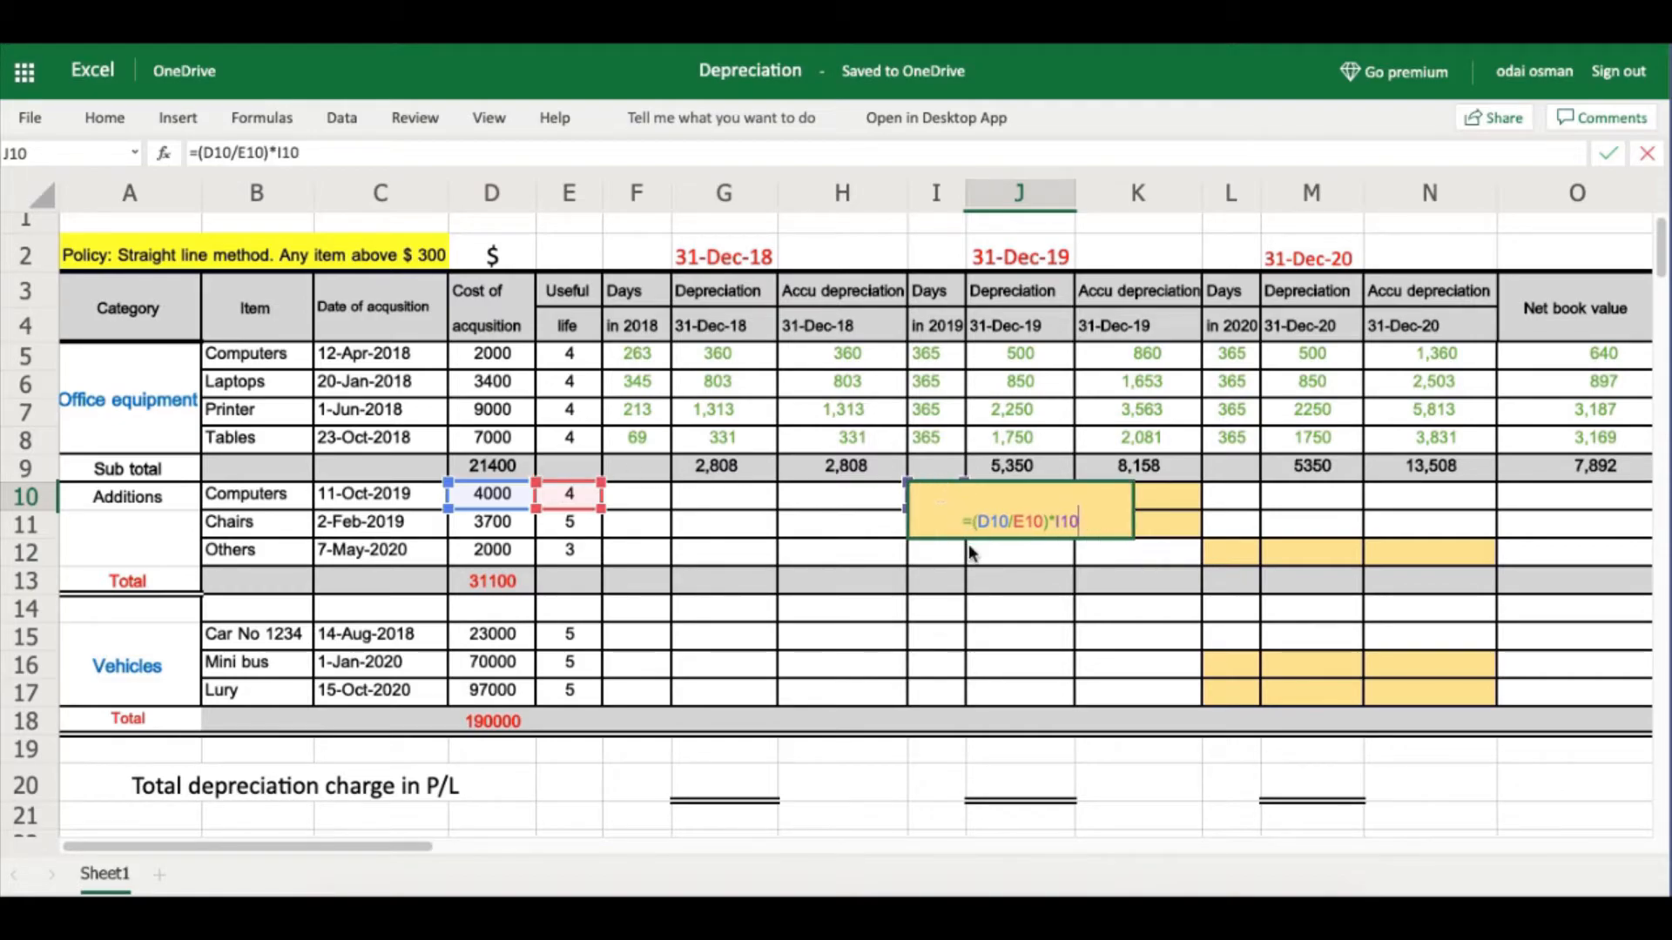
type("/")
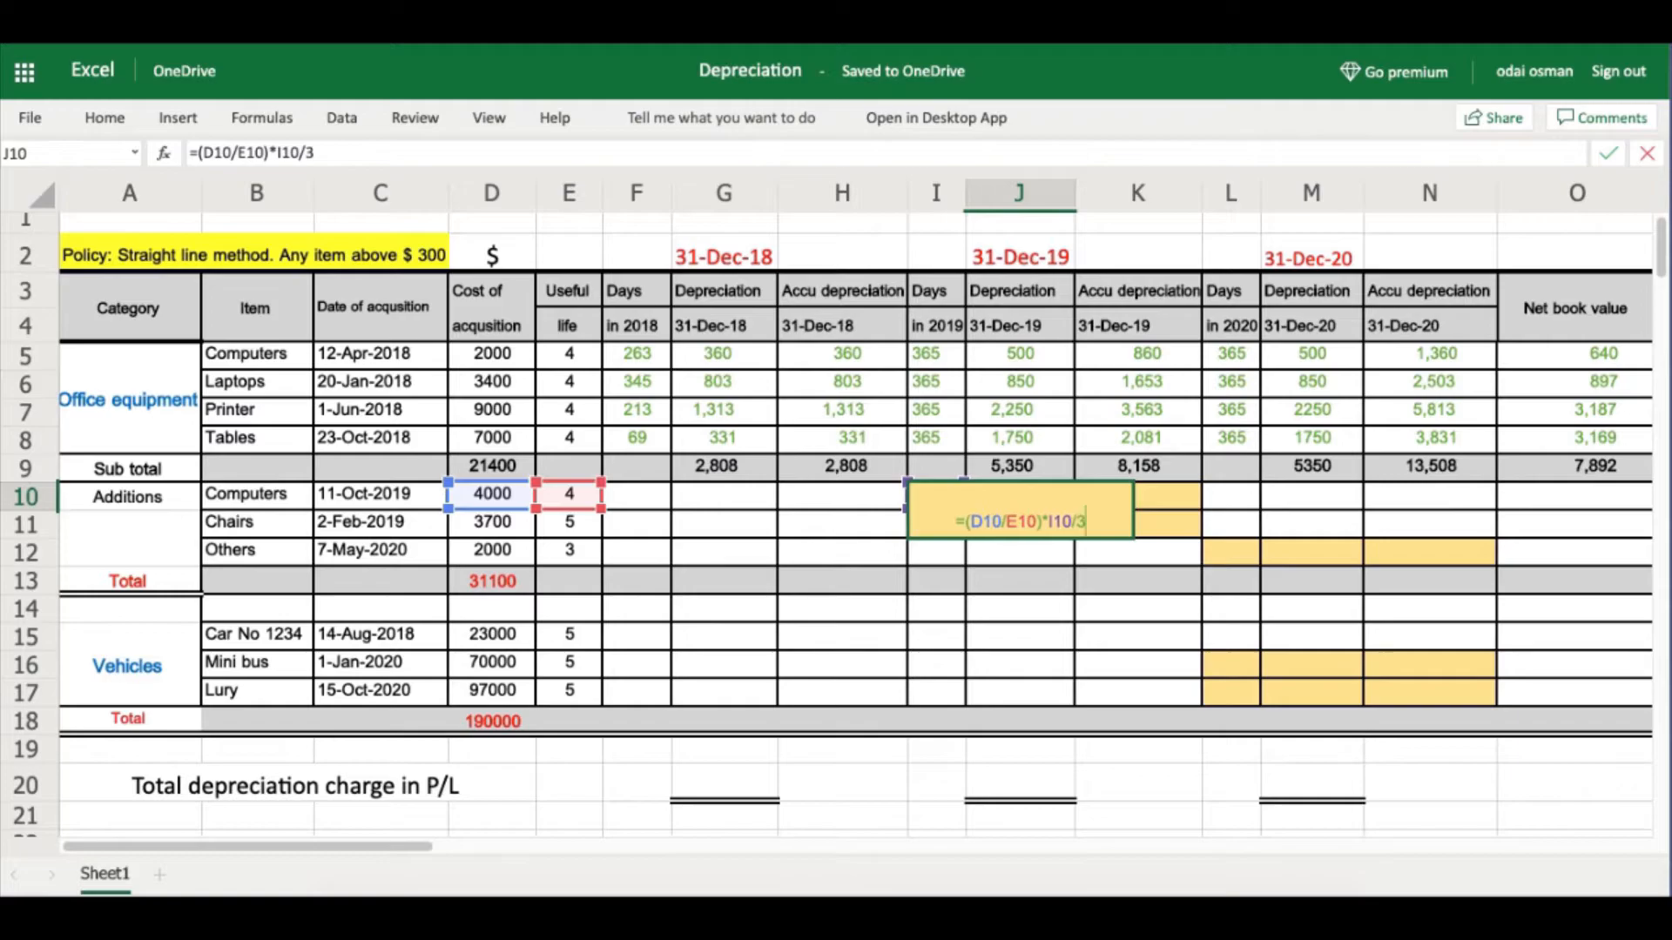
type("365")
key("Return")
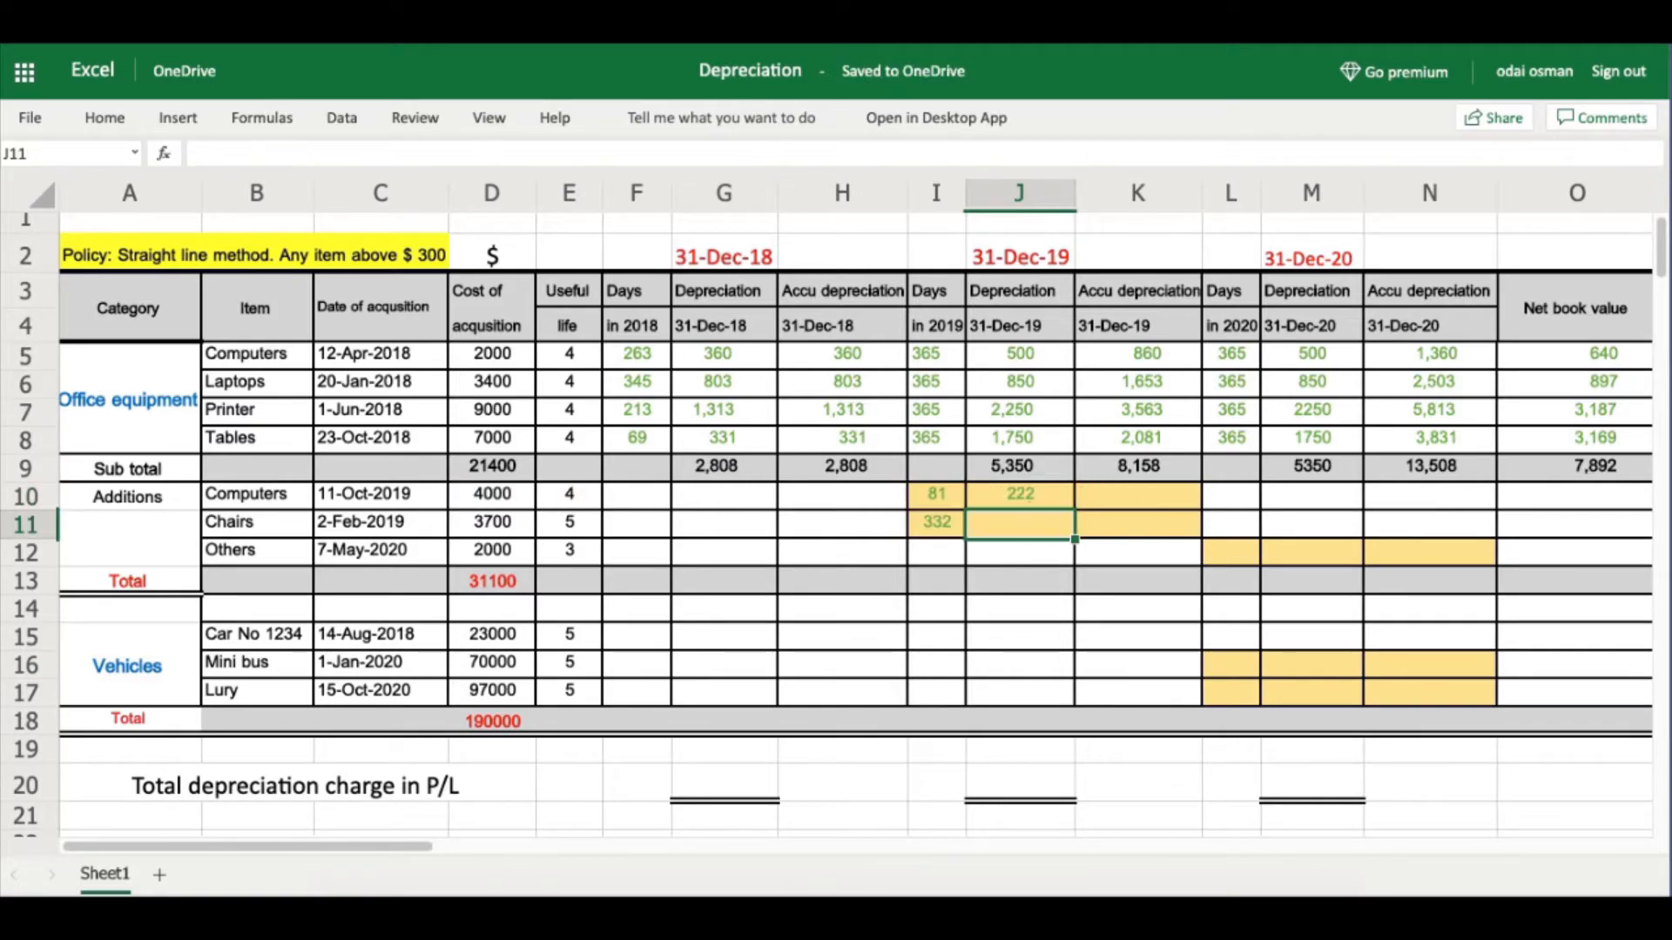
Fill the 2019 depreciation formula from J10 down to the added chairs in J11.
left_click(1069, 585)
left_click(1042, 505)
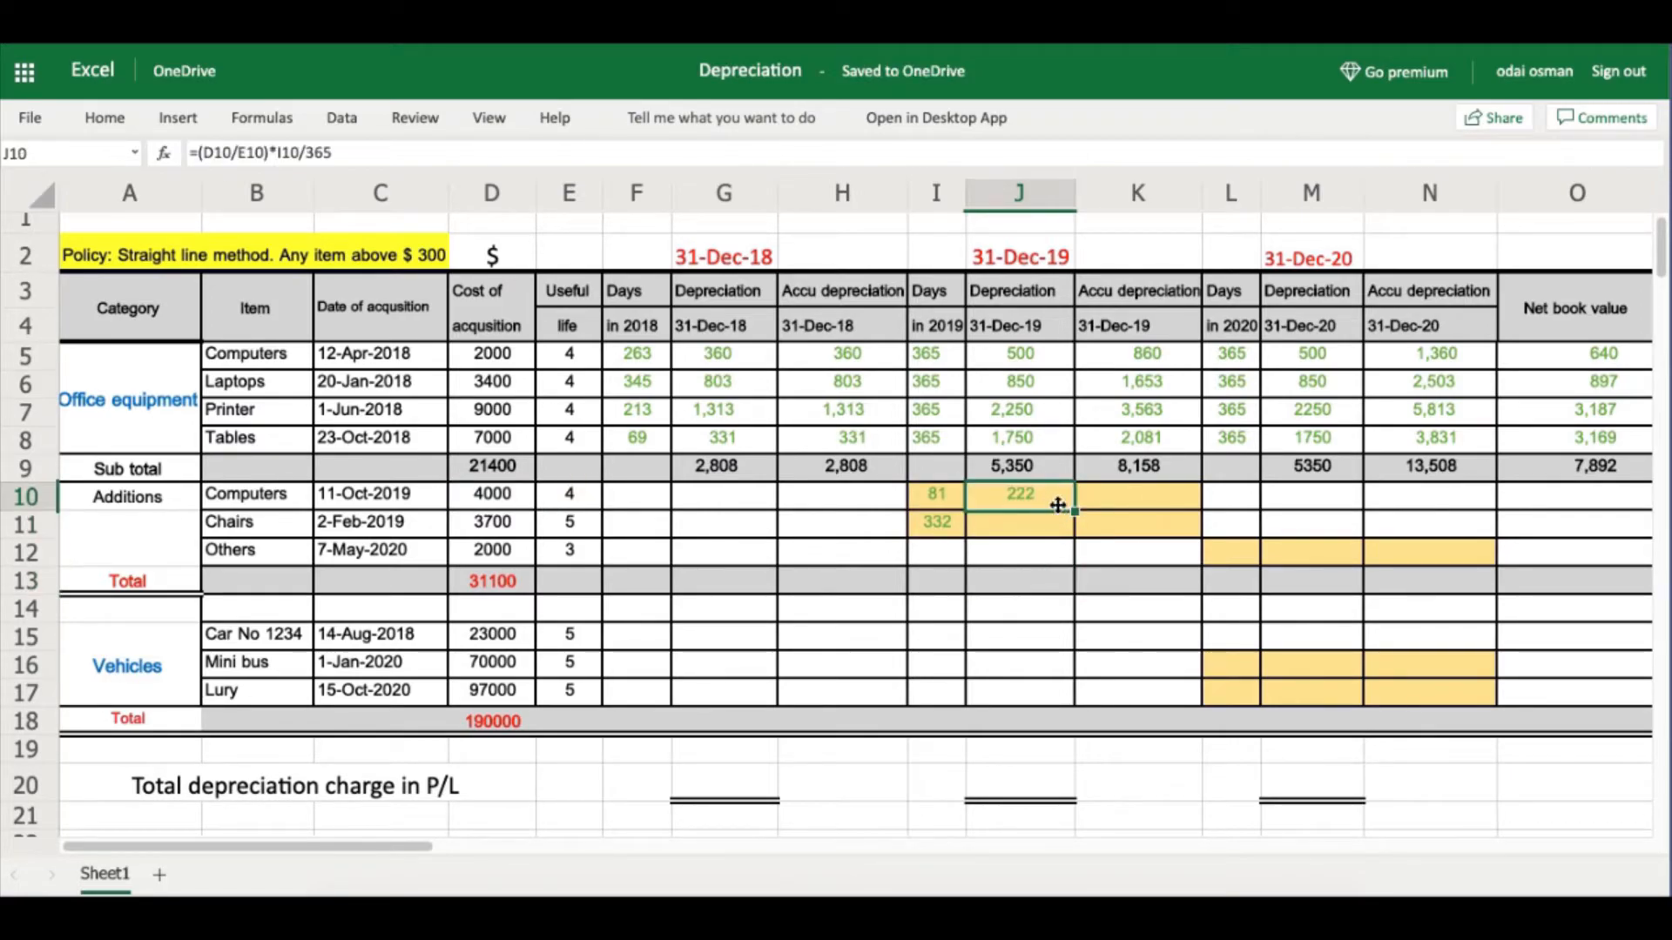
mouse_move(1075, 510)
left_mouse_down()
mouse_move(1078, 552)
mouse_move(1071, 529)
left_mouse_up()
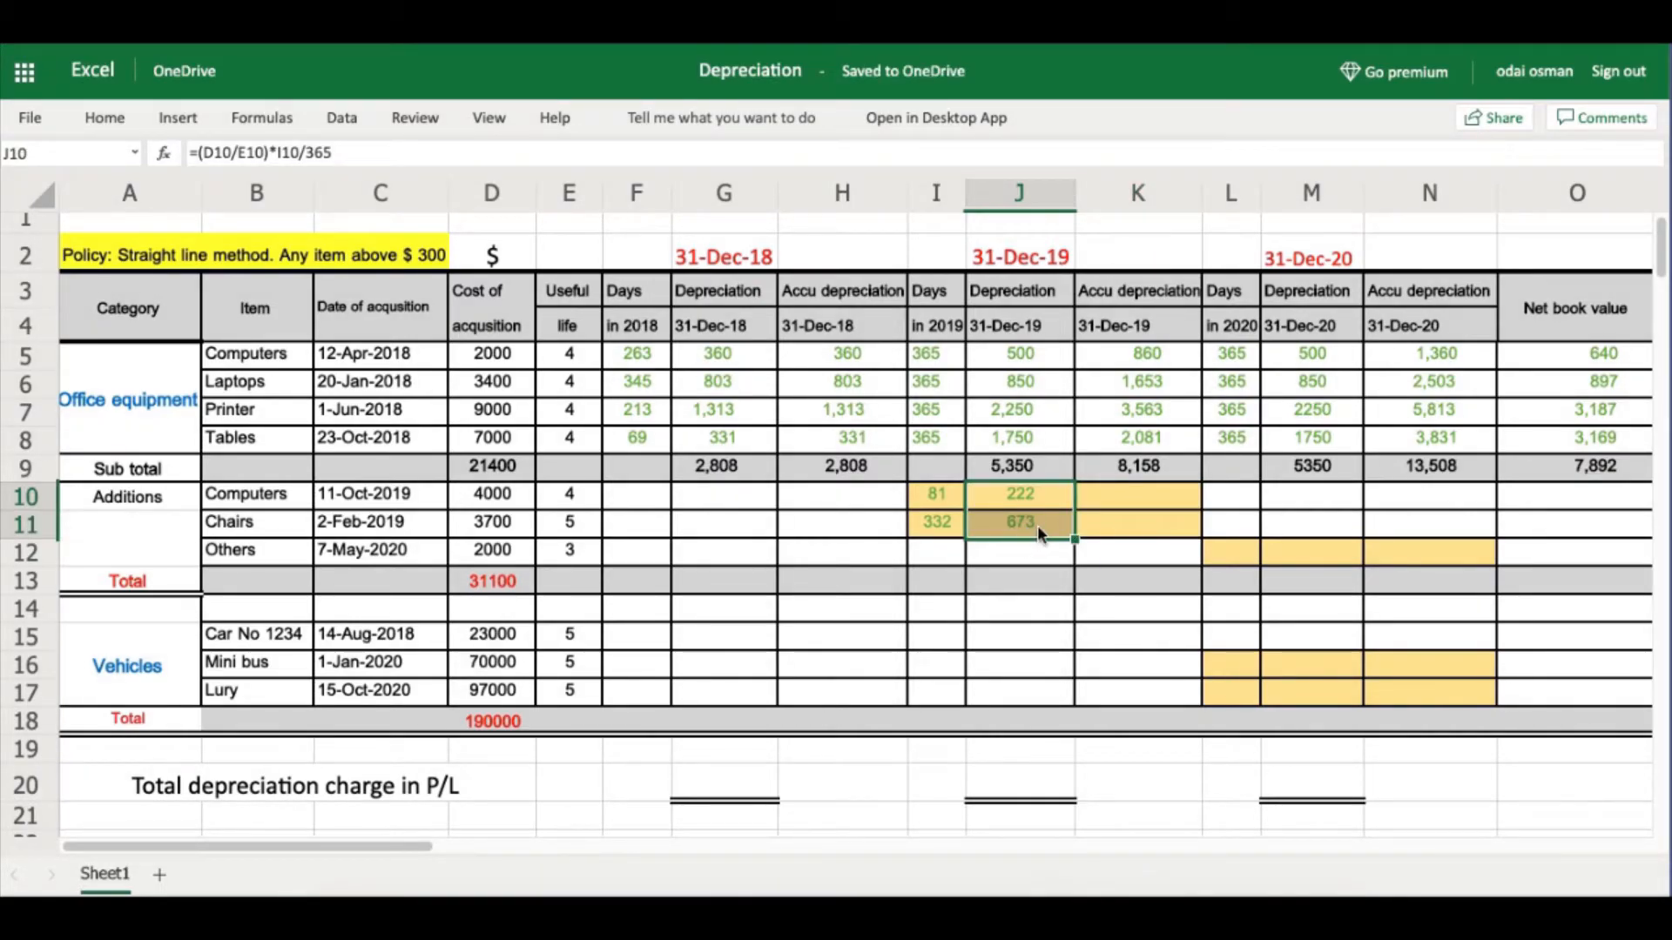
Set the added computers' 2019 accumulated depreciation in K10 to =J10 and fill the formula down to K11.
left_click(1148, 503)
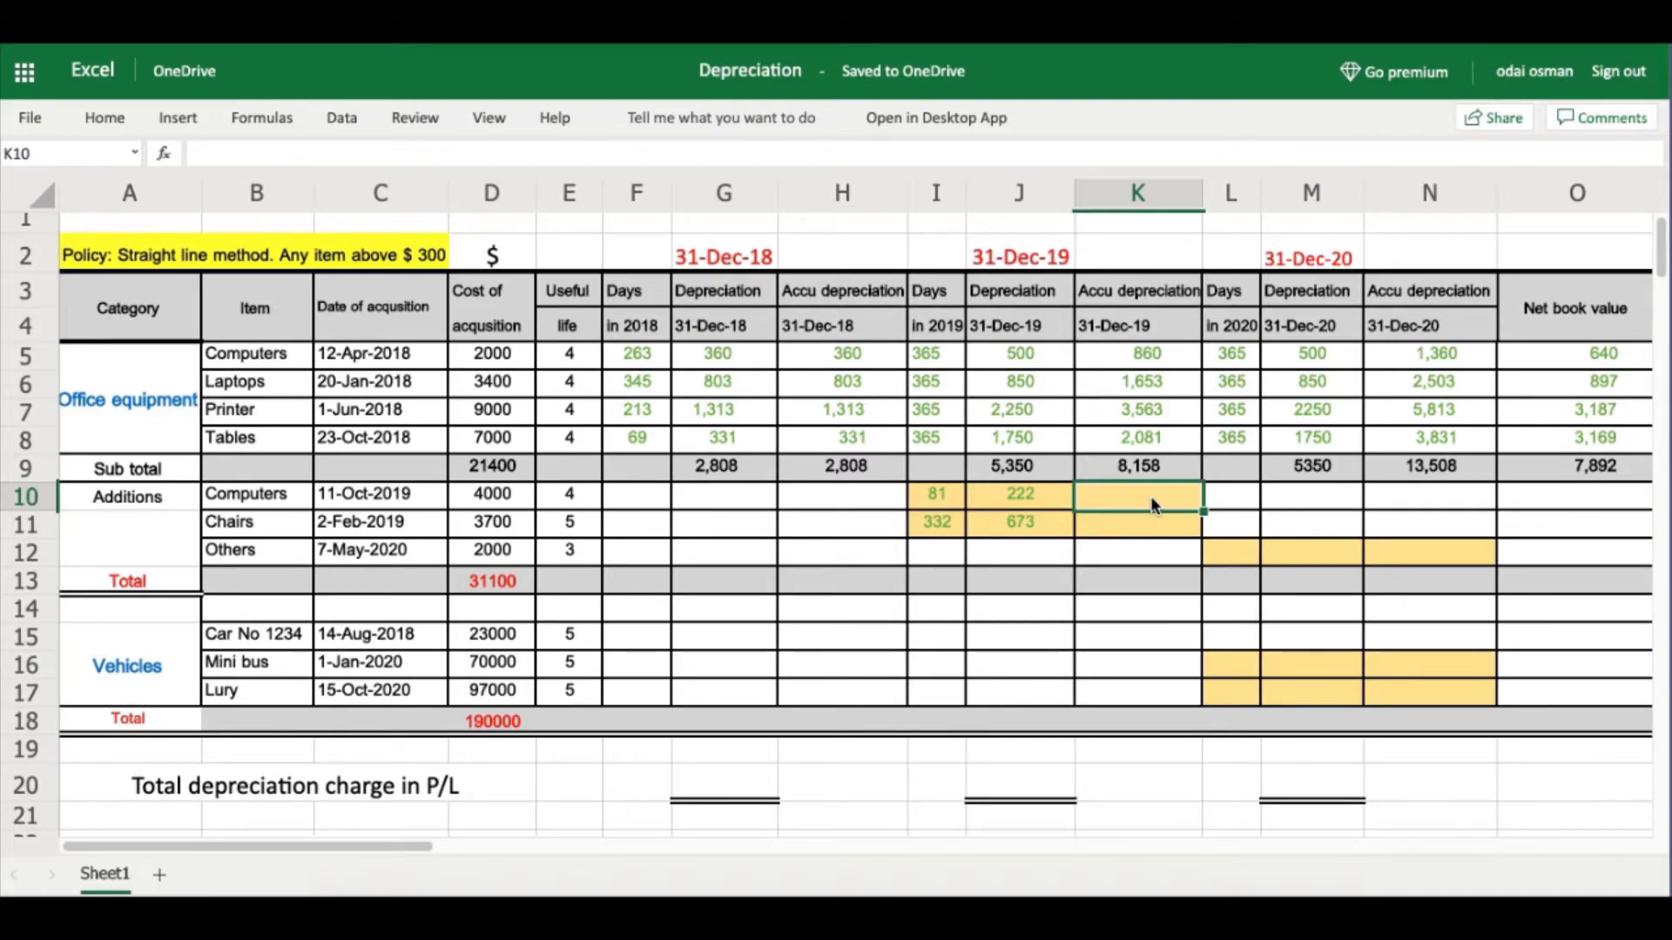
type("=")
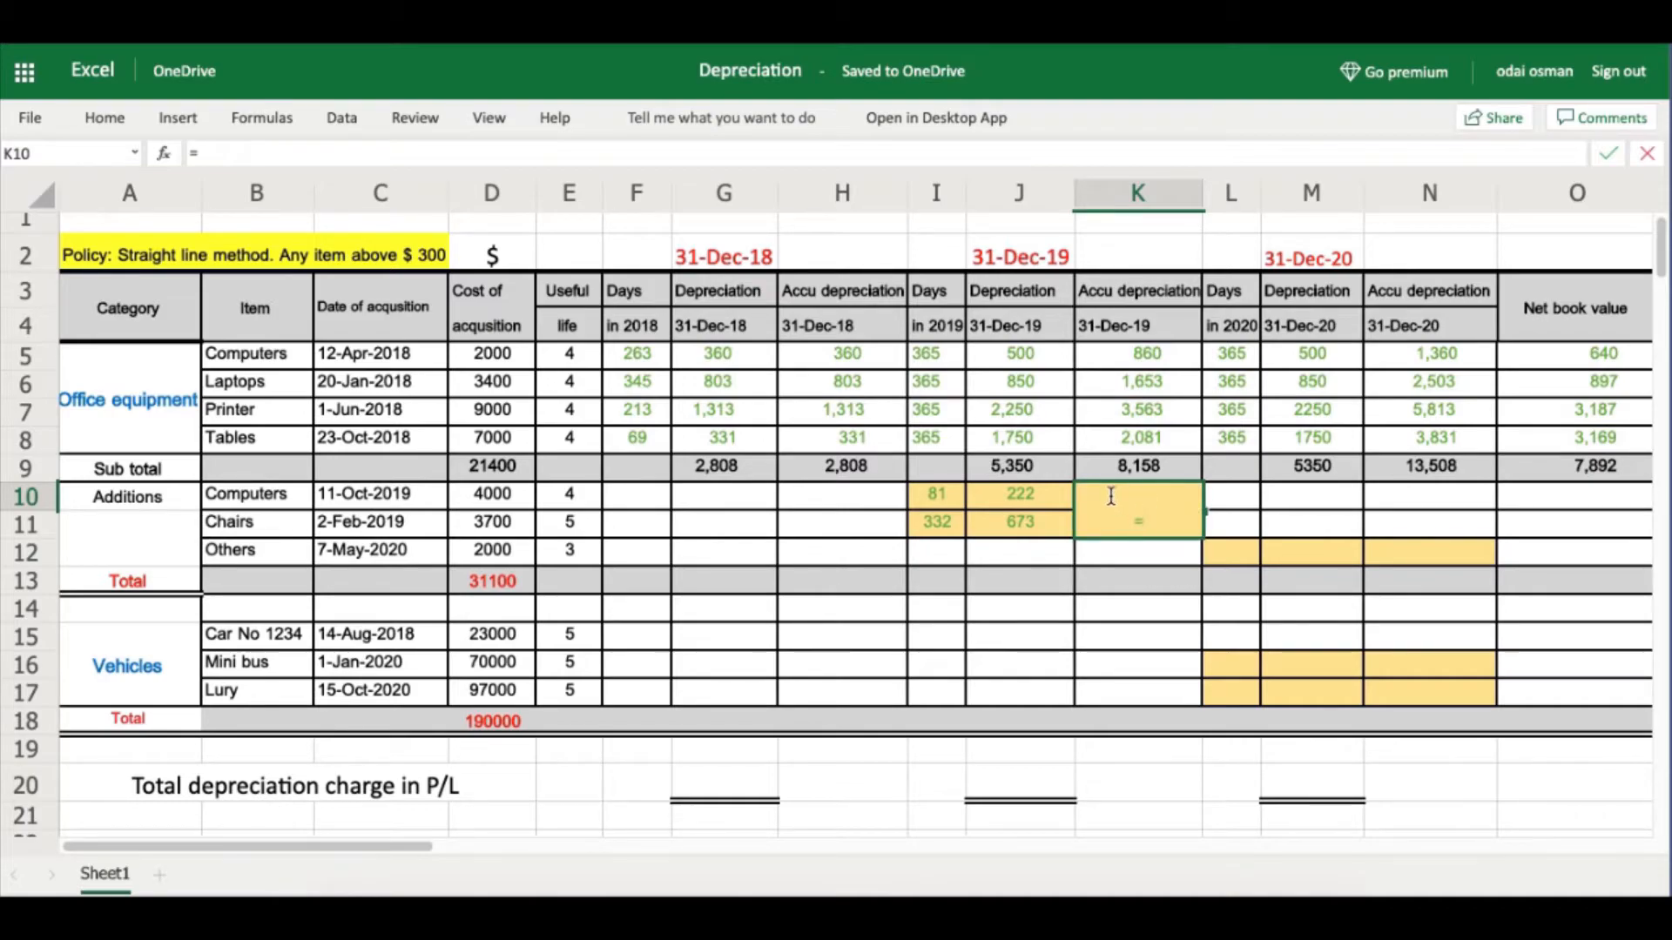
left_click(1024, 495)
key("Return")
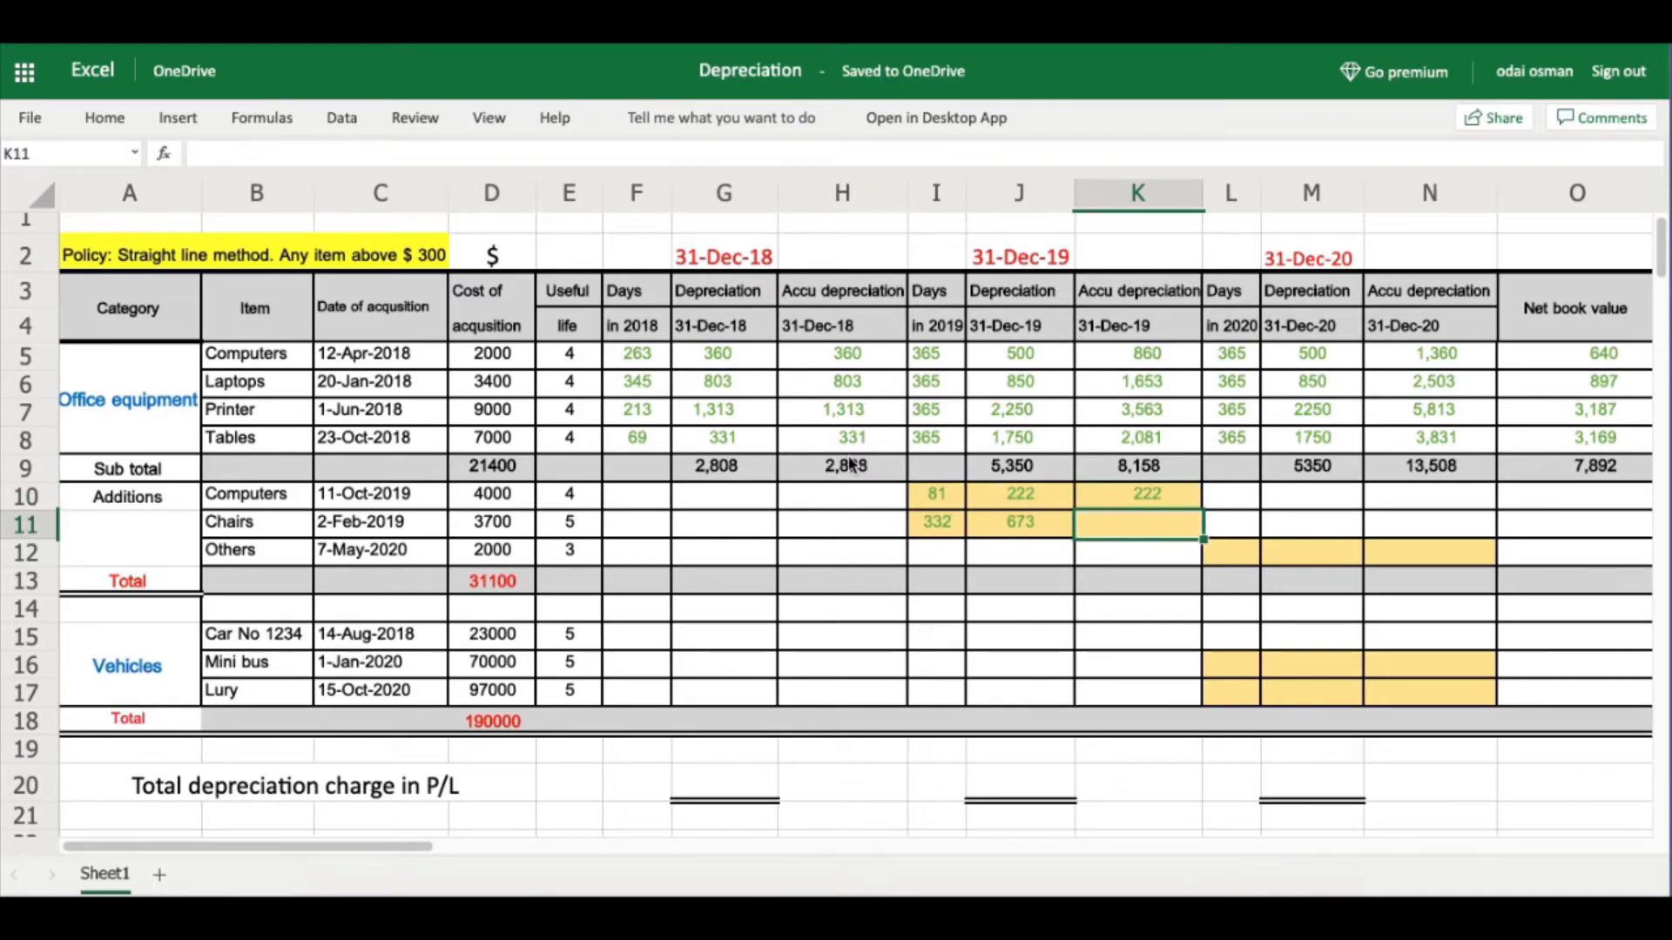
left_click(1129, 493)
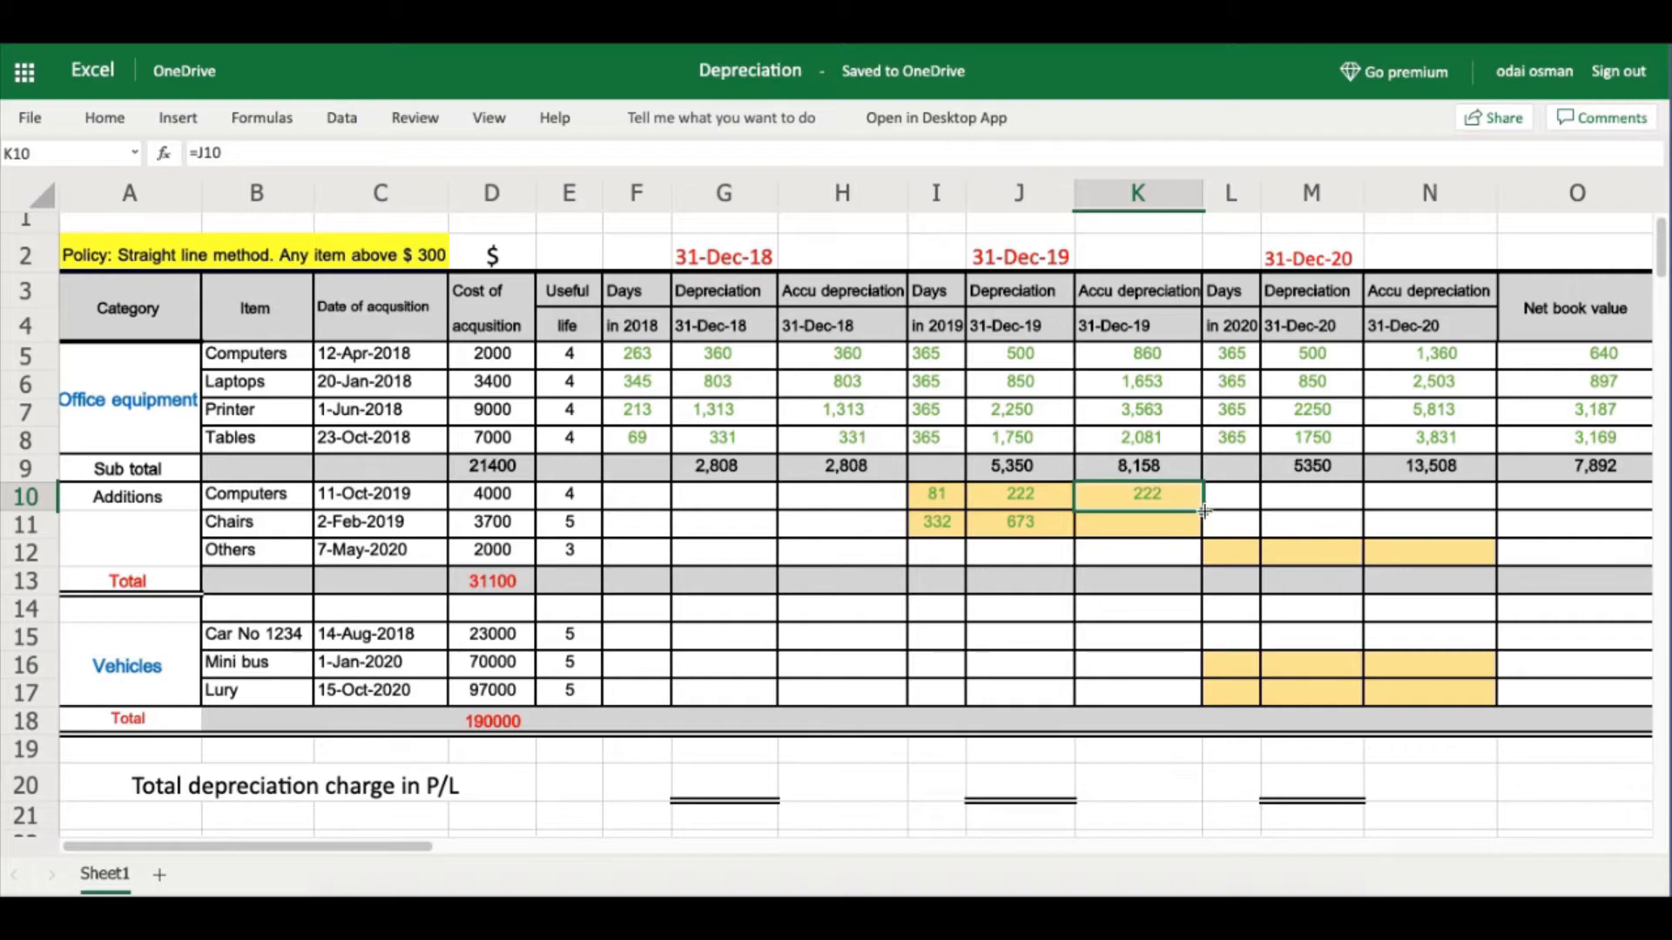
left_click_drag(1204, 512, 1202, 529)
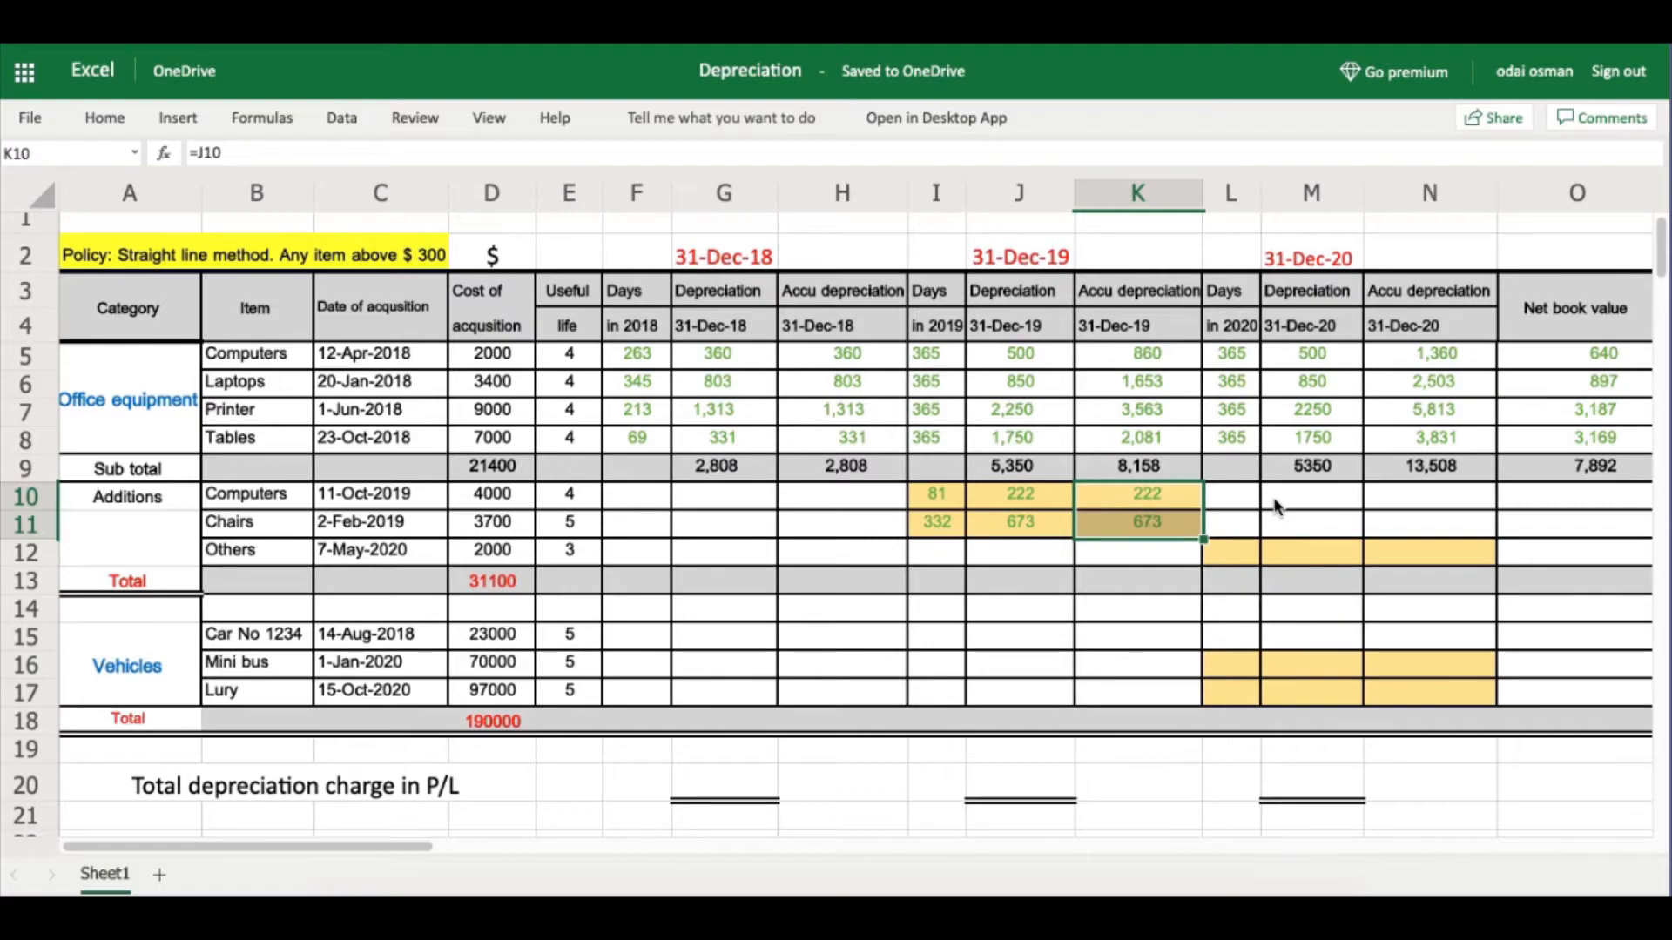
Enter 365 as the 2020 days for the added computers in L10 and fill it down to L11.
left_click(1233, 494)
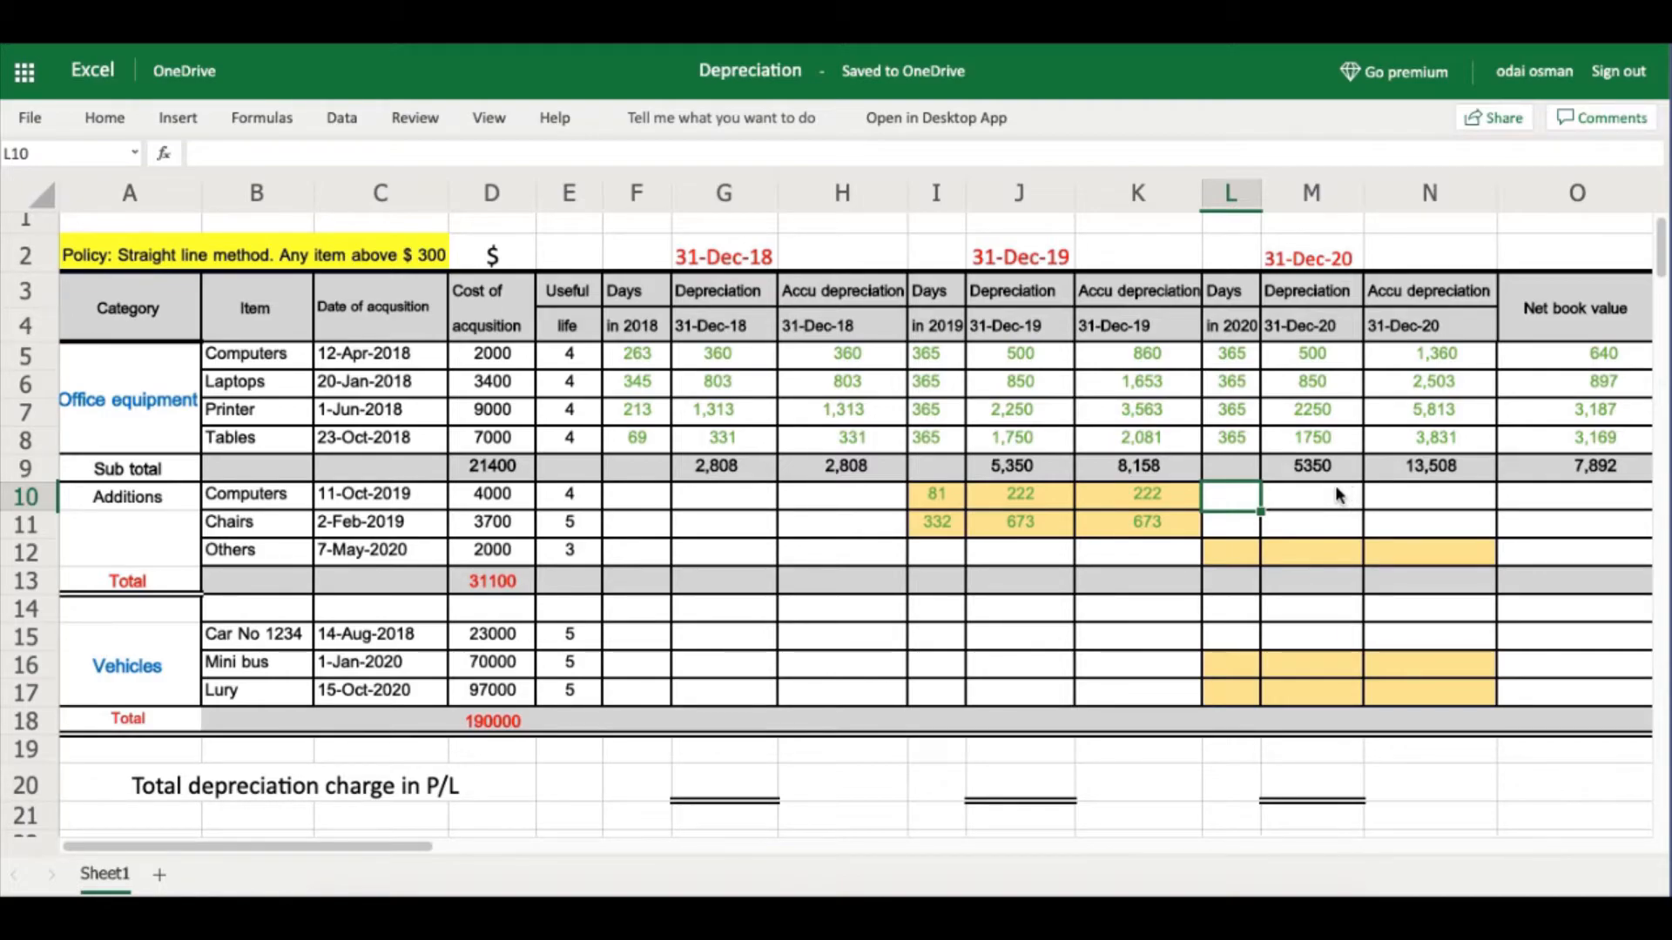
type("3")
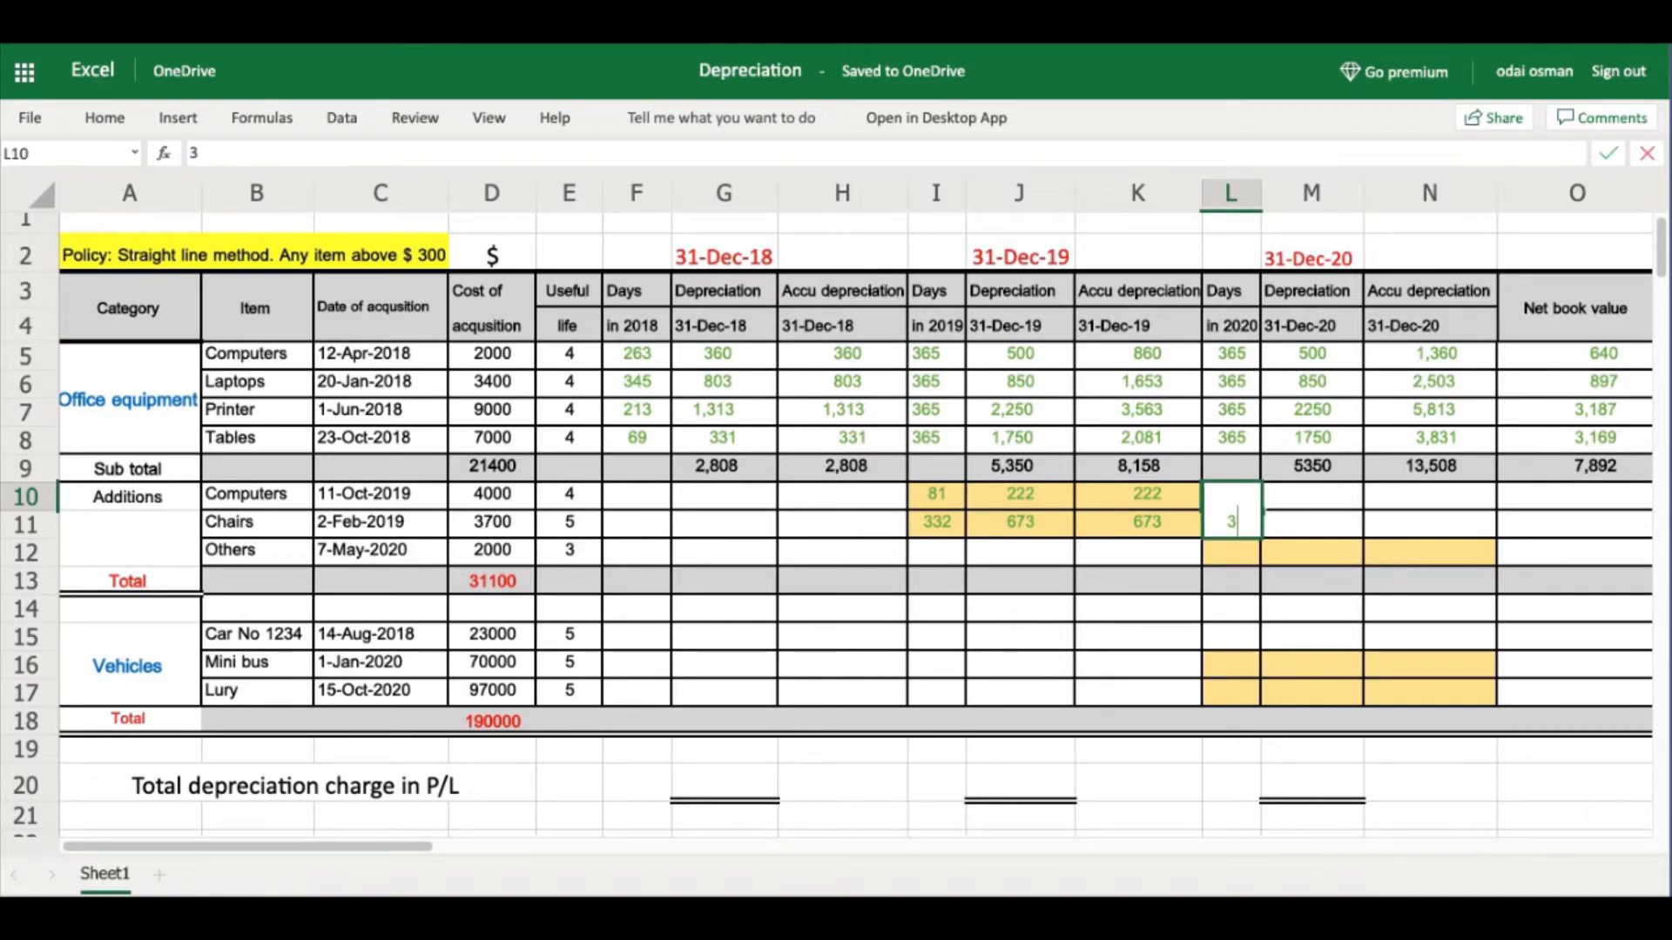
type("65")
key("Return")
left_click_drag(1235, 489, 1260, 522)
key("ctrl+d")
Calculate the 2020 depreciation for the added computers in M10 with =D10/E10 and fill the formula down to M11.
left_click(1319, 505)
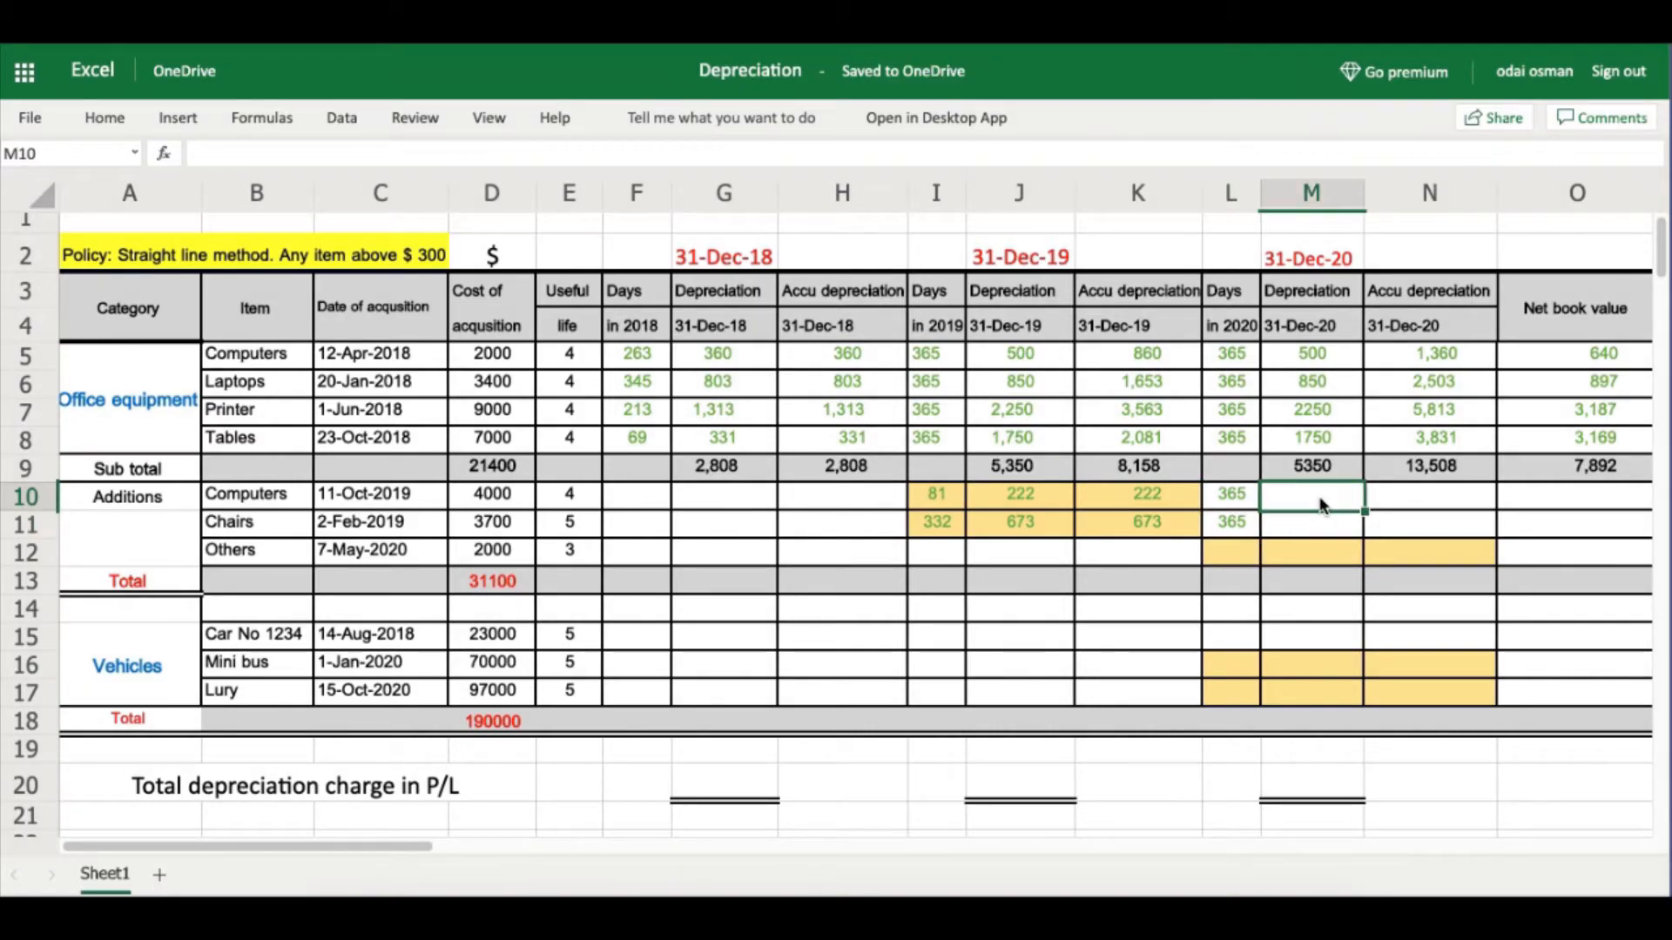
type("=")
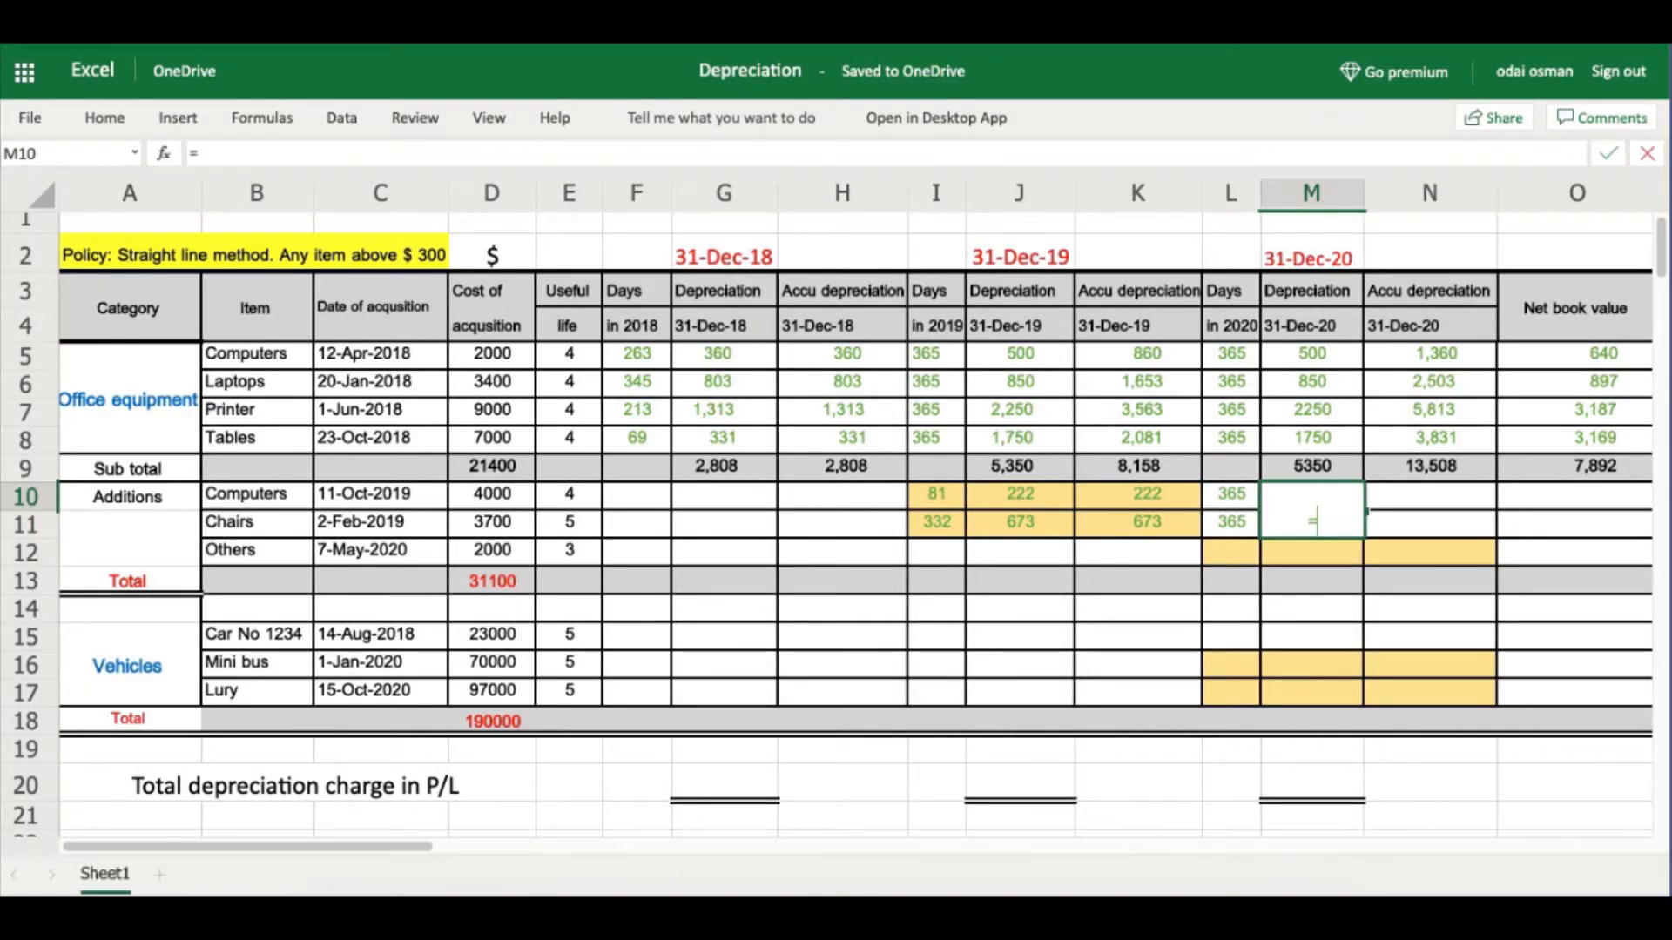
left_click(505, 493)
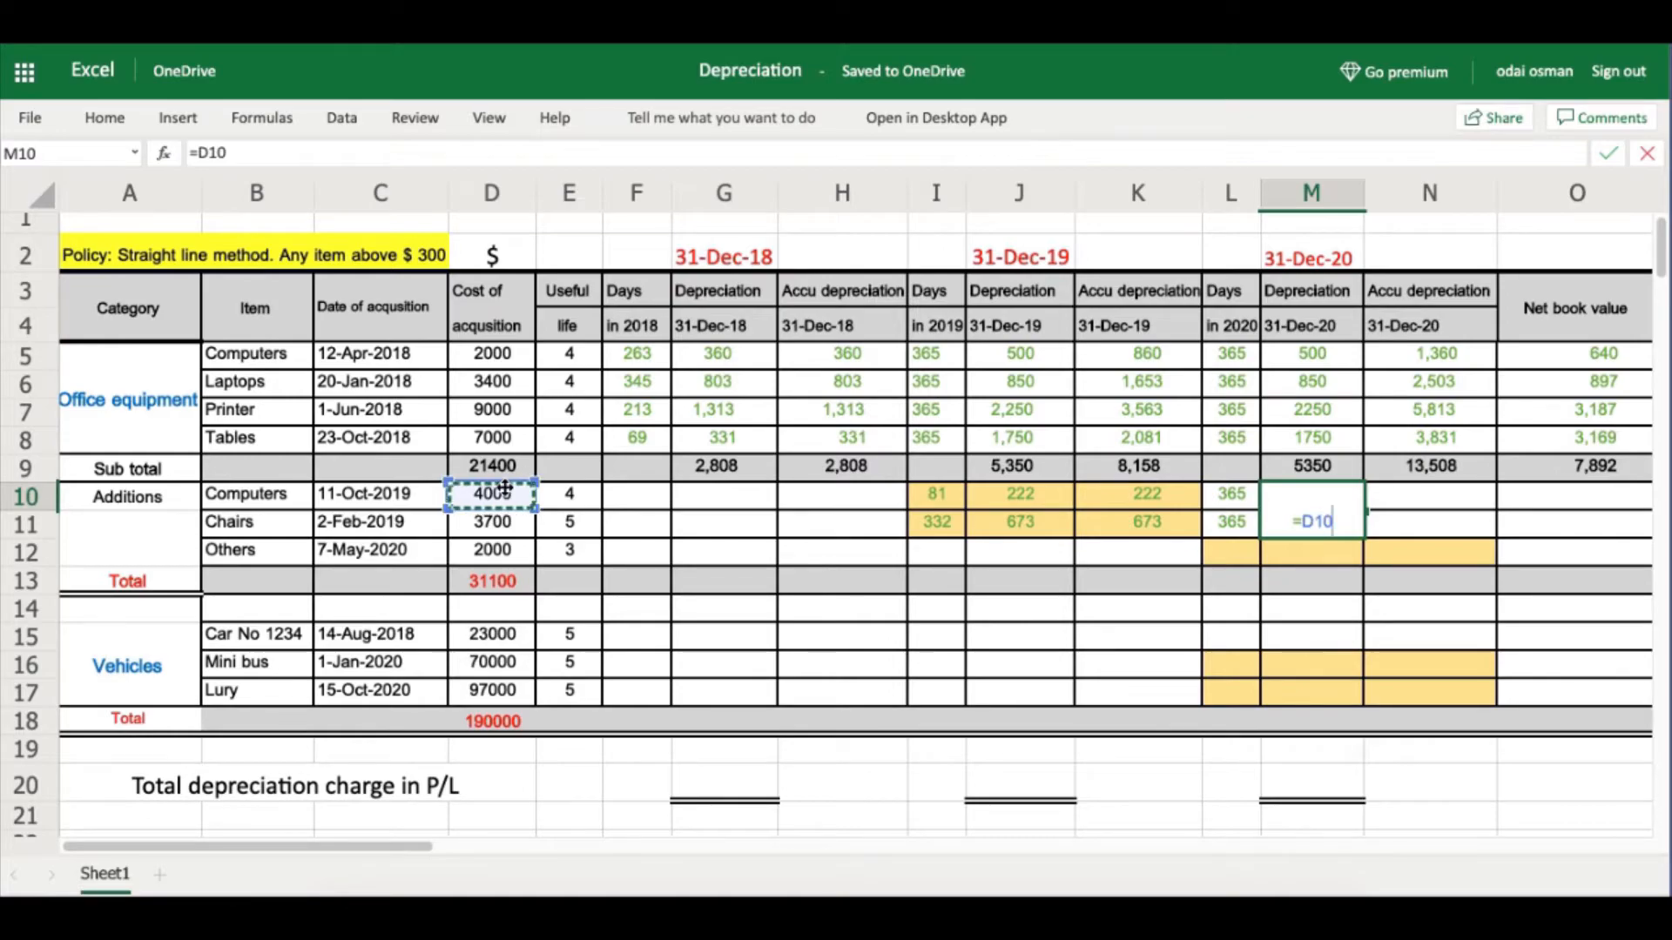
type("/")
left_click(568, 493)
key("Return")
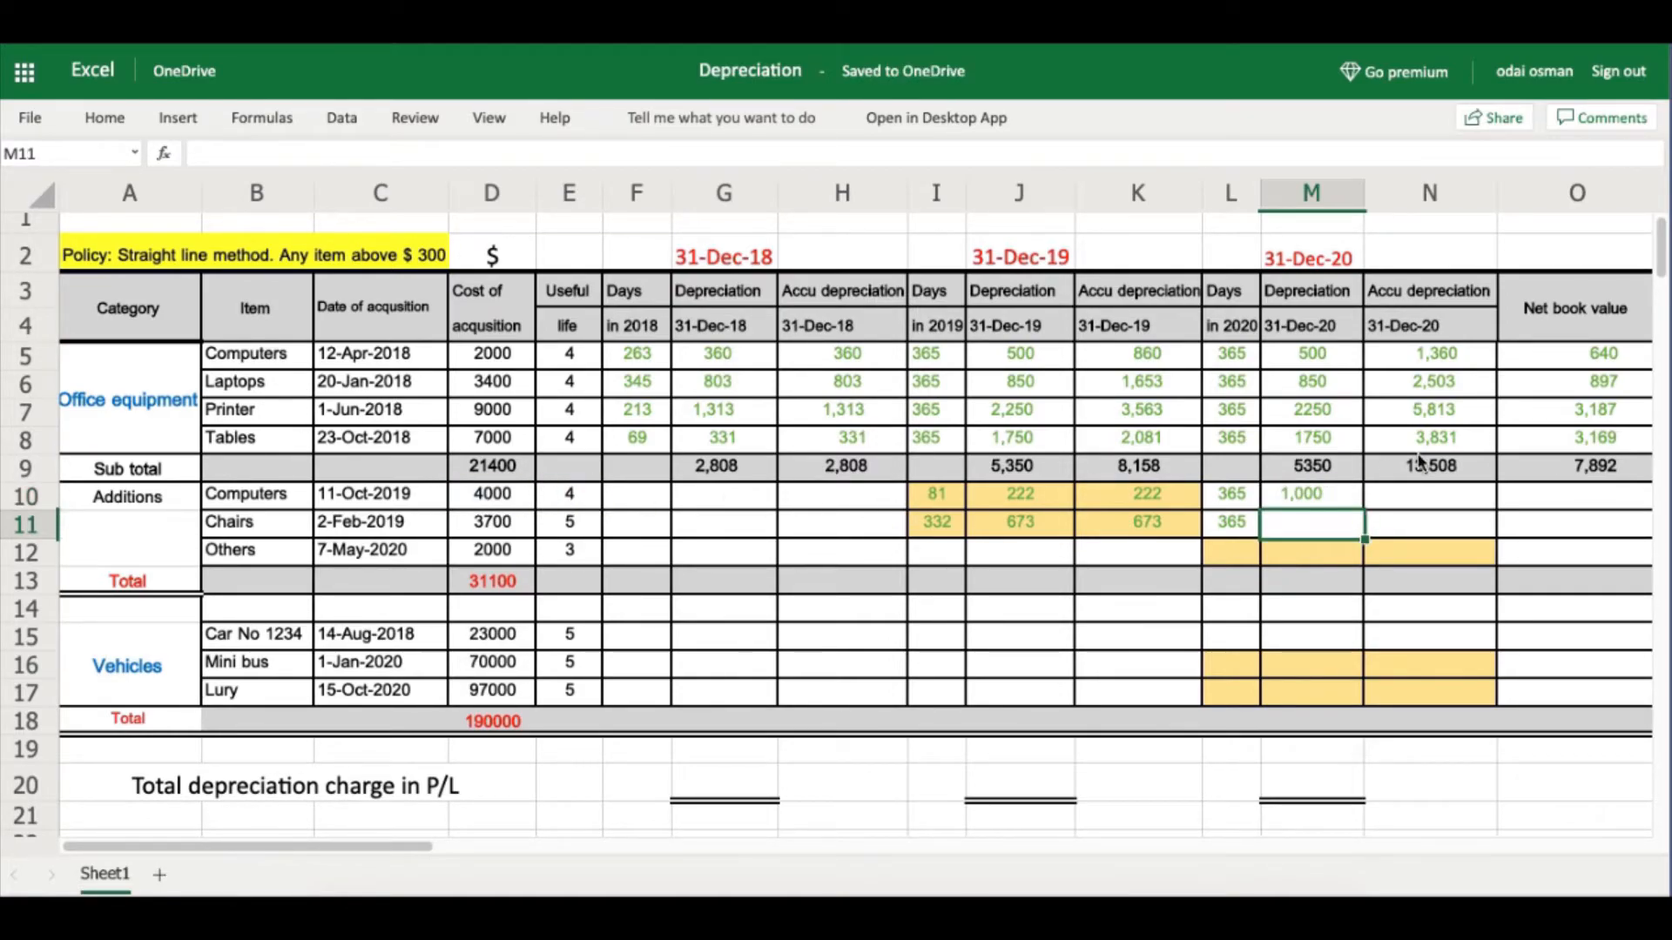
left_click(1346, 503)
left_click_drag(1361, 512, 1363, 535)
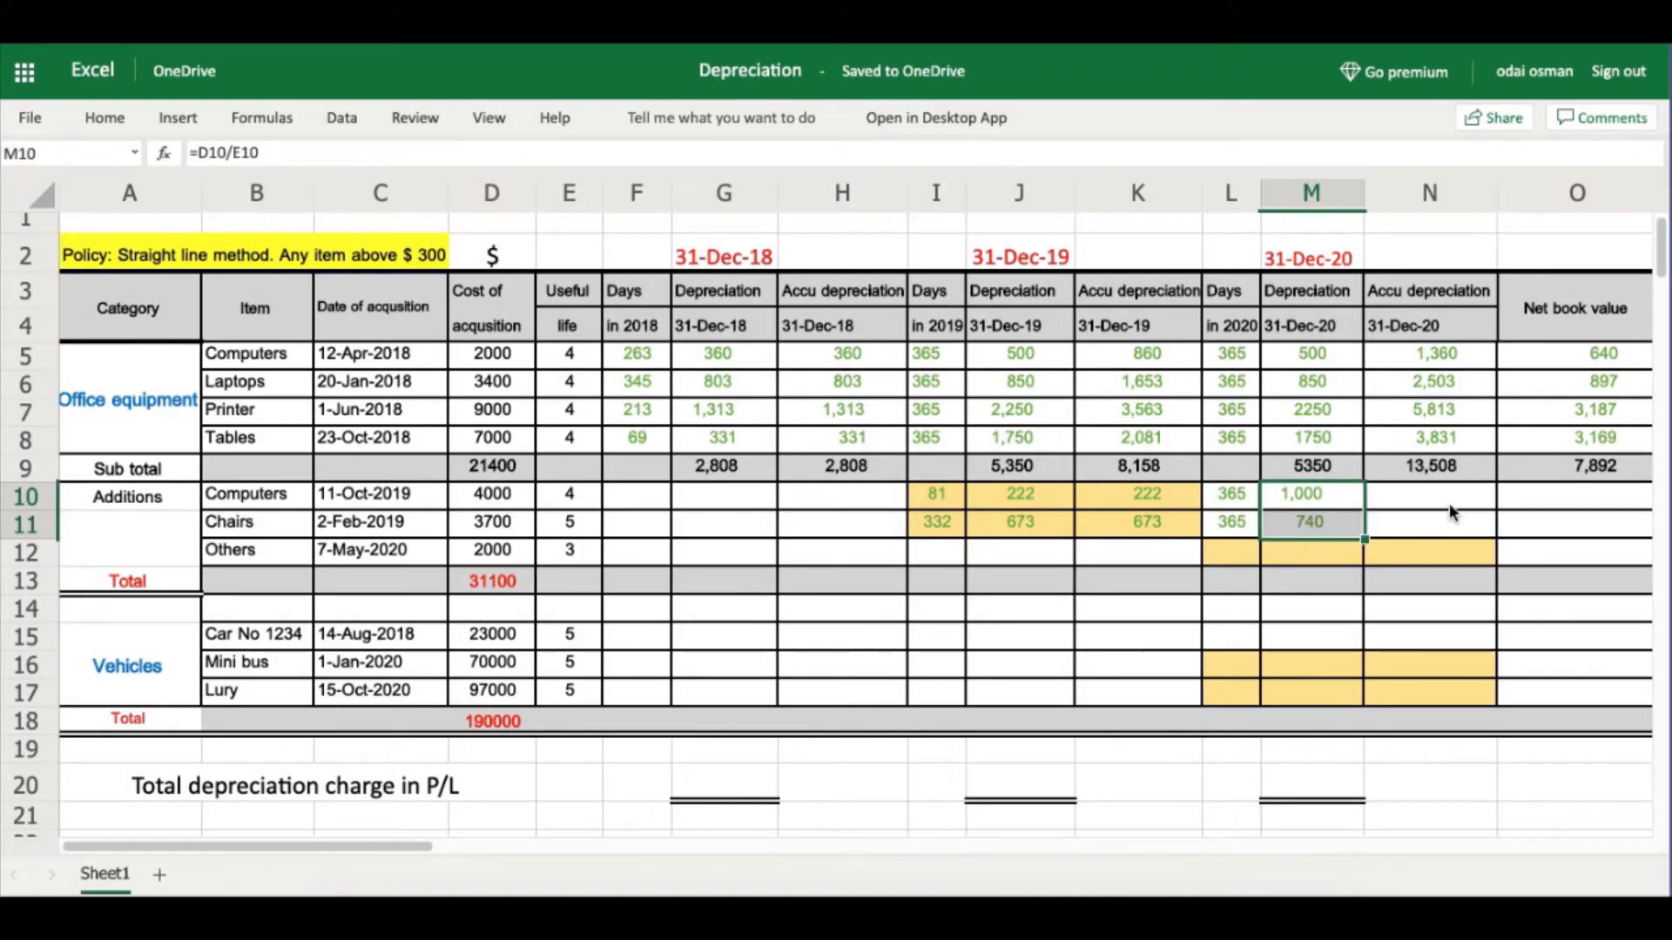
Calculate the 2020 accumulated depreciation for the added computers in N10 with =K10+M10 and fill the formula down to N11.
left_click(1428, 494)
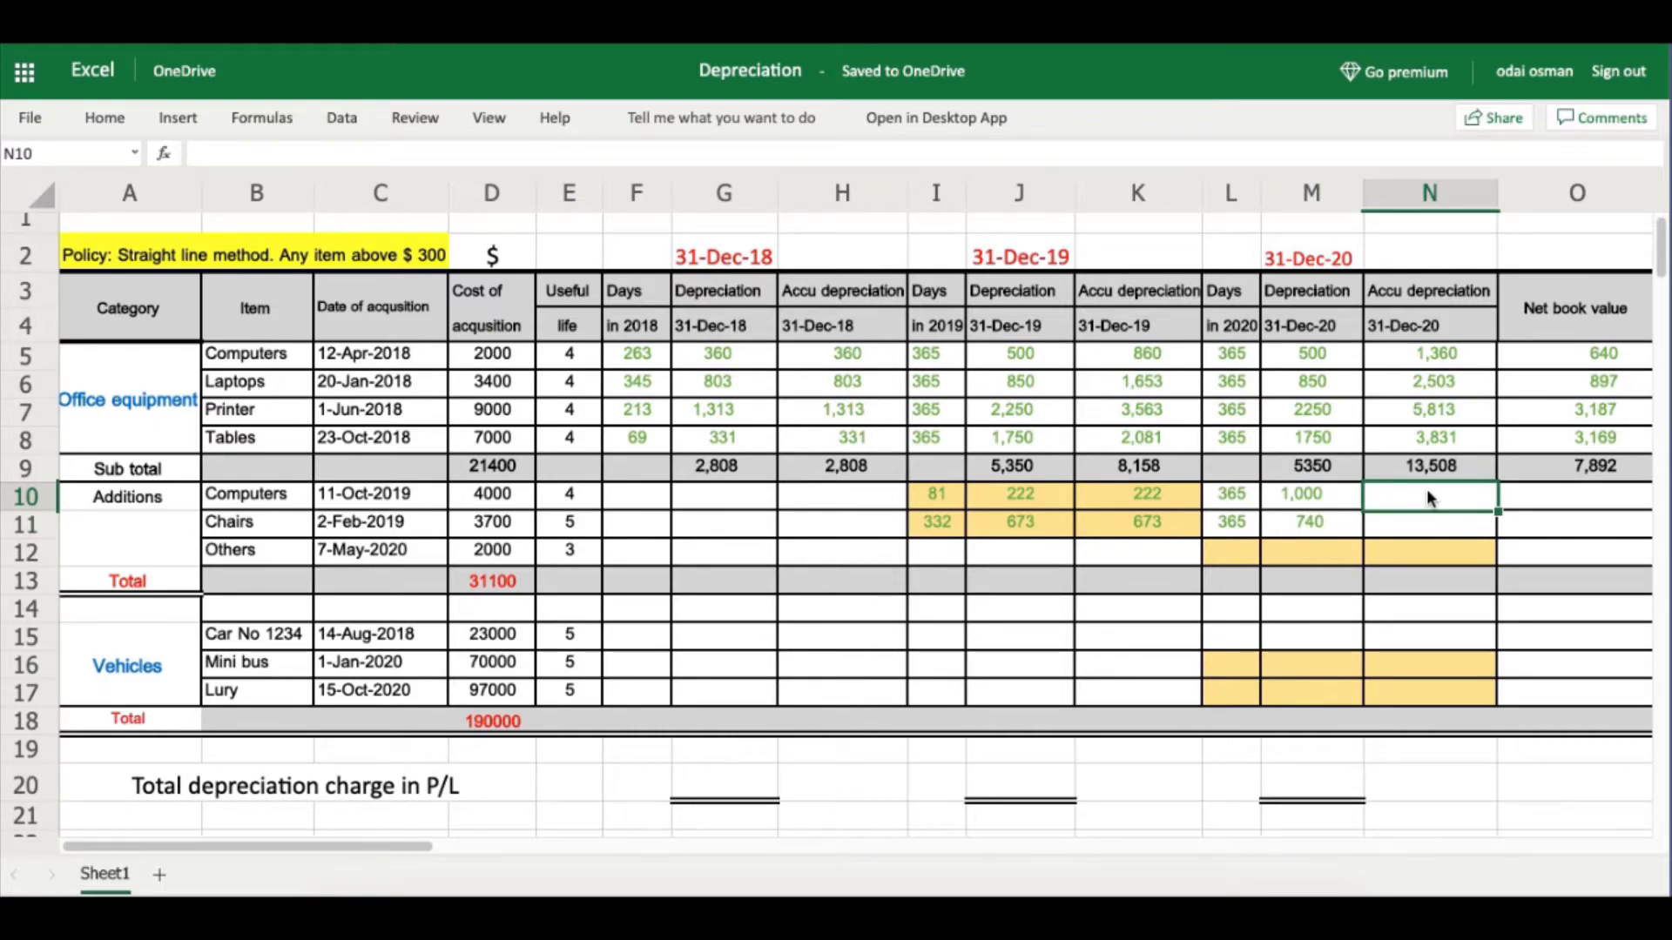
type("=")
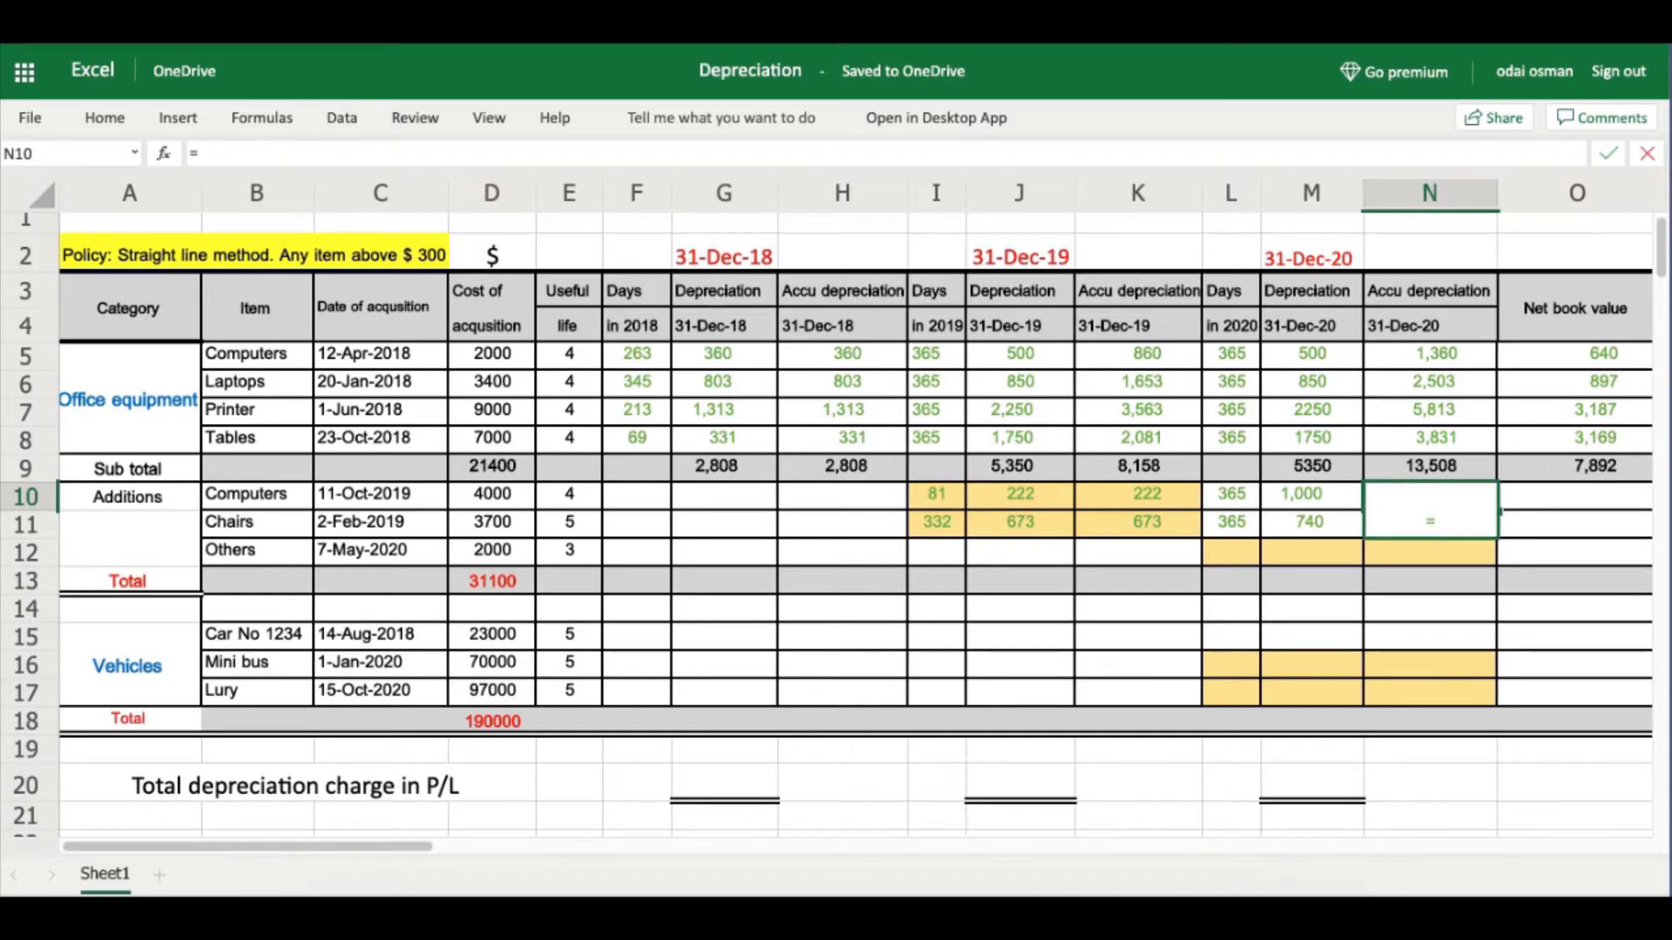
left_click(1132, 496)
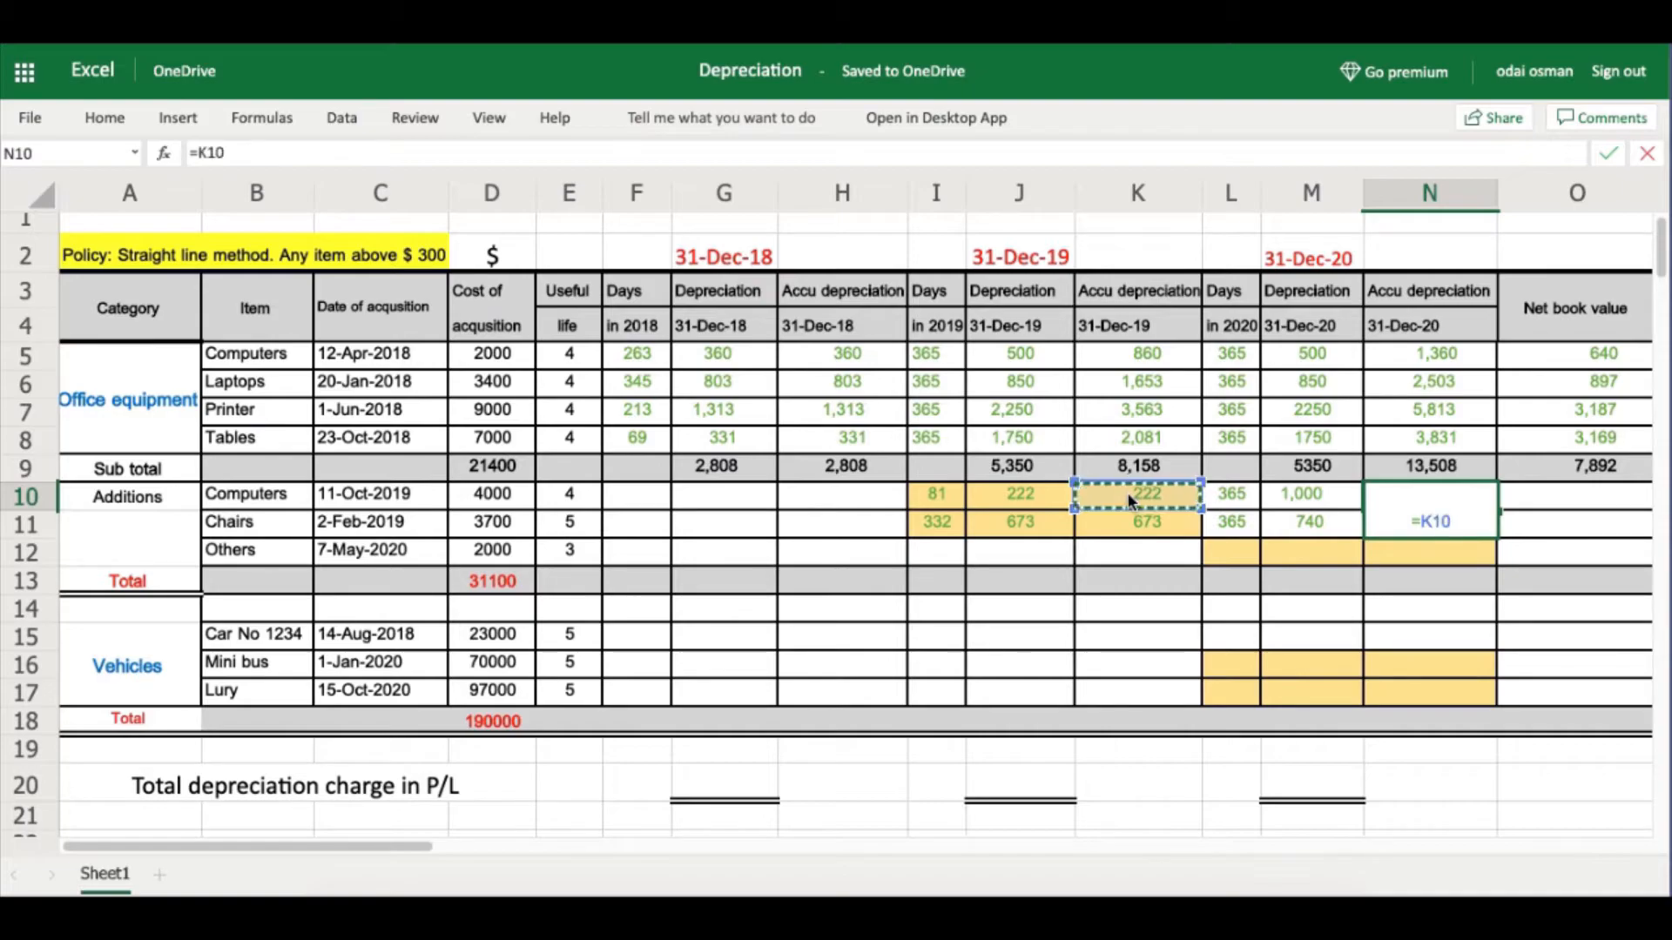
type("+")
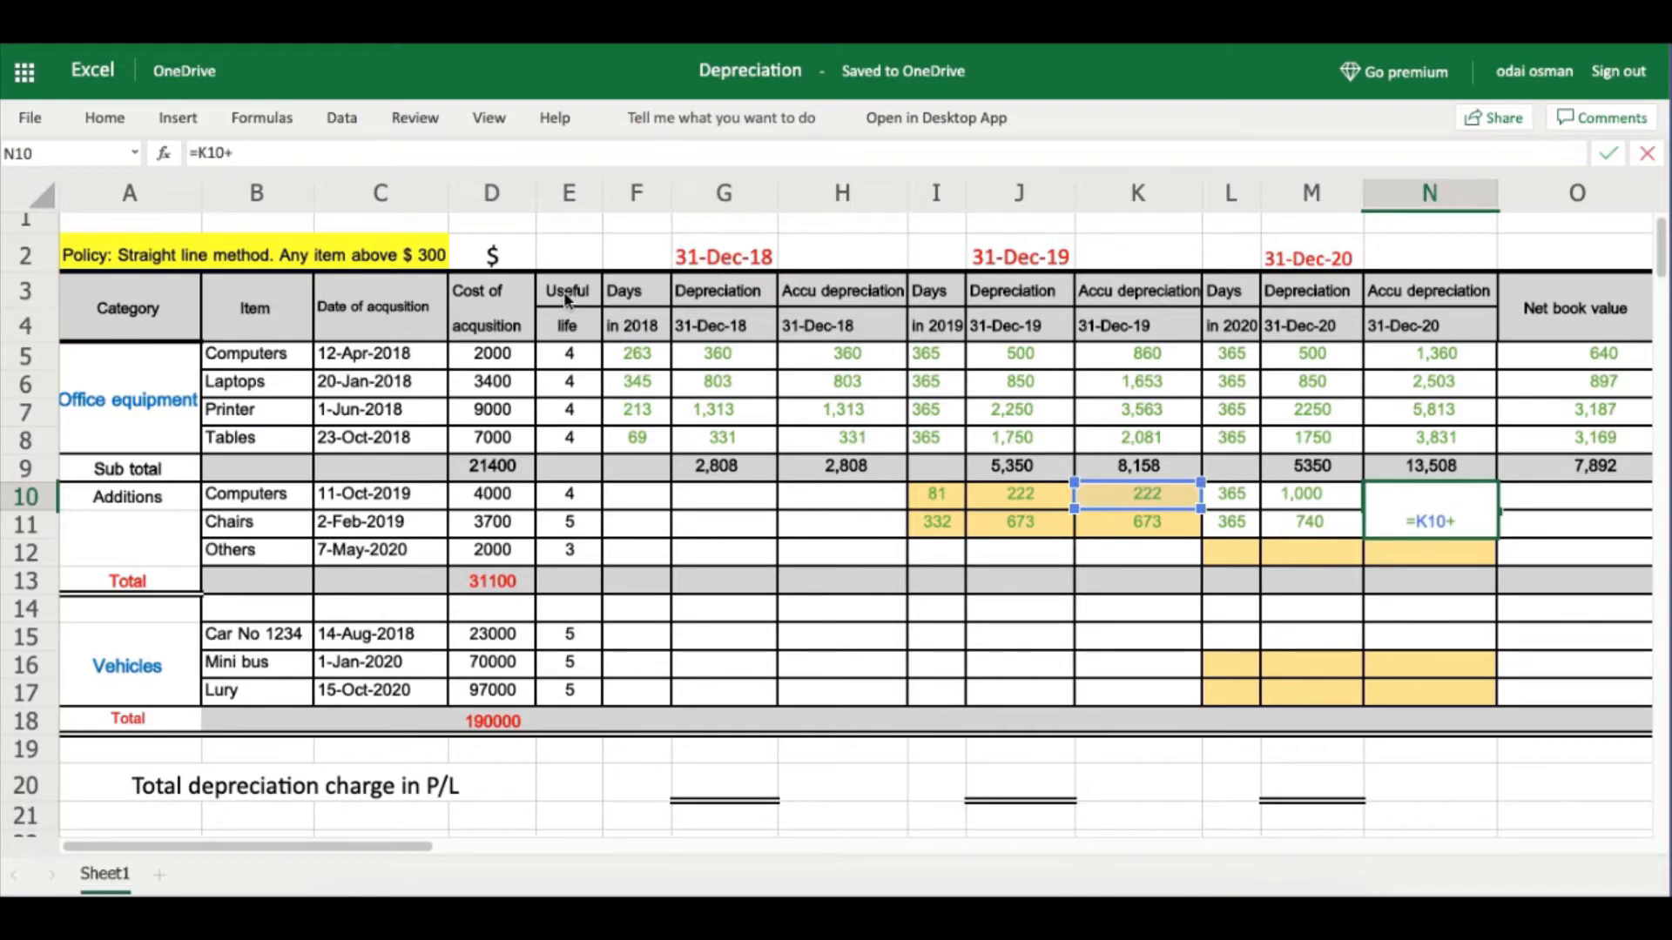
left_click(1302, 494)
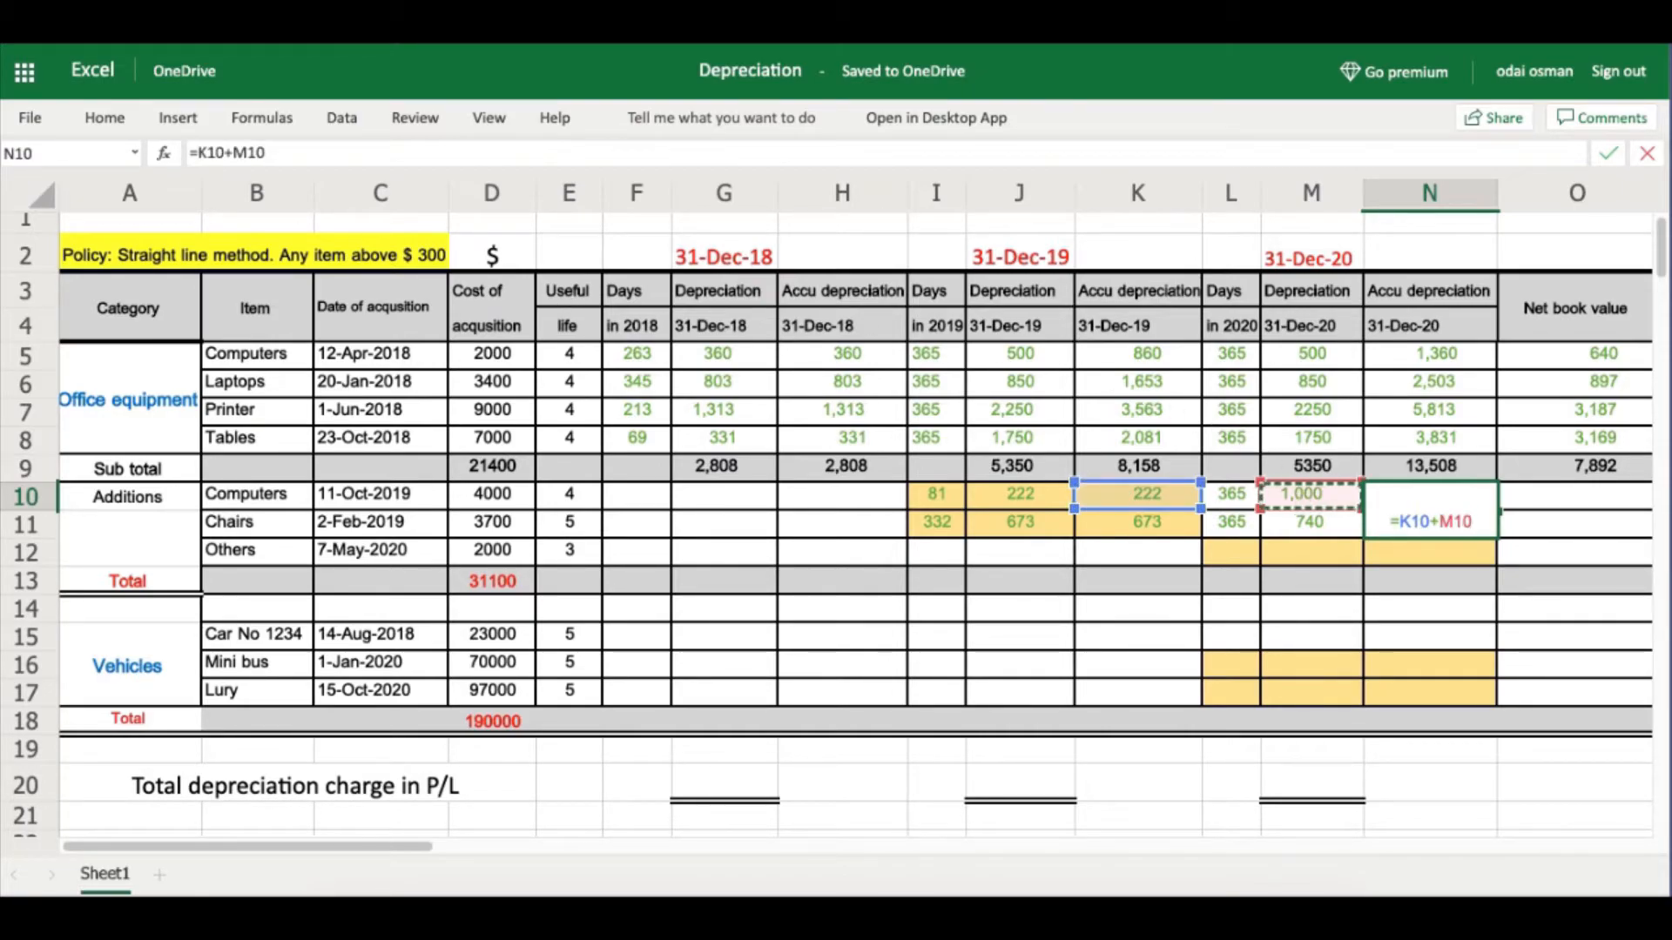
key("Return")
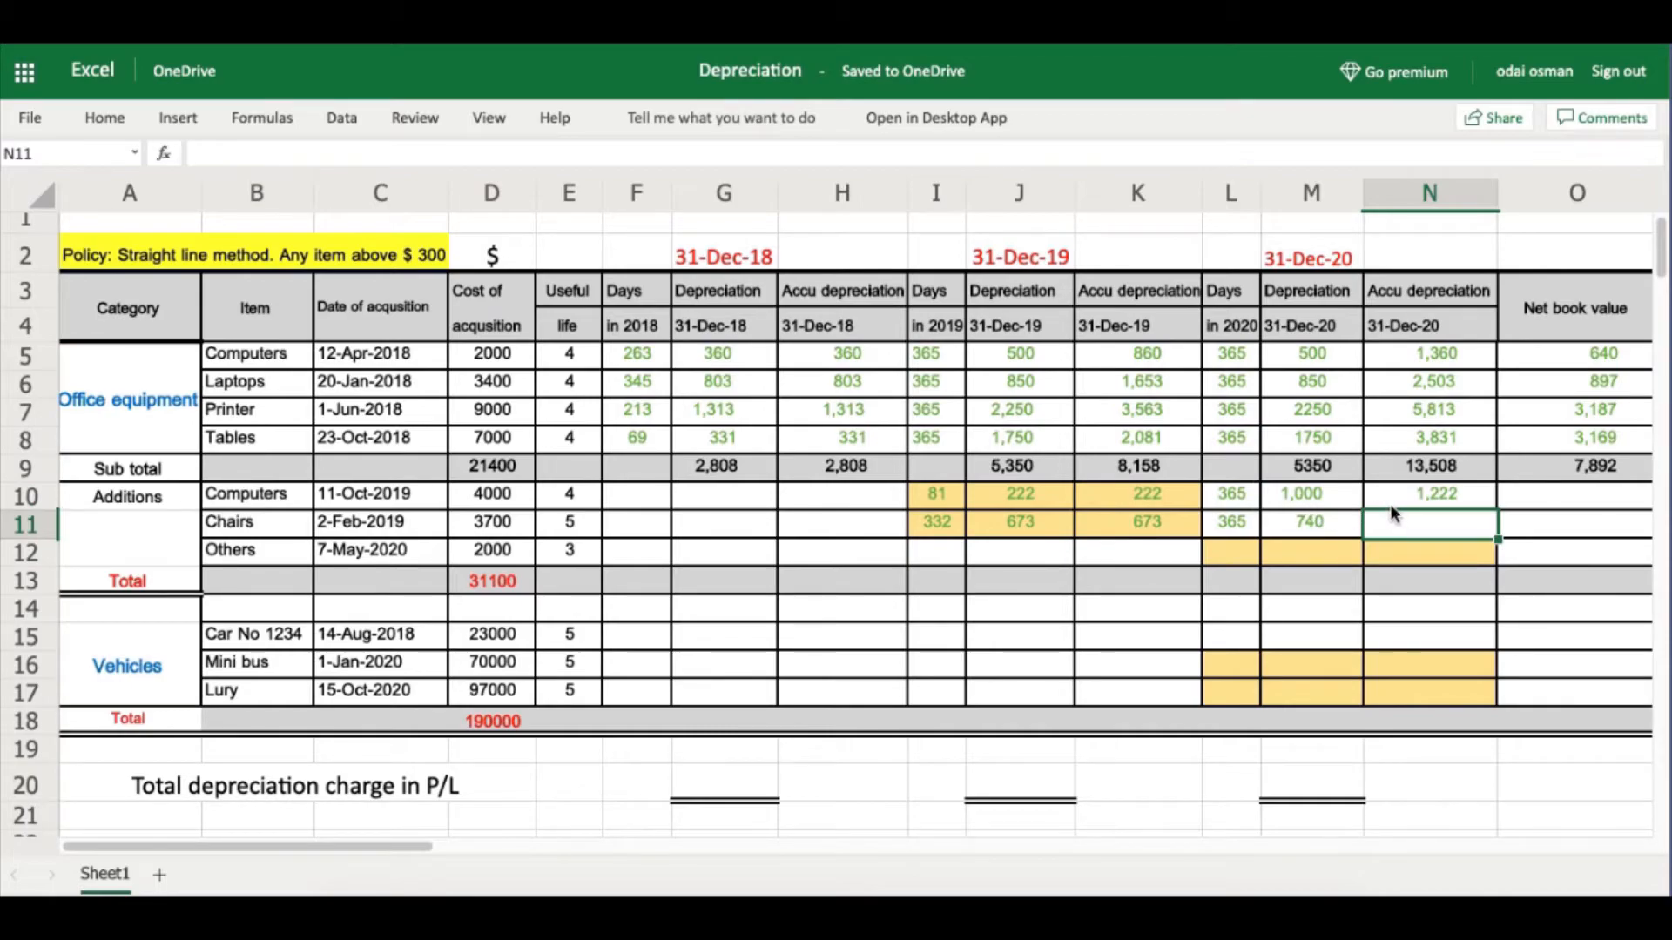
left_click(1571, 494)
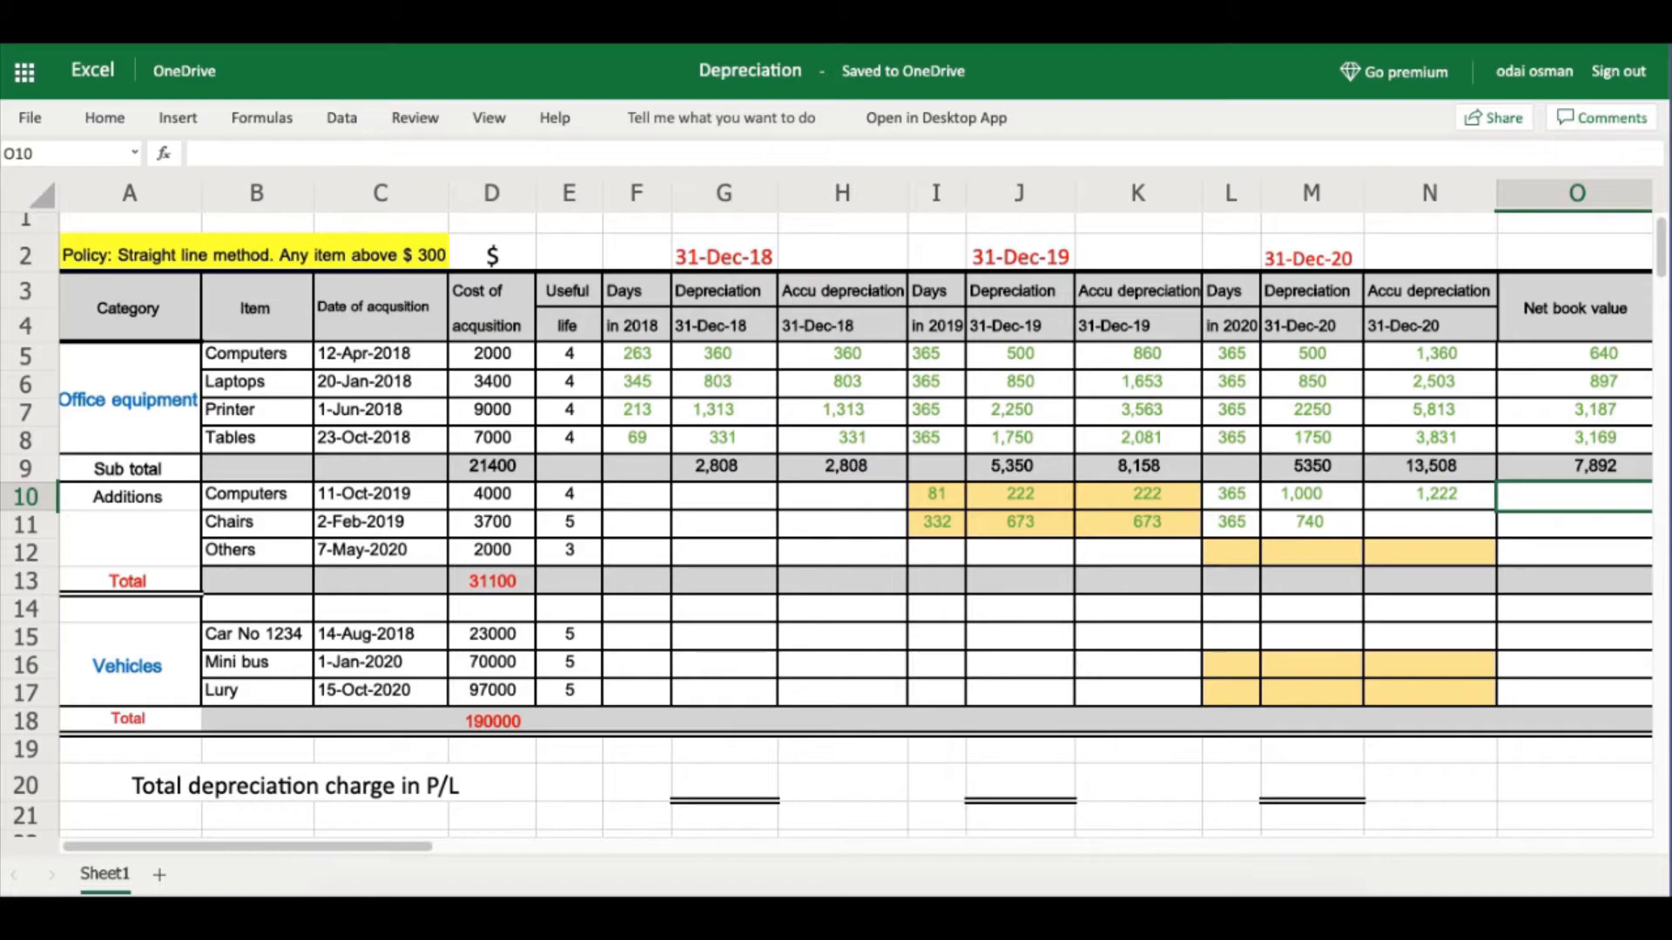
left_click(1440, 503)
left_click_drag(1497, 512, 1493, 526)
Calculate the net book value of the added computers in O10 with =D10-N10 and fill the formula down to O11.
left_click(1589, 502)
type("=")
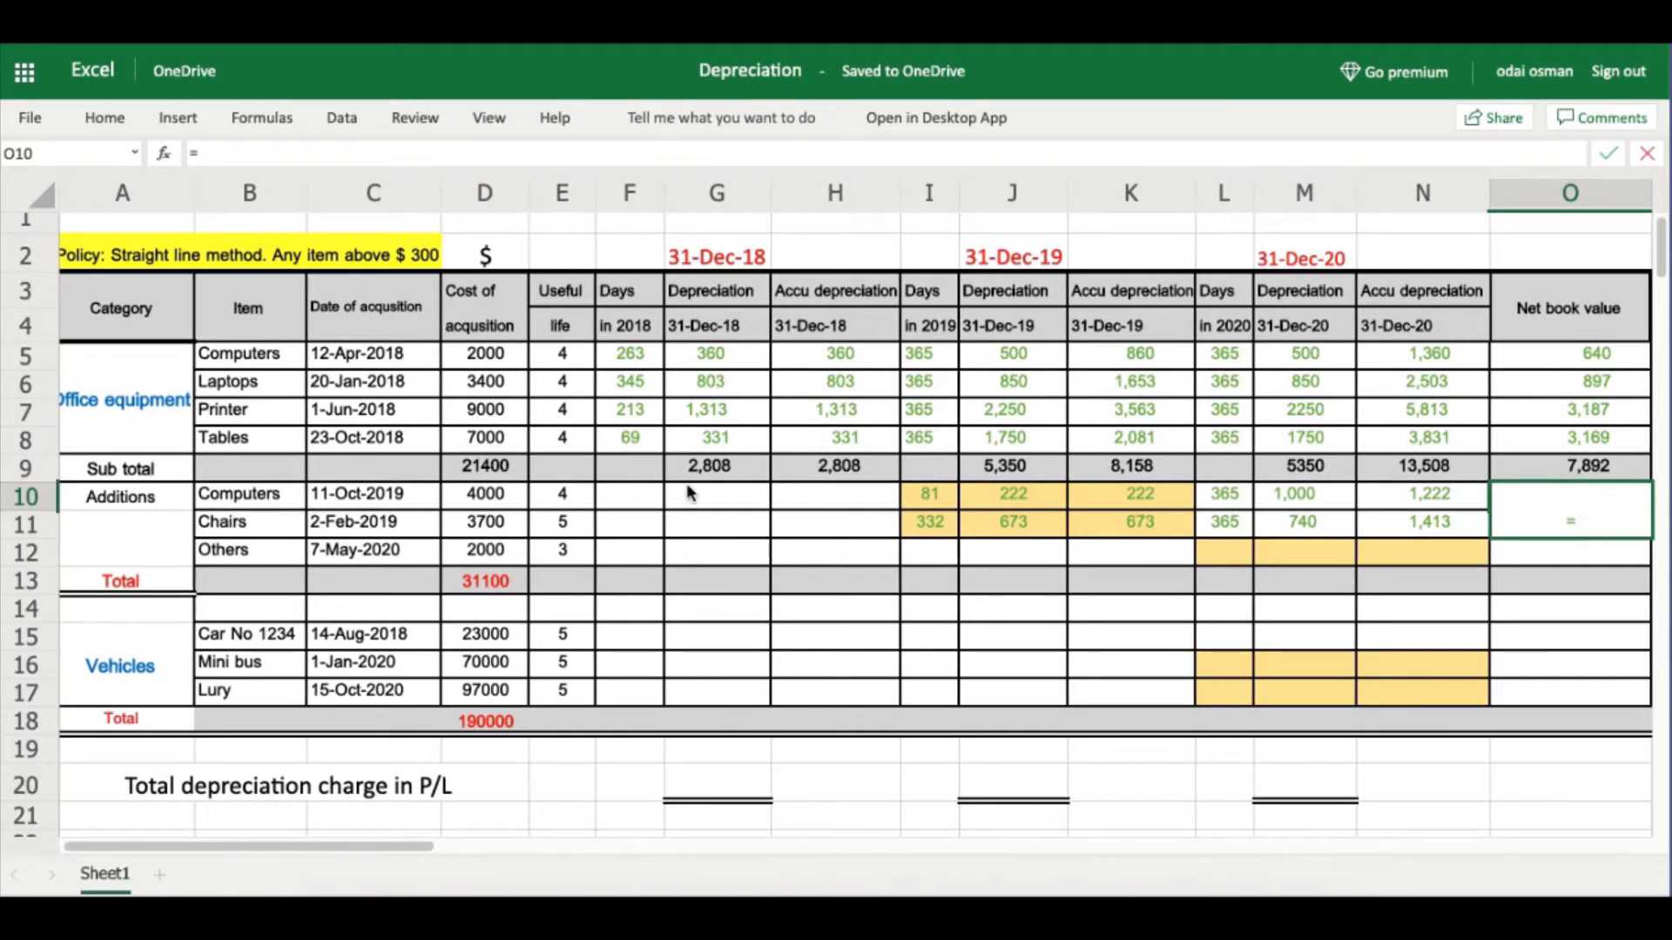
left_click(470, 496)
type("-")
left_click(1437, 498)
key("Return")
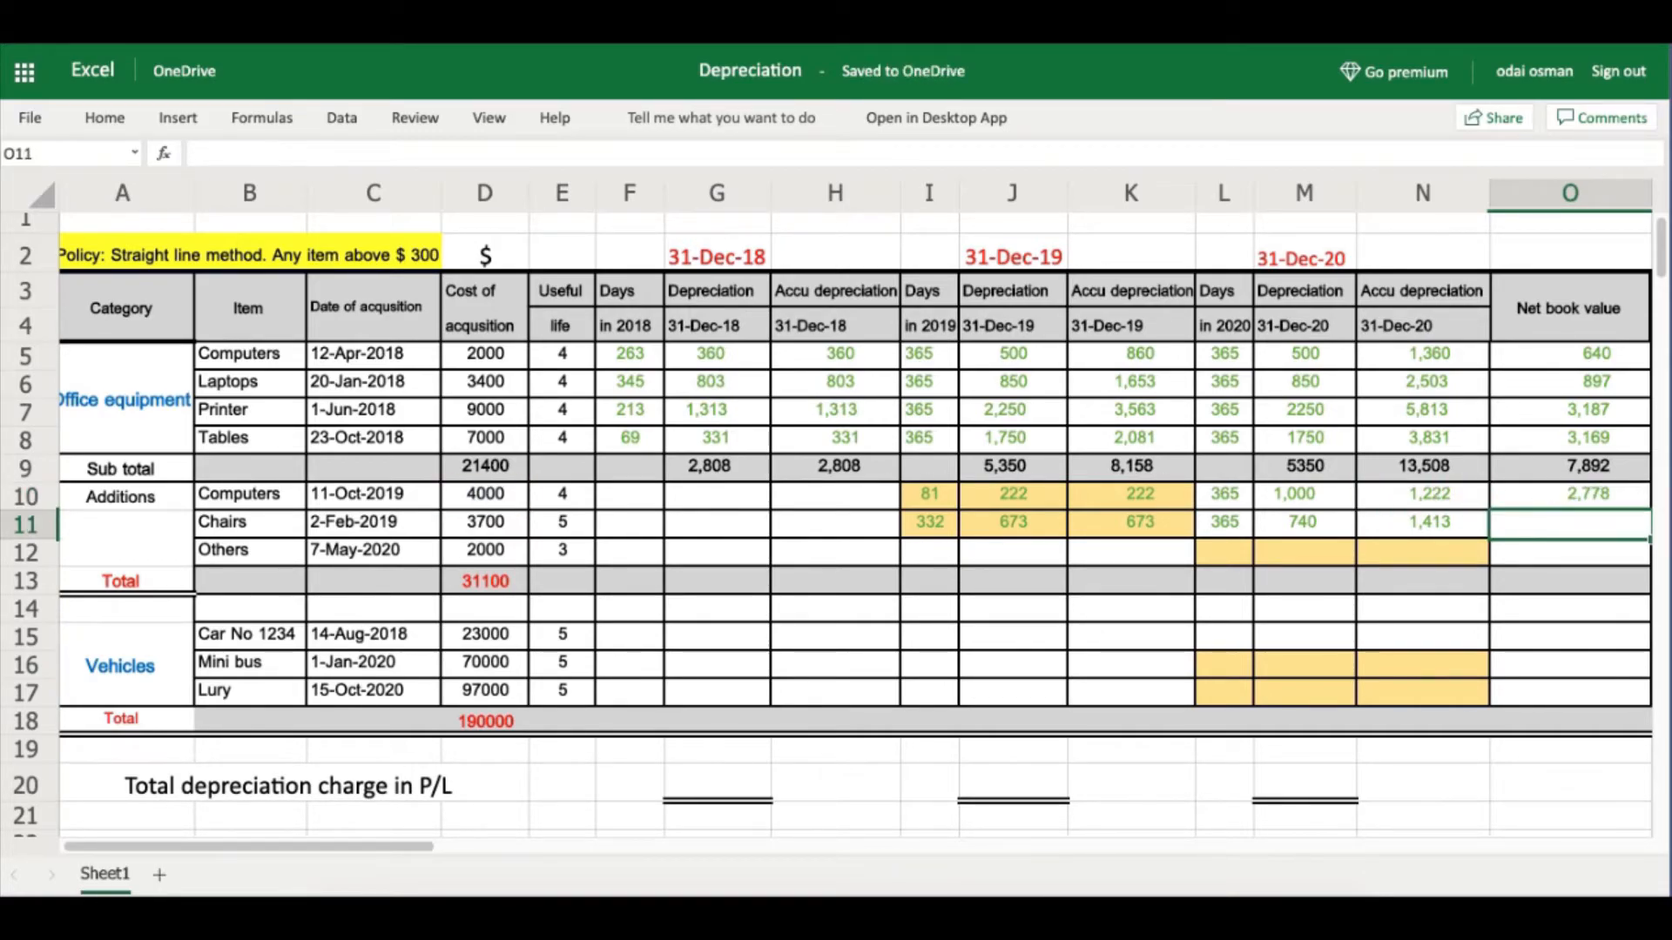
left_click(1570, 488)
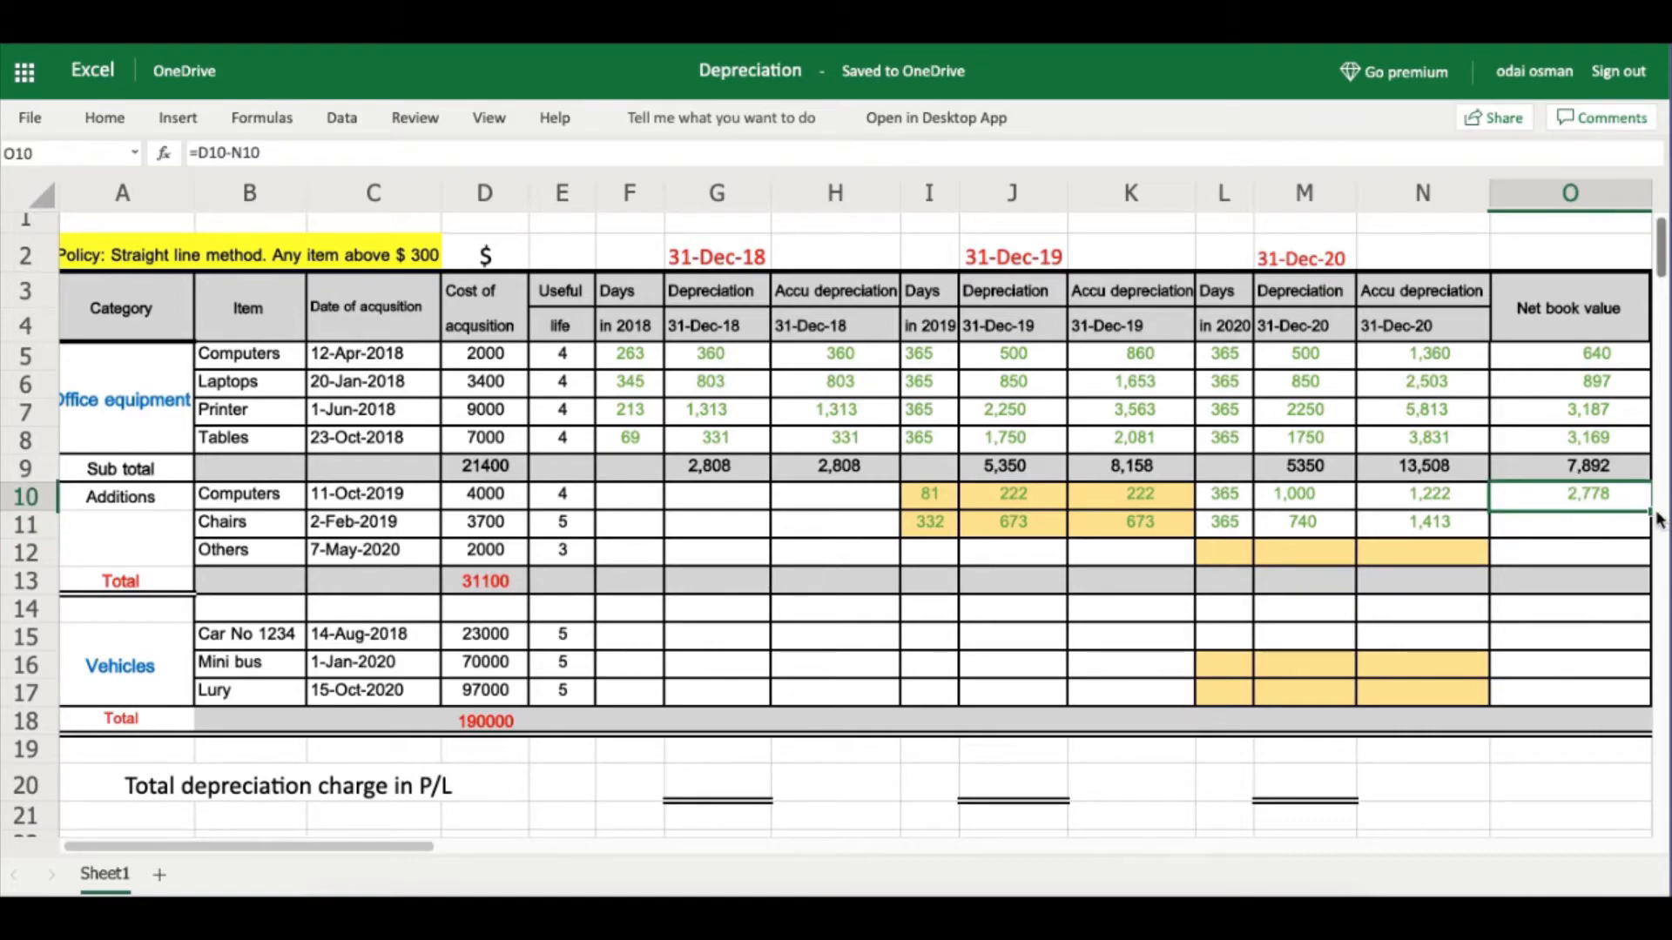
left_click_drag(1649, 512, 1649, 525)
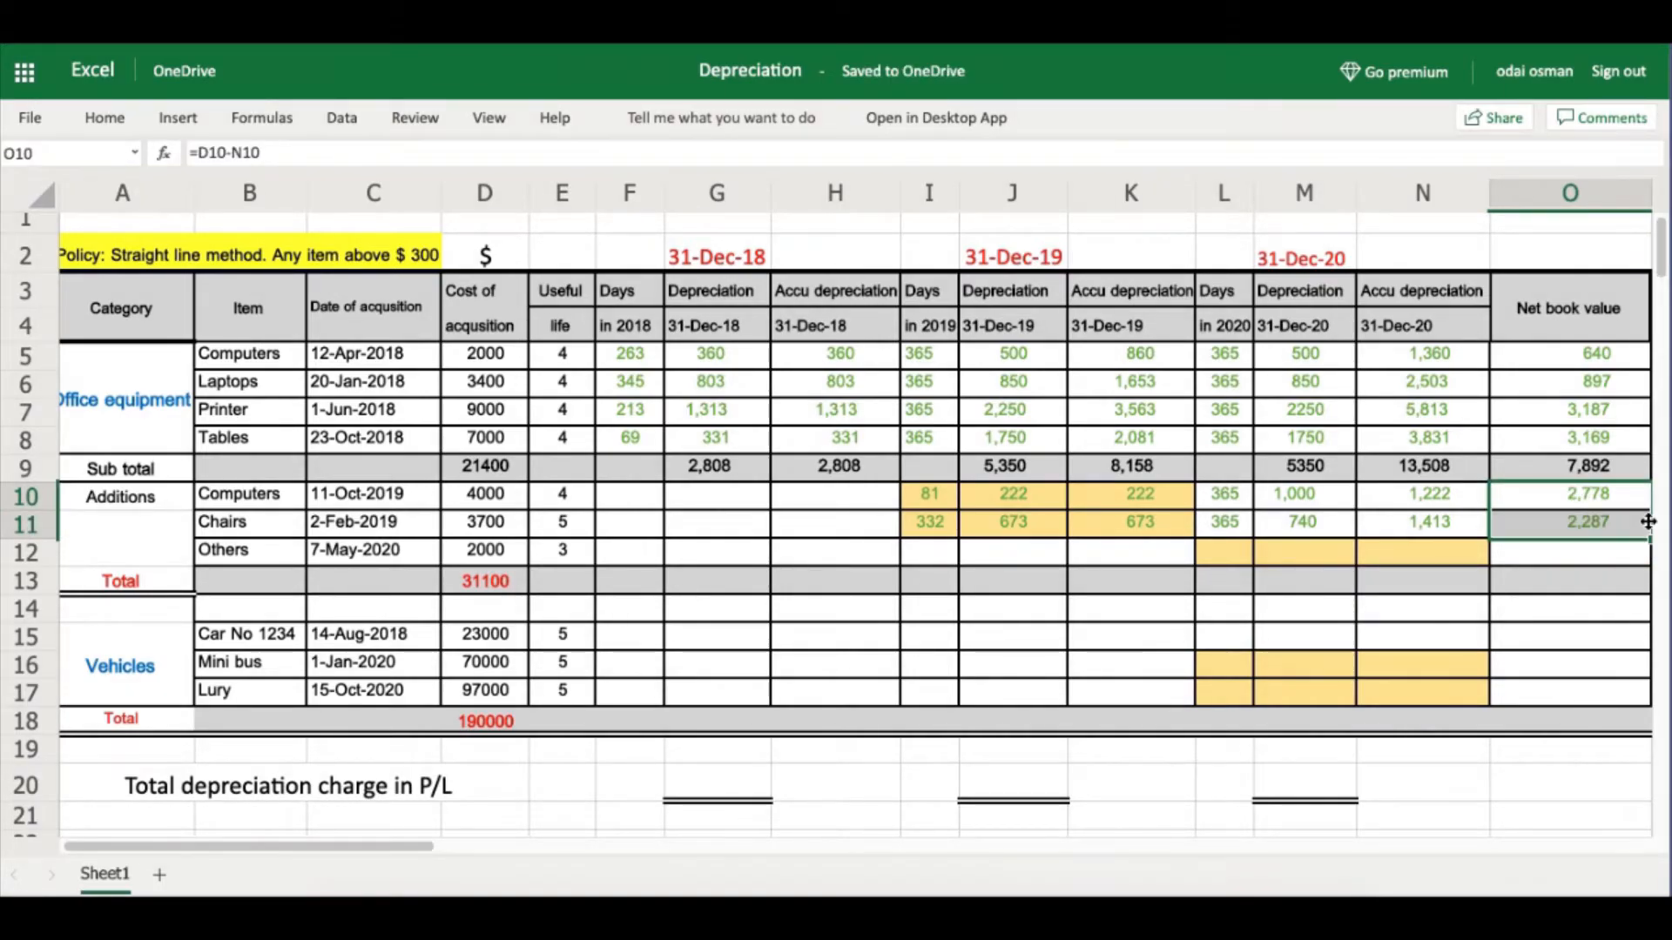
left_click(1439, 528)
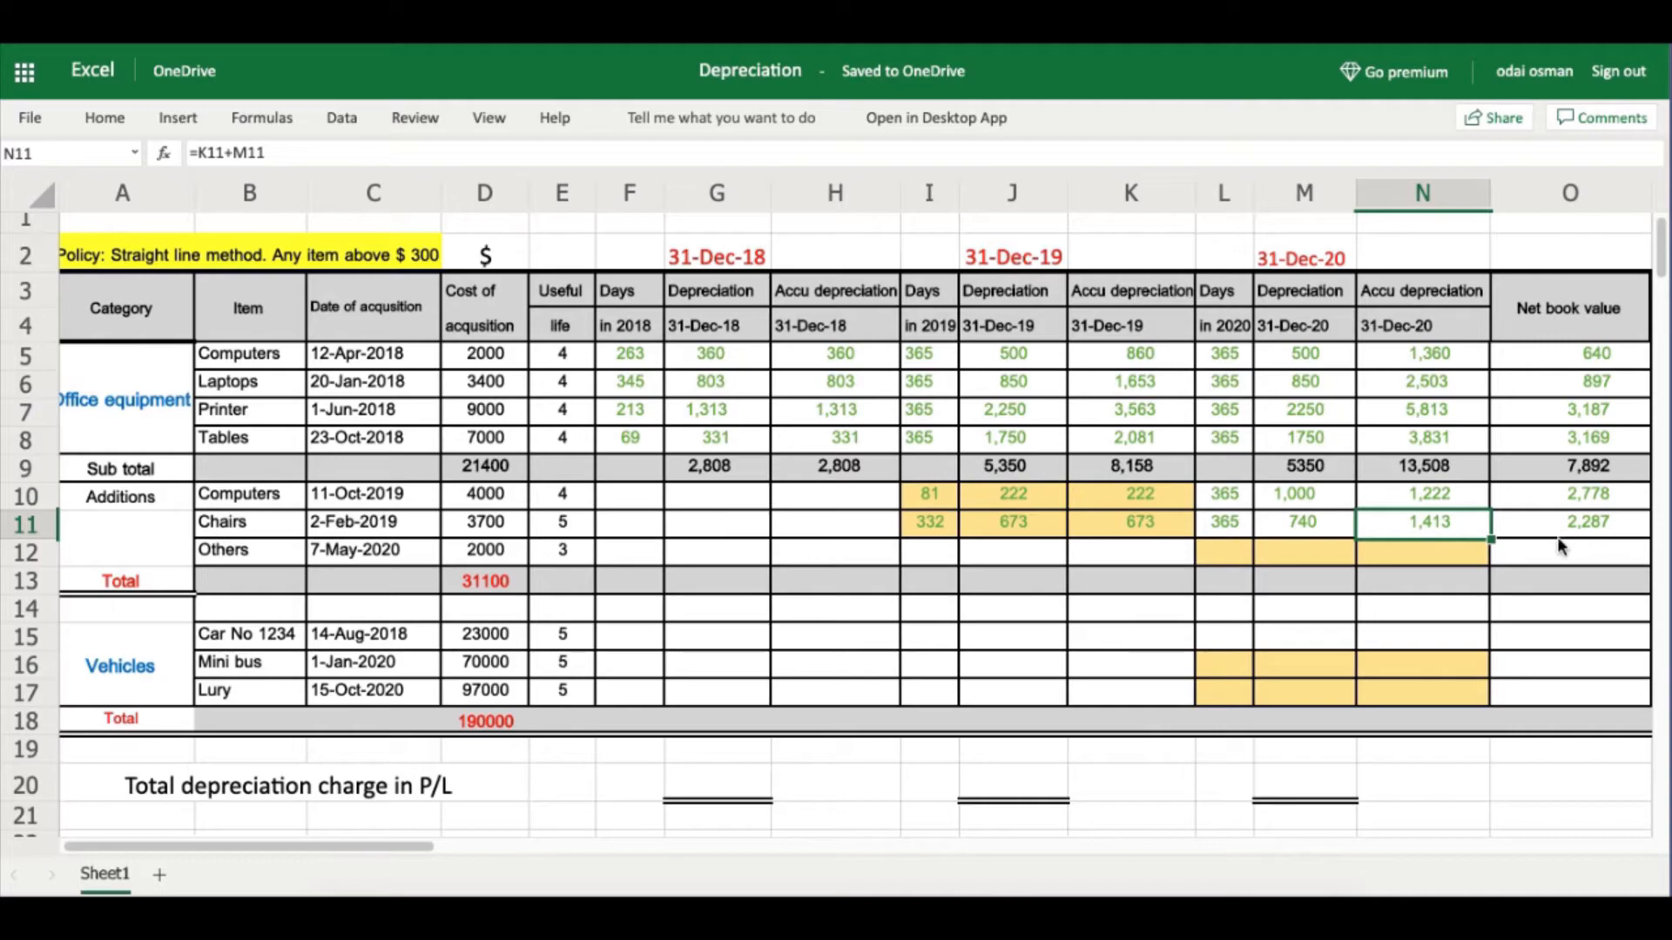
Calculate the 2020 days for the Others addition in L12 with =$M$2-C12.
left_click(345, 533)
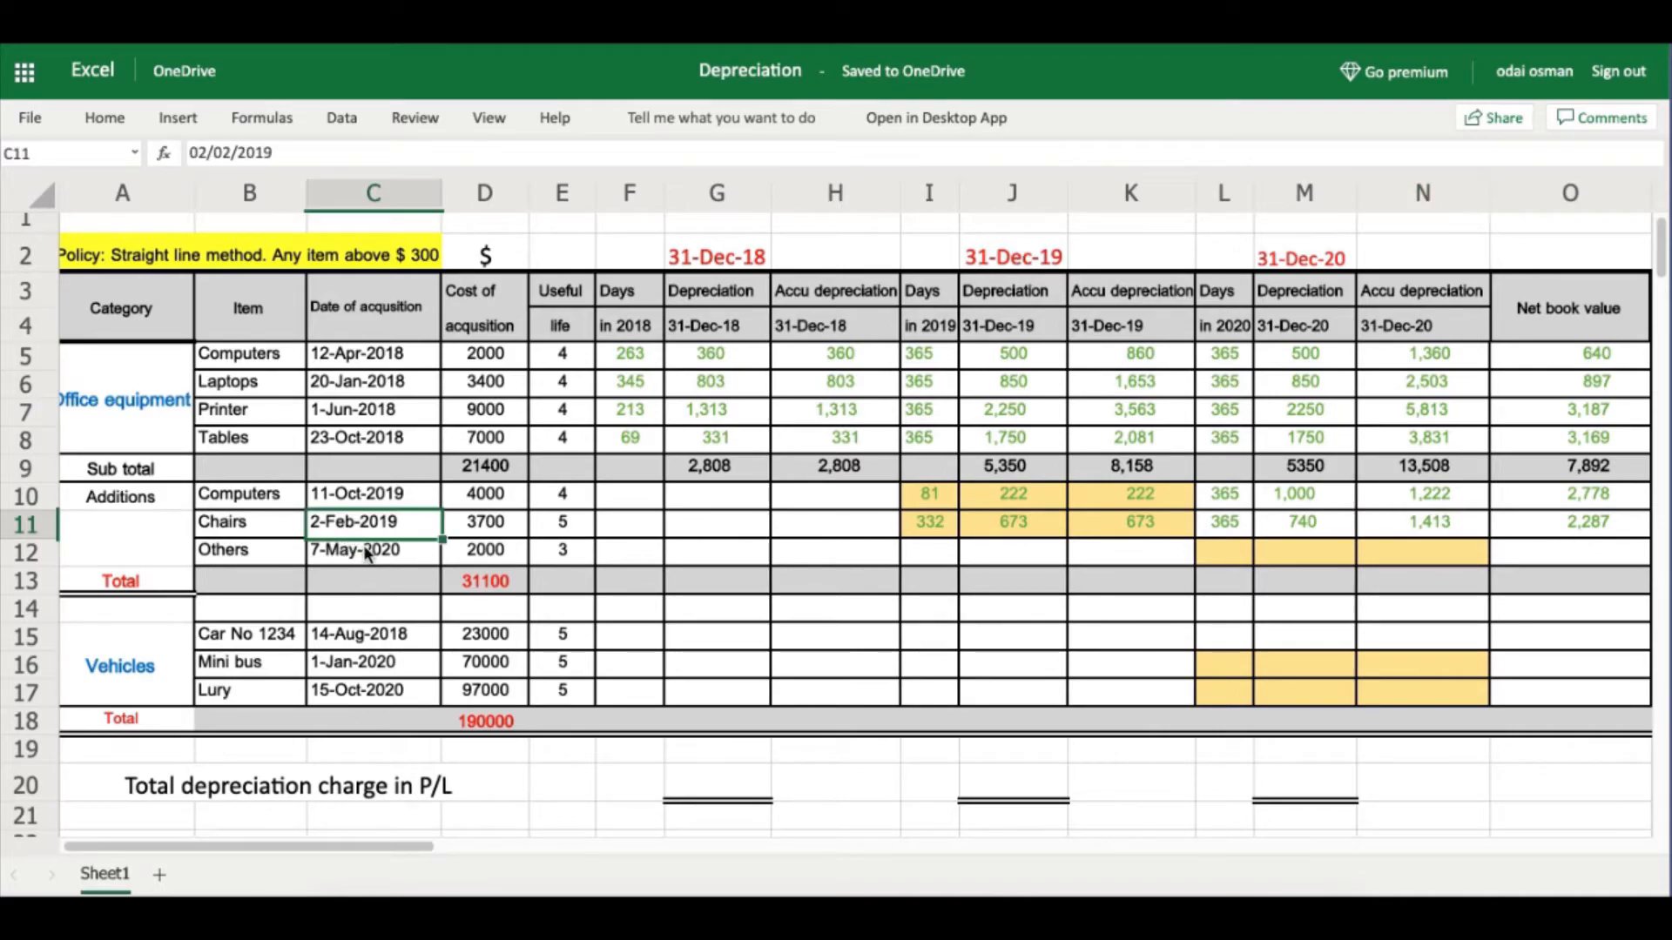
left_click(383, 552)
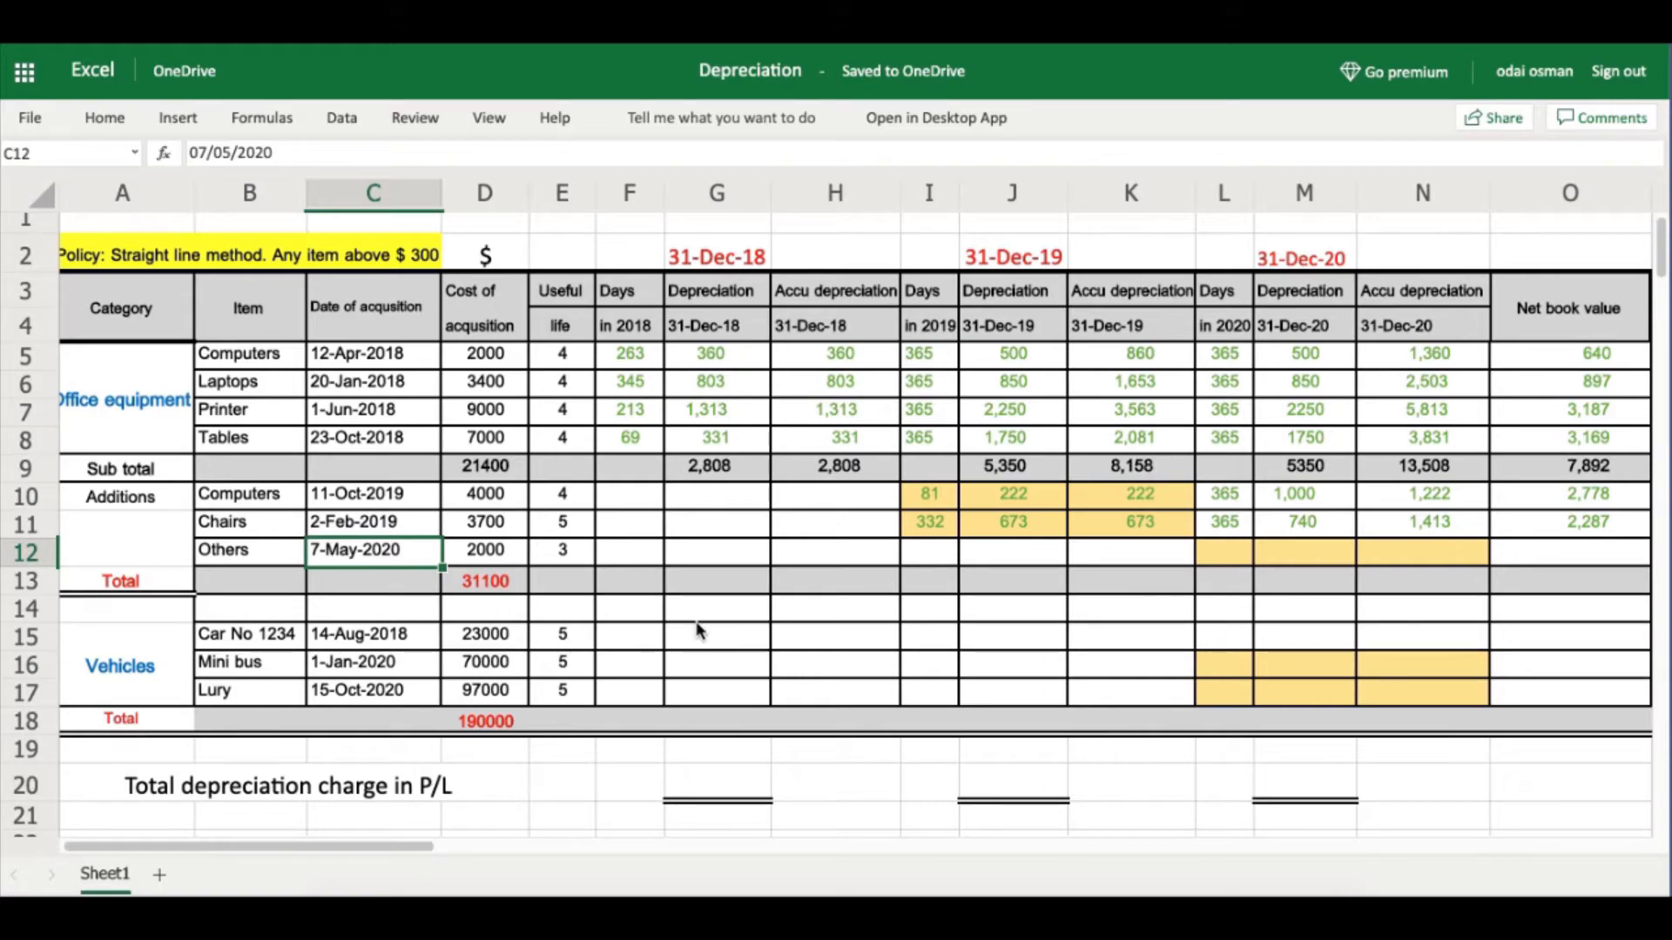
key("Right")
key("Right")
key("Right")
key("Right")
key("Right")
key("Right")
key("Right")
key("Right")
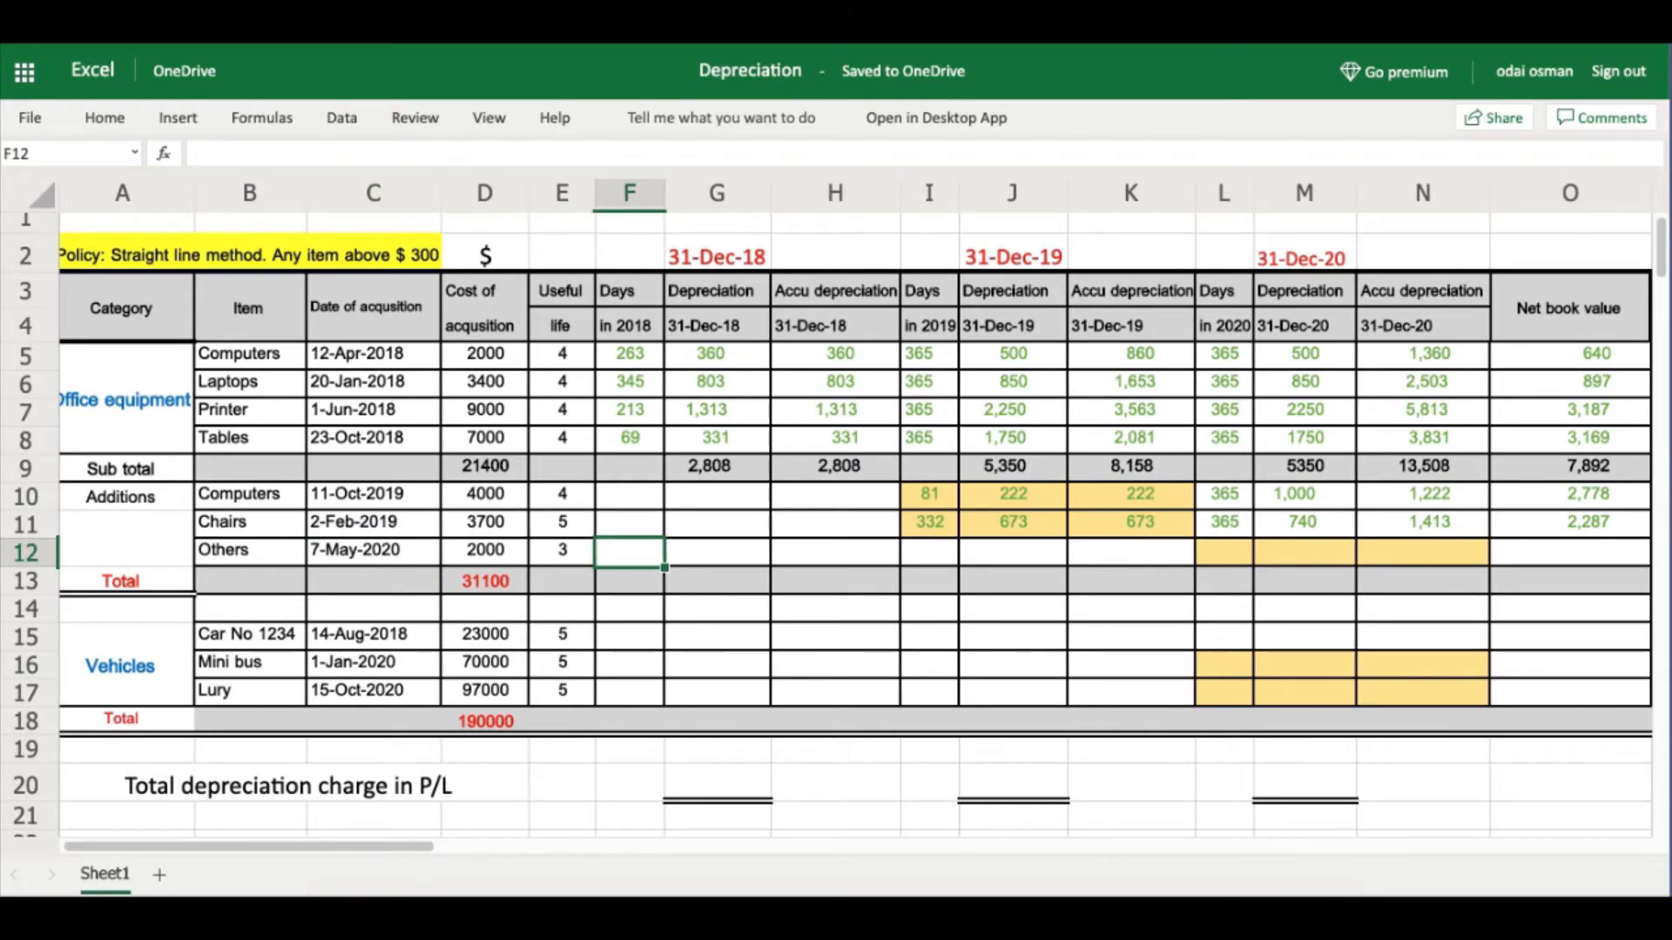
key("Right")
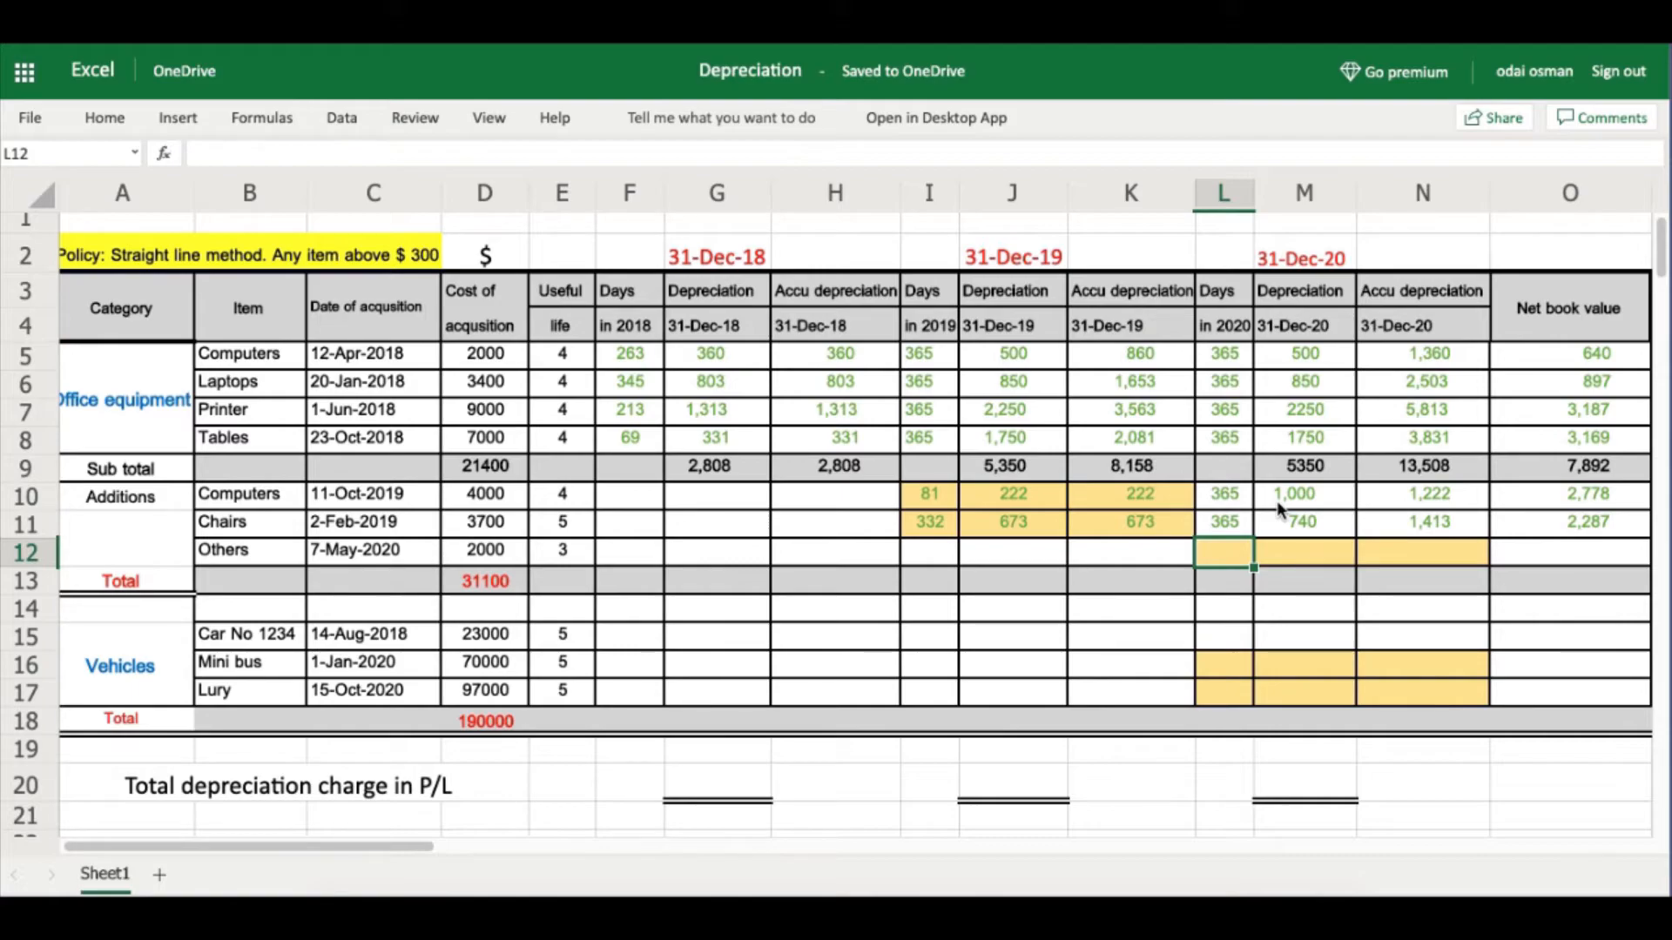
type("=")
type("$")
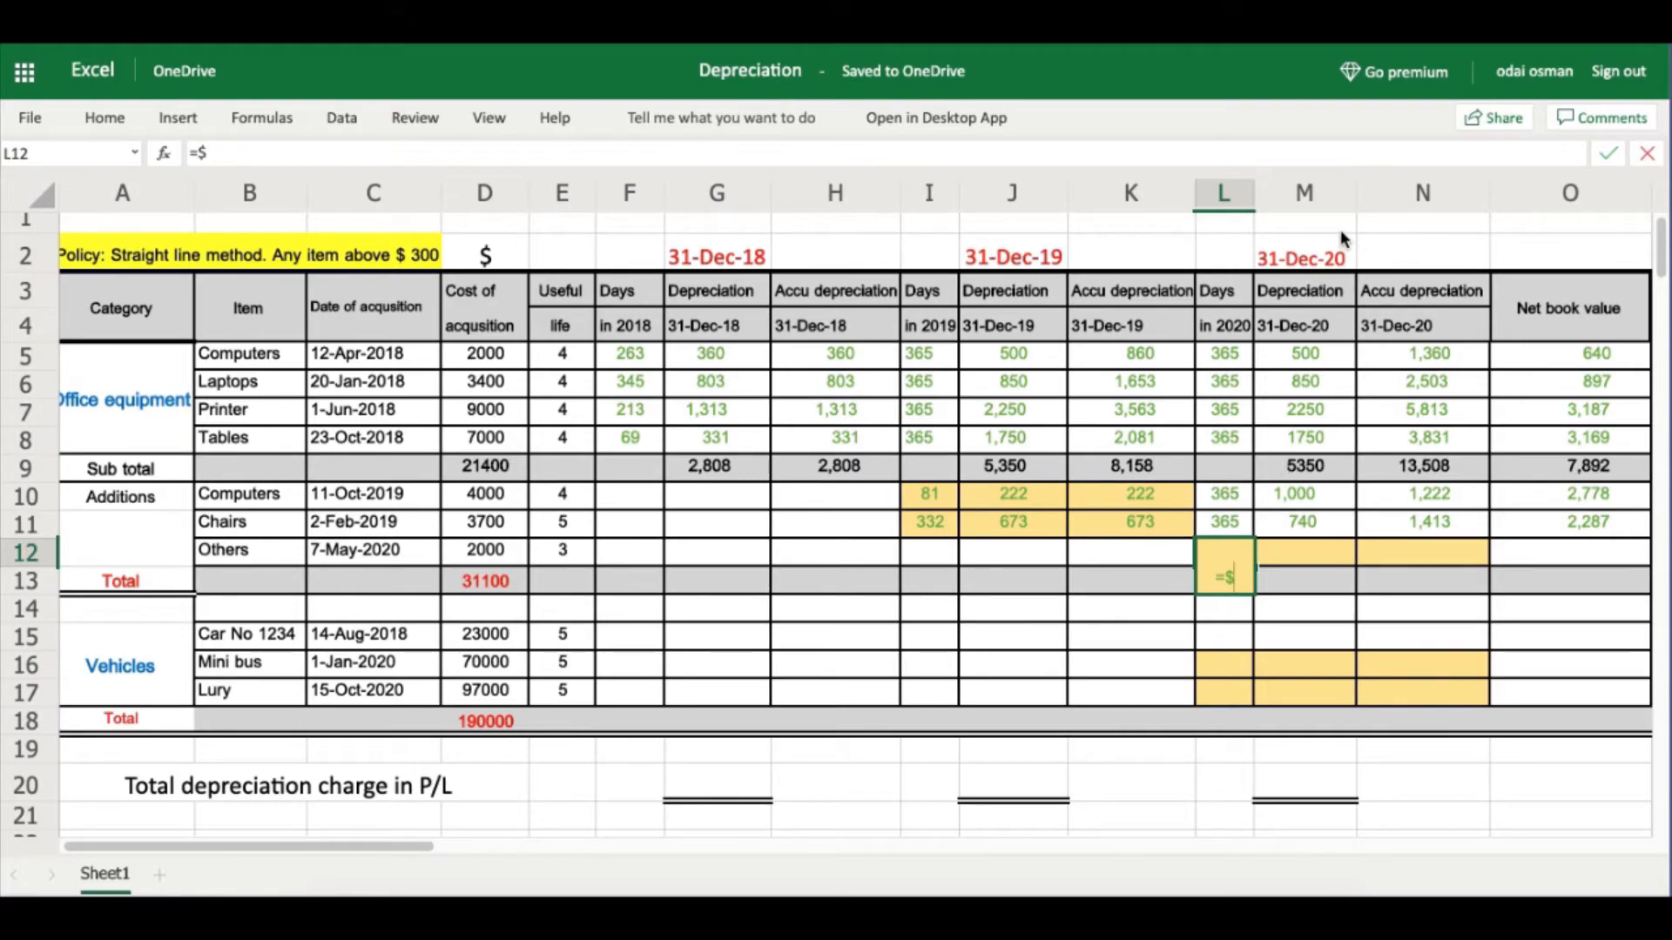
type("M$2-")
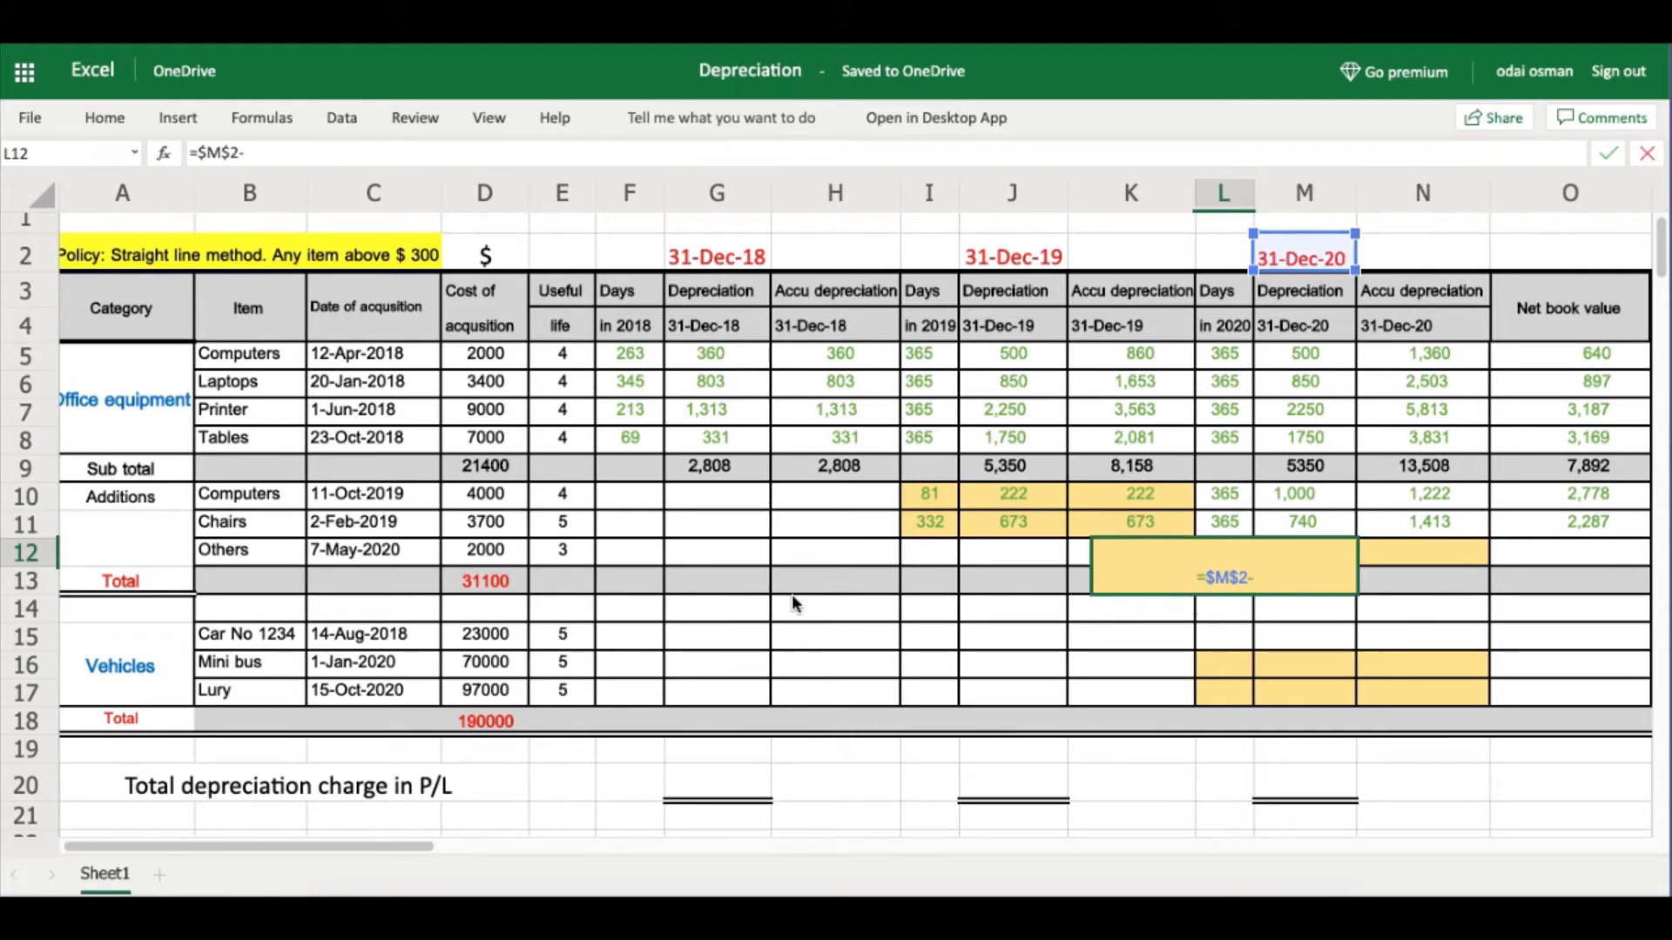
left_click(376, 555)
key("Return")
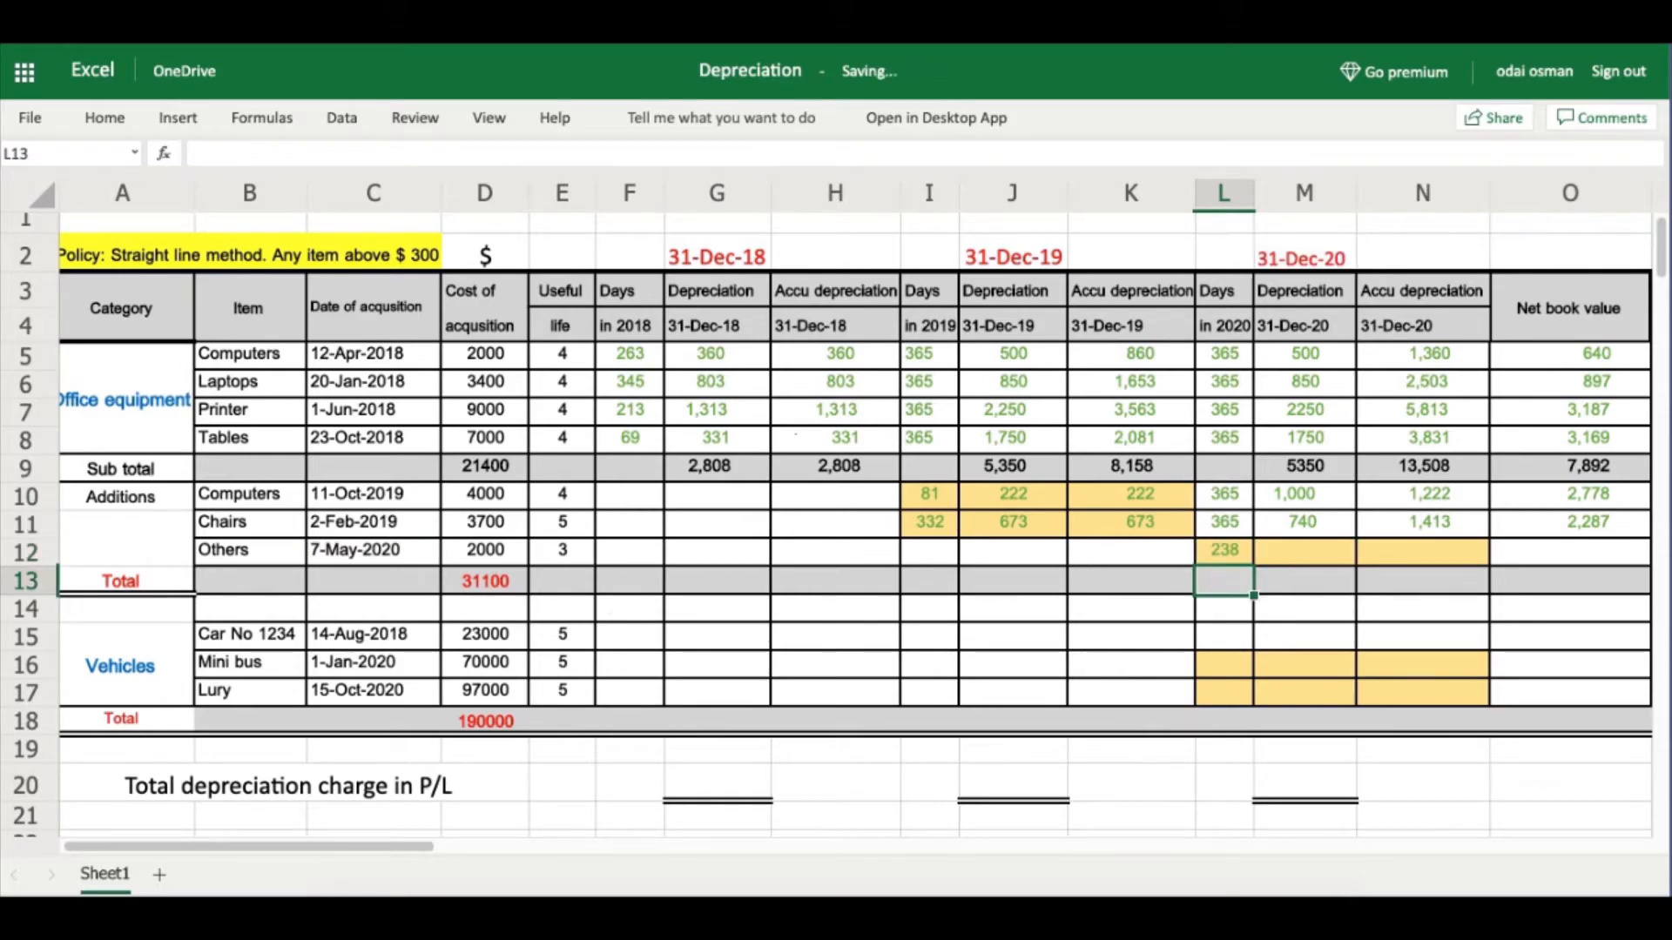
Calculate the 2020 depreciation for the Others addition in M12 with =(D12/E12)*L12/365.
left_click(1299, 607)
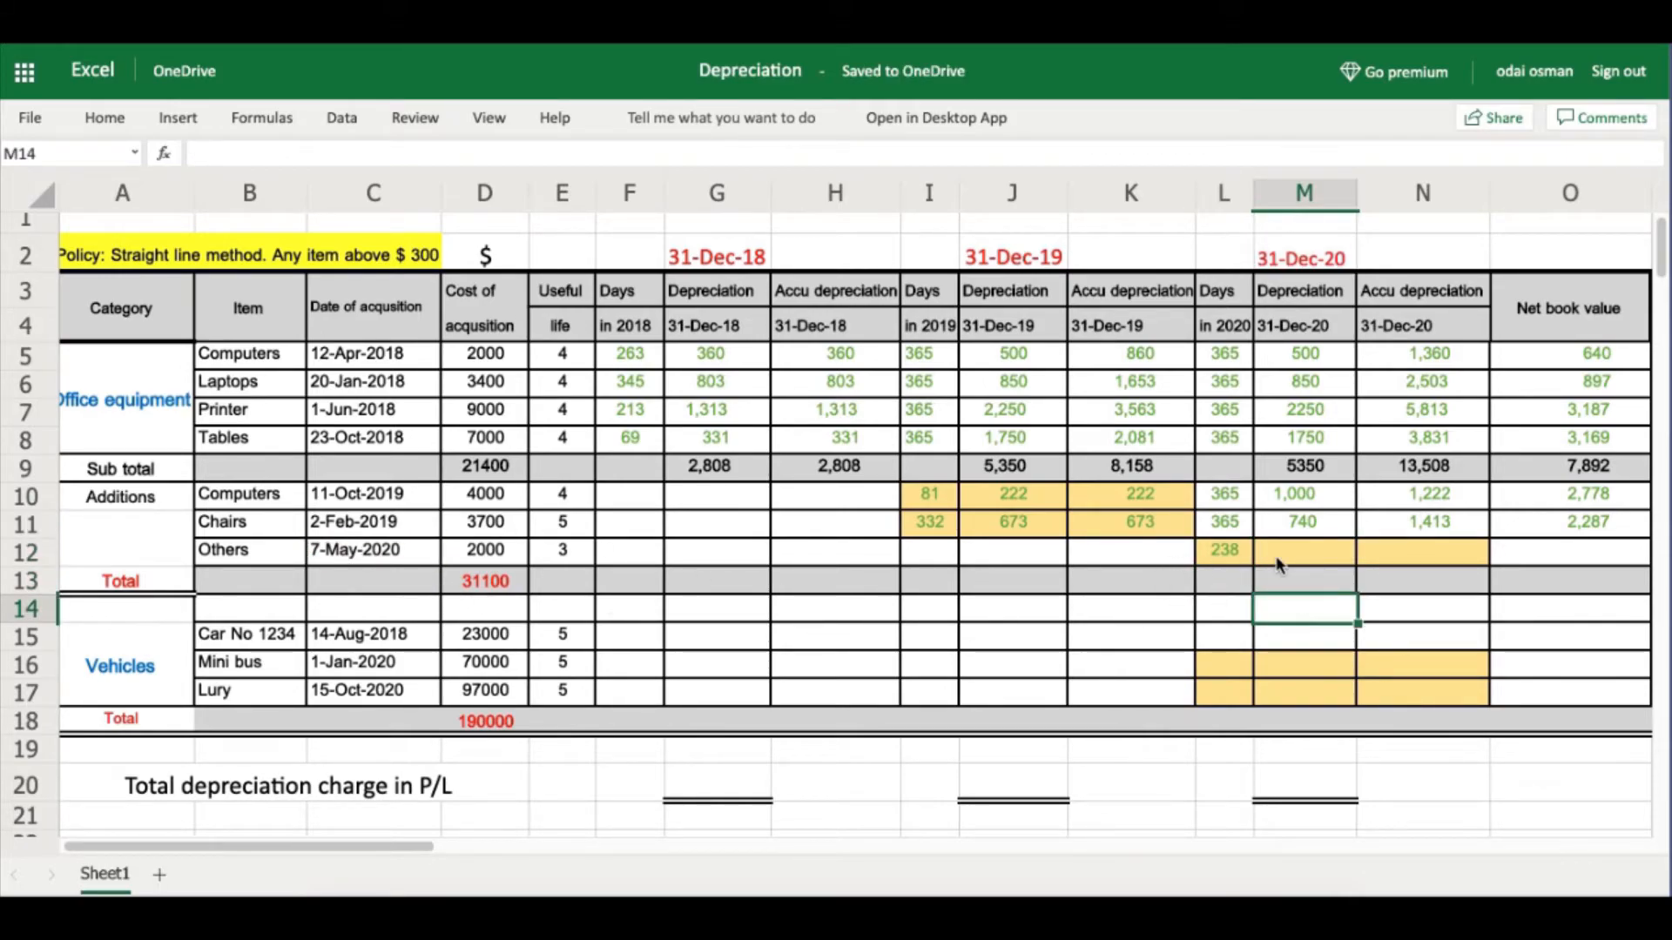
left_click(1223, 546)
left_click(1313, 558)
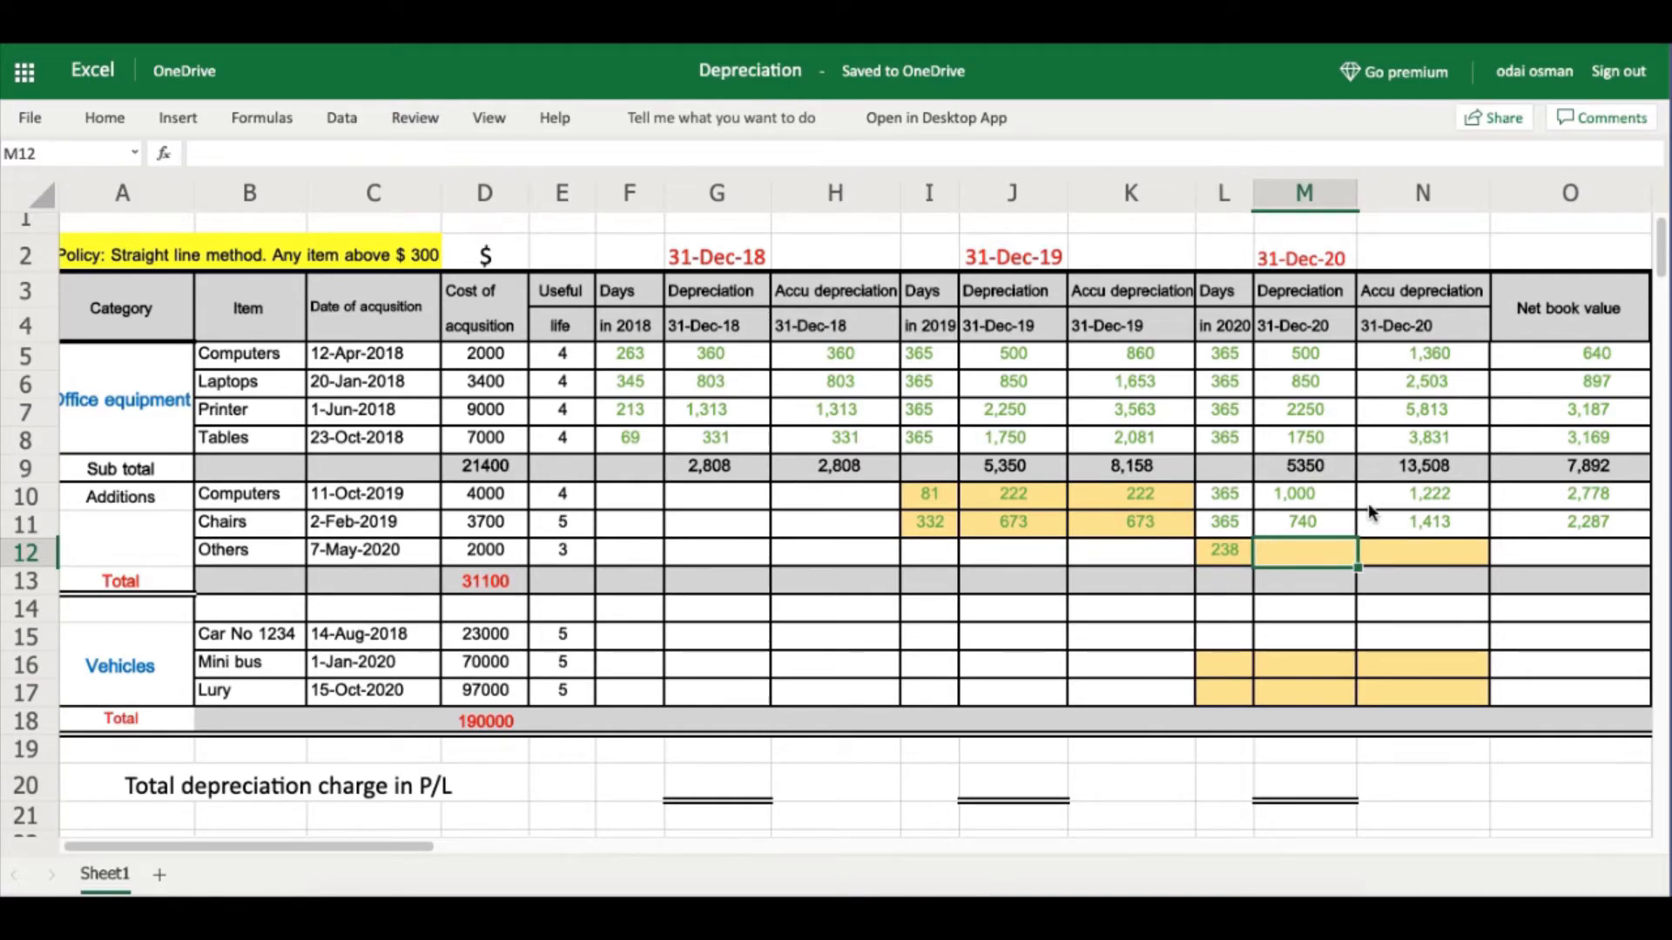
type("=(")
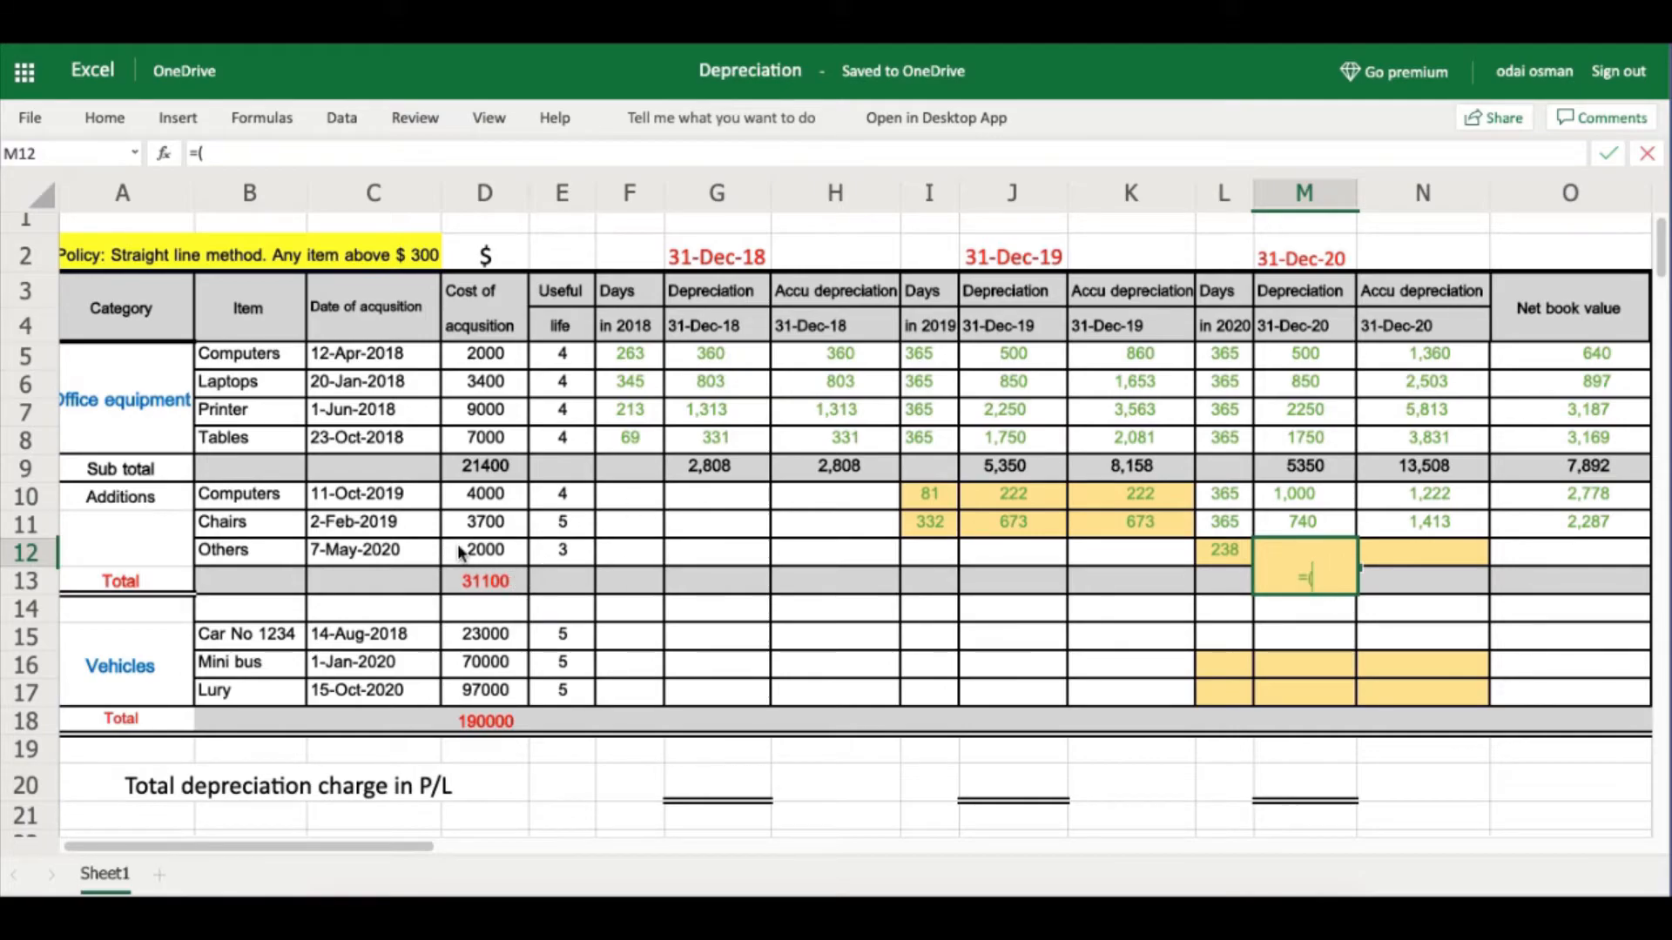
left_click(495, 552)
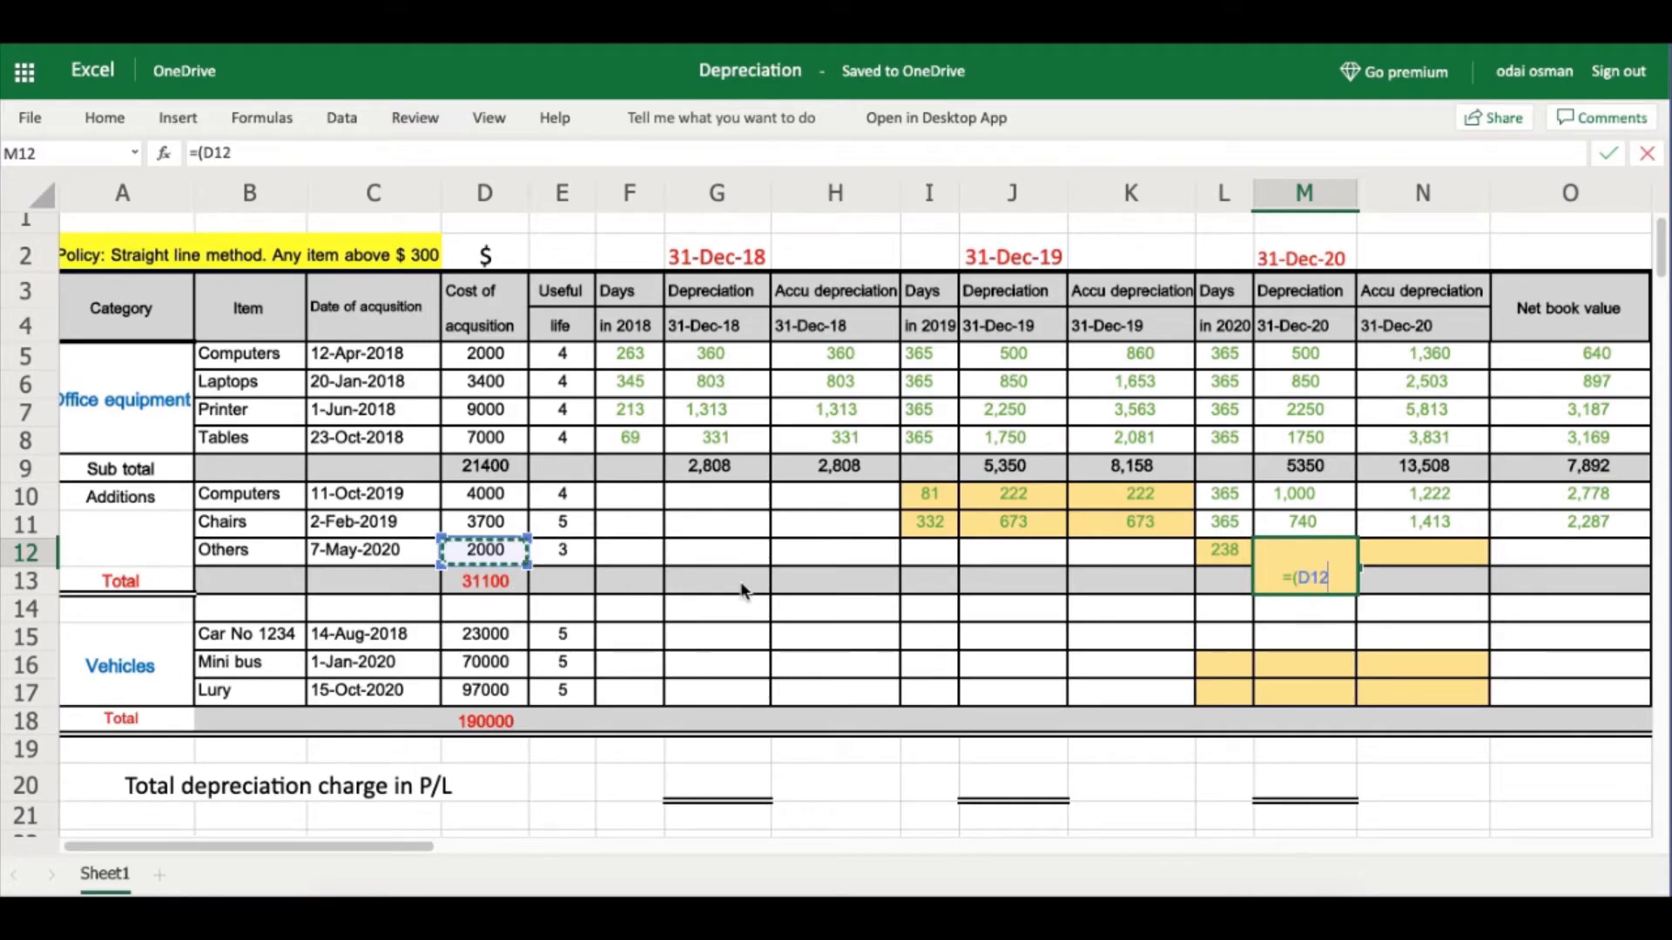
type("/")
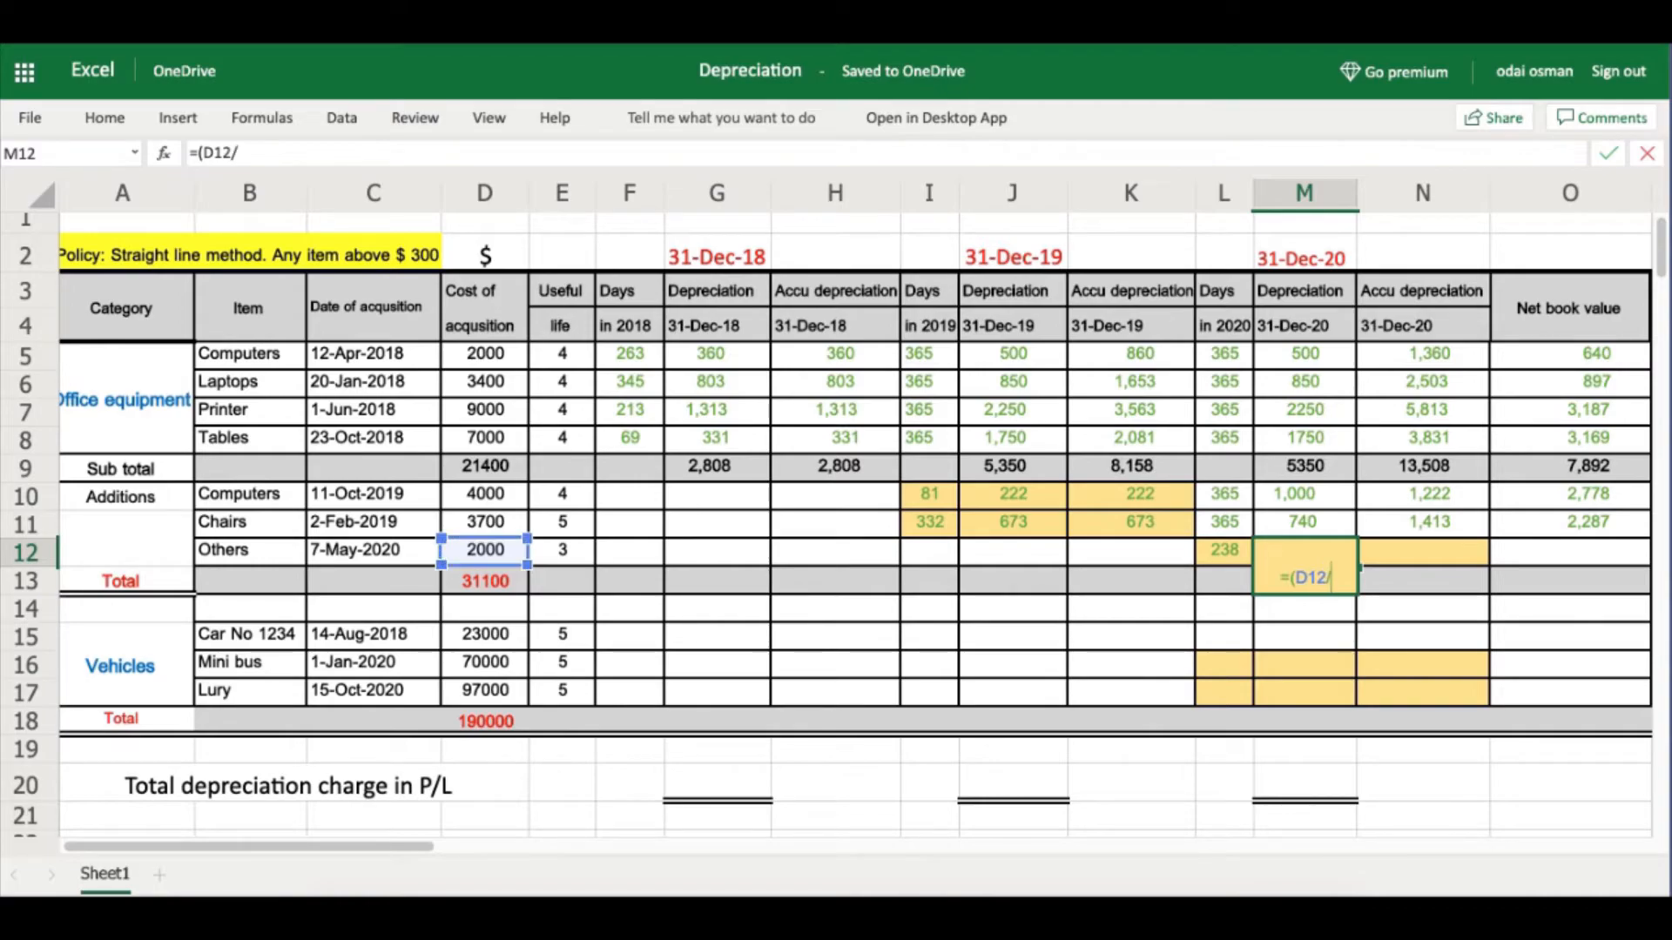
left_click(561, 557)
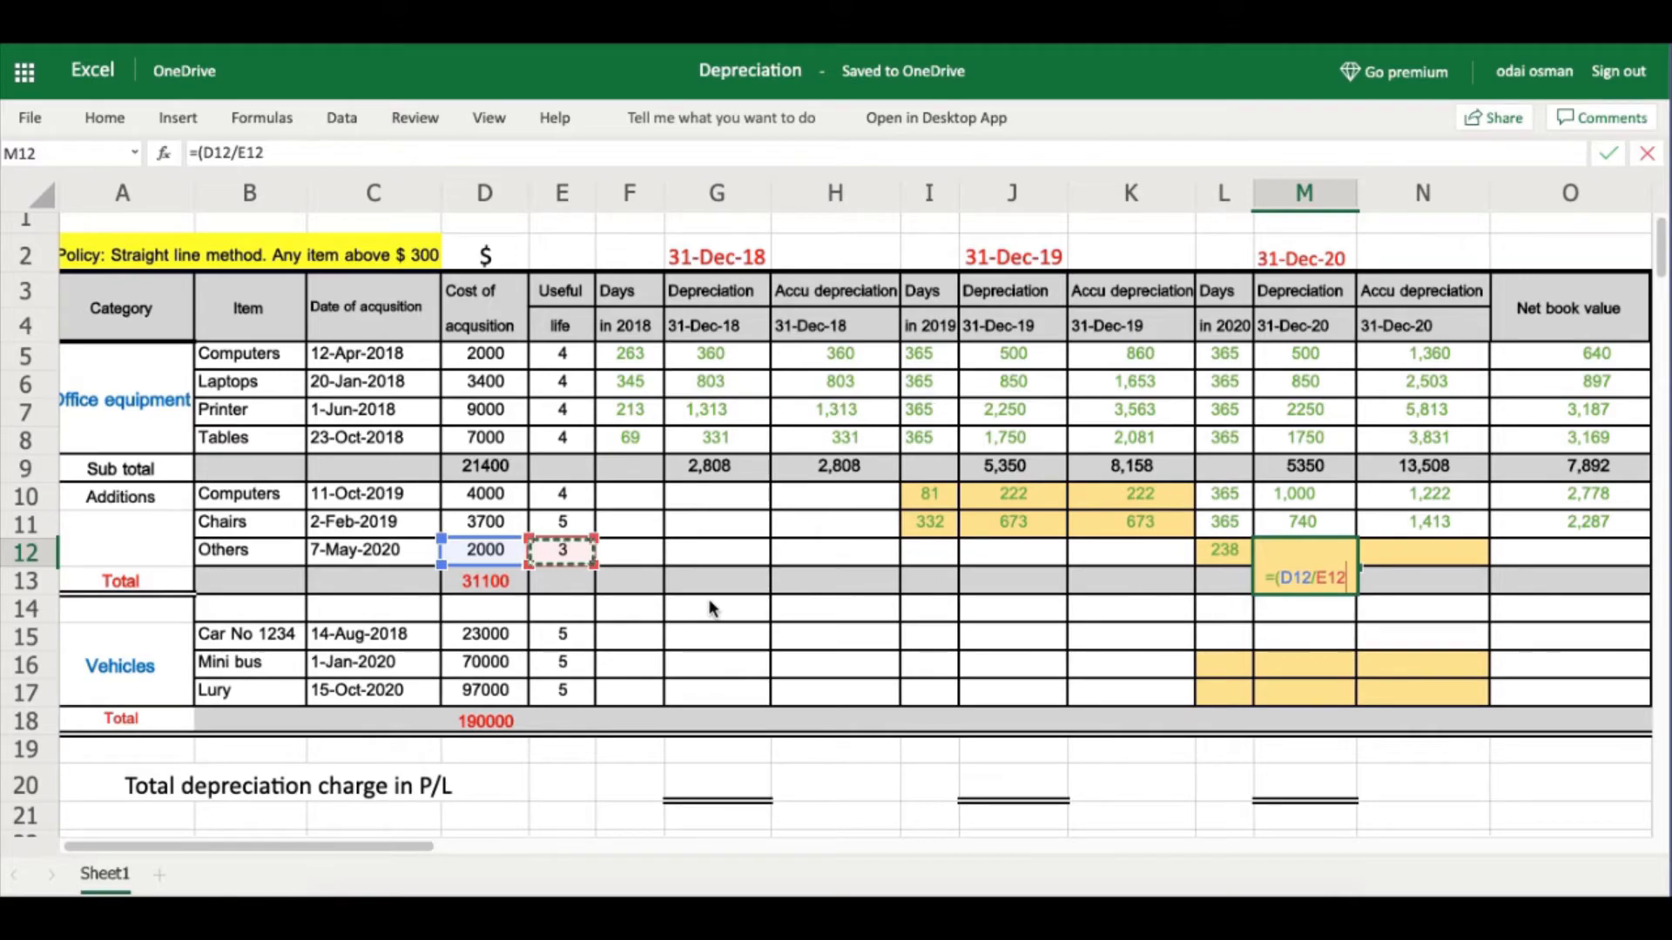
type(")*")
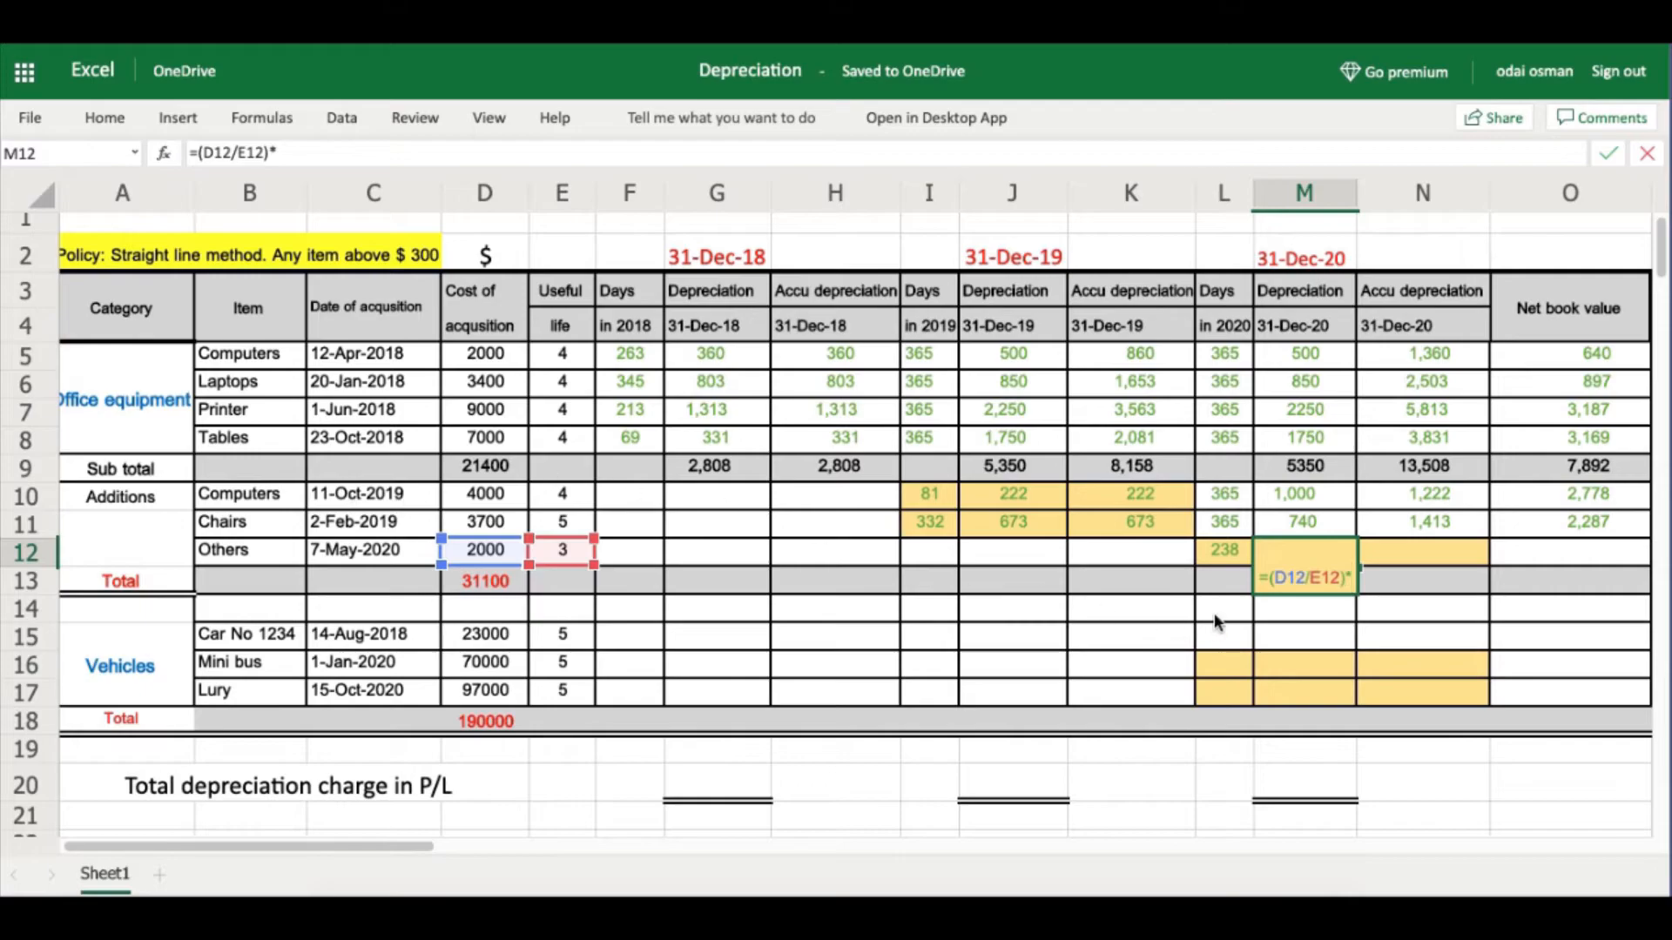
left_click(1213, 549)
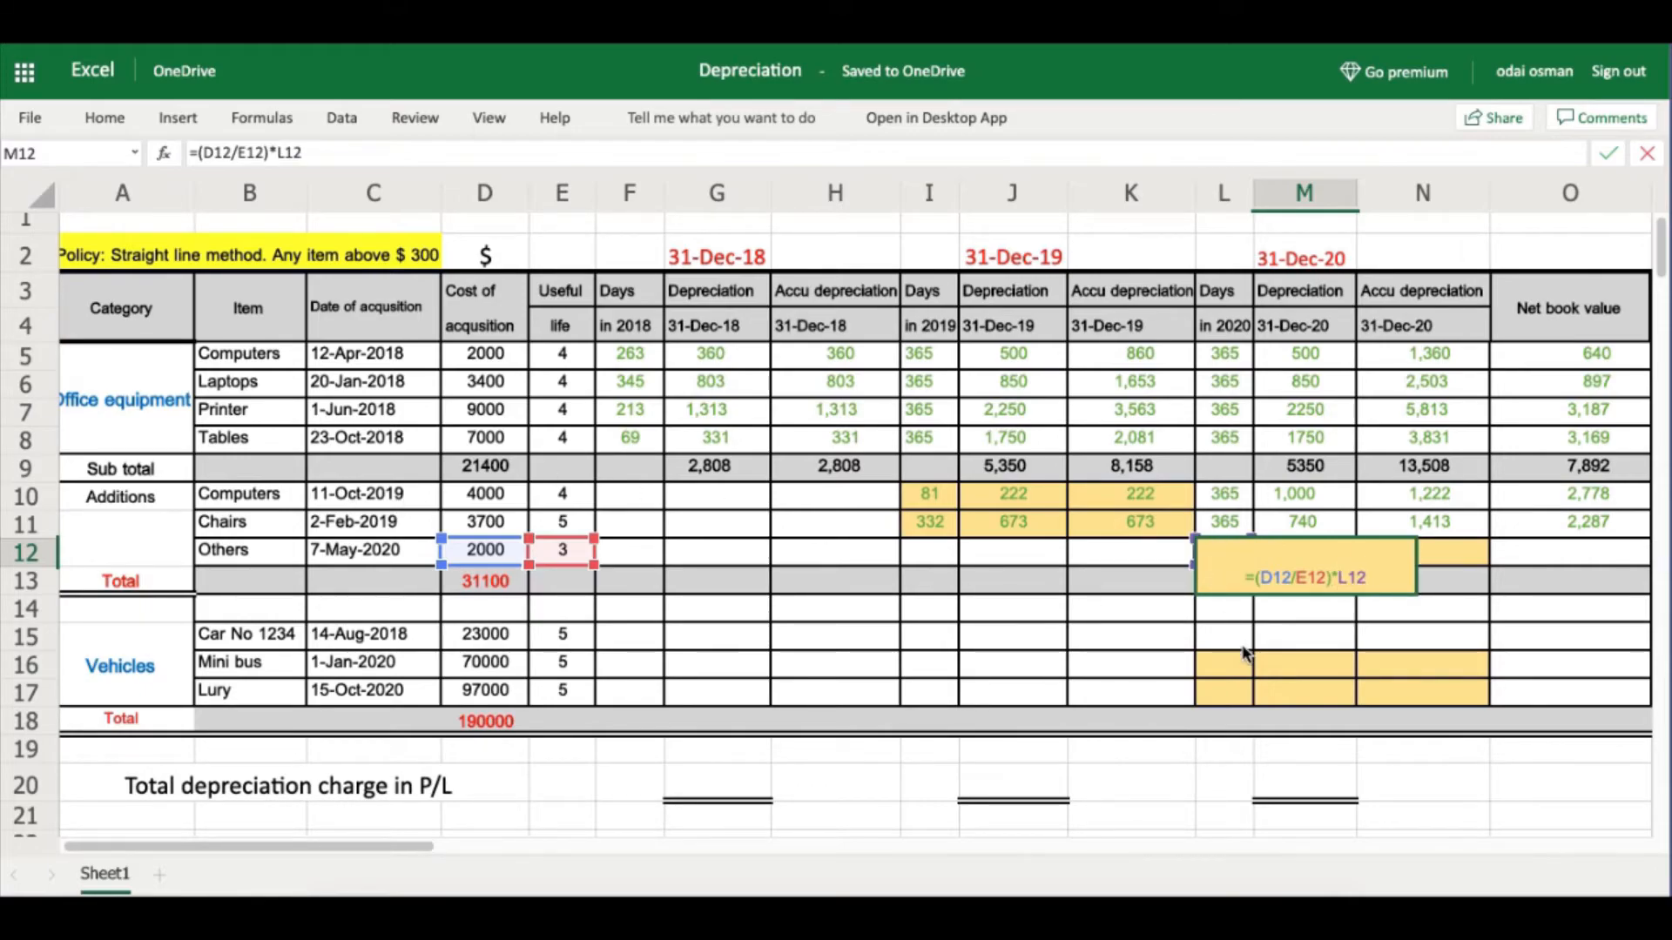
type("/365")
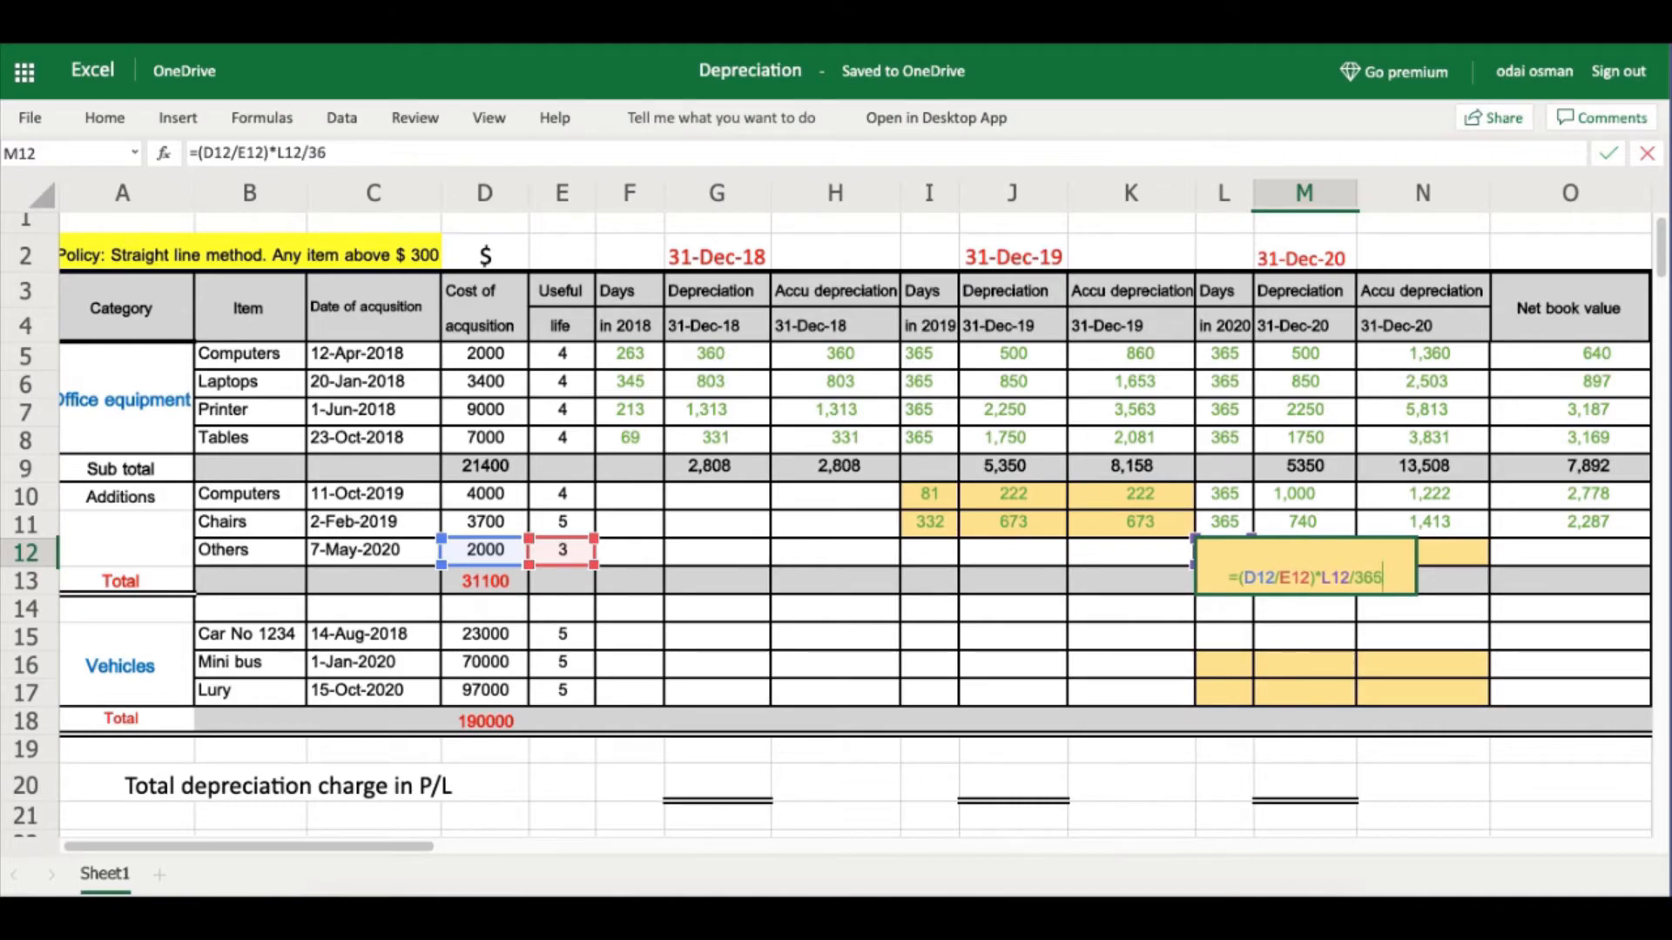
key("Return")
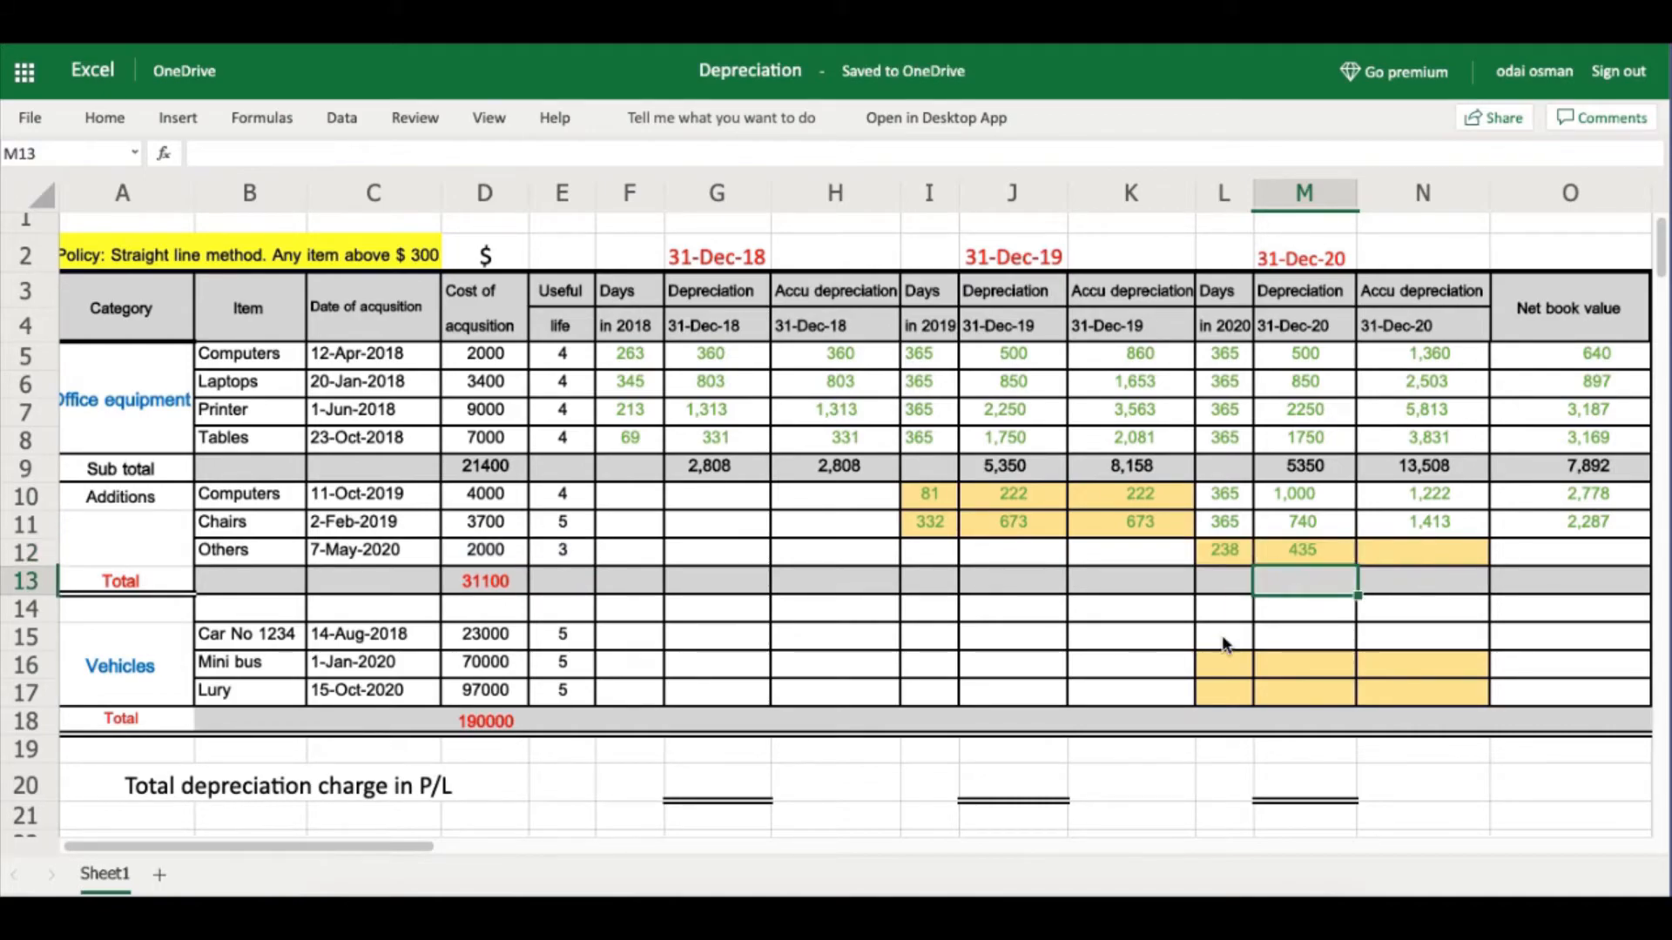
left_click(1315, 554)
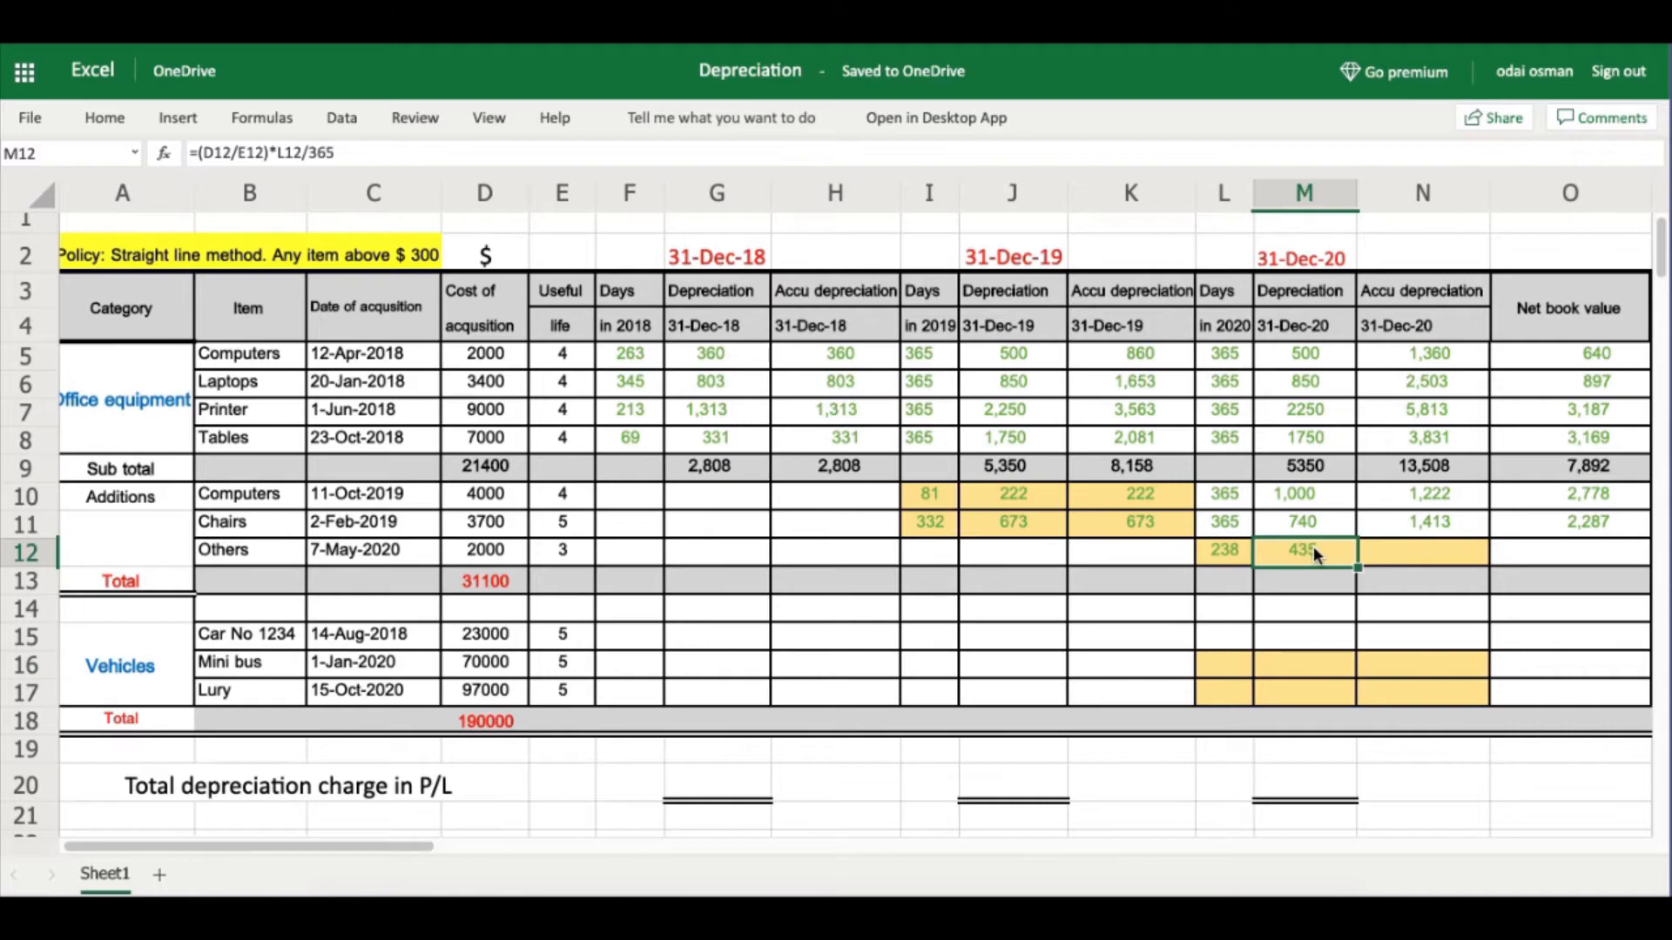
scroll(1314, 644, "up", 1)
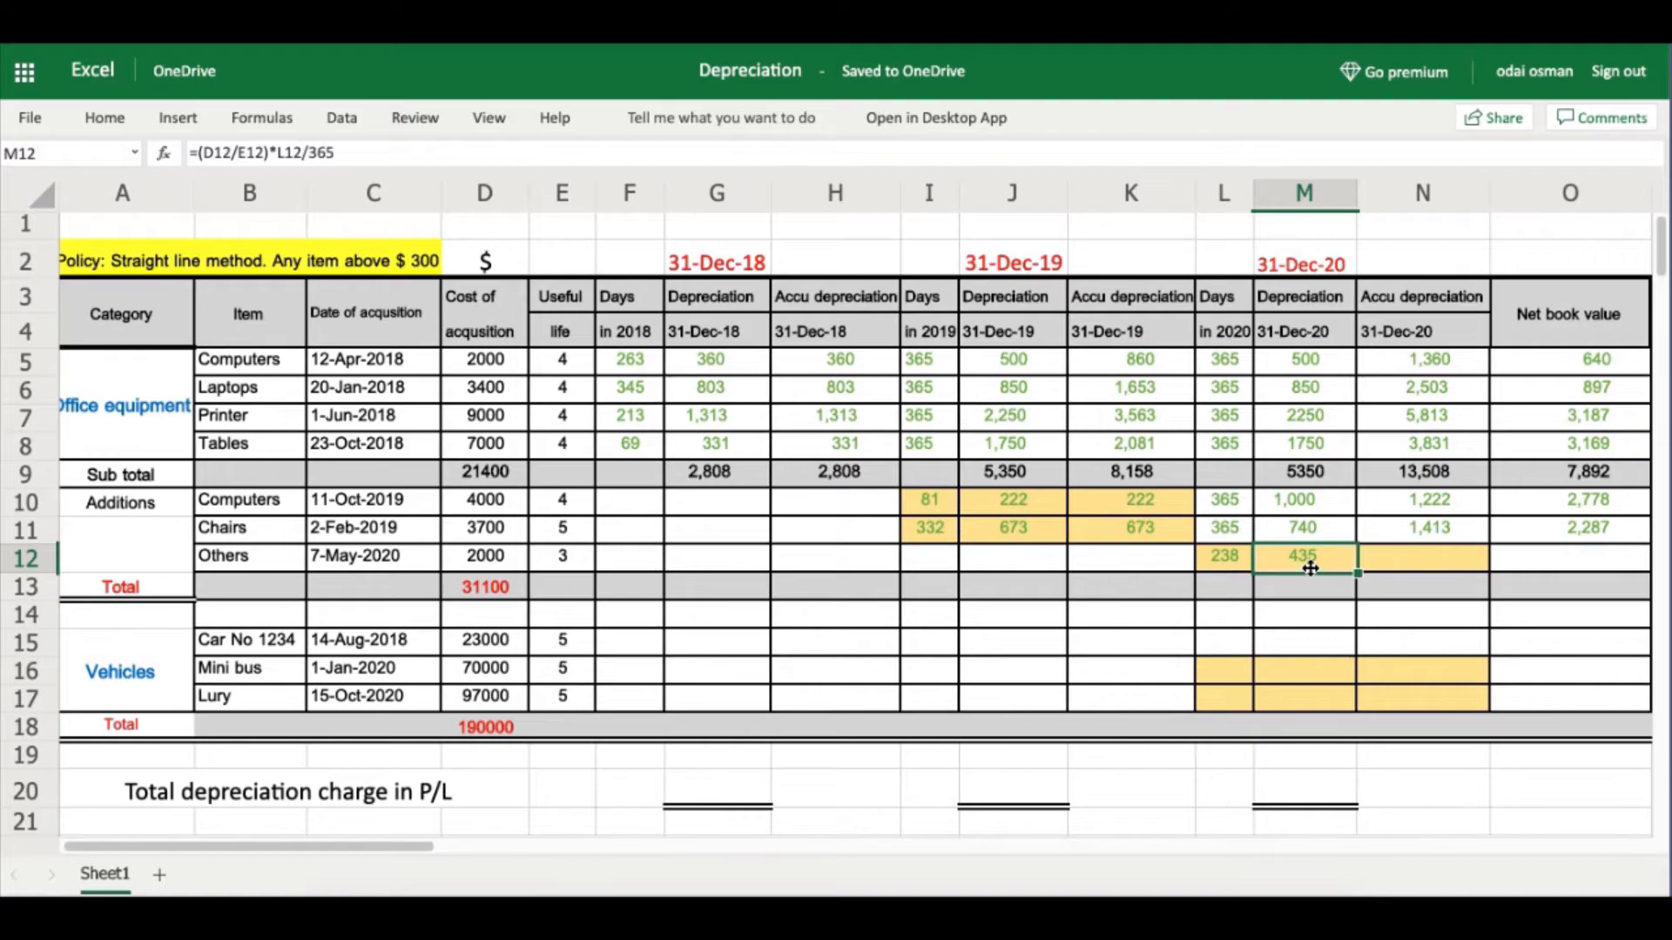
Set the 2020 accumulated depreciation of the Others addition in N12 with =M12.
left_click(1423, 559)
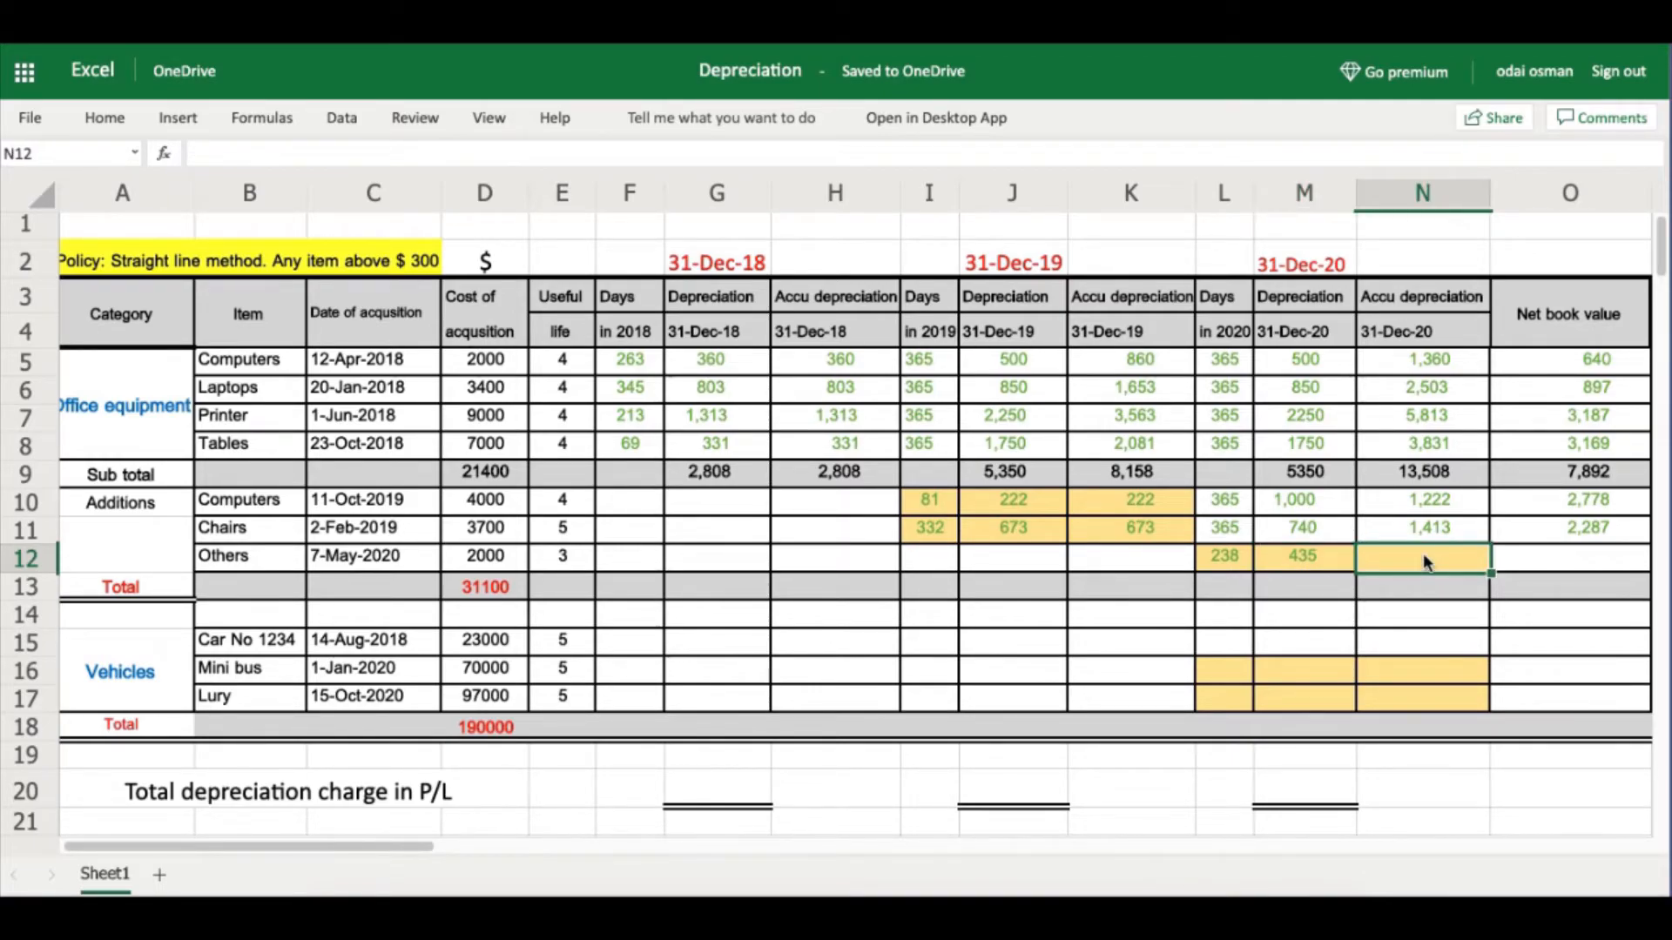
type("=")
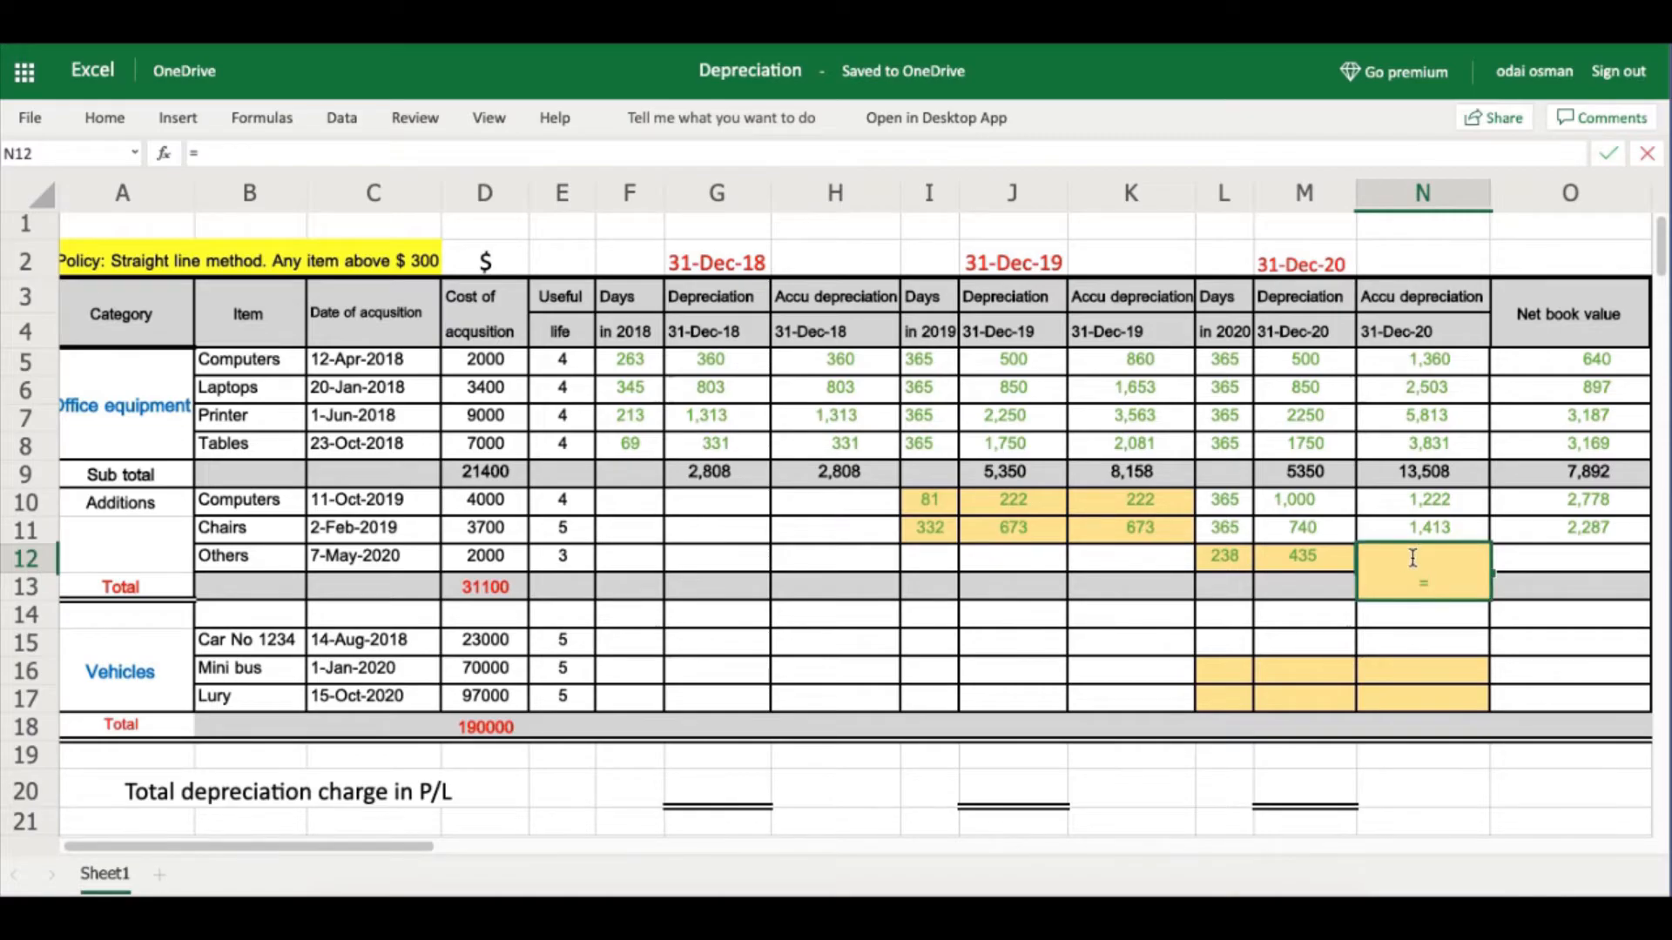
left_click(1297, 554)
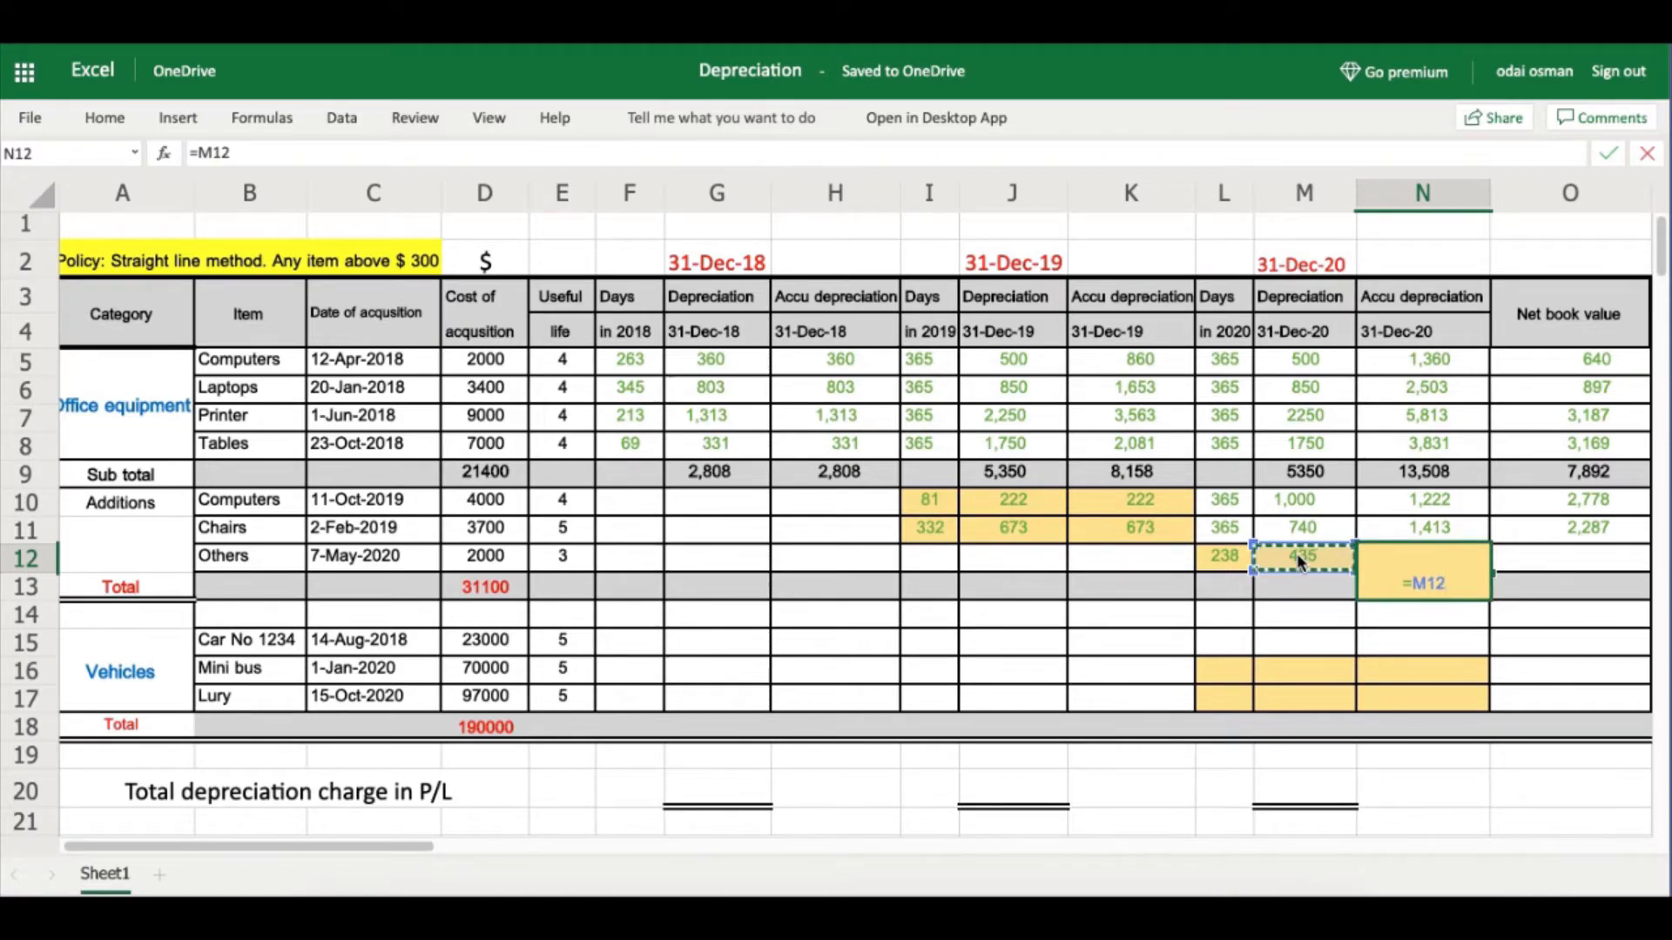
key("Return")
Calculate the net book value of the Others addition in O12 with =D12-N12.
left_click(1583, 560)
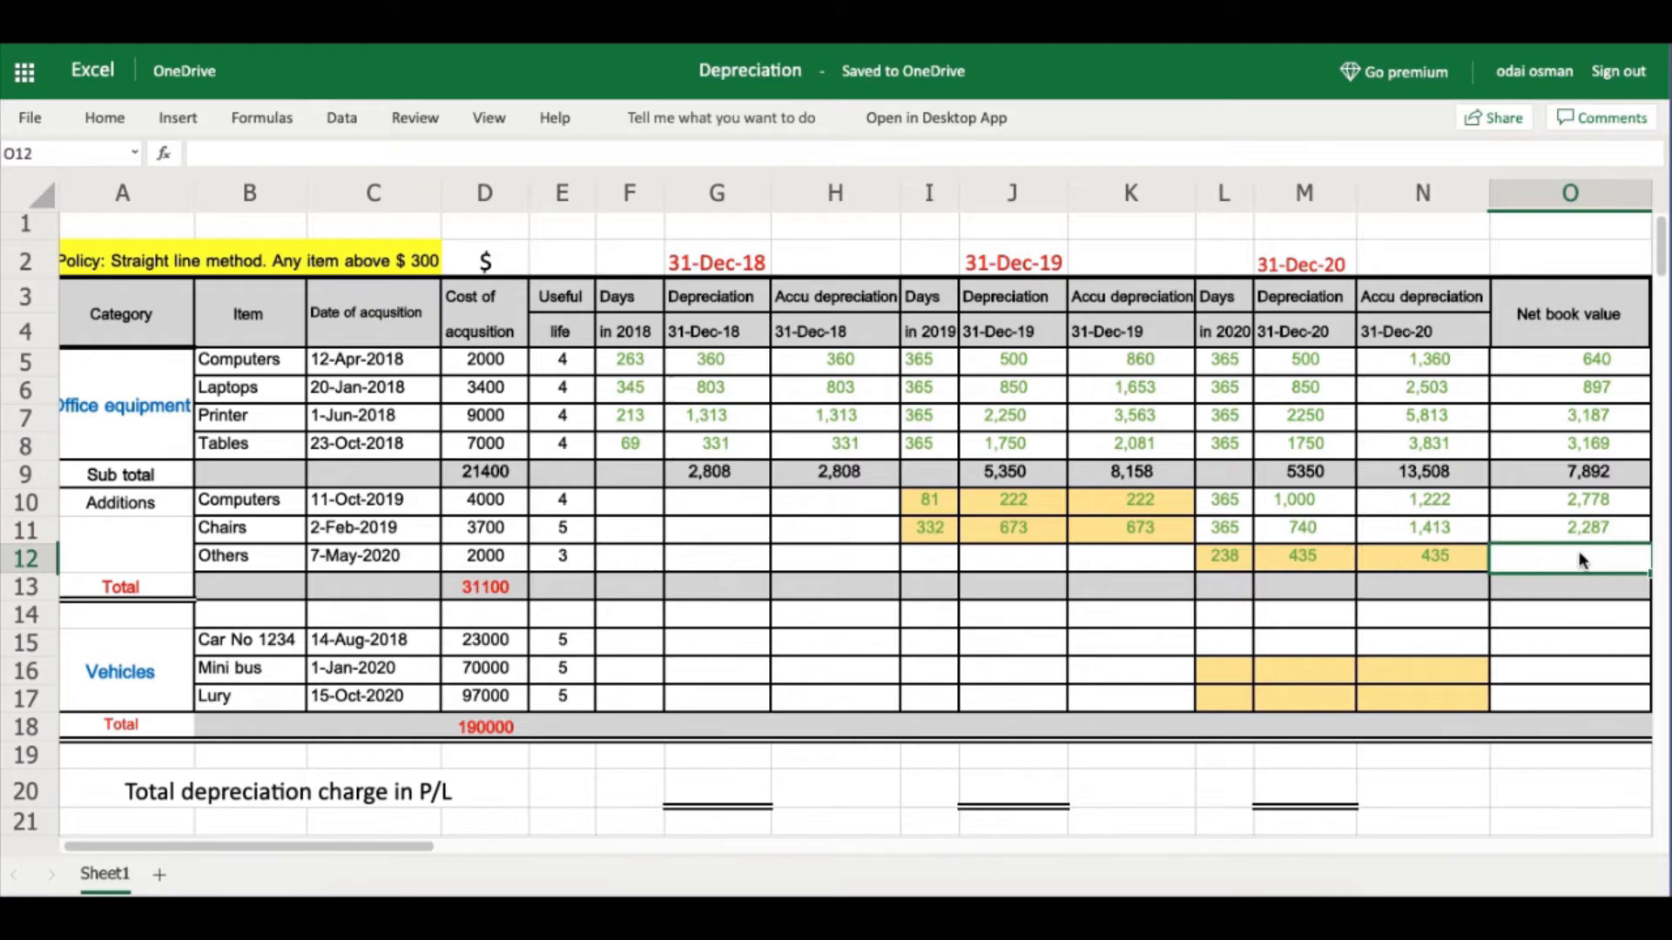
type("=")
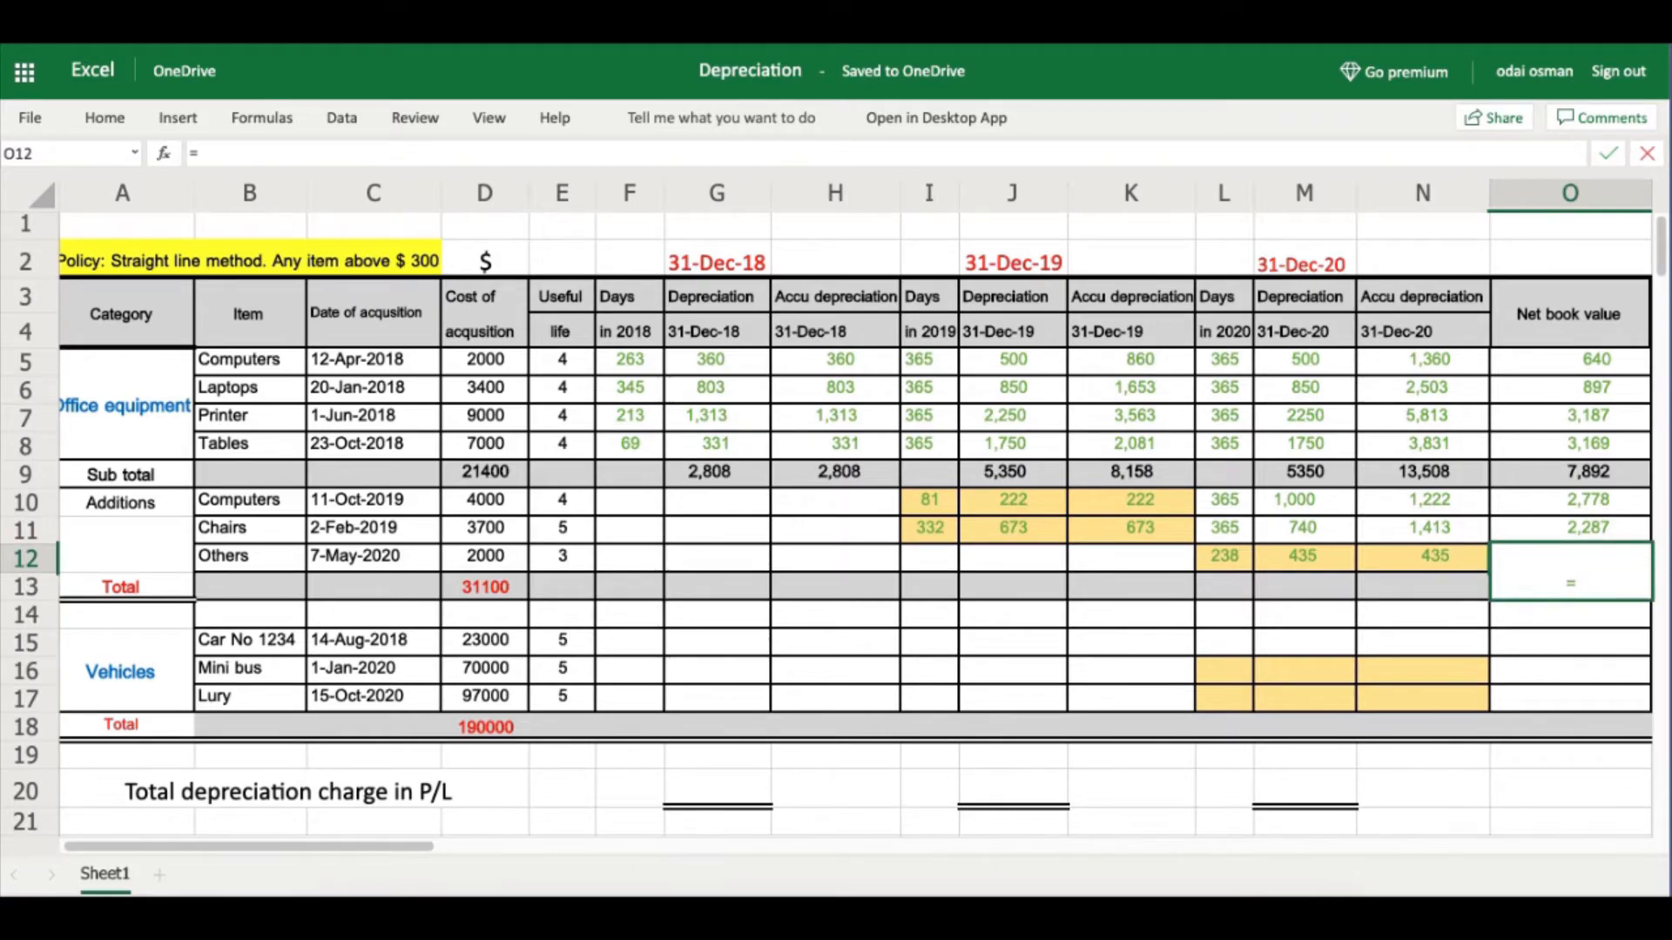
left_click(461, 558)
type("-")
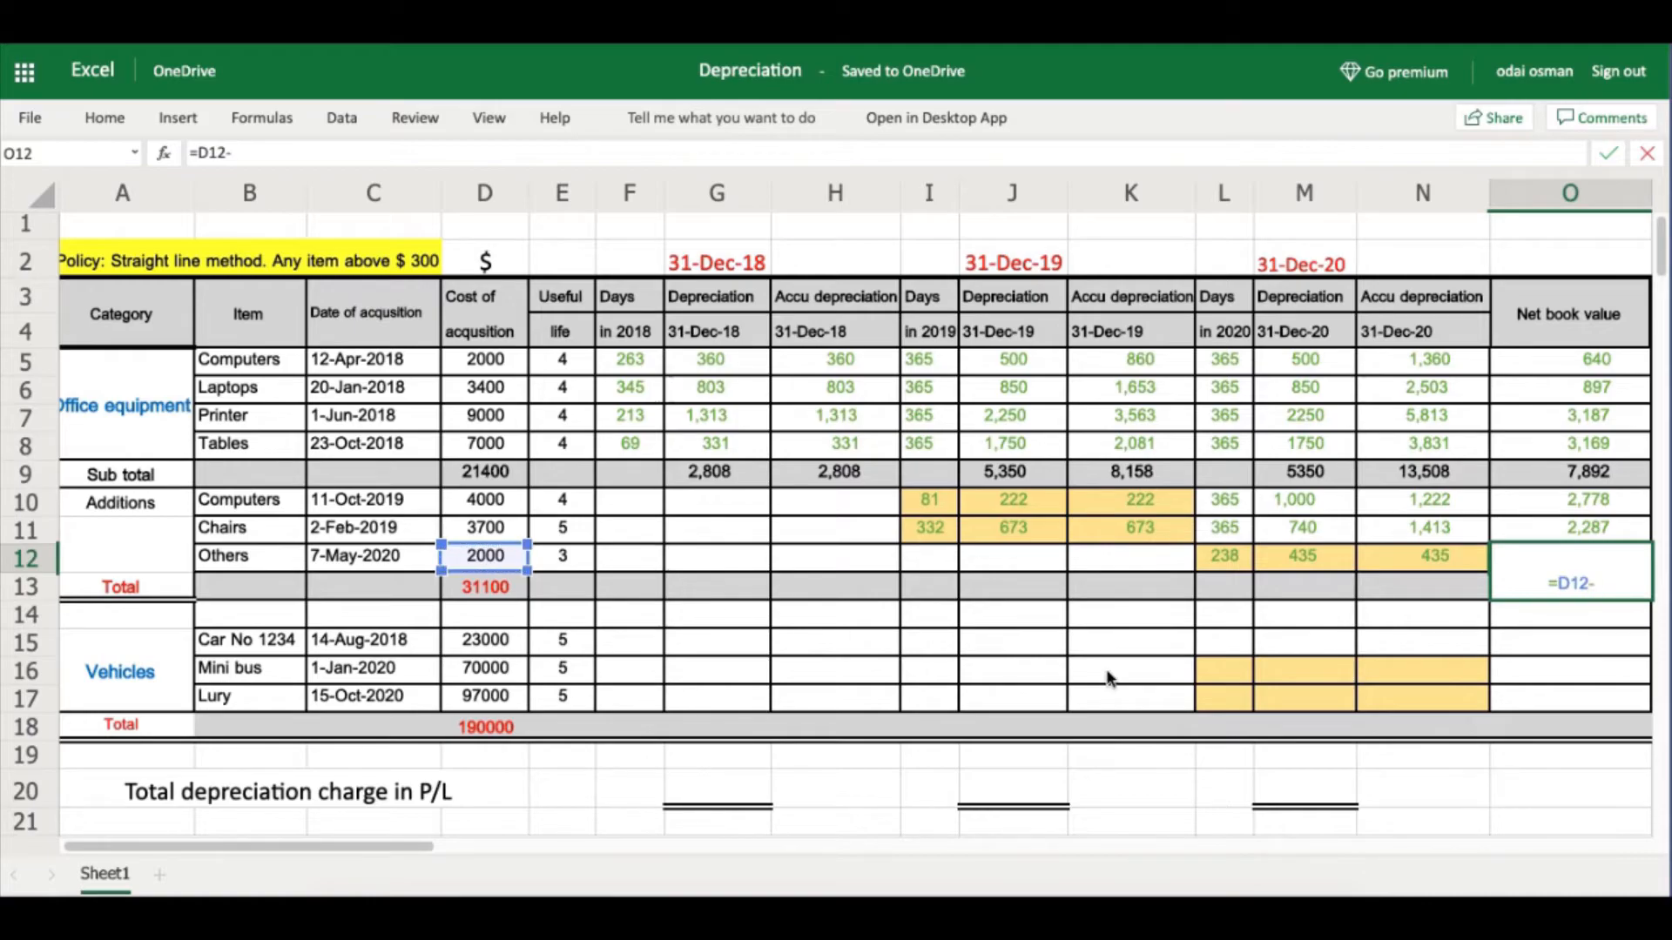
left_click(1388, 547)
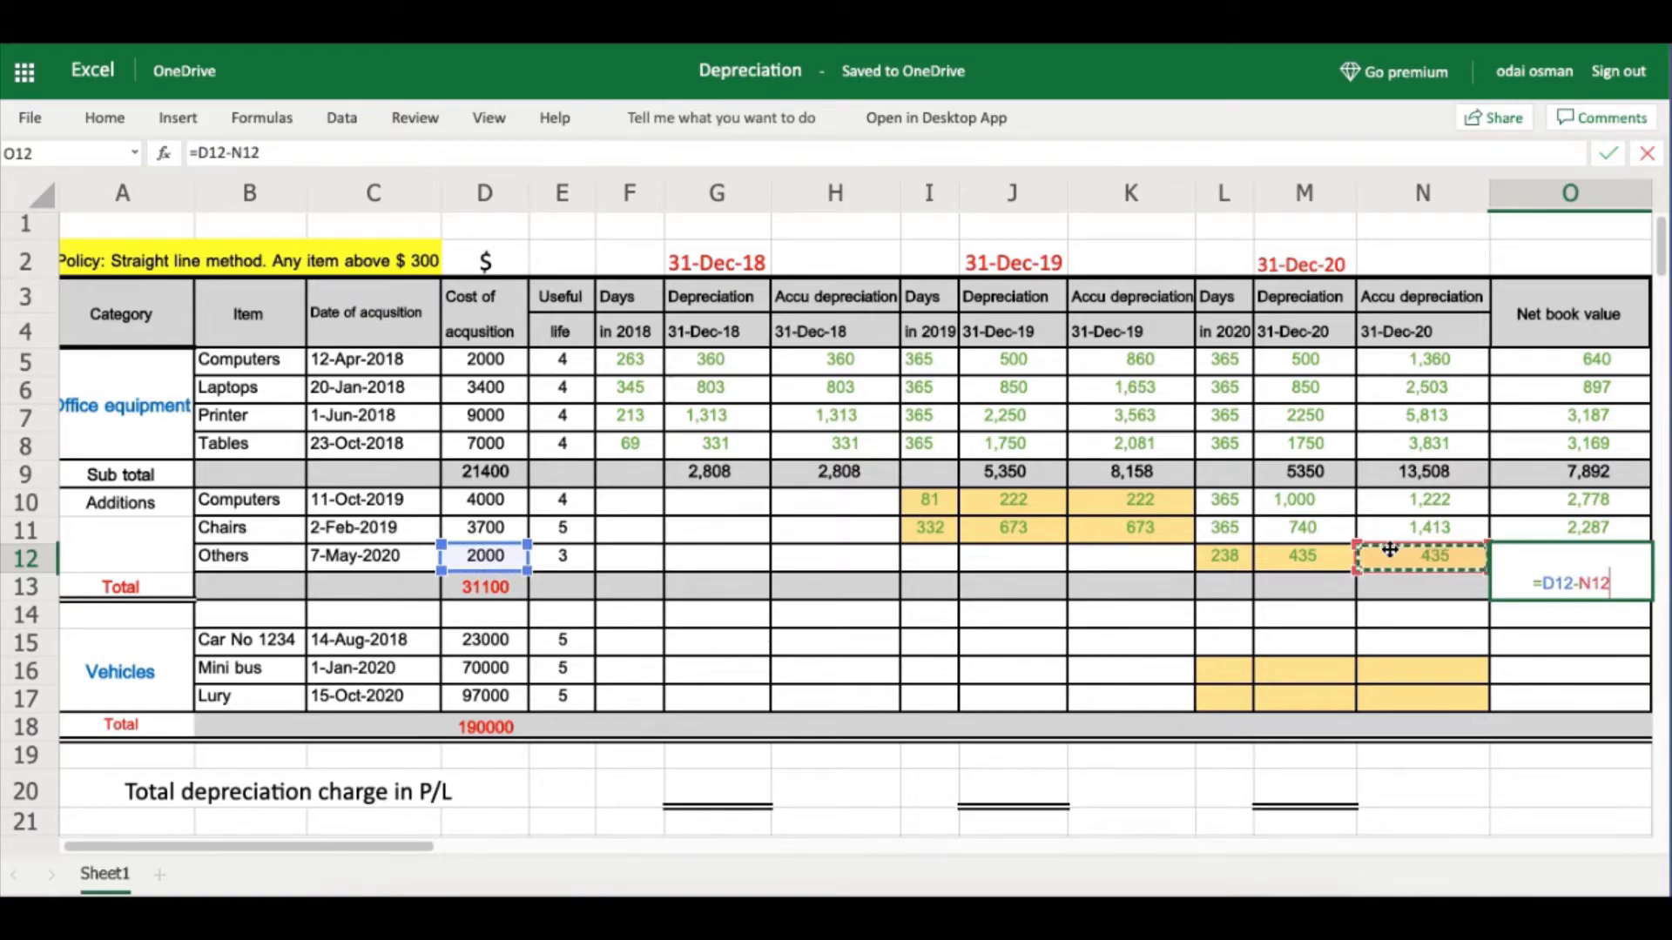
key("Return")
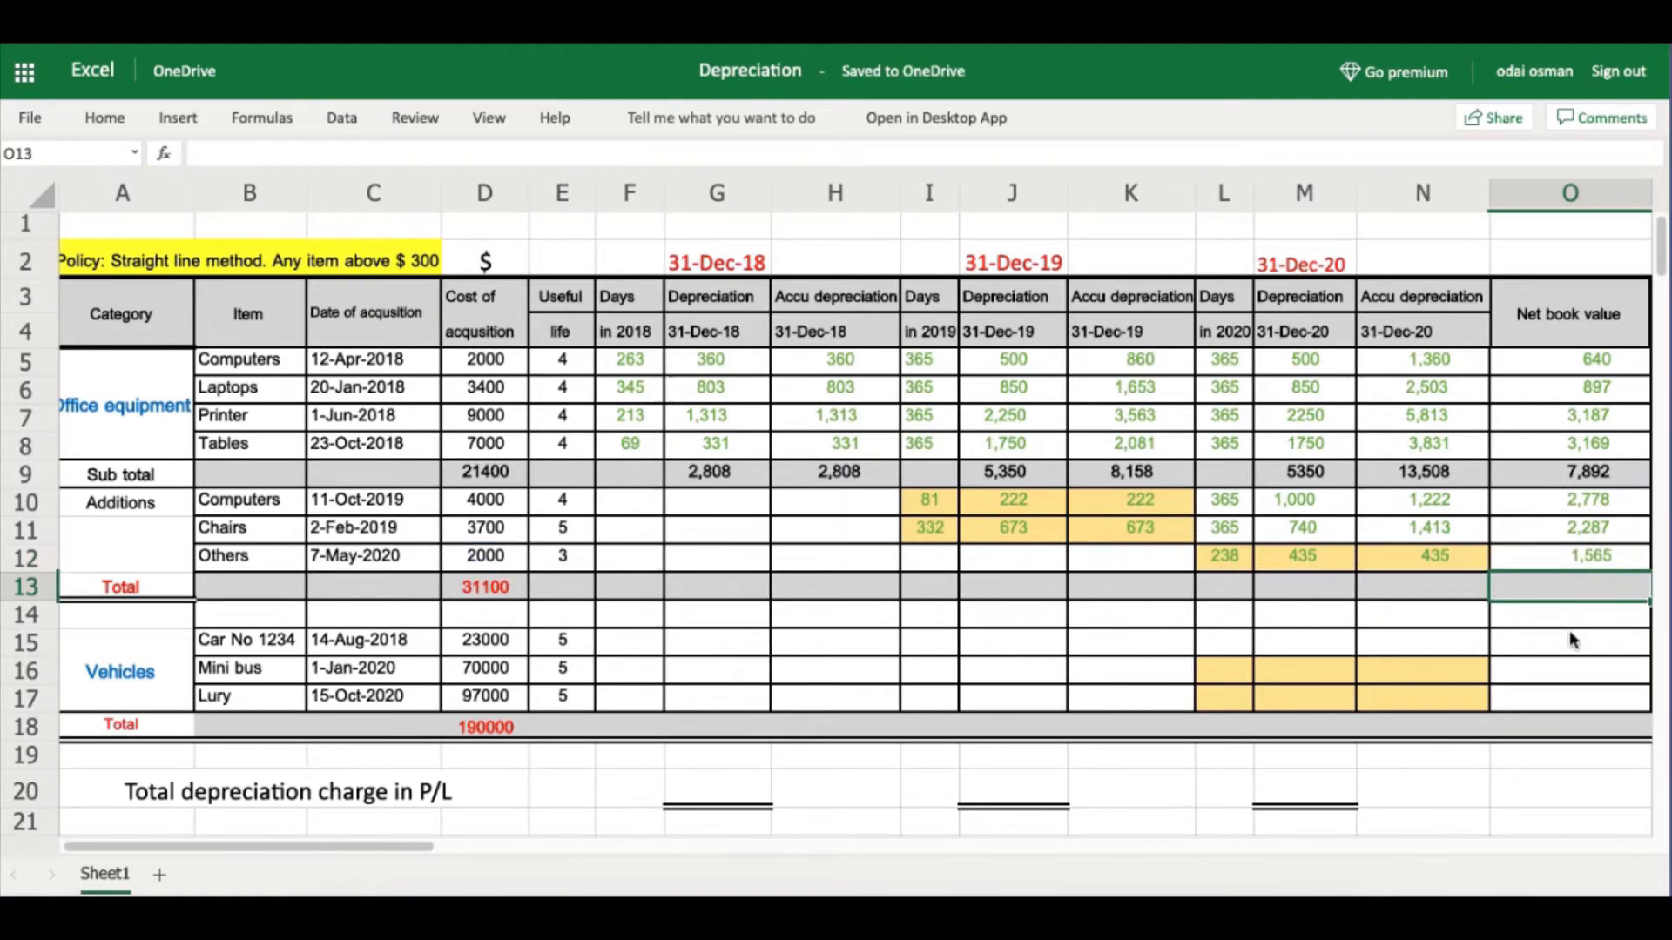
Total the additions' net book values in O13 with =SUM(O10:O12) and add matching row 13 totals in J, K, M and N.
left_click(1572, 640)
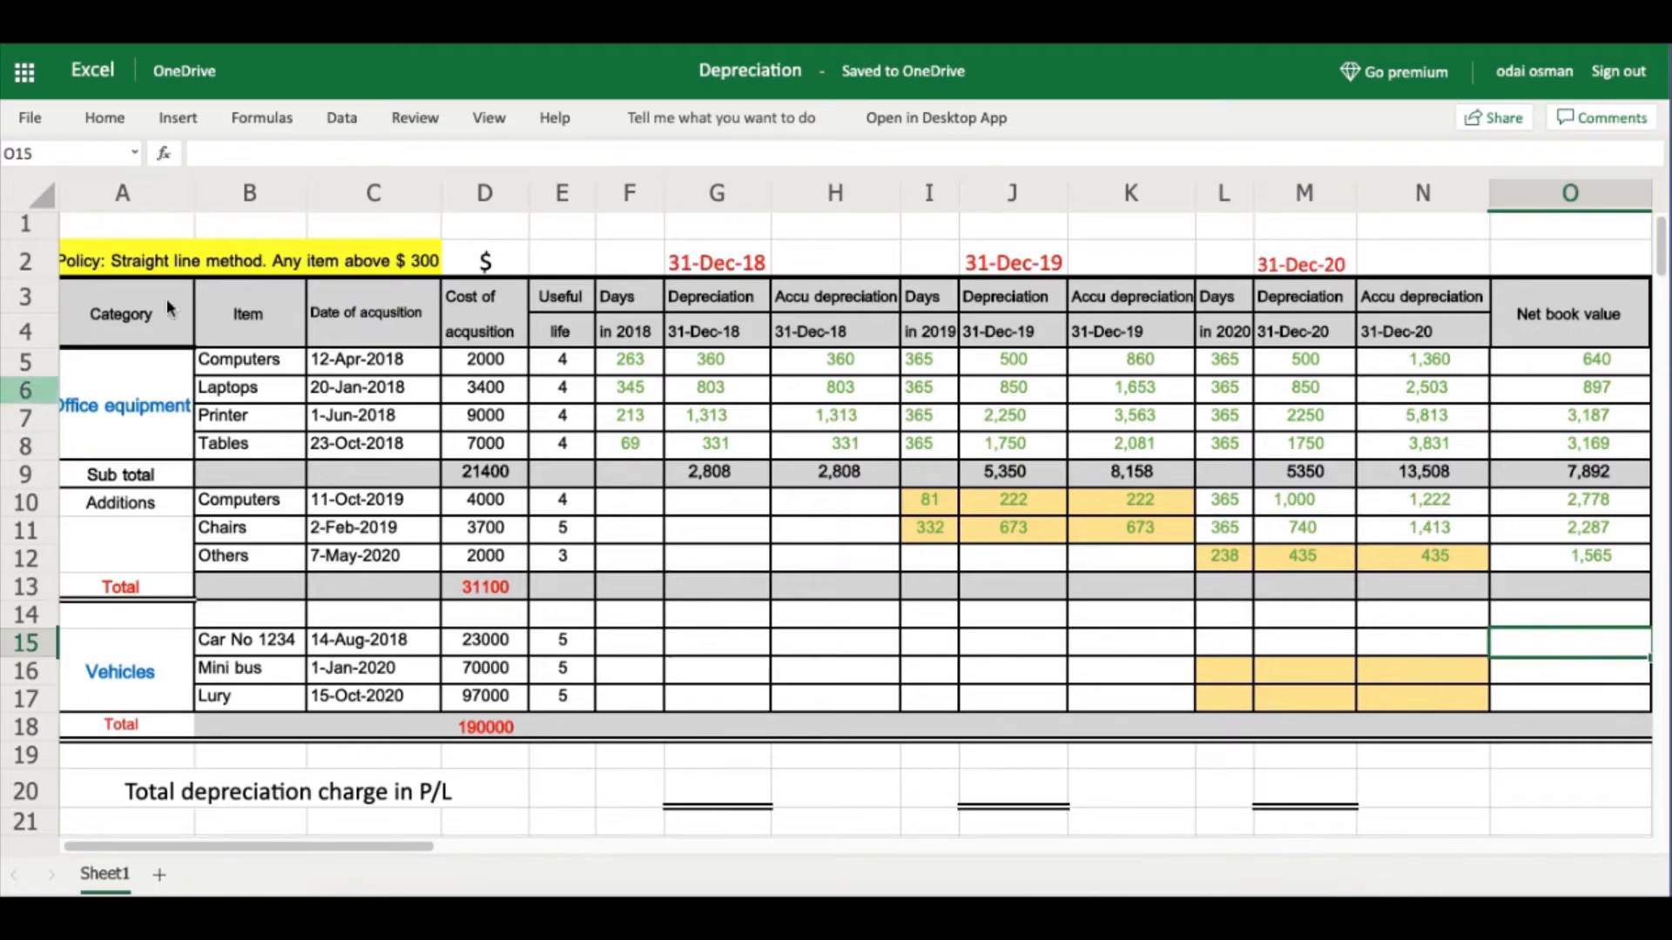
left_click(1571, 591)
type("=")
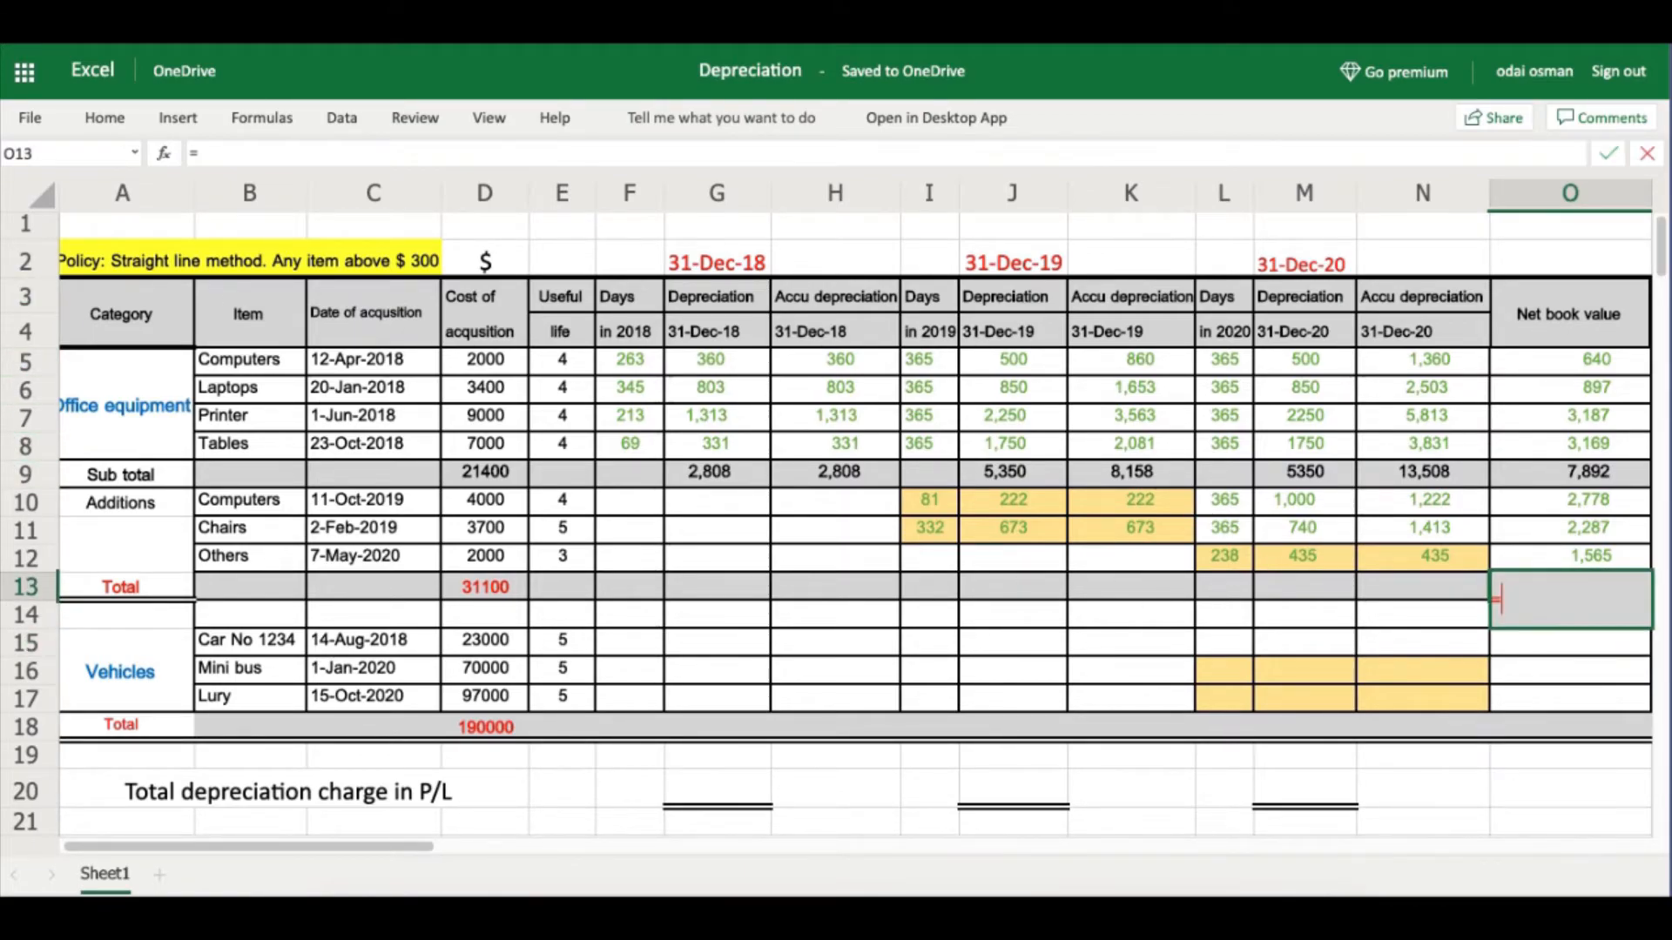
type("su")
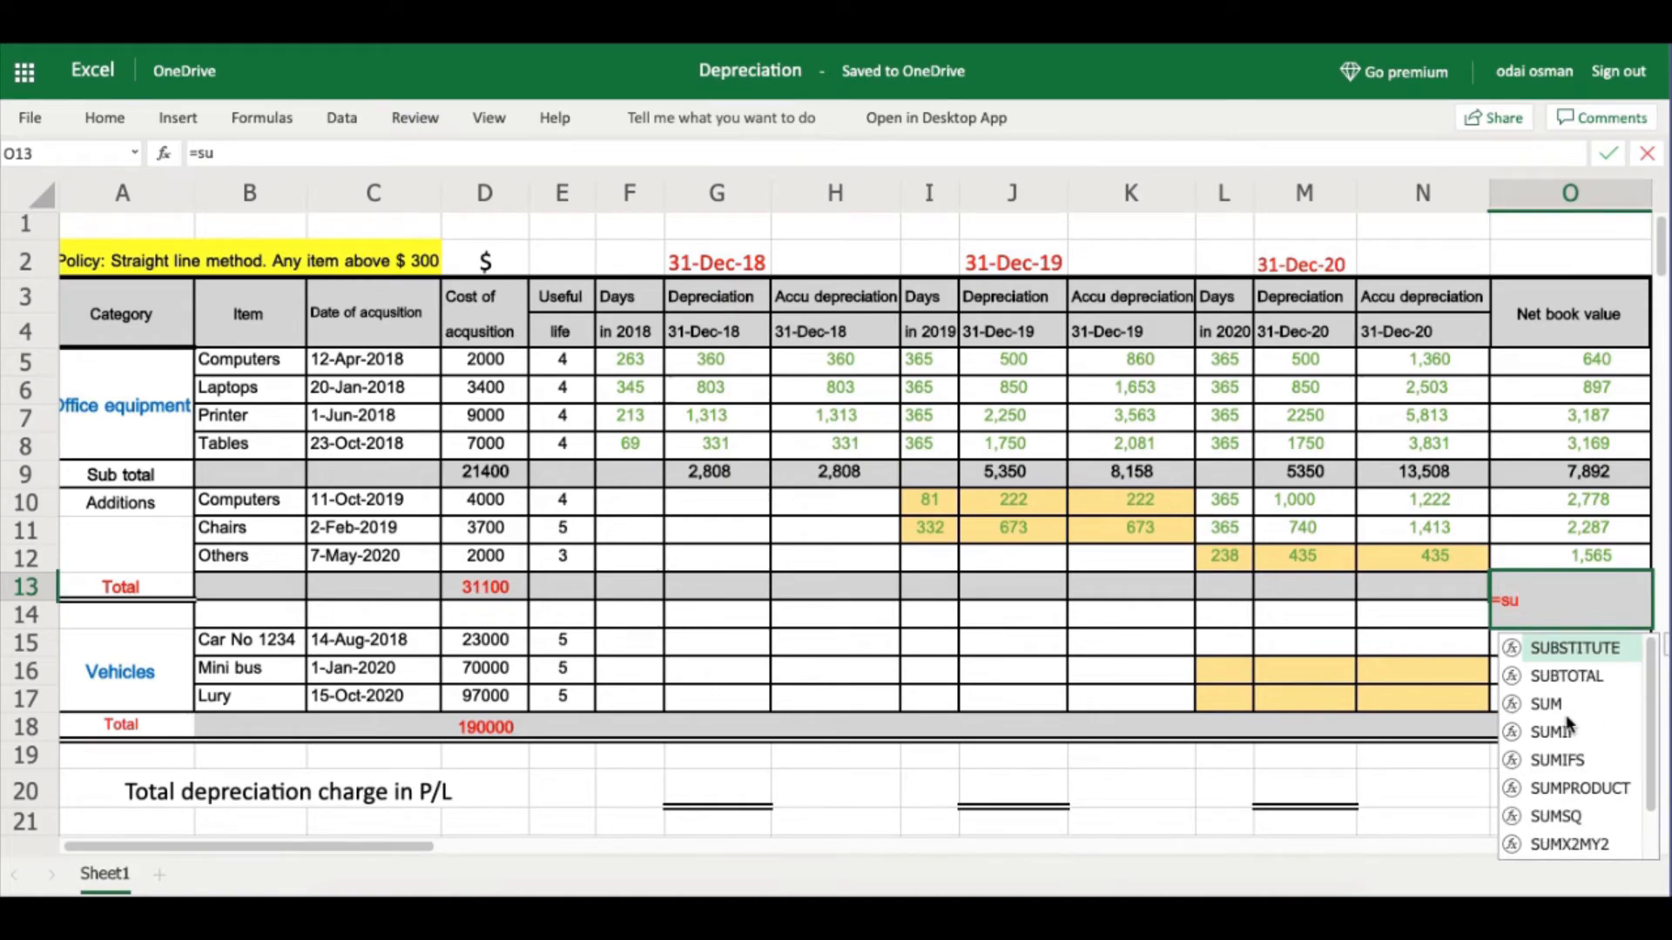
left_click(1547, 704)
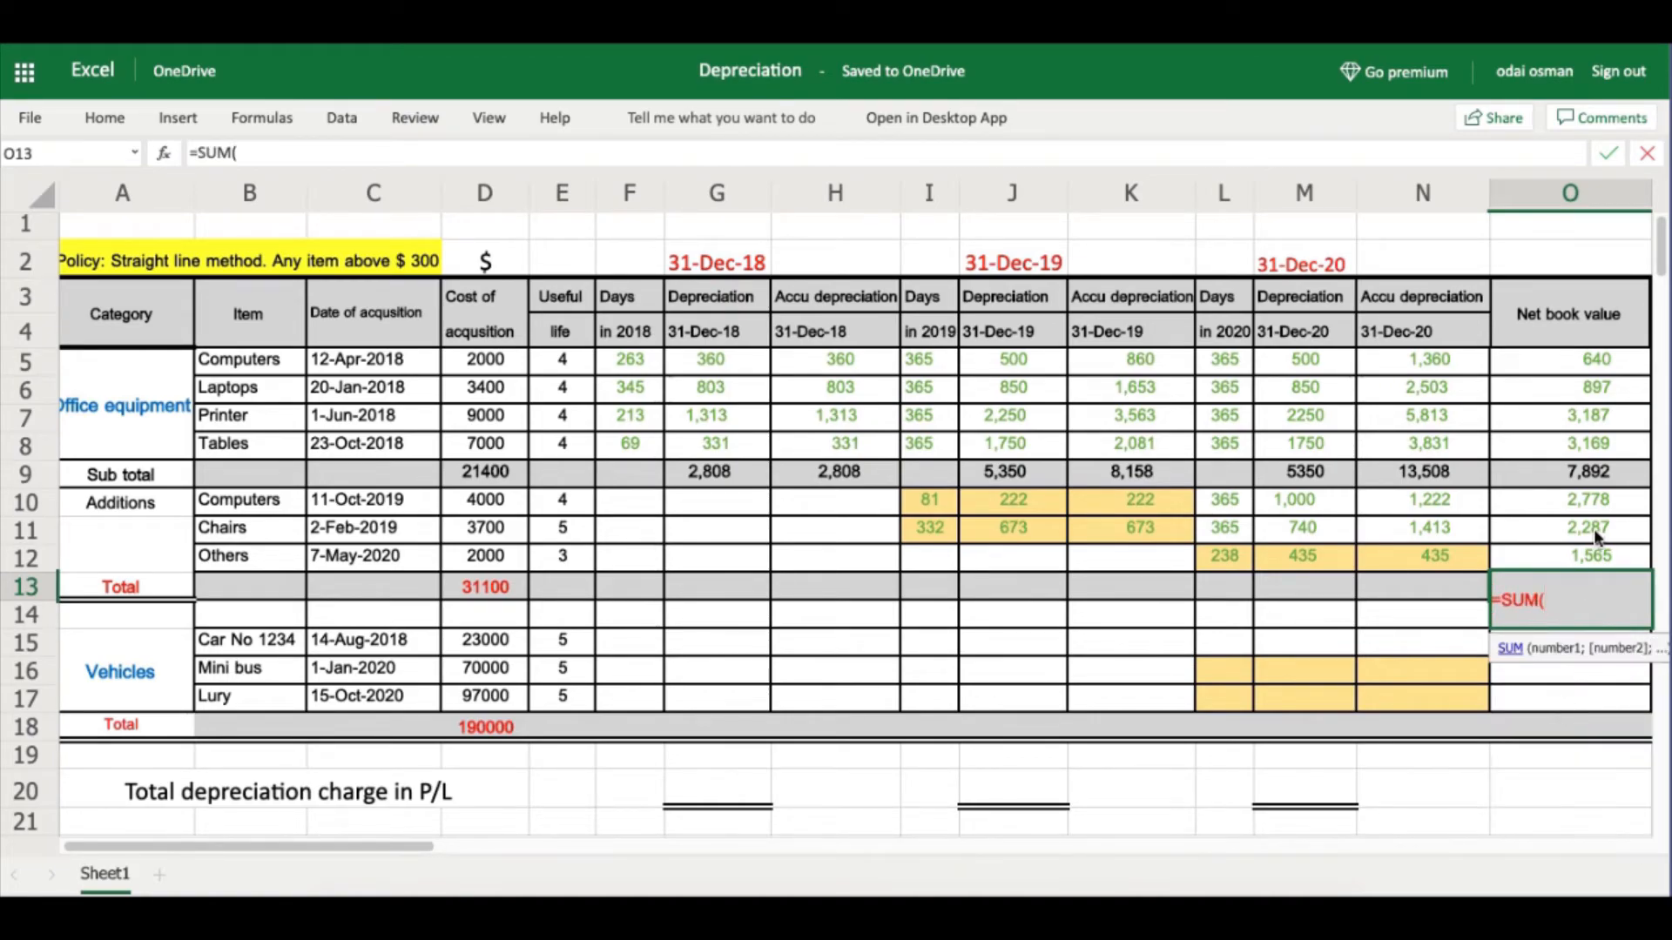
left_click_drag(1556, 502, 1559, 556)
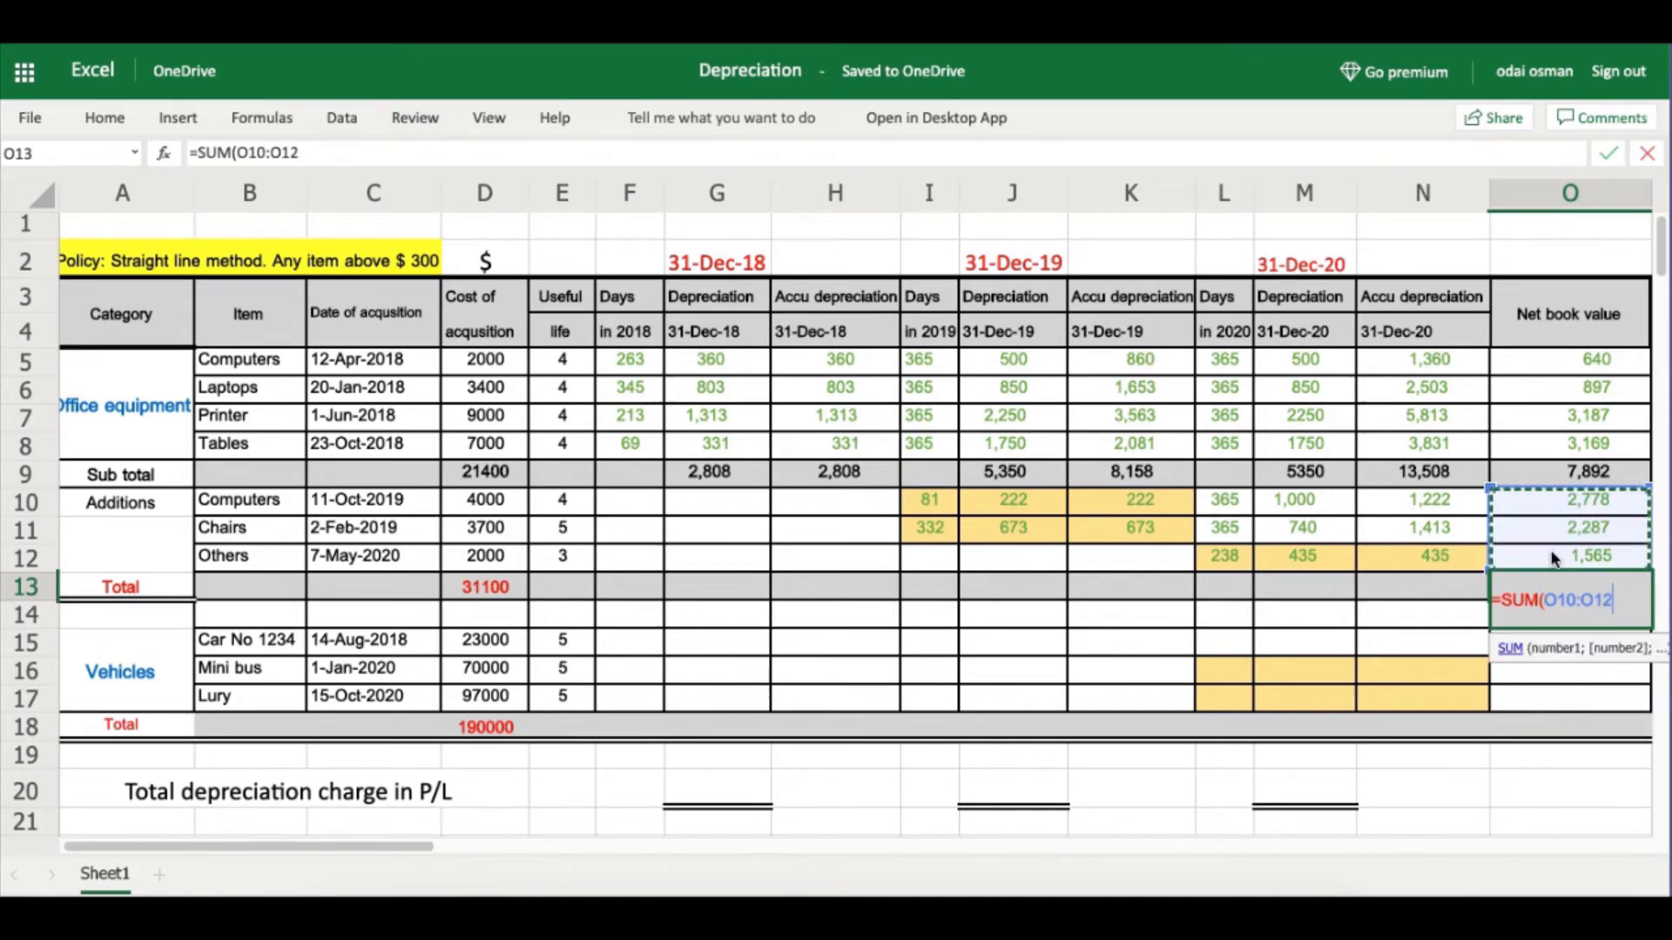
key("Return")
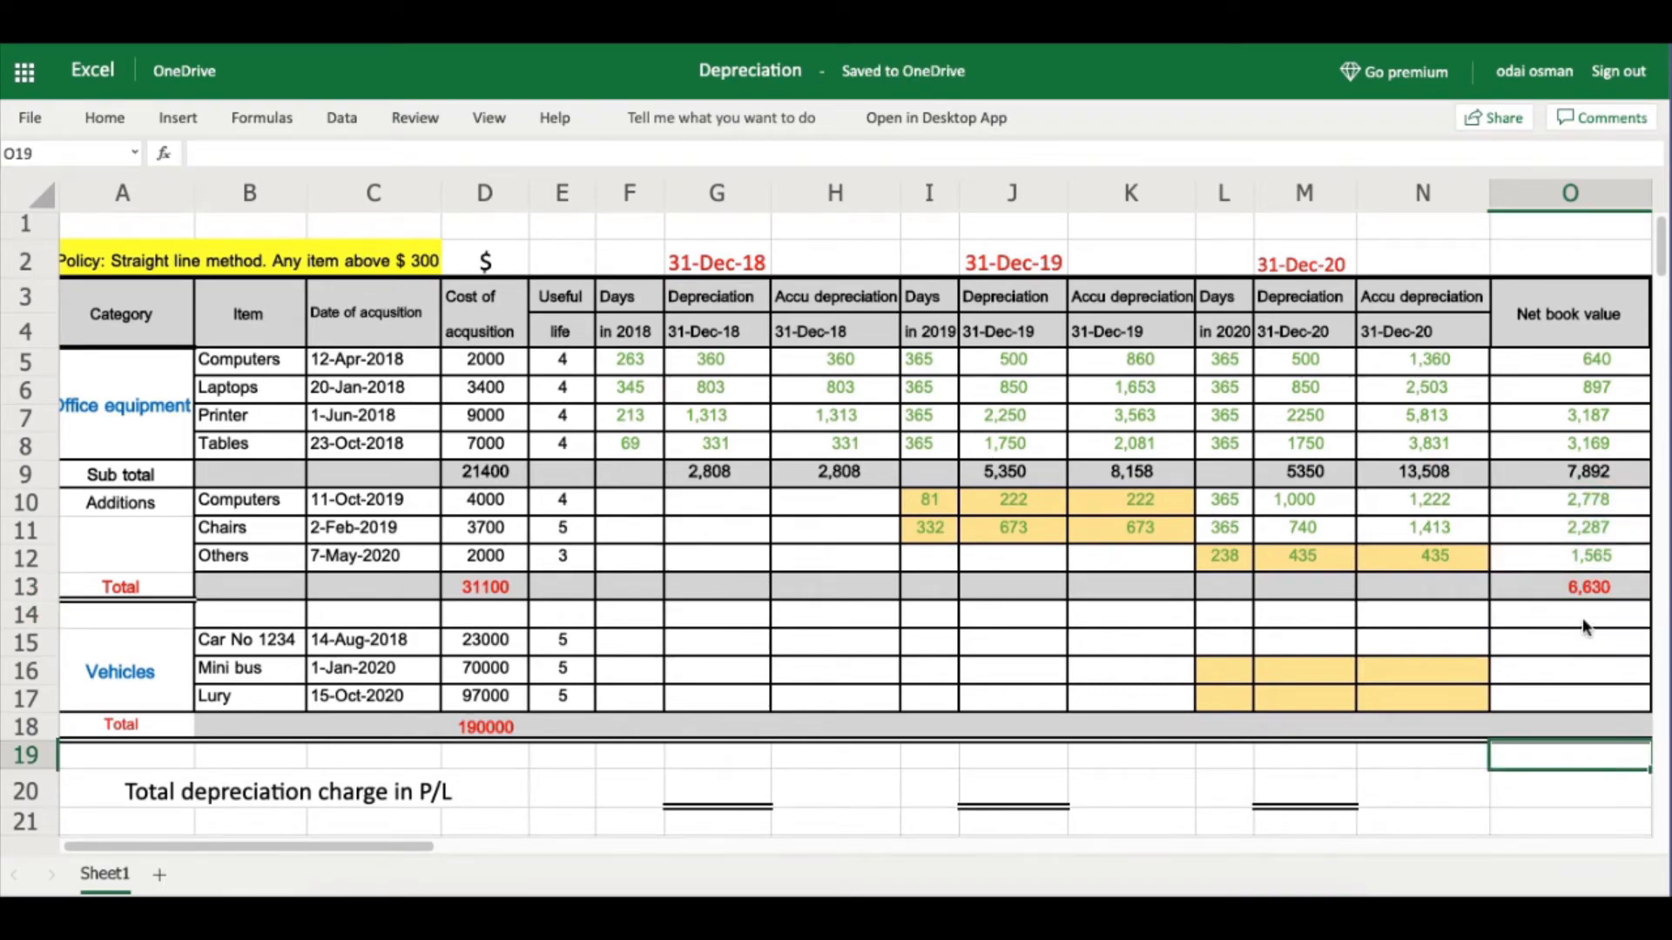
left_click(1576, 588)
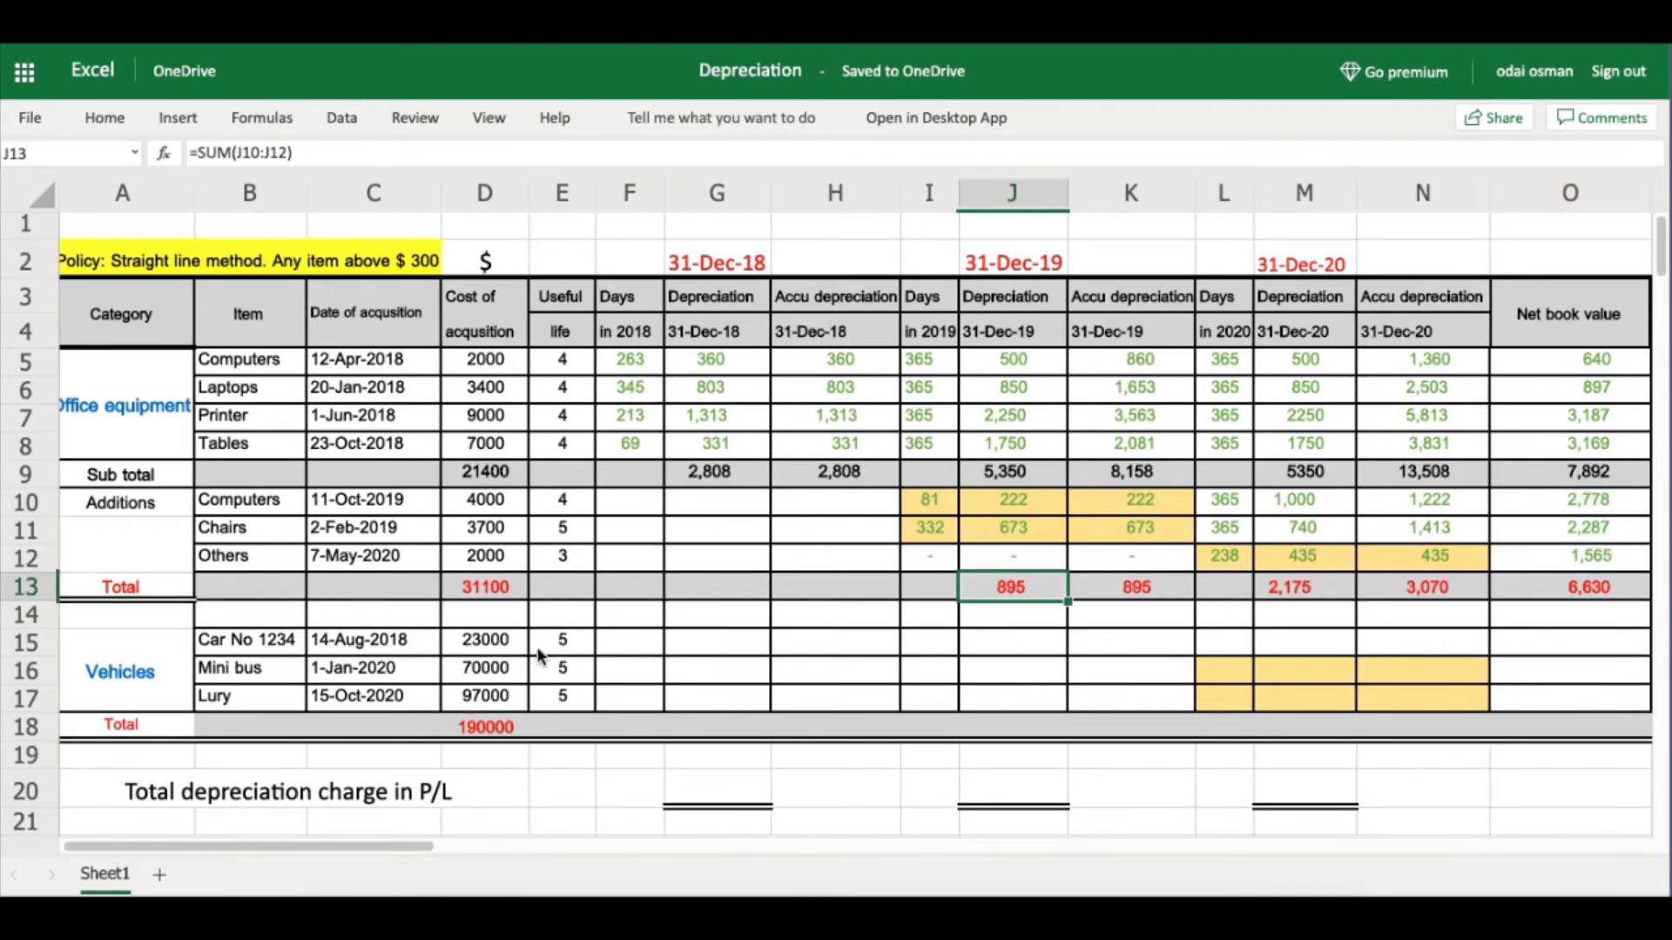
left_click(118, 671)
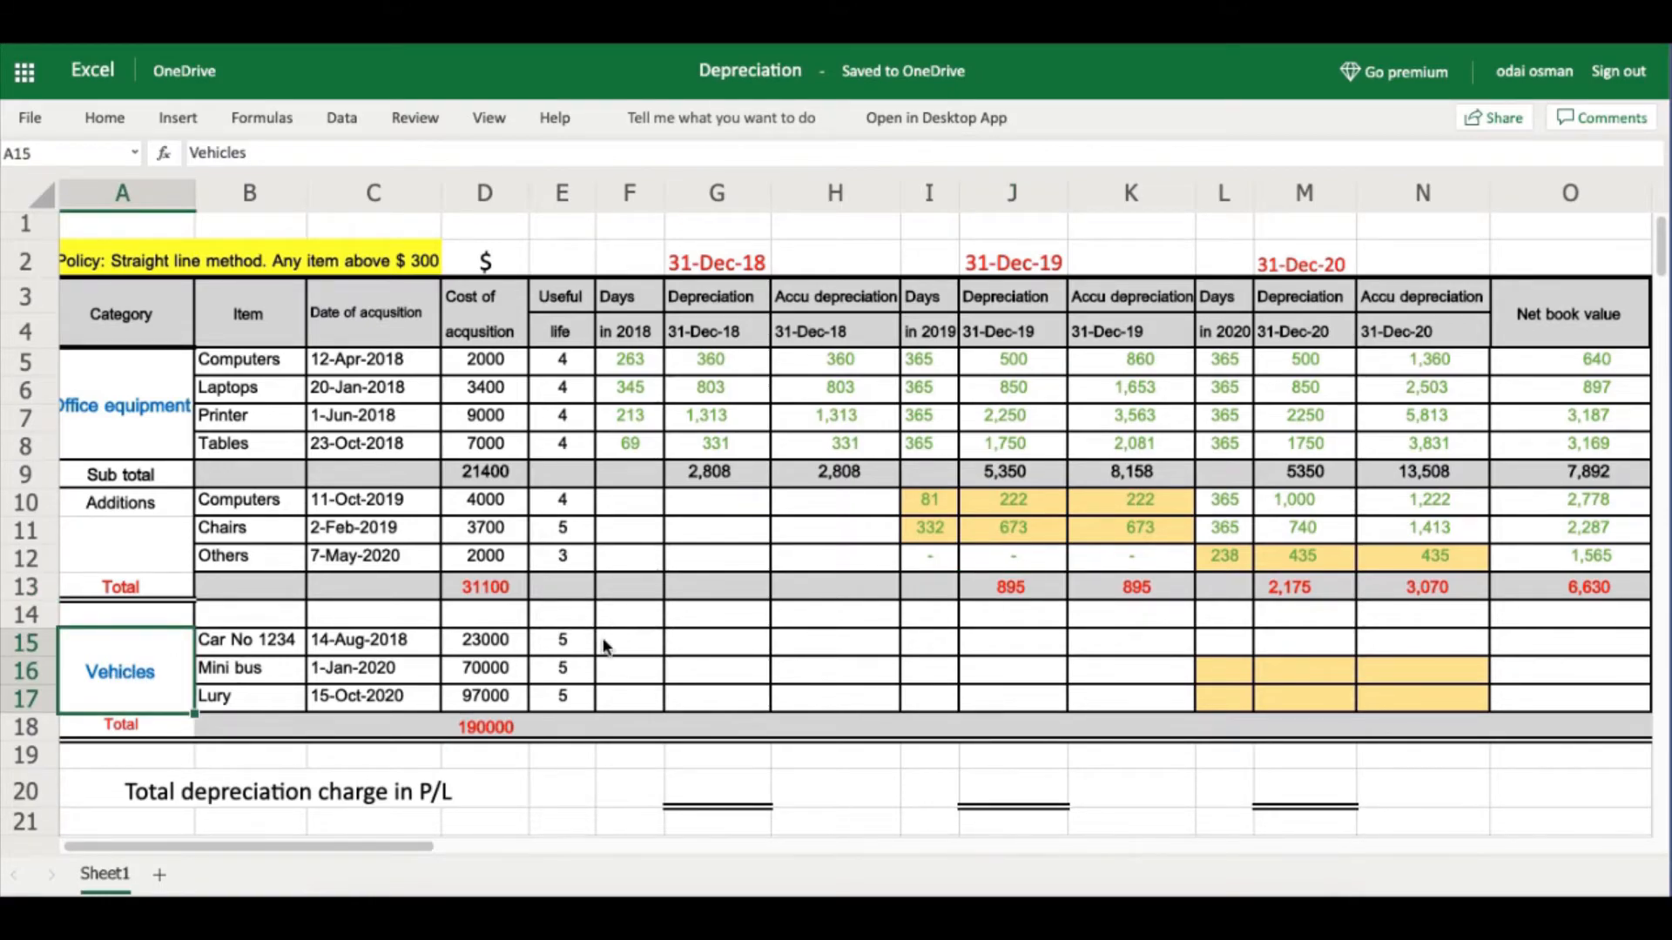
Calculate the car's 2018 days in F15 with =$G$2-C15.
left_click(361, 653)
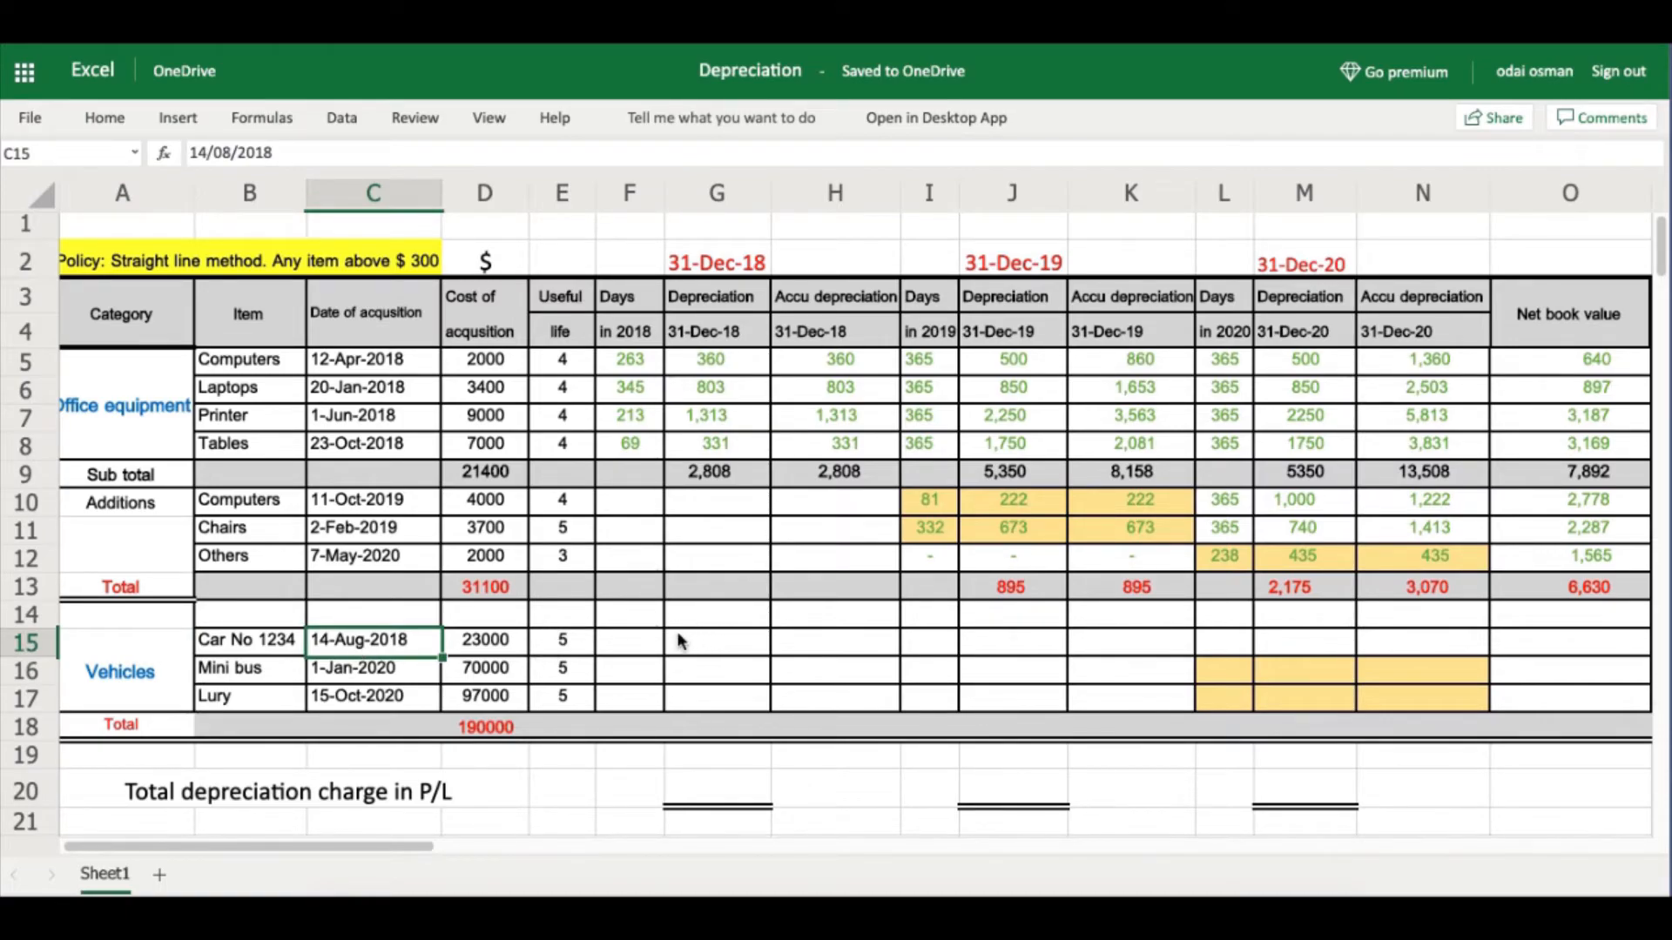
left_click(631, 644)
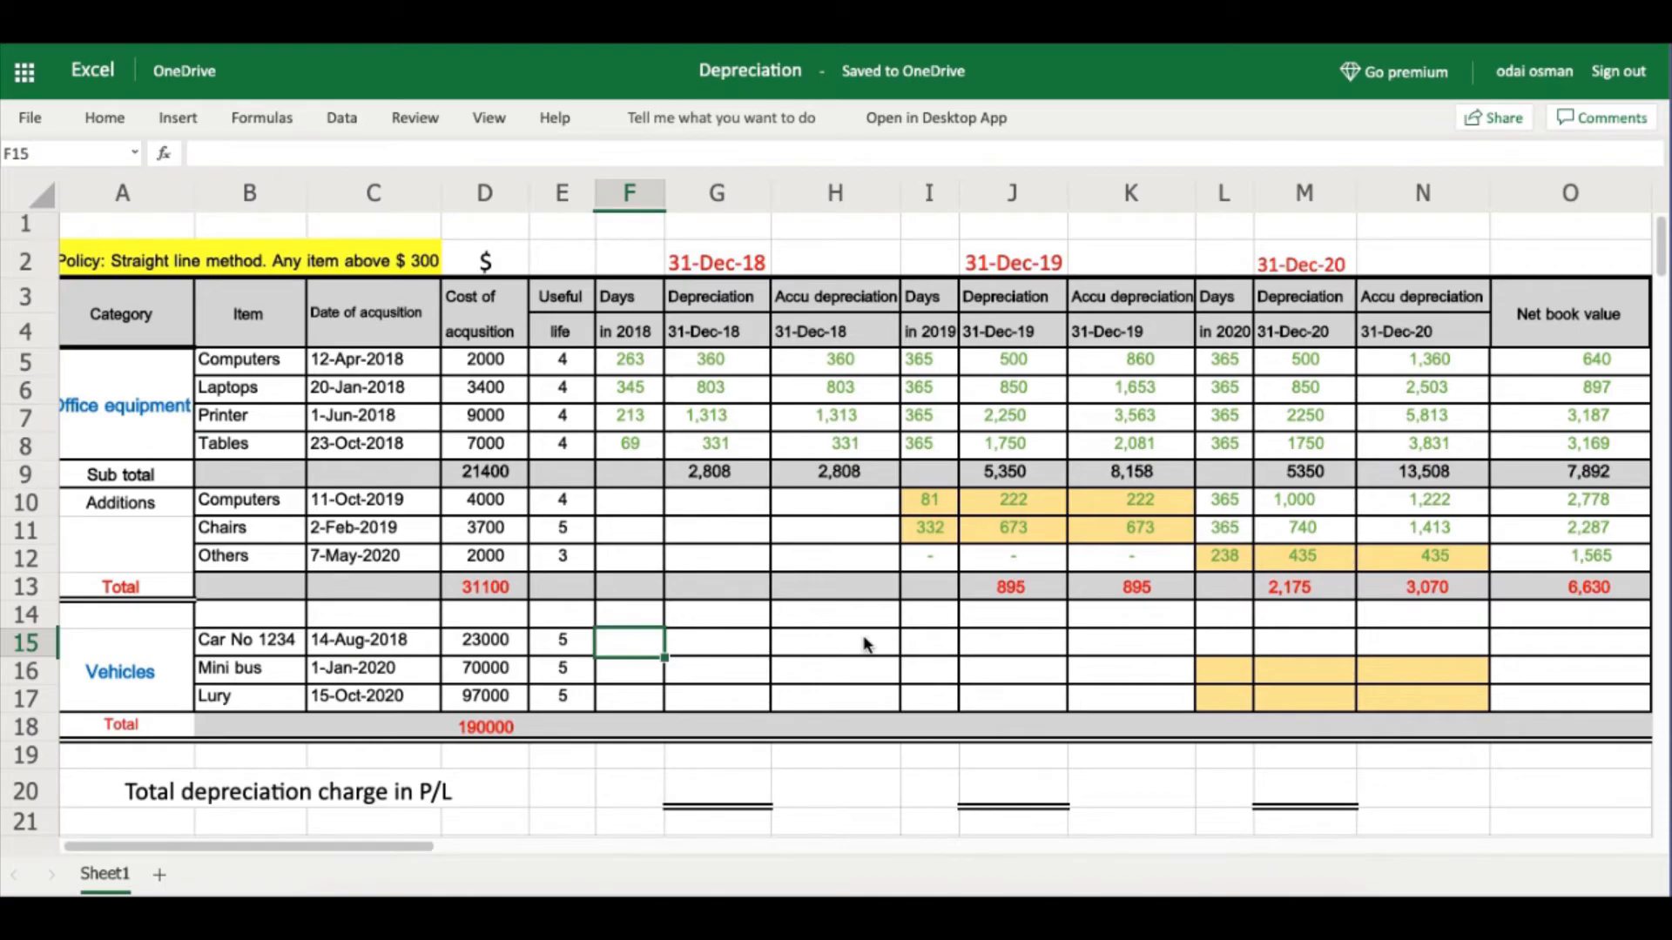
type("=")
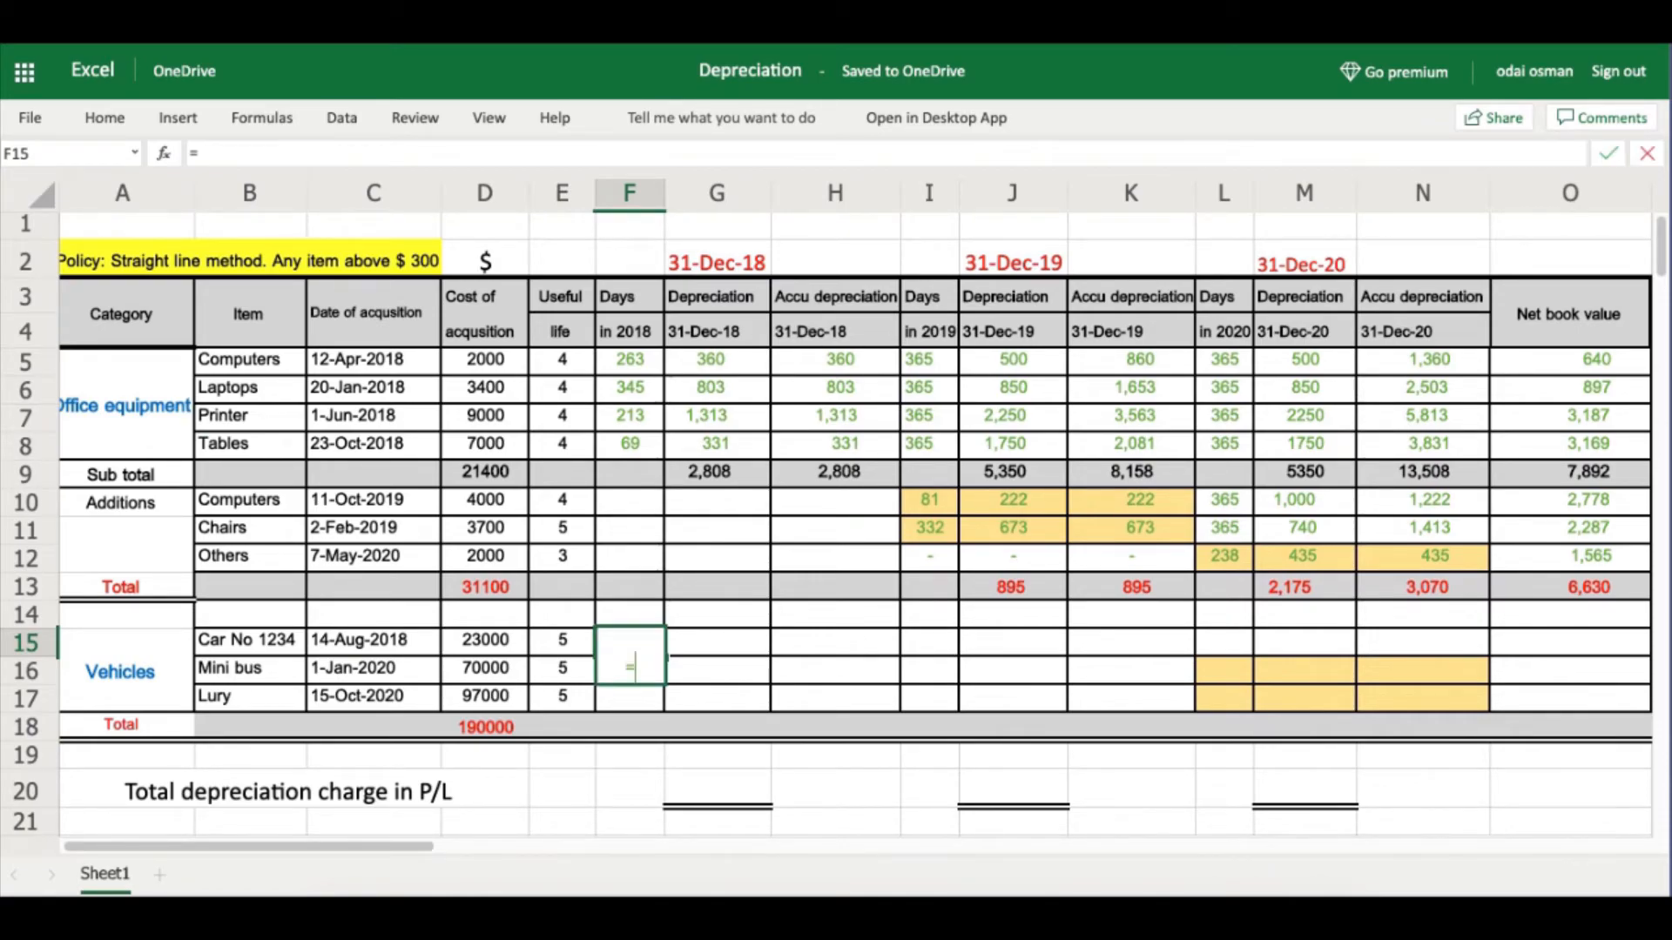
type("$G$2")
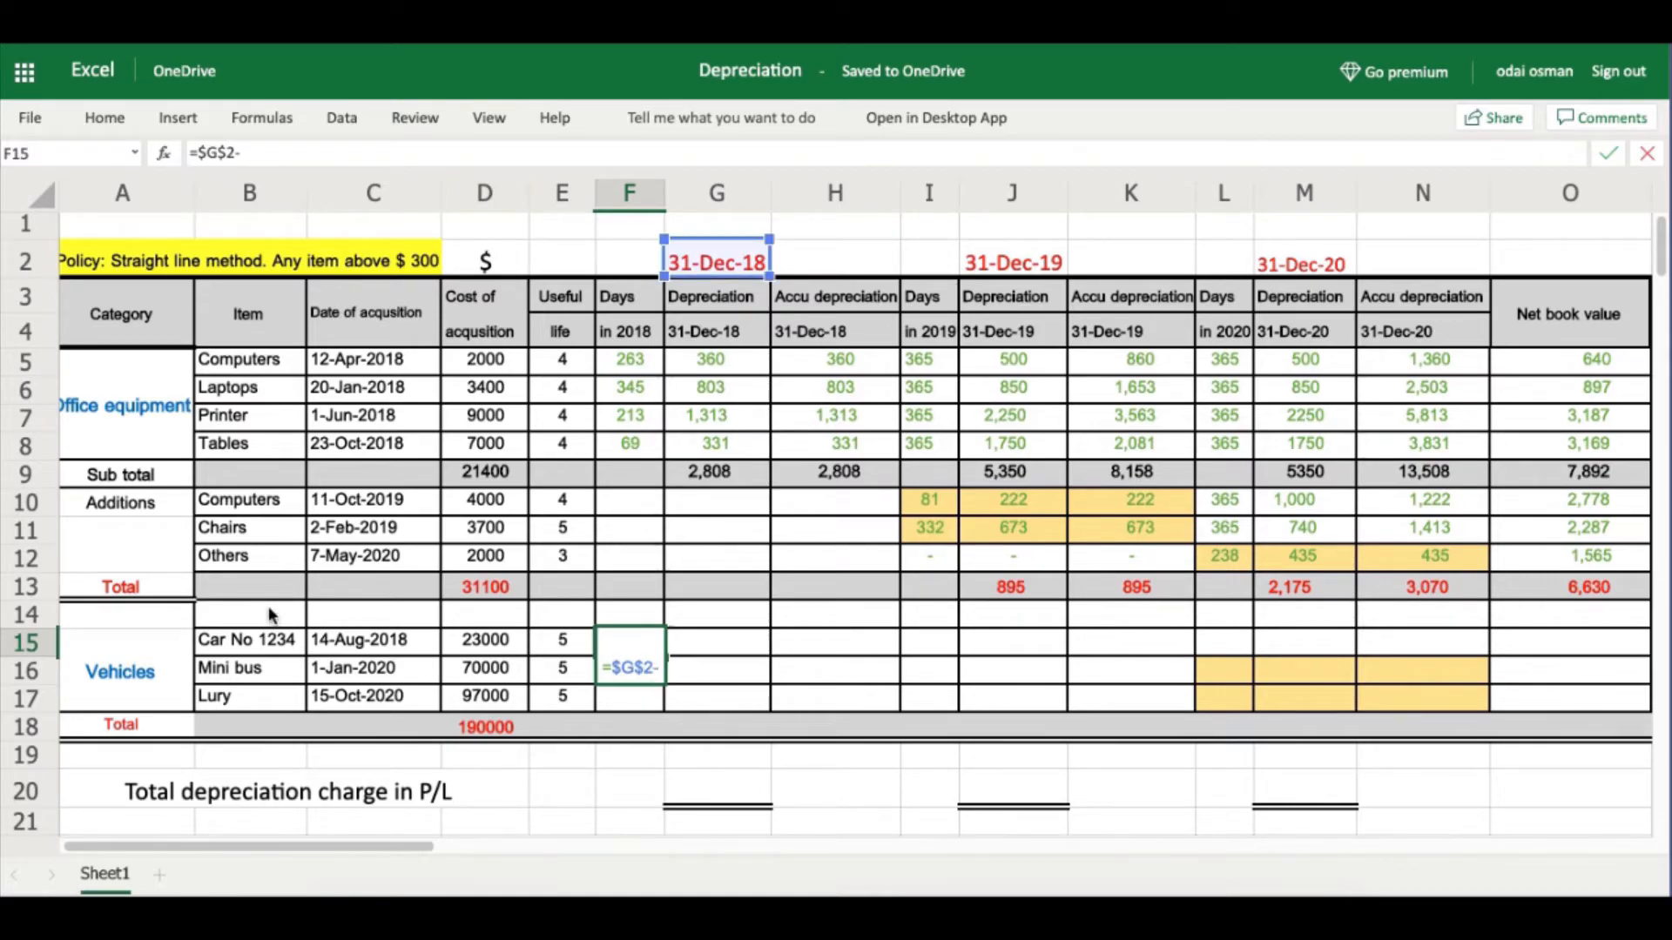
type("-")
left_click(387, 642)
key("Return")
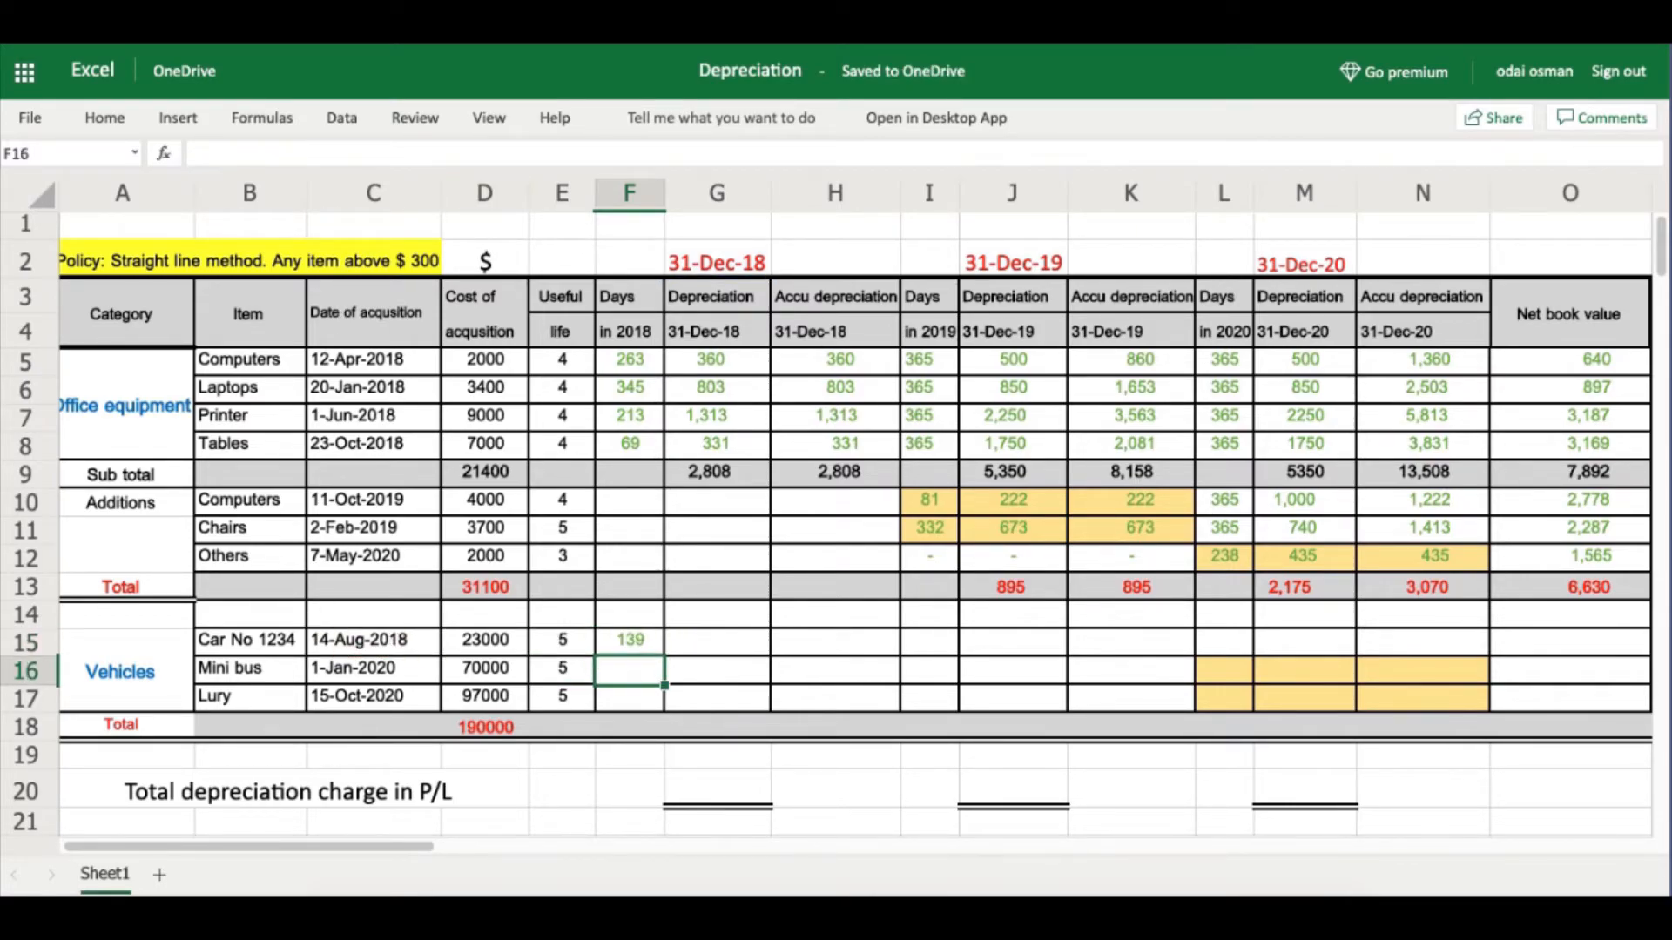
Calculate the car's 2018 depreciation in G15 with =(D15/E15)*F15/365.
left_click(741, 629)
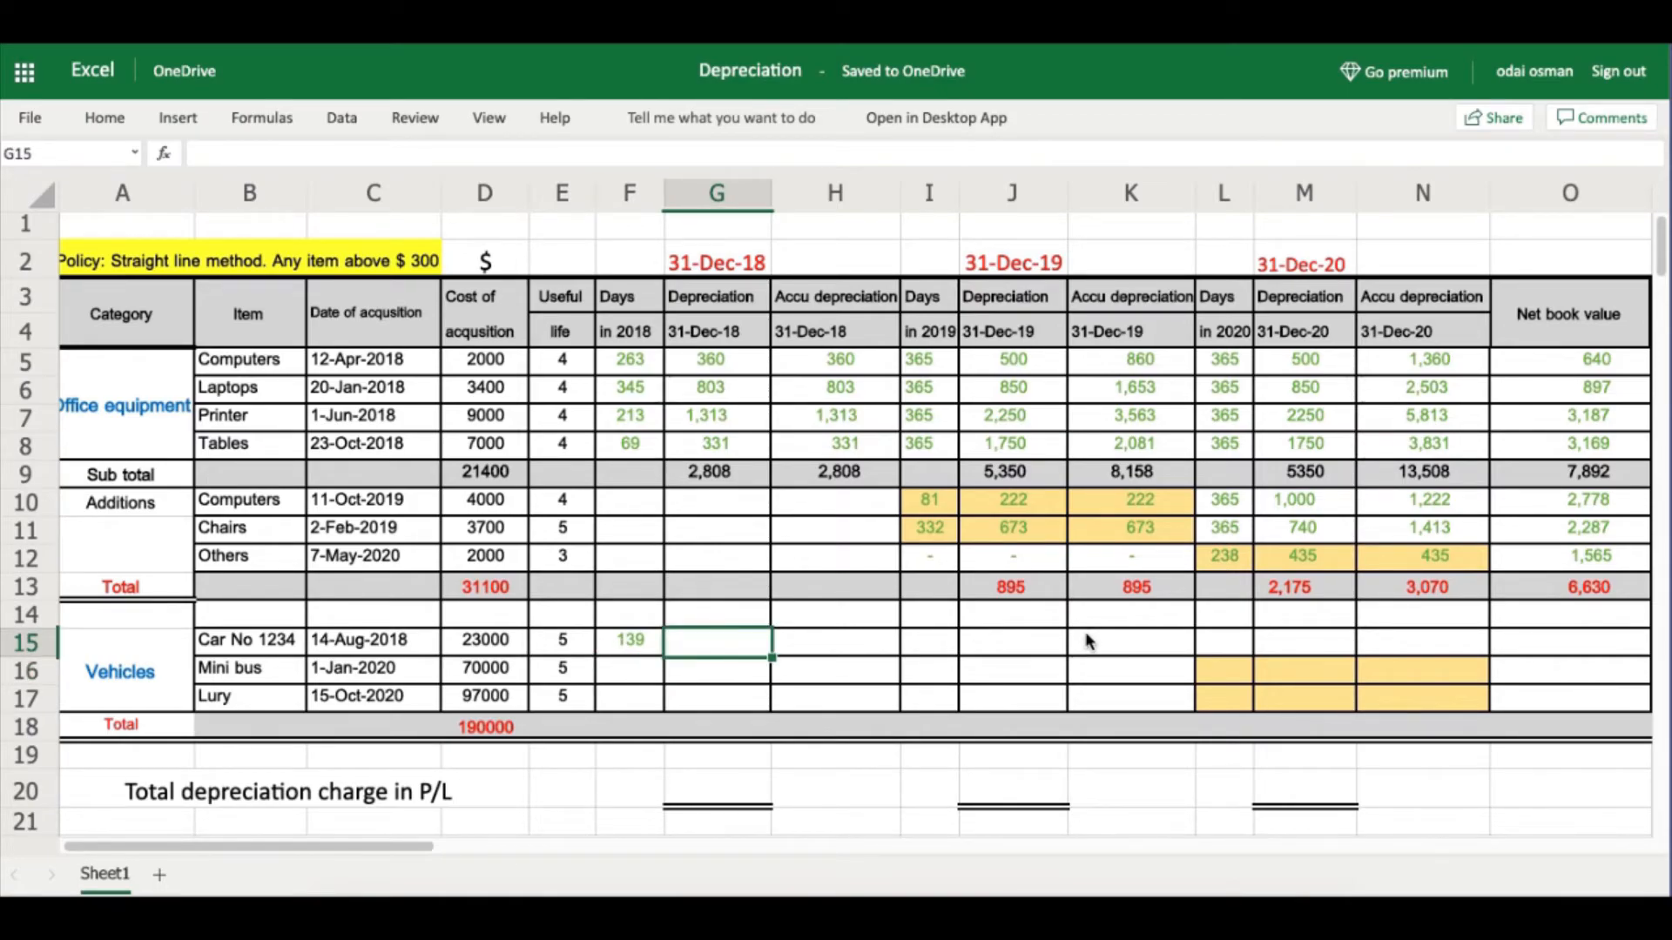
type("=")
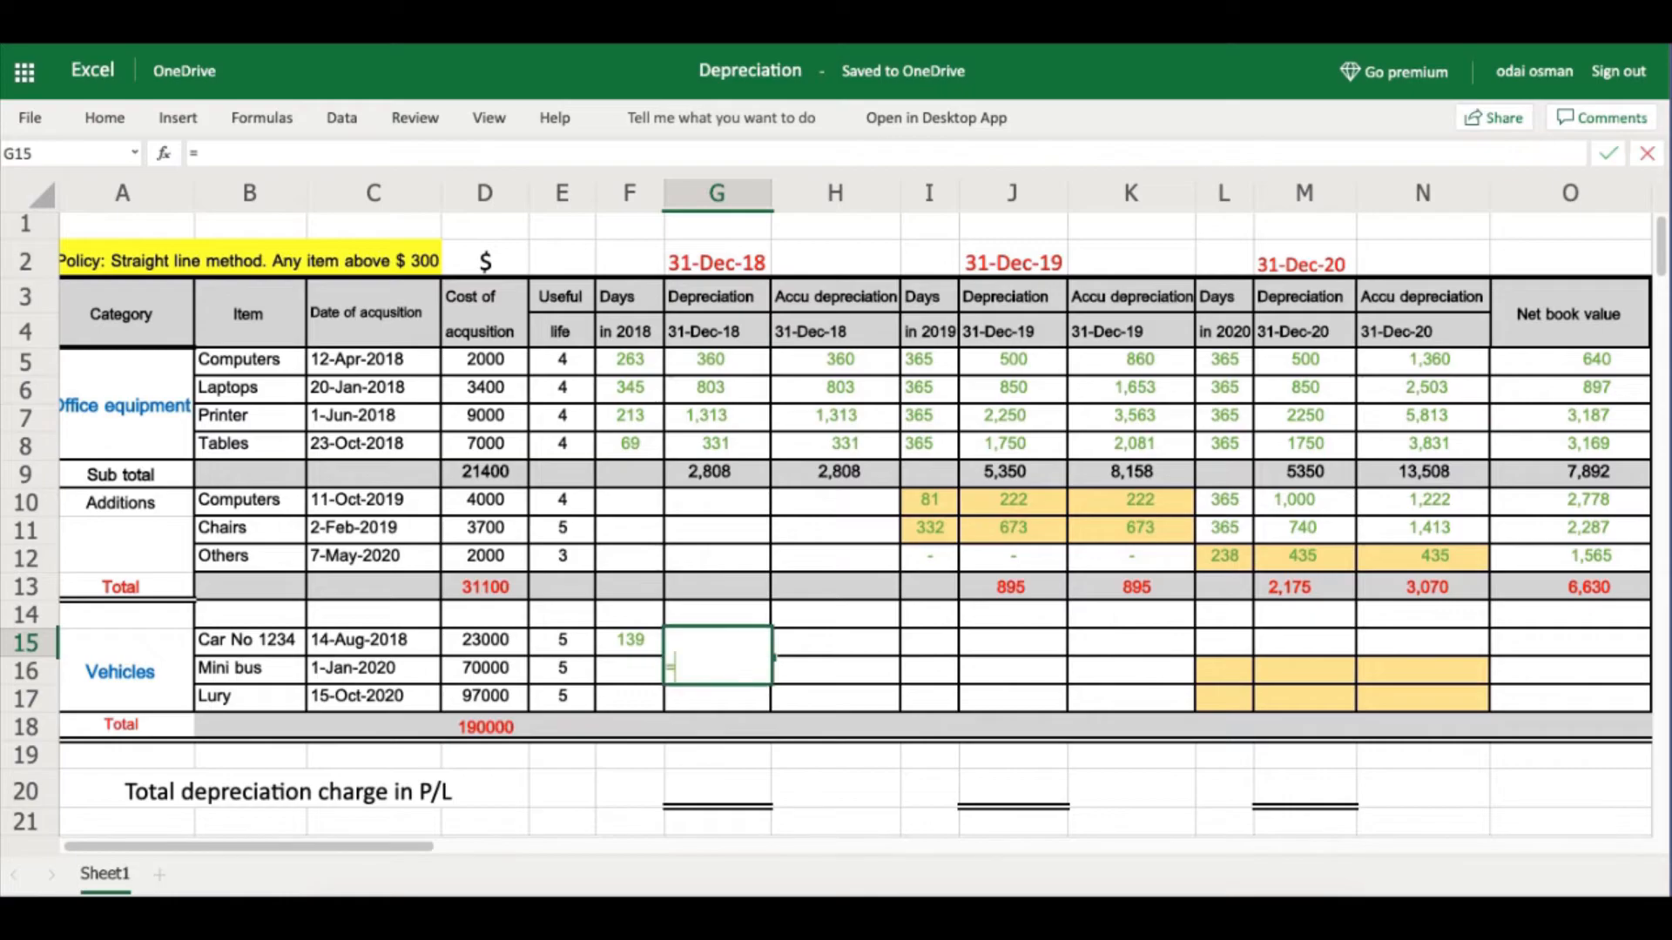
type("(")
left_click(508, 644)
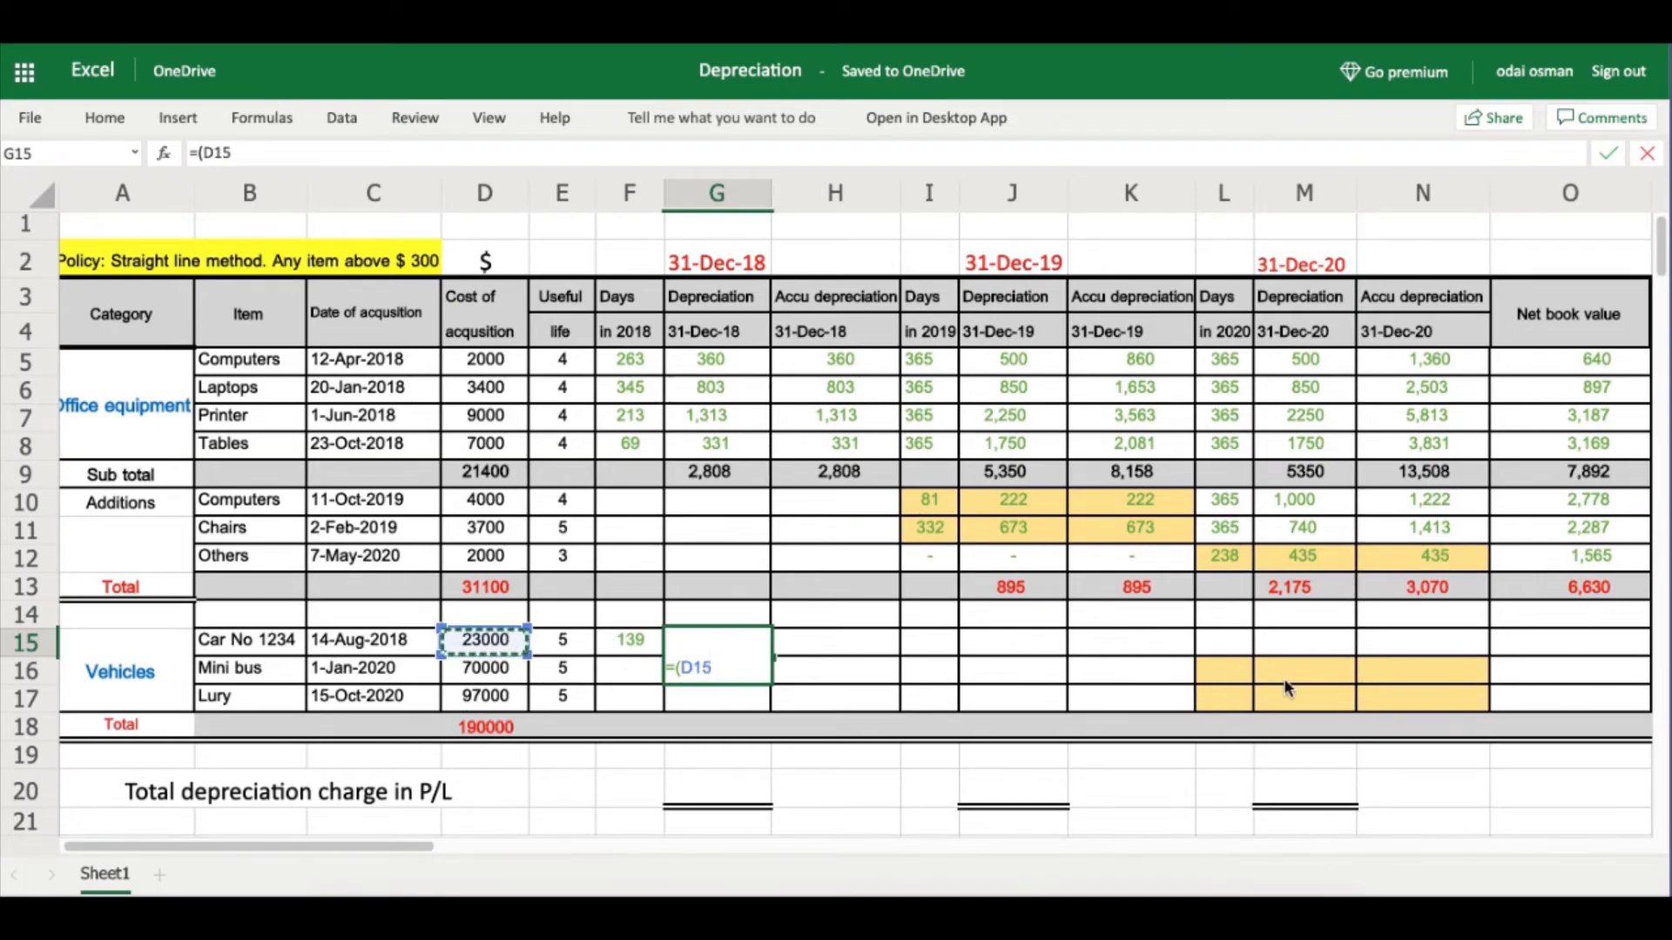
type("/")
left_click(568, 646)
type(")*")
left_click(629, 645)
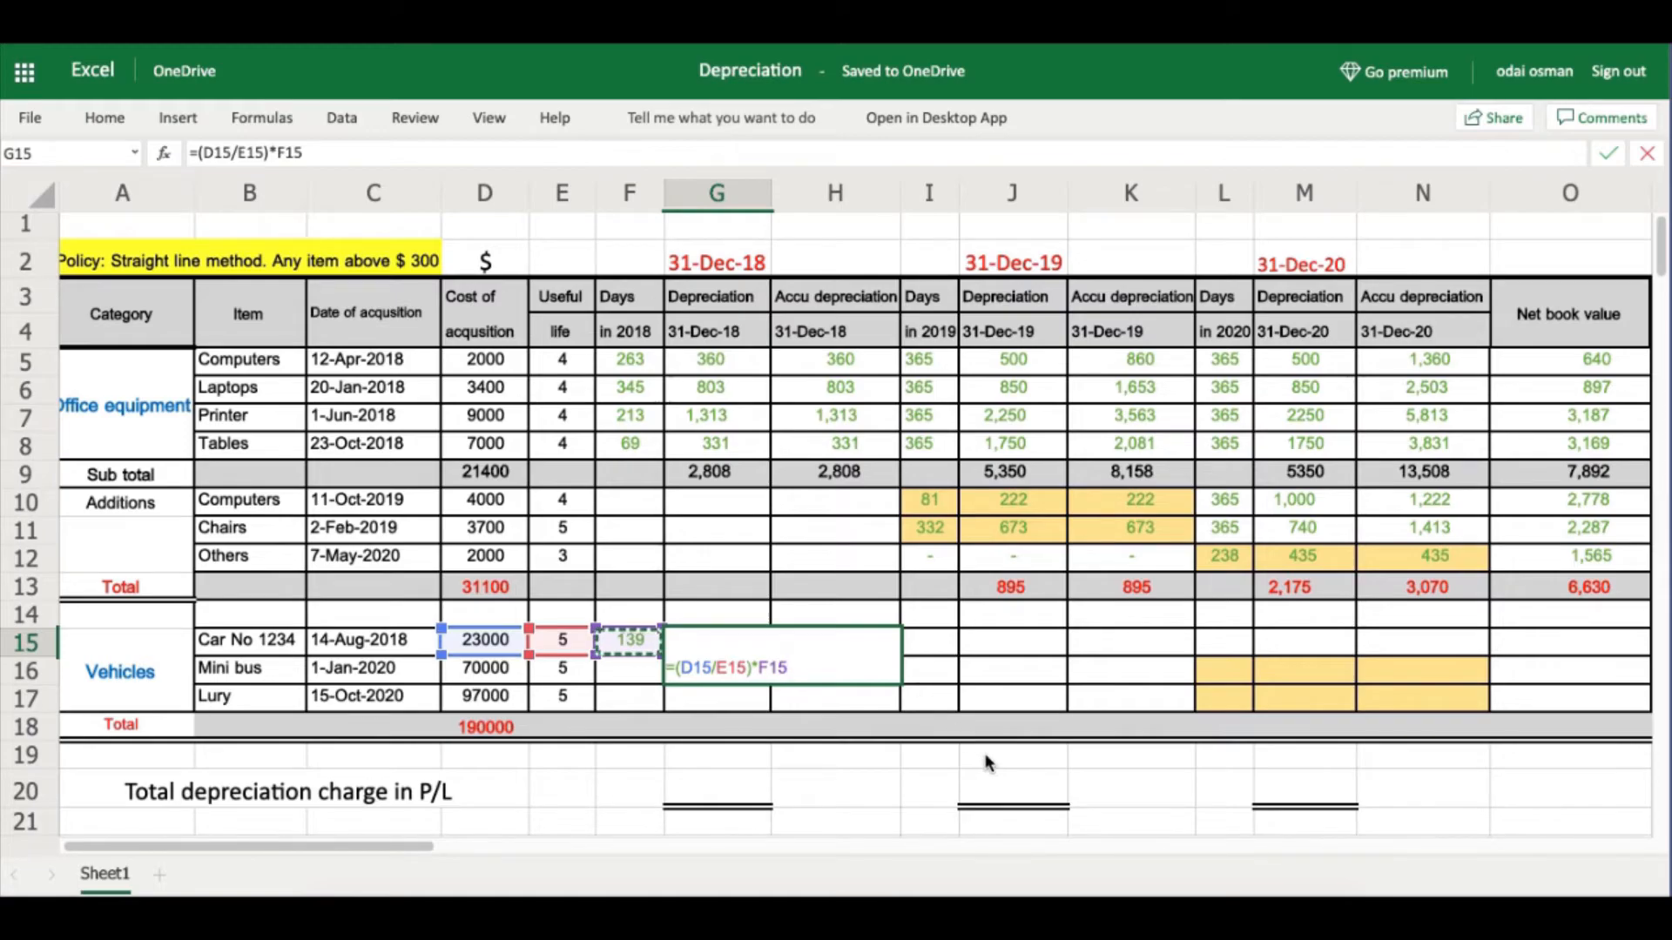
type("/365")
key("Return")
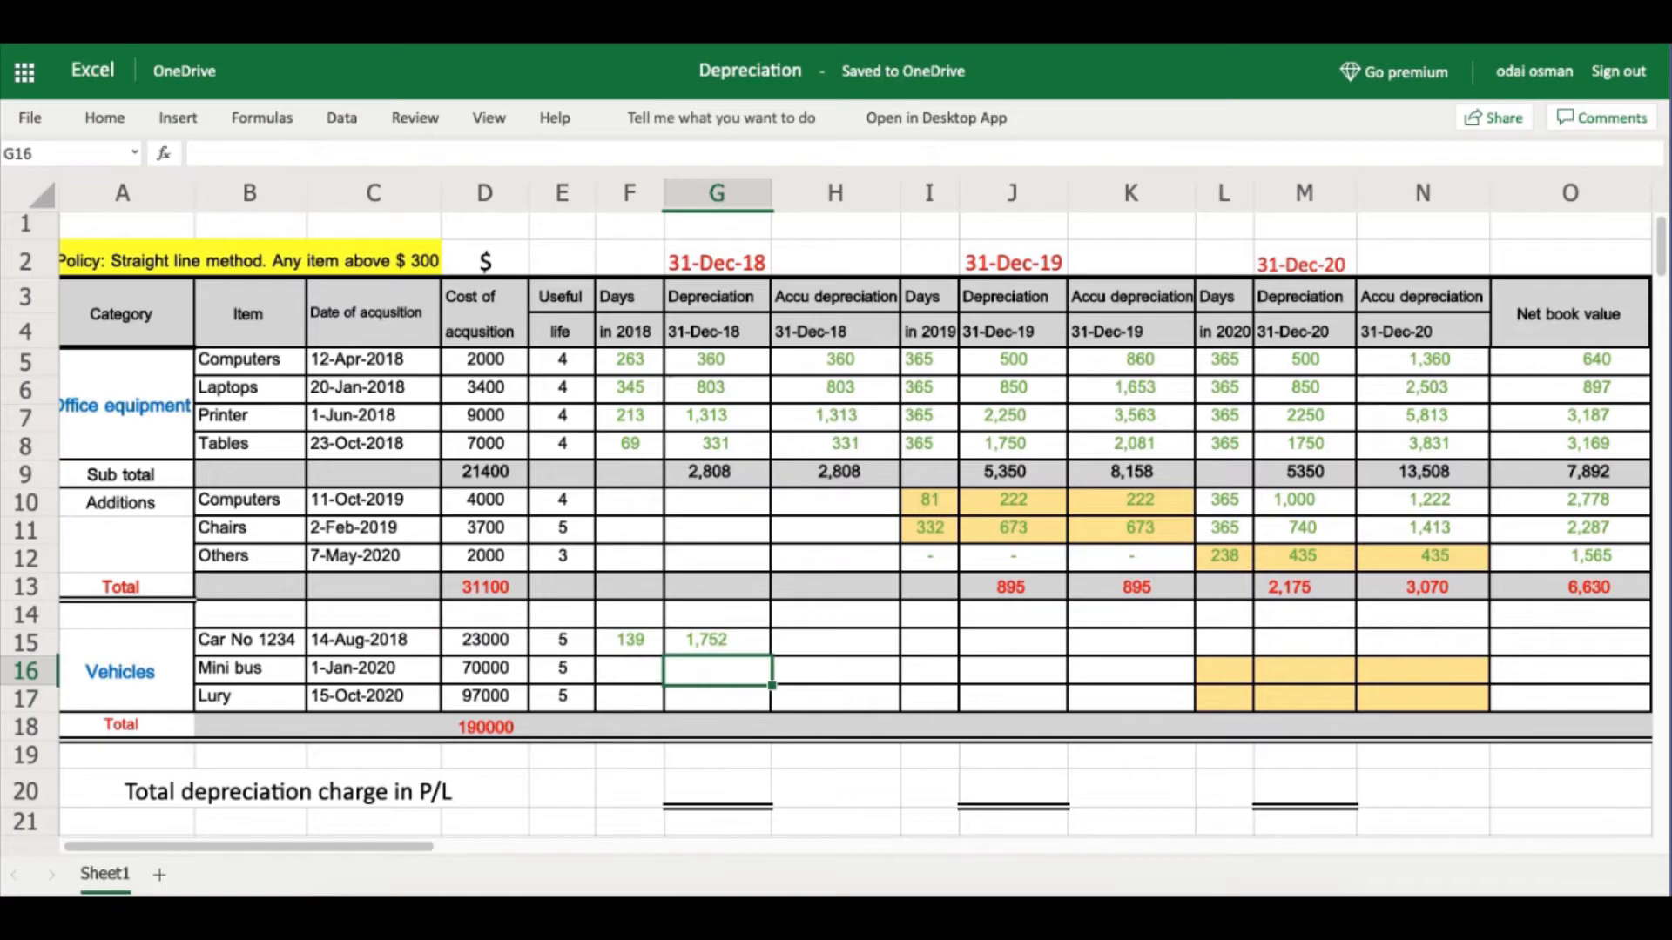
left_click(724, 632)
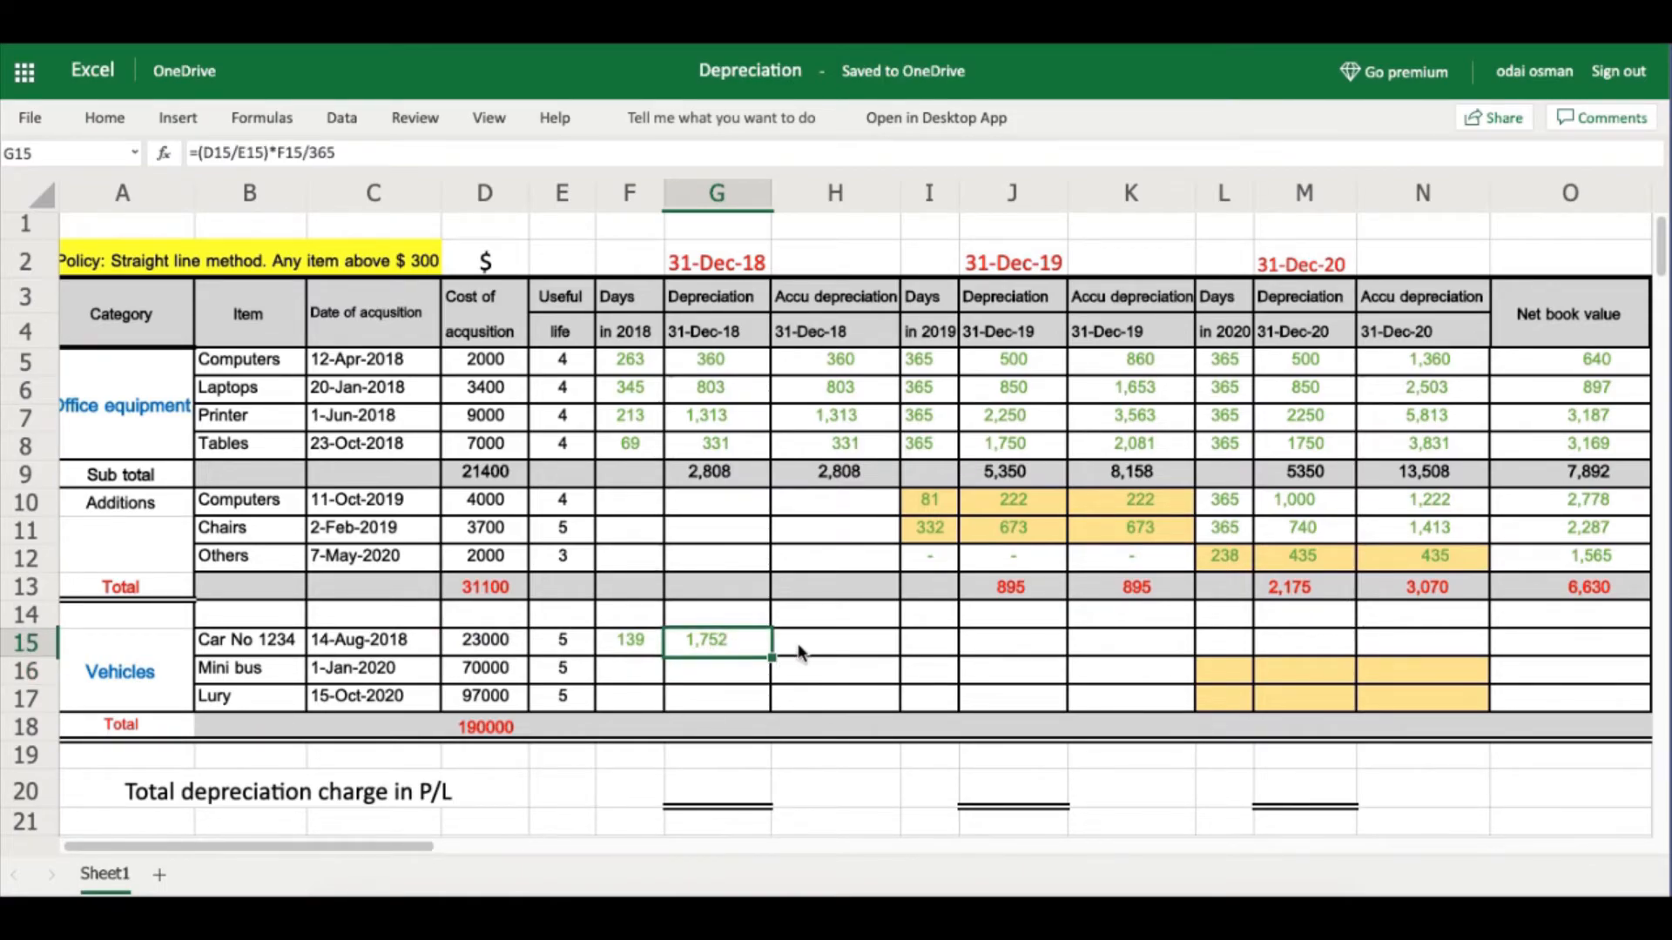
Set the car's 2018 accumulated depreciation in H15 with =G15.
left_click(806, 641)
type("=")
left_click(689, 638)
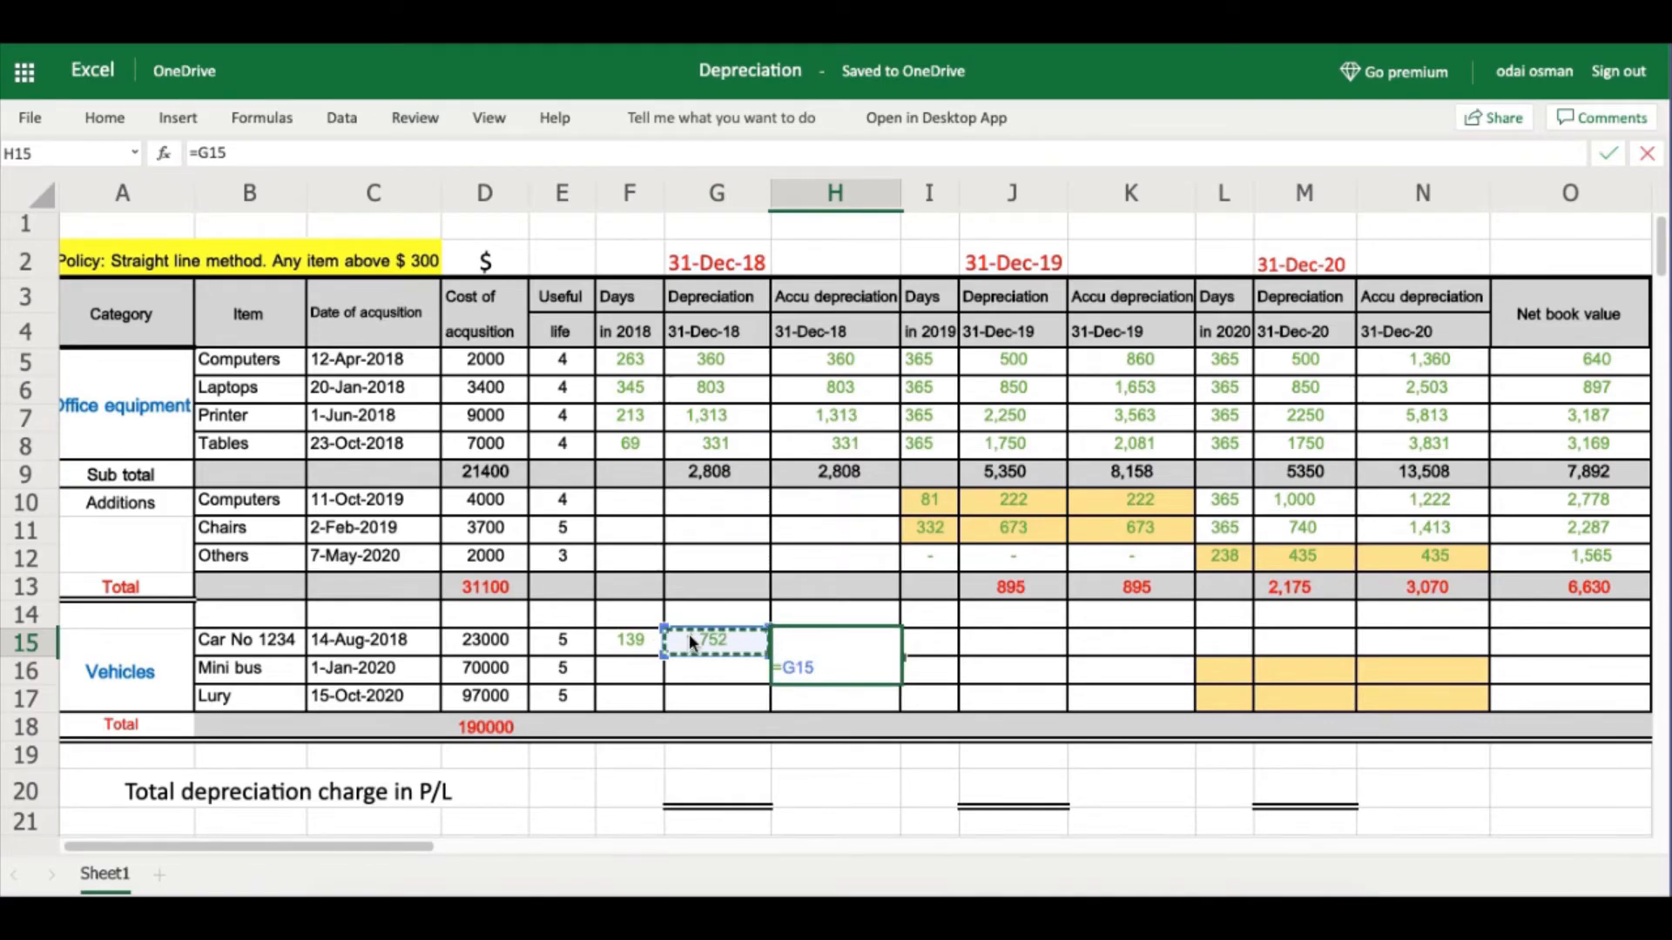
key("Return")
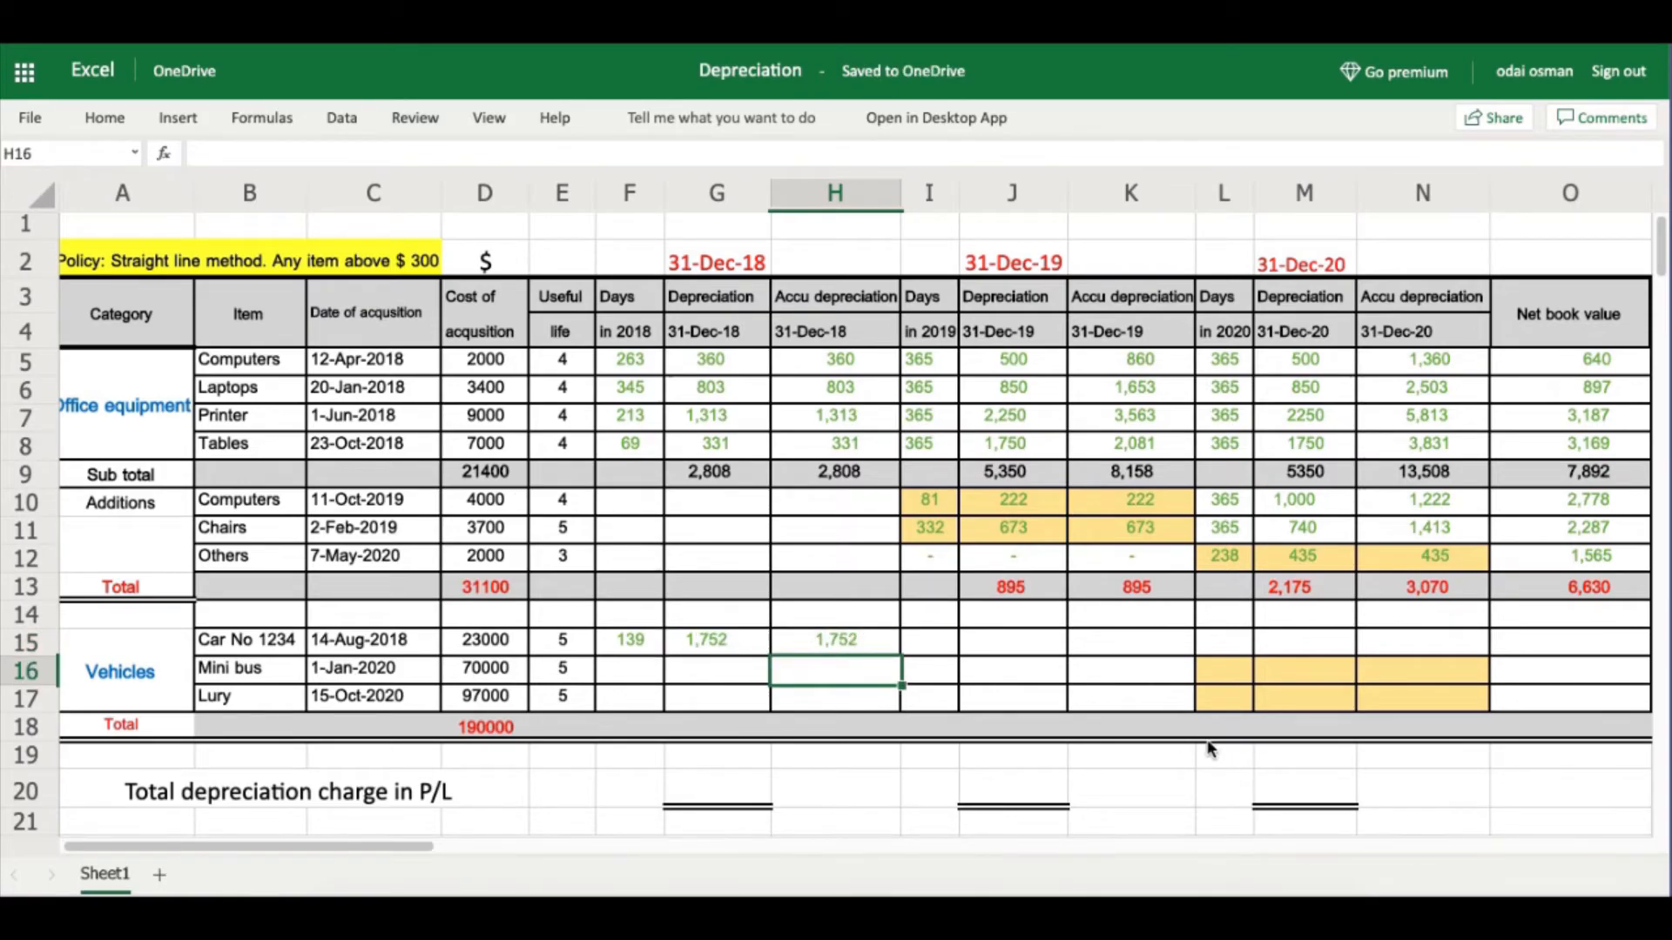
Enter 365 as the car's days in 2019 in I15.
left_click(1015, 668)
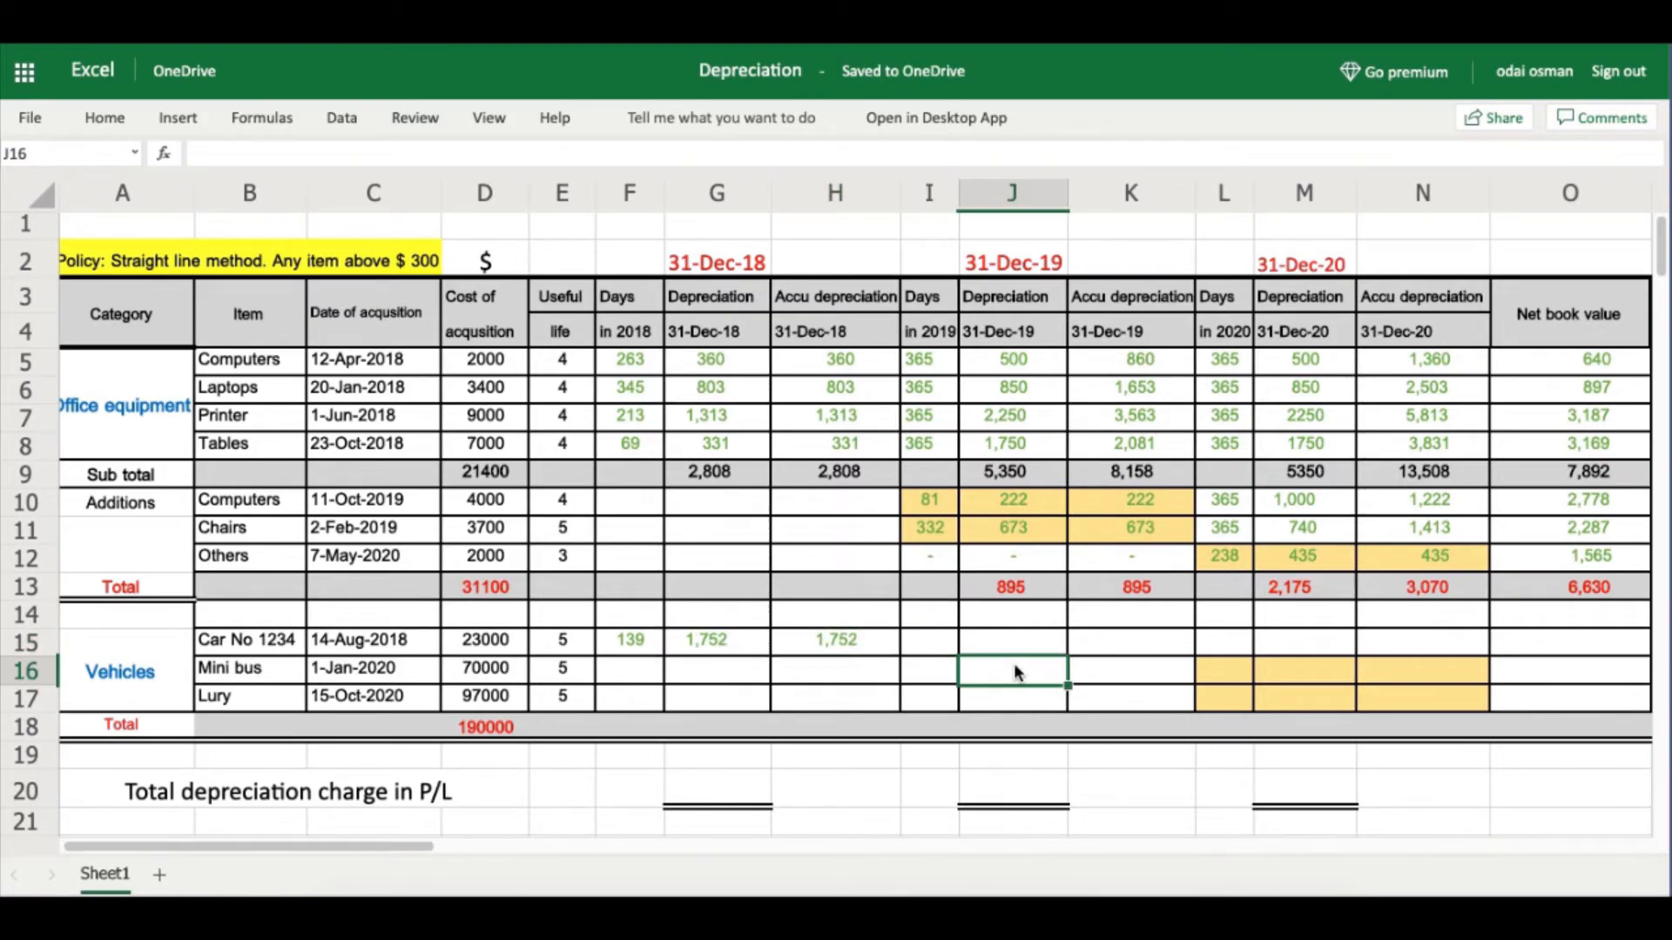
left_click(933, 643)
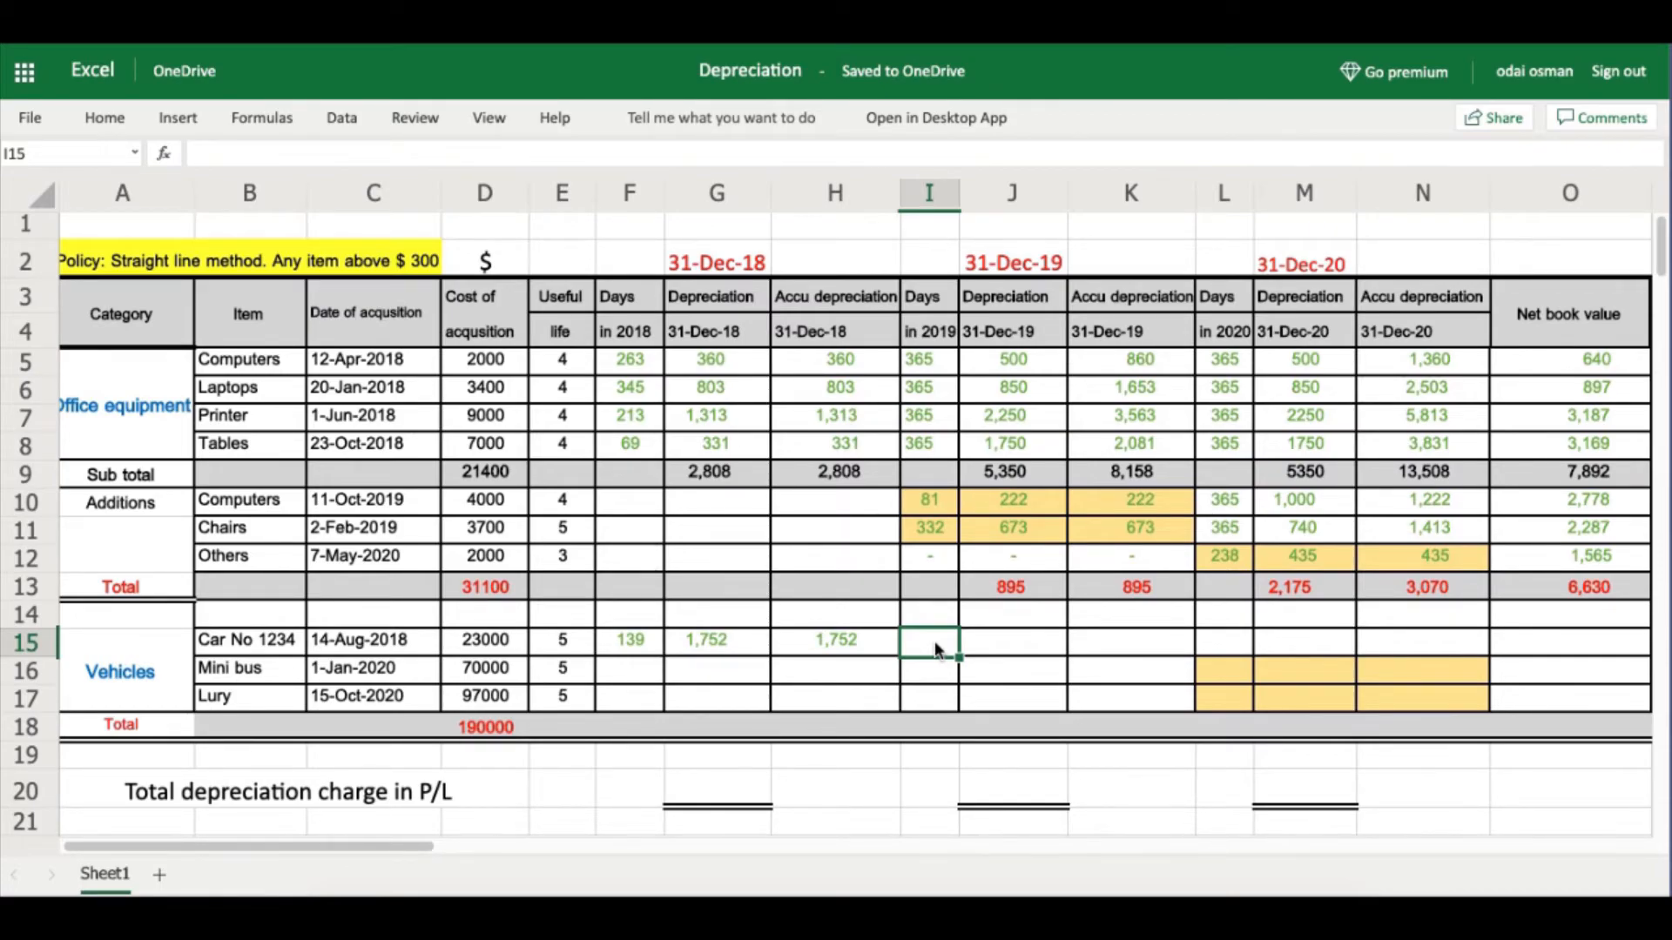
type("365")
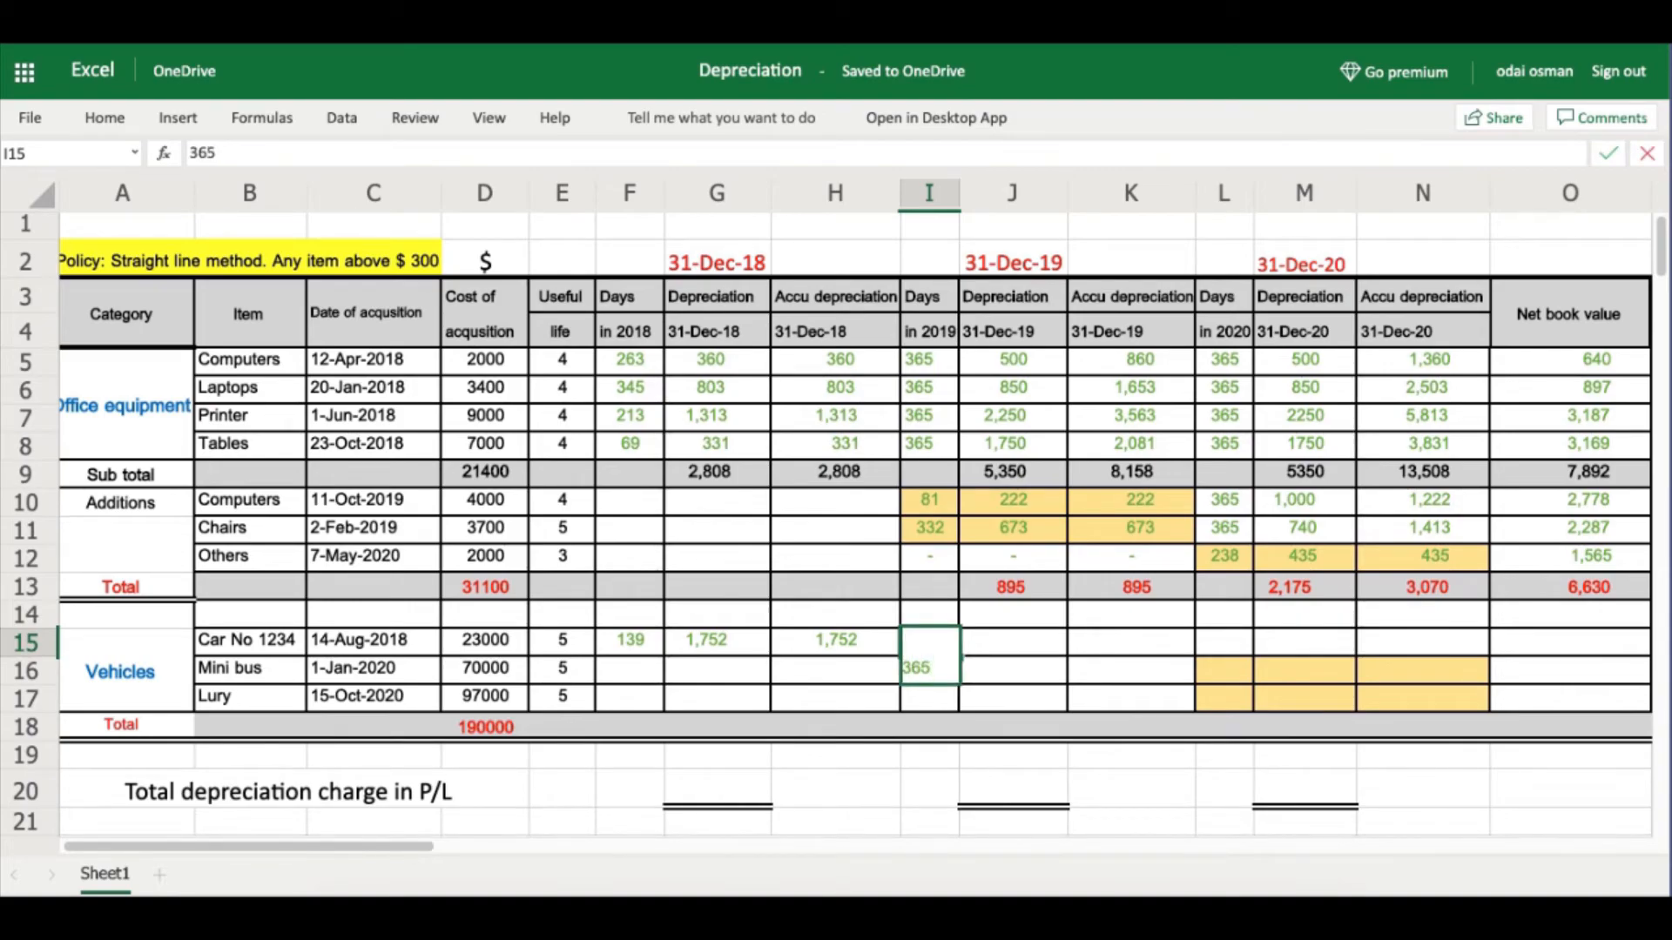
key("Return")
Calculate the car's full-year 2019 depreciation in J15 with =D15/E15.
left_click(1041, 647)
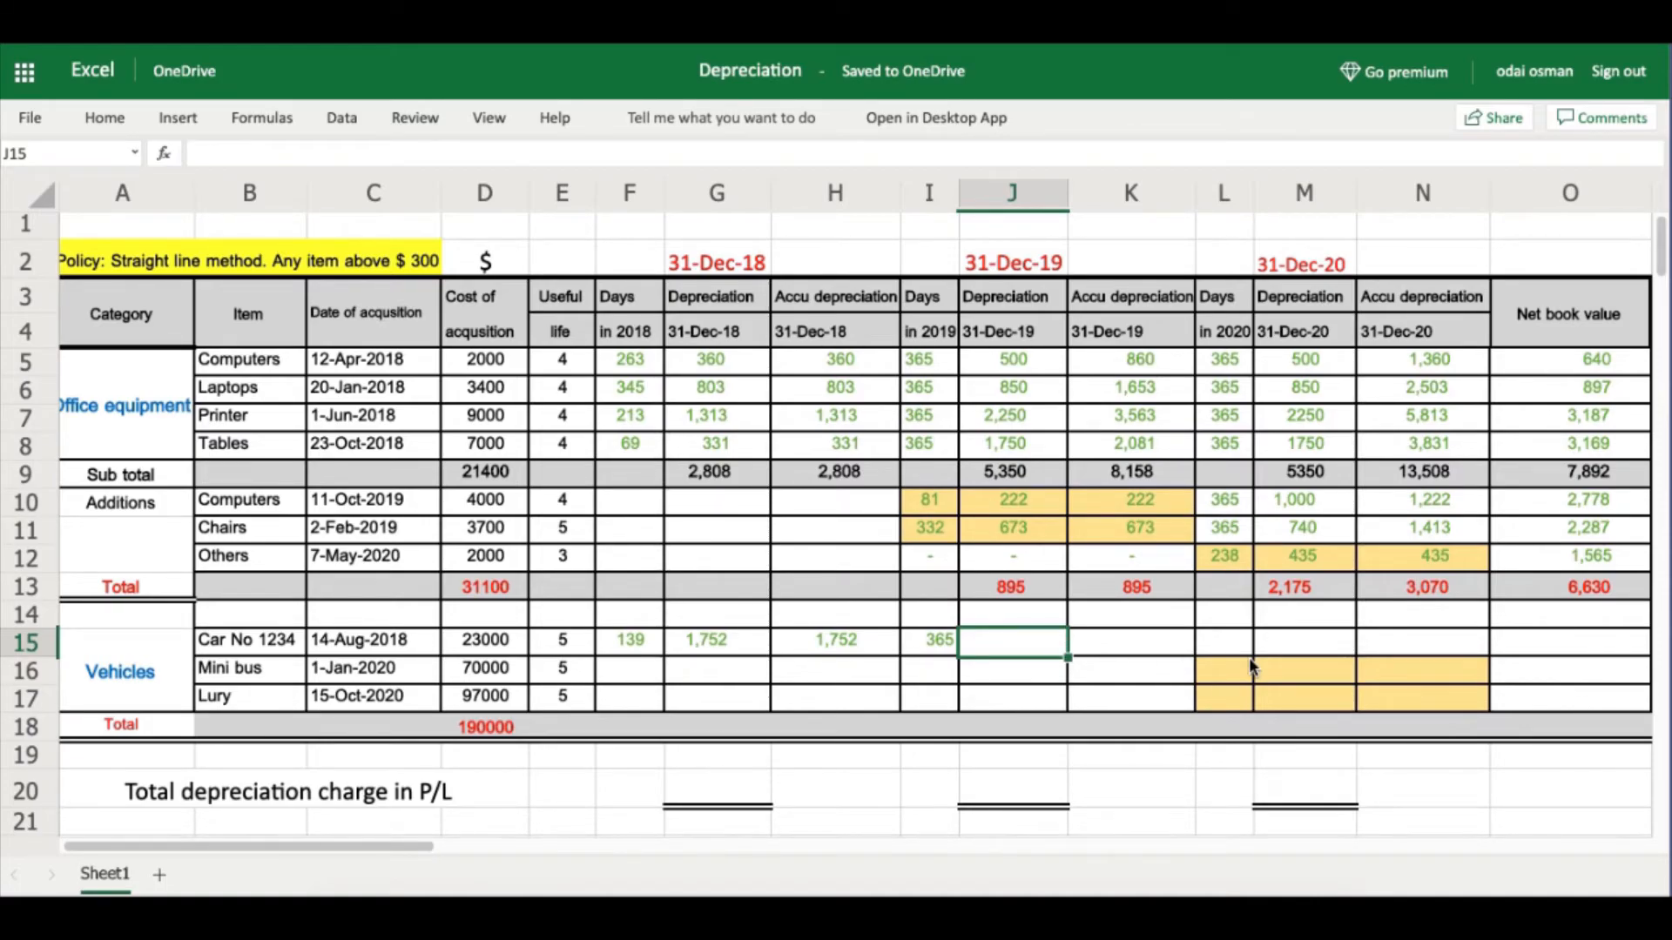
type("=")
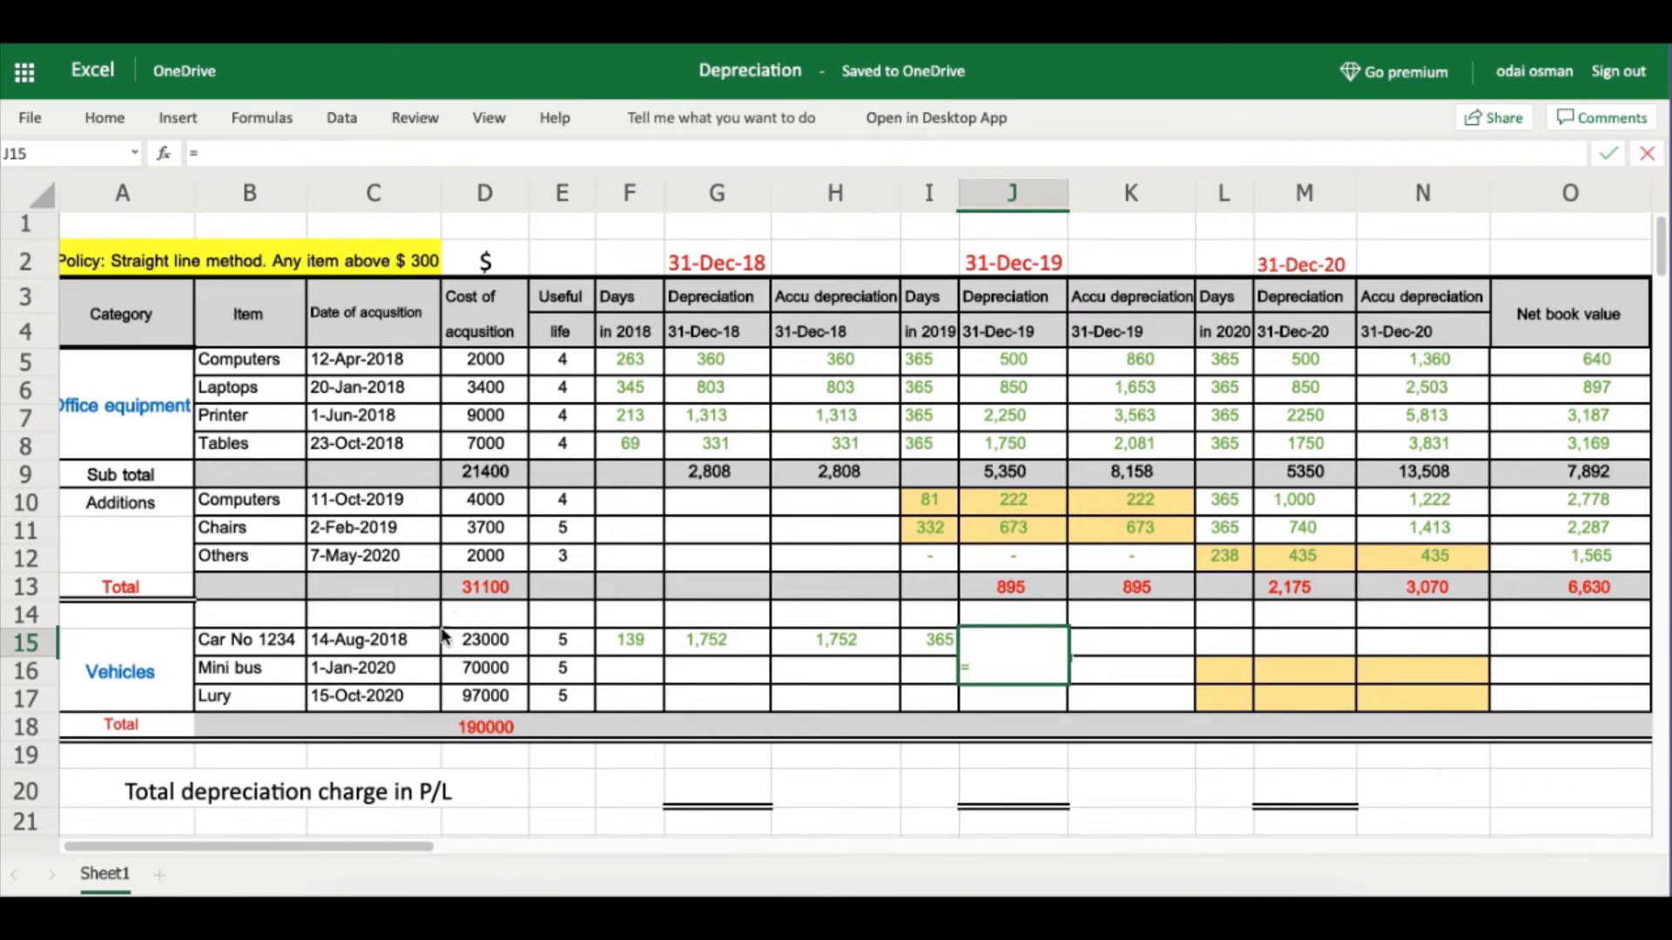
left_click(467, 637)
type("/")
left_click(566, 641)
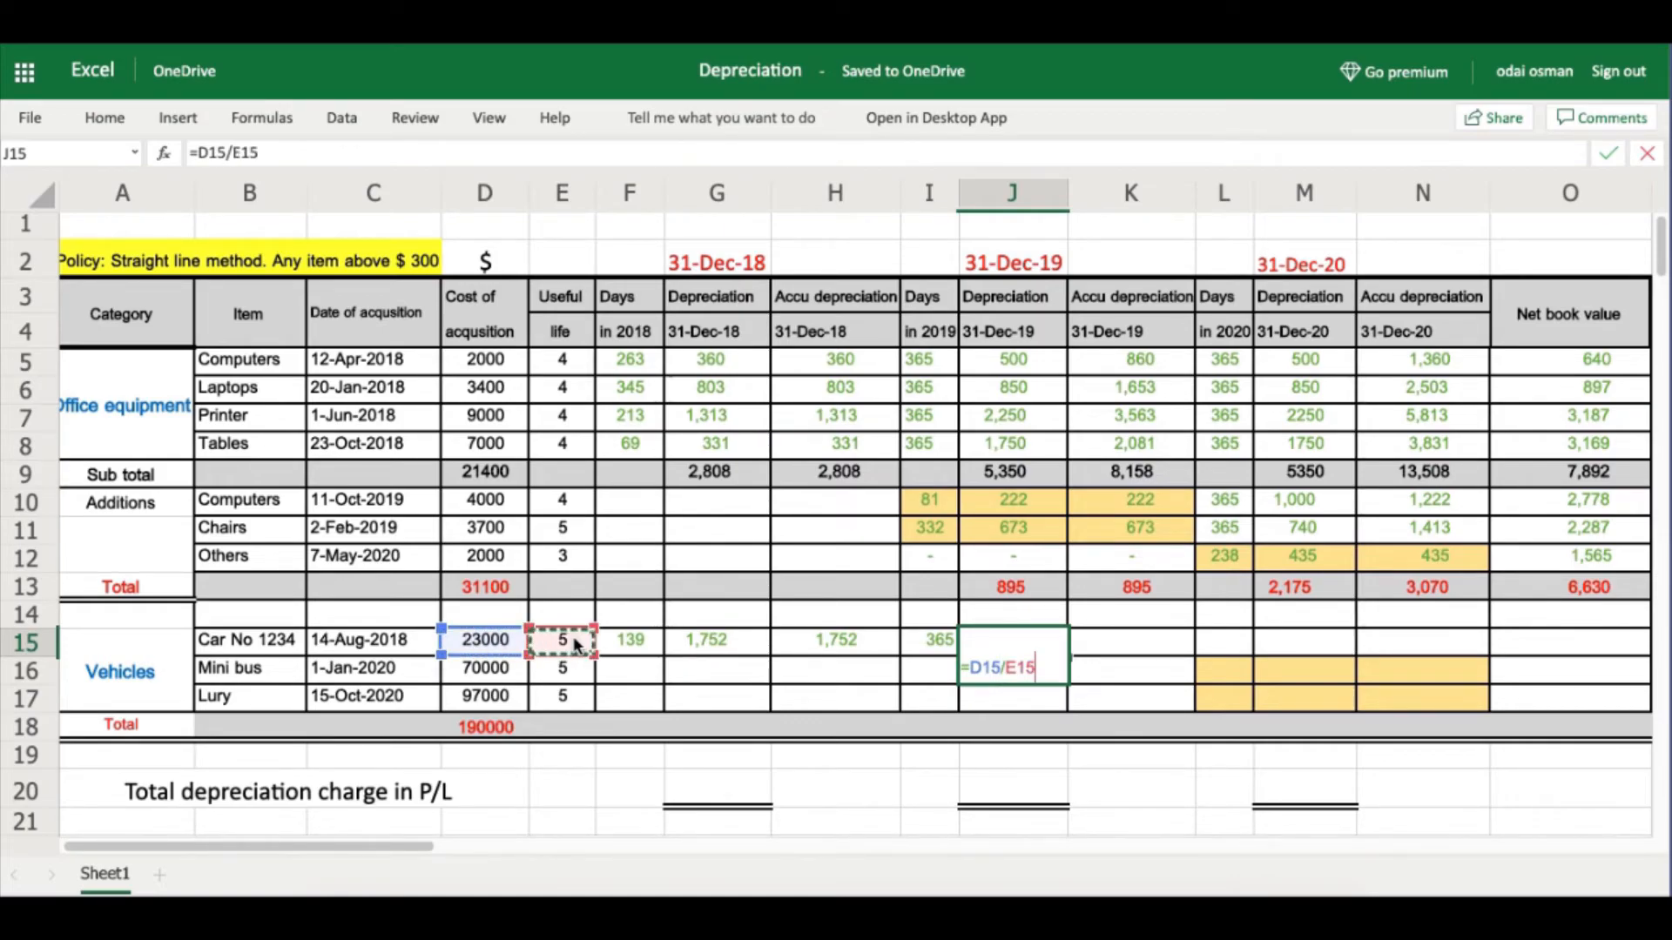
key("Return")
left_click(1014, 649)
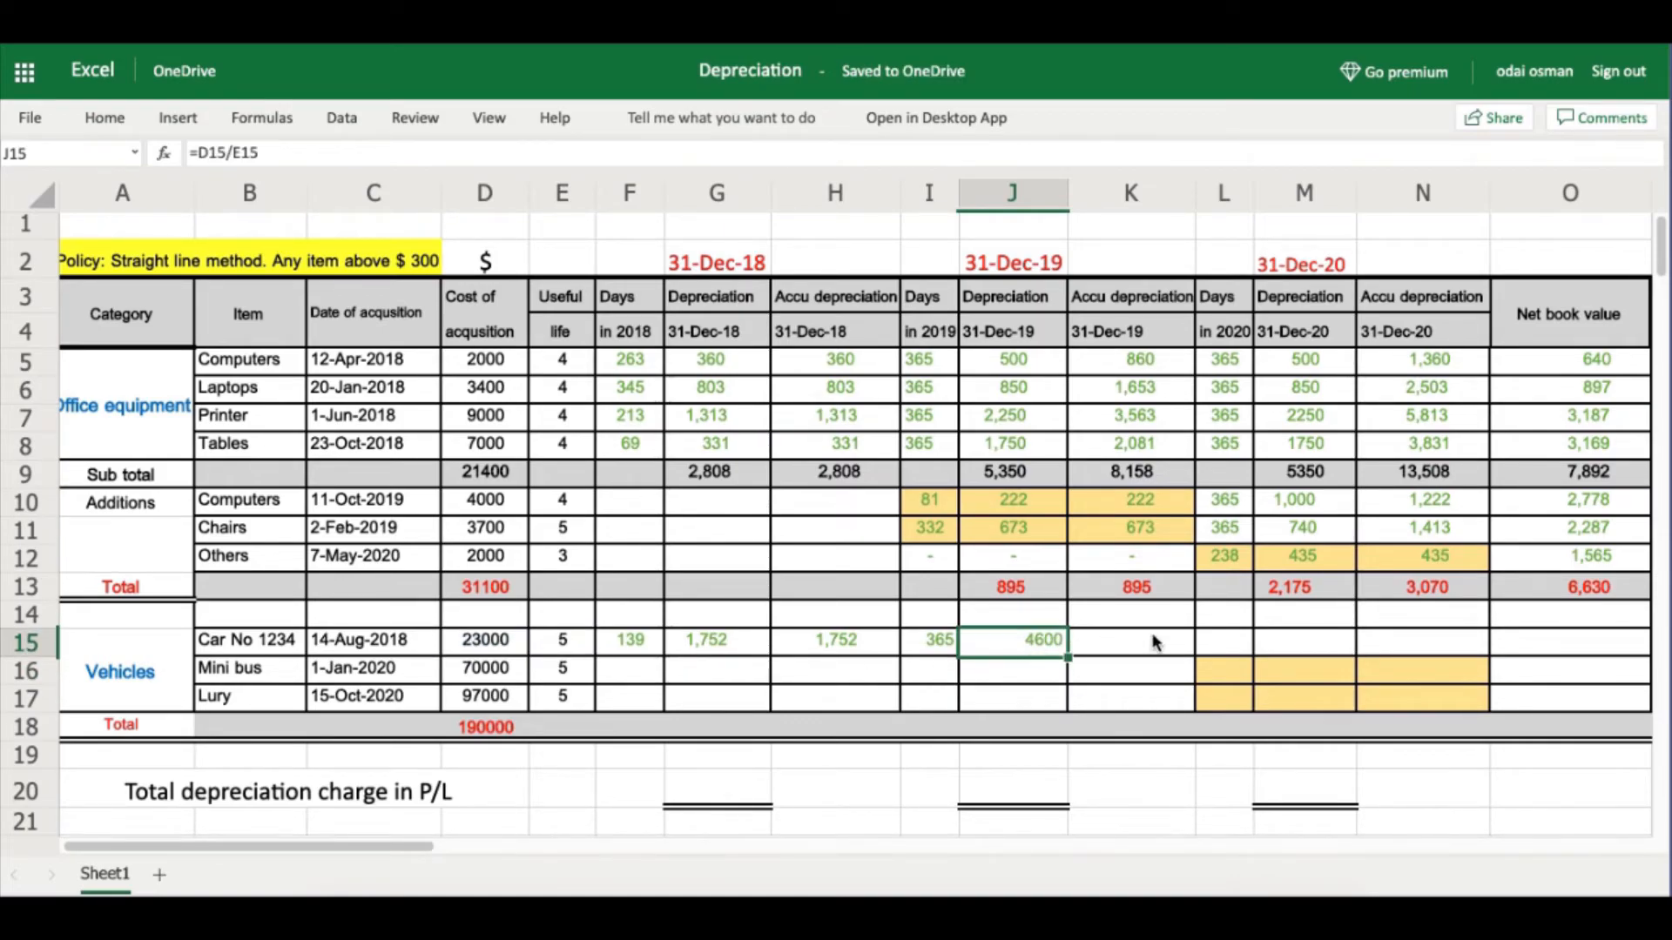
Calculate the car's 2019 accumulated depreciation in K15 with =H15+J15.
left_click(1154, 642)
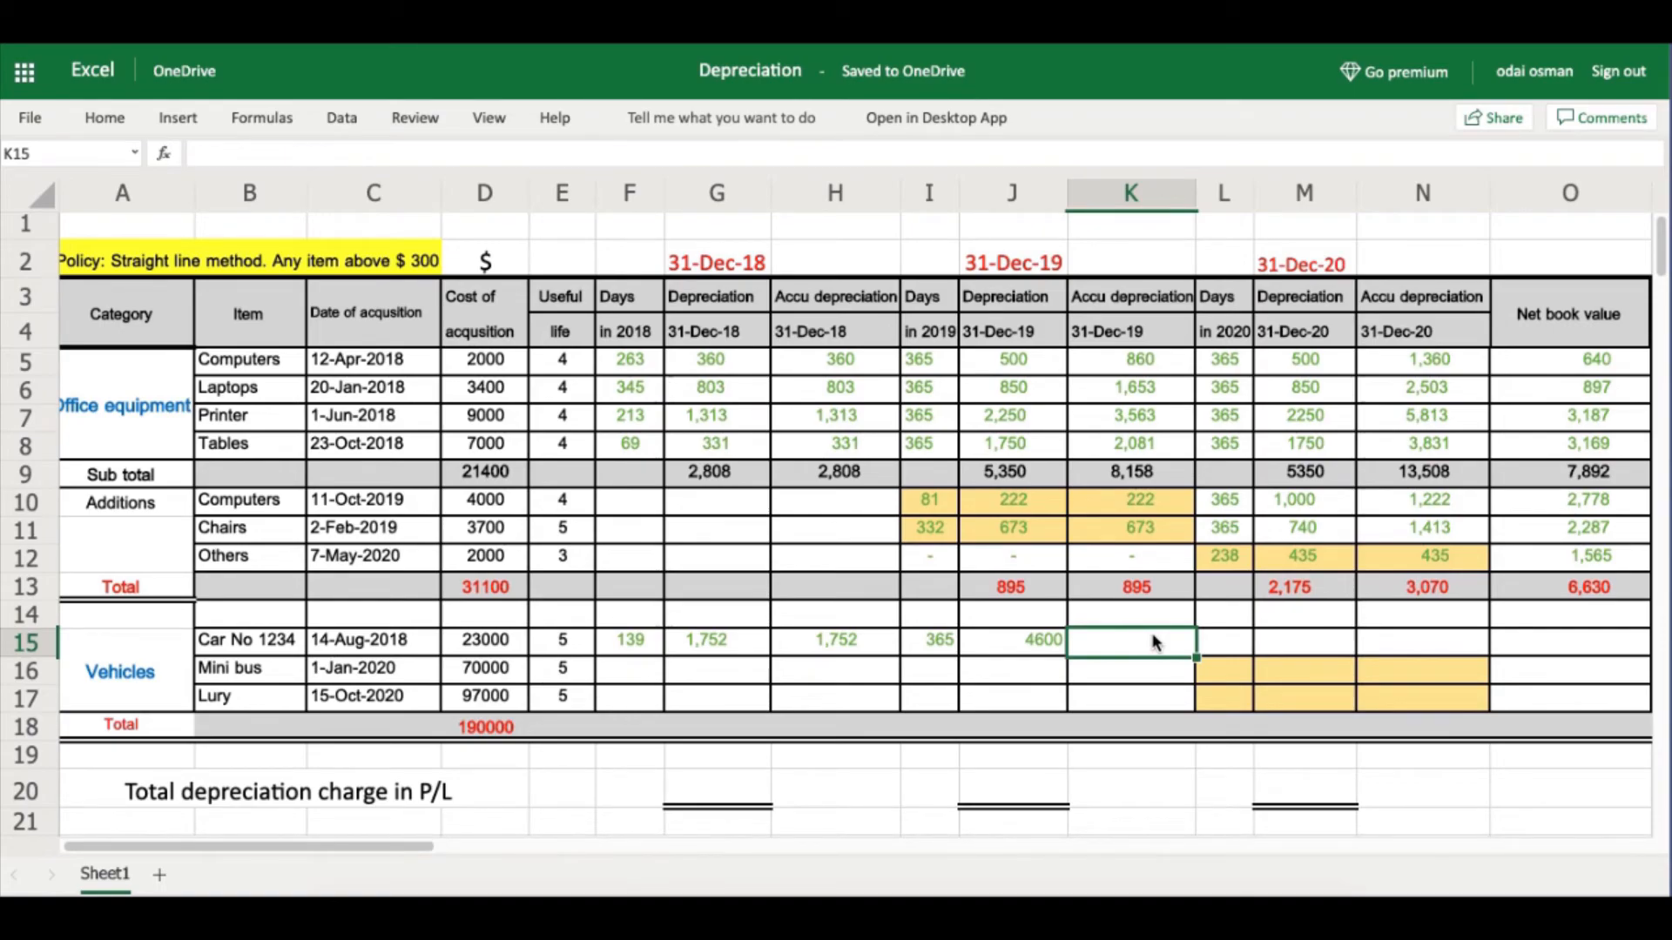
type("=")
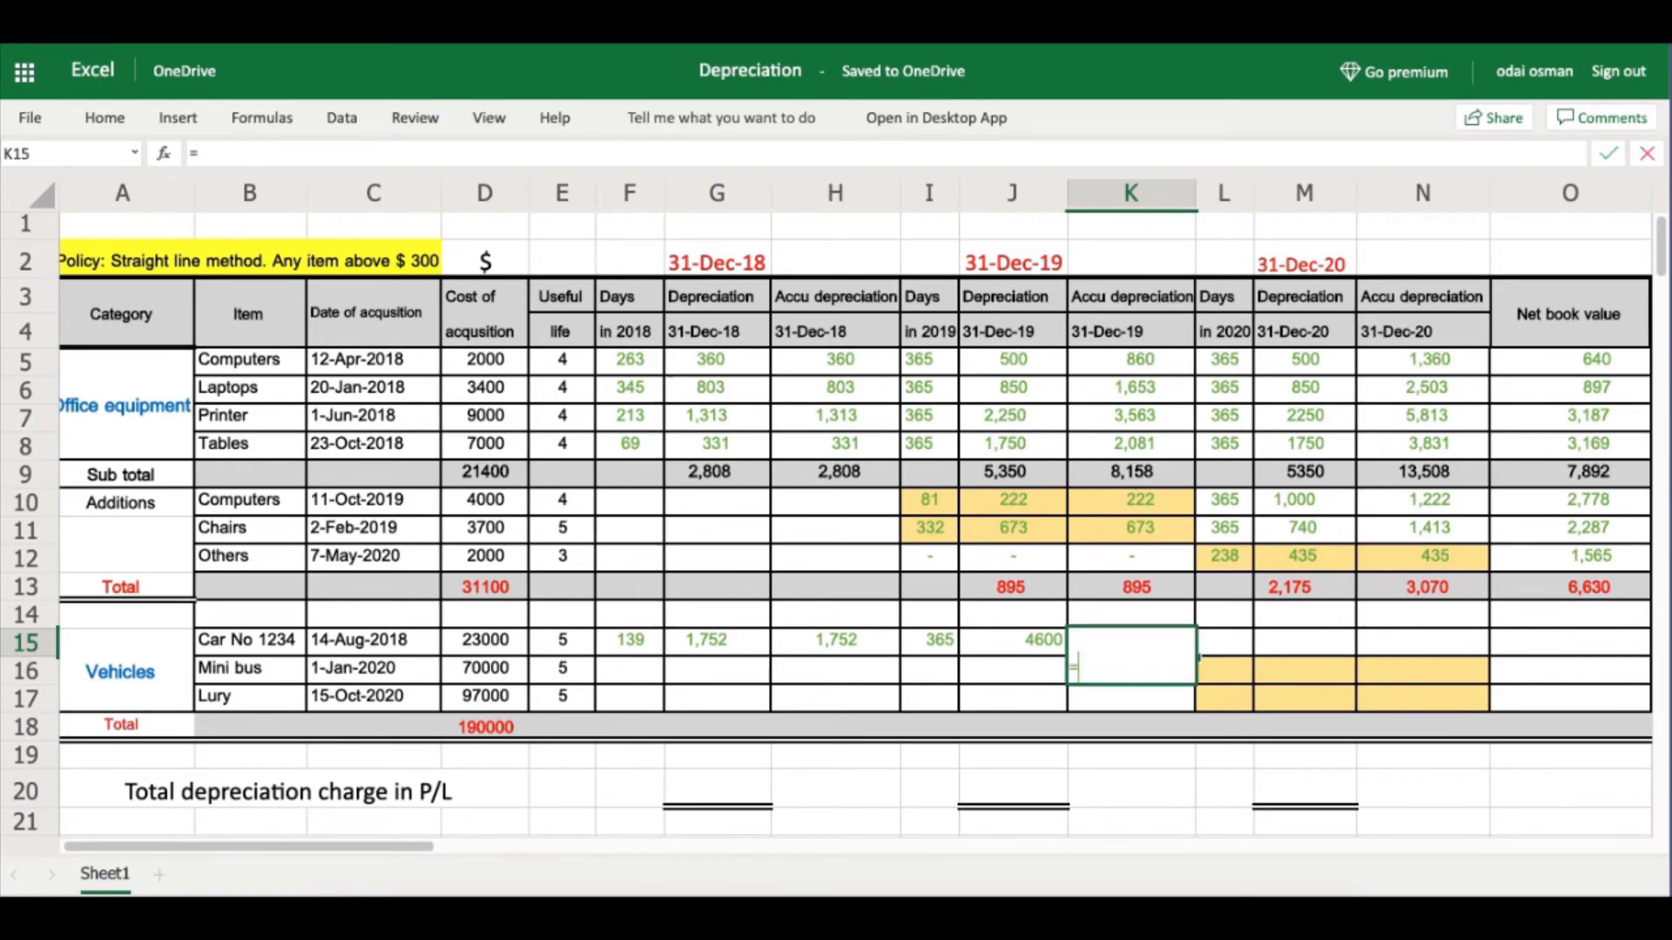
left_click(836, 645)
type("+")
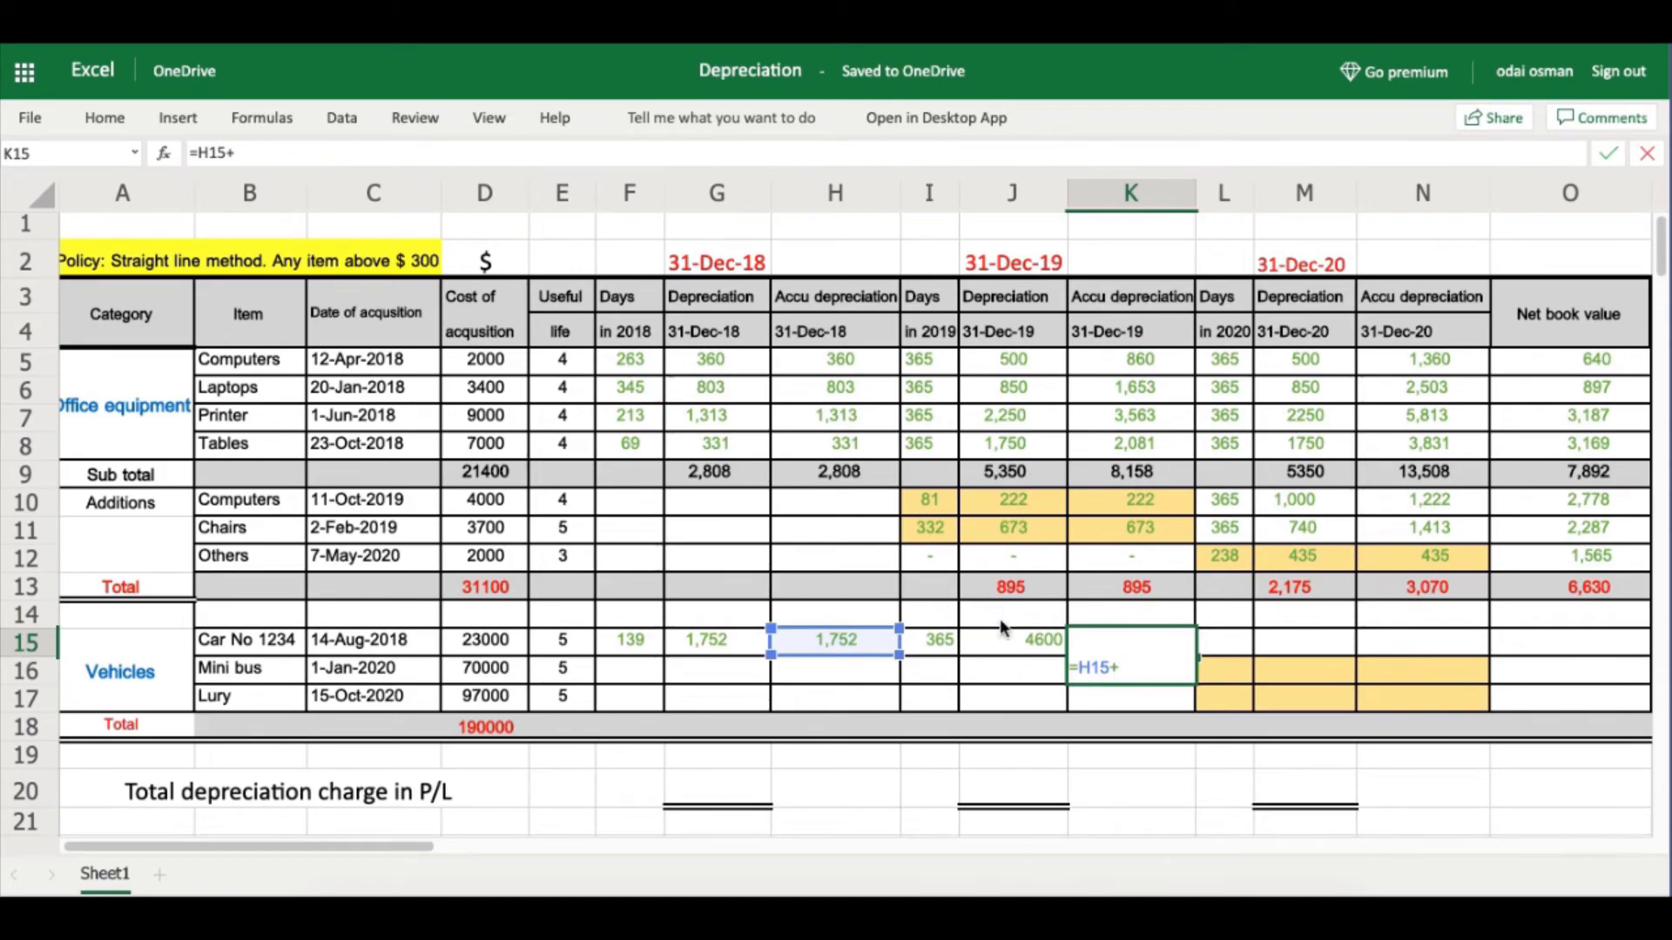
left_click(1017, 634)
key("Return")
left_click(1130, 647)
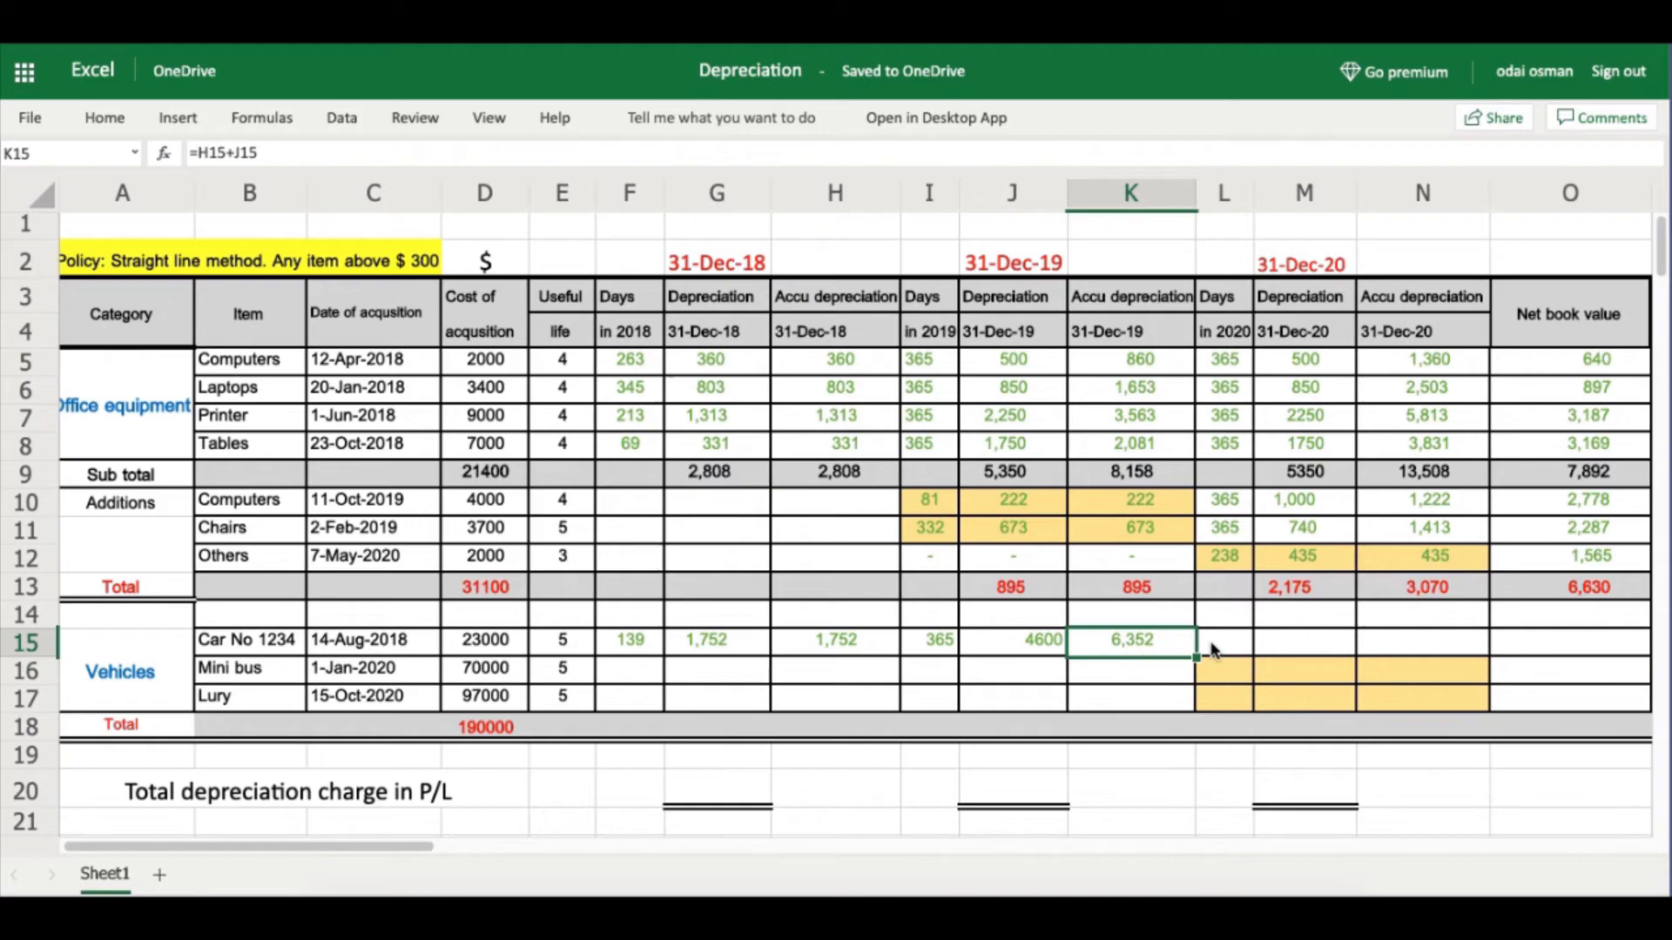
Enter 365 as the car's days in 2020 in L15.
left_click(1214, 639)
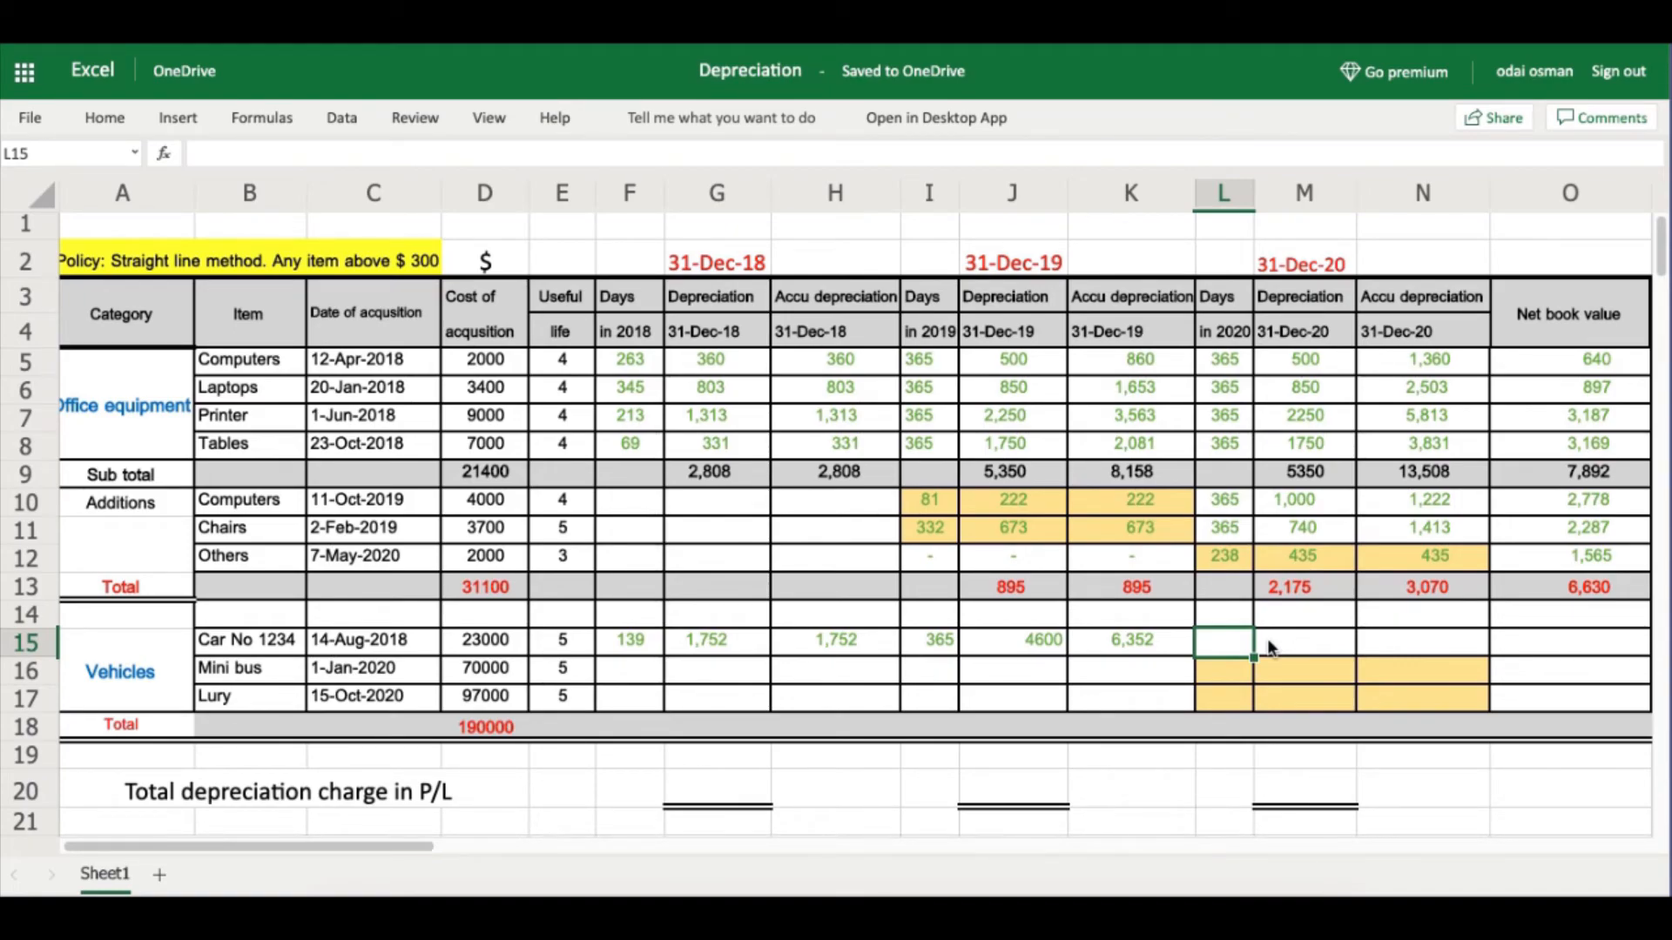
type("365")
key("Return")
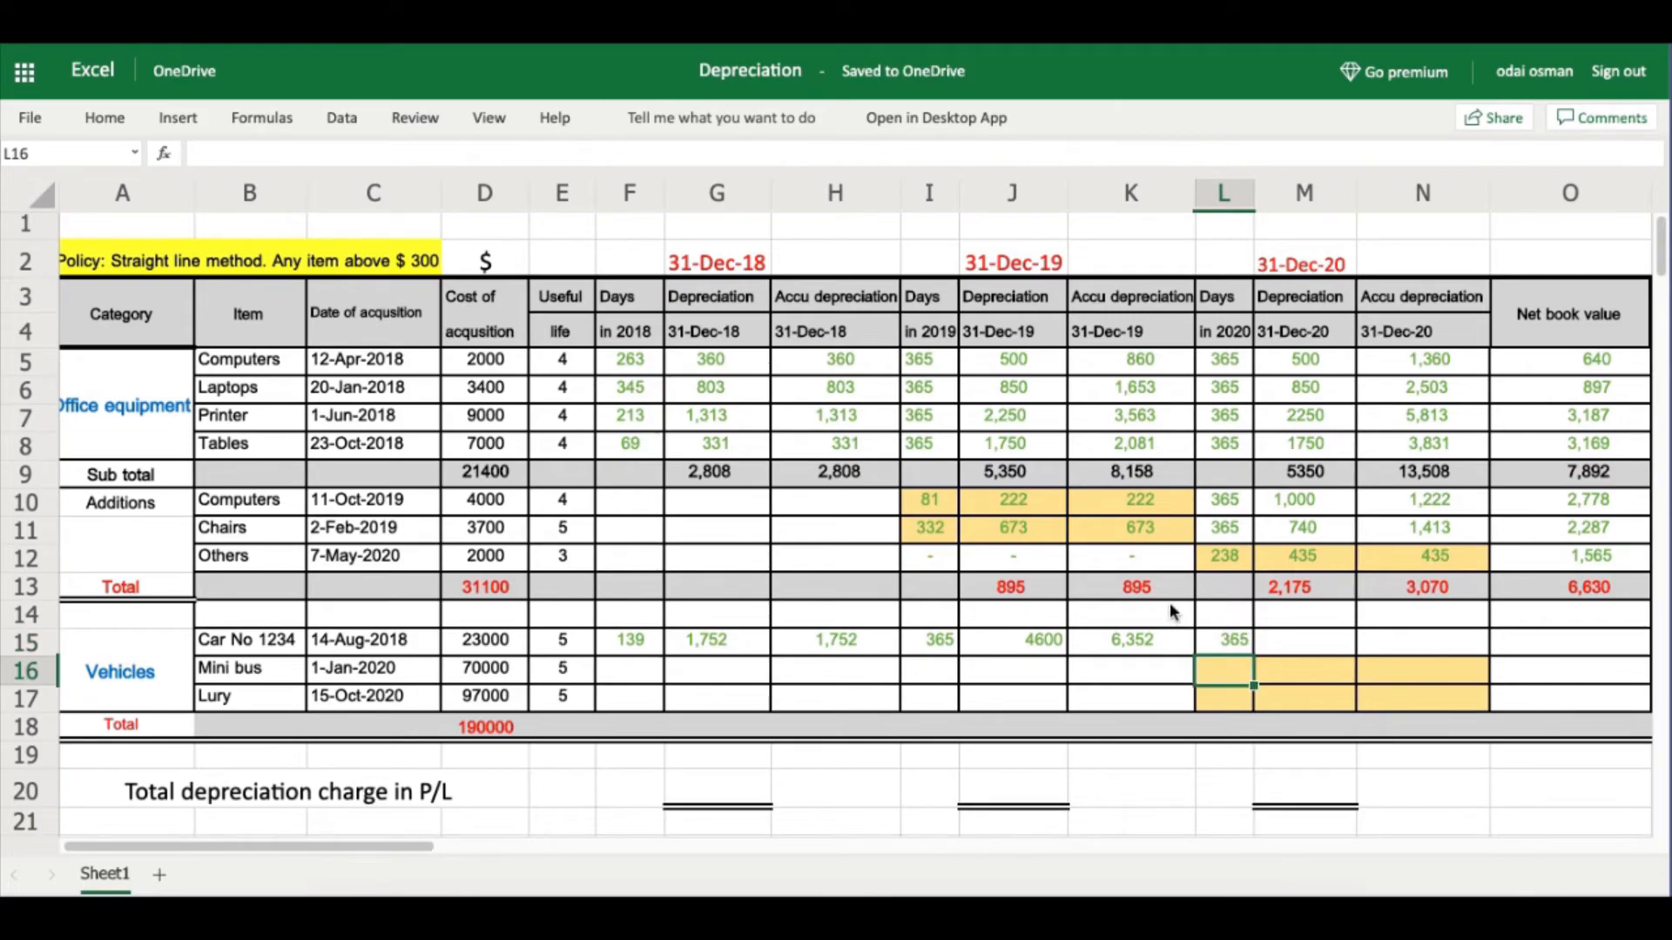
Calculate the car's full-year 2020 depreciation in M15 with =D15/E15.
left_click(1297, 646)
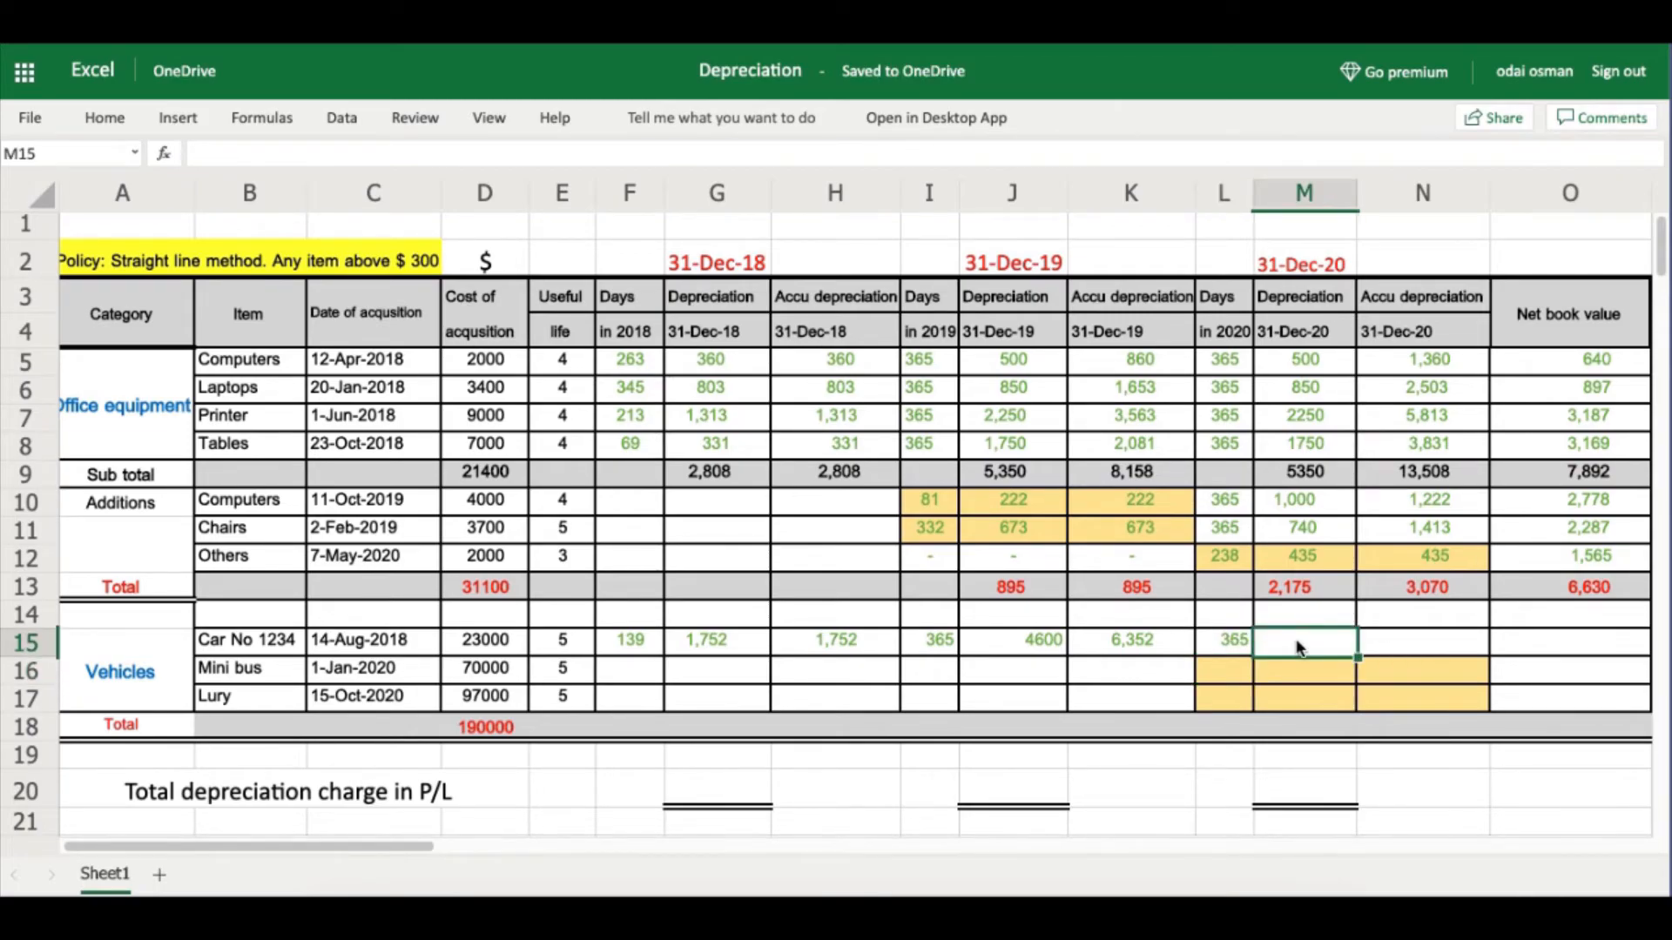
type("=")
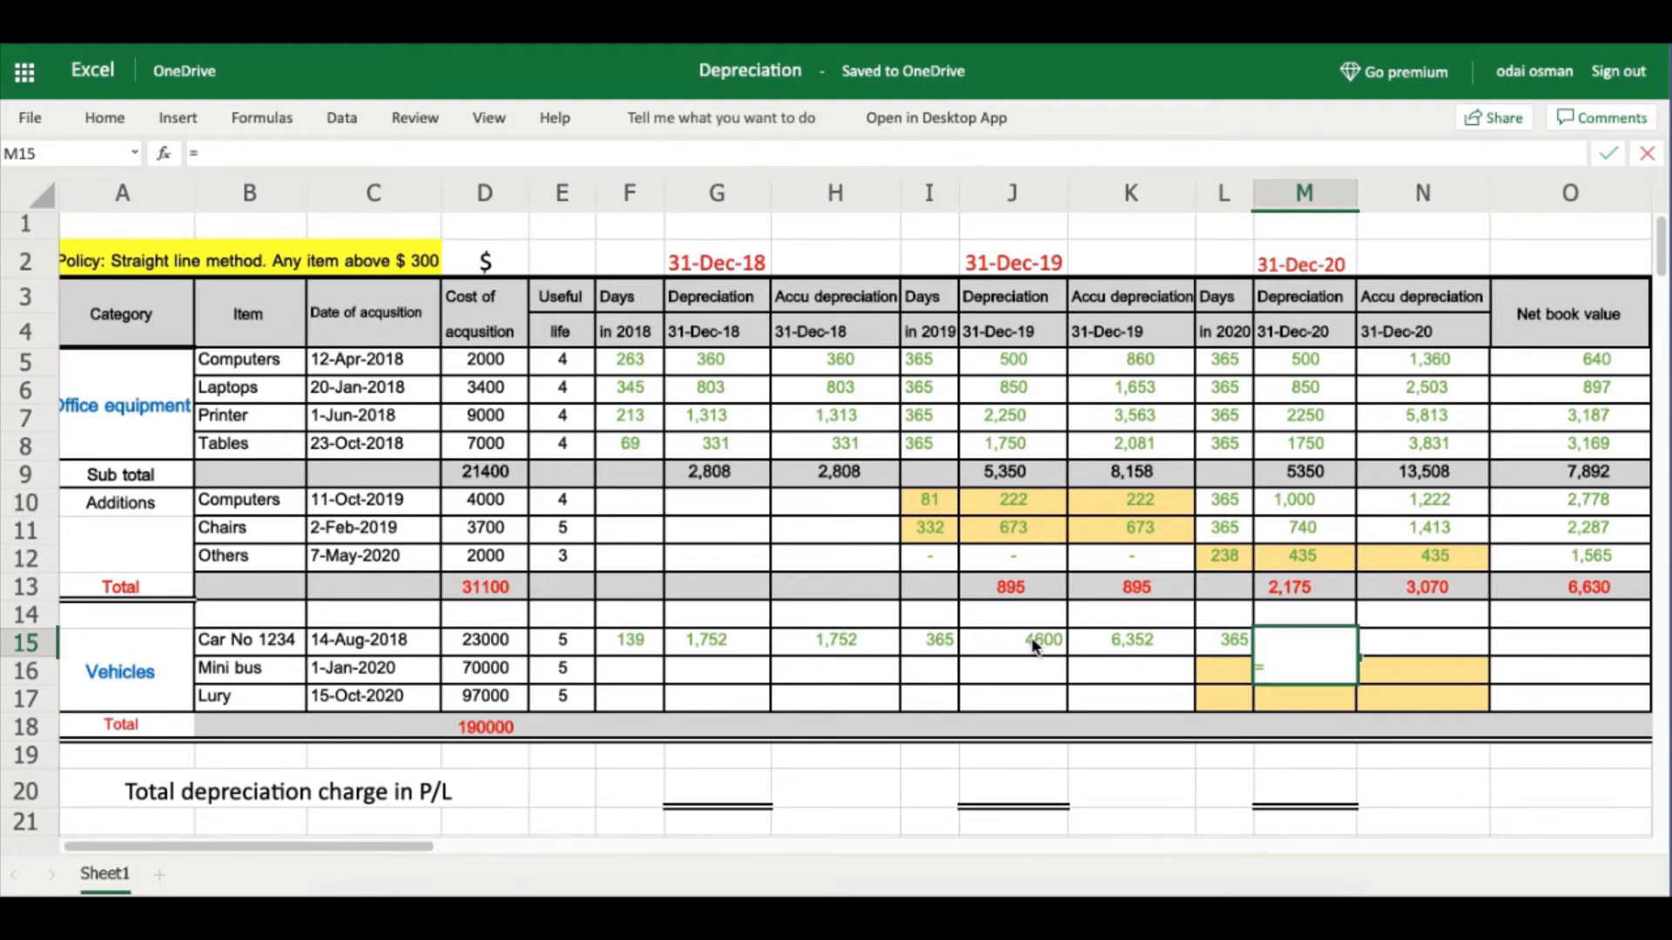
left_click(468, 645)
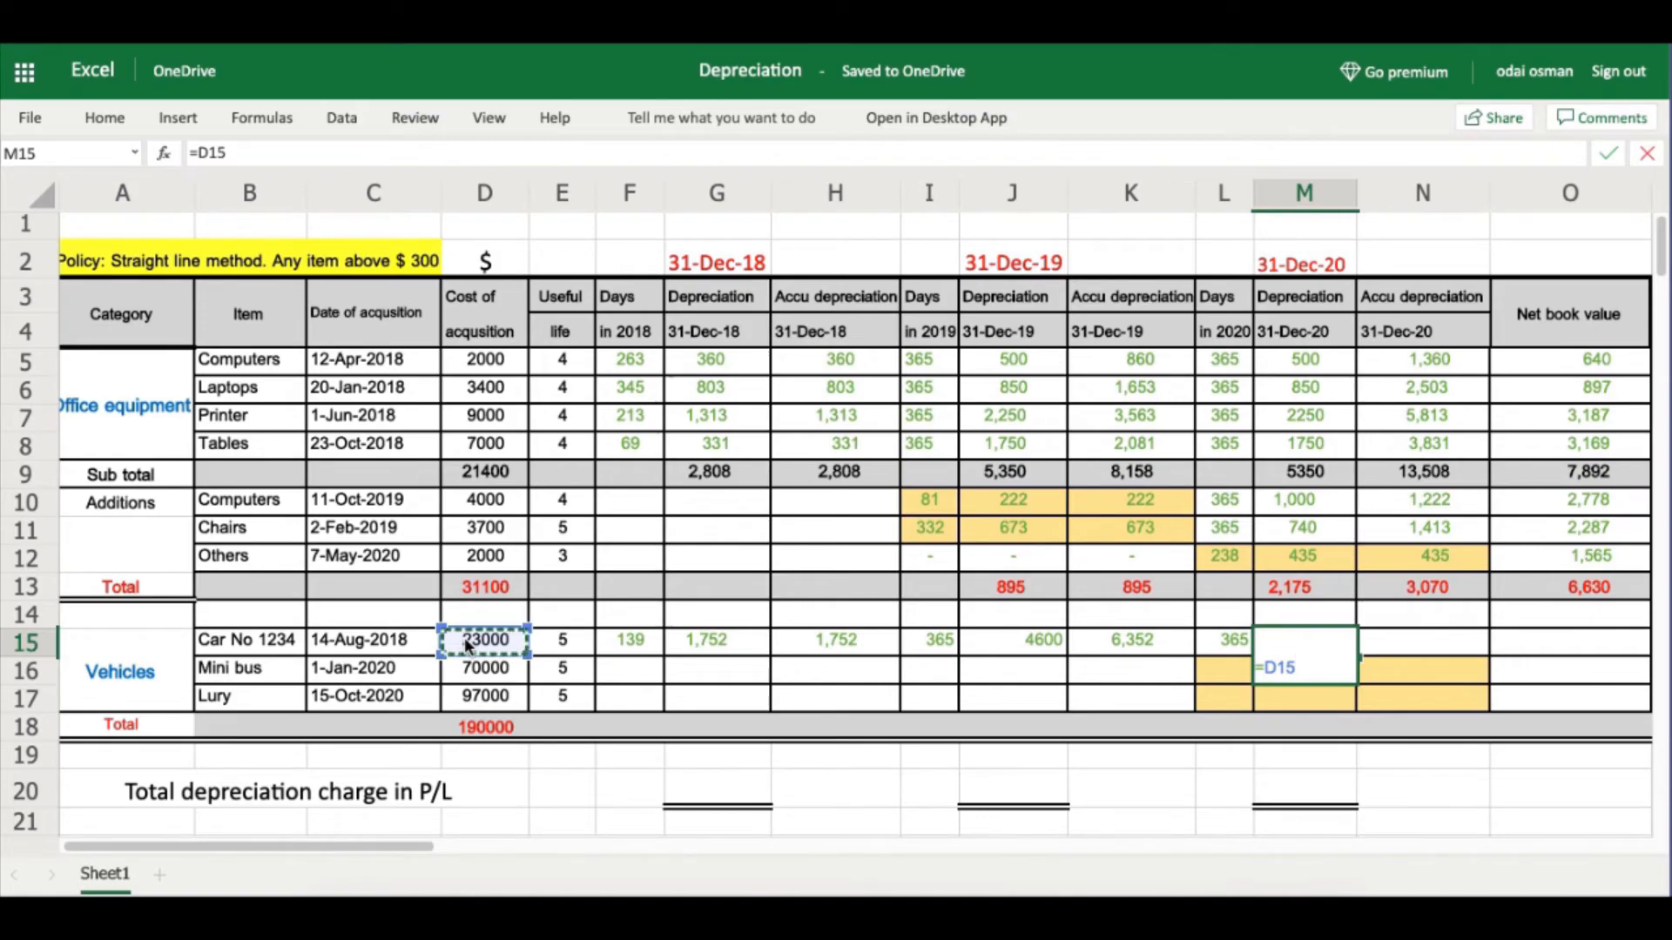
type("/")
left_click(563, 640)
key("Return")
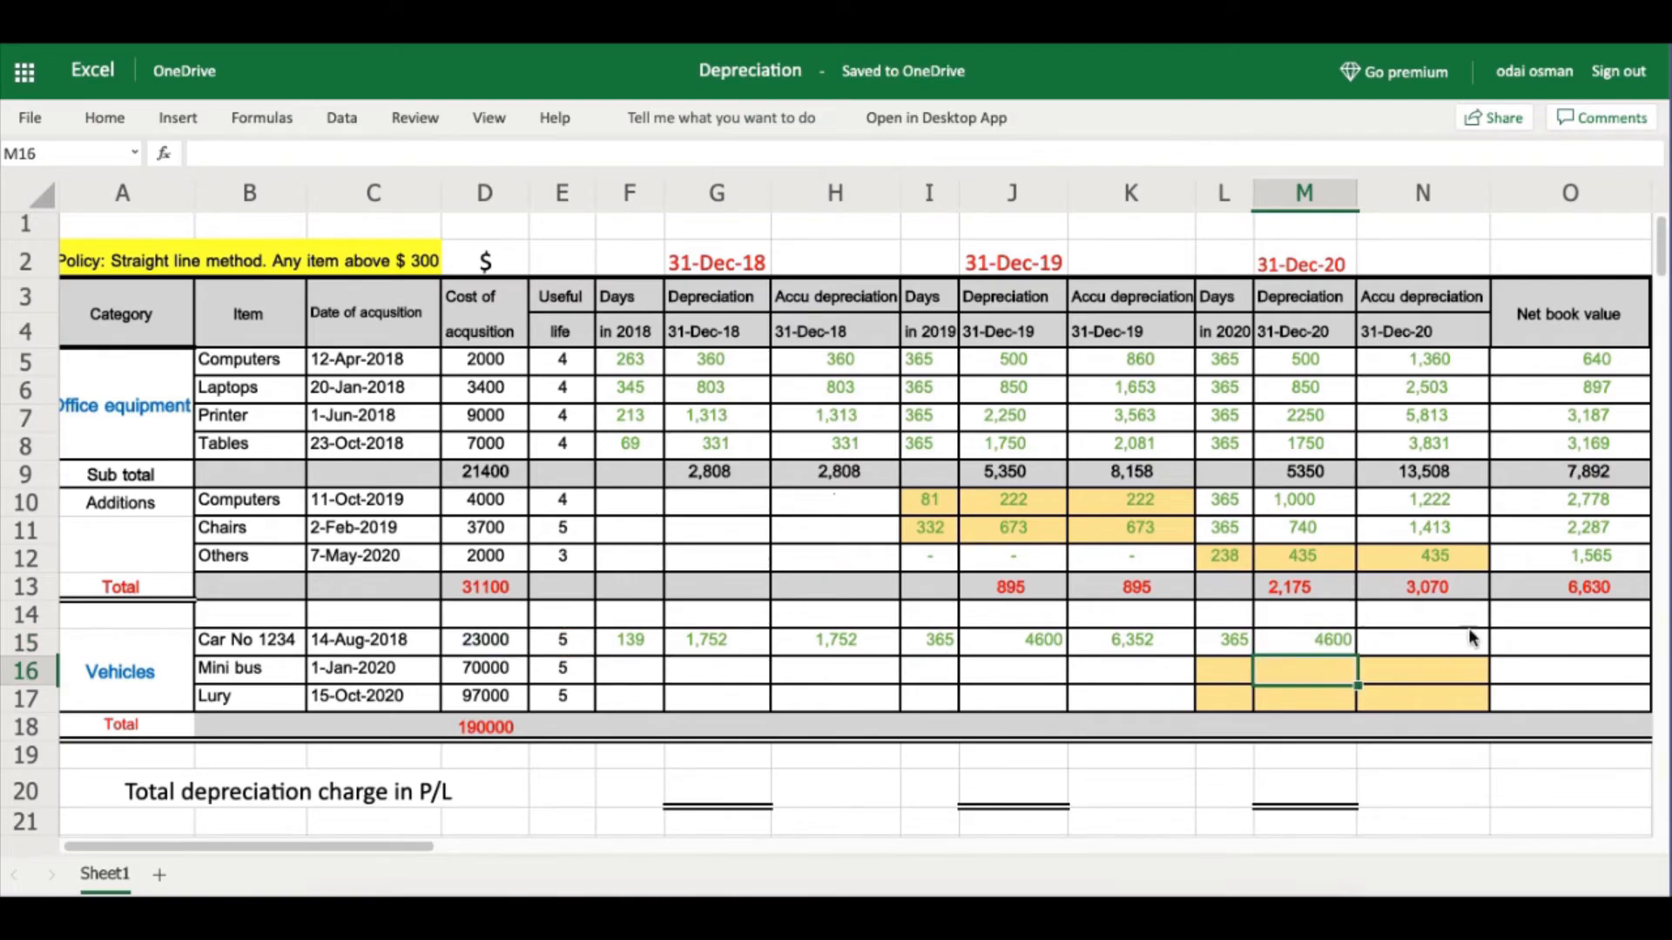
Calculate the car's 2020 accumulated depreciation in N15 with =K15+M15.
left_click(1429, 643)
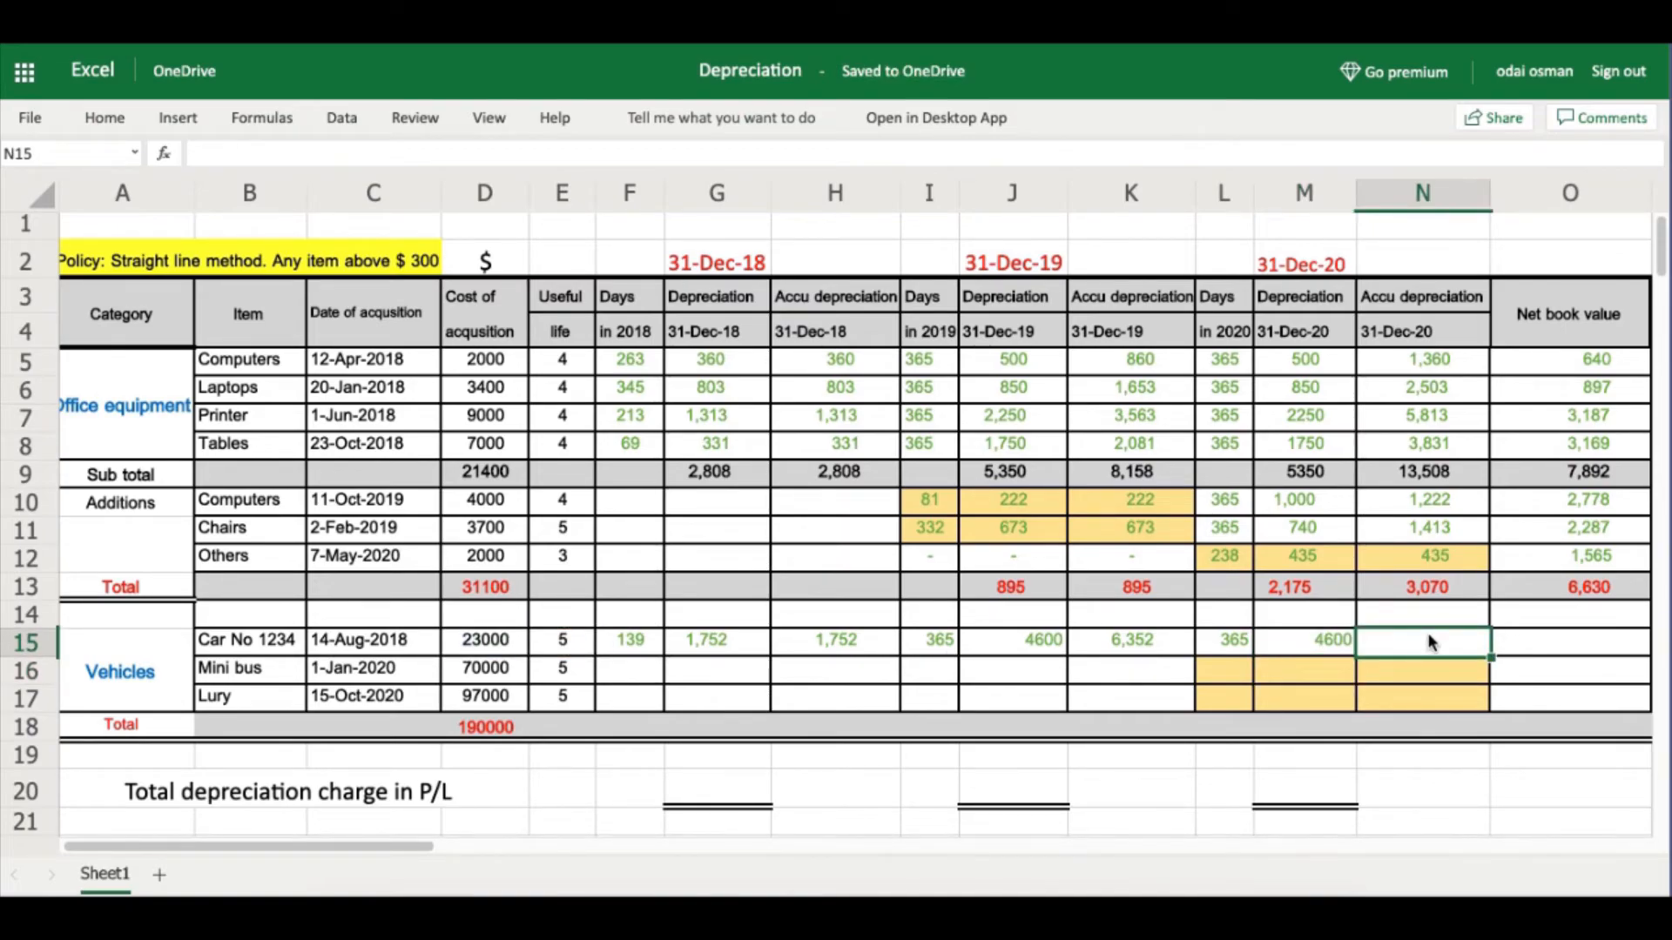
type("=")
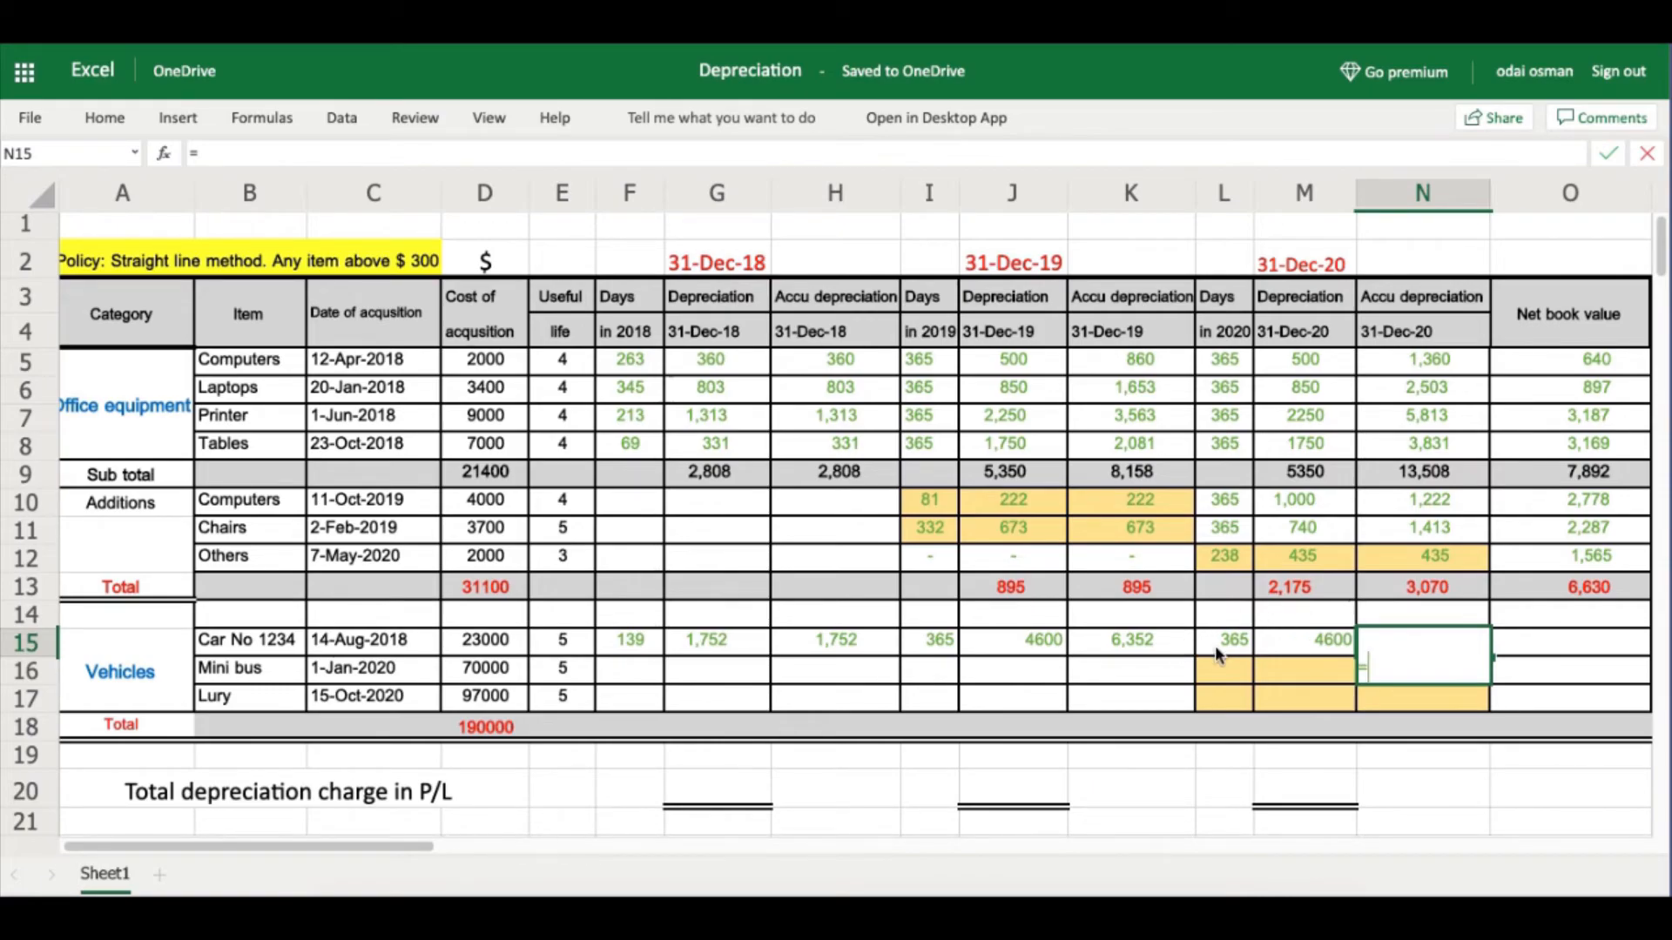
left_click(1120, 639)
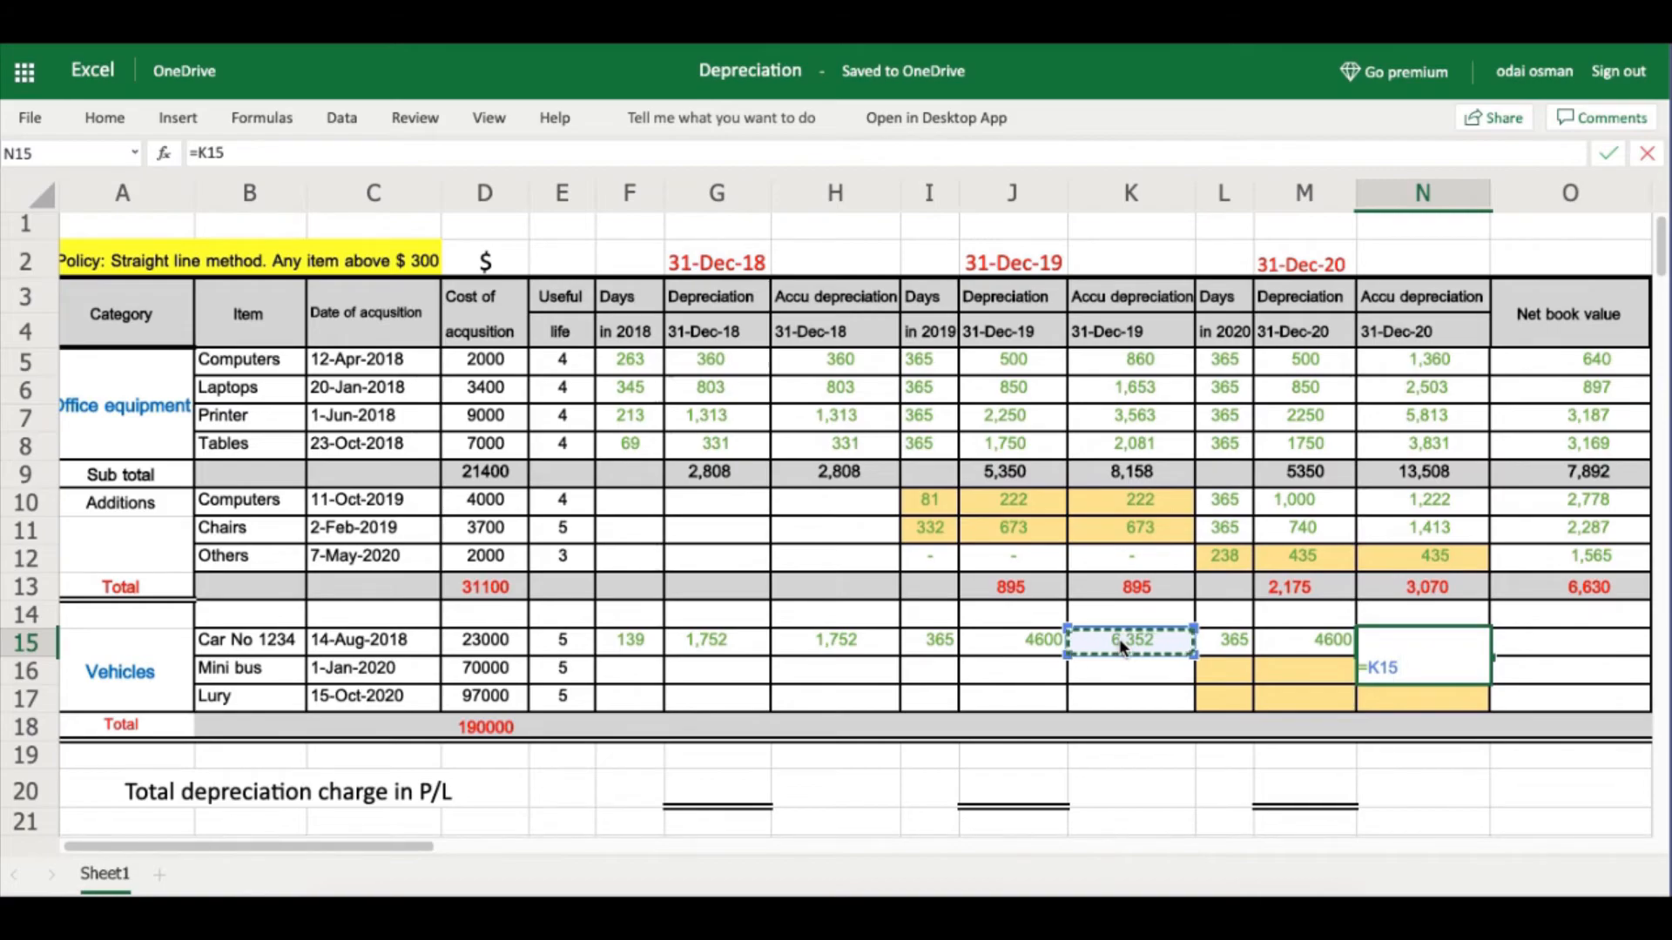
type("+")
left_click(1323, 644)
key("Return")
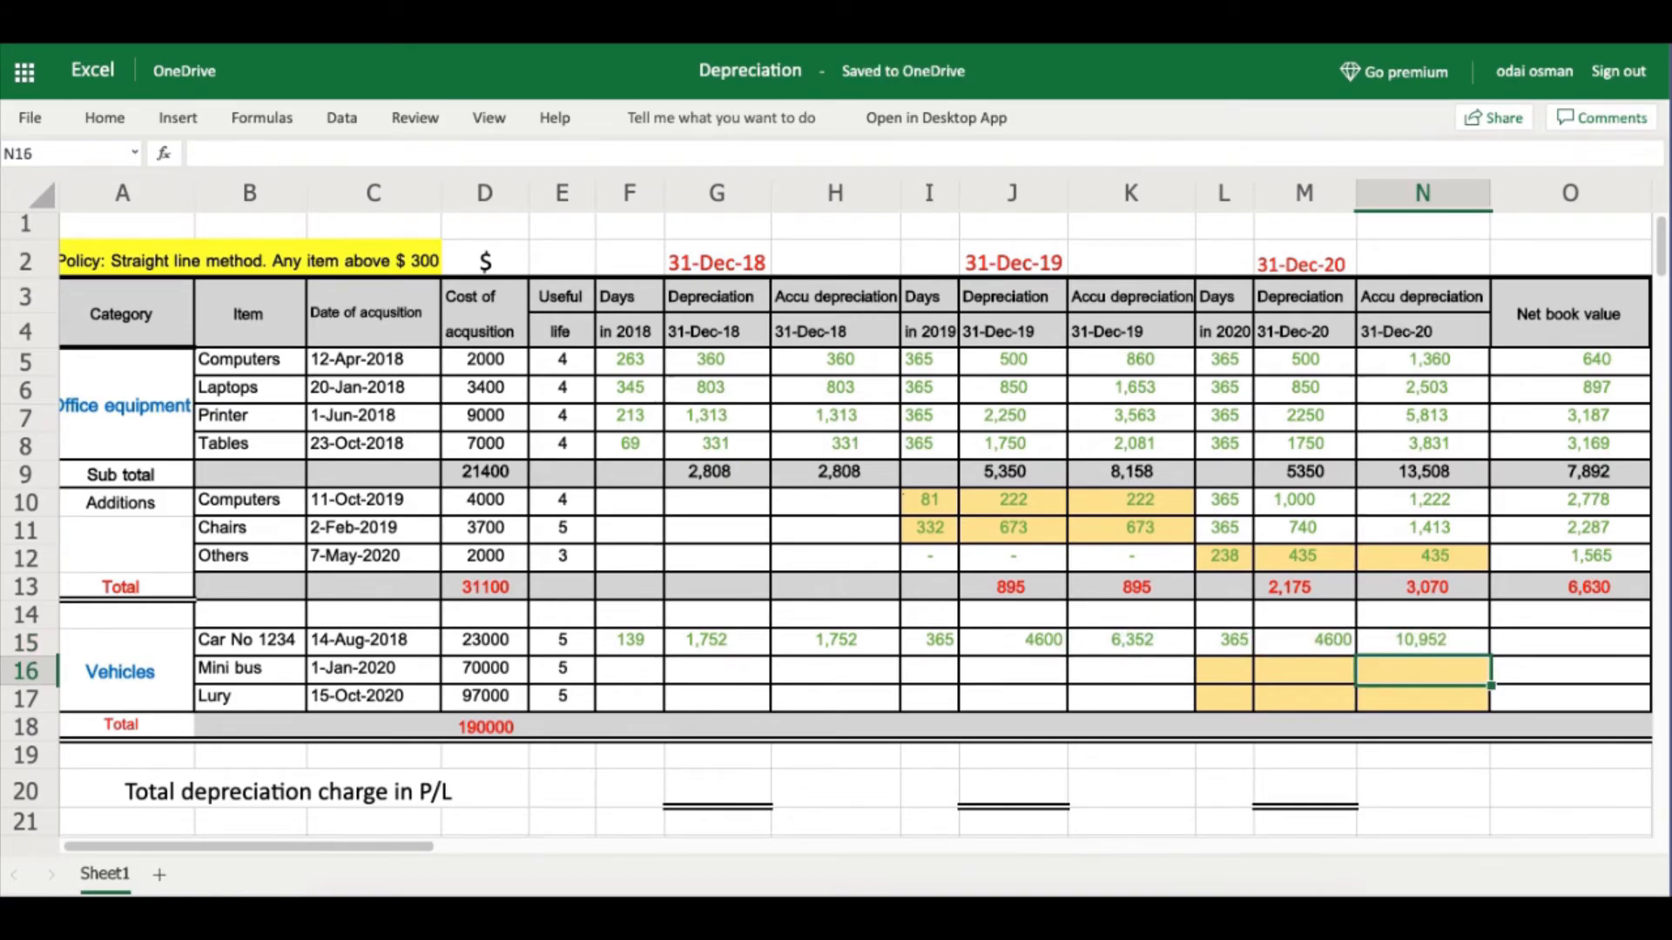
left_click(1414, 642)
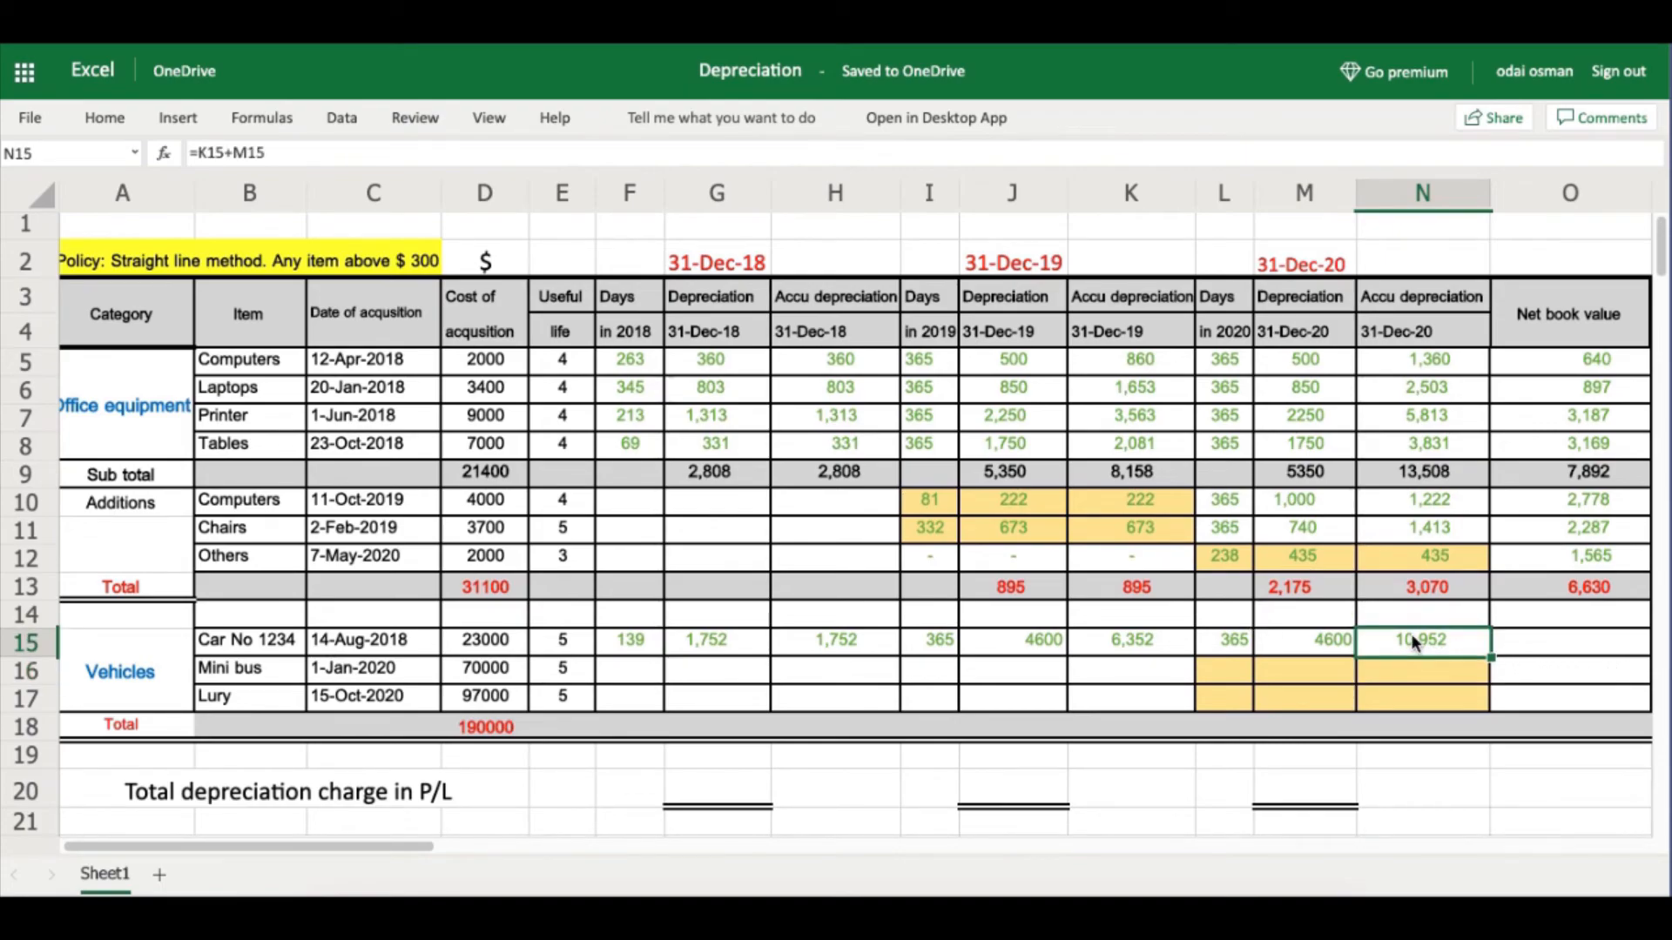
Calculate the car's net book value in O15 with =D15-N15.
left_click(1576, 644)
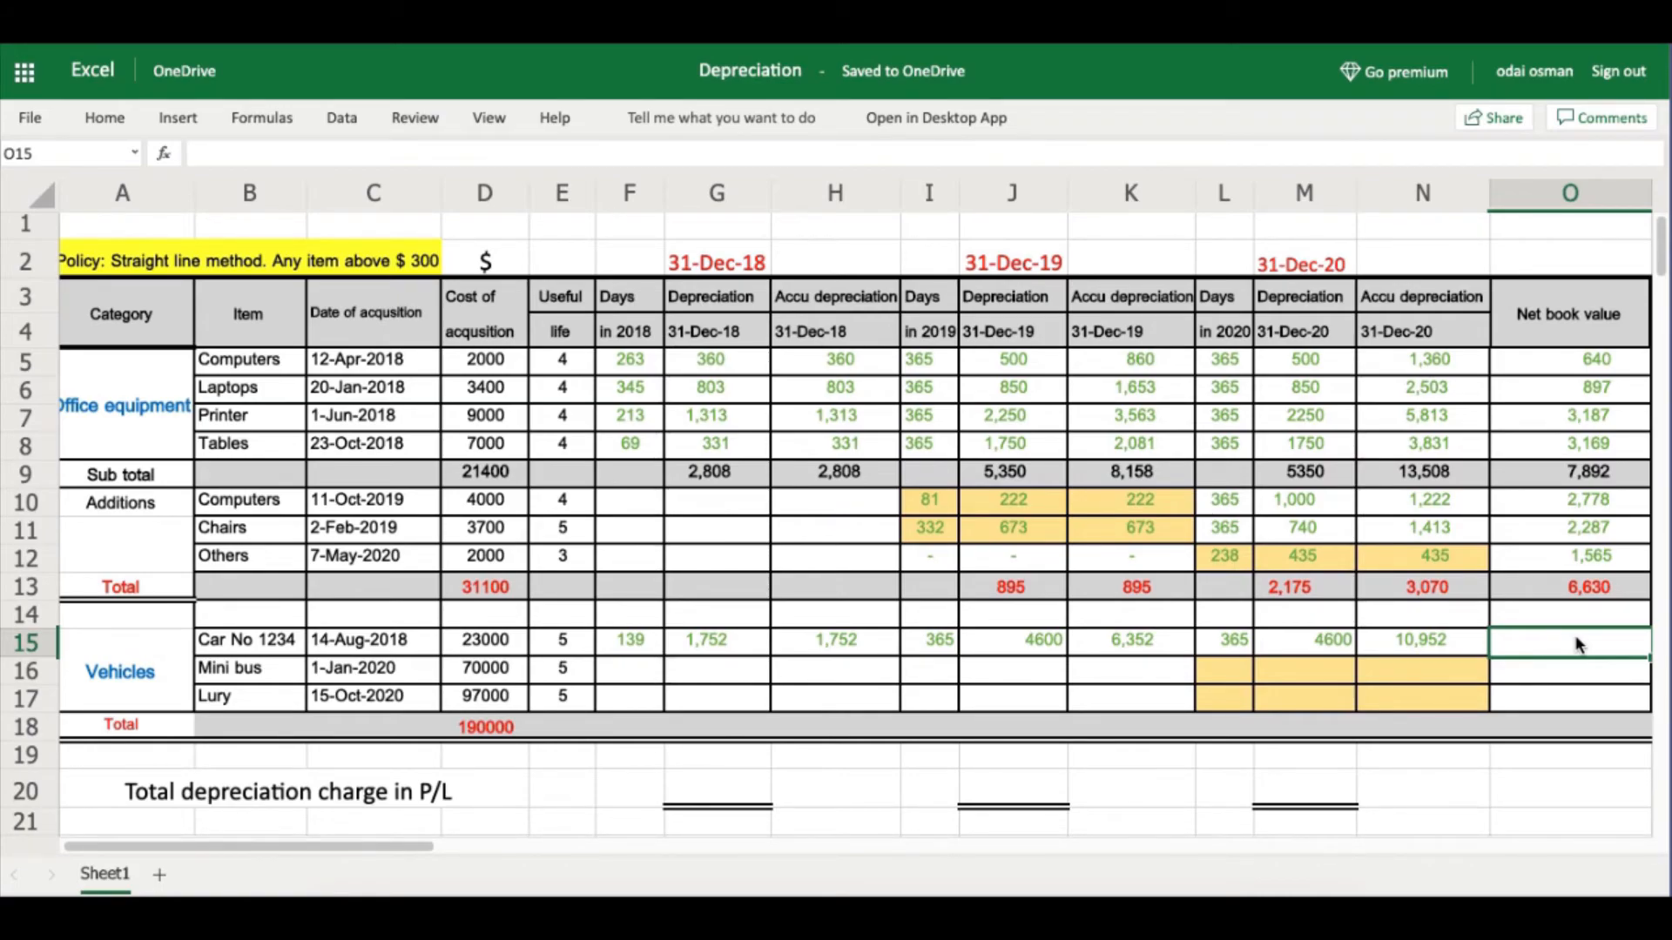
type("=")
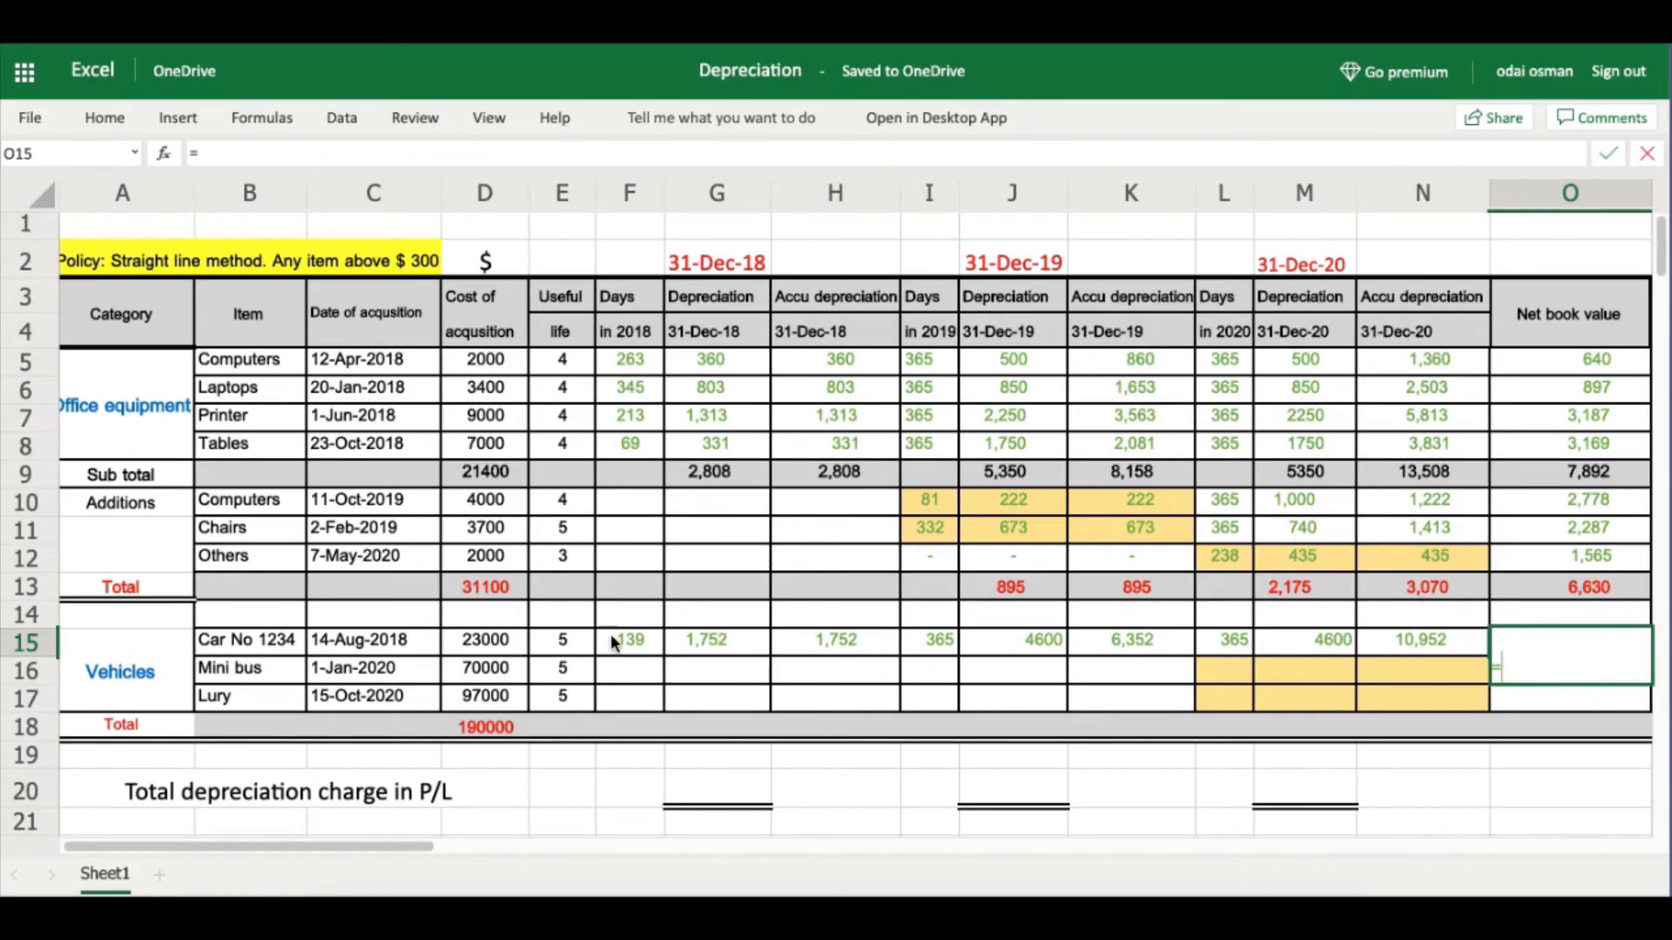
left_click(475, 643)
type("-")
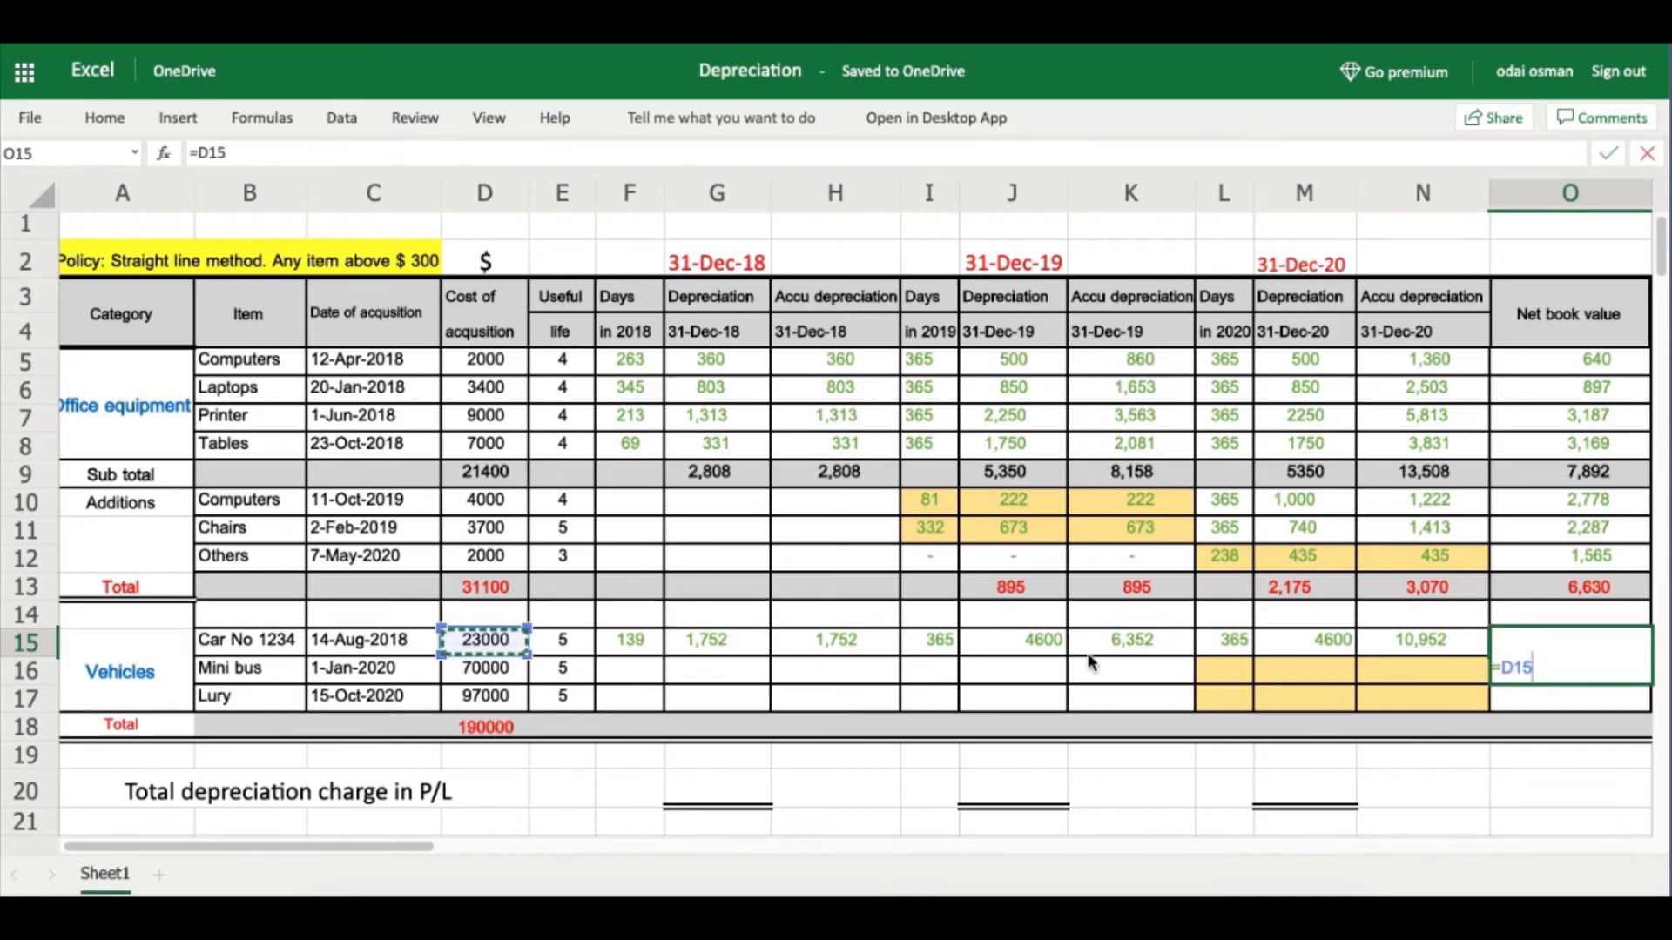
left_click(1398, 642)
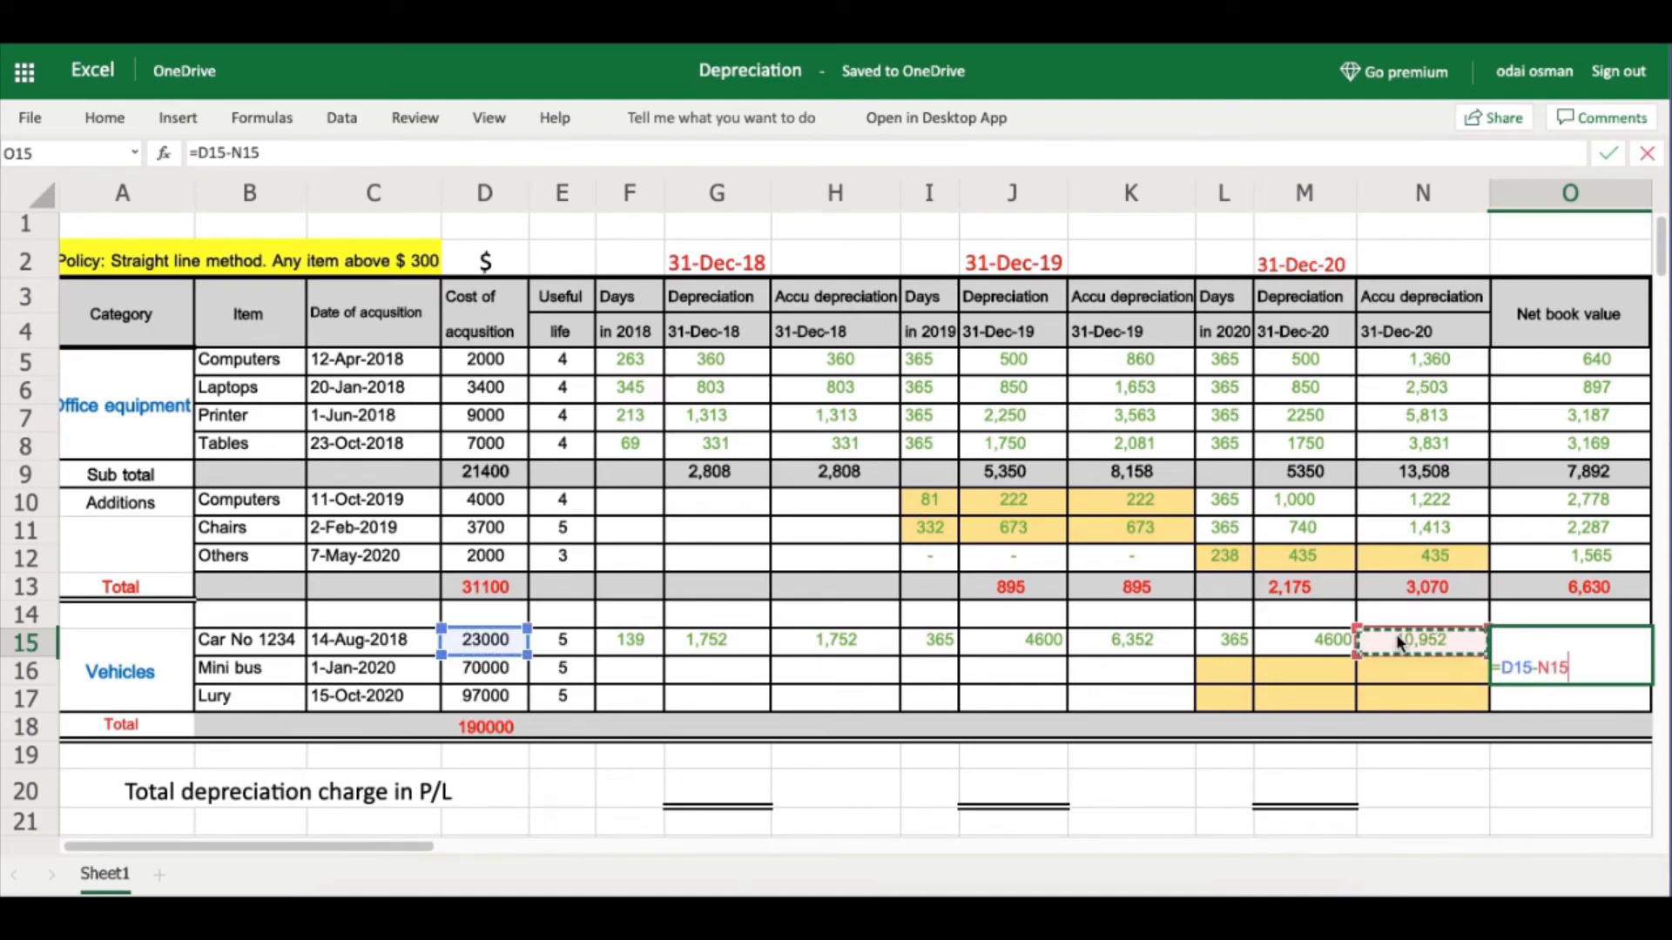
key("Return")
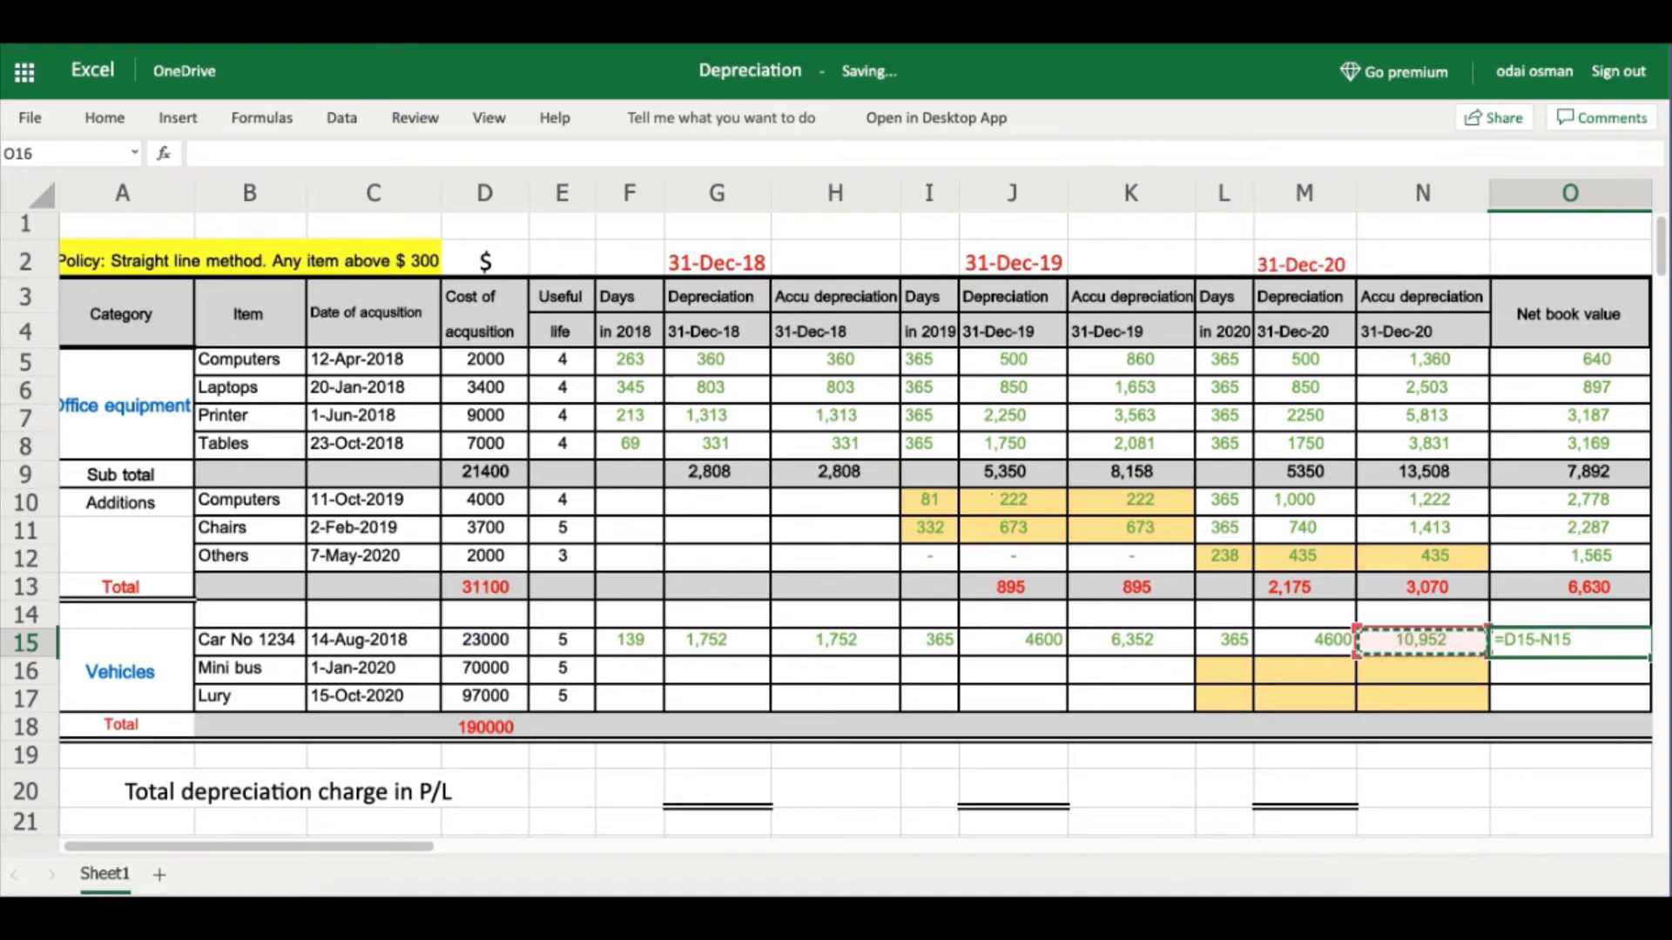
Calculate the mini bus's days in 2020 in L16 with =$M$2-C16 and fill the formula down to L17 for the Lury.
left_click(1224, 670)
type("=$")
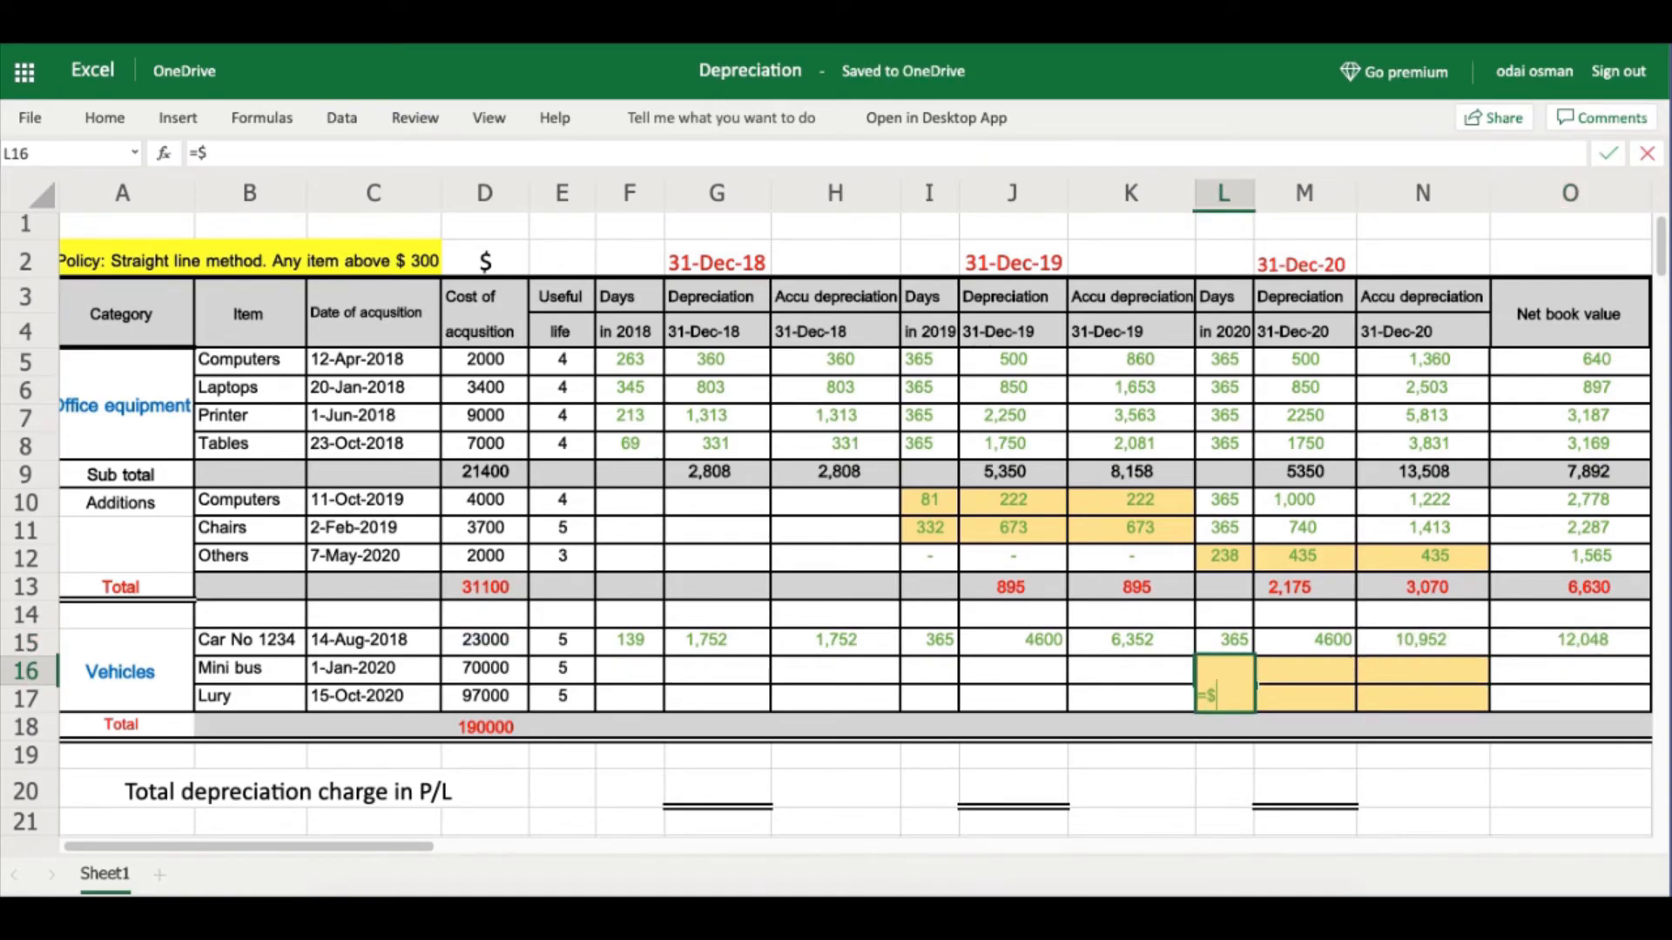
type("M$")
type("2-")
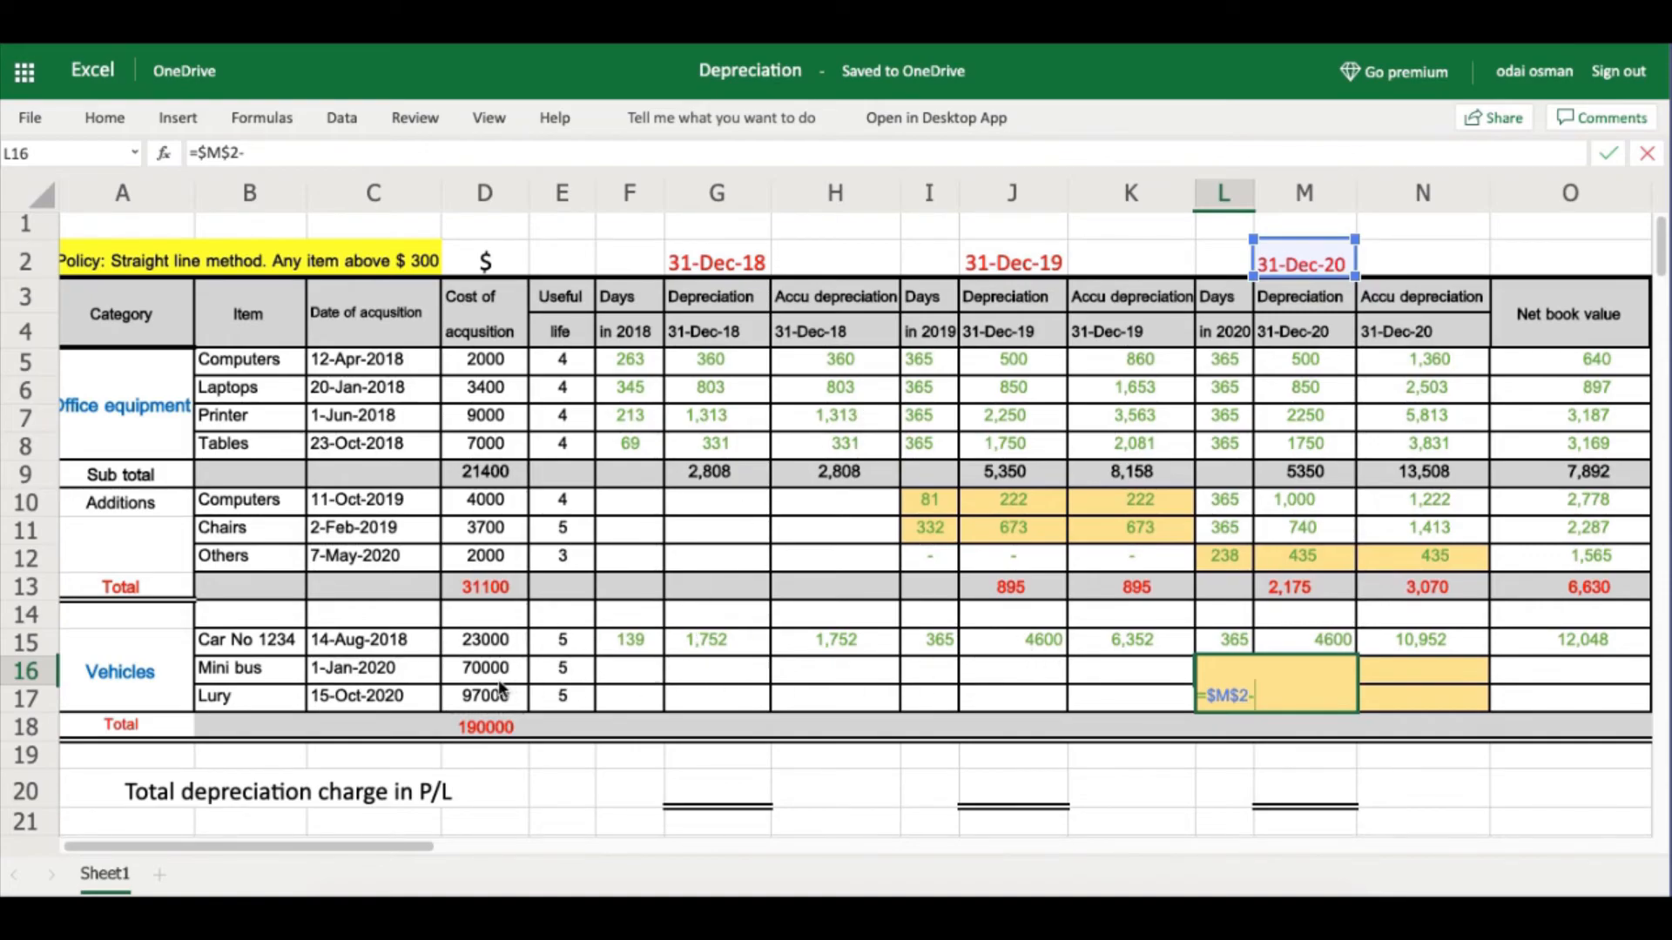
left_click(339, 670)
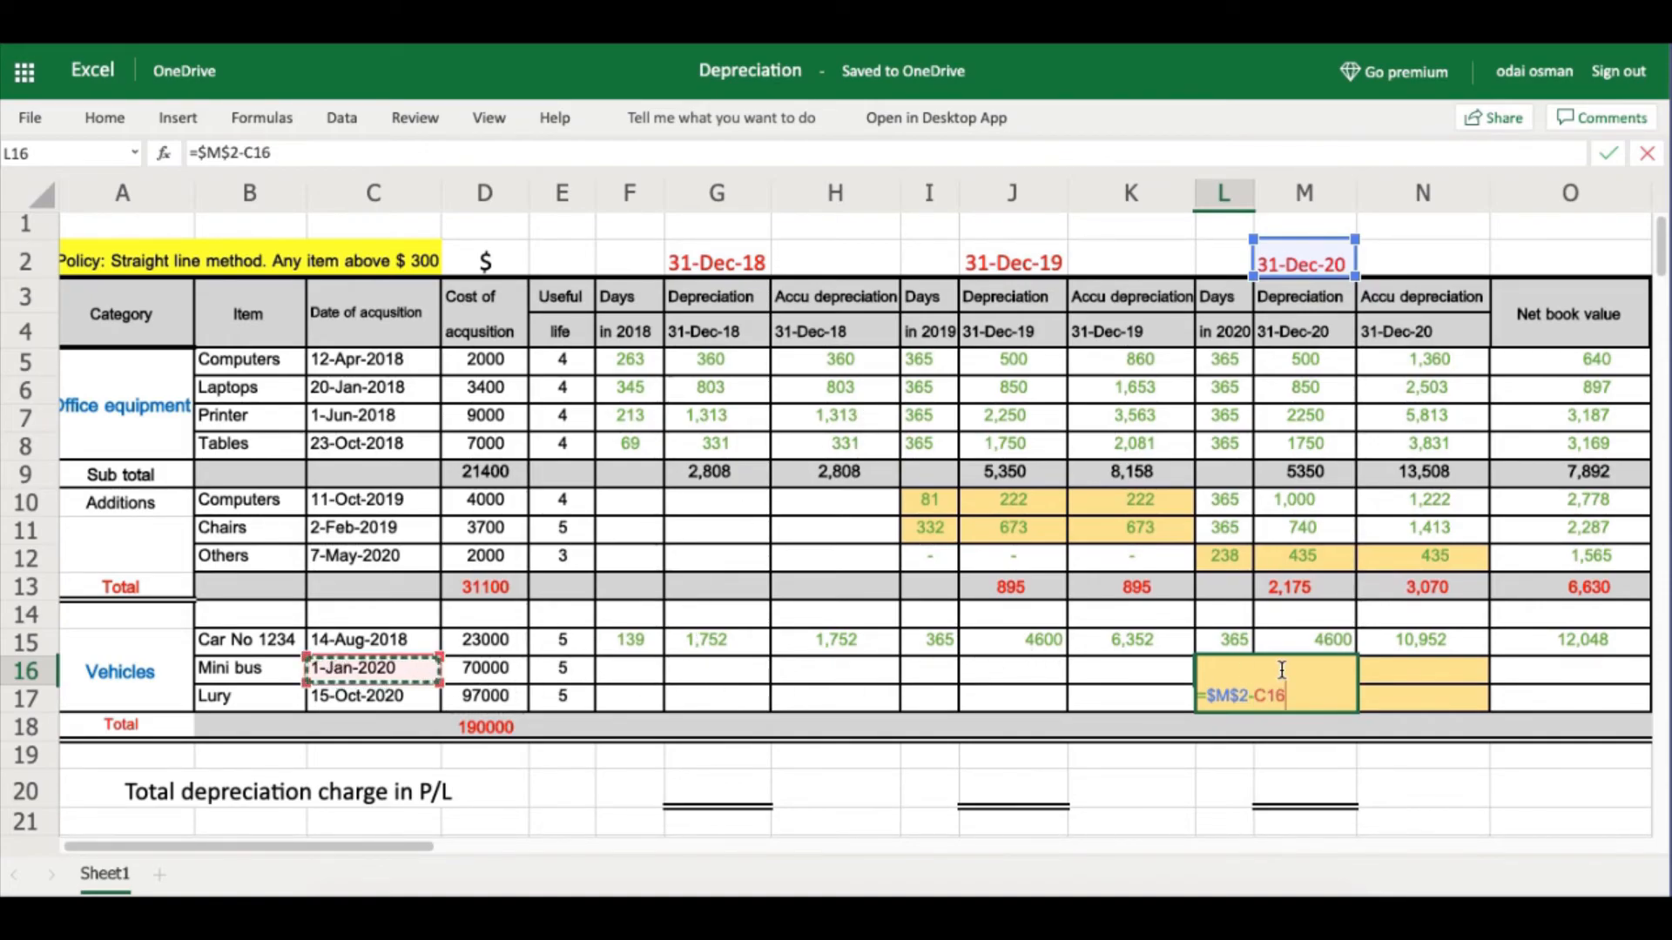
key("Return")
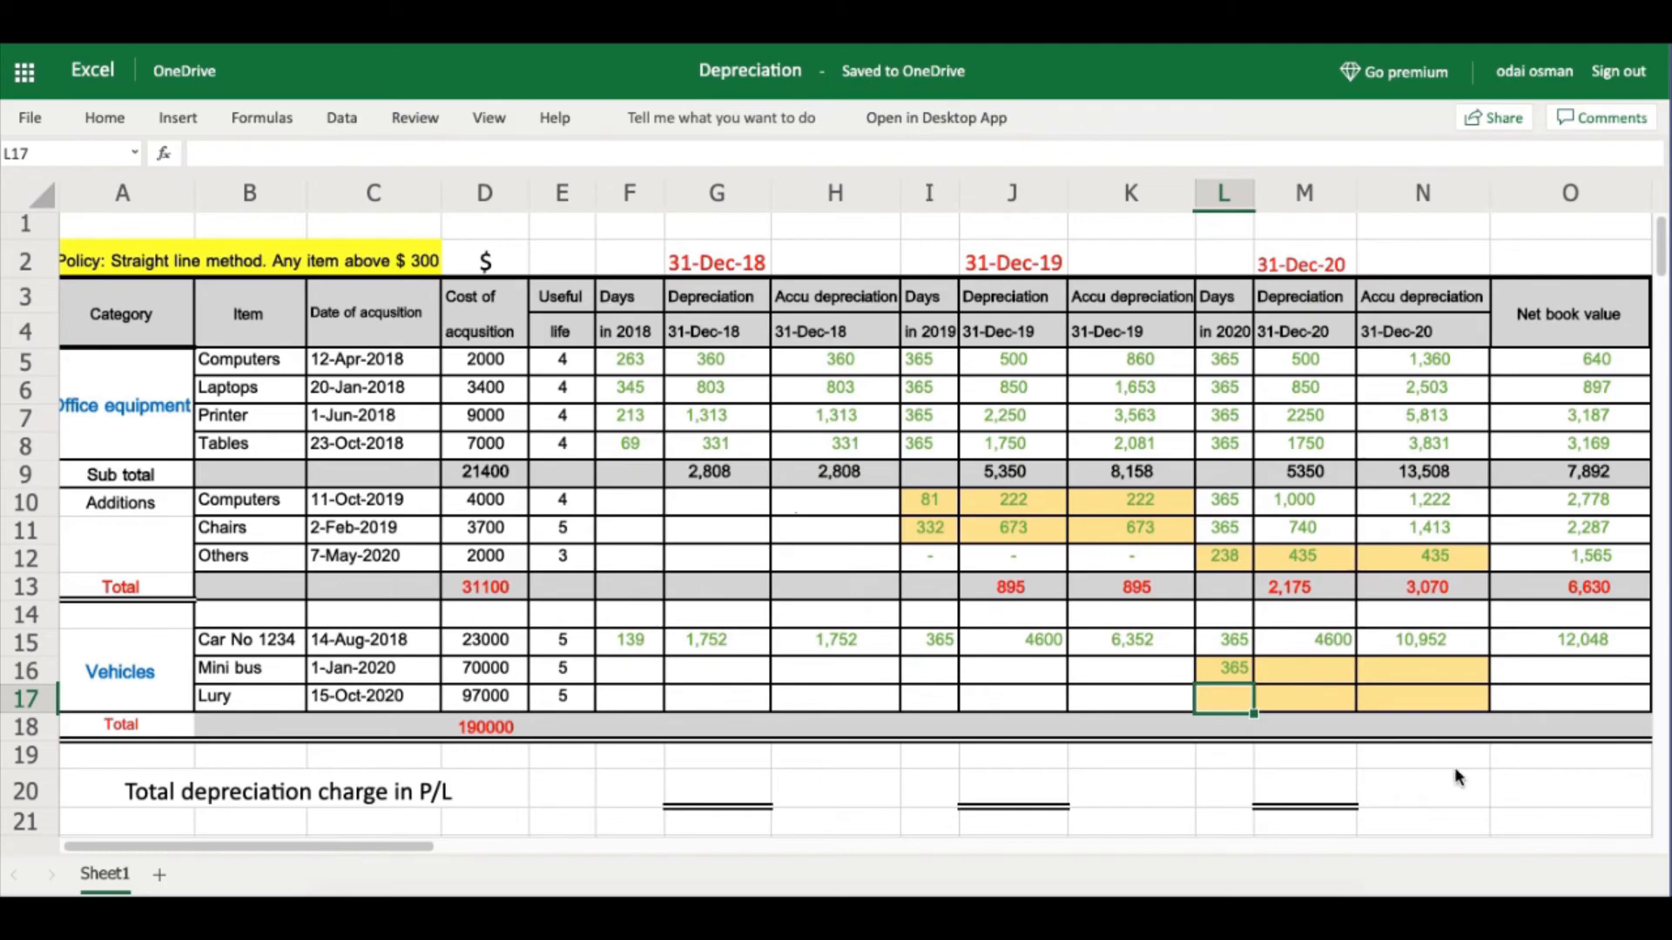
left_click_drag(1233, 662, 1251, 703)
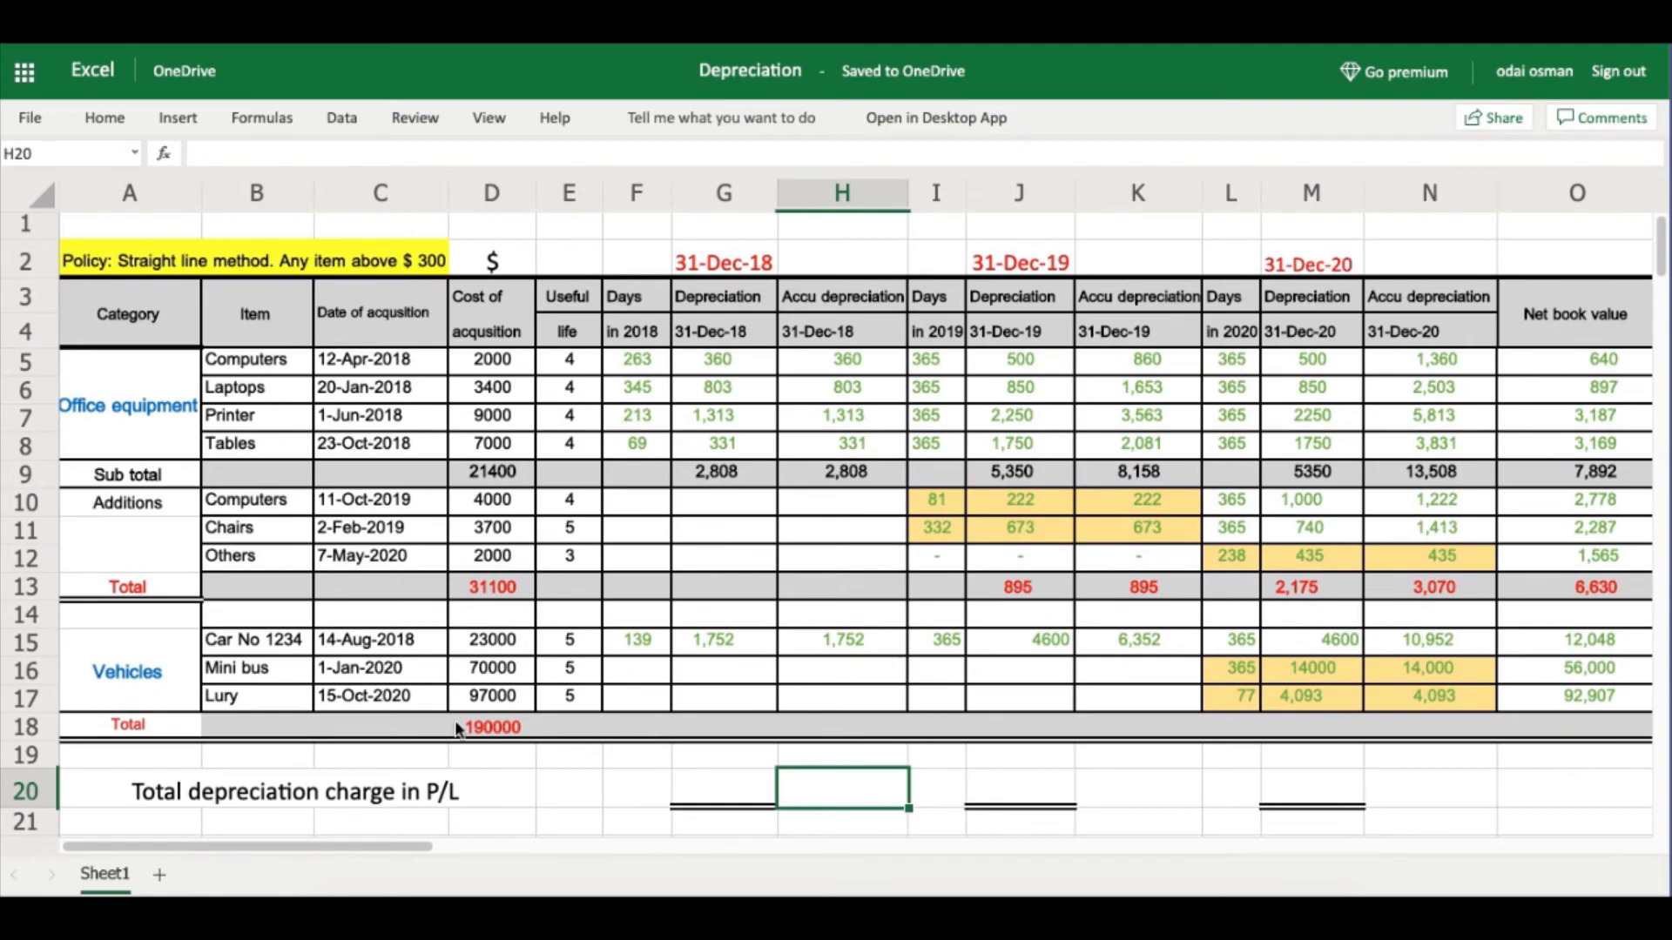
Total the vehicles' 2018 depreciation in G18 with a SUM of G15:G17.
left_click(527, 730)
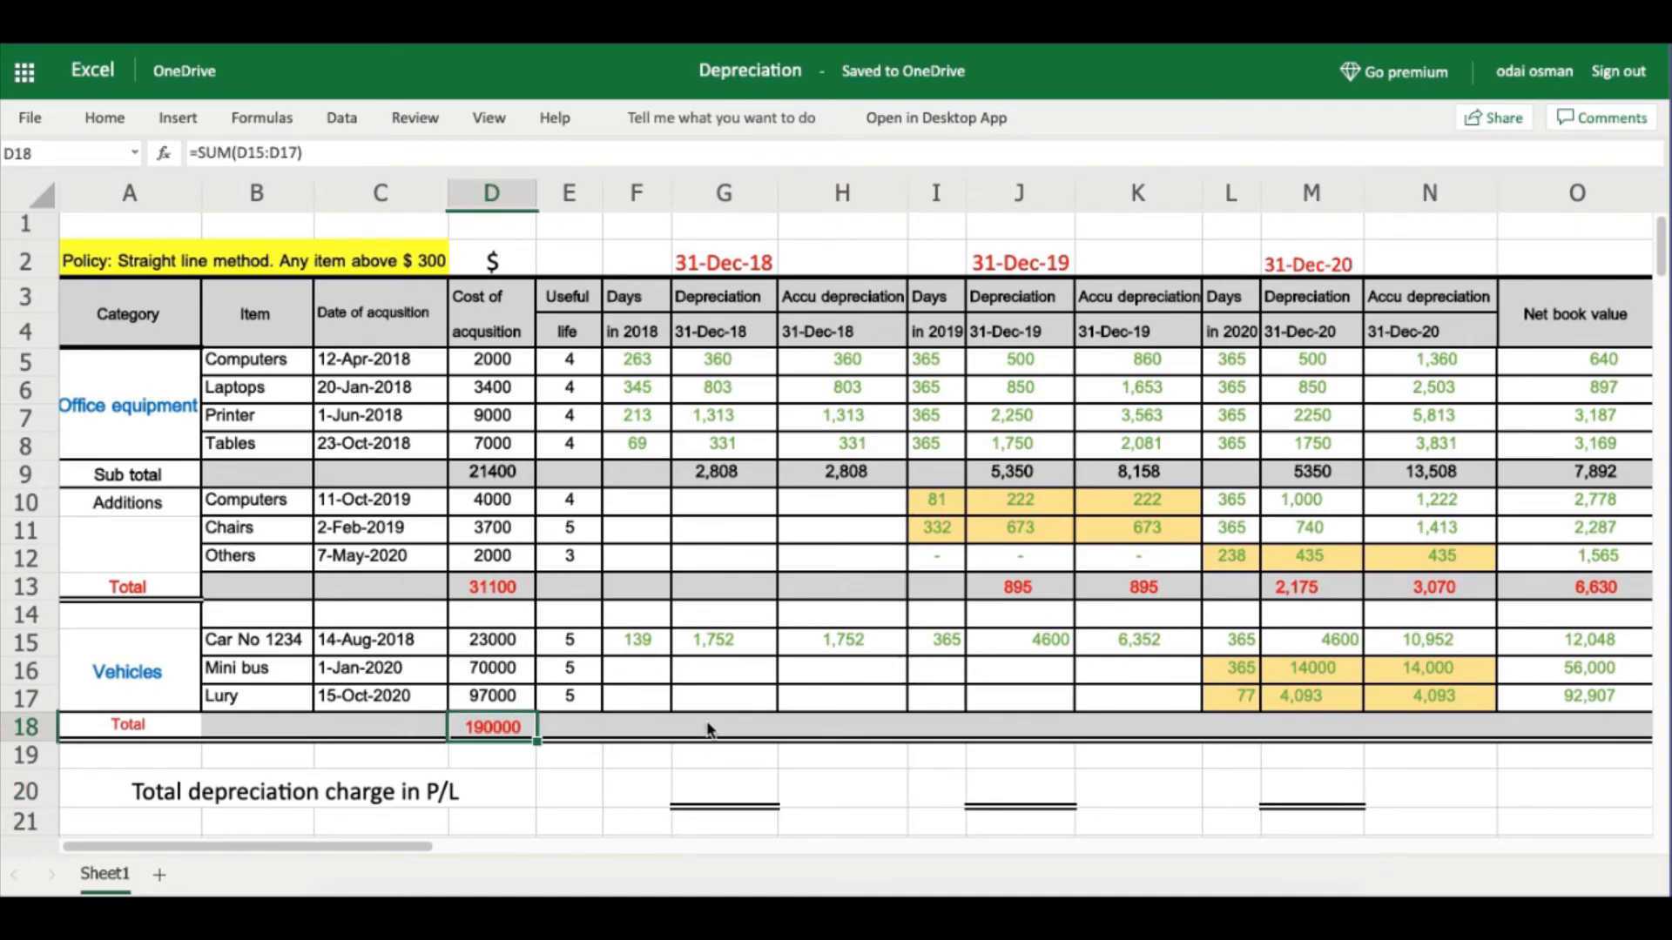
left_click(732, 729)
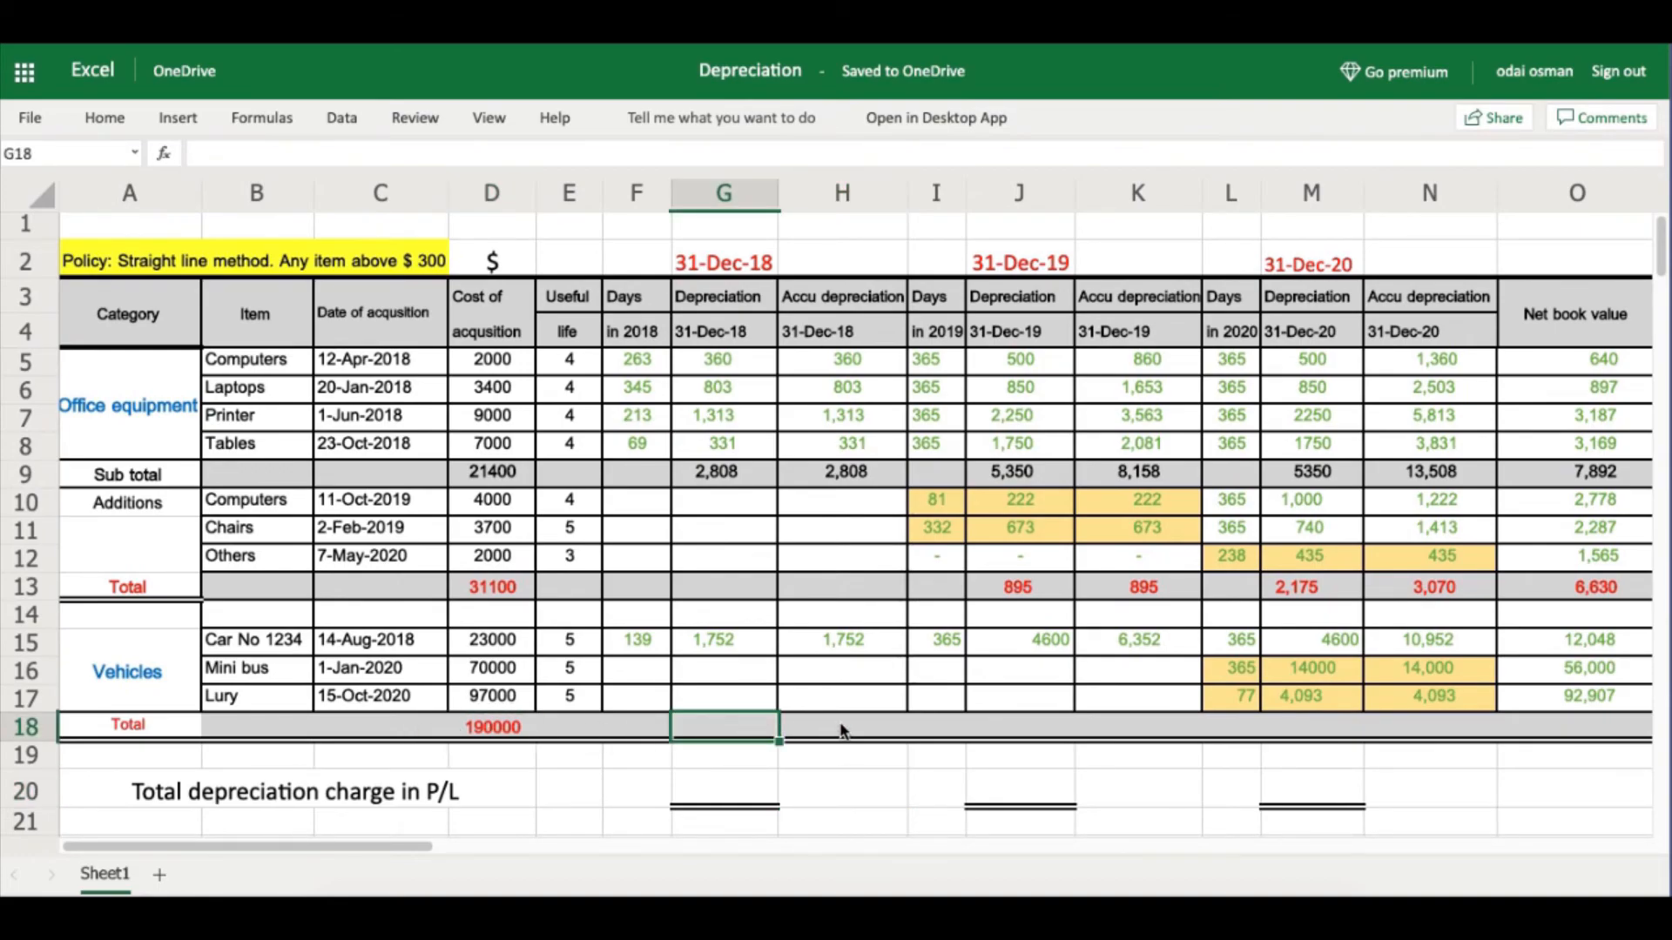
type("=su")
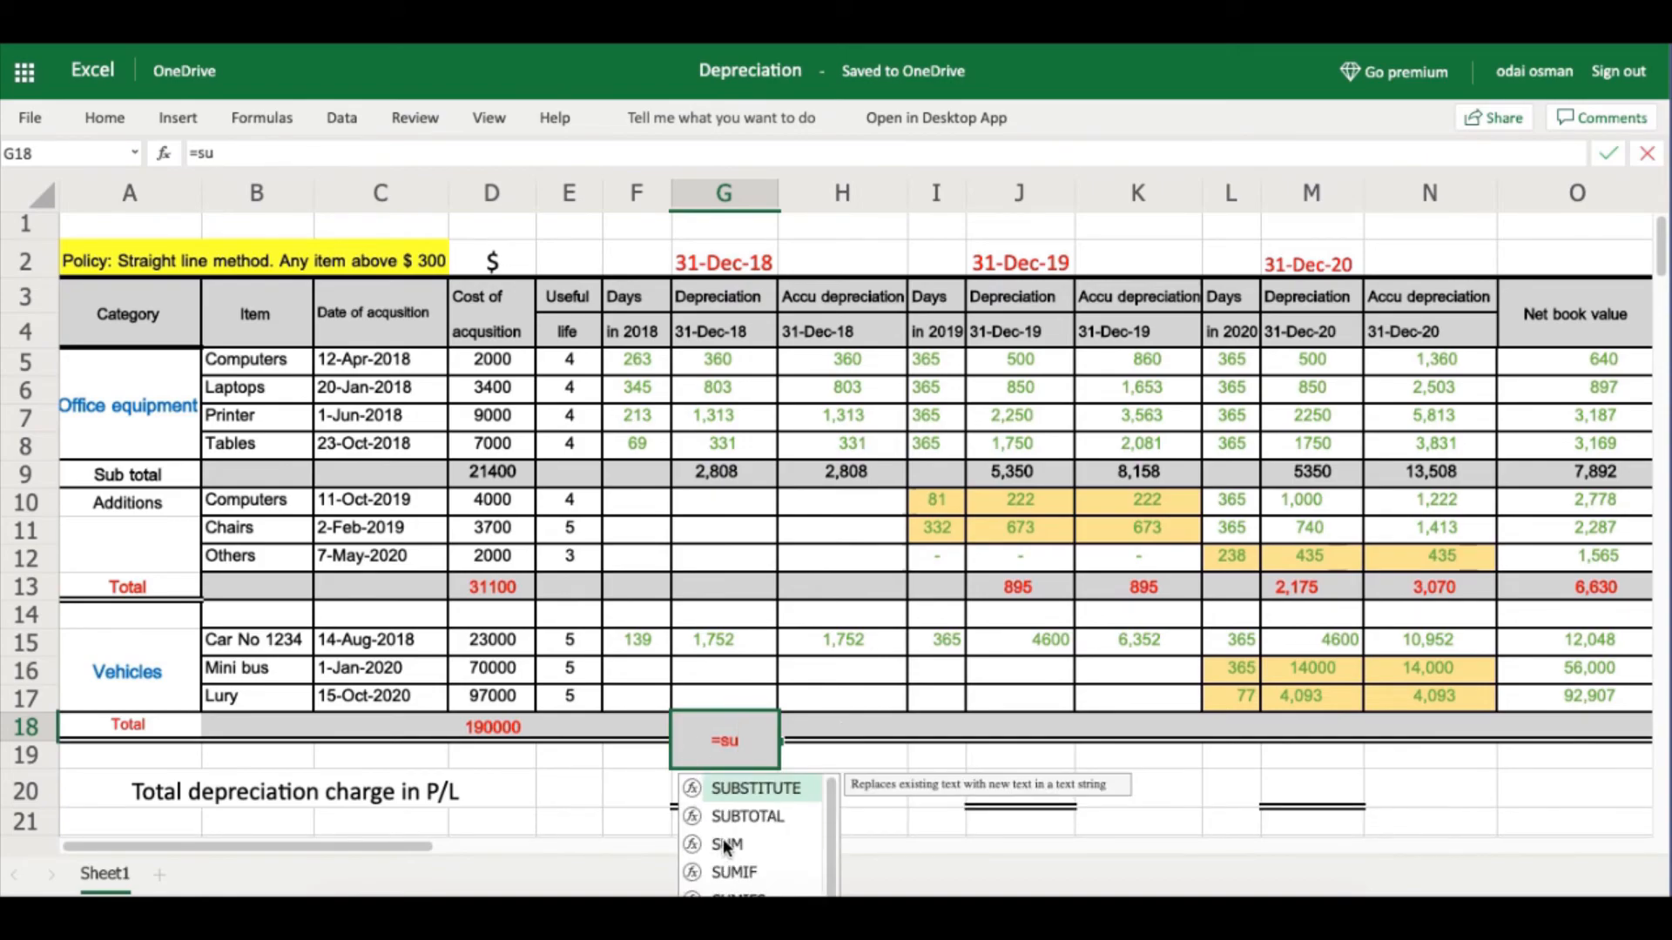
double_click(725, 845)
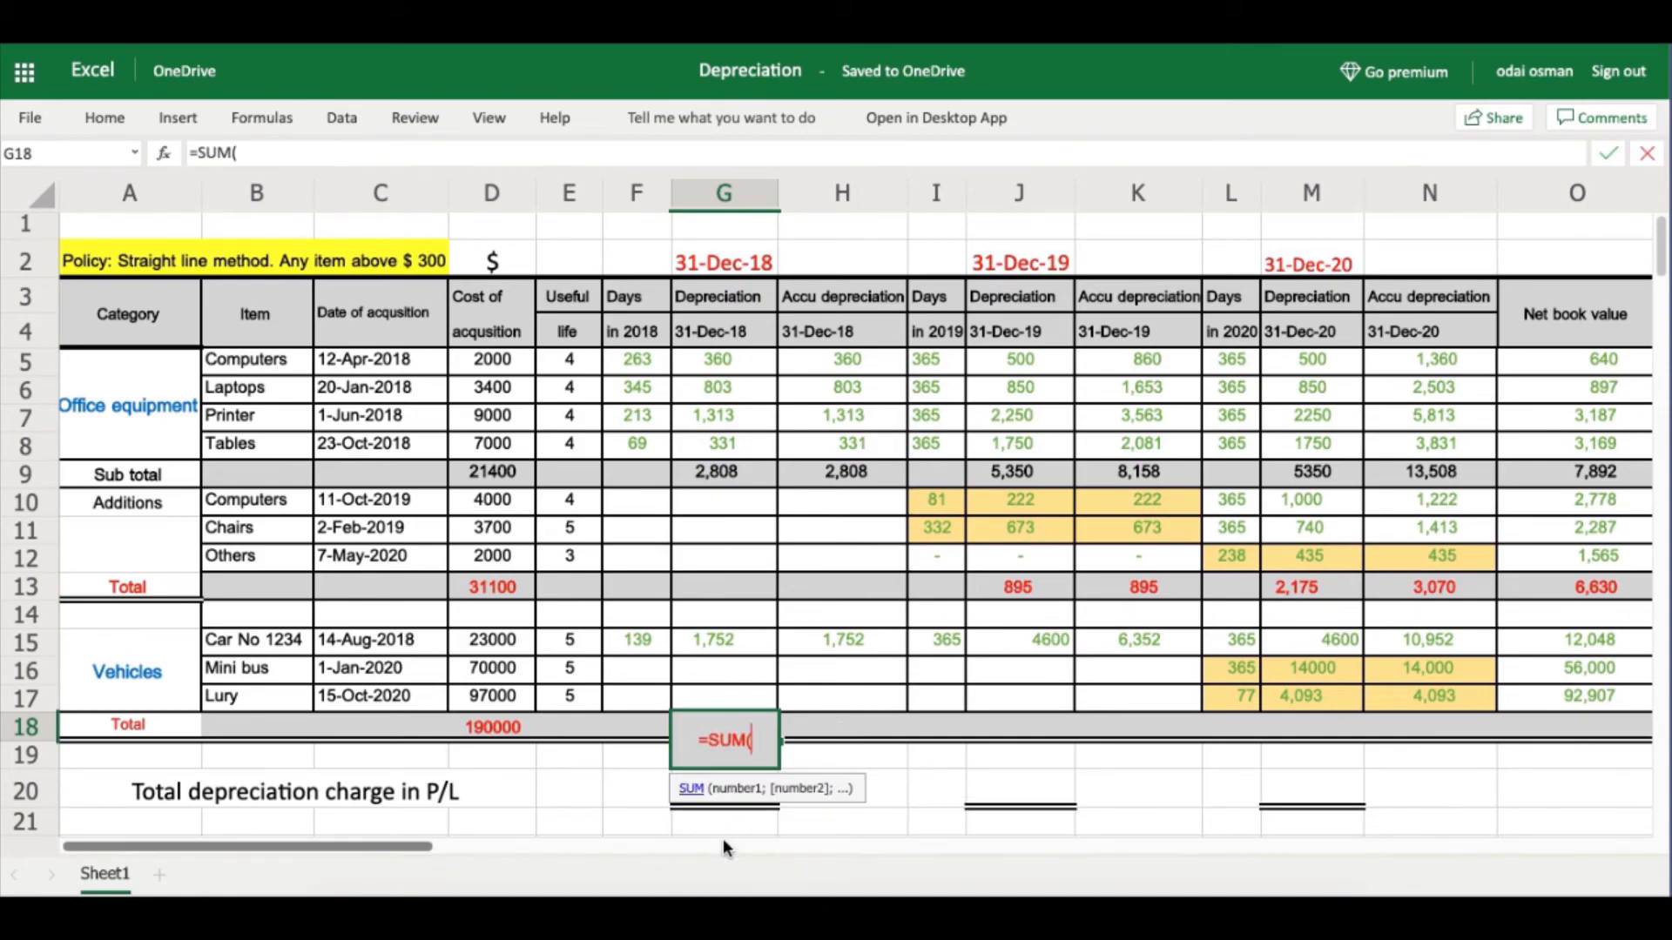
left_click_drag(701, 655, 710, 698)
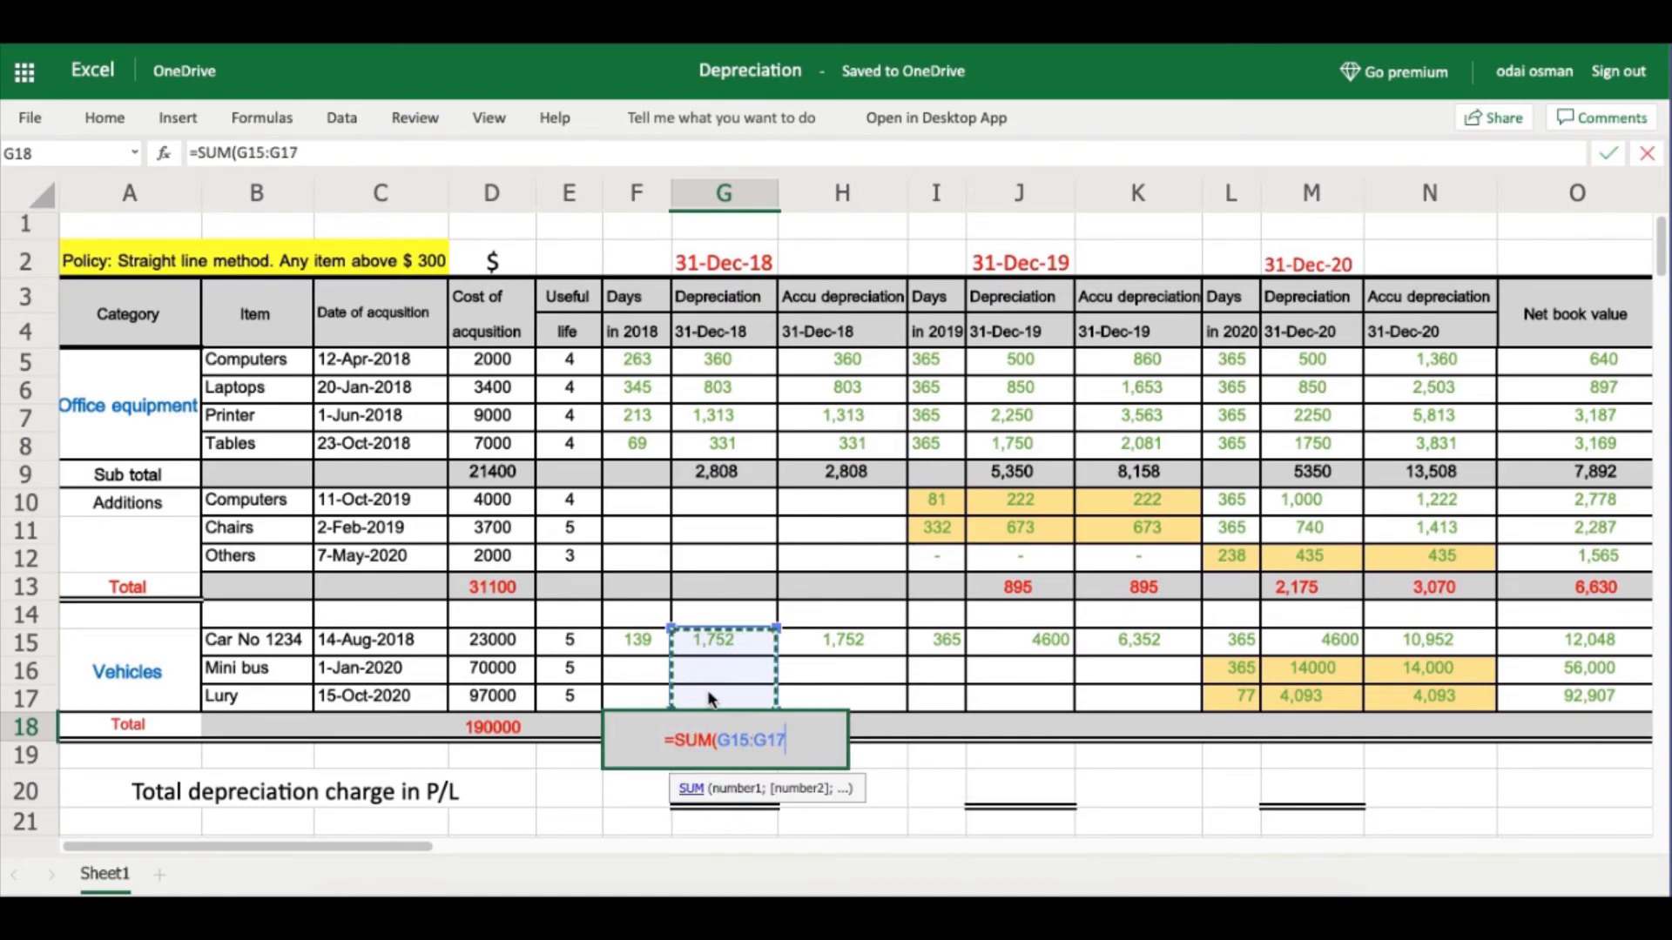
key("Return")
left_click(810, 801)
left_click(879, 717)
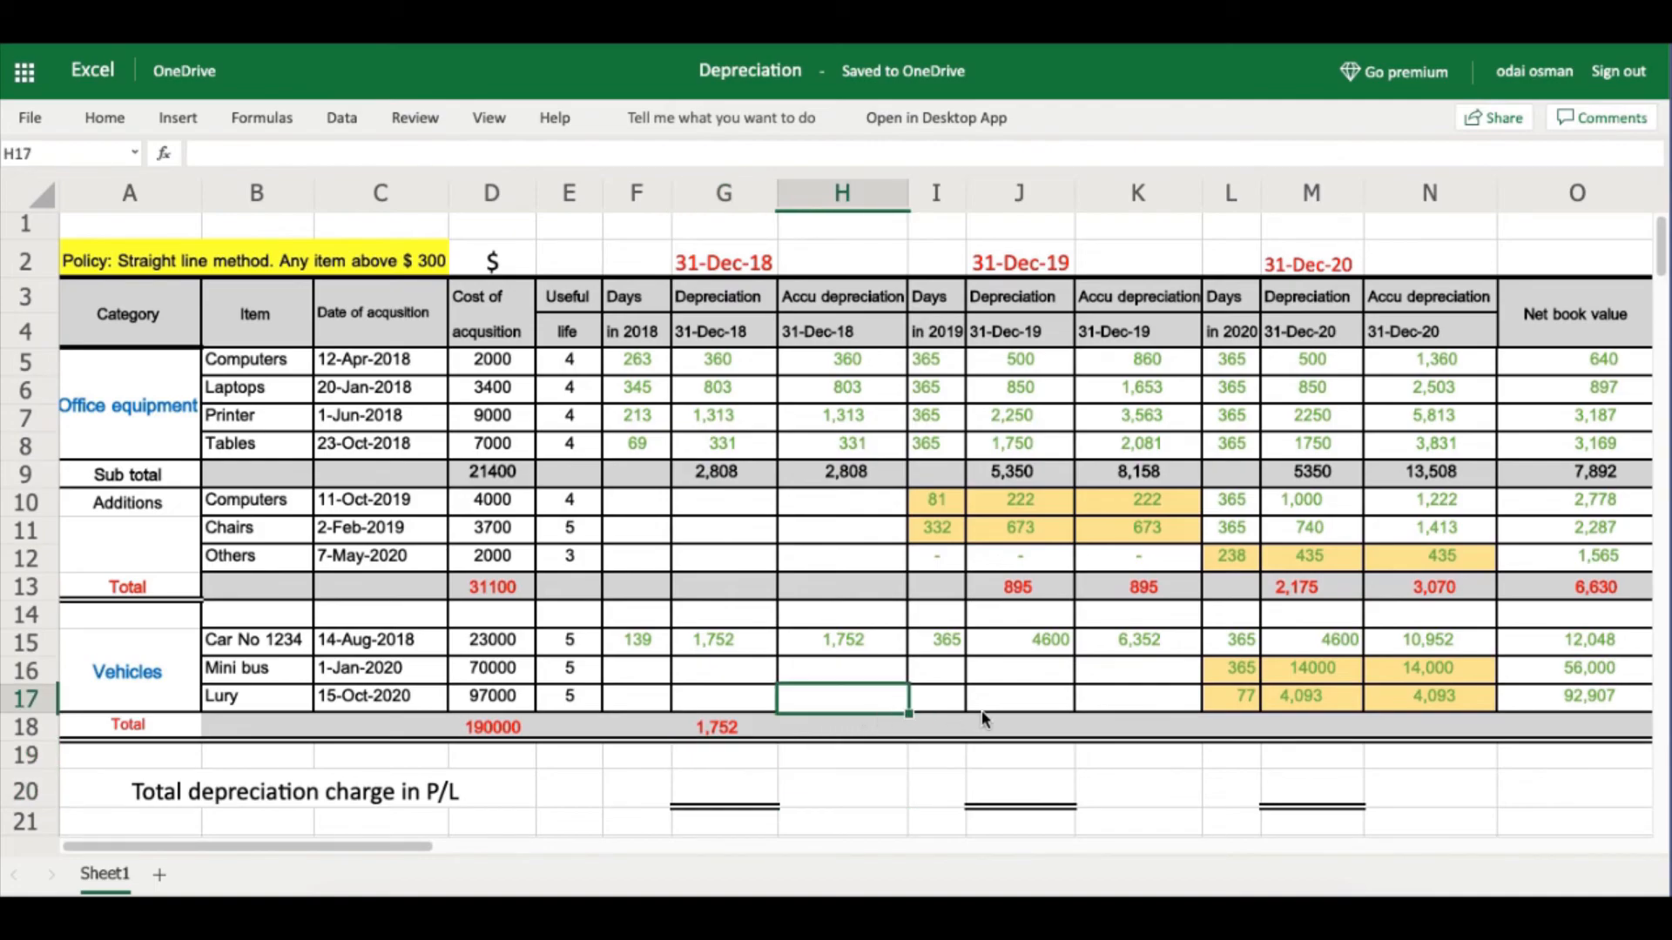
Total the vehicles' 2019 depreciation in J18 with a SUM of J15:J17.
left_click(1037, 727)
type("=")
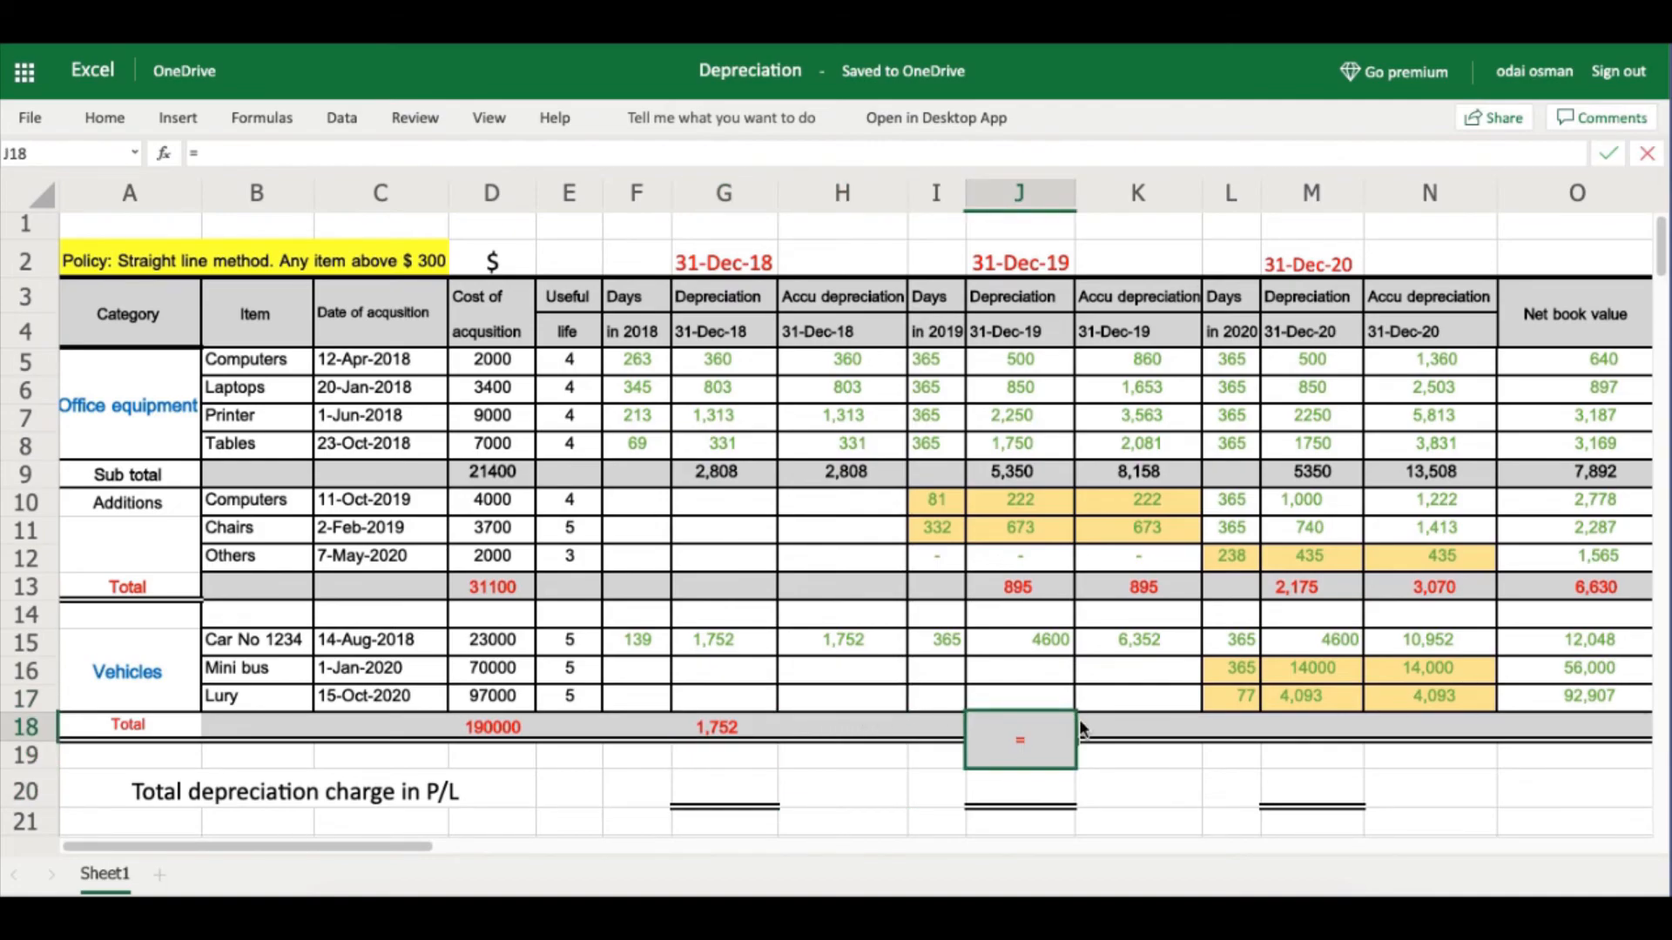
type("su")
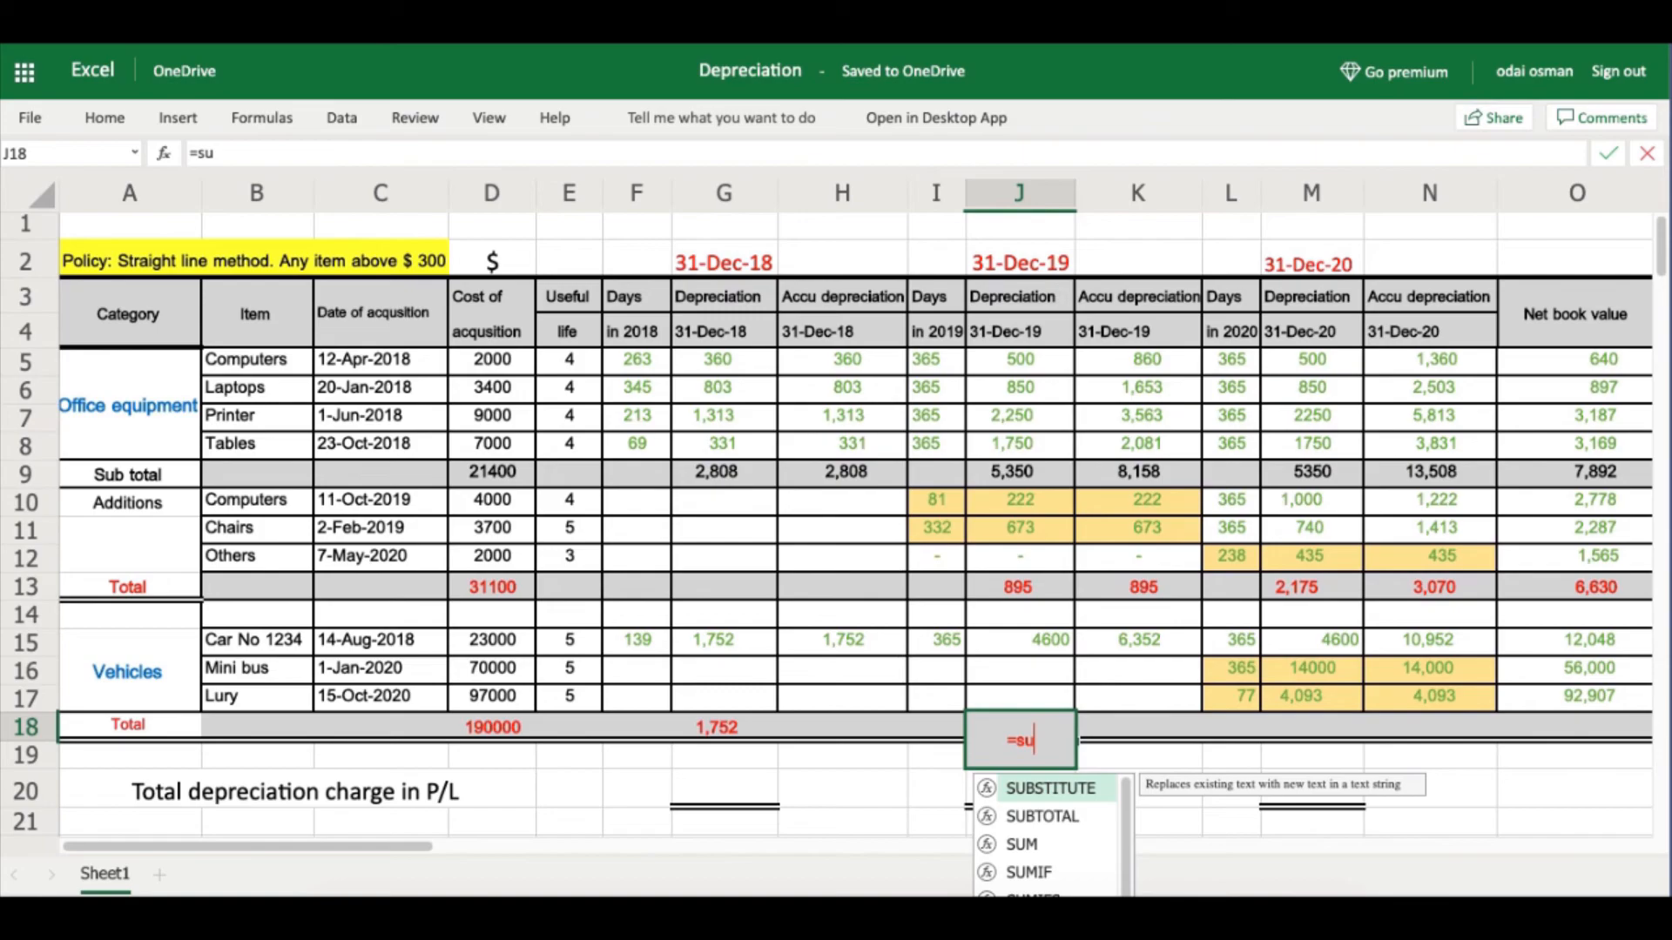
double_click(1020, 845)
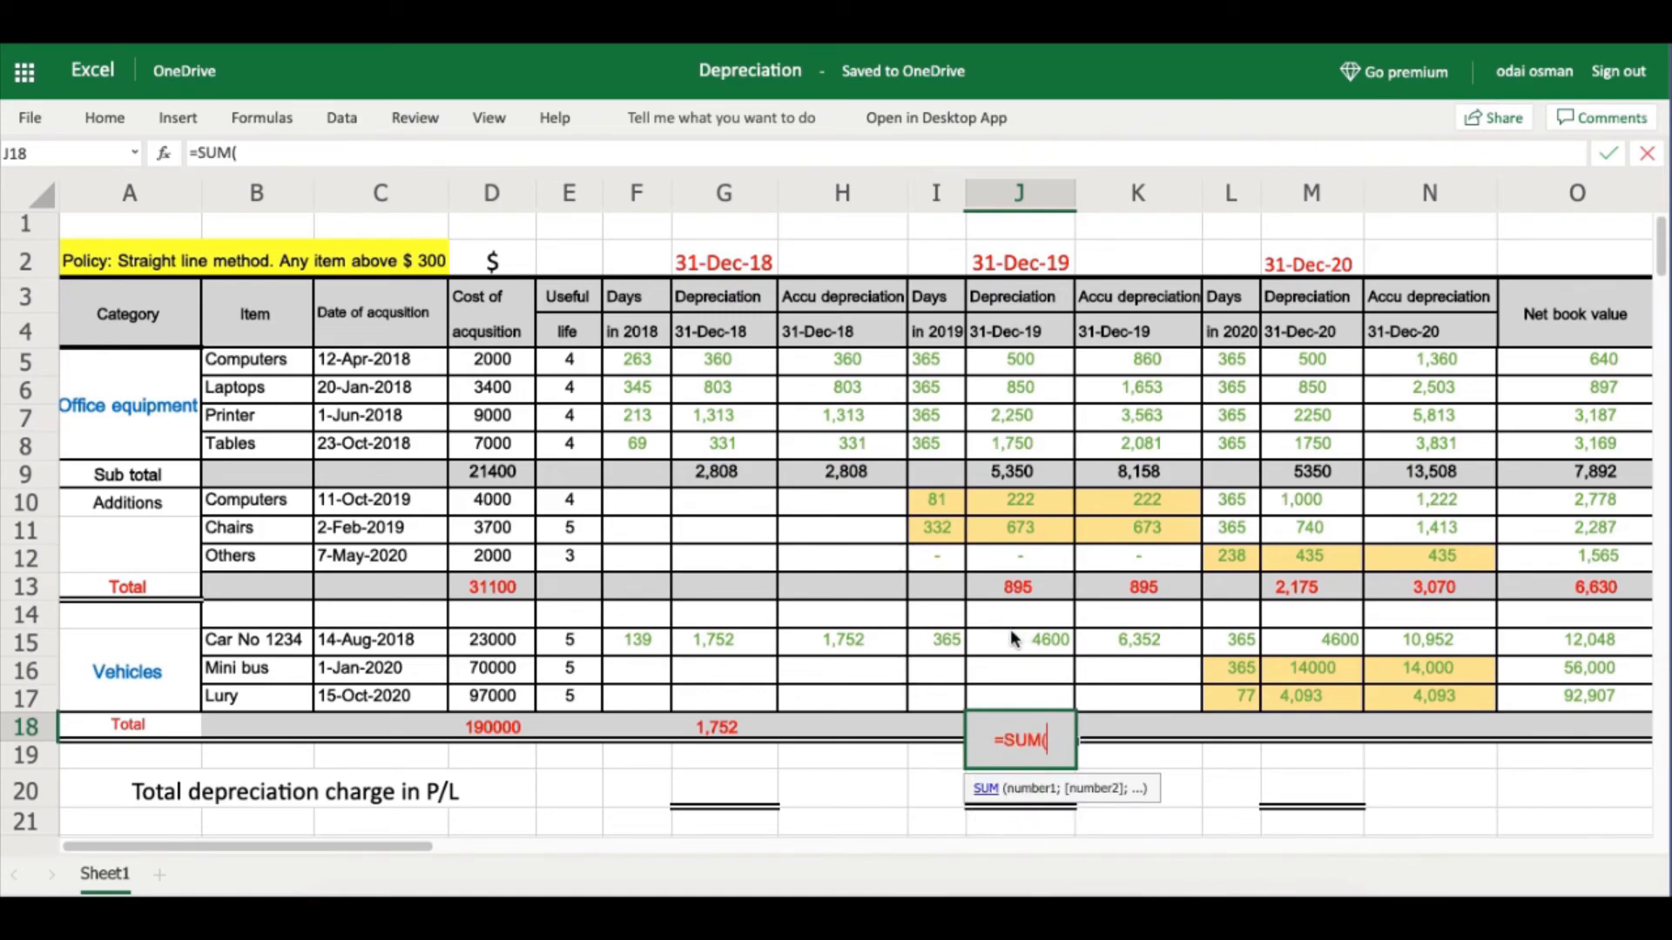
left_click_drag(1011, 636, 1016, 700)
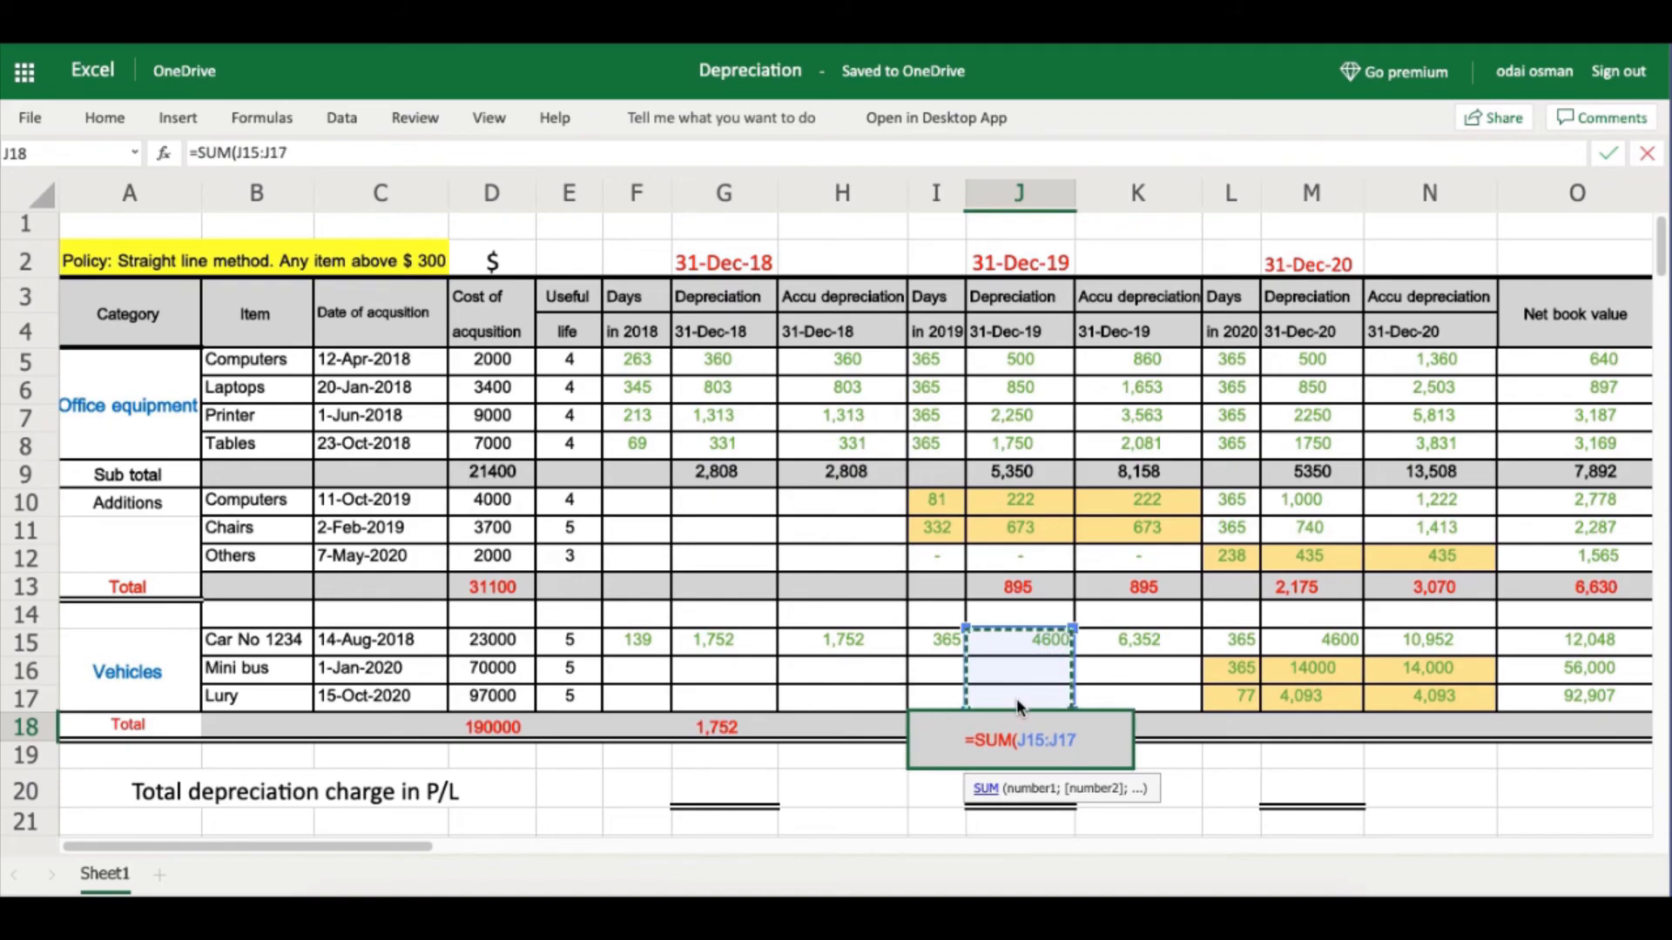
key("Return")
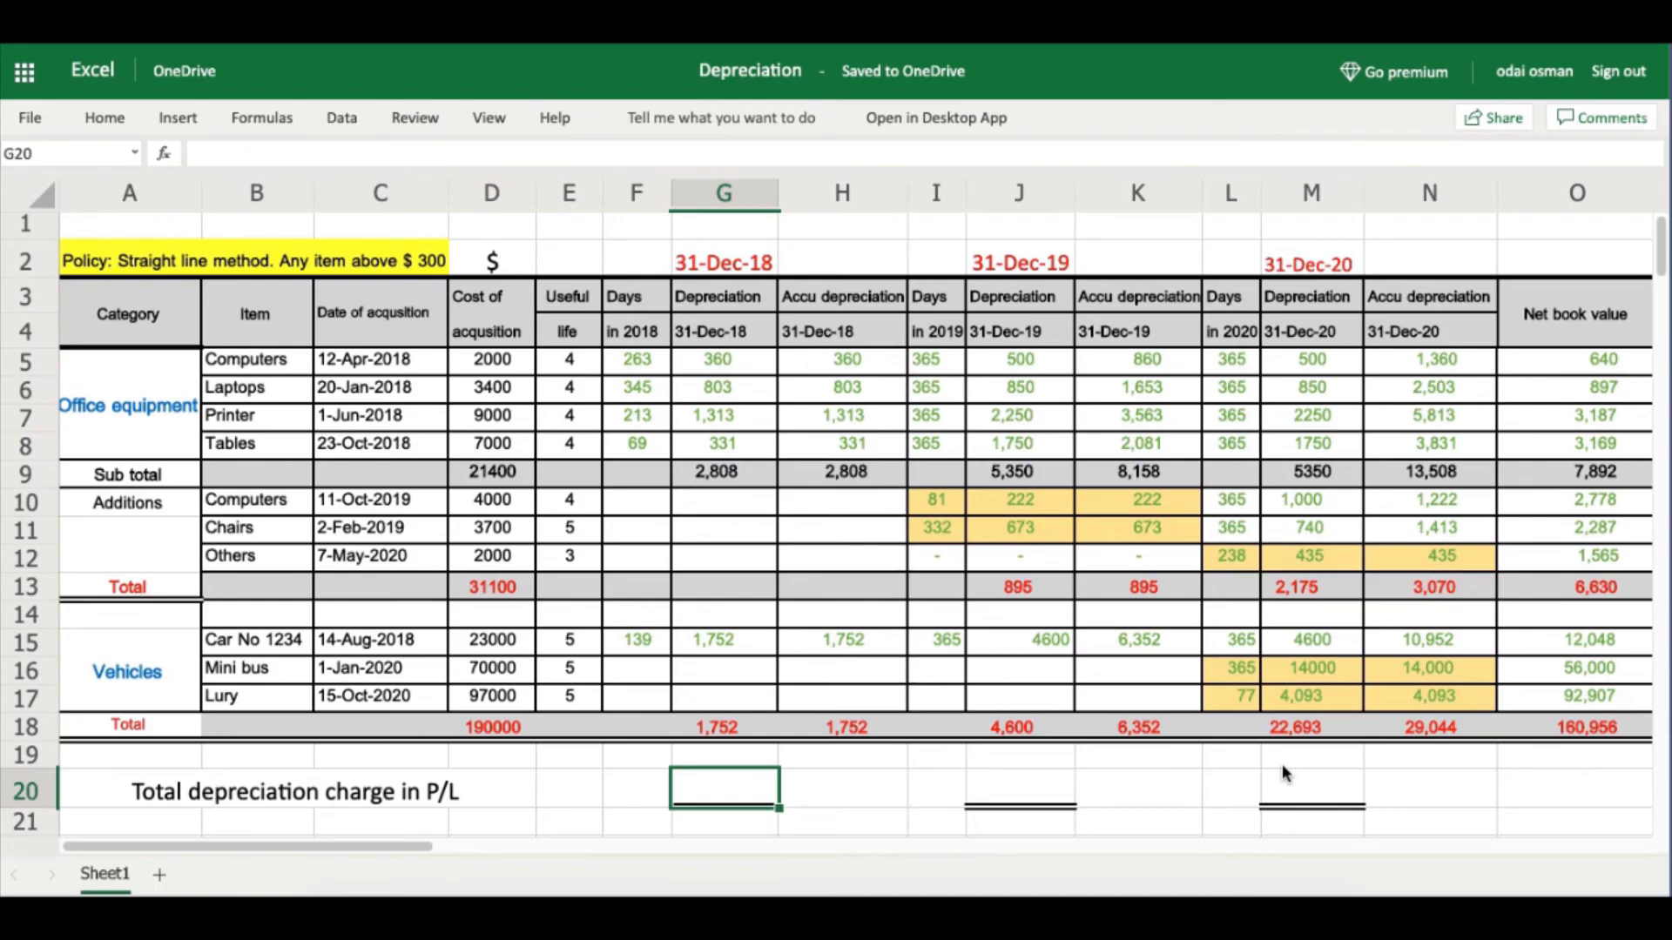
Calculate the total 2018 depreciation charge in P/L in G20 with =G9+G18.
type("=")
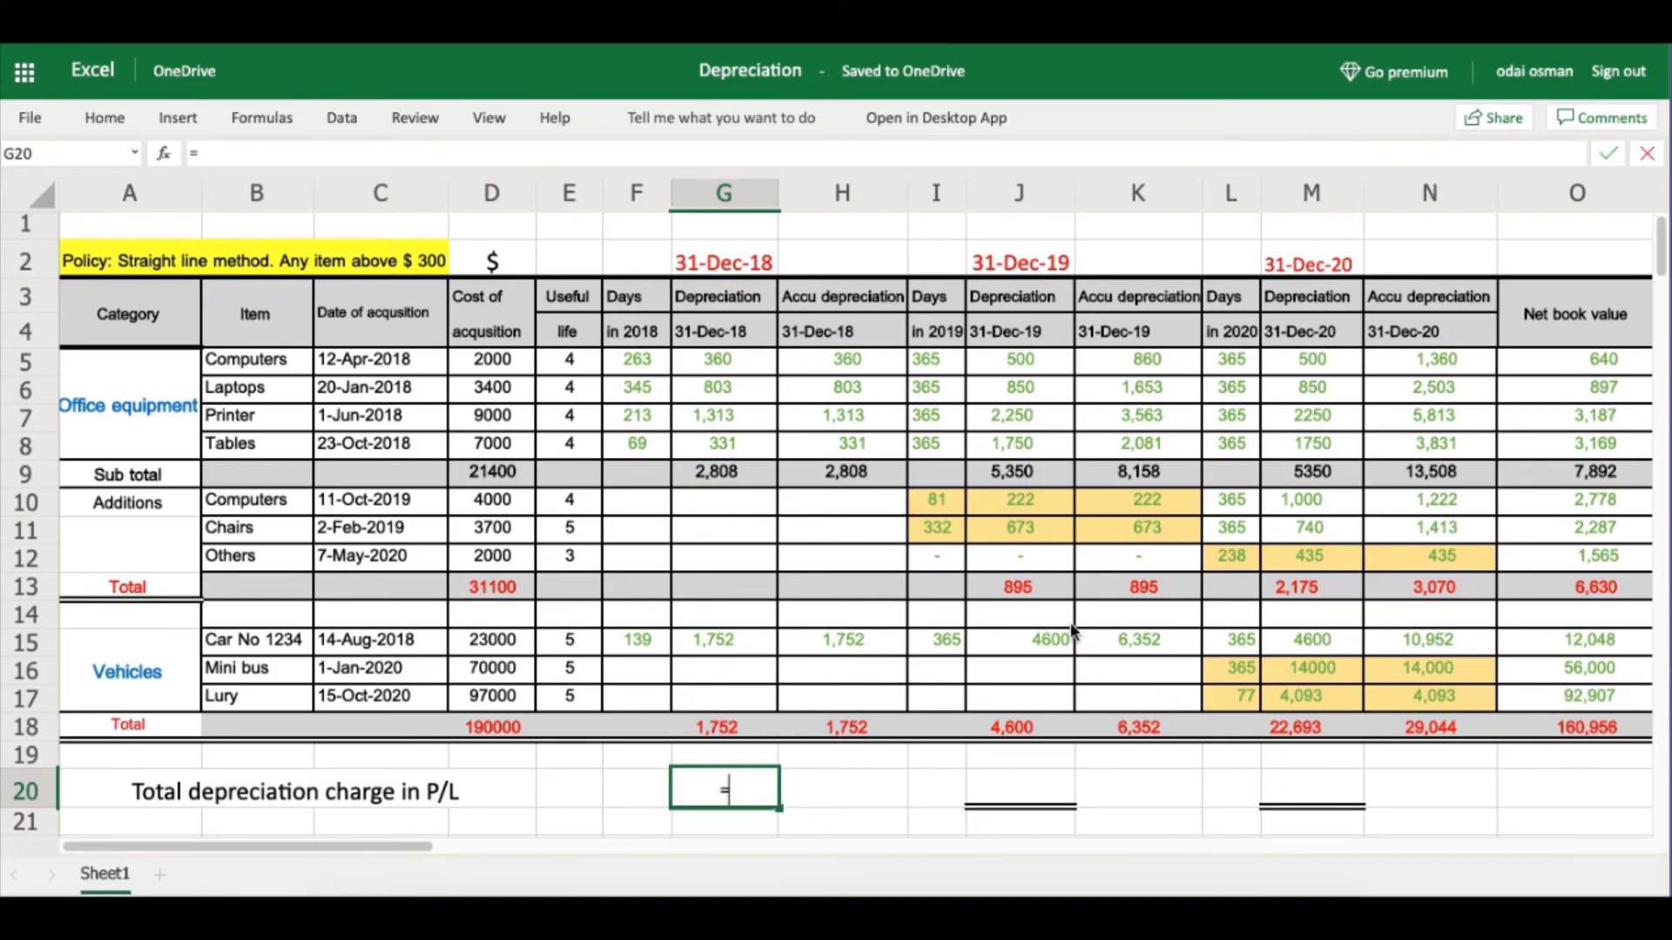
left_click(723, 471)
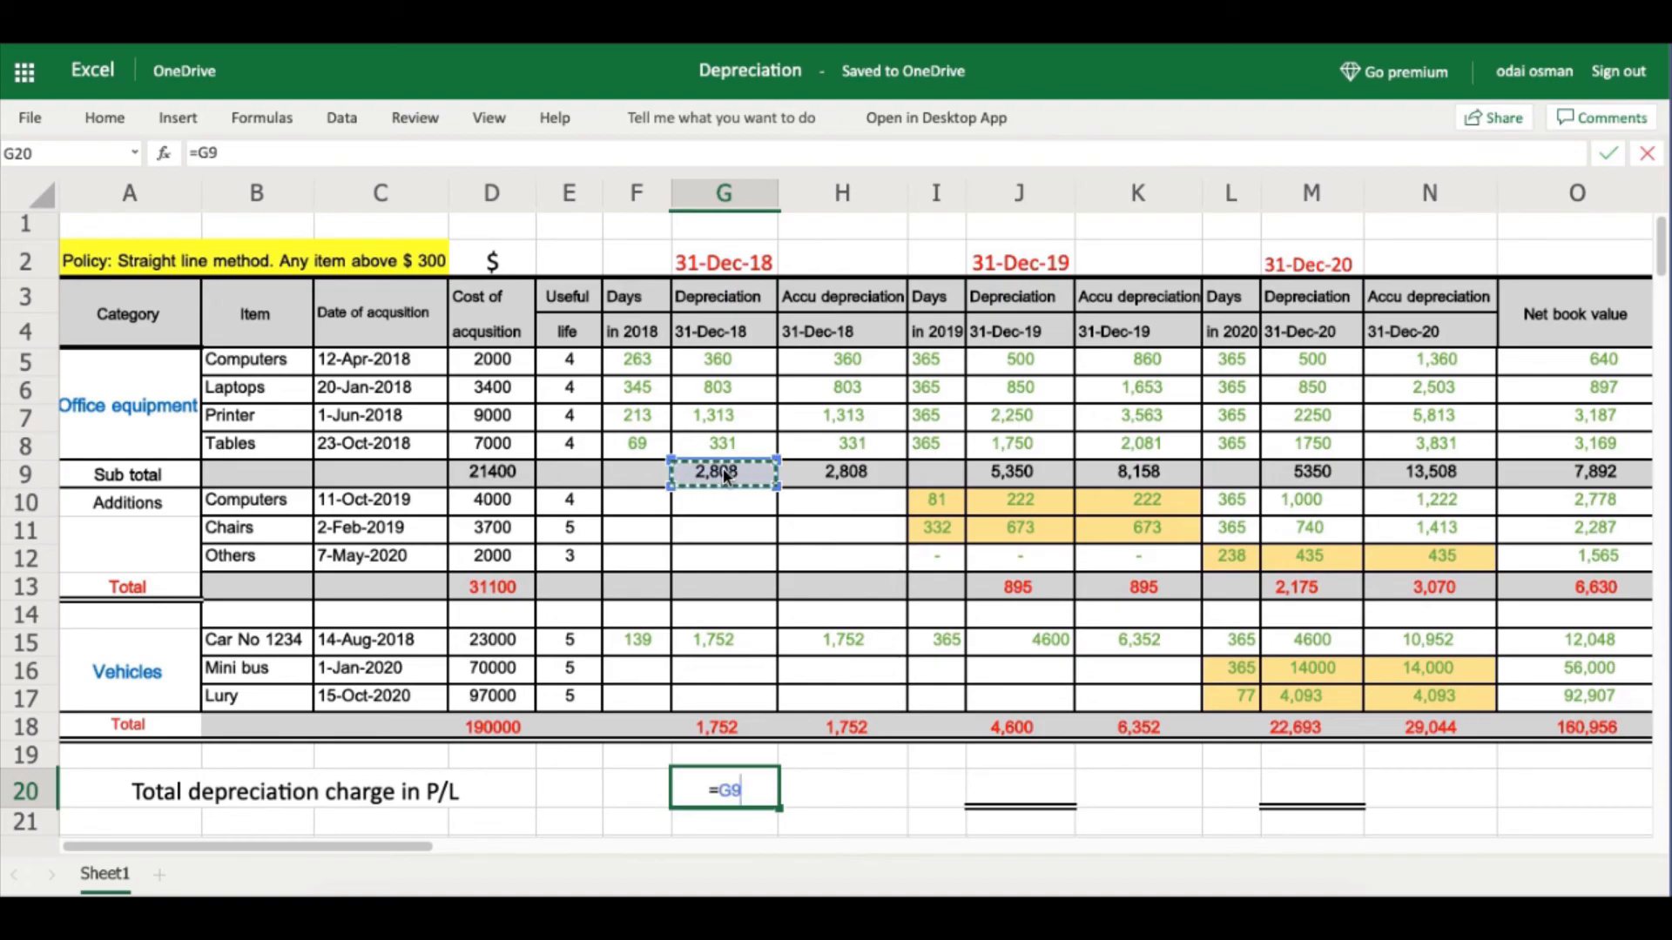
type("+")
left_click(728, 728)
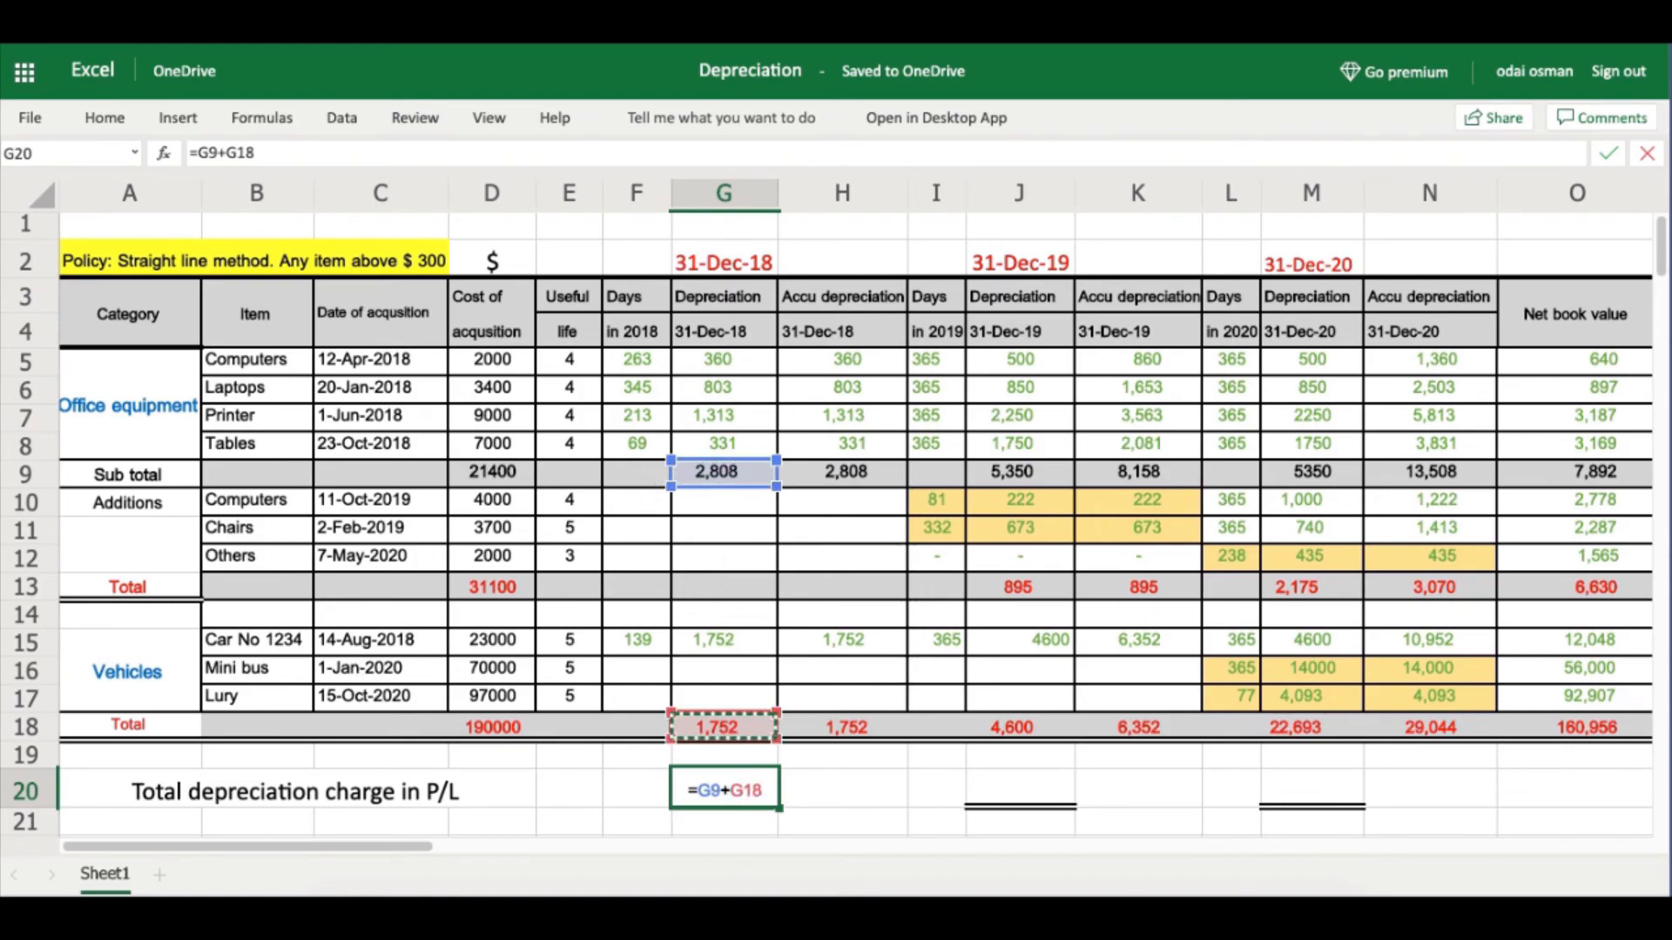
key("Return")
left_click(732, 794)
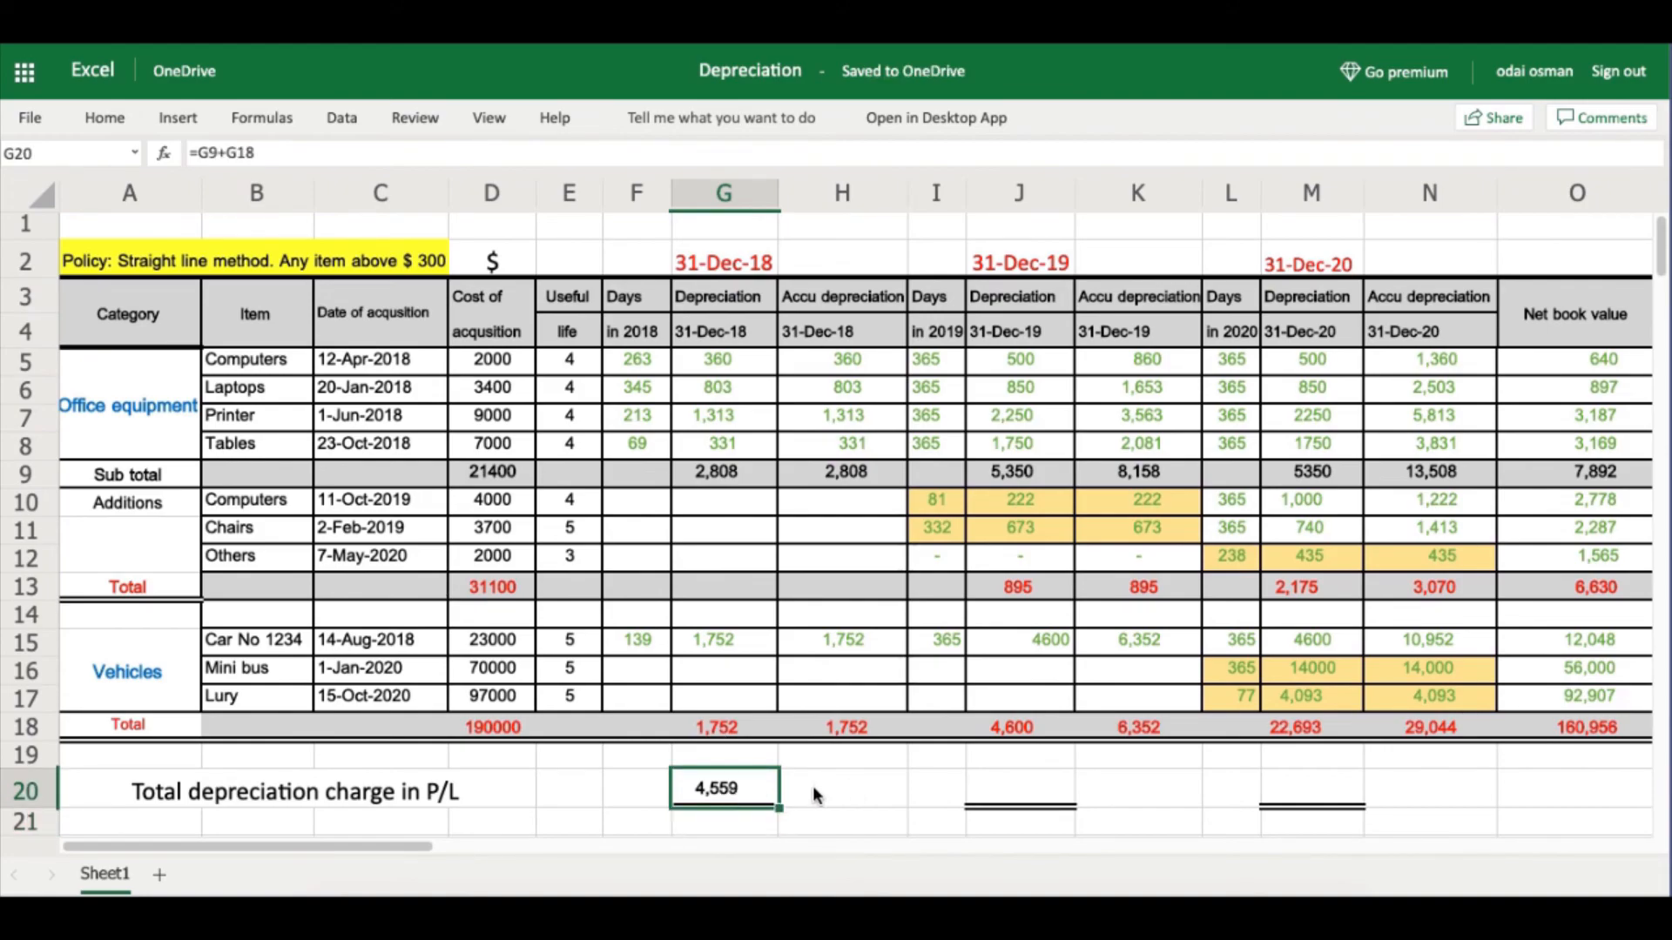
Calculate the total 2019 depreciation charge in P/L in J20 with =J9+J13+J18.
left_click(1018, 792)
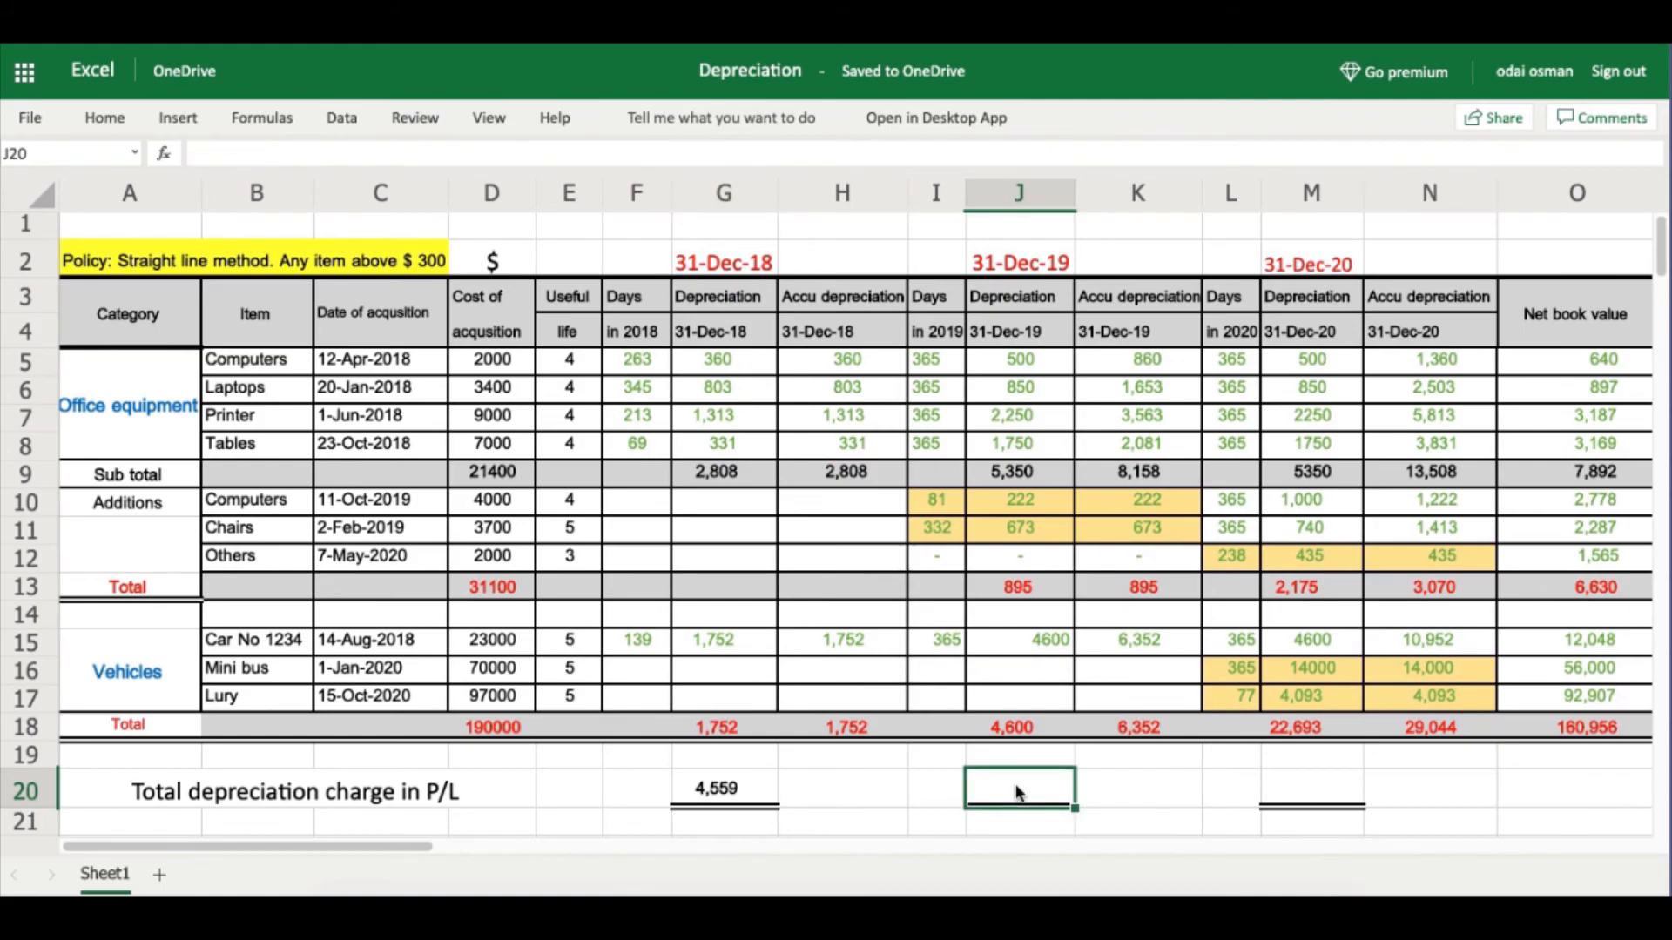
type("=")
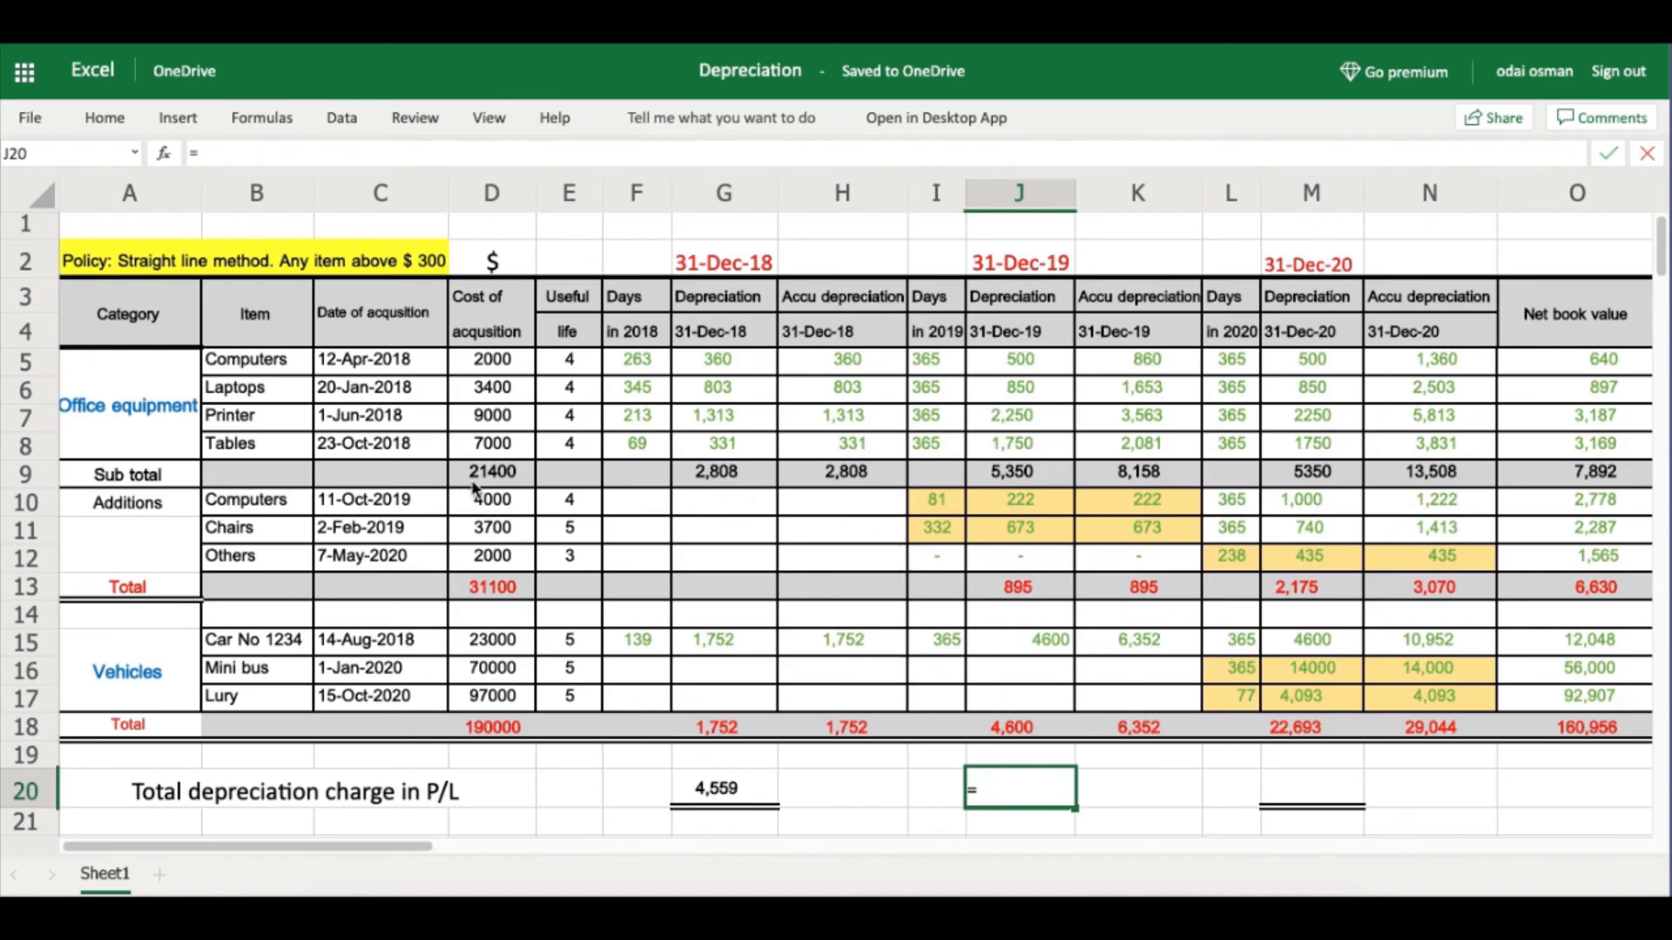
left_click(1023, 474)
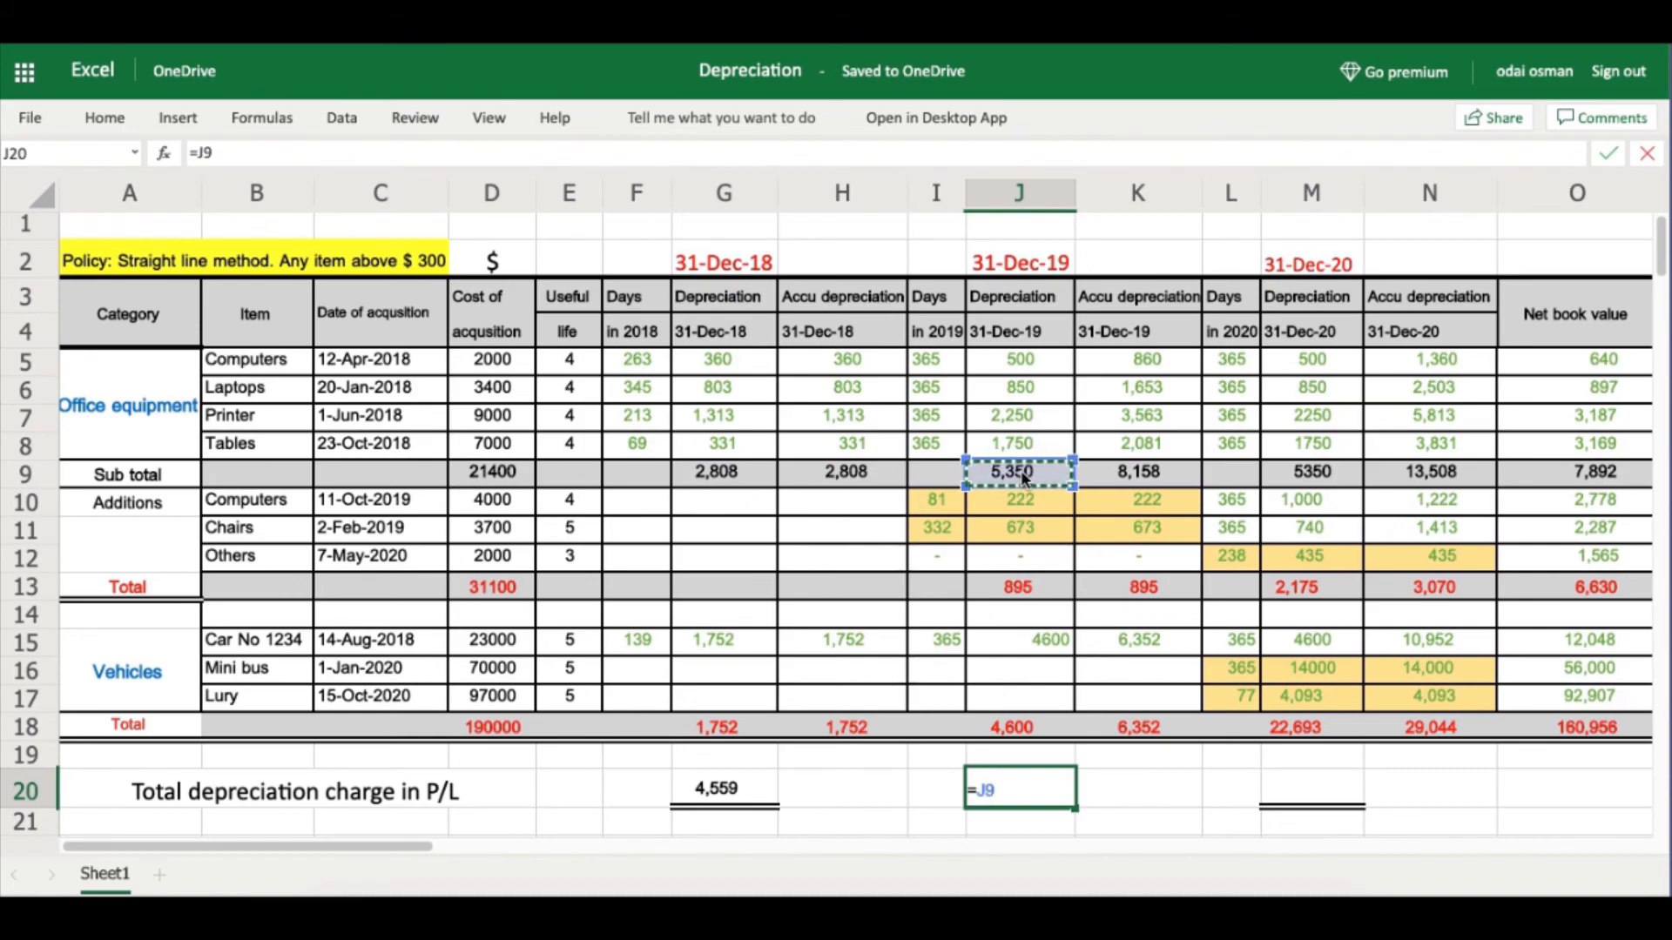
type("+")
left_click(1038, 583)
type("+")
left_click(1030, 730)
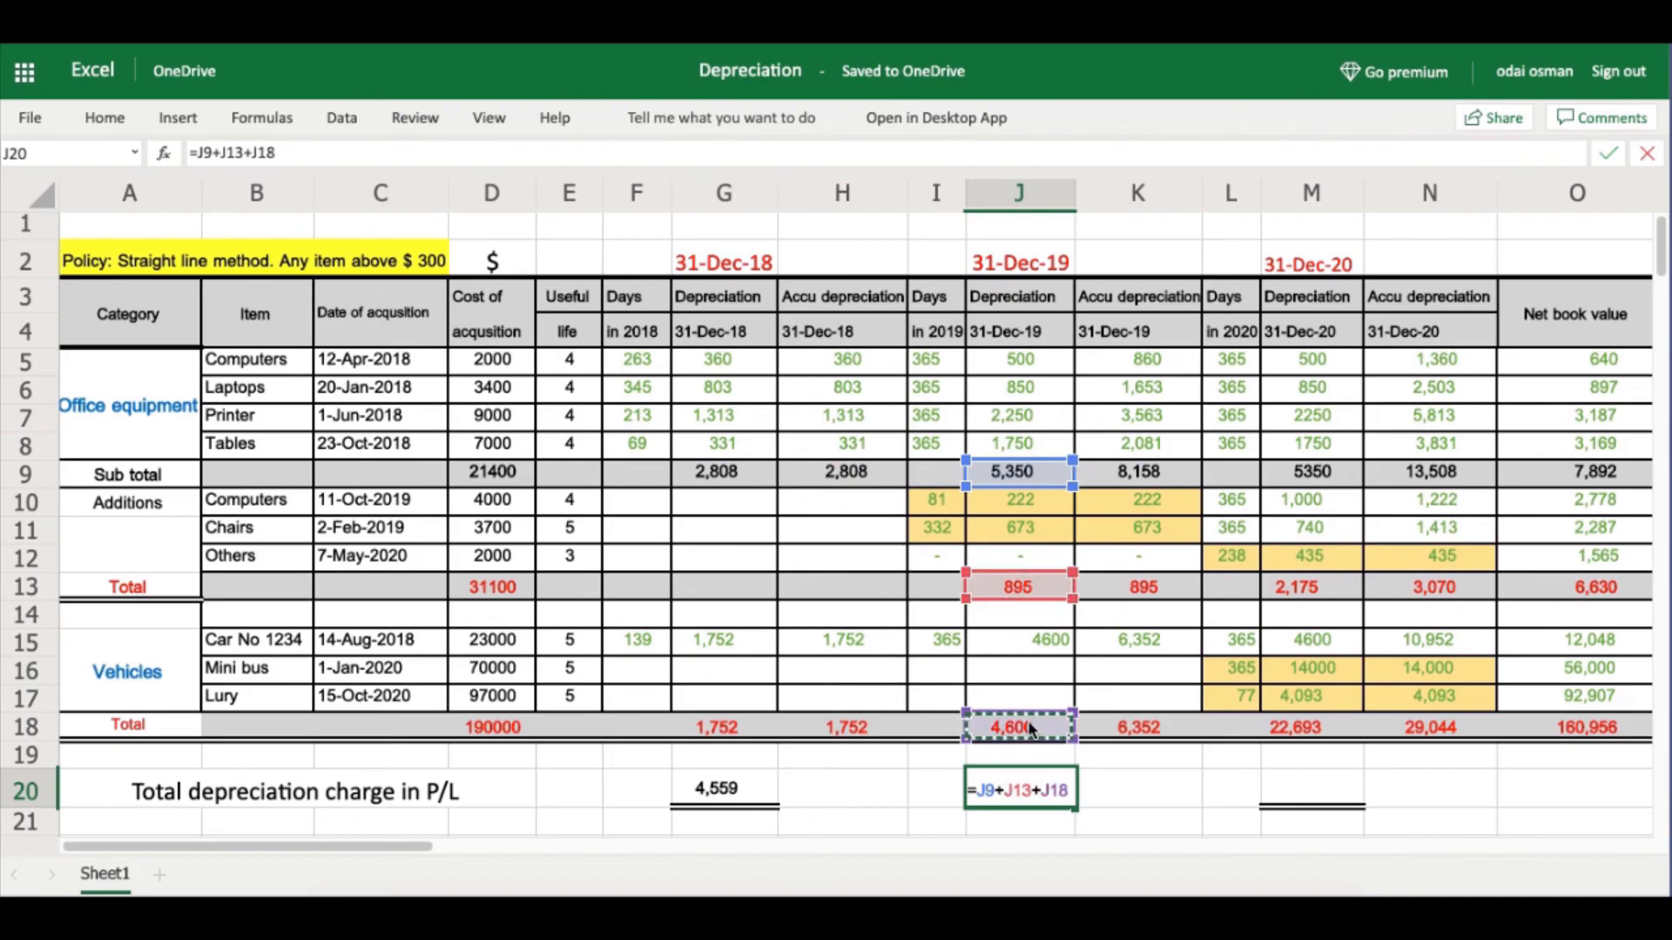
key("Return")
left_click(1025, 789)
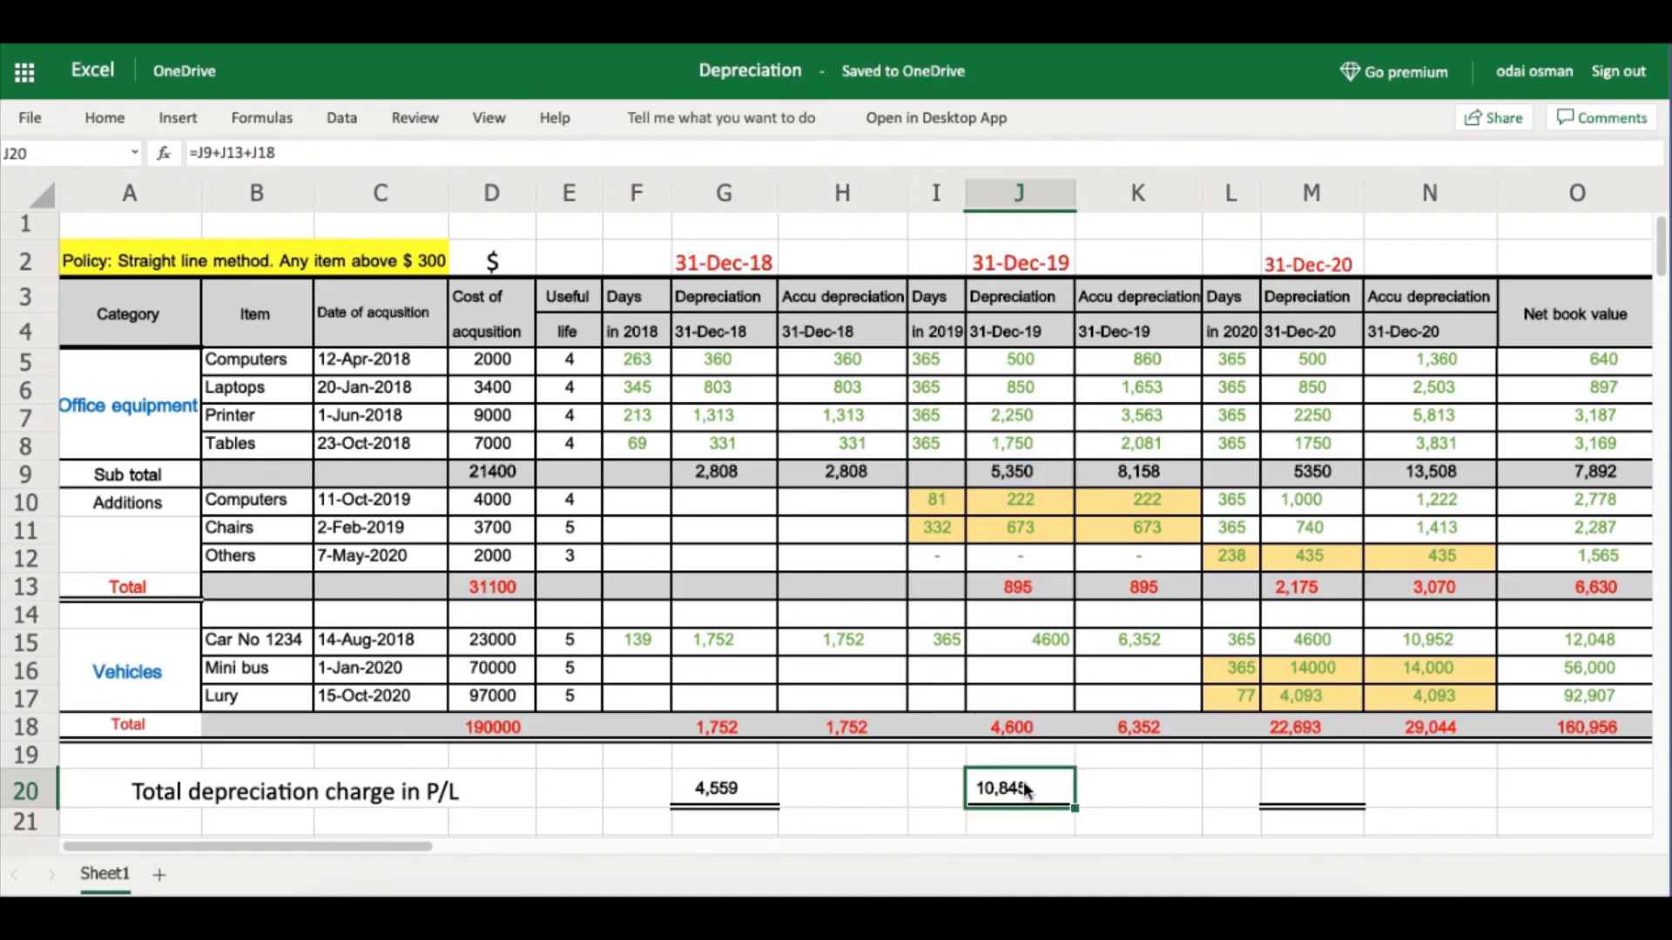
Calculate the total 2020 depreciation charge in P/L in M20 with =M9+M13+M18.
left_click(1315, 792)
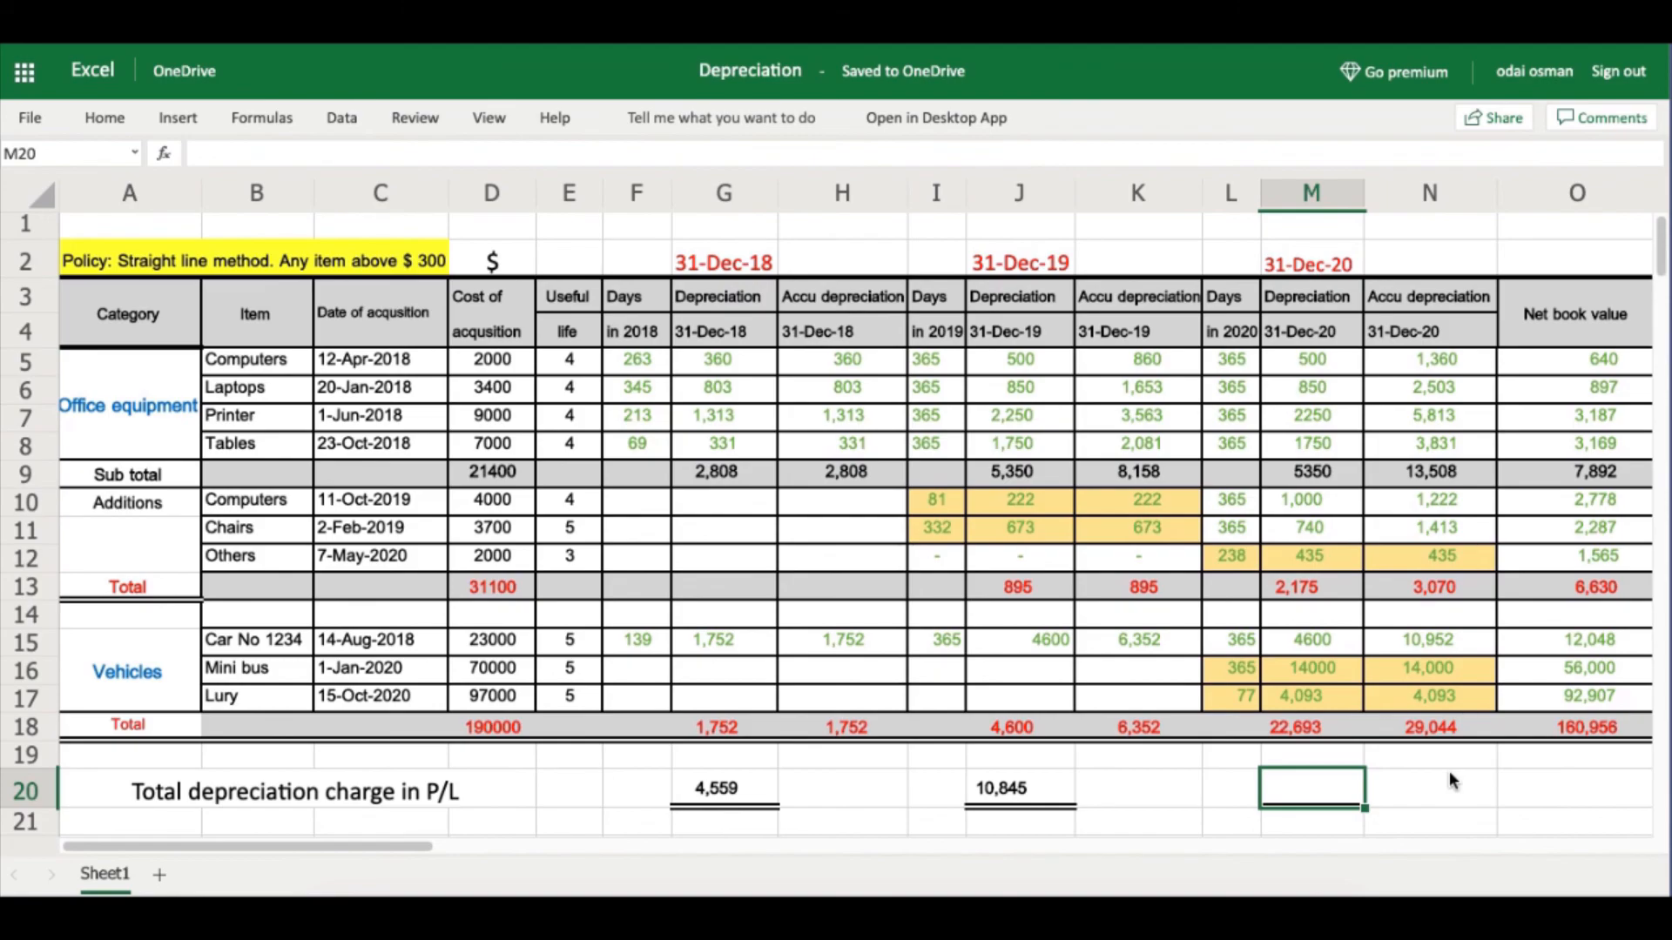
type("=")
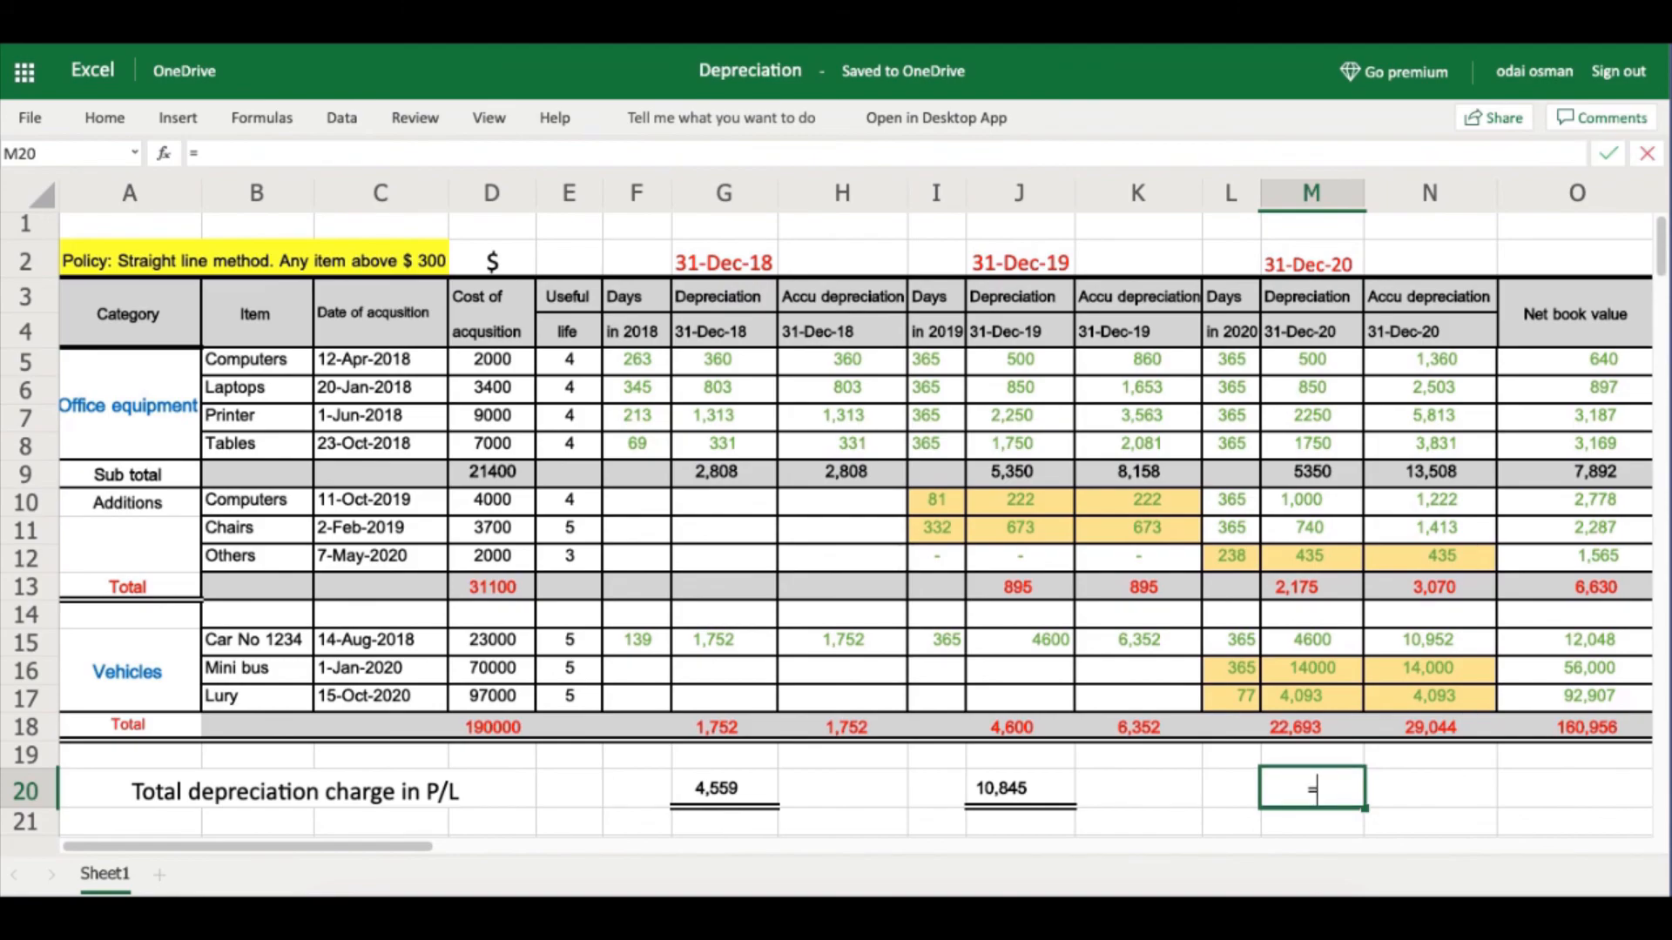
left_click(1316, 472)
type("+")
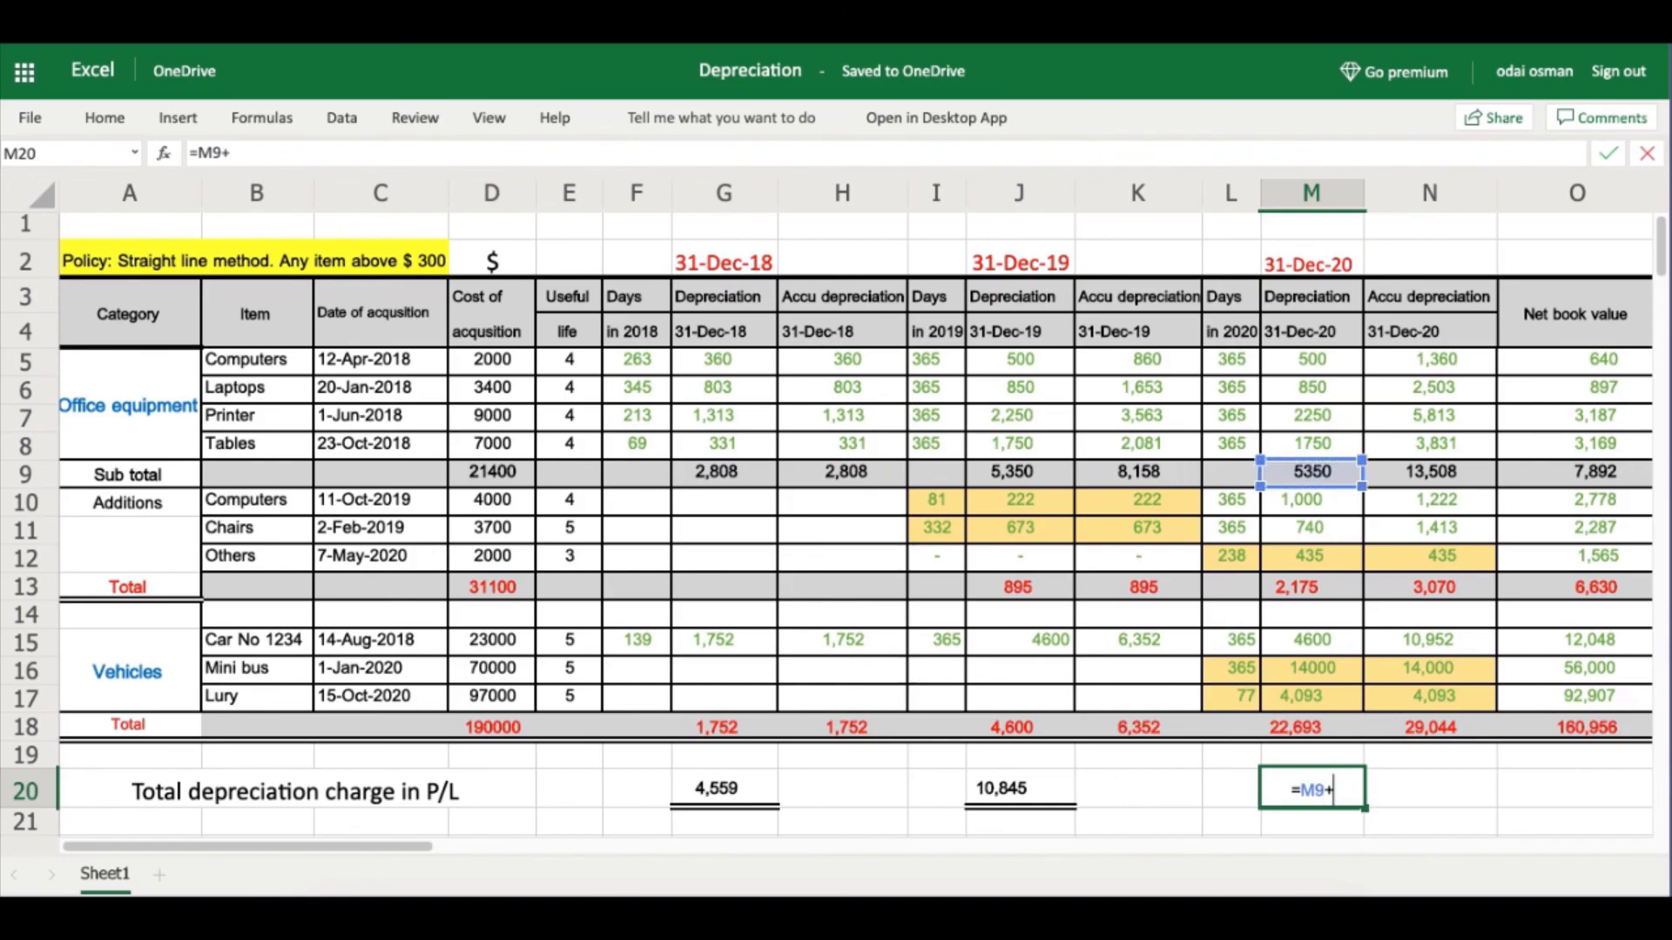
left_click(1301, 586)
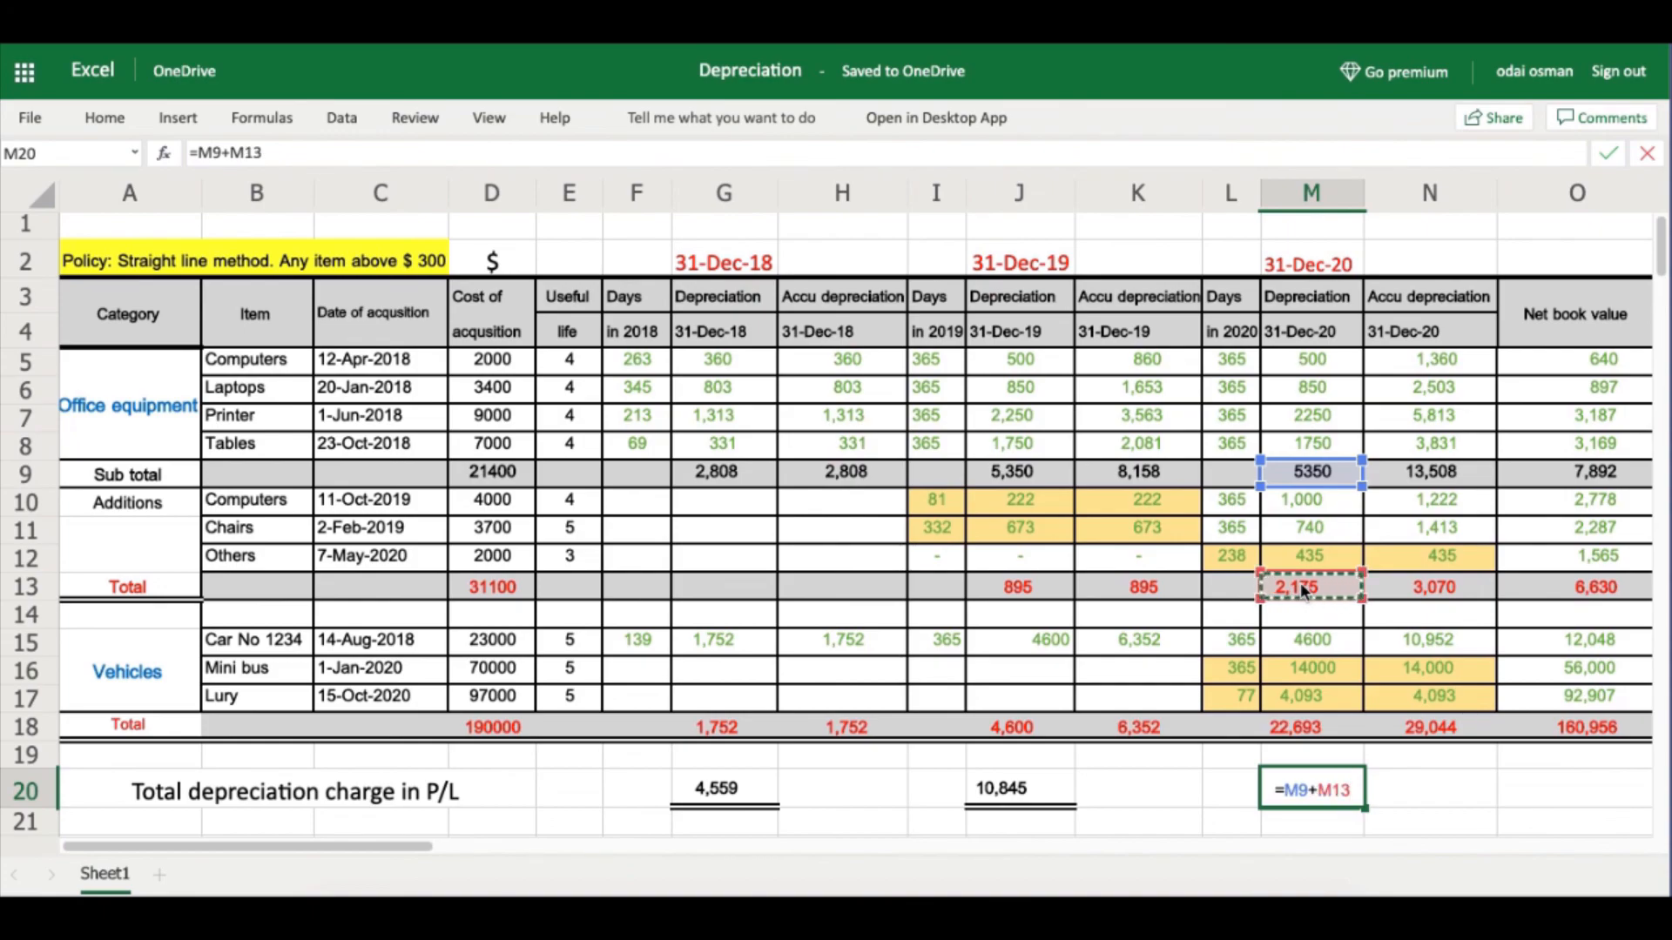
type("+")
left_click(1306, 730)
key("Return")
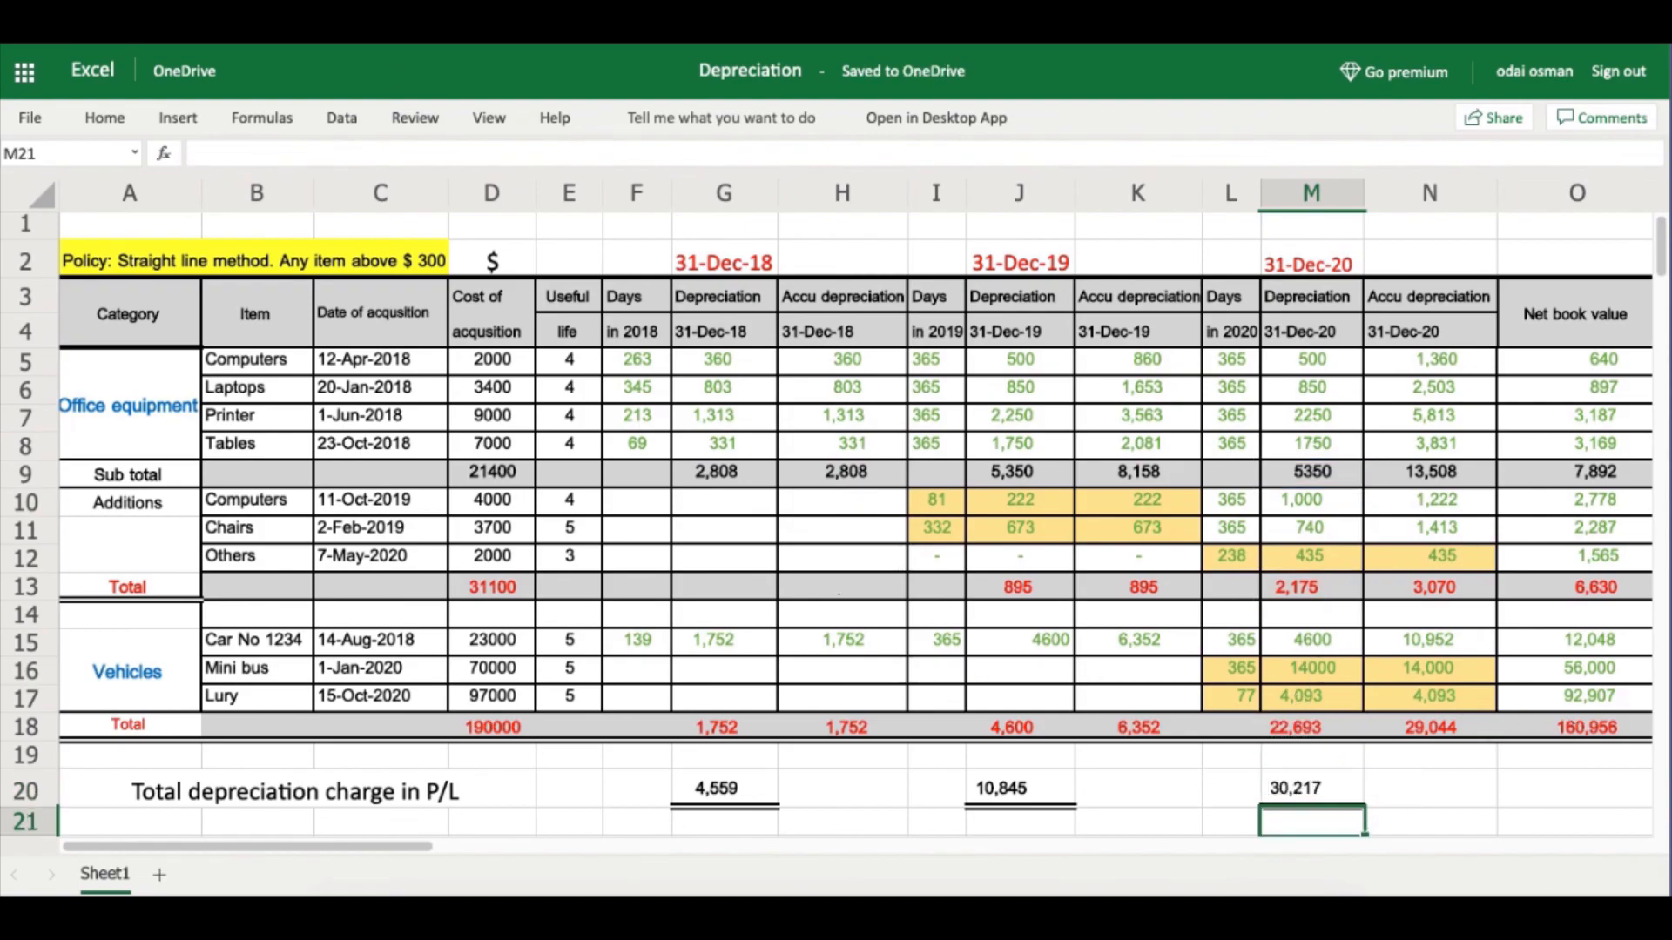
left_click(1297, 797)
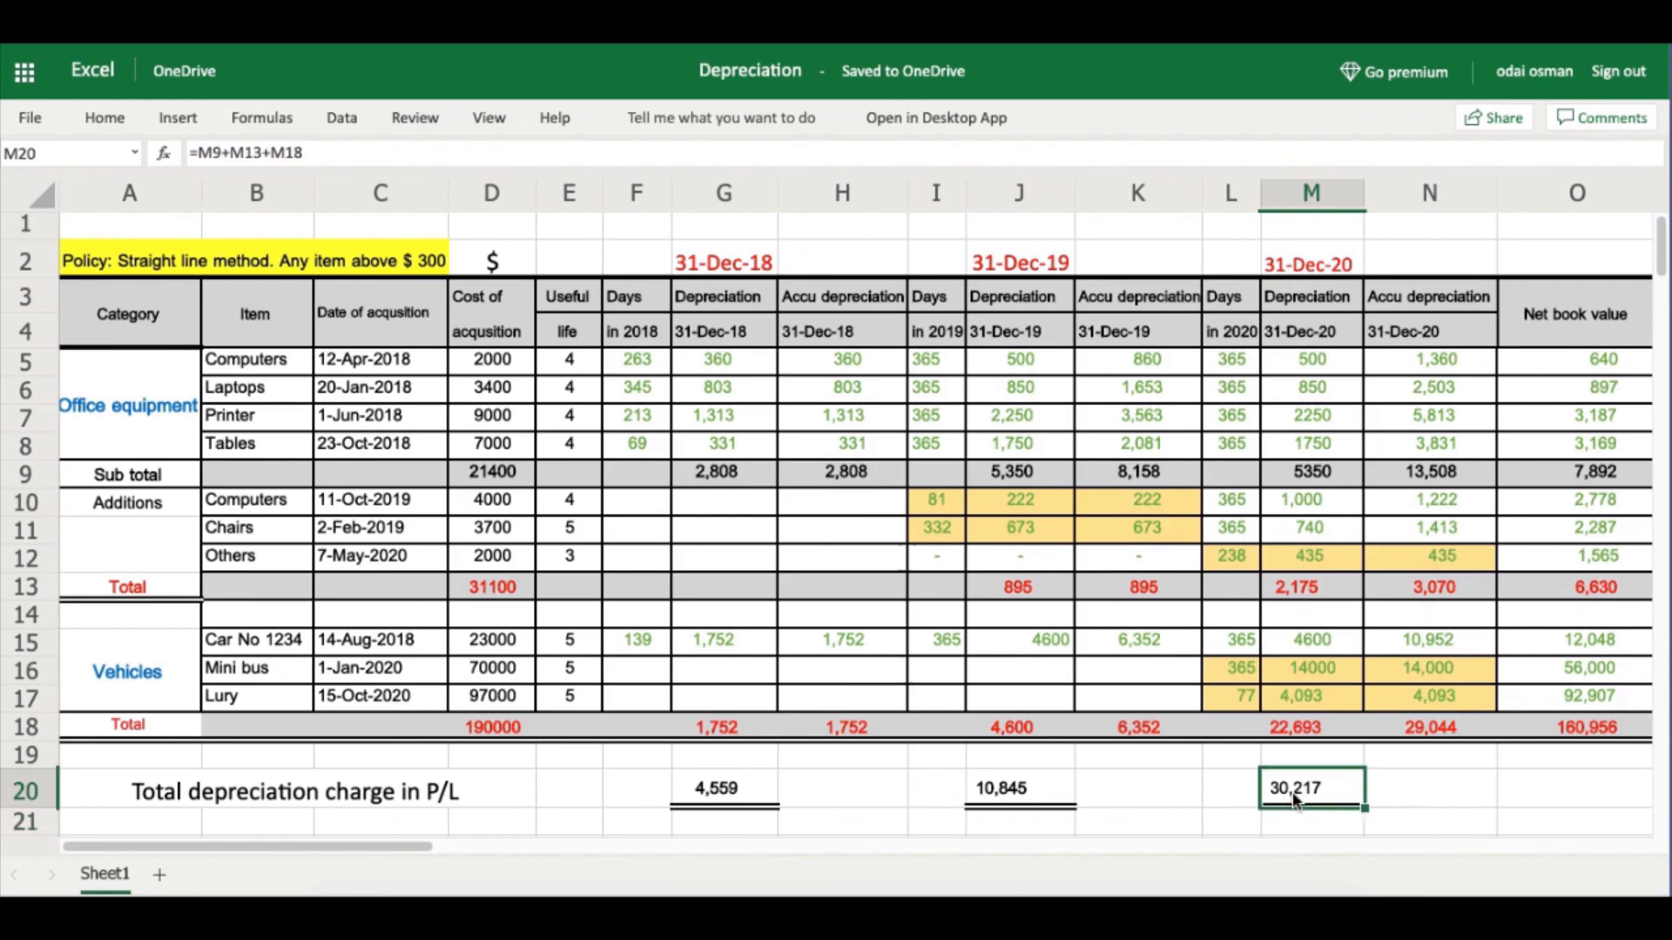
Review the total depreciation charges in P/L for 2018, 2019 and 2020 in row 20.
left_click(1413, 814)
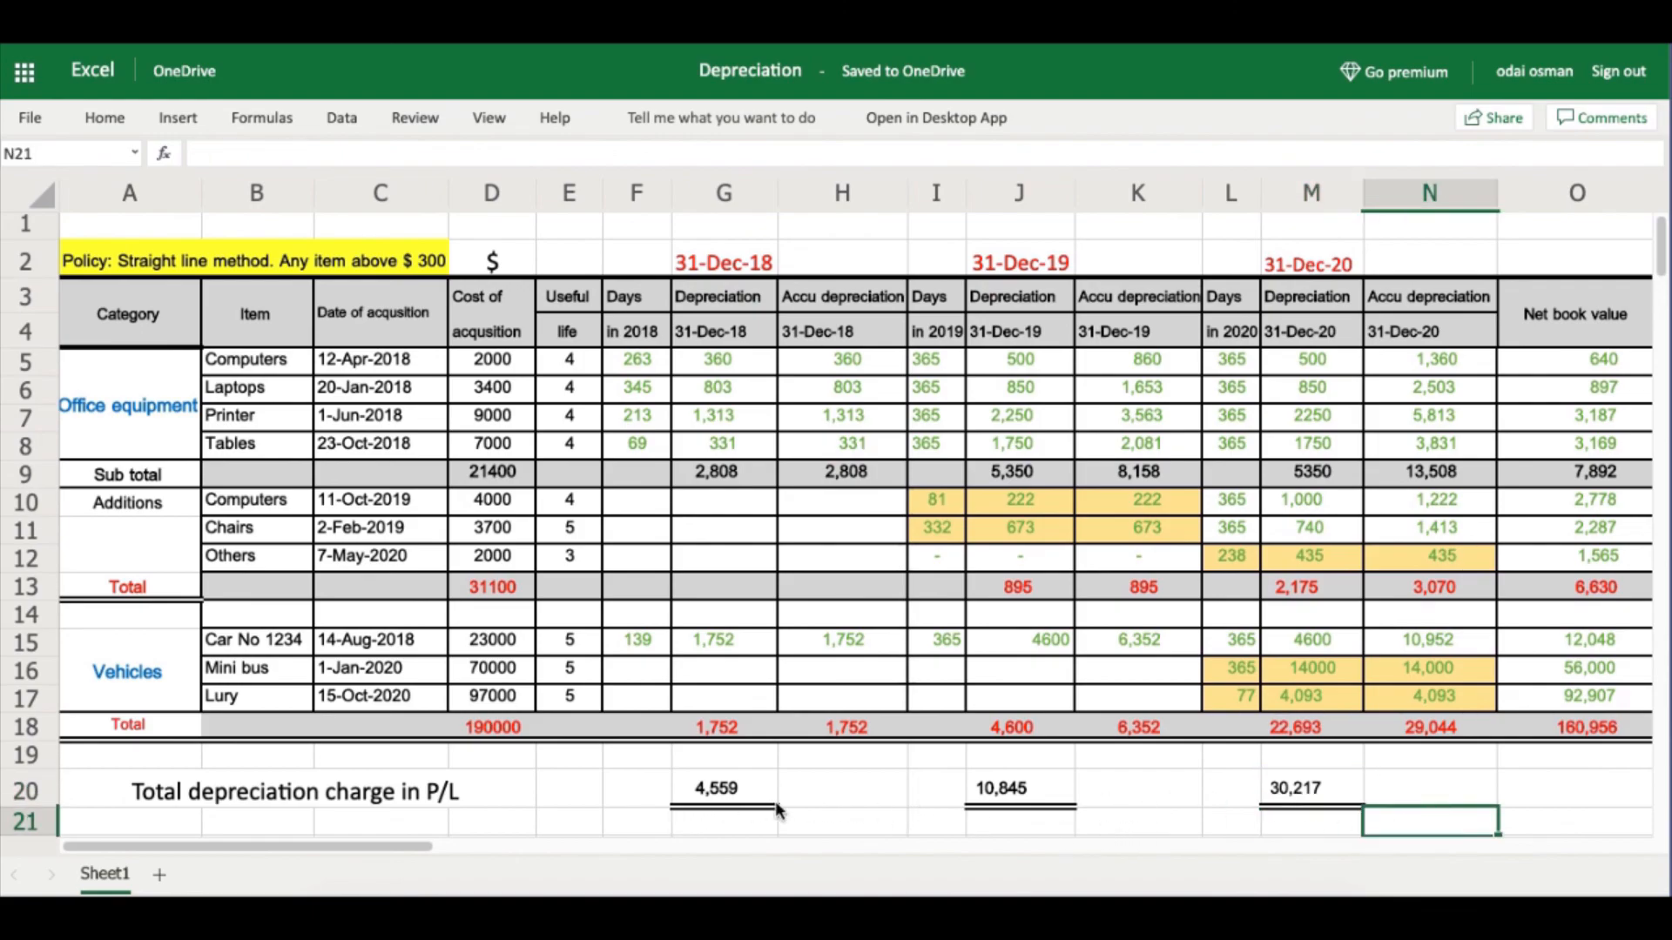
left_click(734, 795)
left_click(1024, 792)
left_click(1319, 791)
left_click(1015, 793)
left_click(721, 795)
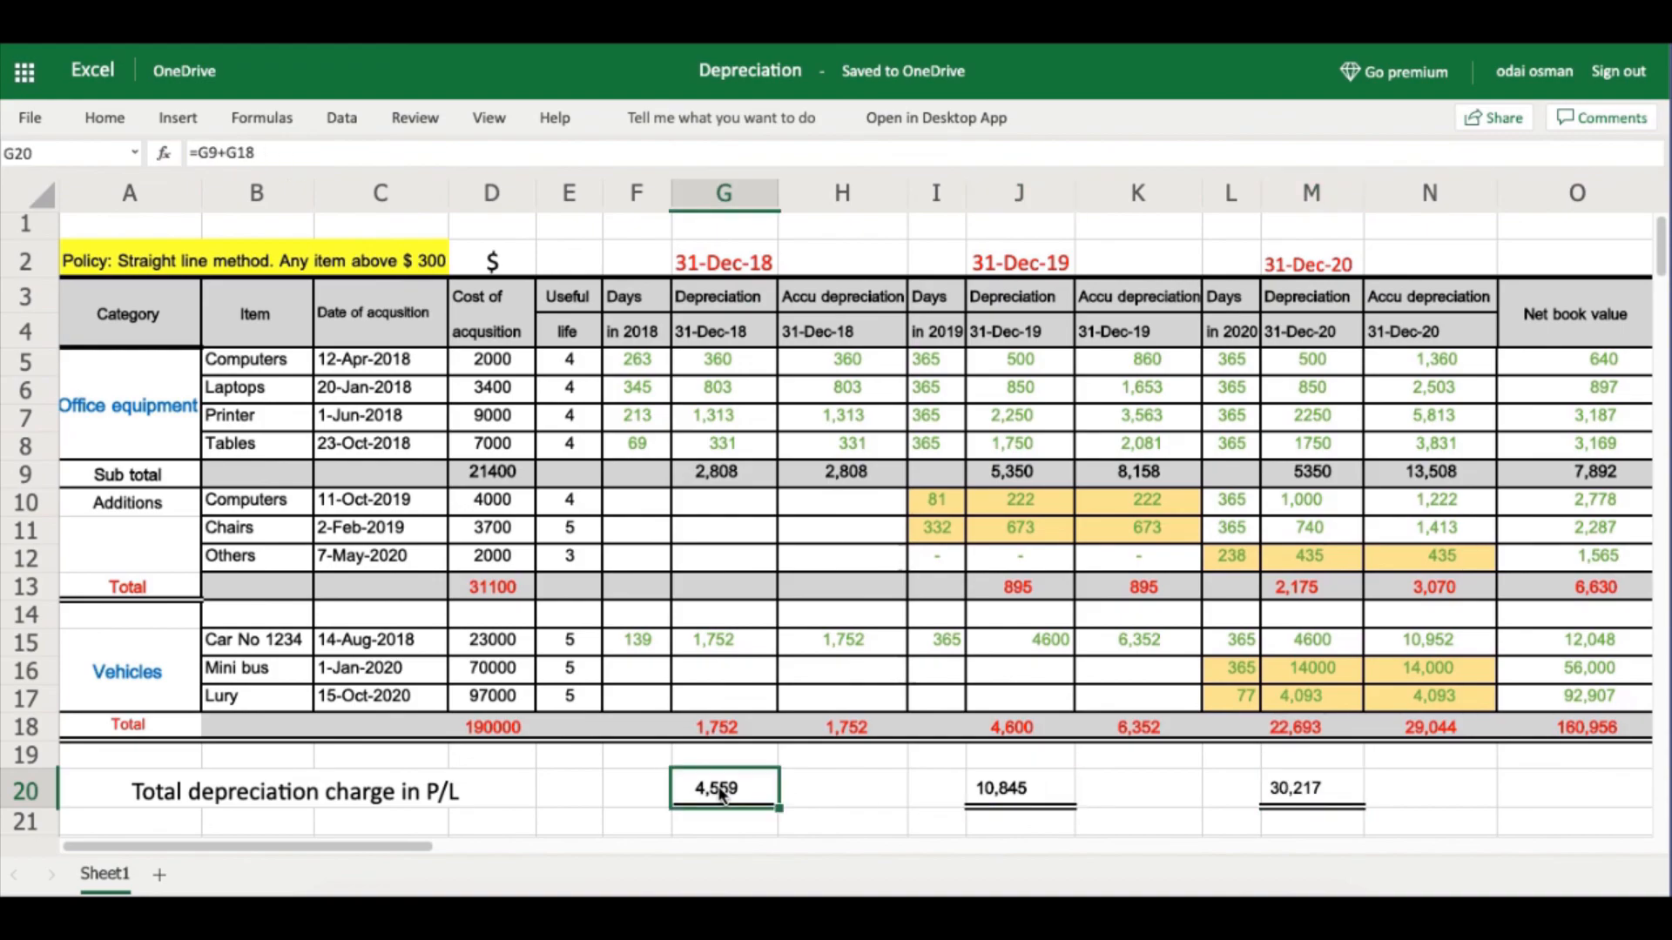
left_click(1006, 790)
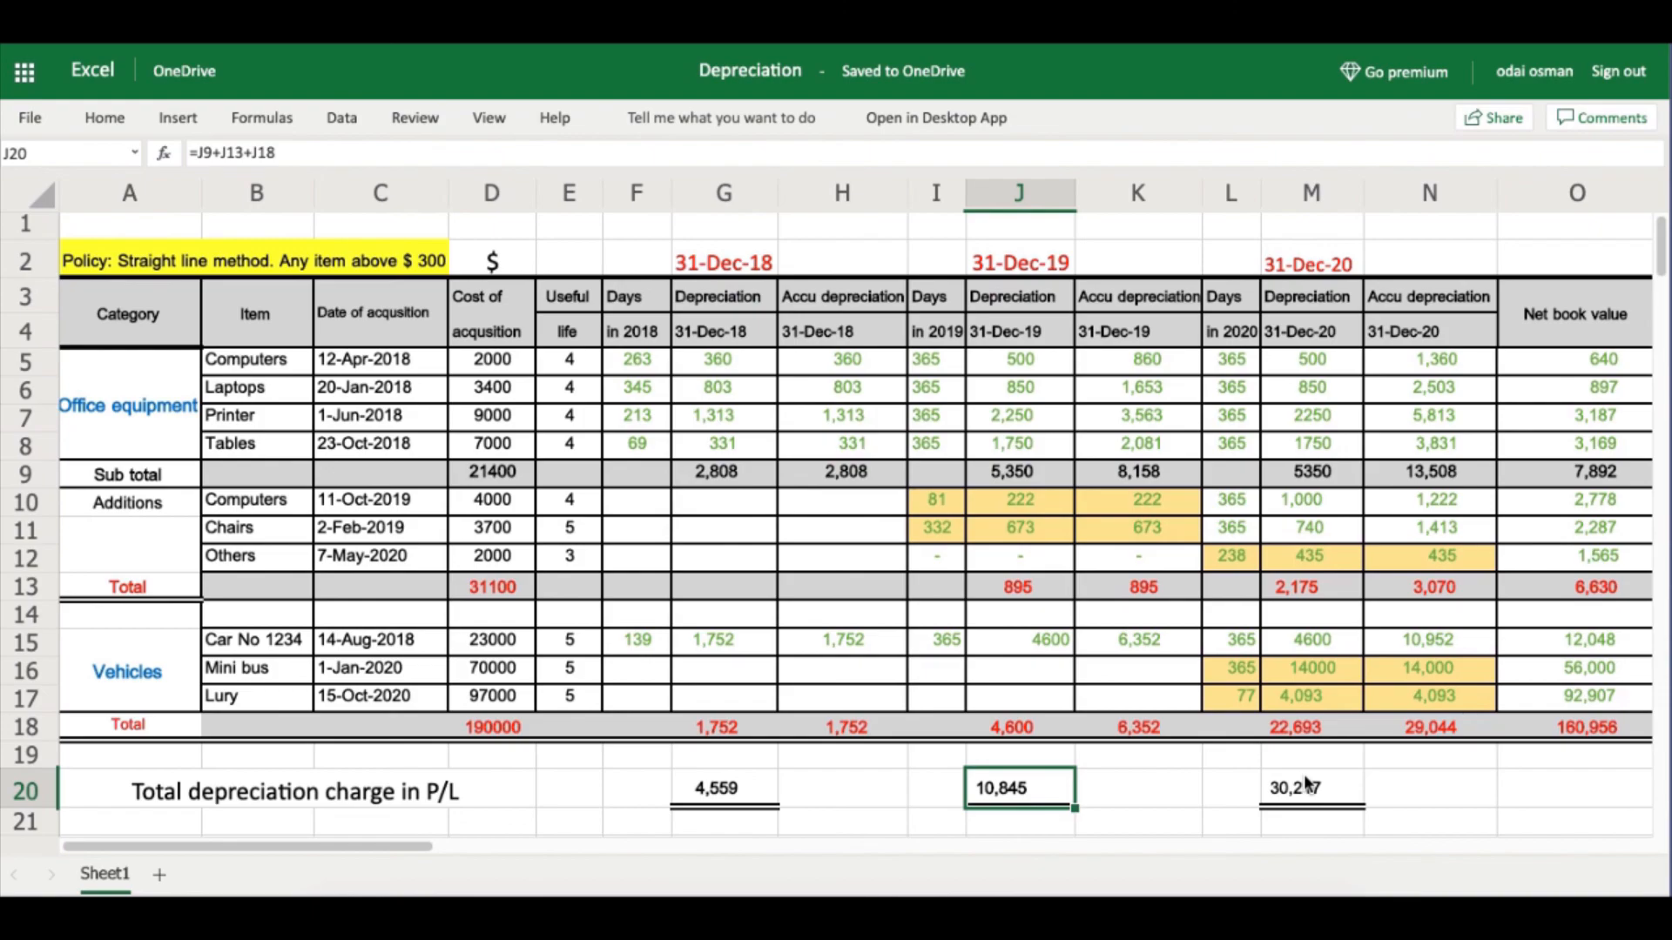
left_click(1430, 789)
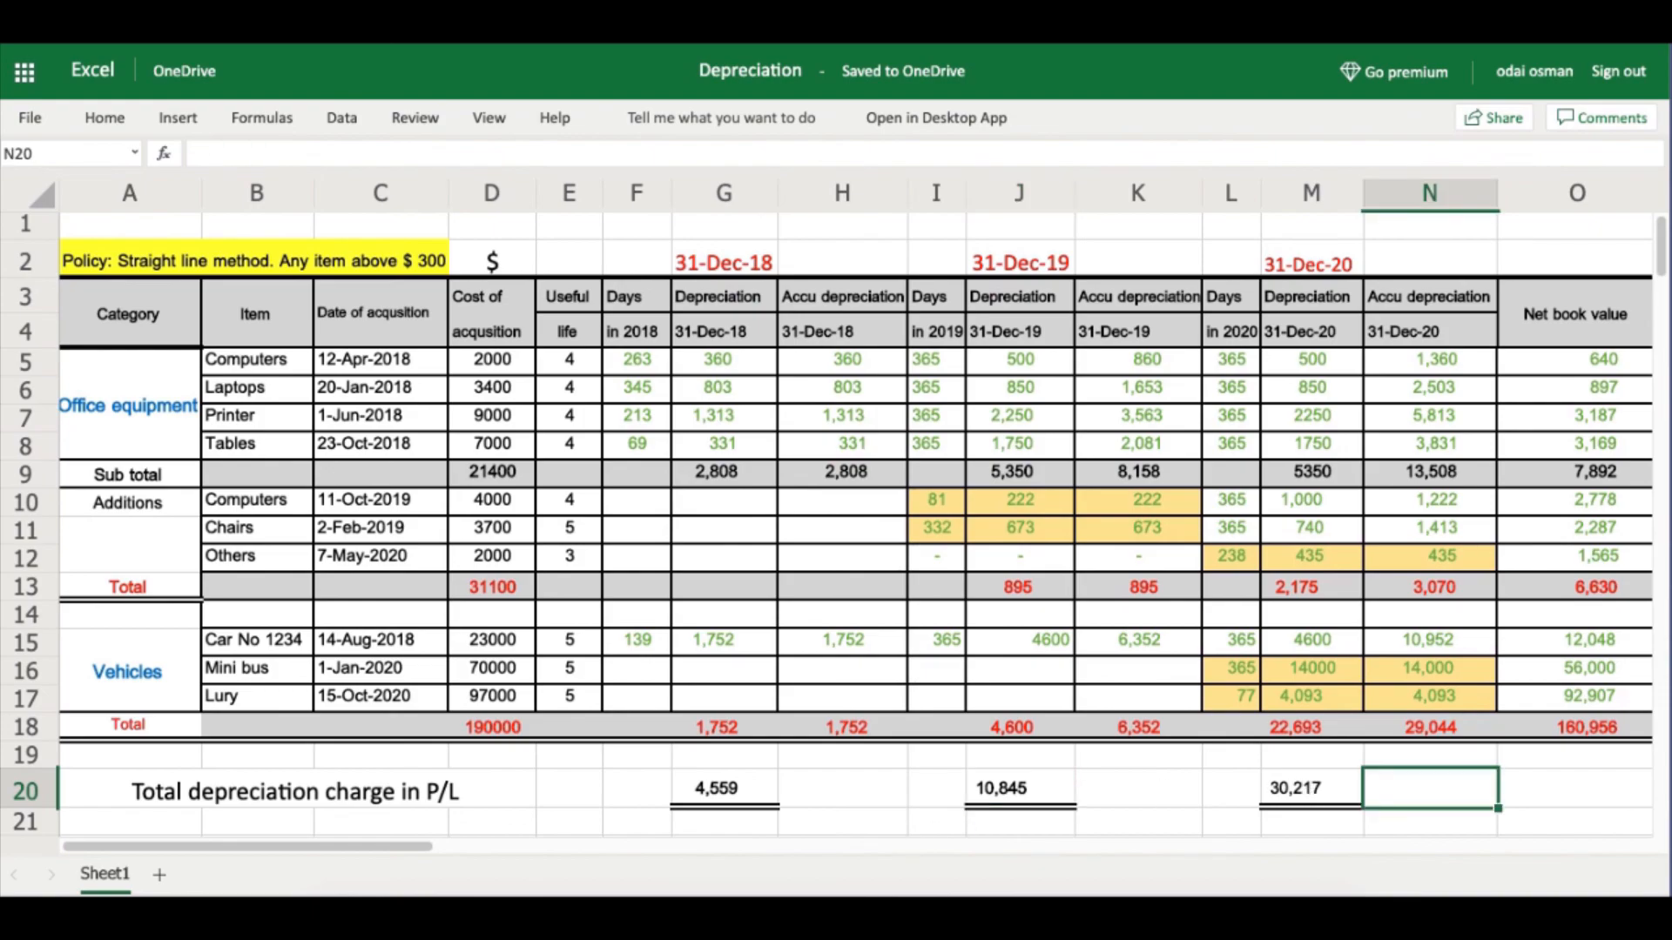